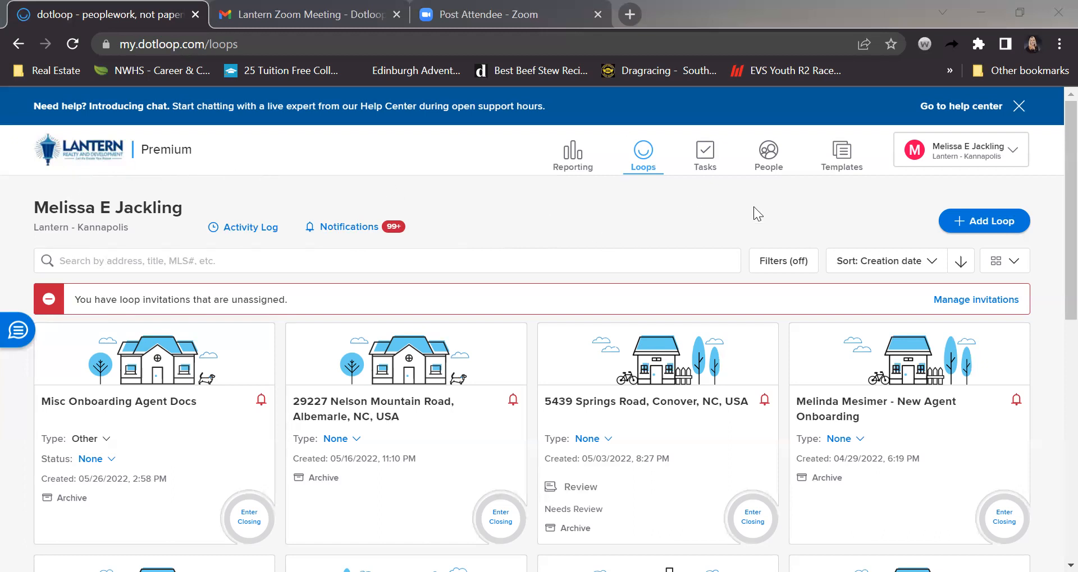
View the list of profiles available under the account and close it again
{"action": "left_click", "coordinate": [1013, 156]}
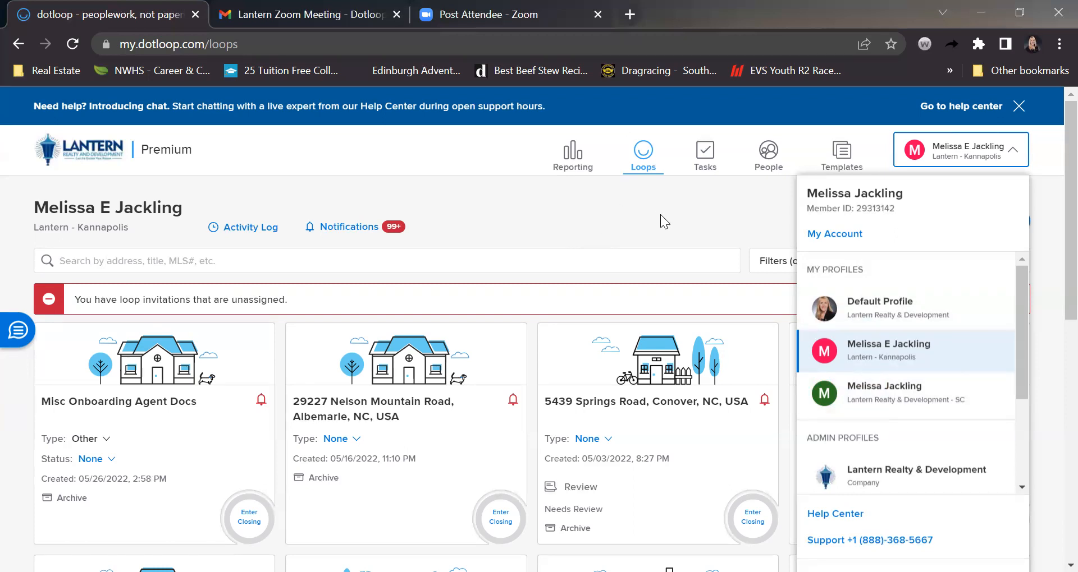
{"action": "left_click", "coordinate": [648, 230]}
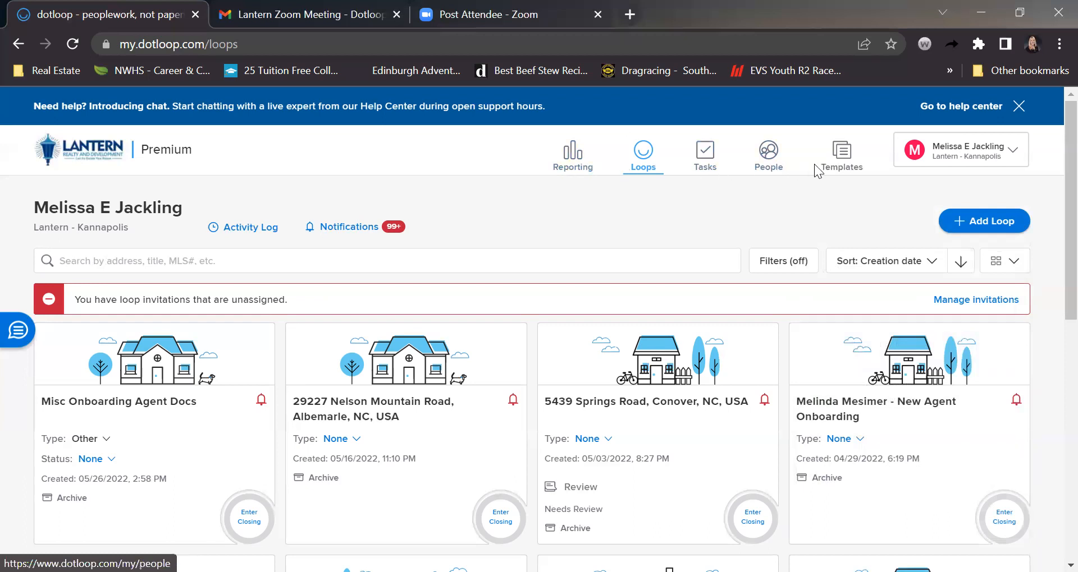
Open the Templates library and look through its list of document folders
{"action": "left_click", "coordinate": [844, 151]}
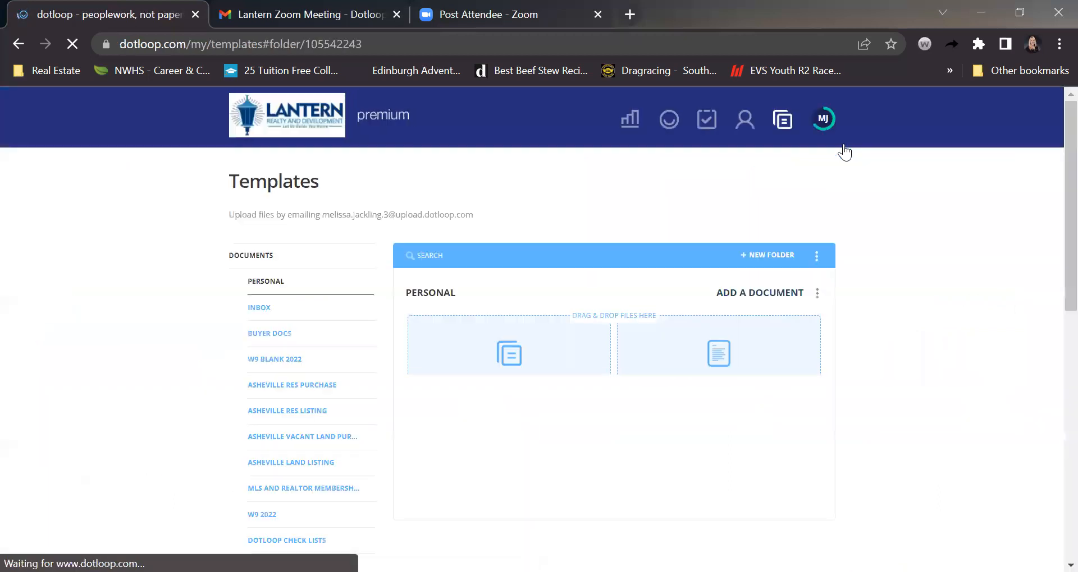
{"action": "scroll", "coordinate": [195, 370], "scroll_direction": "down", "scroll_amount": 6}
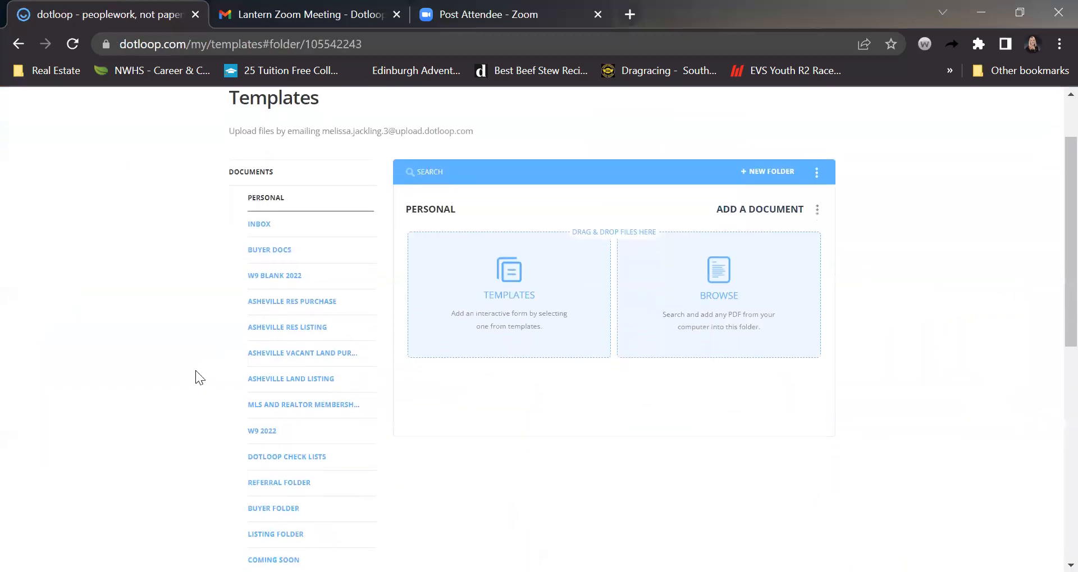
{"action": "scroll", "coordinate": [195, 370], "scroll_direction": "down", "scroll_amount": 3}
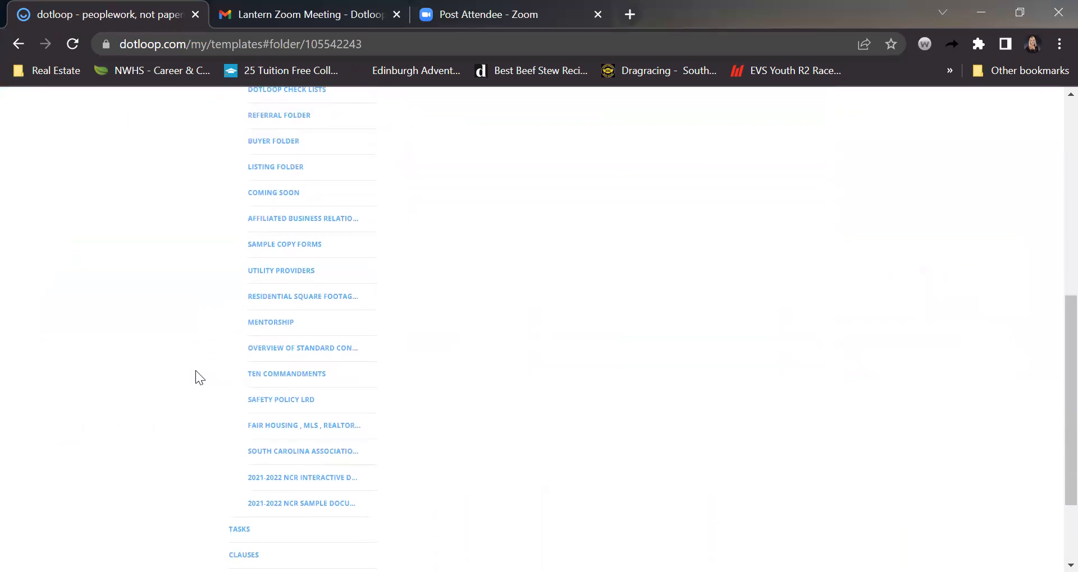
{"action": "scroll", "coordinate": [196, 371], "scroll_direction": "up", "scroll_amount": 4}
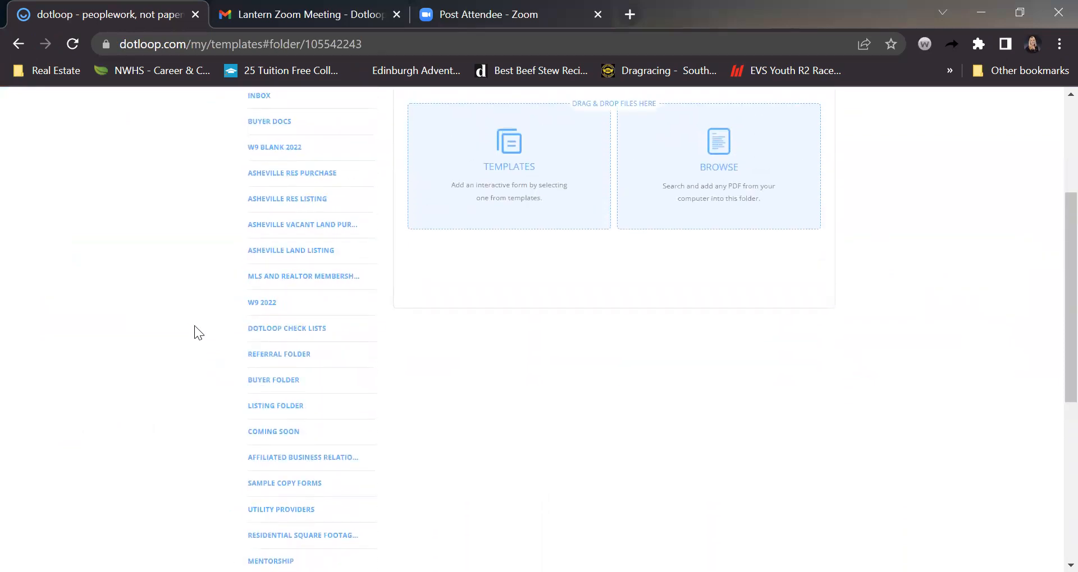
{"action": "scroll", "coordinate": [199, 297], "scroll_direction": "up", "scroll_amount": 1}
{"action": "scroll", "coordinate": [199, 297], "scroll_direction": "down", "scroll_amount": 1}
{"action": "scroll", "coordinate": [198, 297], "scroll_direction": "down", "scroll_amount": 2}
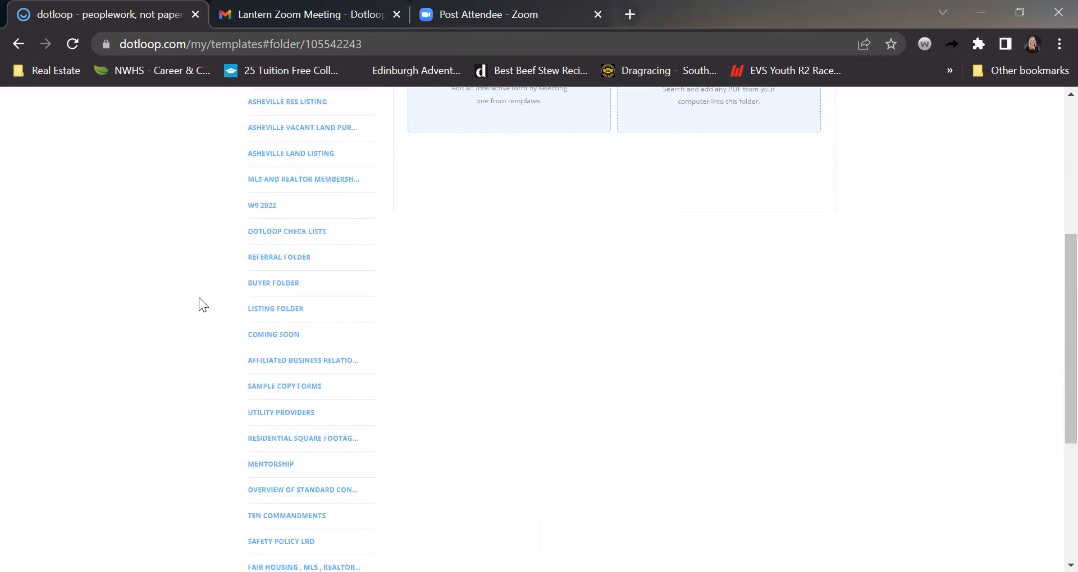
{"action": "scroll", "coordinate": [199, 298], "scroll_direction": "down", "scroll_amount": 1}
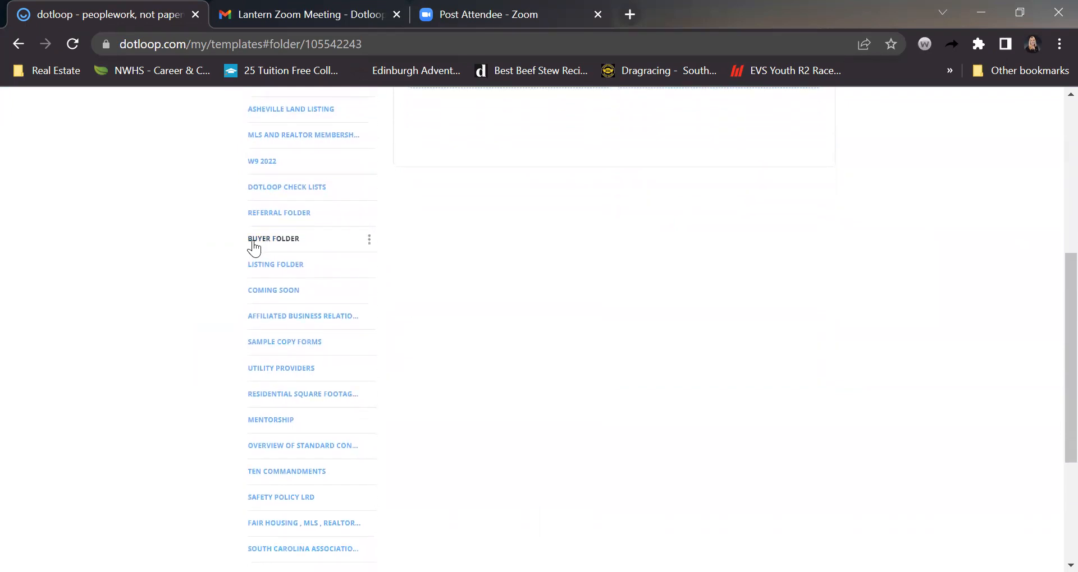
Open the Referral Folder in the templates and view the documents it contains
{"action": "left_click", "coordinate": [282, 216]}
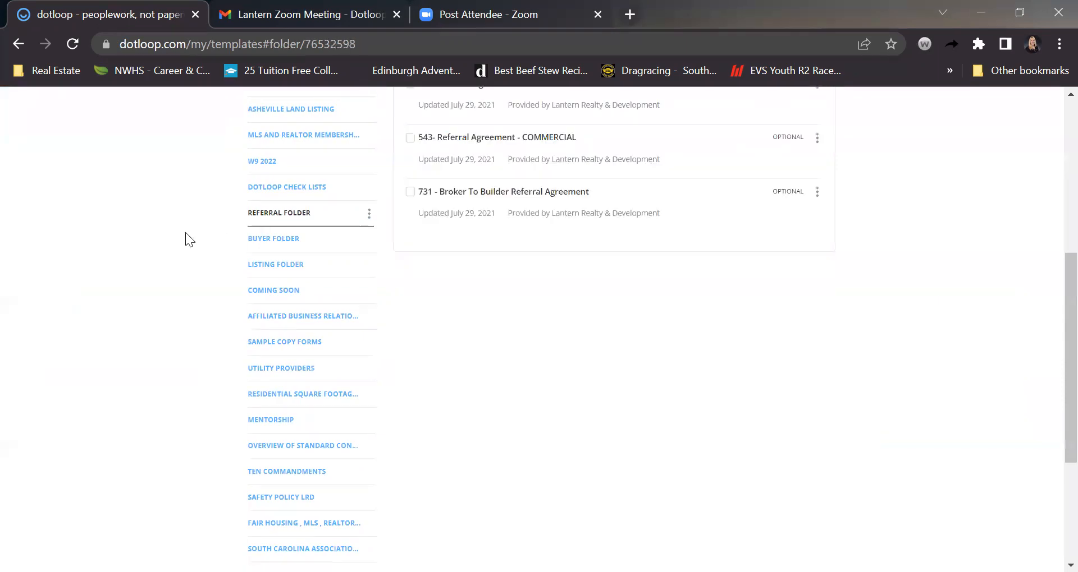
{"action": "scroll", "coordinate": [185, 232], "scroll_direction": "up", "scroll_amount": 2}
{"action": "scroll", "coordinate": [185, 232], "scroll_direction": "up", "scroll_amount": 2}
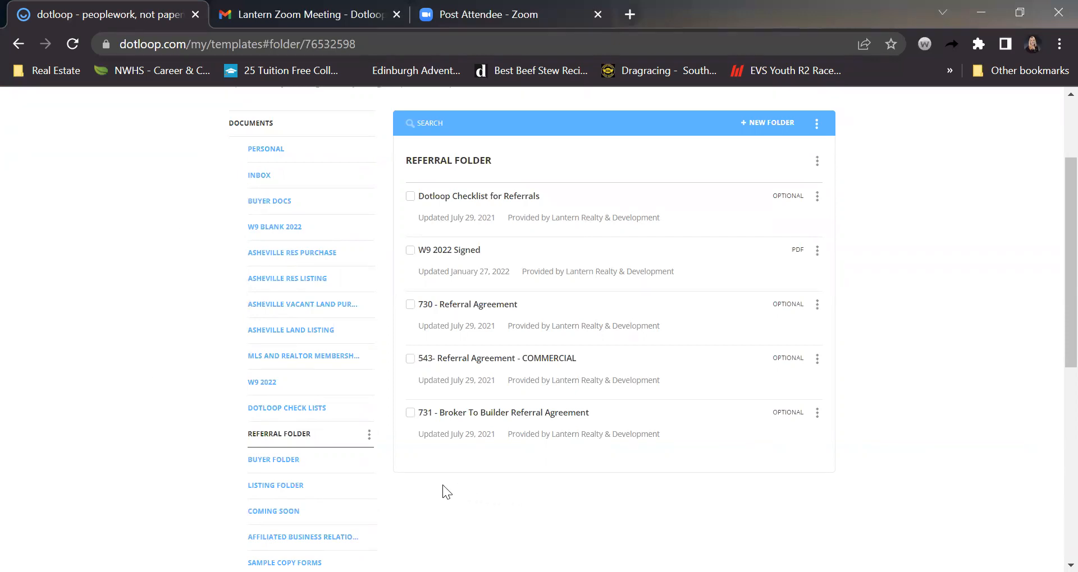
Review the Dotloop Checklist for Referrals document and return to the Referral Folder
{"action": "left_click", "coordinate": [511, 206]}
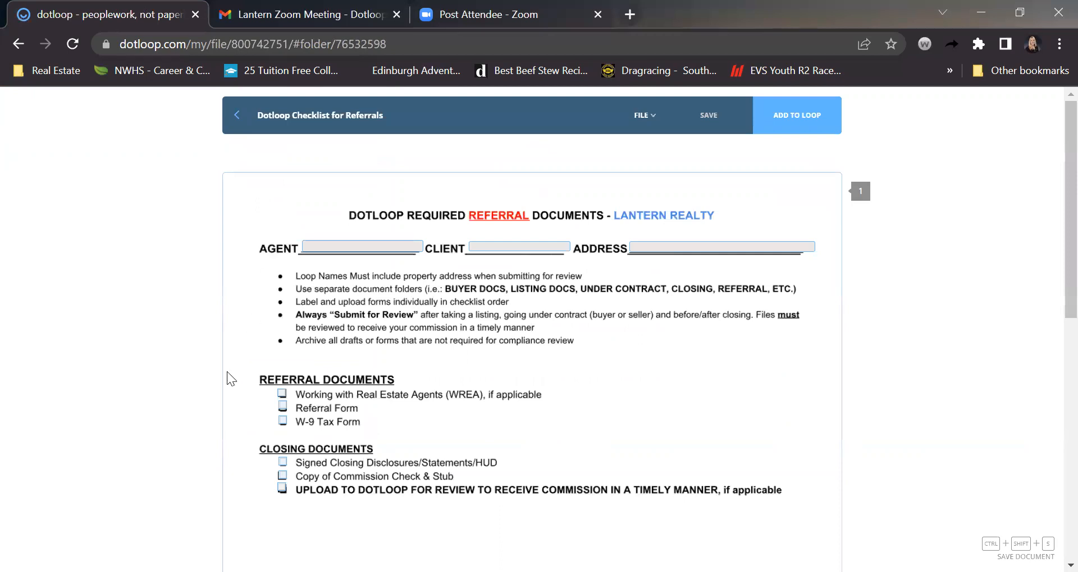
{"action": "scroll", "coordinate": [226, 371], "scroll_direction": "down", "scroll_amount": 2}
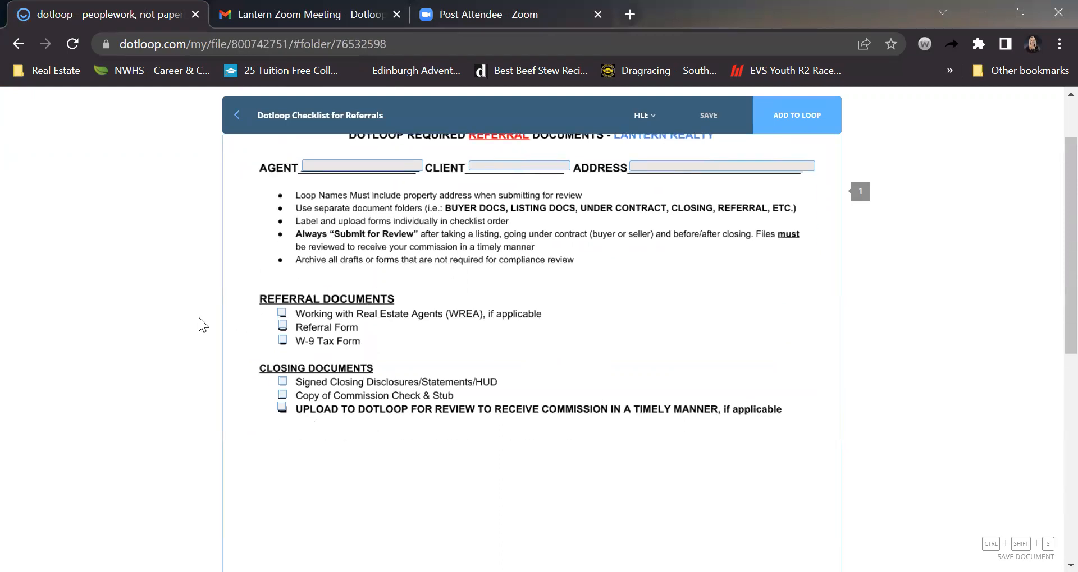
{"action": "scroll", "coordinate": [198, 318], "scroll_direction": "up", "scroll_amount": 2}
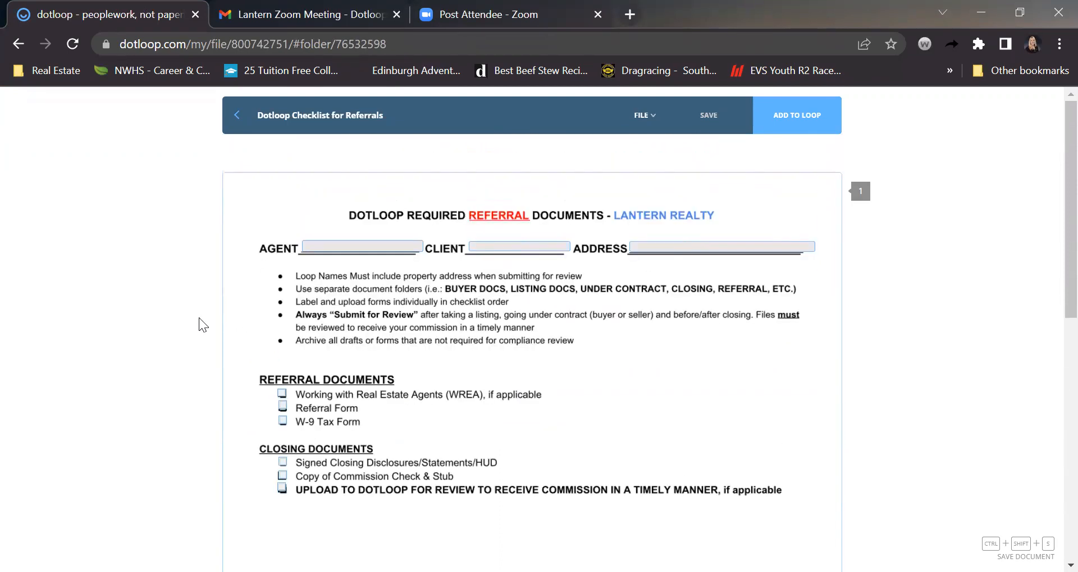
{"action": "left_click", "coordinate": [238, 116]}
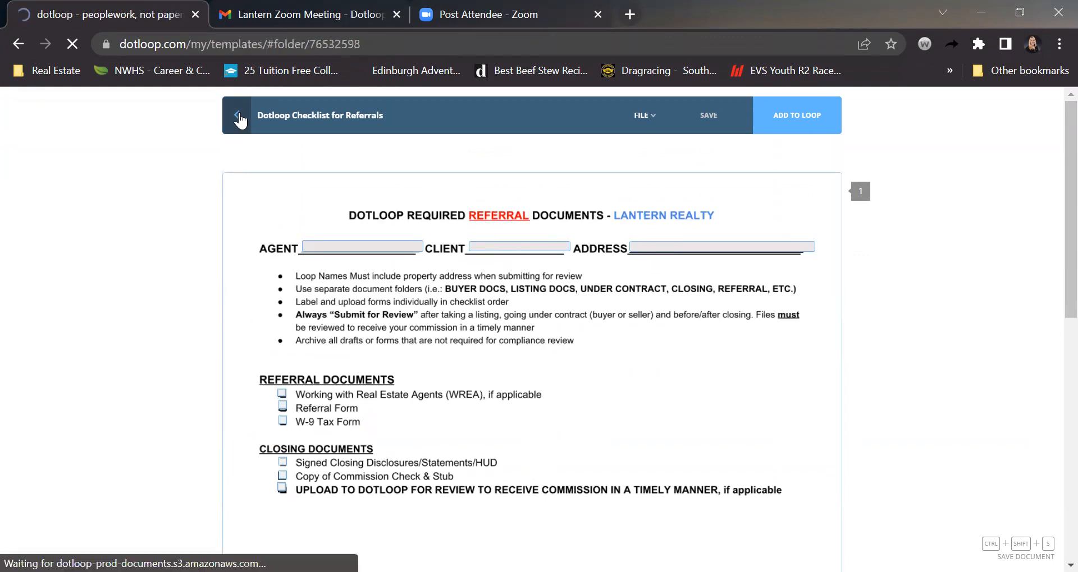
Open the Dotloop Check Lists folder and view the checklists it offers
{"action": "scroll", "coordinate": [187, 371], "scroll_direction": "down", "scroll_amount": 2}
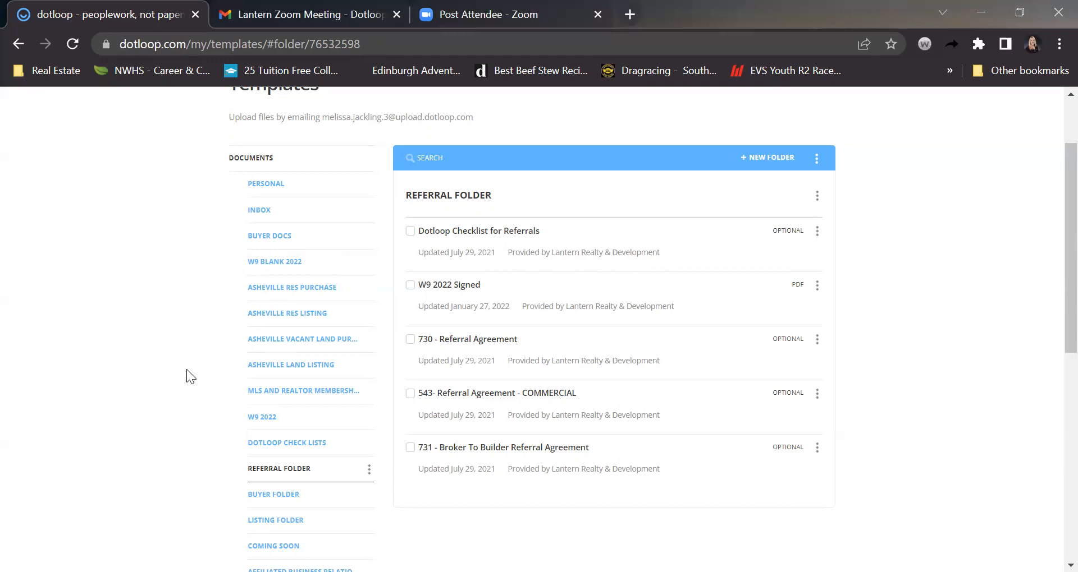
{"action": "scroll", "coordinate": [186, 370], "scroll_direction": "down", "scroll_amount": 1}
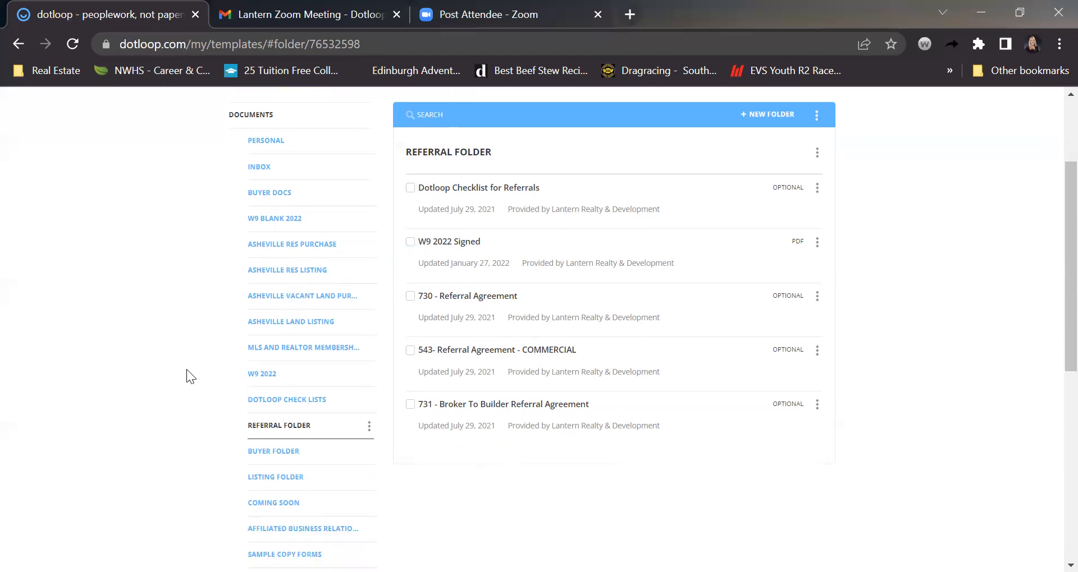
{"action": "scroll", "coordinate": [186, 376], "scroll_direction": "up", "scroll_amount": 1}
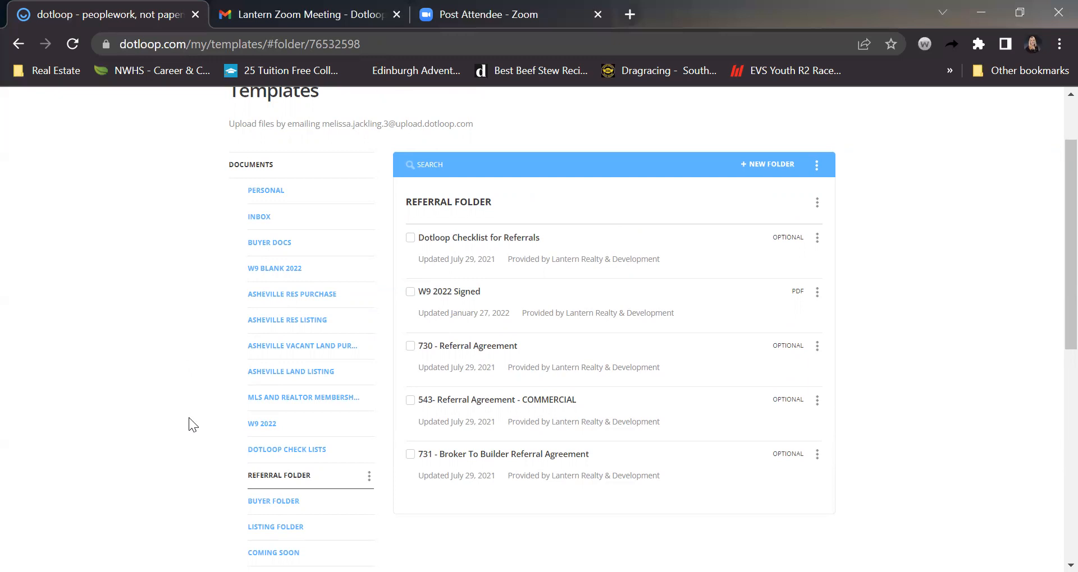
{"action": "scroll", "coordinate": [189, 417], "scroll_direction": "down", "scroll_amount": 3}
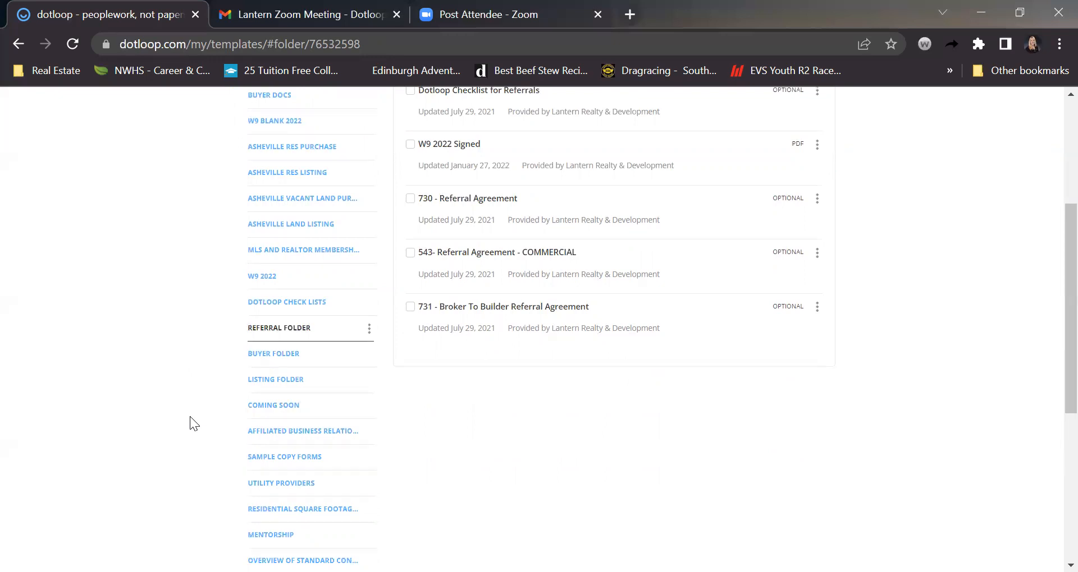
{"action": "left_click", "coordinate": [271, 307]}
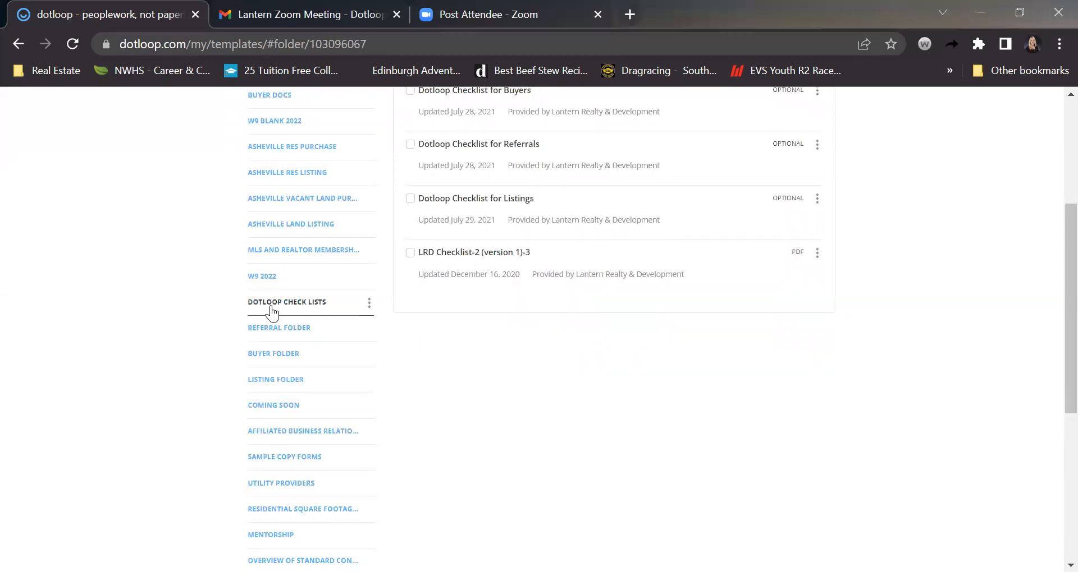
{"action": "scroll", "coordinate": [191, 328], "scroll_direction": "up", "scroll_amount": 2}
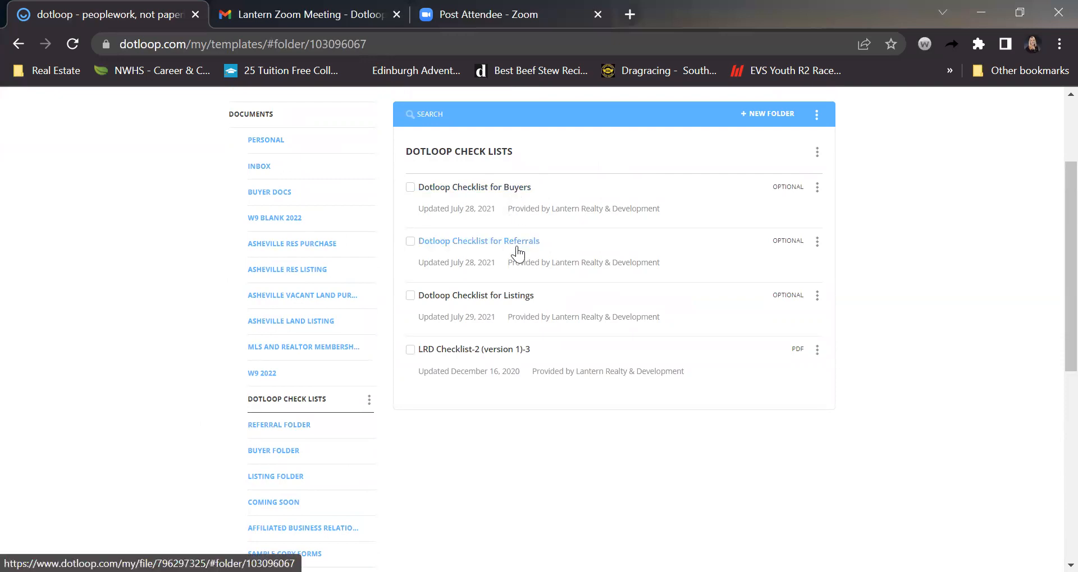
Review the 731 - Broker To Builder Referral Agreement from the Referral Folder and return to that folder
{"action": "left_click", "coordinate": [270, 428]}
{"action": "scroll", "coordinate": [152, 394], "scroll_direction": "down", "scroll_amount": 1}
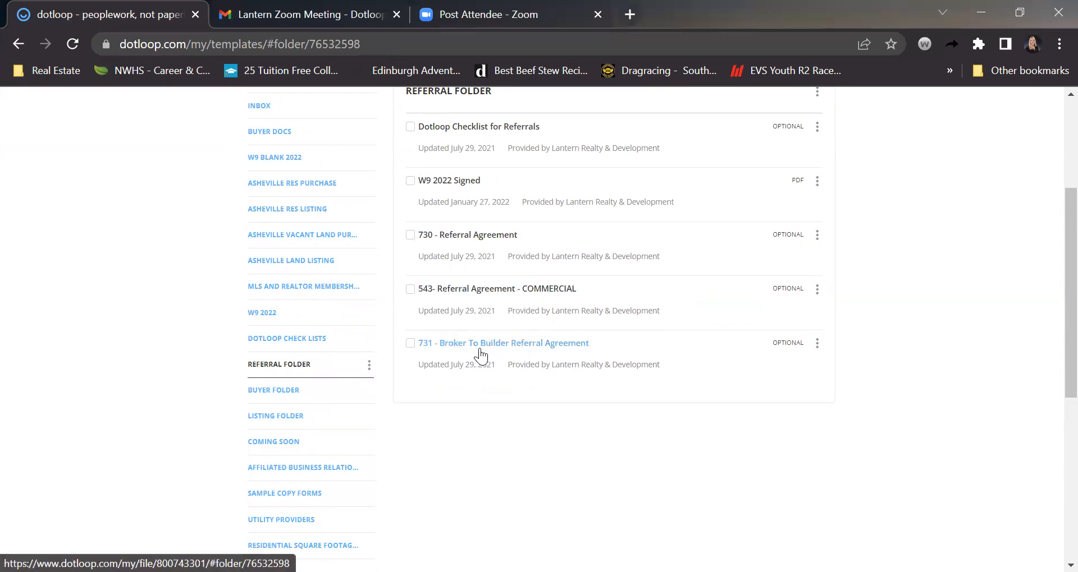
{"action": "left_click", "coordinate": [511, 345]}
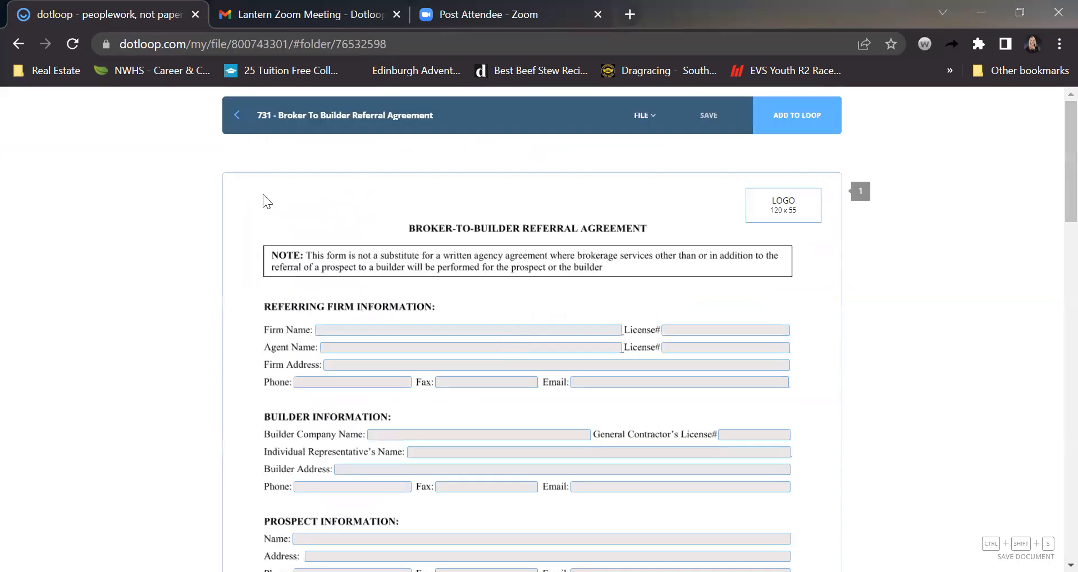
{"action": "scroll", "coordinate": [197, 367], "scroll_direction": "down", "scroll_amount": 2}
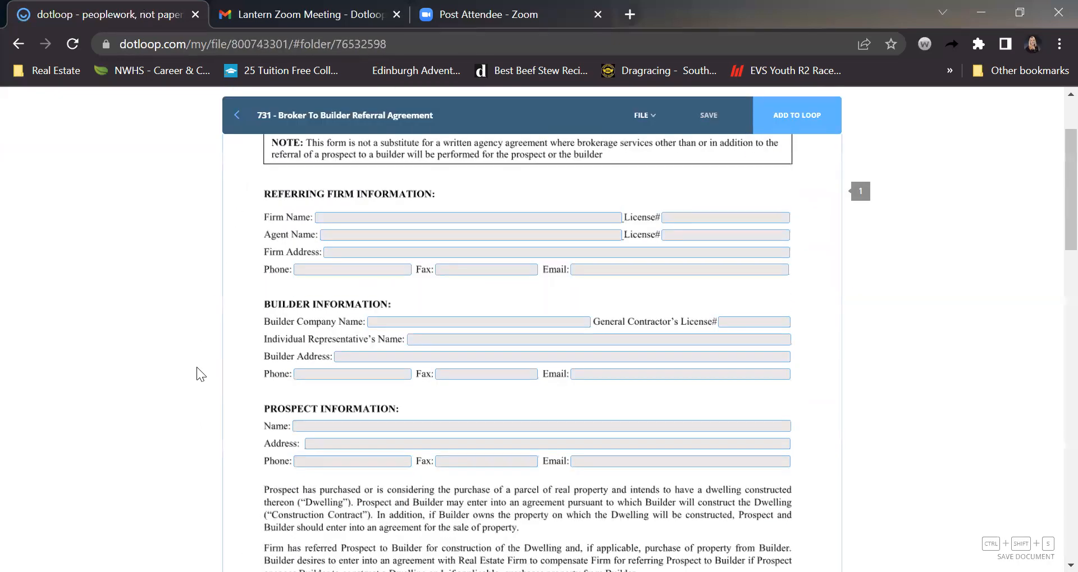
{"action": "scroll", "coordinate": [197, 367], "scroll_direction": "up", "scroll_amount": 1}
{"action": "scroll", "coordinate": [196, 367], "scroll_direction": "down", "scroll_amount": 1}
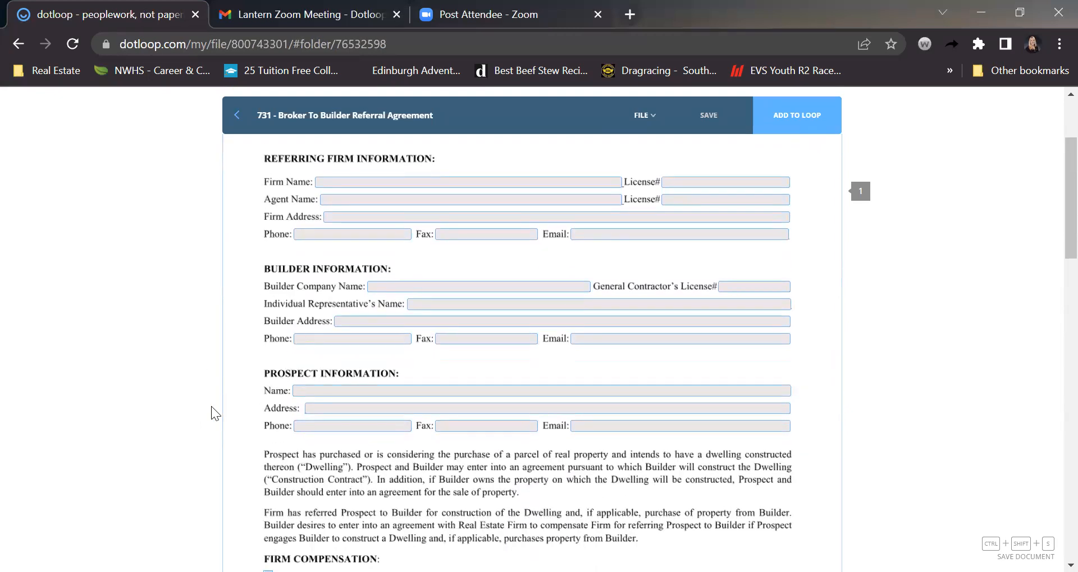
{"action": "scroll", "coordinate": [211, 406], "scroll_direction": "down", "scroll_amount": 3}
{"action": "scroll", "coordinate": [211, 406], "scroll_direction": "up", "scroll_amount": 6}
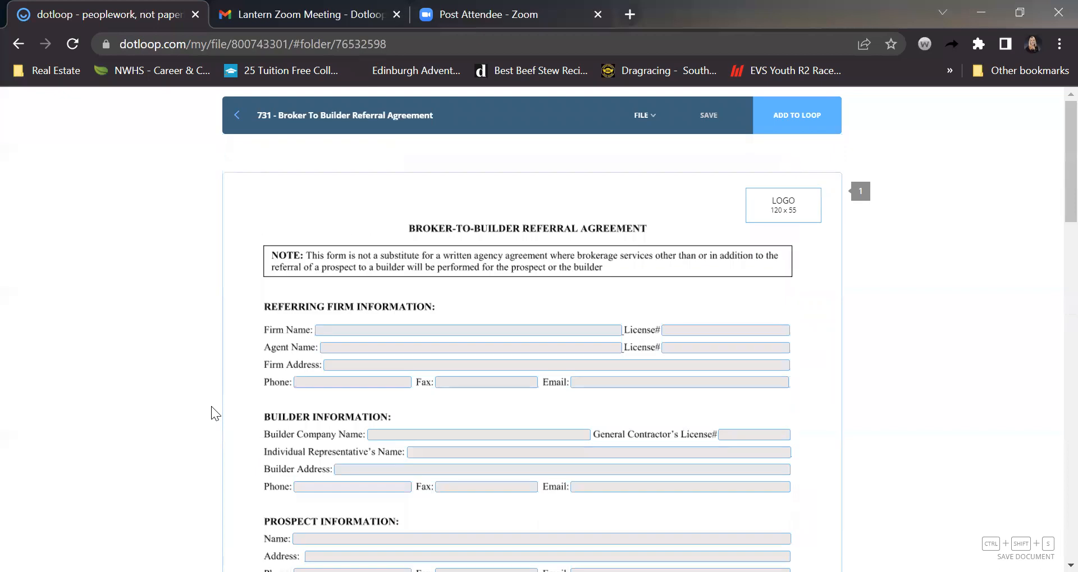
{"action": "left_click", "coordinate": [231, 121]}
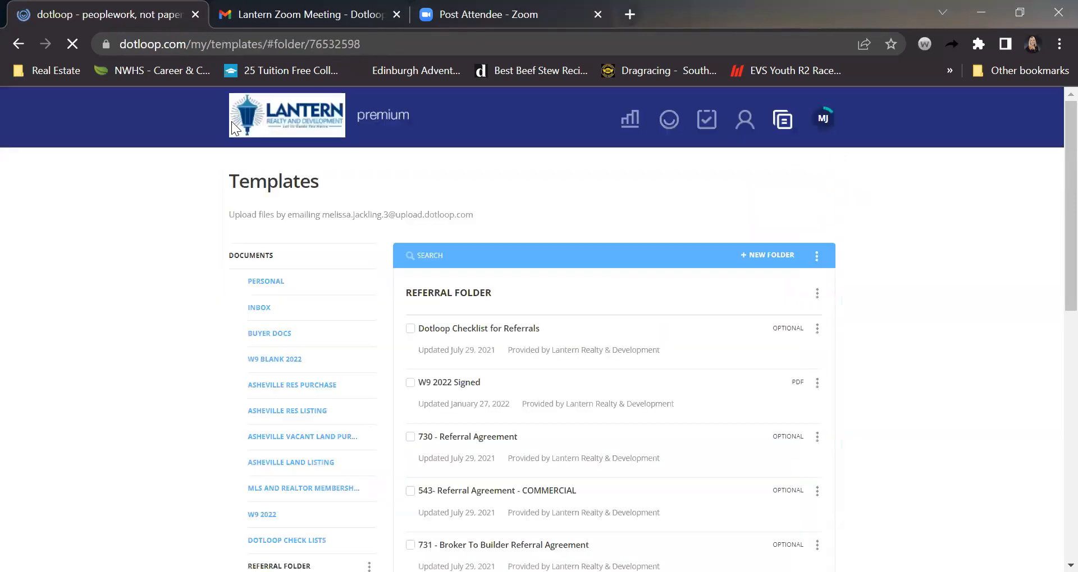
Go back to the Dotloop Check Lists folder and bring up its full document list
{"action": "scroll", "coordinate": [181, 376], "scroll_direction": "down", "scroll_amount": 5}
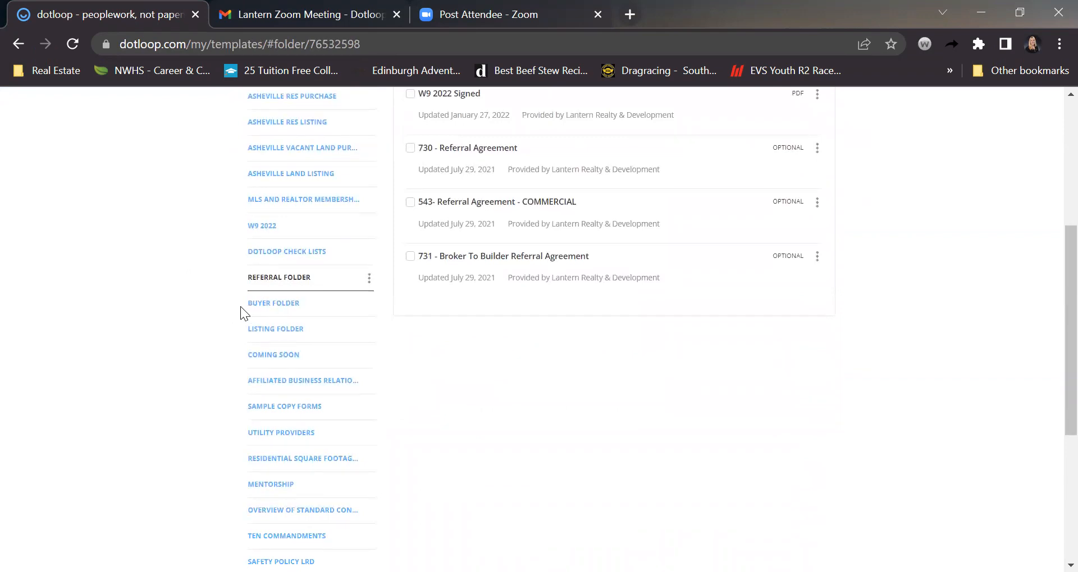
{"action": "left_click", "coordinate": [275, 255]}
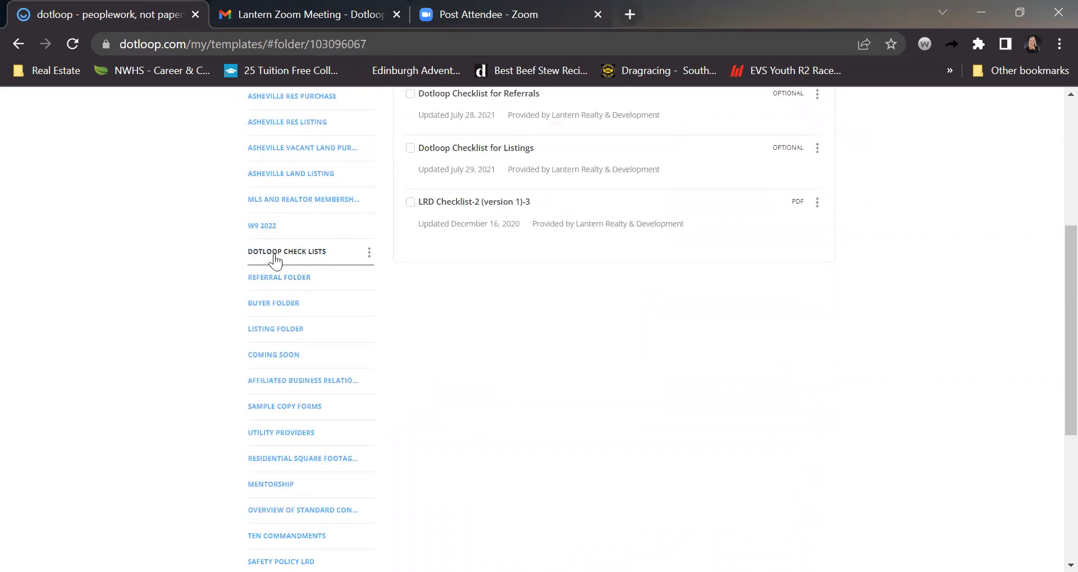
{"action": "scroll", "coordinate": [173, 322], "scroll_direction": "up", "scroll_amount": 3}
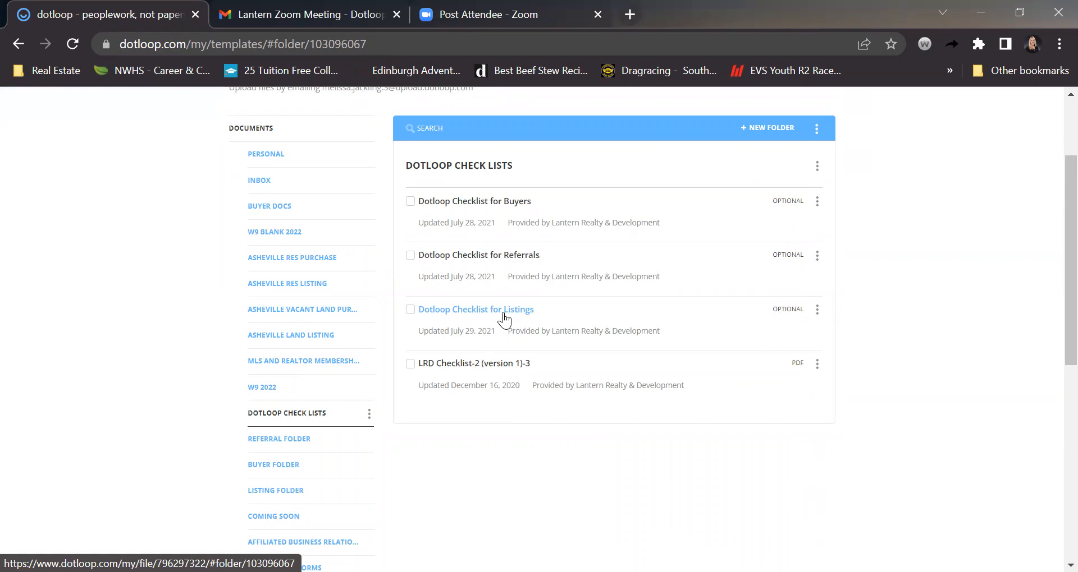
Open the Dotloop Checklist for Buyers and review its submission instructions and the Buyer Documents section
{"action": "left_click", "coordinate": [458, 207]}
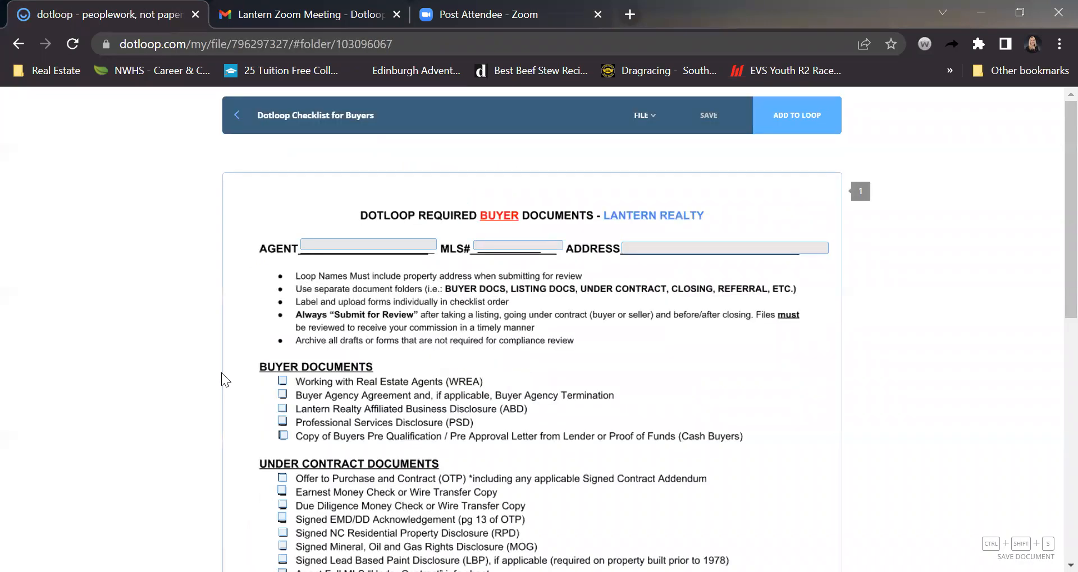
{"action": "scroll", "coordinate": [223, 374], "scroll_direction": "down", "scroll_amount": 2}
{"action": "scroll", "coordinate": [221, 373], "scroll_direction": "up", "scroll_amount": 1}
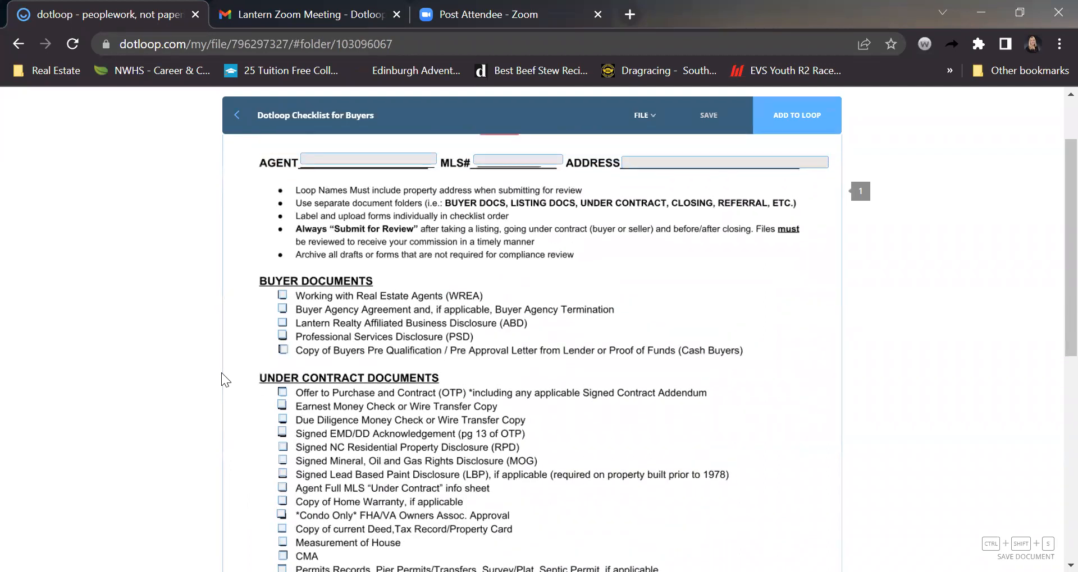
{"action": "scroll", "coordinate": [222, 373], "scroll_direction": "down", "scroll_amount": 1}
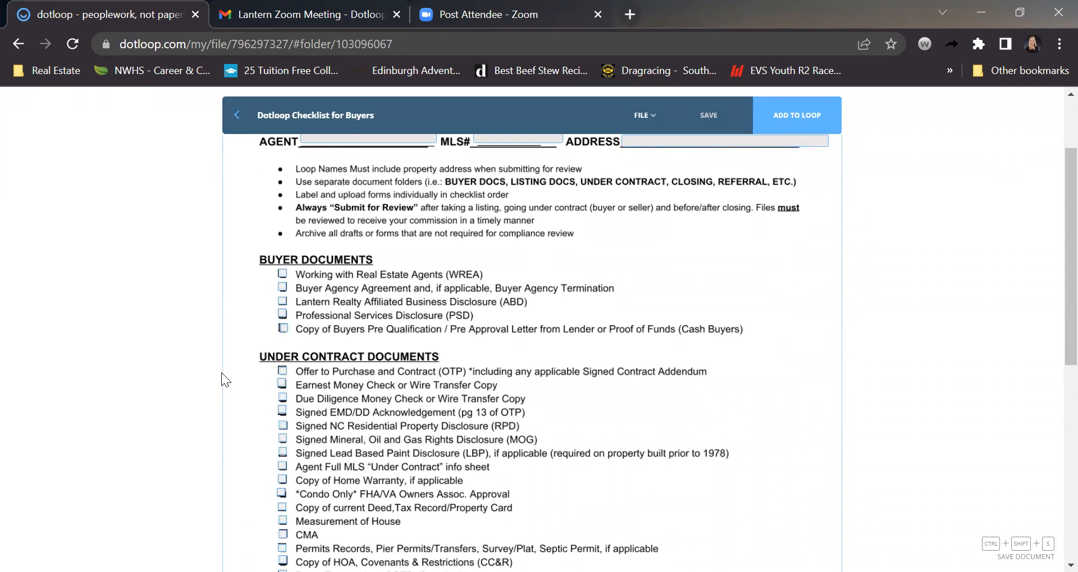
{"action": "scroll", "coordinate": [221, 373], "scroll_direction": "up", "scroll_amount": 1}
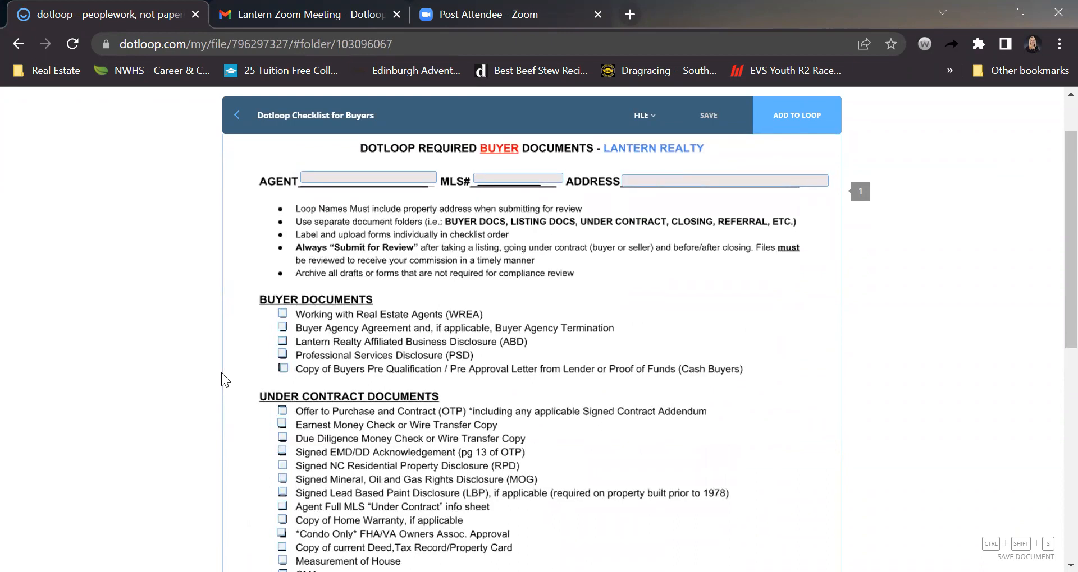
{"action": "scroll", "coordinate": [221, 373], "scroll_direction": "down", "scroll_amount": 1}
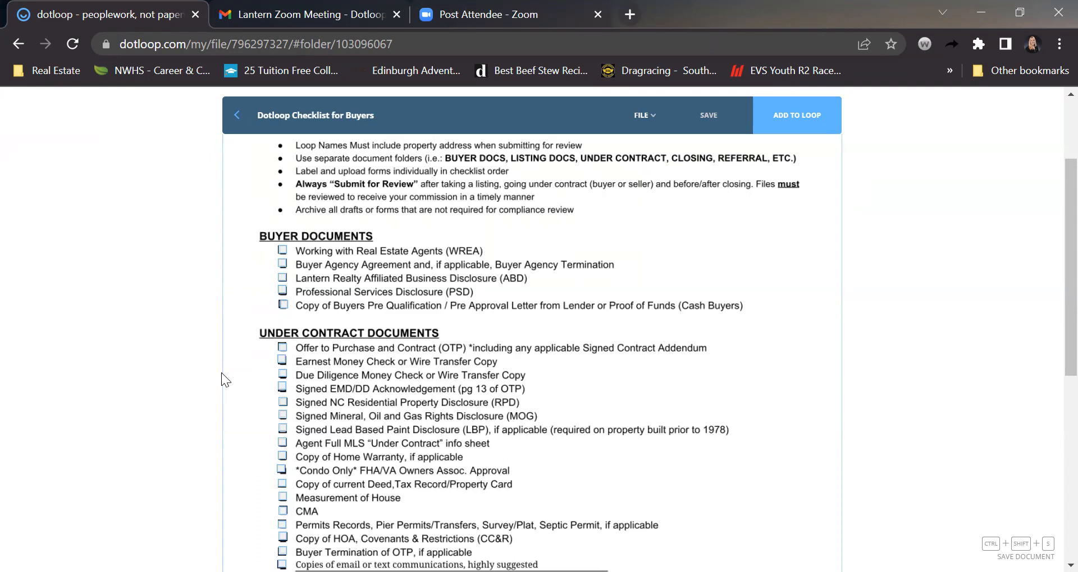
{"action": "scroll", "coordinate": [217, 368], "scroll_direction": "down", "scroll_amount": 1}
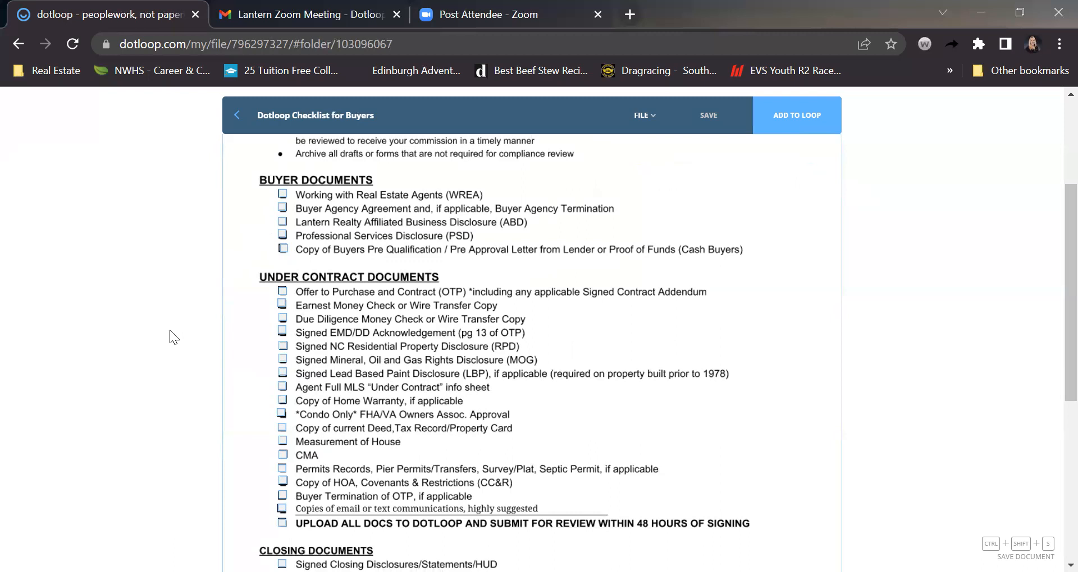
Examine the Under Contract Documents and Closing Documents sections of the buyer checklist
{"action": "scroll", "coordinate": [182, 345], "scroll_direction": "down", "scroll_amount": 1}
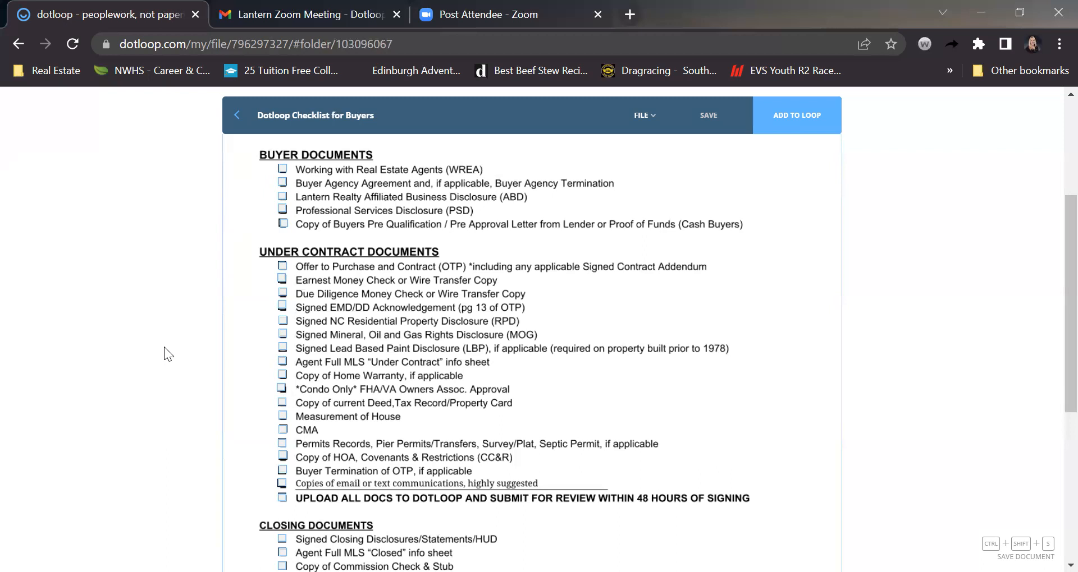
{"action": "scroll", "coordinate": [164, 347], "scroll_direction": "down", "scroll_amount": 1}
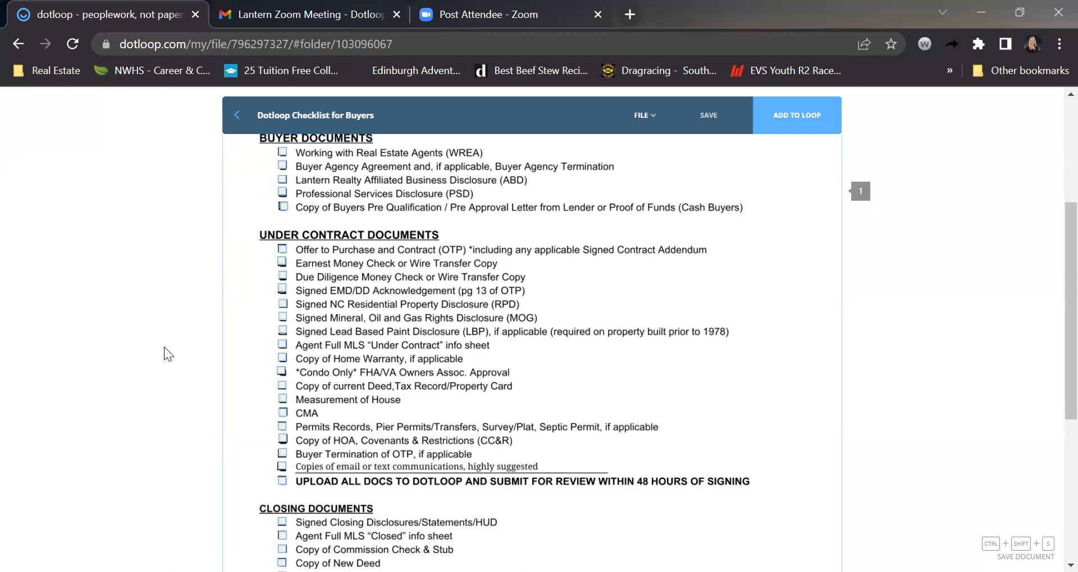
{"action": "scroll", "coordinate": [231, 220], "scroll_direction": "up", "scroll_amount": 1}
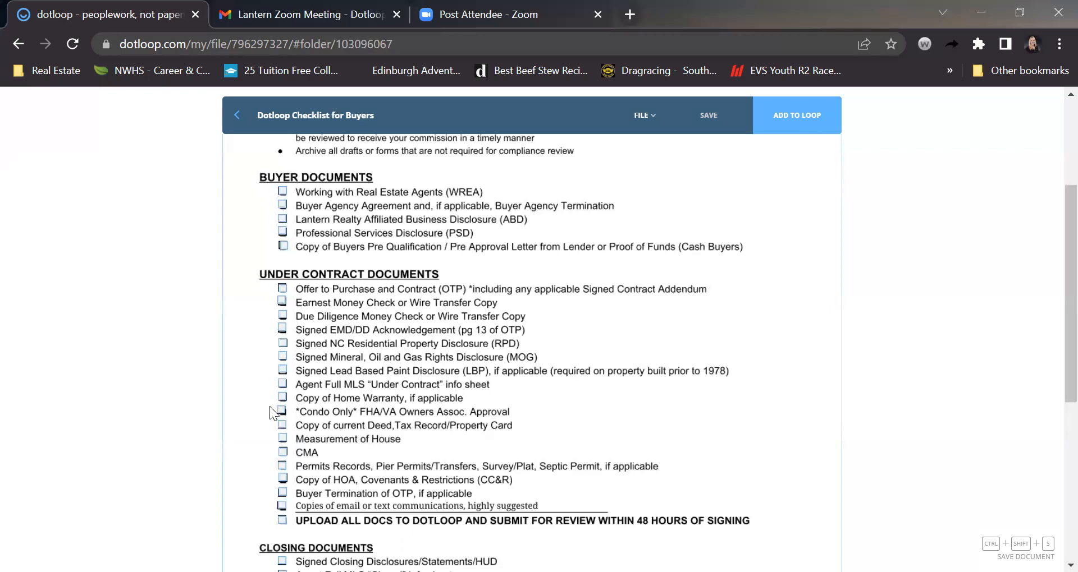
{"action": "scroll", "coordinate": [257, 453], "scroll_direction": "down", "scroll_amount": 4}
{"action": "scroll", "coordinate": [257, 453], "scroll_direction": "up", "scroll_amount": 1}
{"action": "scroll", "coordinate": [257, 453], "scroll_direction": "up", "scroll_amount": 1}
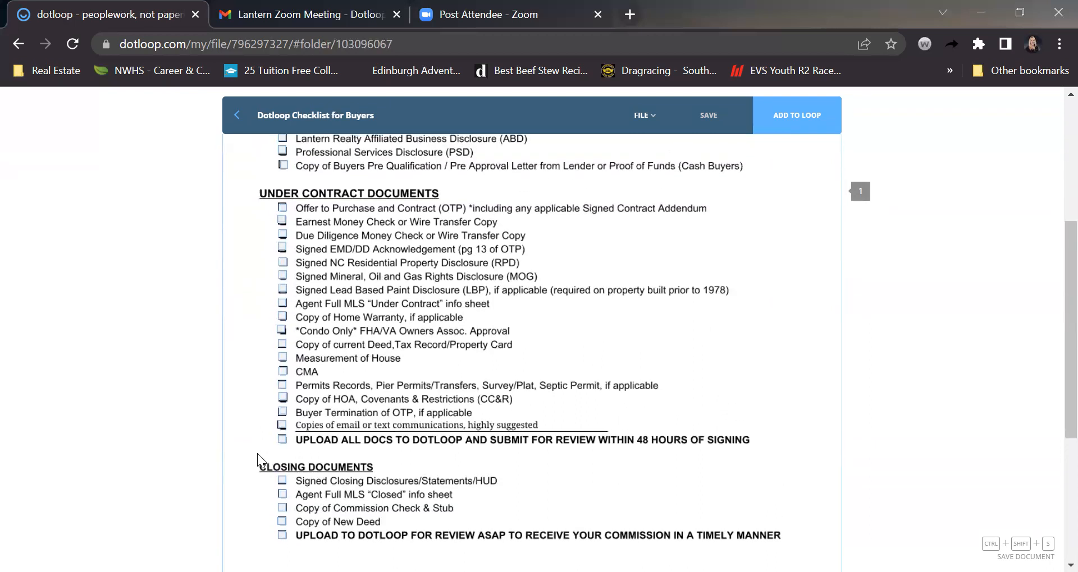
{"action": "scroll", "coordinate": [257, 454], "scroll_direction": "up", "scroll_amount": 1}
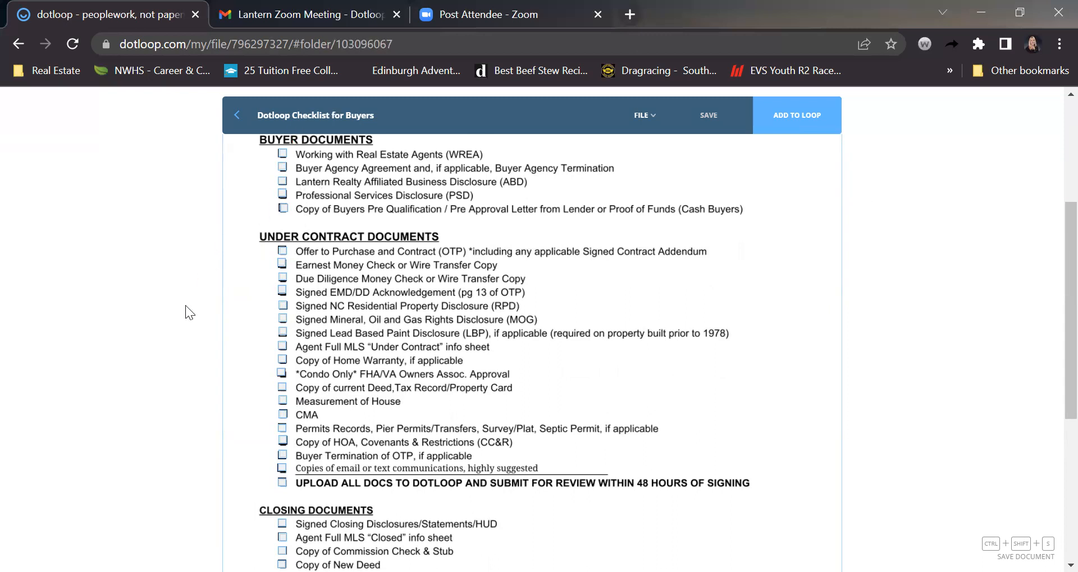
Look over the whole buyer checklist once more and return to the Dotloop Check Lists folder
{"action": "scroll", "coordinate": [206, 344], "scroll_direction": "down", "scroll_amount": 4}
{"action": "scroll", "coordinate": [205, 344], "scroll_direction": "up", "scroll_amount": 4}
{"action": "scroll", "coordinate": [206, 344], "scroll_direction": "up", "scroll_amount": 3}
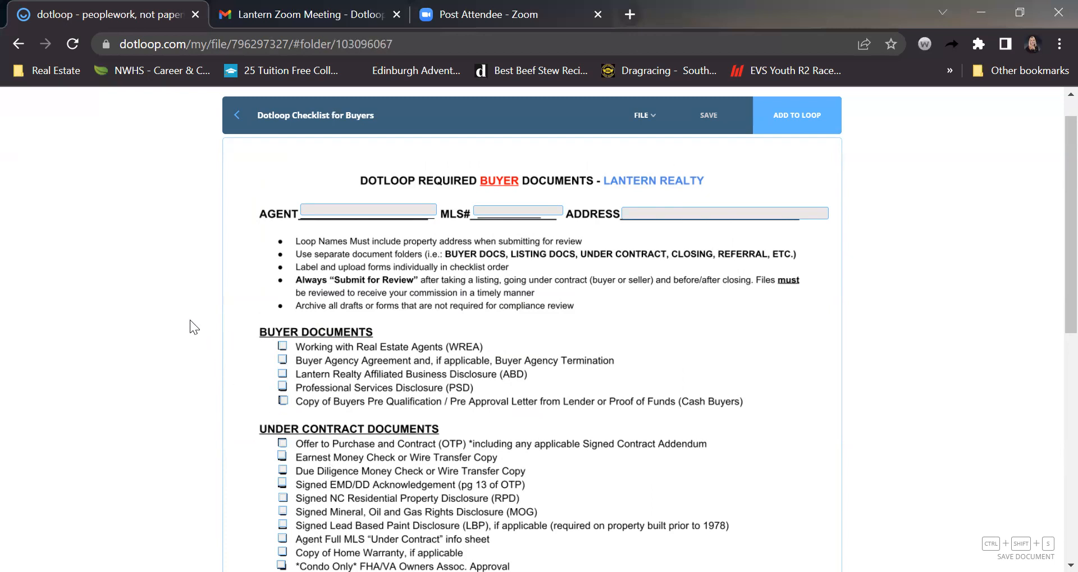
{"action": "scroll", "coordinate": [189, 327], "scroll_direction": "down", "scroll_amount": 1}
{"action": "left_click", "coordinate": [230, 130]}
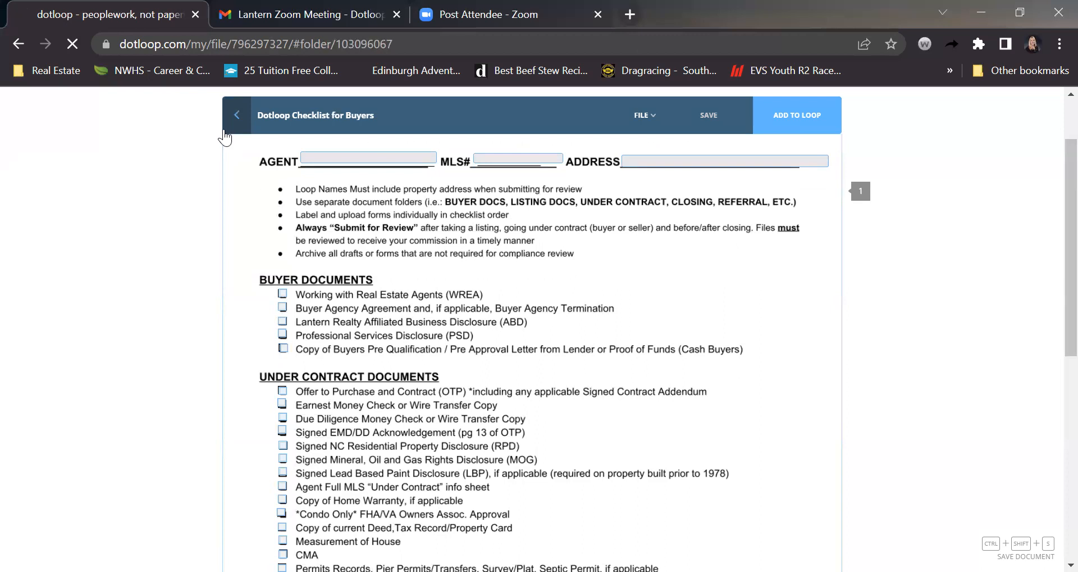
Open the Buyer Folder from the list of template folders
{"action": "scroll", "coordinate": [134, 401], "scroll_direction": "down", "scroll_amount": 2}
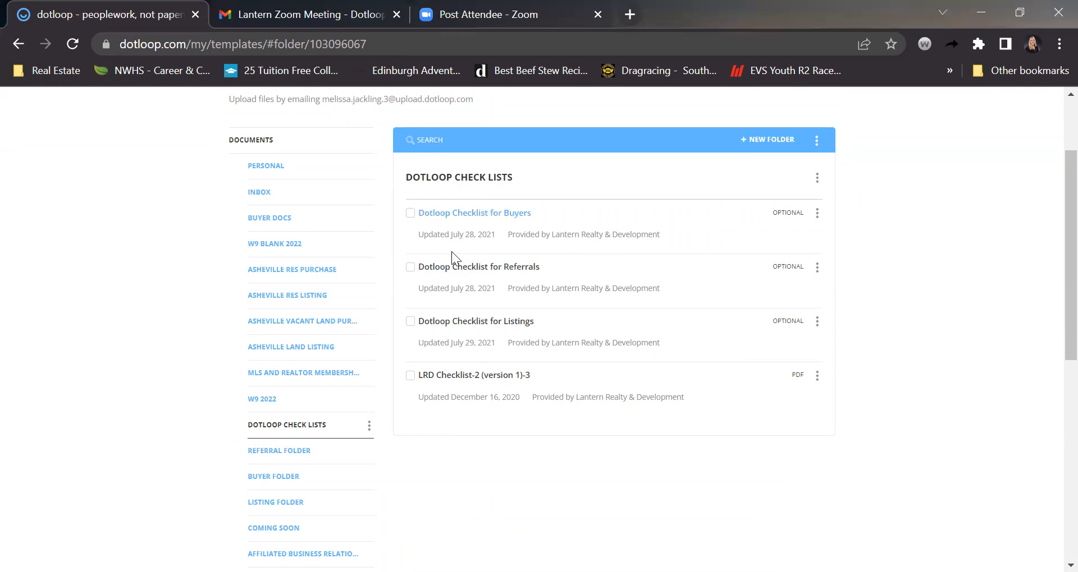
{"action": "scroll", "coordinate": [207, 388], "scroll_direction": "down", "scroll_amount": 1}
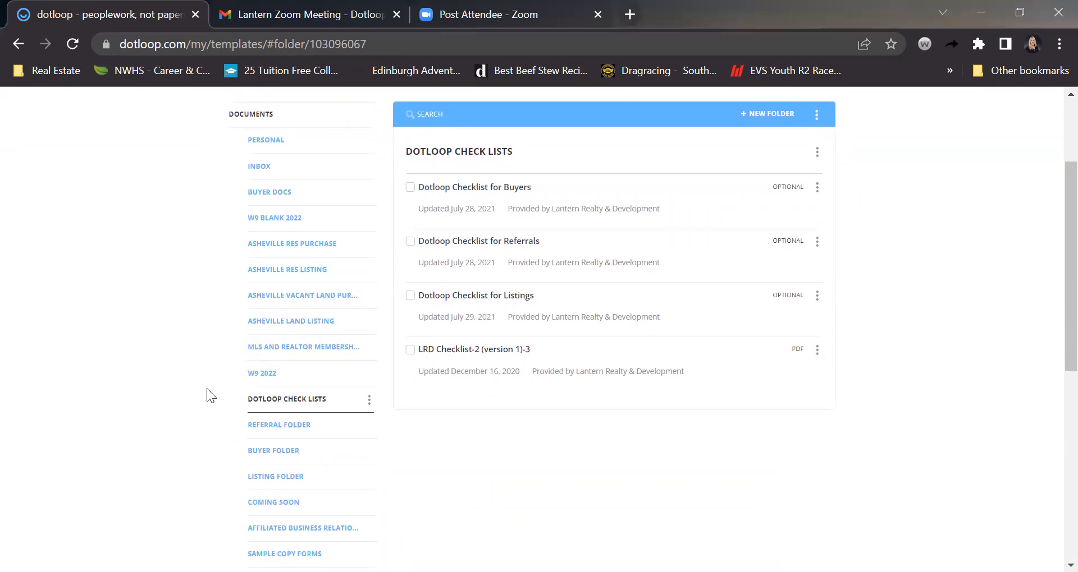
{"action": "scroll", "coordinate": [207, 388], "scroll_direction": "down", "scroll_amount": 2}
{"action": "scroll", "coordinate": [207, 389], "scroll_direction": "down", "scroll_amount": 1}
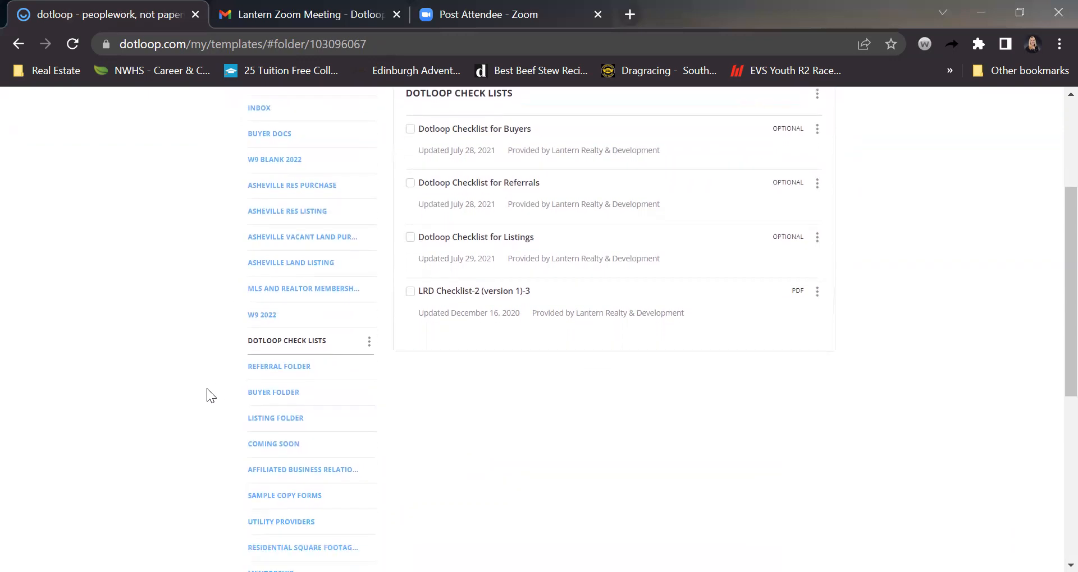
{"action": "left_click", "coordinate": [244, 393]}
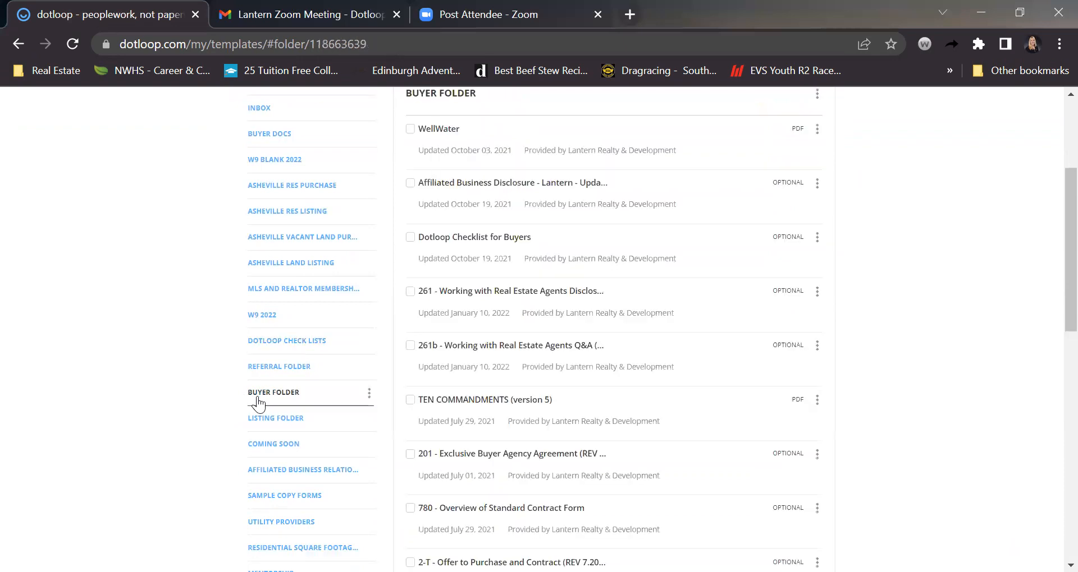
Look over the first Buyer Folder documents, from WellWater through the agency disclosures to the standard contract overview
{"action": "scroll", "coordinate": [200, 361], "scroll_direction": "up", "scroll_amount": 2}
{"action": "scroll", "coordinate": [201, 361], "scroll_direction": "down", "scroll_amount": 1}
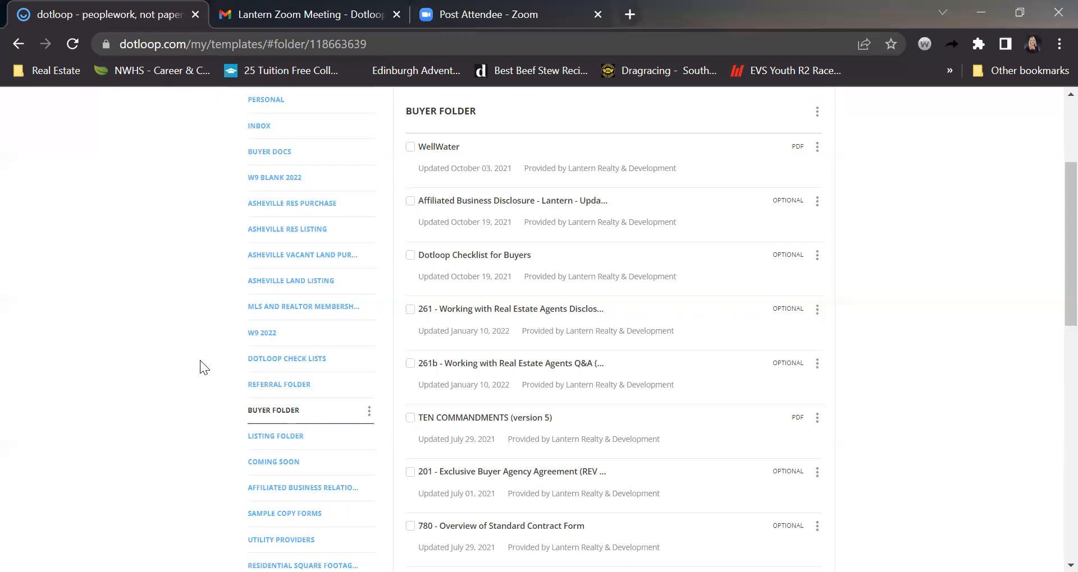
{"action": "scroll", "coordinate": [200, 368], "scroll_direction": "down", "scroll_amount": 1}
{"action": "scroll", "coordinate": [200, 368], "scroll_direction": "up", "scroll_amount": 1}
{"action": "scroll", "coordinate": [200, 361], "scroll_direction": "down", "scroll_amount": 1}
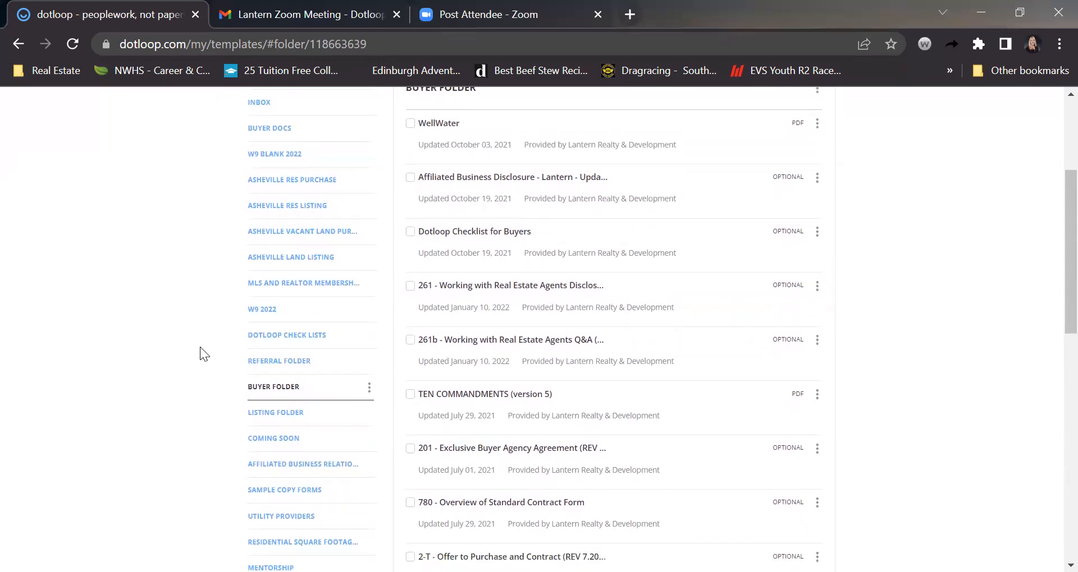
{"action": "scroll", "coordinate": [202, 362], "scroll_direction": "down", "scroll_amount": 1}
{"action": "scroll", "coordinate": [202, 362], "scroll_direction": "up", "scroll_amount": 2}
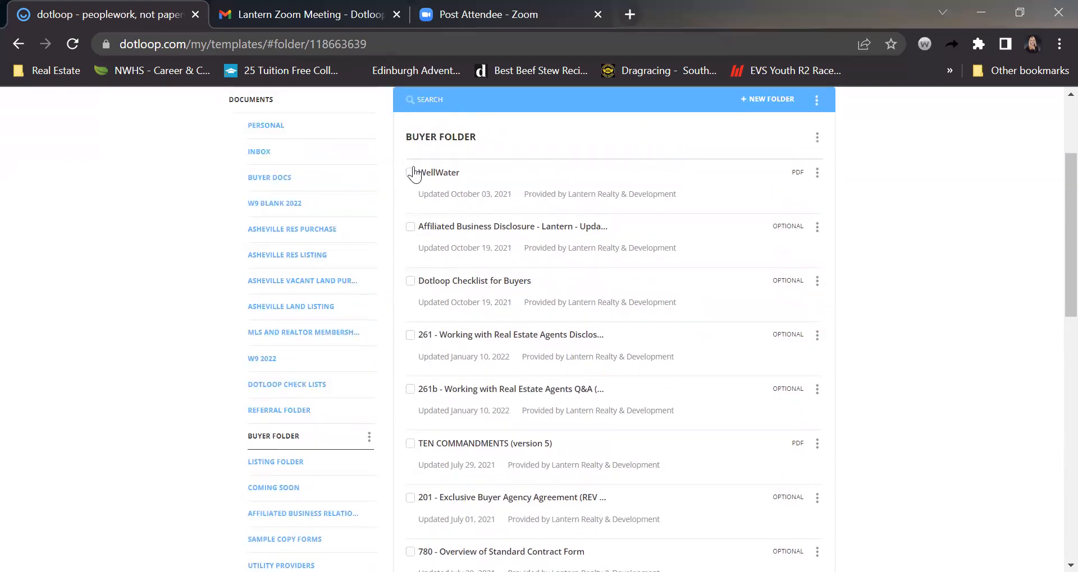
{"action": "scroll", "coordinate": [461, 413], "scroll_direction": "down", "scroll_amount": 3}
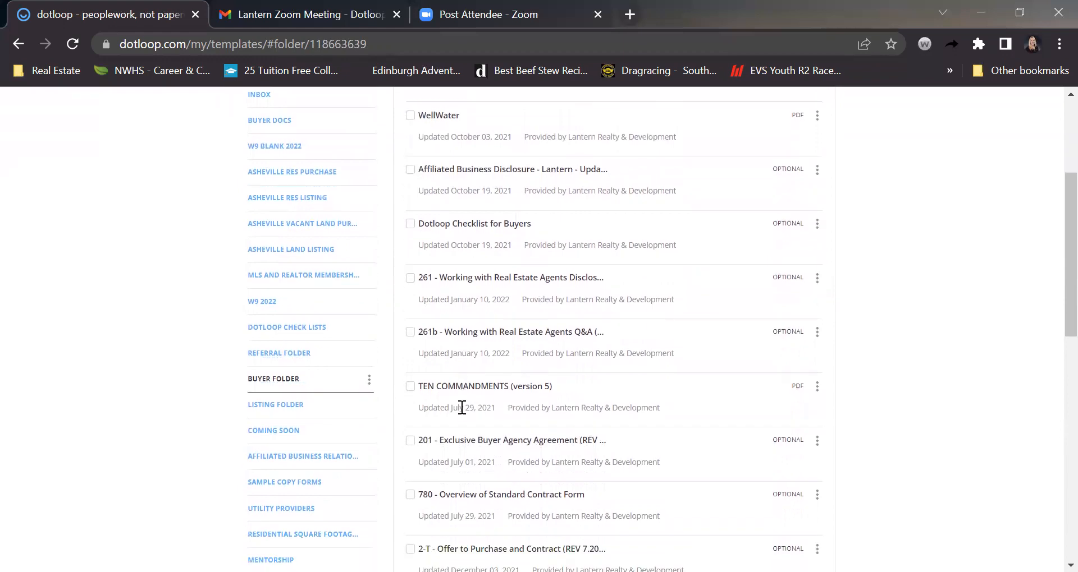
Review the remaining Buyer Folder documents, including the sample forms and radon material, and return to the start of the list
{"action": "scroll", "coordinate": [461, 413], "scroll_direction": "down", "scroll_amount": 5}
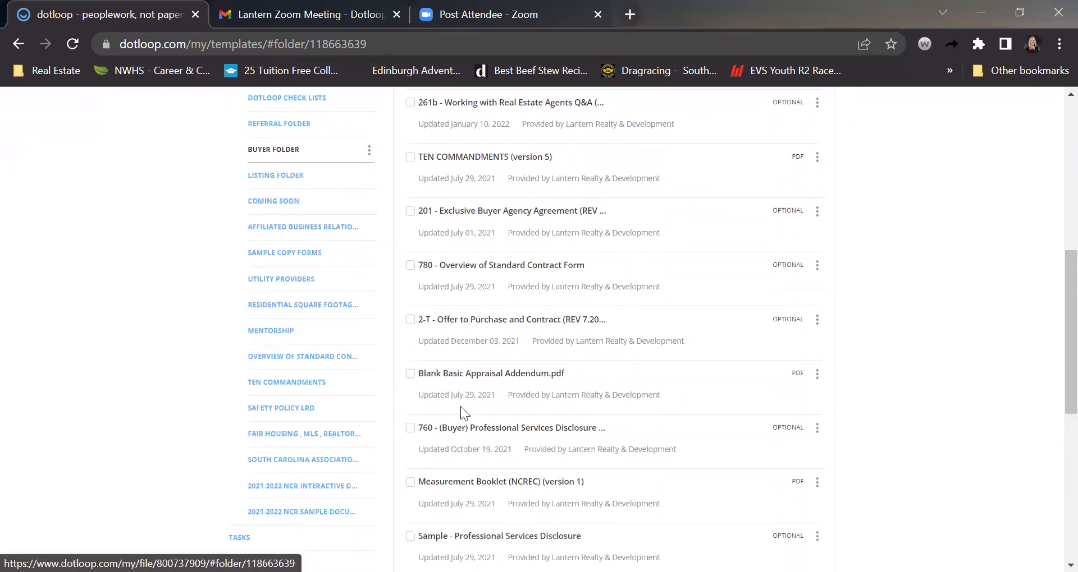
{"action": "scroll", "coordinate": [461, 407], "scroll_direction": "down", "scroll_amount": 4}
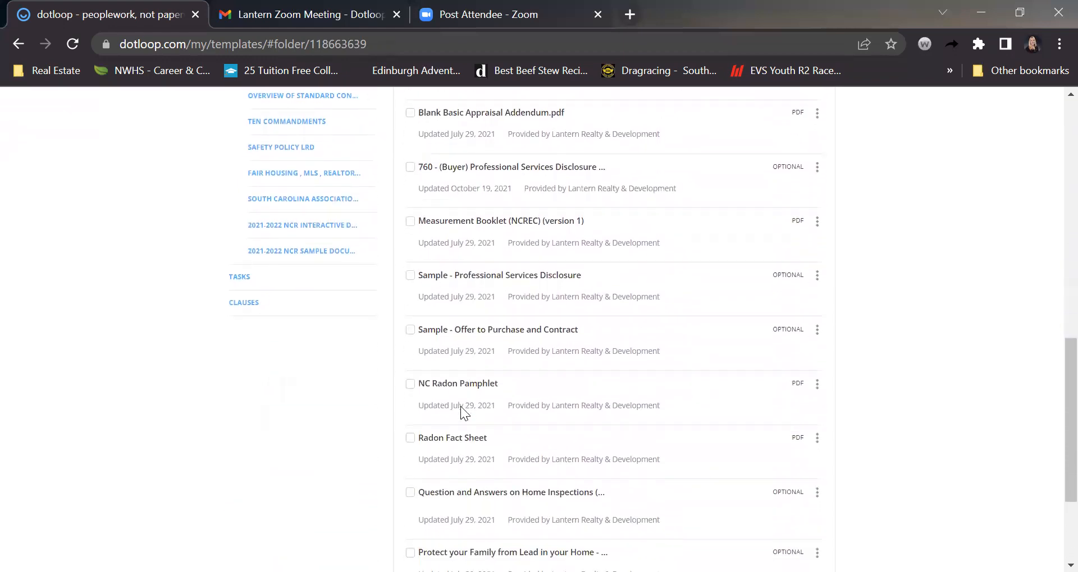
{"action": "scroll", "coordinate": [460, 407], "scroll_direction": "up", "scroll_amount": 2}
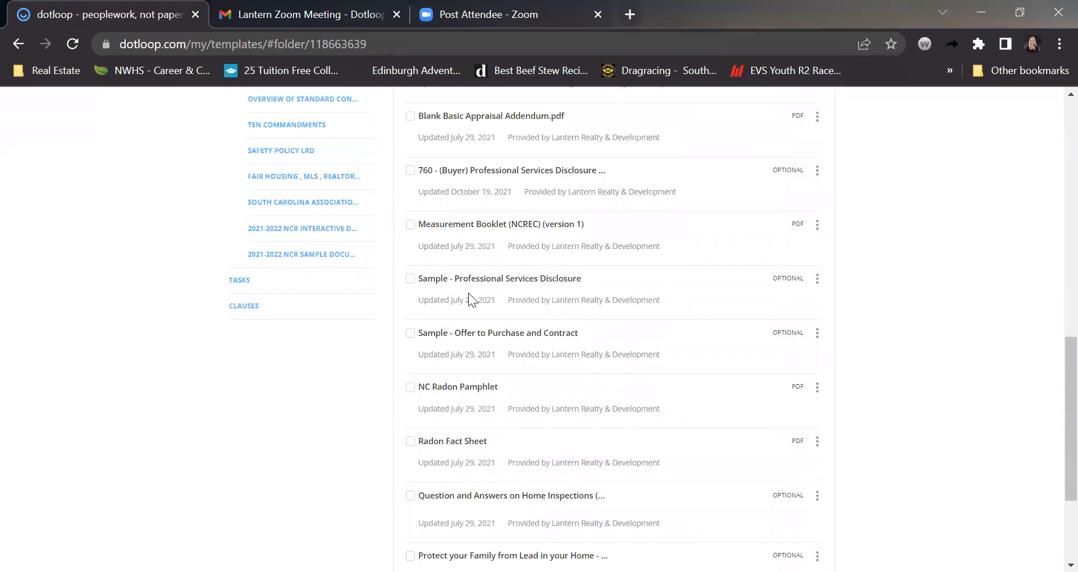
{"action": "scroll", "coordinate": [469, 511], "scroll_direction": "down", "scroll_amount": 2}
{"action": "scroll", "coordinate": [469, 511], "scroll_direction": "up", "scroll_amount": 2}
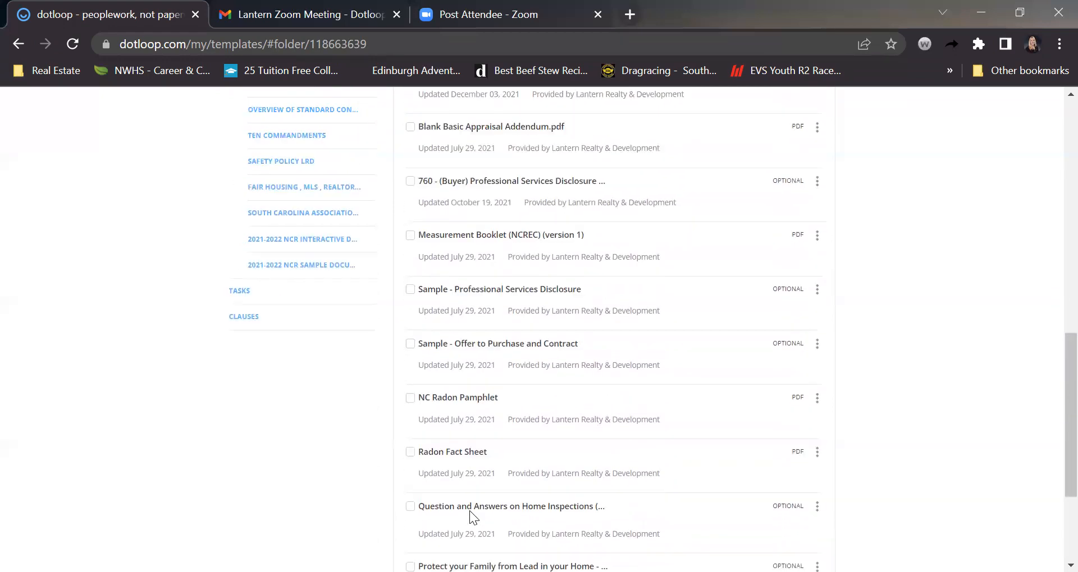
{"action": "scroll", "coordinate": [519, 385], "scroll_direction": "up", "scroll_amount": 3}
{"action": "scroll", "coordinate": [590, 330], "scroll_direction": "up", "scroll_amount": 5}
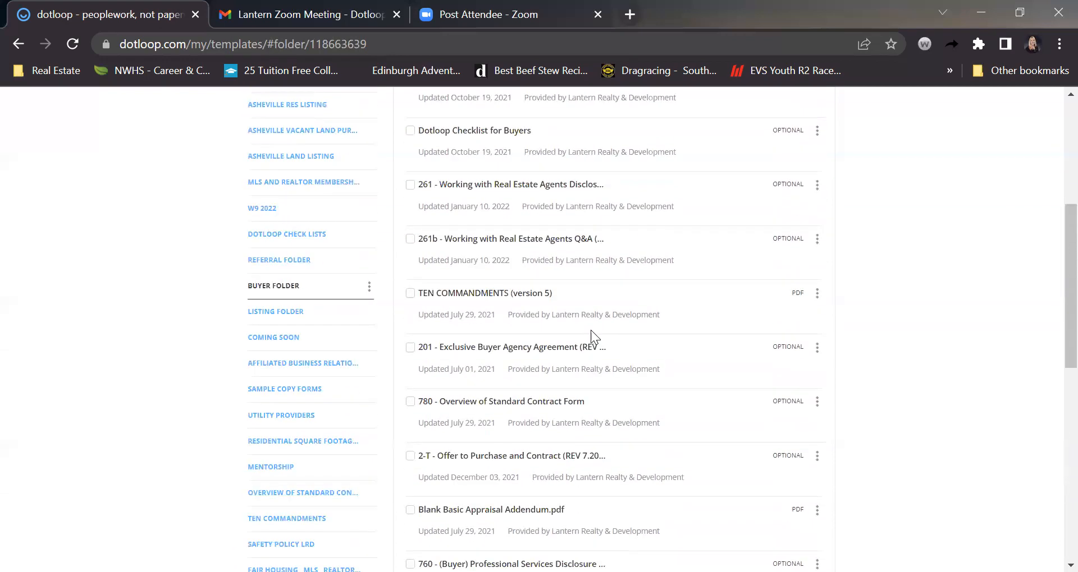
{"action": "scroll", "coordinate": [494, 236], "scroll_direction": "up", "scroll_amount": 3}
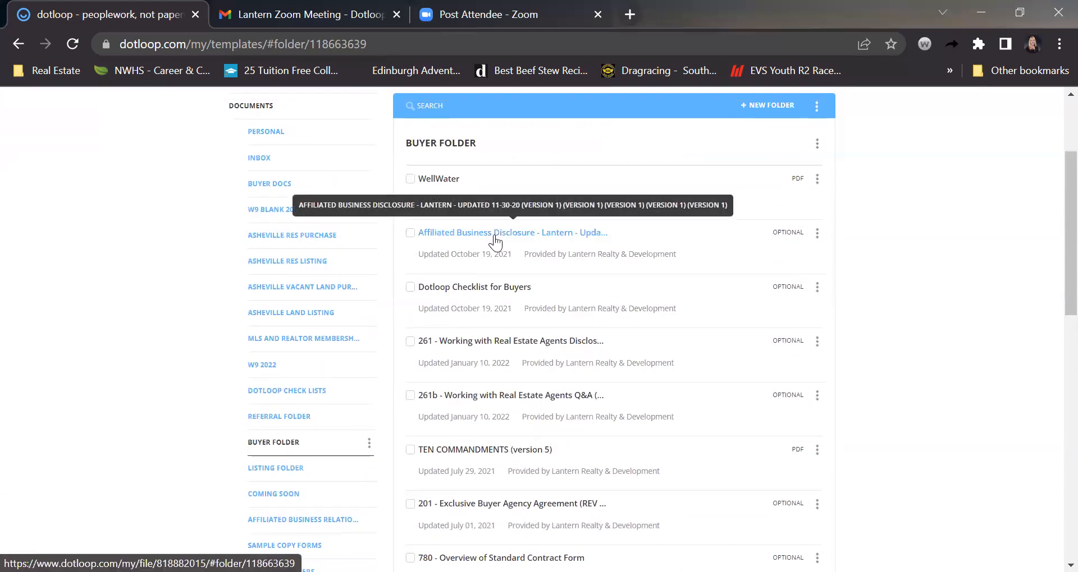
Look through the other template folder names and open the 2021-2022 NCR Interactive Documents folder
{"action": "scroll", "coordinate": [209, 361], "scroll_direction": "down", "scroll_amount": 3}
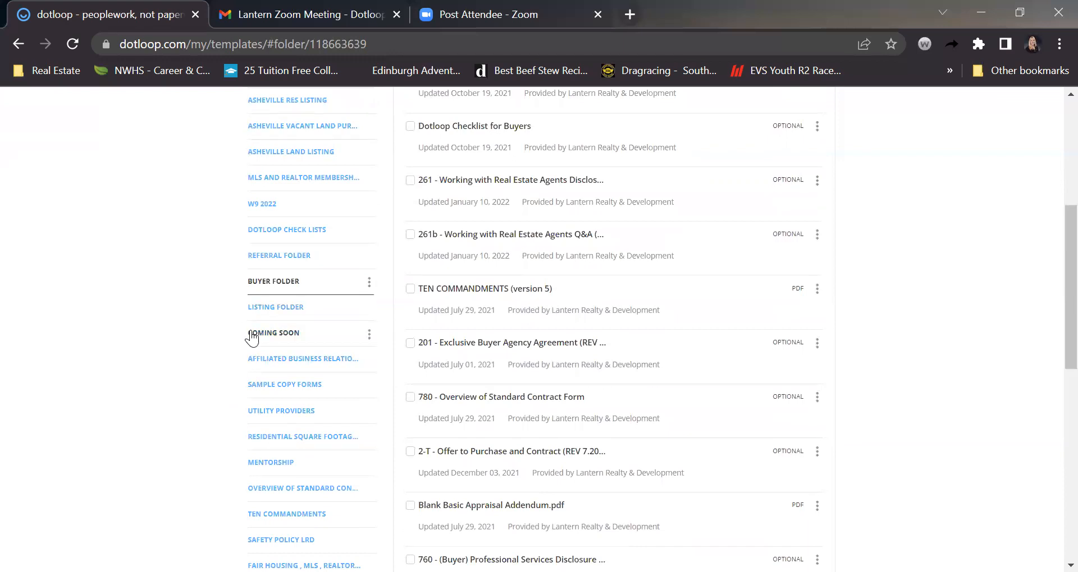
{"action": "scroll", "coordinate": [223, 372], "scroll_direction": "down", "scroll_amount": 3}
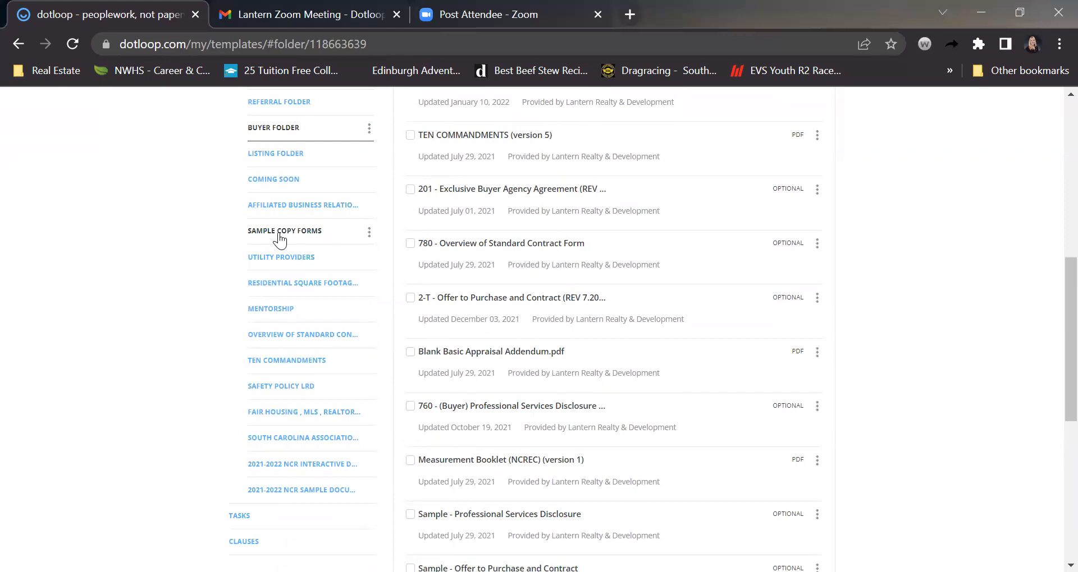
{"action": "scroll", "coordinate": [217, 357], "scroll_direction": "down", "scroll_amount": 1}
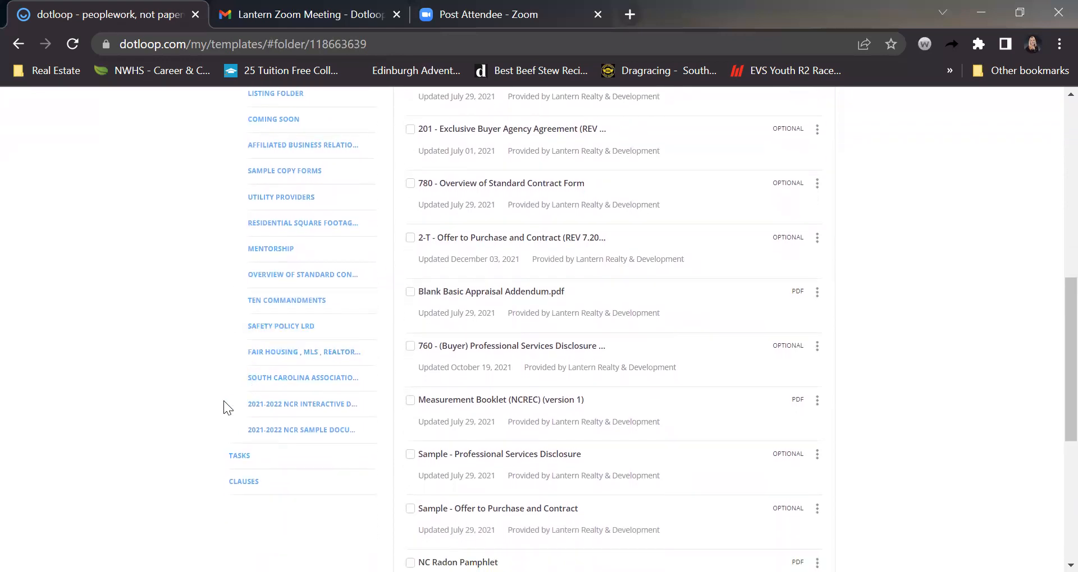
{"action": "scroll", "coordinate": [235, 371], "scroll_direction": "down", "scroll_amount": 1}
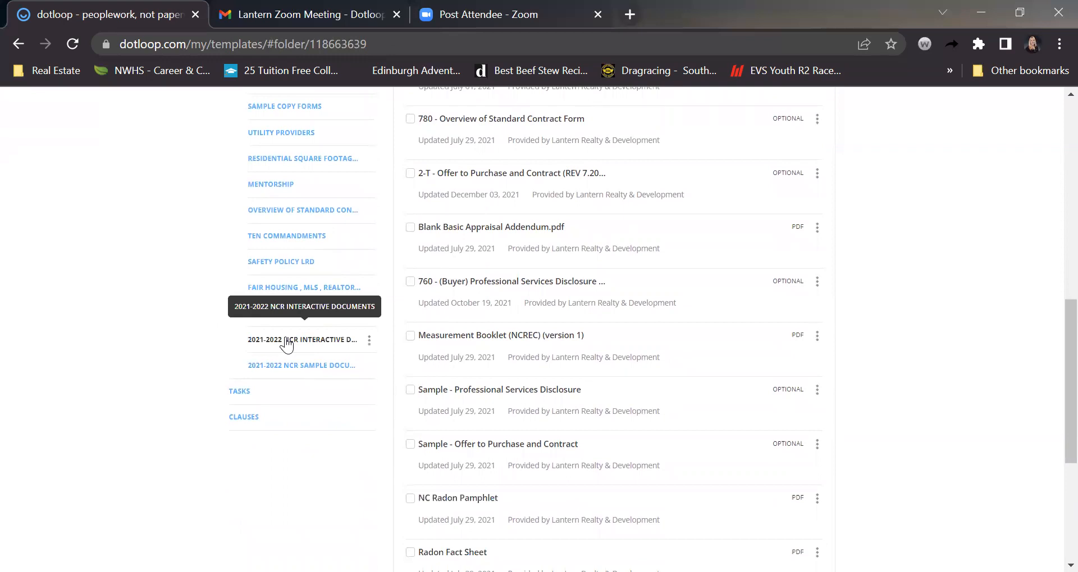
{"action": "left_click", "coordinate": [287, 345]}
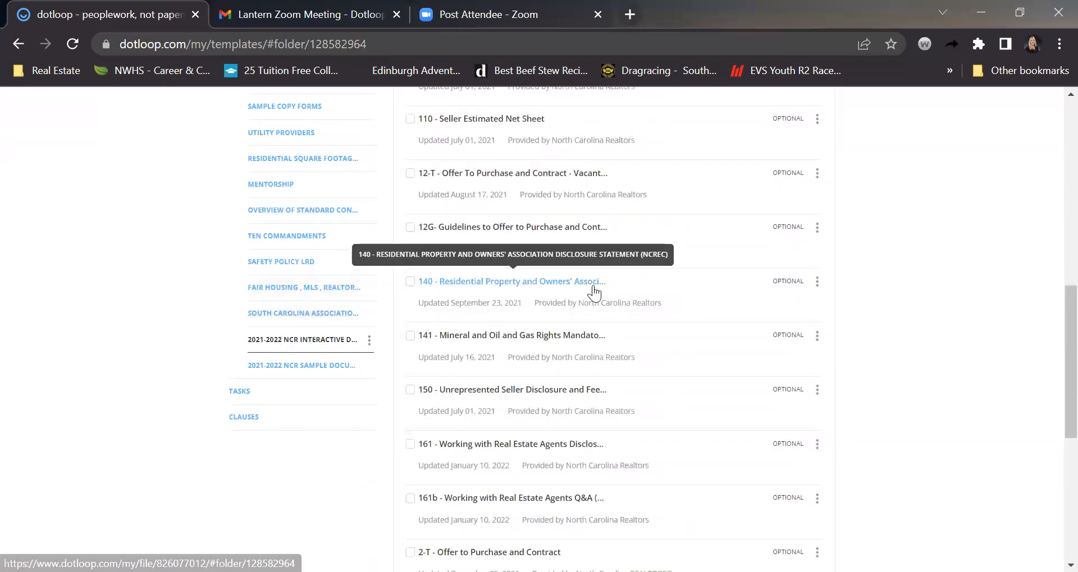
Look through the 2021-2022 NCR Interactive Documents forms, from listing agreements to contract terminations, and return to the start of the list
{"action": "scroll", "coordinate": [593, 287], "scroll_direction": "up", "scroll_amount": 3}
{"action": "scroll", "coordinate": [593, 286], "scroll_direction": "up", "scroll_amount": 7}
{"action": "scroll", "coordinate": [592, 285], "scroll_direction": "down", "scroll_amount": 7}
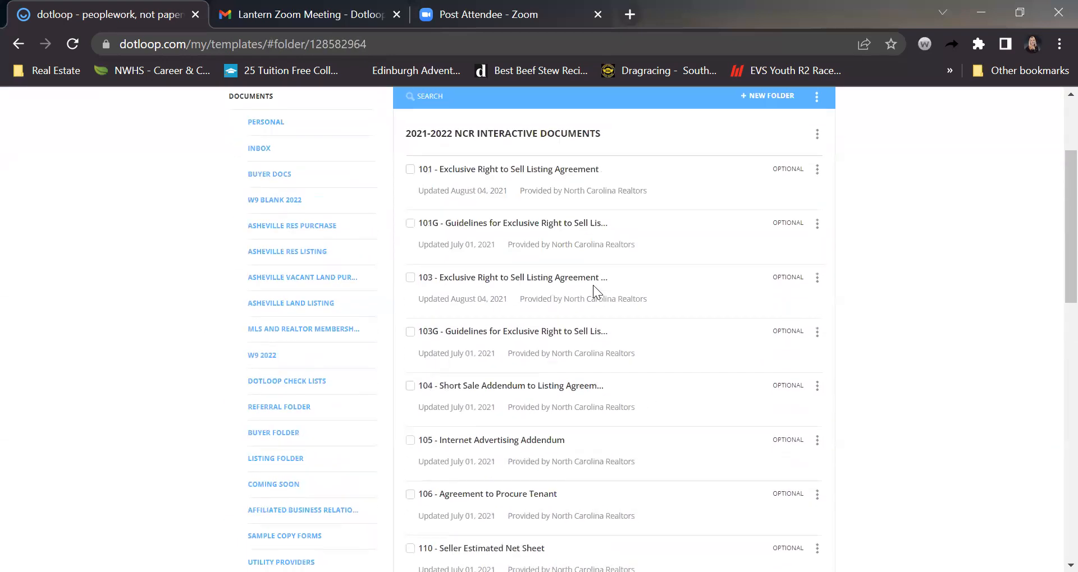
{"action": "scroll", "coordinate": [593, 285], "scroll_direction": "down", "scroll_amount": 5}
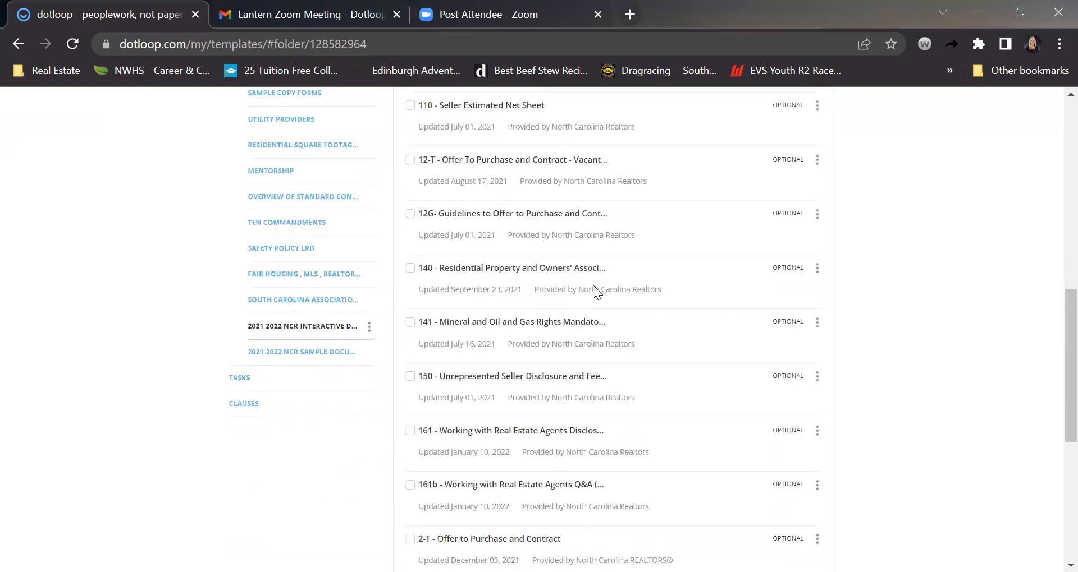
{"action": "scroll", "coordinate": [594, 285], "scroll_direction": "down", "scroll_amount": 15}
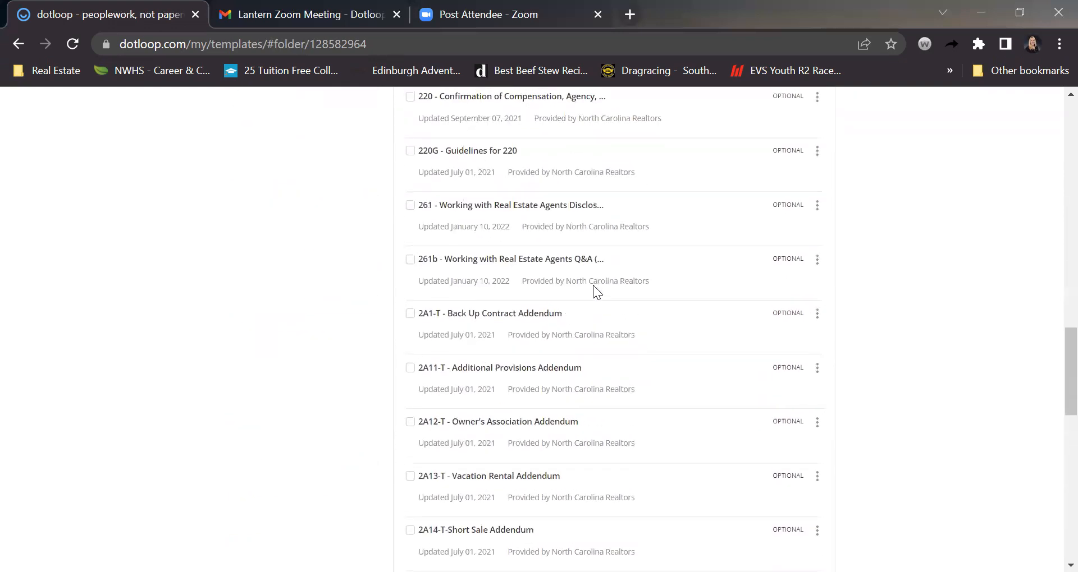
{"action": "scroll", "coordinate": [593, 285], "scroll_direction": "down", "scroll_amount": 20}
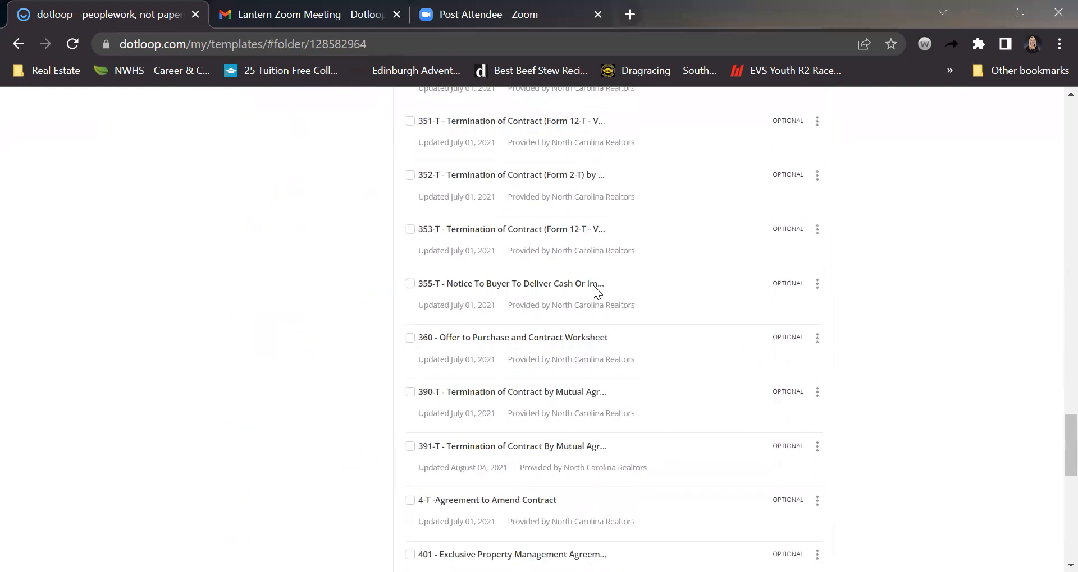
{"action": "scroll", "coordinate": [593, 285], "scroll_direction": "up", "scroll_amount": 20}
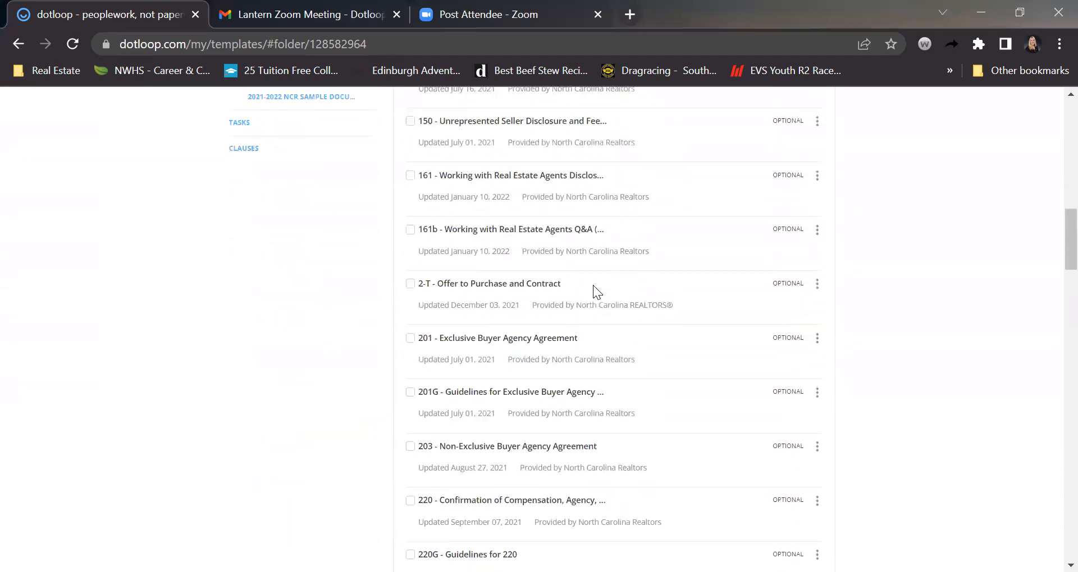
{"action": "scroll", "coordinate": [149, 377], "scroll_direction": "down", "scroll_amount": 9}
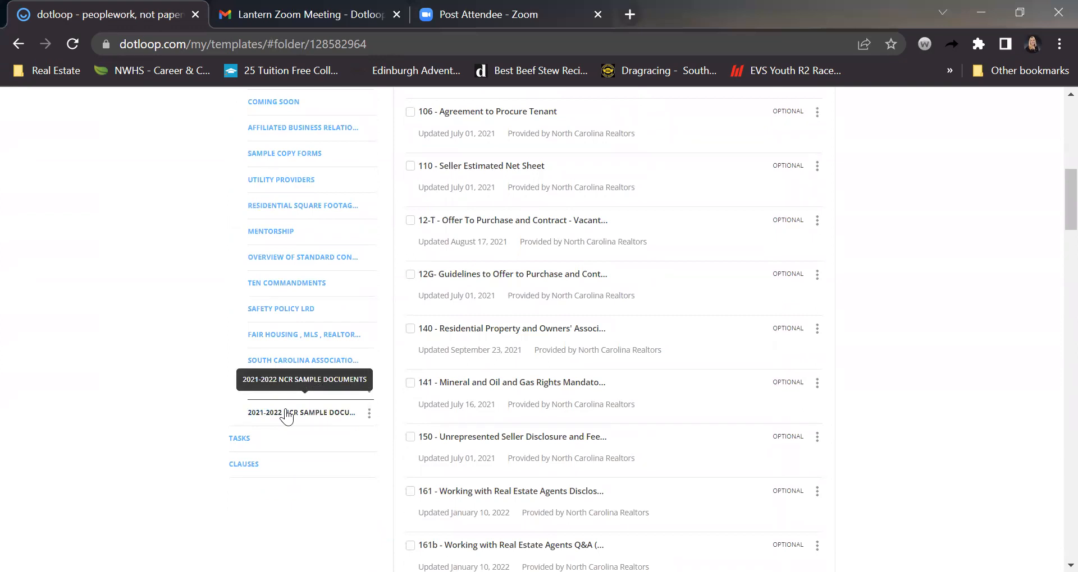
{"action": "scroll", "coordinate": [181, 337], "scroll_direction": "up", "scroll_amount": 7}
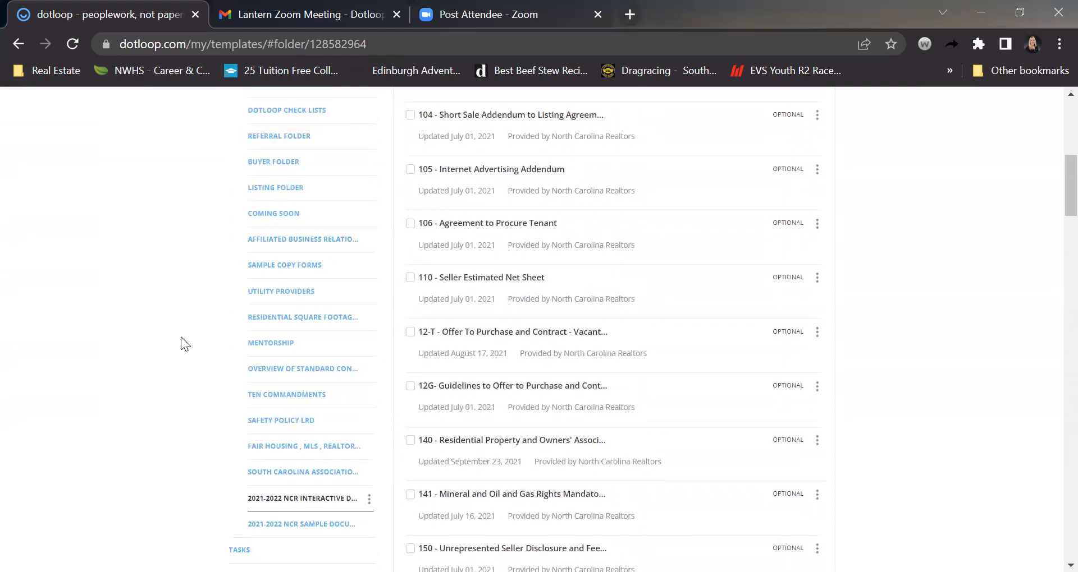
{"action": "scroll", "coordinate": [180, 337], "scroll_direction": "up", "scroll_amount": 2}
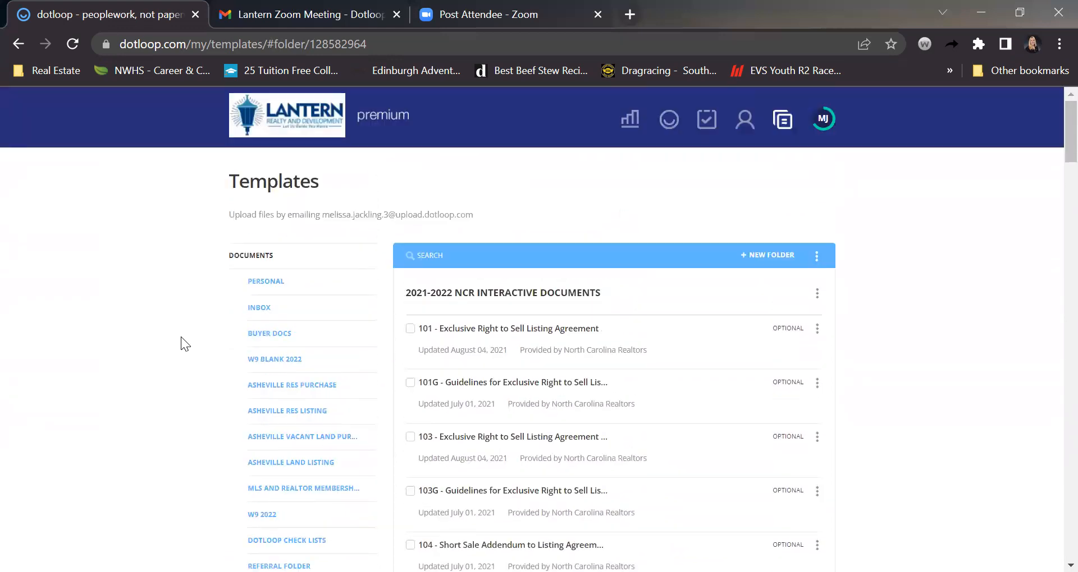
Start a new loop from the loops list and enter the client's last and first name as the loop name
{"action": "left_click", "coordinate": [673, 125]}
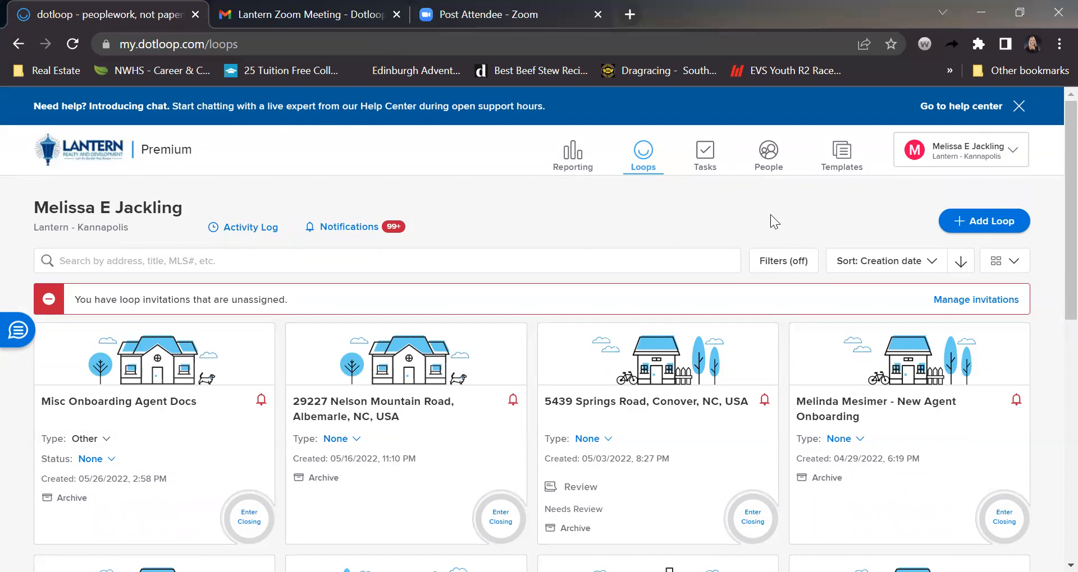
{"action": "left_click", "coordinate": [979, 225]}
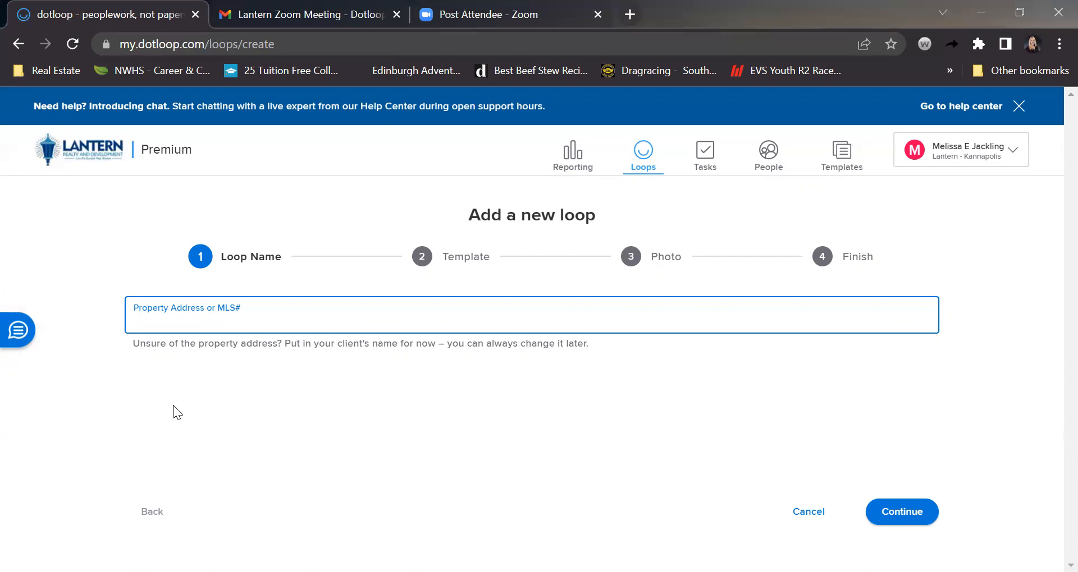
{"action": "type", "text": "SMith"}
{"action": "key", "text": "BackSpace"}
{"action": "key", "text": "BackSpace"}
{"action": "key", "text": "BackSpace"}
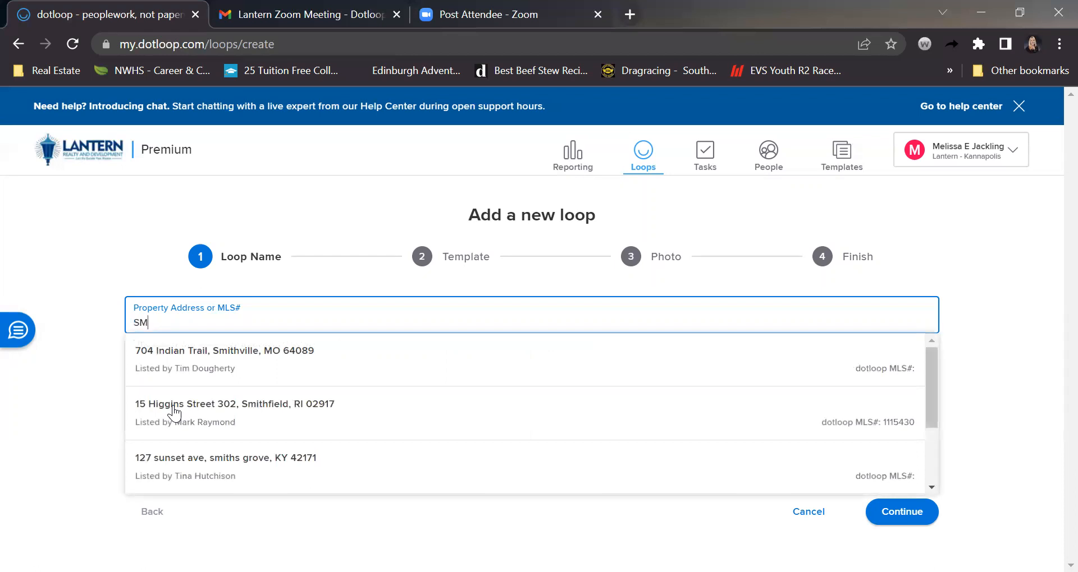
{"action": "key", "text": "BackSpace"}
{"action": "type", "text": "mith, John"}
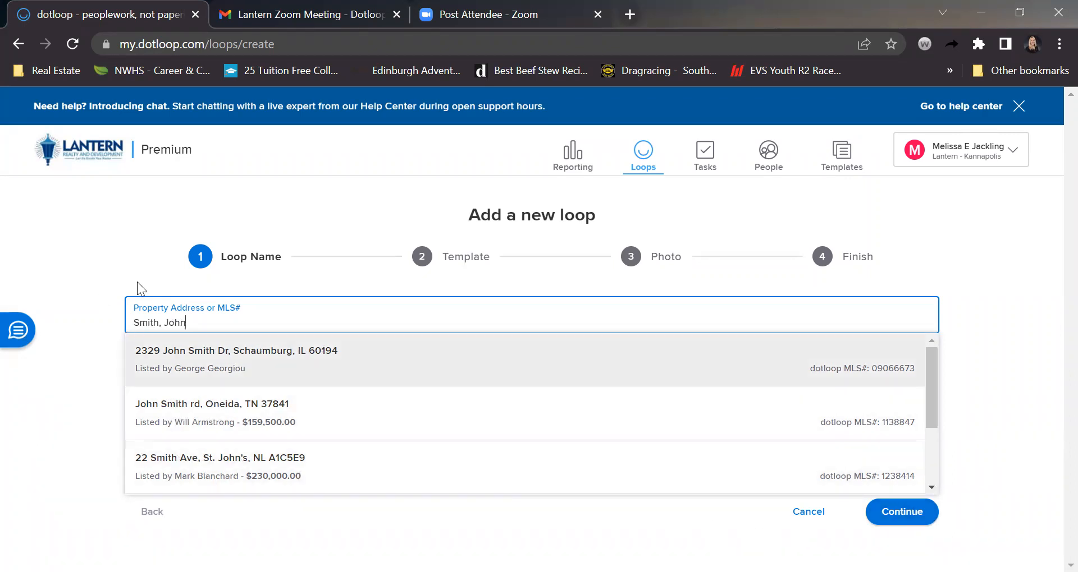
{"action": "key", "text": "Return"}
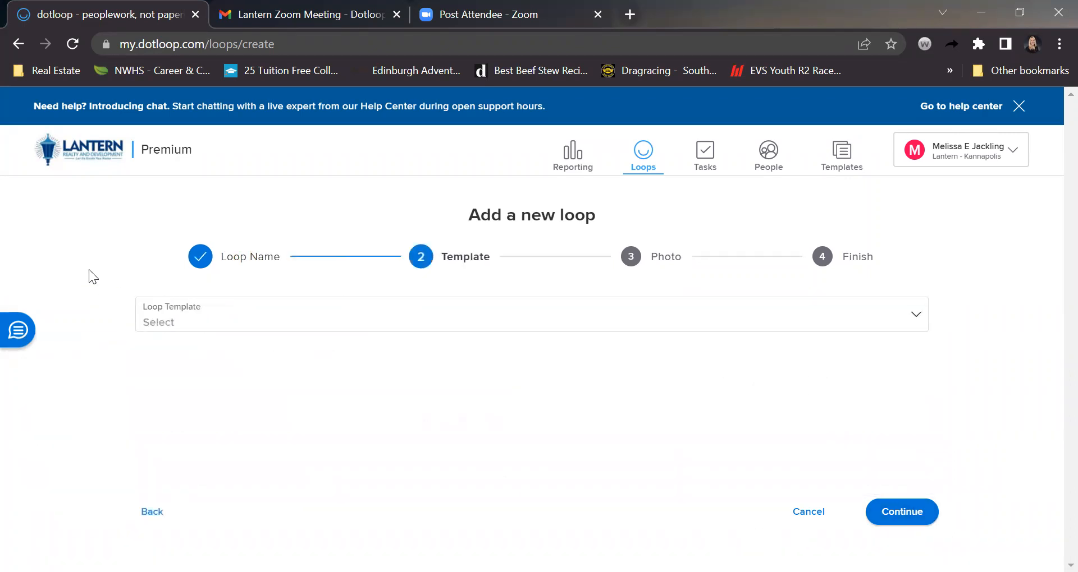
Check the available loop templates, then continue without selecting one and finish creating the loop
{"action": "left_click", "coordinate": [257, 312]}
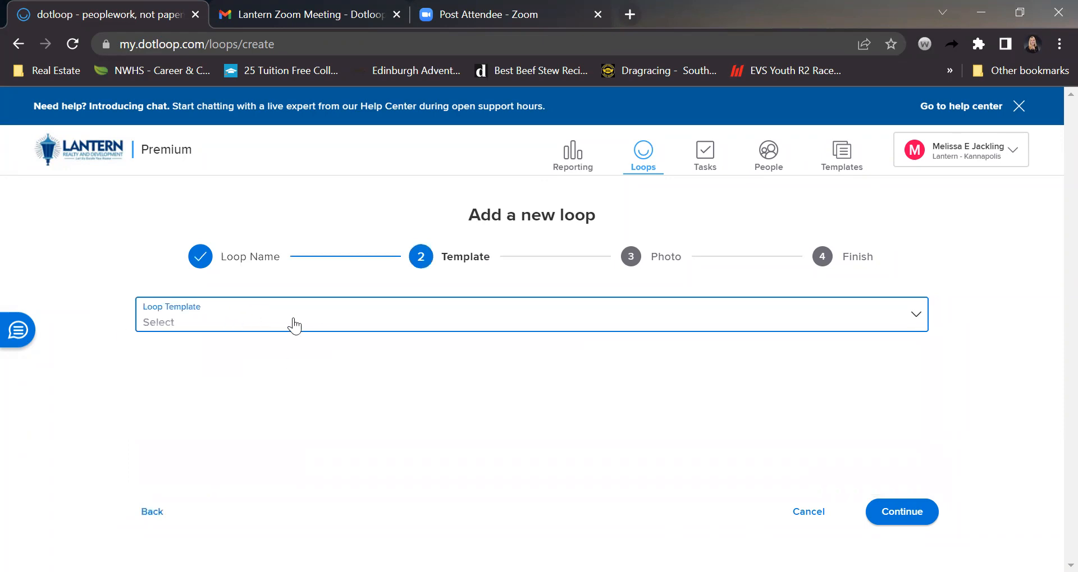
{"action": "left_click", "coordinate": [912, 319]}
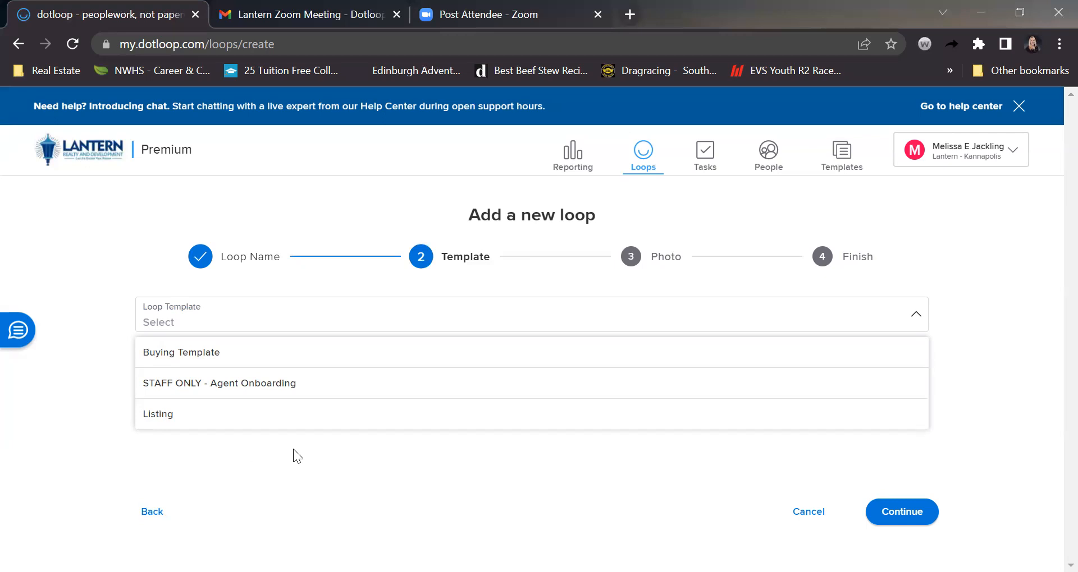
{"action": "left_click", "coordinate": [89, 394]}
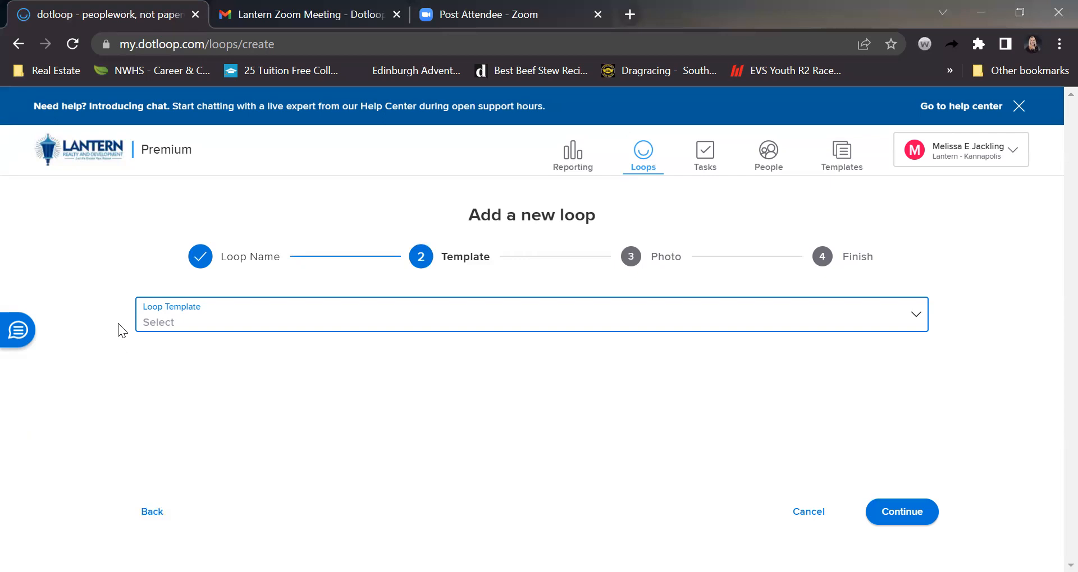
{"action": "key", "text": "Return"}
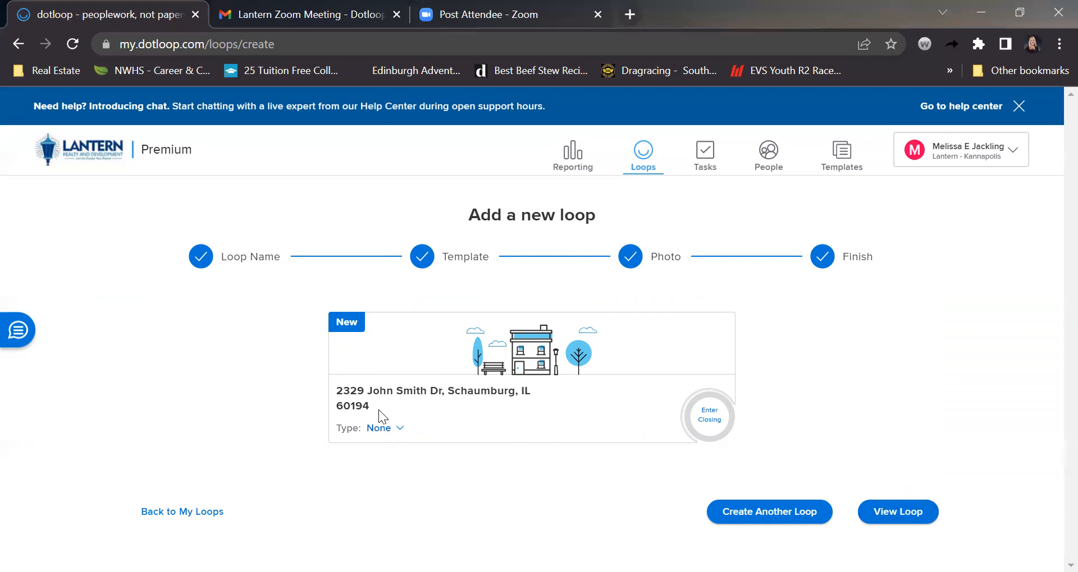
Set the new loop's transaction type to Purchase and its status to Pre-Offer
{"action": "left_click", "coordinate": [399, 432]}
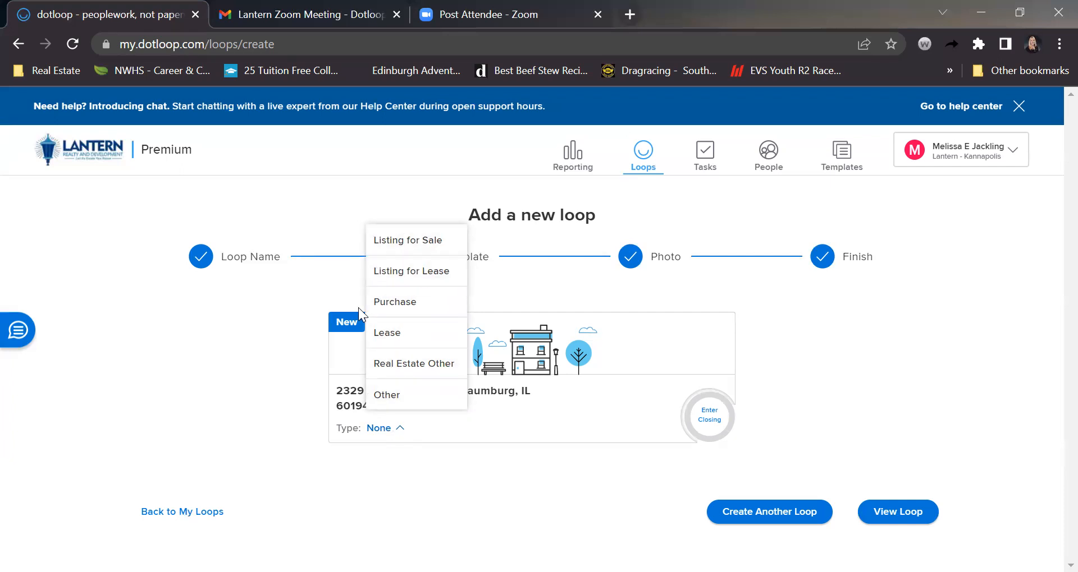
{"action": "left_click", "coordinate": [402, 314]}
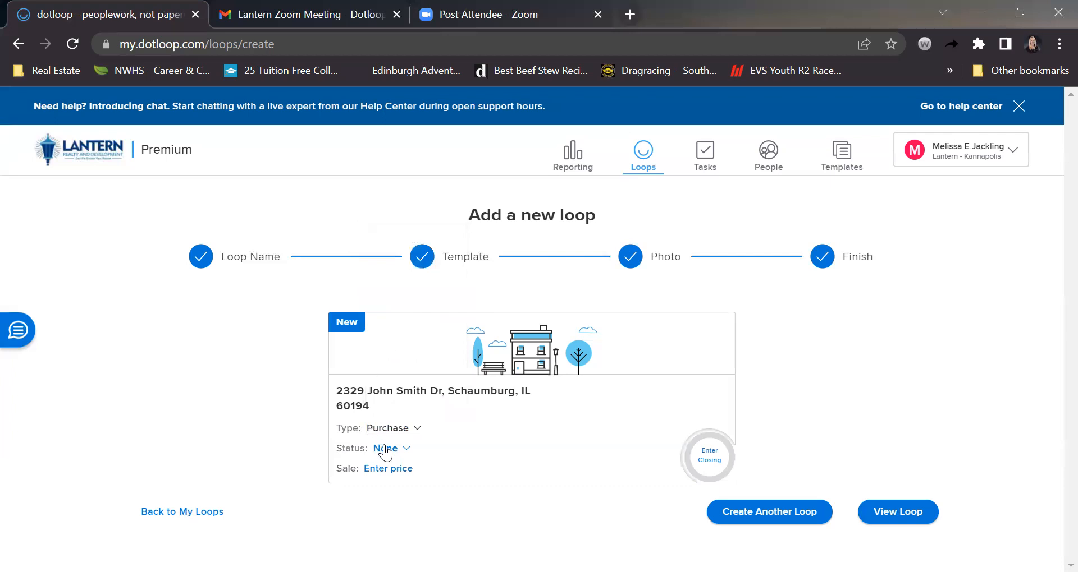
{"action": "left_click", "coordinate": [404, 452]}
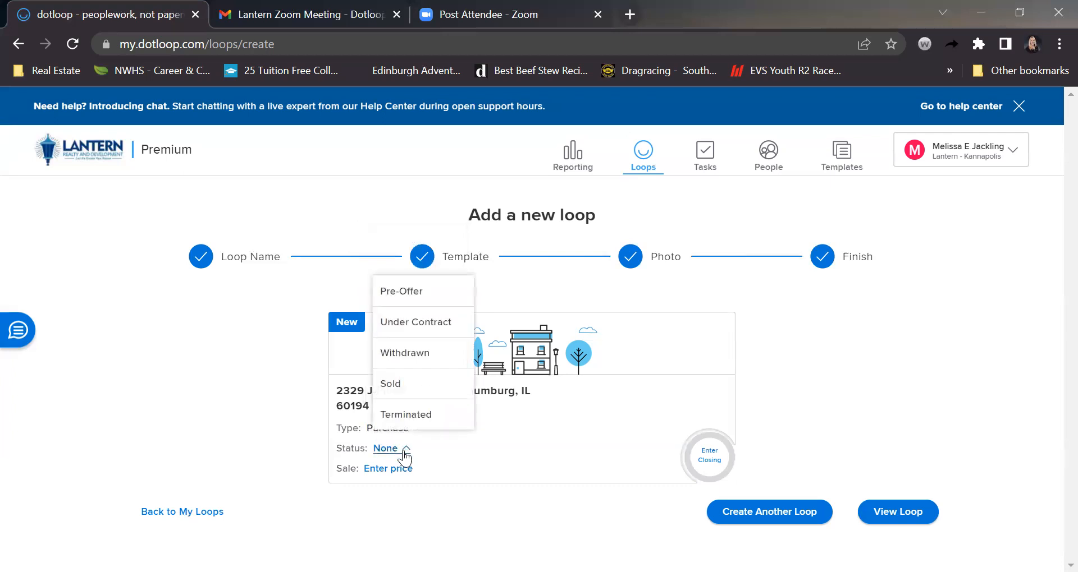
{"action": "left_click", "coordinate": [415, 292]}
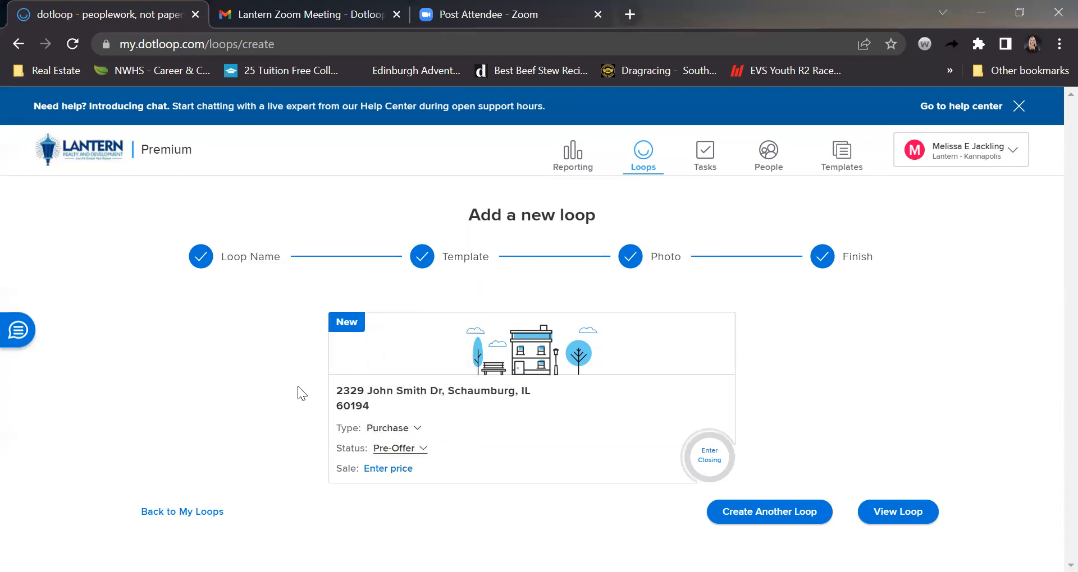
Open the new loop and skip applying a loop template
{"action": "left_click", "coordinate": [351, 401]}
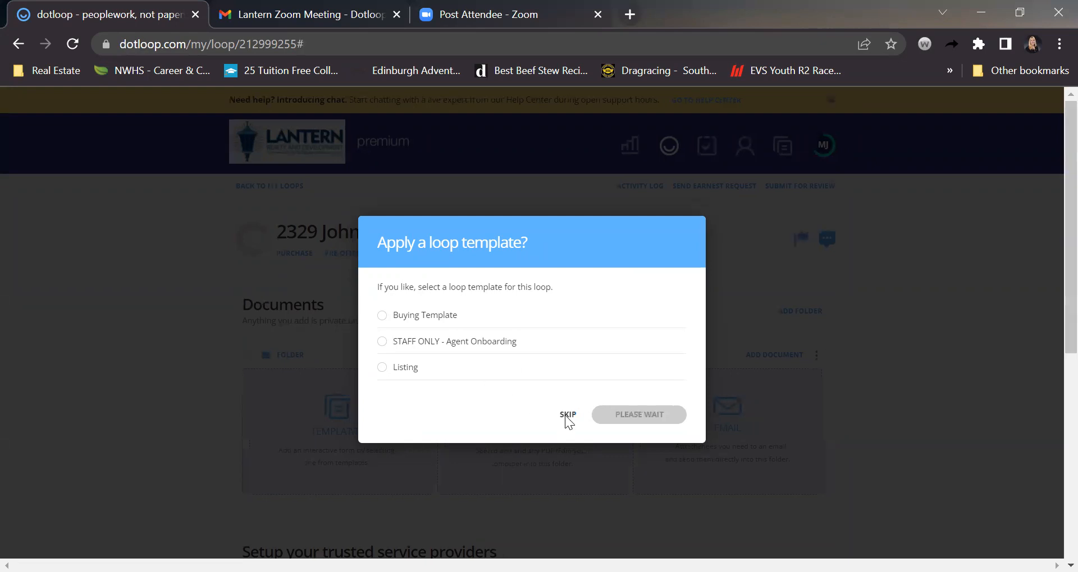
{"action": "left_click", "coordinate": [566, 416]}
{"action": "scroll", "coordinate": [216, 449], "scroll_direction": "down", "scroll_amount": 1}
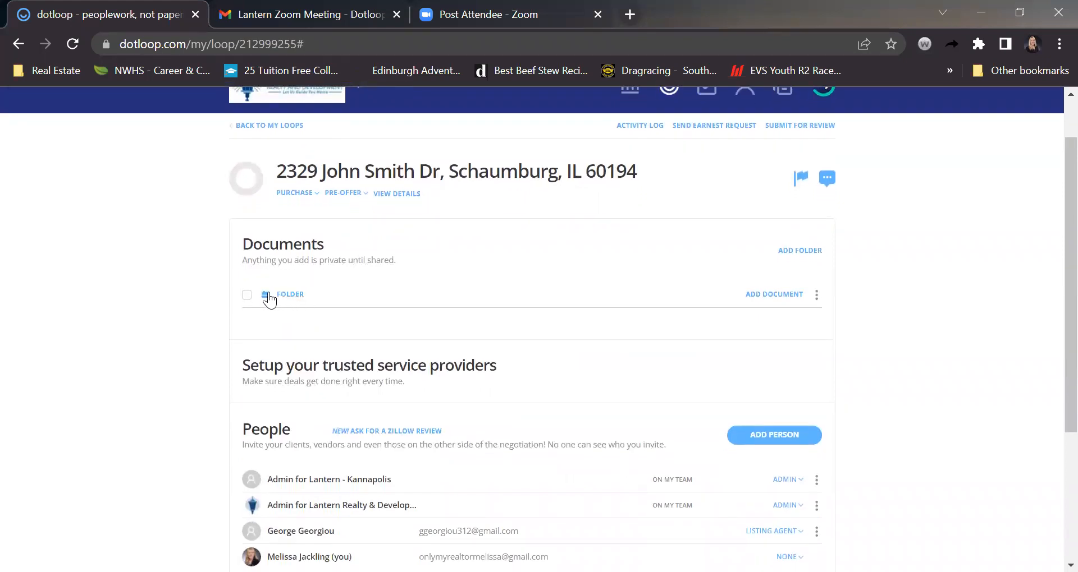
Open the loop's details and set the agent's own role to Buying Agent in the People section
{"action": "left_click", "coordinate": [374, 177]}
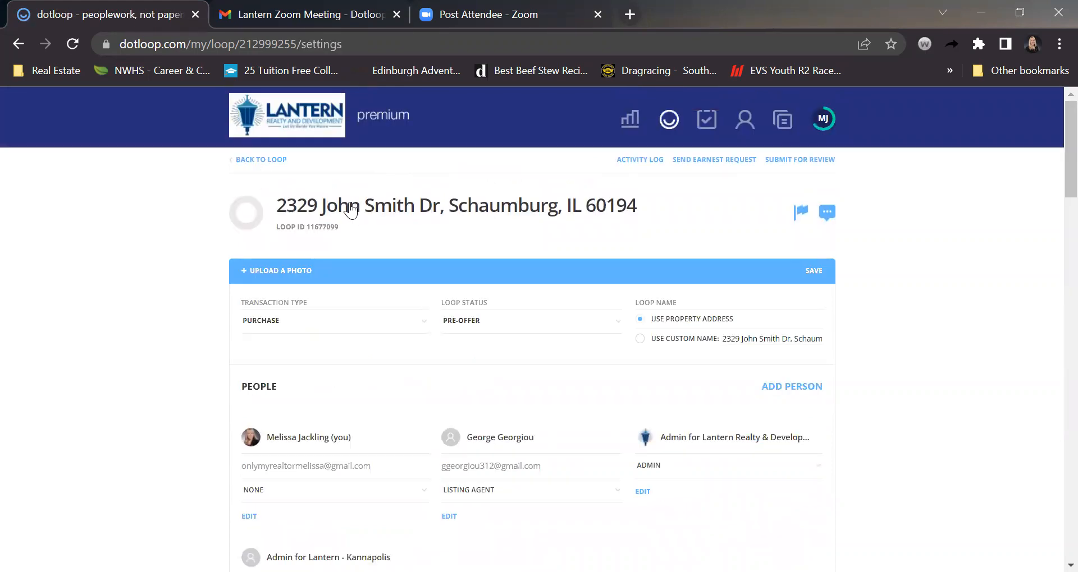
{"action": "scroll", "coordinate": [893, 332], "scroll_direction": "down", "scroll_amount": 2}
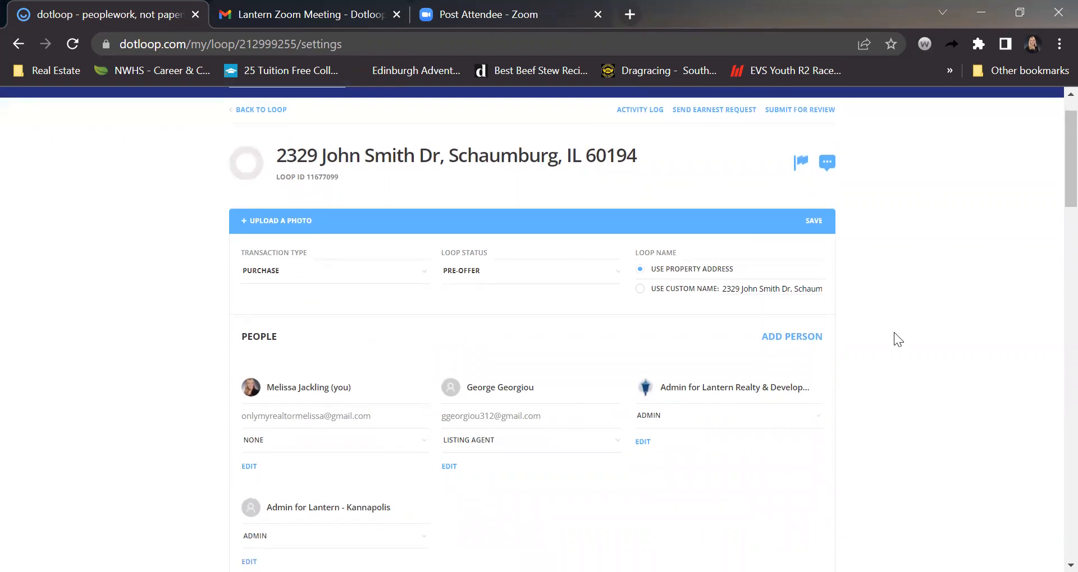
{"action": "scroll", "coordinate": [893, 334], "scroll_direction": "down", "scroll_amount": 1}
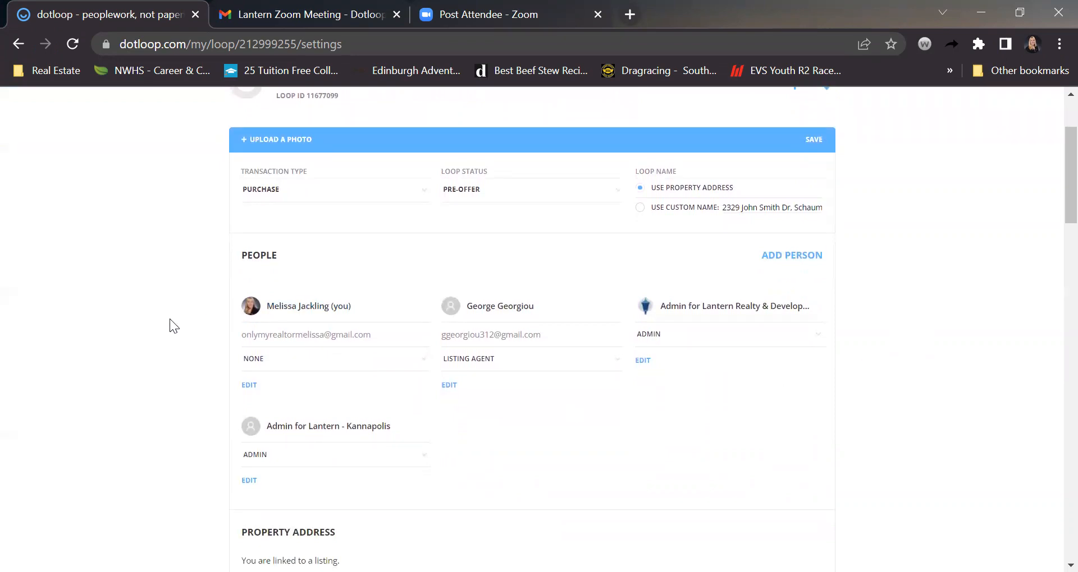
{"action": "scroll", "coordinate": [175, 347], "scroll_direction": "down", "scroll_amount": 1}
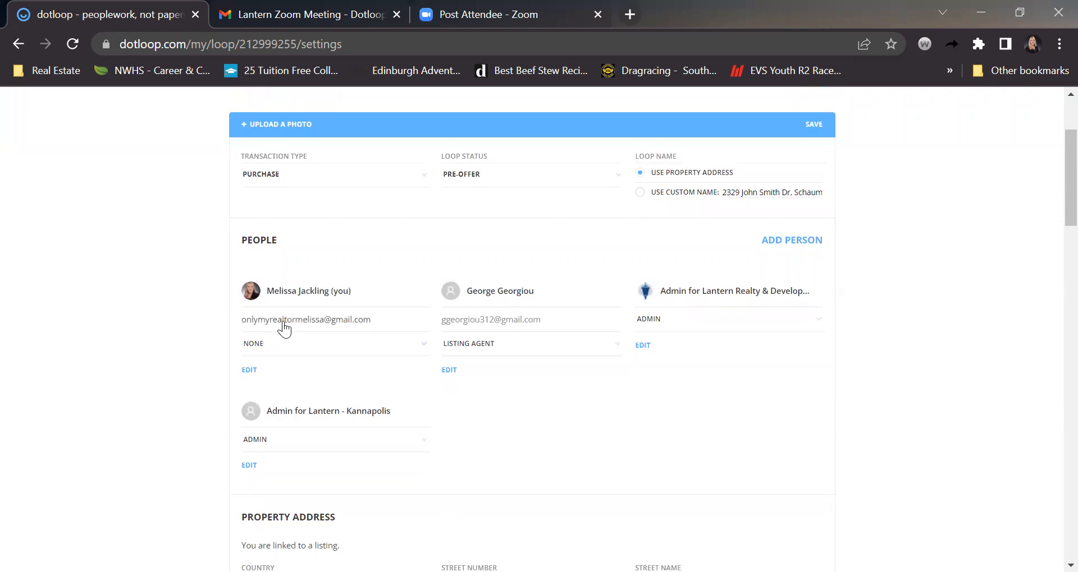
{"action": "left_click", "coordinate": [424, 345]}
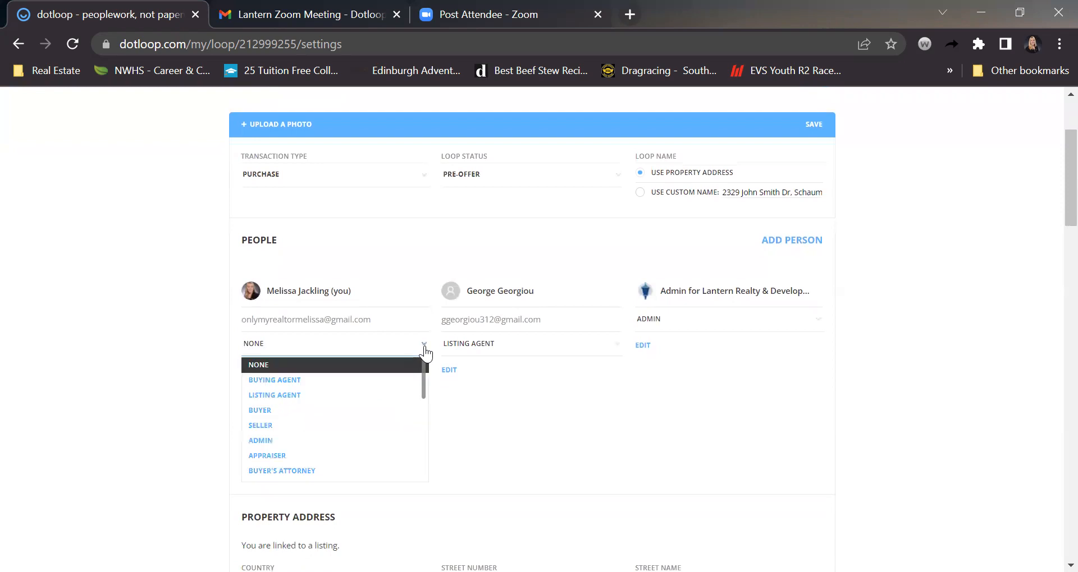
{"action": "left_click", "coordinate": [296, 380]}
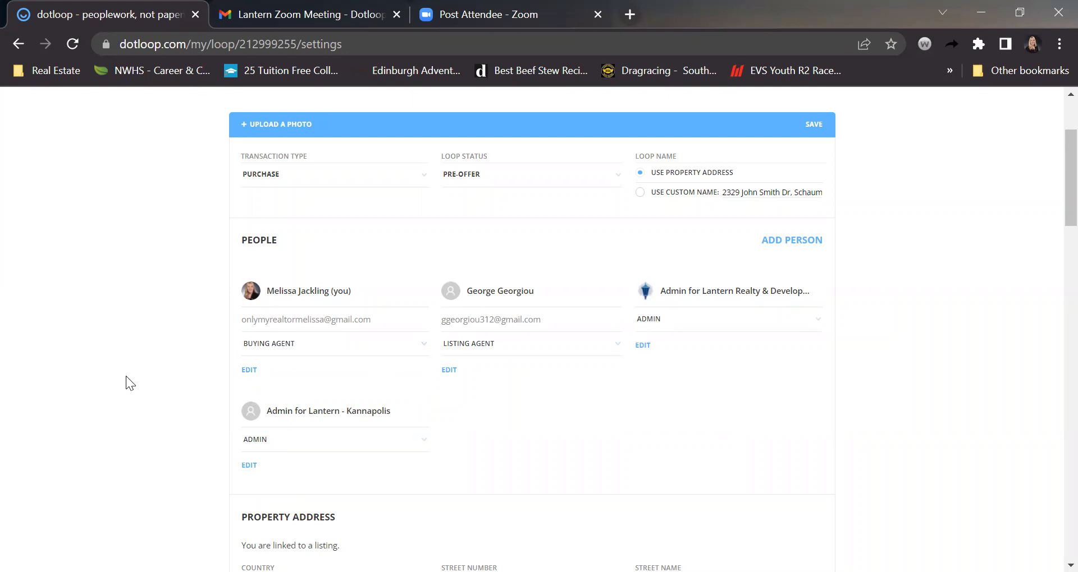
Clear the street number and street name from the loop's property address
{"action": "scroll", "coordinate": [127, 393], "scroll_direction": "down", "scroll_amount": 3}
{"action": "scroll", "coordinate": [128, 392], "scroll_direction": "down", "scroll_amount": 1}
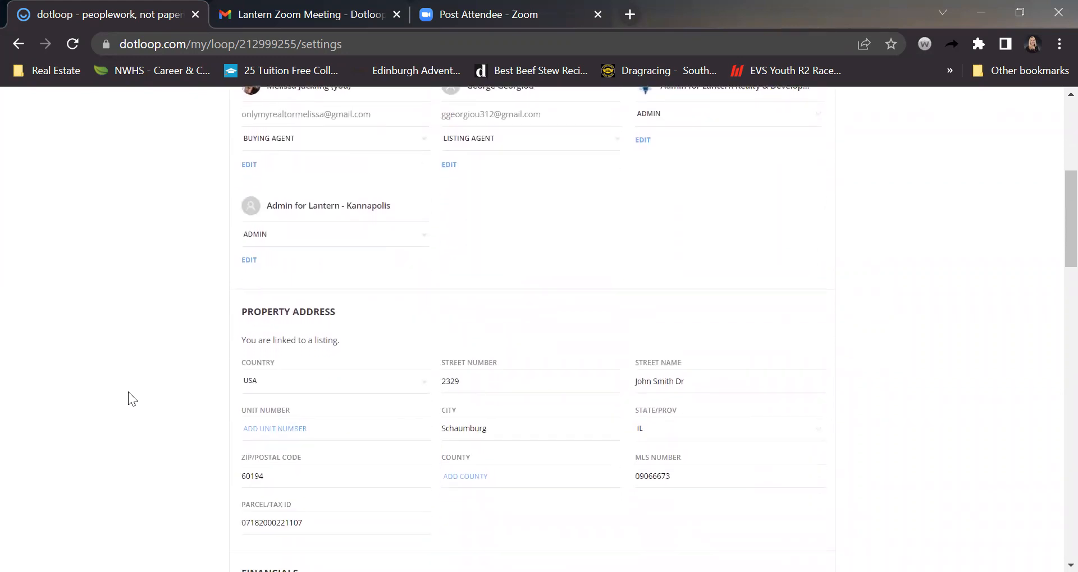
{"action": "scroll", "coordinate": [329, 281], "scroll_direction": "up", "scroll_amount": 1}
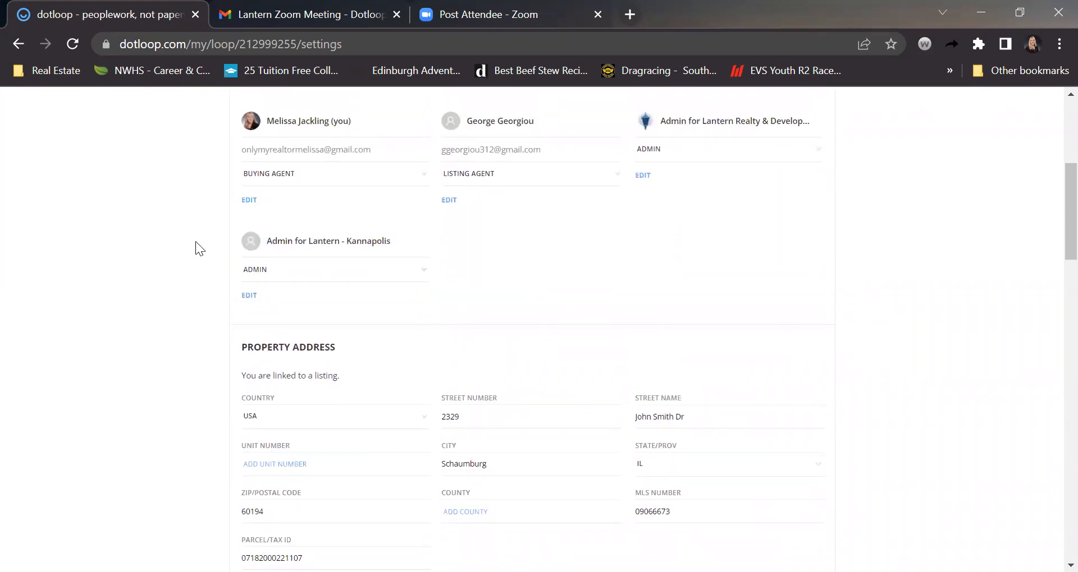
{"action": "scroll", "coordinate": [201, 309], "scroll_direction": "down", "scroll_amount": 4}
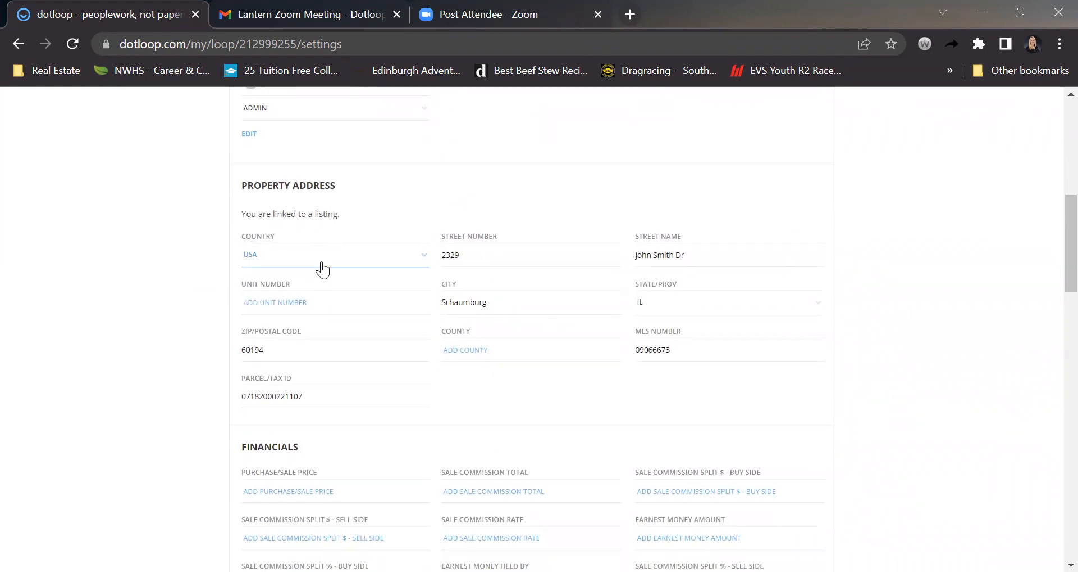
{"action": "left_click", "coordinate": [460, 256]}
{"action": "key", "text": "BackSpace"}
{"action": "key", "text": "BackSpace"}
{"action": "key", "text": "BackSpace"}
{"action": "key", "text": "BackSpace"}
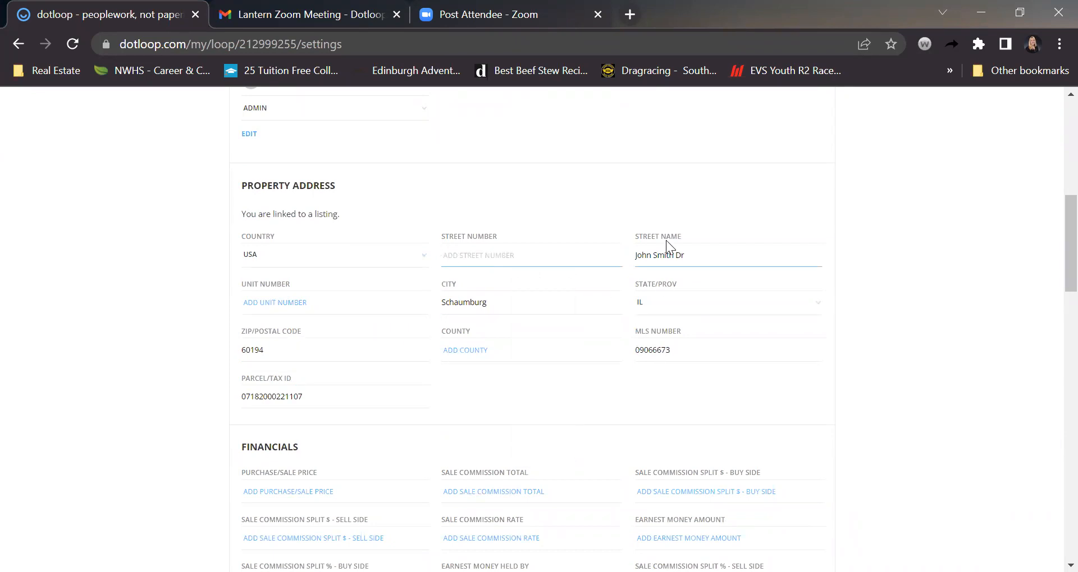
{"action": "left_click", "coordinate": [686, 255]}
{"action": "key", "text": "BackSpace"}
{"action": "key", "text": "BackSpace"}
{"action": "key", "text": "BackSpace"}
{"action": "key", "text": "BackSpace"}
{"action": "key", "text": "BackSpace"}
{"action": "key", "text": "BackSpace"}
{"action": "key", "text": "BackSpace"}
{"action": "key", "text": "BackSpace"}
{"action": "key", "text": "BackSpace"}
{"action": "key", "text": "BackSpace"}
{"action": "key", "text": "BackSpace"}
{"action": "key", "text": "BackSpace"}
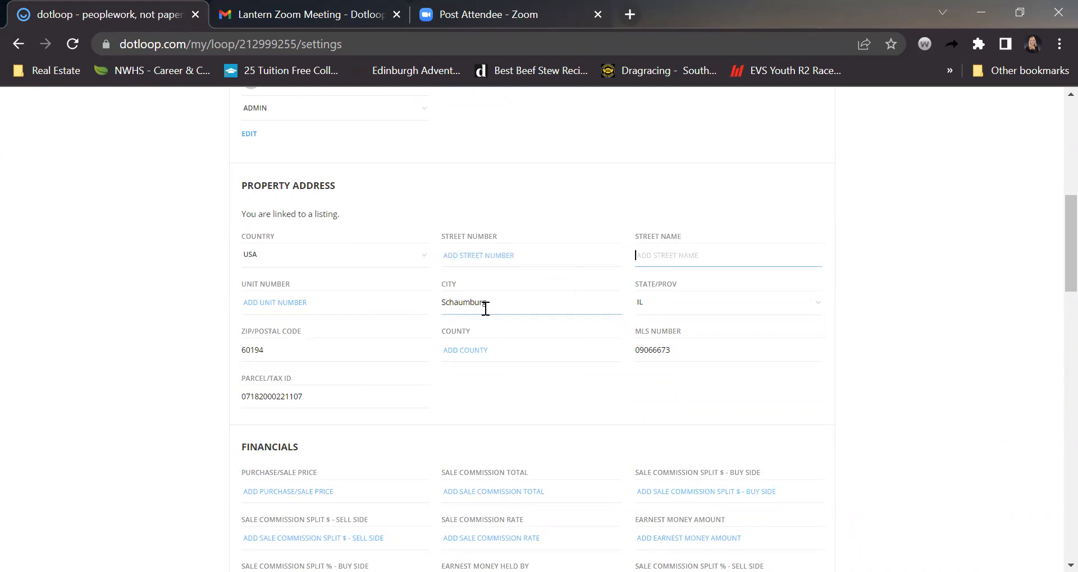
Clear the city from the loop's property address
{"action": "left_click", "coordinate": [486, 309]}
{"action": "key", "text": "BackSpace"}
{"action": "key", "text": "BackSpace"}
{"action": "key", "text": "BackSpace"}
{"action": "key", "text": "BackSpace"}
{"action": "key", "text": "BackSpace"}
{"action": "key", "text": "BackSpace"}
{"action": "key", "text": "BackSpace"}
{"action": "key", "text": "BackSpace"}
{"action": "key", "text": "BackSpace"}
{"action": "key", "text": "BackSpace"}
Set the state of the loop's property address to NC
{"action": "left_click", "coordinate": [651, 303]}
{"action": "key", "text": "Up"}
{"action": "key", "text": "Up"}
{"action": "key", "text": "Up"}
{"action": "key", "text": "Up"}
{"action": "key", "text": "Up"}
{"action": "key", "text": "Up"}
{"action": "key", "text": "Up"}
{"action": "key", "text": "Up"}
{"action": "key", "text": "Up"}
{"action": "key", "text": "Up"}
{"action": "key", "text": "Up"}
{"action": "key", "text": "Up"}
{"action": "key", "text": "Up"}
{"action": "key", "text": "Up"}
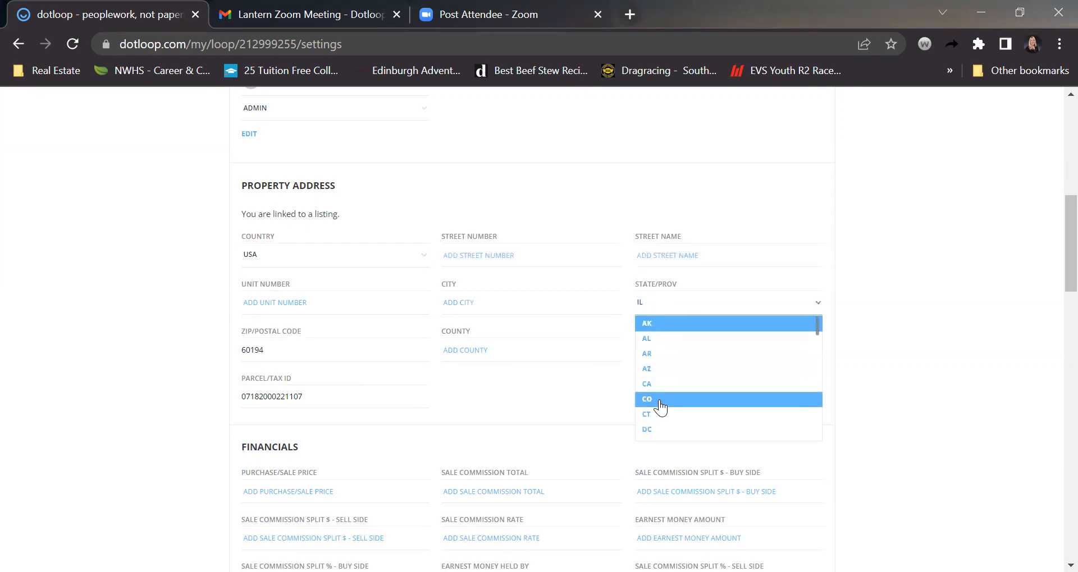
{"action": "scroll", "coordinate": [658, 408], "scroll_direction": "down", "scroll_amount": 3}
{"action": "scroll", "coordinate": [660, 408], "scroll_direction": "down", "scroll_amount": 3}
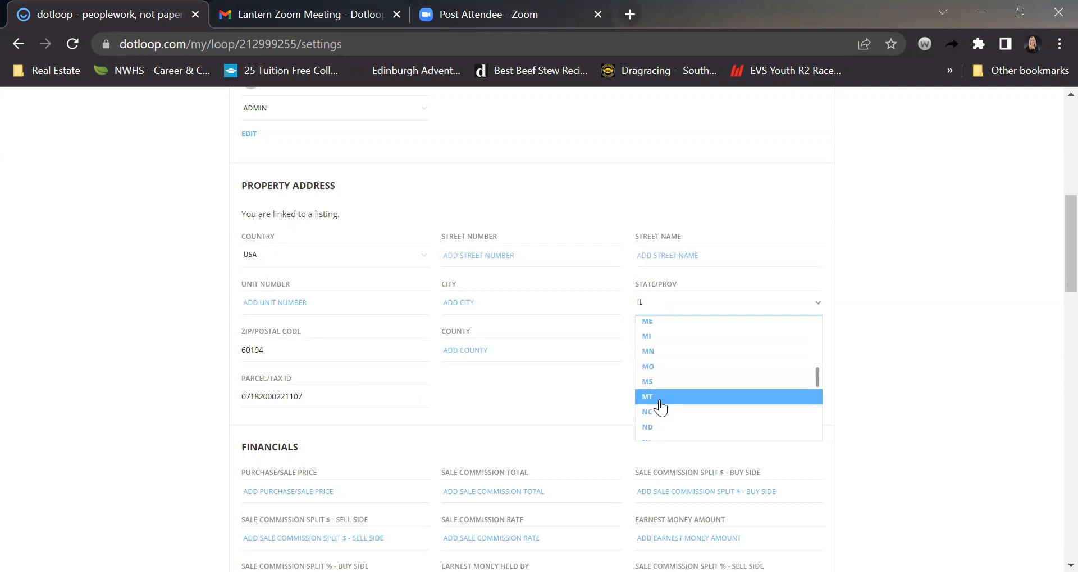
{"action": "left_click", "coordinate": [655, 415]}
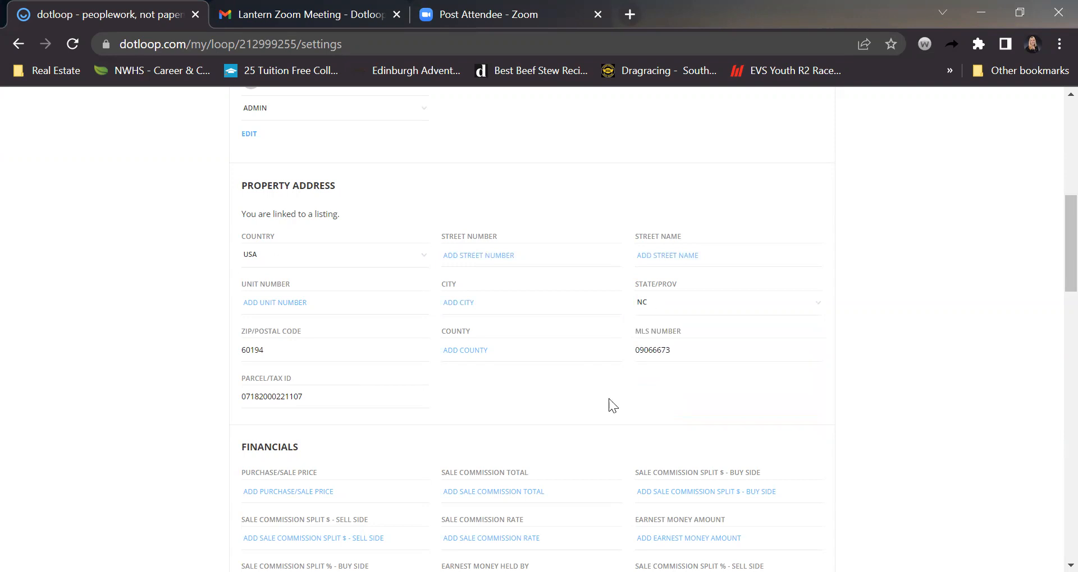
Clear the ZIP/postal code and the MLS number from the loop's property address
{"action": "left_click", "coordinate": [308, 350]}
{"action": "key", "text": "BackSpace"}
{"action": "key", "text": "BackSpace"}
{"action": "key", "text": "BackSpace"}
{"action": "key", "text": "BackSpace"}
{"action": "key", "text": "BackSpace"}
{"action": "left_click", "coordinate": [674, 351]}
{"action": "key", "text": "BackSpace"}
{"action": "key", "text": "BackSpace"}
{"action": "key", "text": "BackSpace"}
{"action": "key", "text": "BackSpace"}
{"action": "key", "text": "BackSpace"}
{"action": "key", "text": "BackSpace"}
{"action": "left_click", "coordinate": [189, 342]}
Clear the parcel/tax ID from the loop's property address
{"action": "left_click", "coordinate": [332, 390]}
{"action": "key", "text": "BackSpace"}
{"action": "key", "text": "BackSpace"}
{"action": "key", "text": "BackSpace"}
{"action": "key", "text": "BackSpace"}
{"action": "key", "text": "BackSpace"}
{"action": "key", "text": "BackSpace"}
{"action": "key", "text": "BackSpace"}
{"action": "key", "text": "BackSpace"}
{"action": "key", "text": "BackSpace"}
{"action": "key", "text": "BackSpace"}
{"action": "key", "text": "BackSpace"}
{"action": "key", "text": "BackSpace"}
{"action": "key", "text": "BackSpace"}
{"action": "key", "text": "BackSpace"}
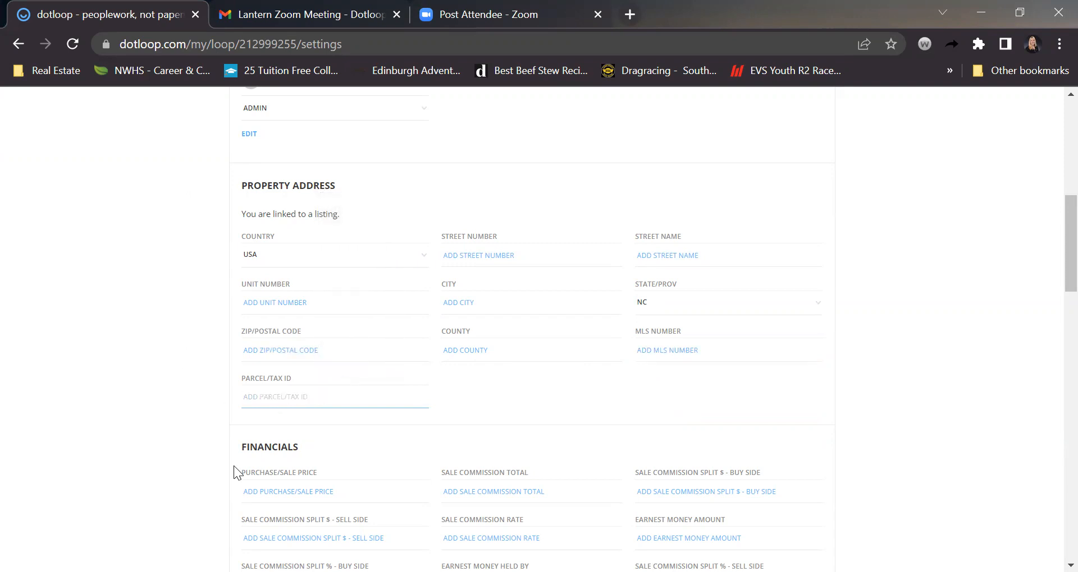
Review the loop's Financials, Contract Dates, Offer Dates, Contract Info, Referral and Listing Information sections for prefilled values
{"action": "scroll", "coordinate": [825, 386], "scroll_direction": "down", "scroll_amount": 3}
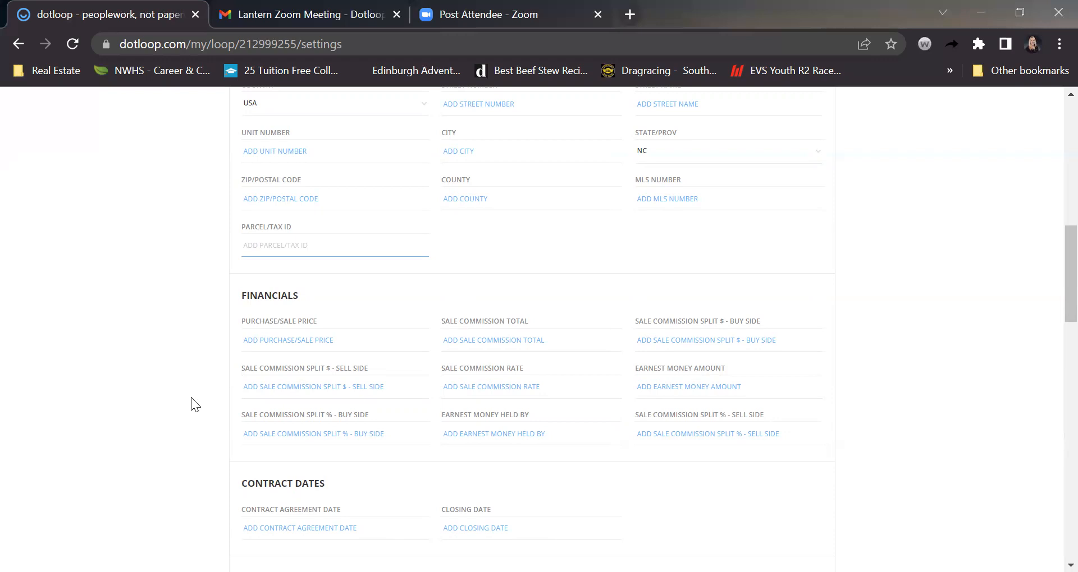
{"action": "scroll", "coordinate": [193, 413], "scroll_direction": "down", "scroll_amount": 4}
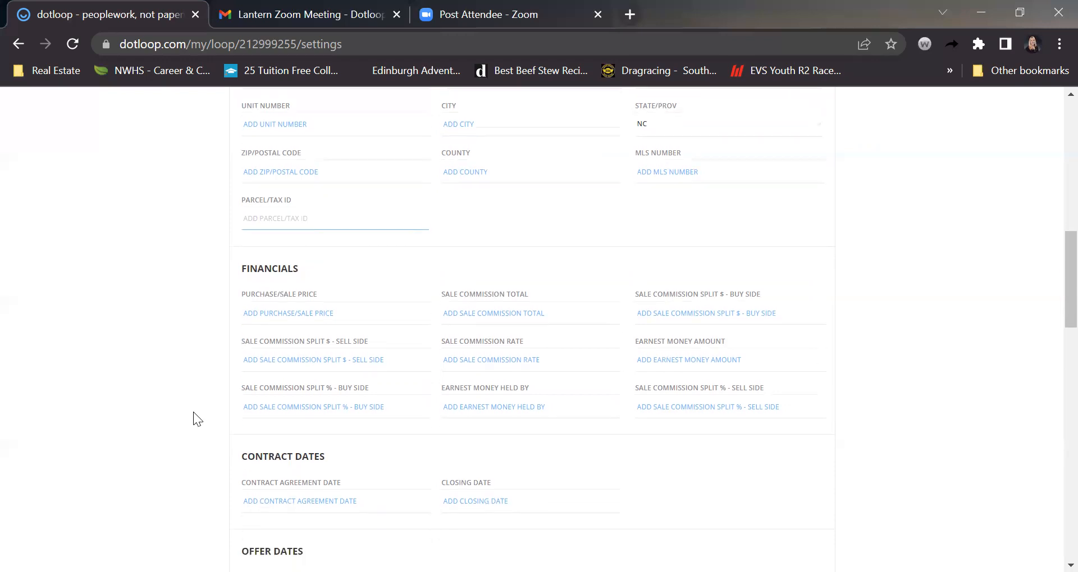
{"action": "scroll", "coordinate": [193, 418], "scroll_direction": "down", "scroll_amount": 6}
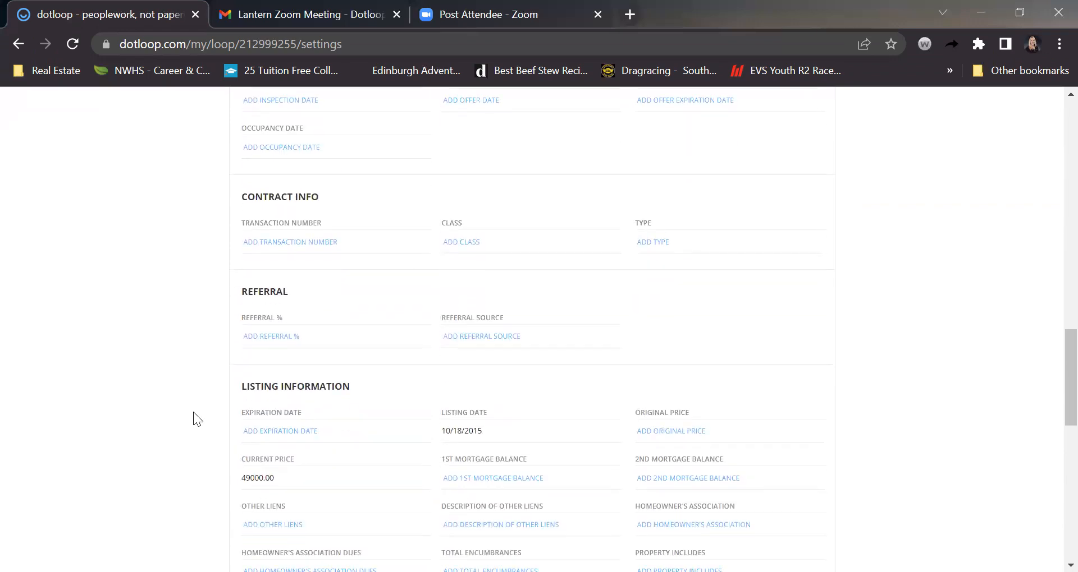
{"action": "scroll", "coordinate": [202, 443], "scroll_direction": "down", "scroll_amount": 1}
{"action": "scroll", "coordinate": [202, 443], "scroll_direction": "up", "scroll_amount": 6}
{"action": "scroll", "coordinate": [203, 437], "scroll_direction": "up", "scroll_amount": 4}
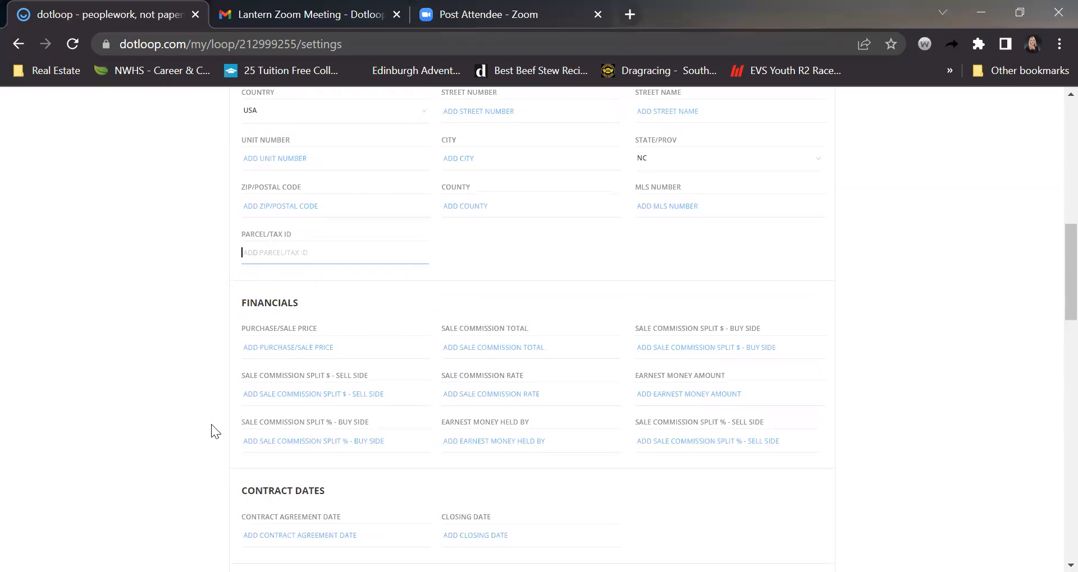
{"action": "scroll", "coordinate": [211, 425], "scroll_direction": "down", "scroll_amount": 1}
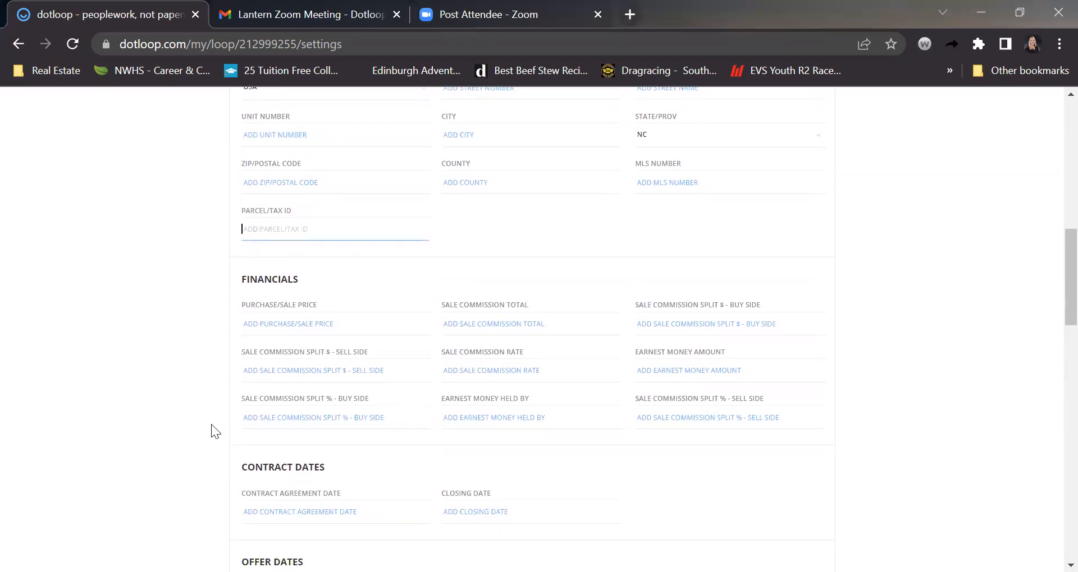
{"action": "scroll", "coordinate": [211, 425], "scroll_direction": "down", "scroll_amount": 2}
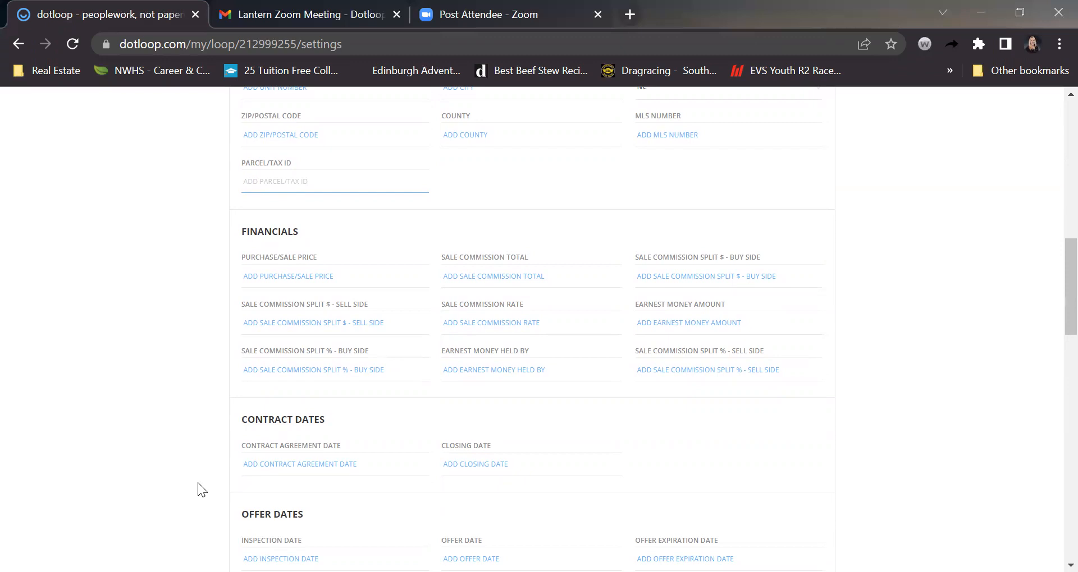
{"action": "scroll", "coordinate": [198, 484], "scroll_direction": "down", "scroll_amount": 14}
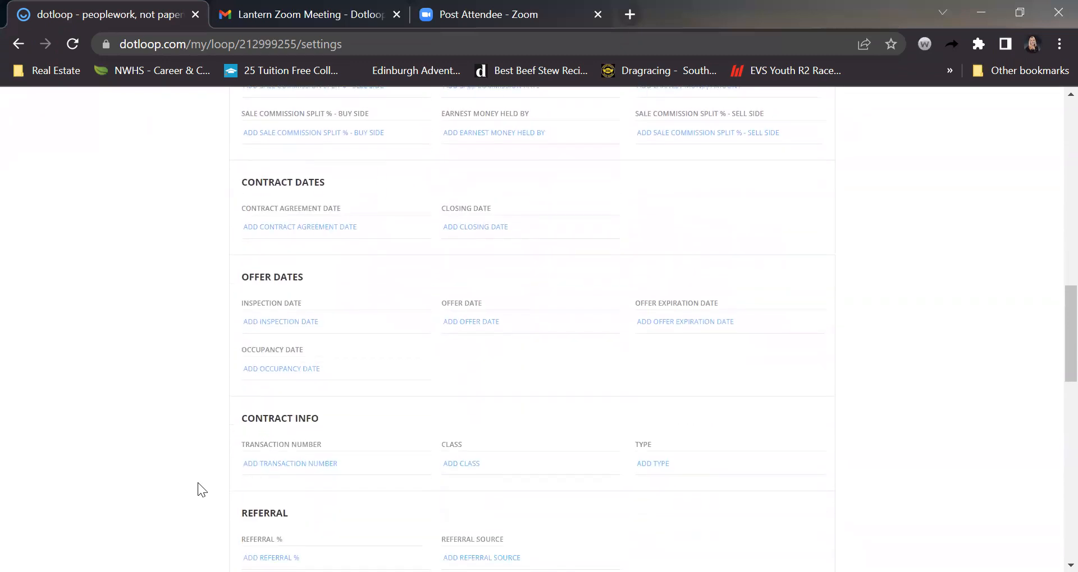
{"action": "scroll", "coordinate": [197, 483], "scroll_direction": "down", "scroll_amount": 2}
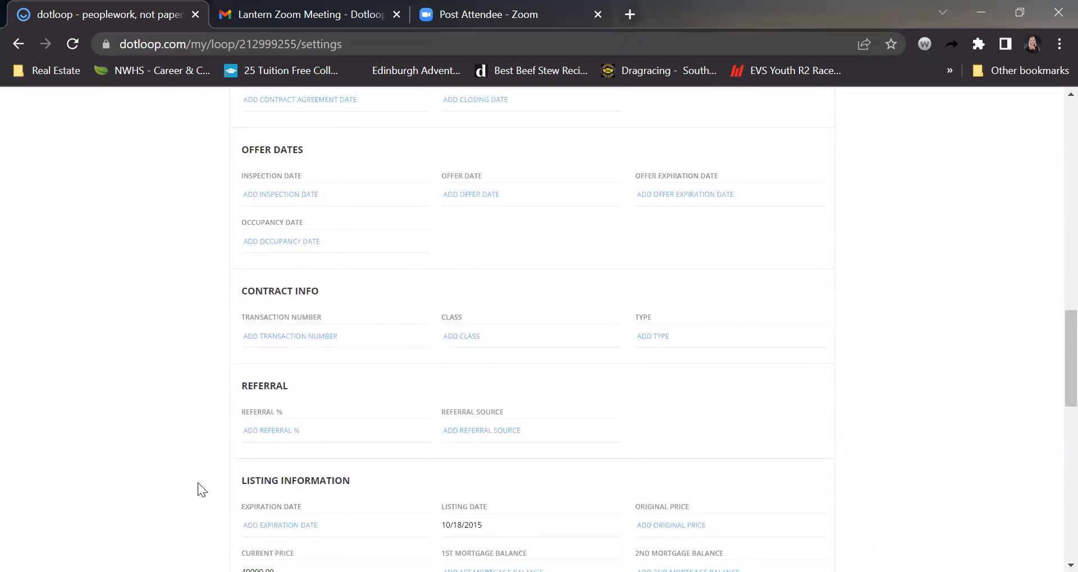
{"action": "scroll", "coordinate": [198, 484], "scroll_direction": "down", "scroll_amount": 6}
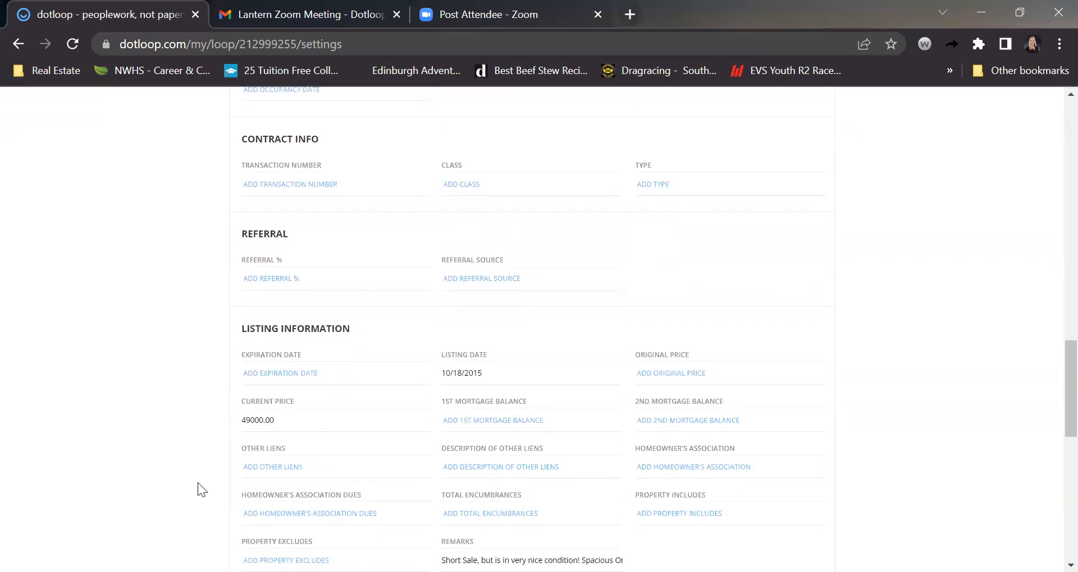
Clear the current price from the loop's Listing Information
{"action": "scroll", "coordinate": [207, 493], "scroll_direction": "down", "scroll_amount": 5}
{"action": "left_click", "coordinate": [292, 311]}
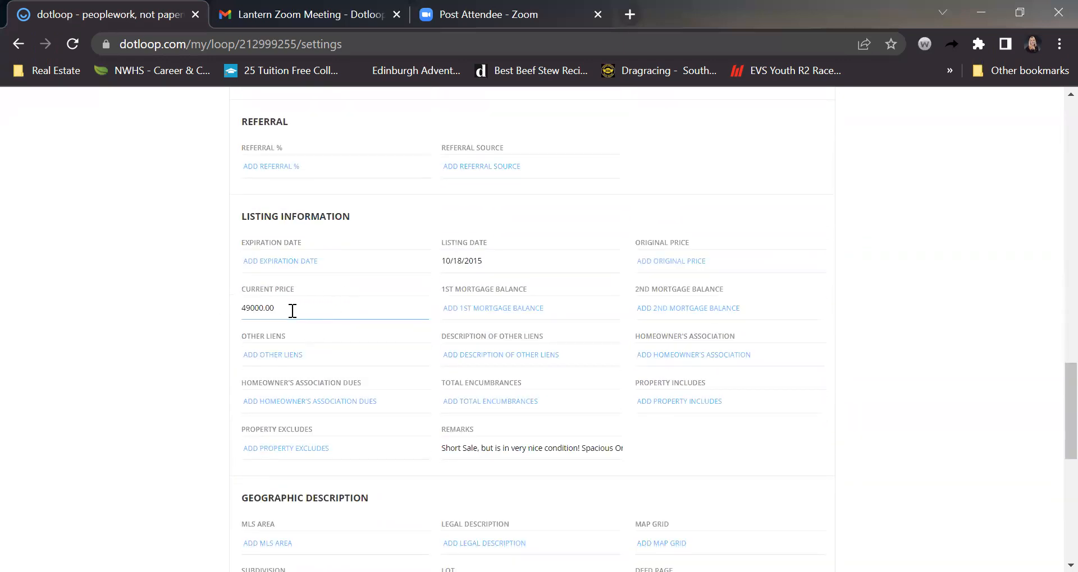
{"action": "key", "text": "BackSpace"}
{"action": "key", "text": "BackSpace"}
{"action": "key", "text": "BackSpace"}
{"action": "key", "text": "BackSpace"}
{"action": "key", "text": "BackSpace"}
{"action": "key", "text": "BackSpace"}
{"action": "key", "text": "BackSpace"}
Clear the listing date from the loop's Listing Information
{"action": "left_click", "coordinate": [486, 262]}
{"action": "key", "text": "BackSpace"}
{"action": "key", "text": "BackSpace"}
{"action": "key", "text": "BackSpace"}
{"action": "key", "text": "BackSpace"}
{"action": "key", "text": "BackSpace"}
{"action": "key", "text": "BackSpace"}
{"action": "key", "text": "BackSpace"}
{"action": "key", "text": "BackSpace"}
{"action": "key", "text": "BackSpace"}
{"action": "left_click", "coordinate": [184, 423]}
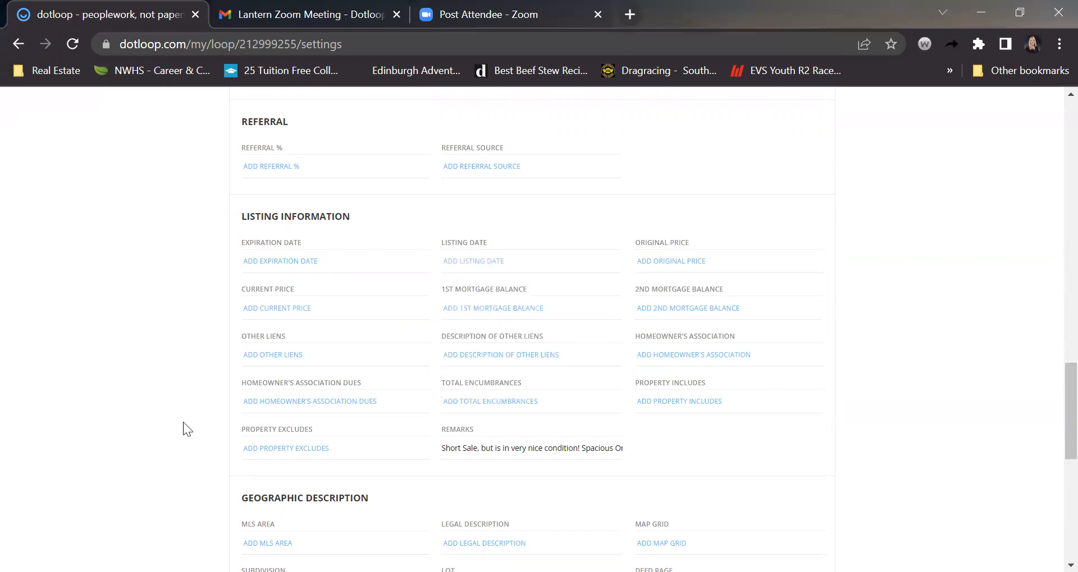
Clear the remarks text from the loop's Listing Information
{"action": "left_click", "coordinate": [504, 449]}
{"action": "right_click", "coordinate": [446, 447]}
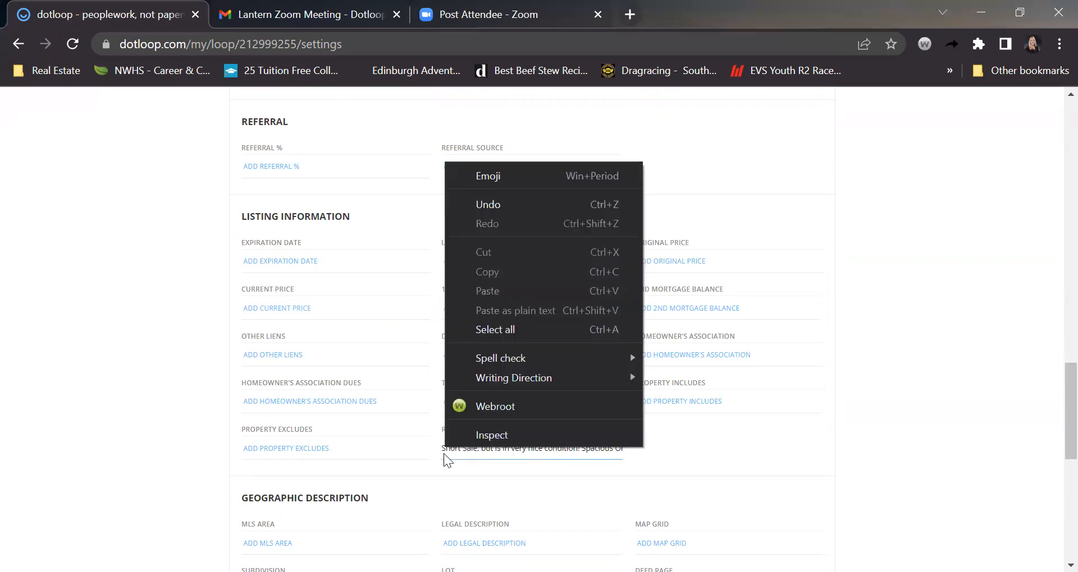
{"action": "left_click", "coordinate": [443, 453]}
{"action": "key", "text": "Delete"}
{"action": "key", "text": "Delete"}
{"action": "key", "text": "Delete"}
{"action": "key", "text": "Delete"}
{"action": "key", "text": "Delete"}
{"action": "key", "text": "Delete"}
{"action": "key", "text": "Delete"}
{"action": "key", "text": "Delete"}
{"action": "key", "text": "Delete"}
{"action": "key", "text": "Delete"}
{"action": "key", "text": "Delete"}
{"action": "key", "text": "Delete"}
{"action": "key", "text": "Delete"}
{"action": "key", "text": "Delete"}
{"action": "key", "text": "Delete"}
{"action": "key", "text": "Delete"}
{"action": "key", "text": "Delete"}
{"action": "key", "text": "Delete"}
{"action": "key", "text": "Delete"}
{"action": "key", "text": "Delete"}
{"action": "key", "text": "Delete"}
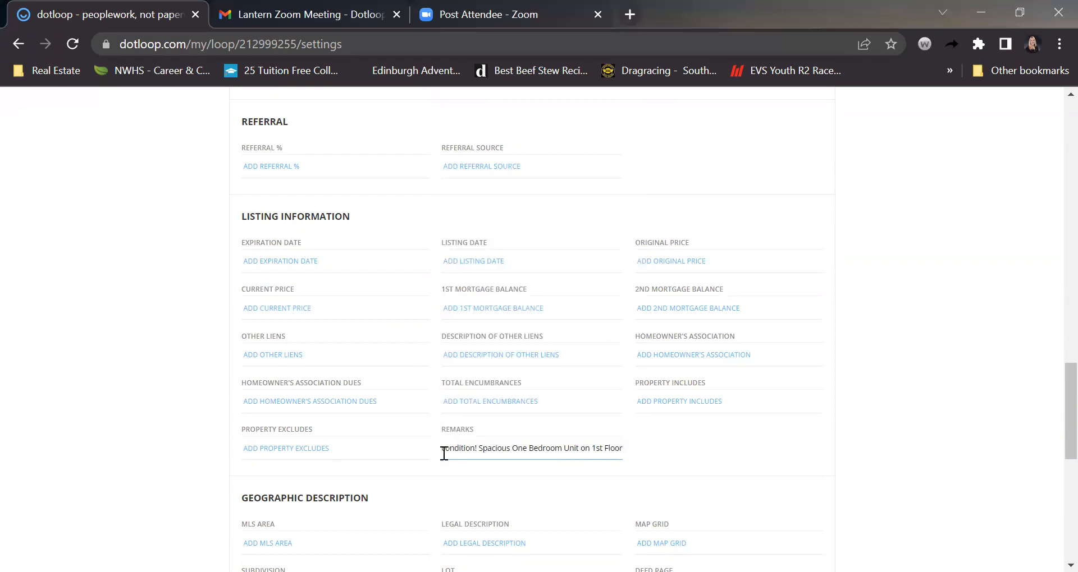
{"action": "key", "text": "Delete"}
{"action": "key", "text": "Delete"}
{"action": "key", "text": "Delete"}
{"action": "key", "text": "Delete"}
{"action": "key", "text": "Delete"}
{"action": "key", "text": "Delete"}
{"action": "key", "text": "Delete"}
{"action": "key", "text": "Delete"}
{"action": "key", "text": "Delete"}
{"action": "key", "text": "Delete"}
{"action": "key", "text": "Delete"}
{"action": "key", "text": "Delete"}
{"action": "key", "text": "Delete"}
{"action": "key", "text": "Delete"}
{"action": "key", "text": "Delete"}
{"action": "key", "text": "Delete"}
{"action": "key", "text": "Delete"}
{"action": "key", "text": "Delete"}
{"action": "key", "text": "Delete"}
{"action": "key", "text": "Delete"}
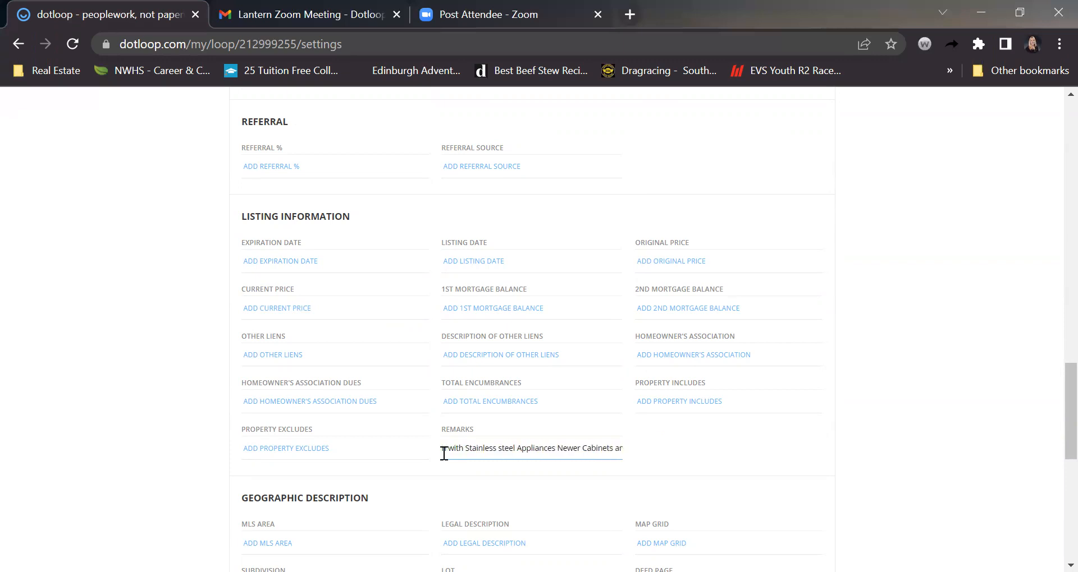
{"action": "key", "text": "Delete"}
{"action": "key", "text": "Delete"}
{"action": "key", "text": "Delete"}
{"action": "key", "text": "Delete"}
{"action": "key", "text": "Delete"}
{"action": "key", "text": "Delete"}
{"action": "key", "text": "Delete"}
{"action": "key", "text": "Delete"}
{"action": "key", "text": "Delete"}
{"action": "key", "text": "Delete"}
{"action": "key", "text": "Delete"}
{"action": "key", "text": "Delete"}
{"action": "key", "text": "Delete"}
{"action": "key", "text": "Delete"}
{"action": "key", "text": "Delete"}
{"action": "key", "text": "Delete"}
{"action": "key", "text": "Delete"}
{"action": "key", "text": "Delete"}
{"action": "key", "text": "Delete"}
{"action": "key", "text": "Delete"}
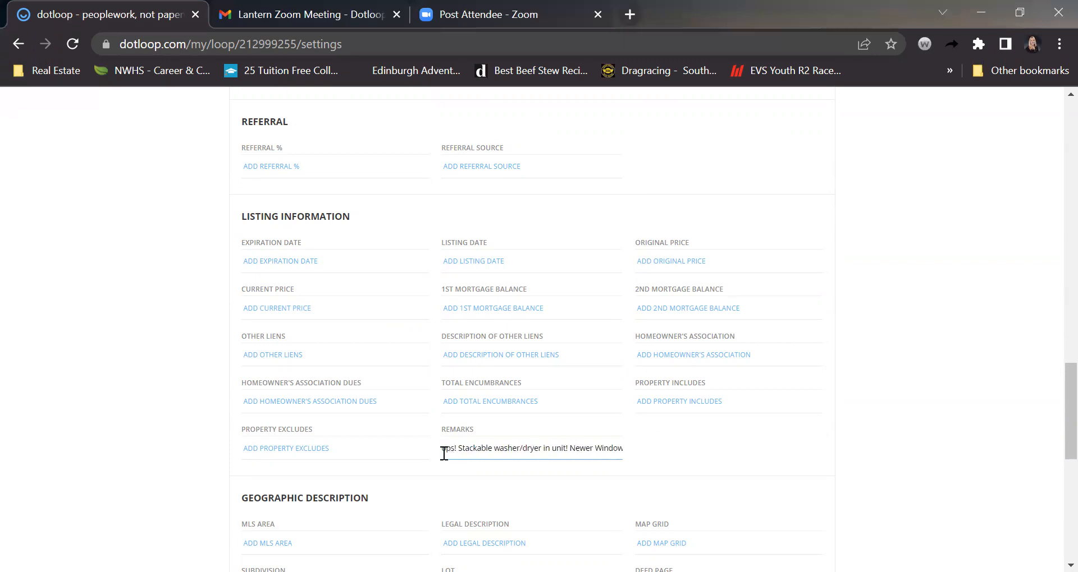
{"action": "key", "text": "Delete"}
{"action": "key", "text": "Delete"}
{"action": "key", "text": "Delete"}
{"action": "key", "text": "Delete"}
{"action": "key", "text": "Delete"}
{"action": "key", "text": "Delete"}
{"action": "key", "text": "Delete"}
{"action": "key", "text": "Delete"}
{"action": "key", "text": "Delete"}
{"action": "key", "text": "Delete"}
{"action": "key", "text": "Delete"}
{"action": "key", "text": "Delete"}
{"action": "key", "text": "Delete"}
{"action": "key", "text": "Delete"}
{"action": "key", "text": "Delete"}
{"action": "key", "text": "Delete"}
{"action": "key", "text": "Delete"}
{"action": "key", "text": "Delete"}
{"action": "key", "text": "Delete"}
{"action": "key", "text": "Delete"}
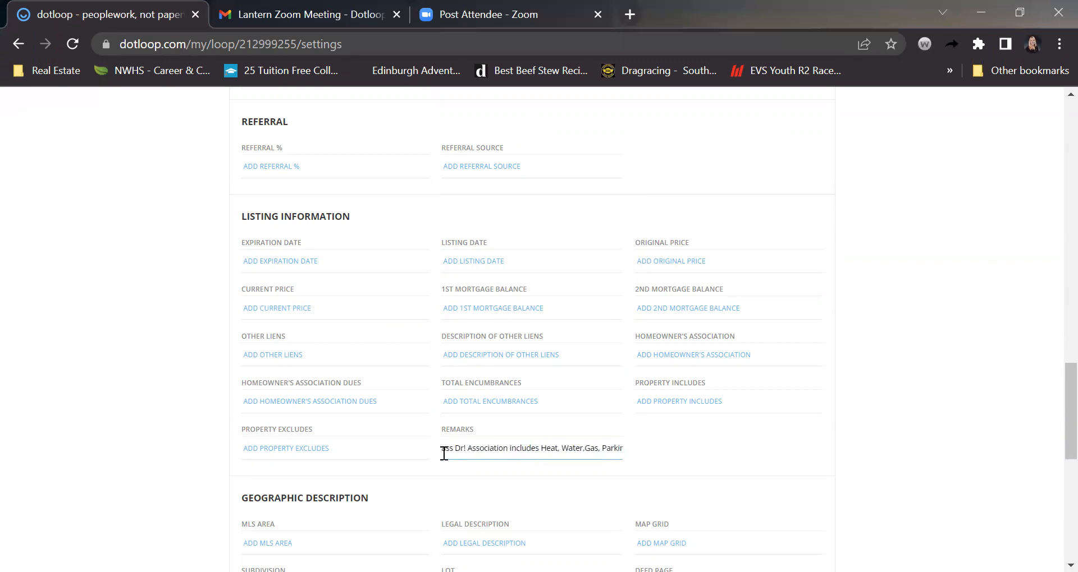
{"action": "key", "text": "Delete"}
{"action": "key", "text": "Delete"}
{"action": "key", "text": "Delete"}
{"action": "key", "text": "Delete"}
{"action": "key", "text": "Delete"}
{"action": "key", "text": "Delete"}
{"action": "key", "text": "Delete"}
{"action": "key", "text": "Delete"}
{"action": "key", "text": "Delete"}
{"action": "key", "text": "Delete"}
{"action": "key", "text": "Delete"}
{"action": "key", "text": "Delete"}
{"action": "key", "text": "Delete"}
{"action": "key", "text": "Delete"}
{"action": "key", "text": "Delete"}
{"action": "key", "text": "Delete"}
{"action": "key", "text": "Delete"}
{"action": "key", "text": "Delete"}
{"action": "key", "text": "Delete"}
{"action": "key", "text": "Delete"}
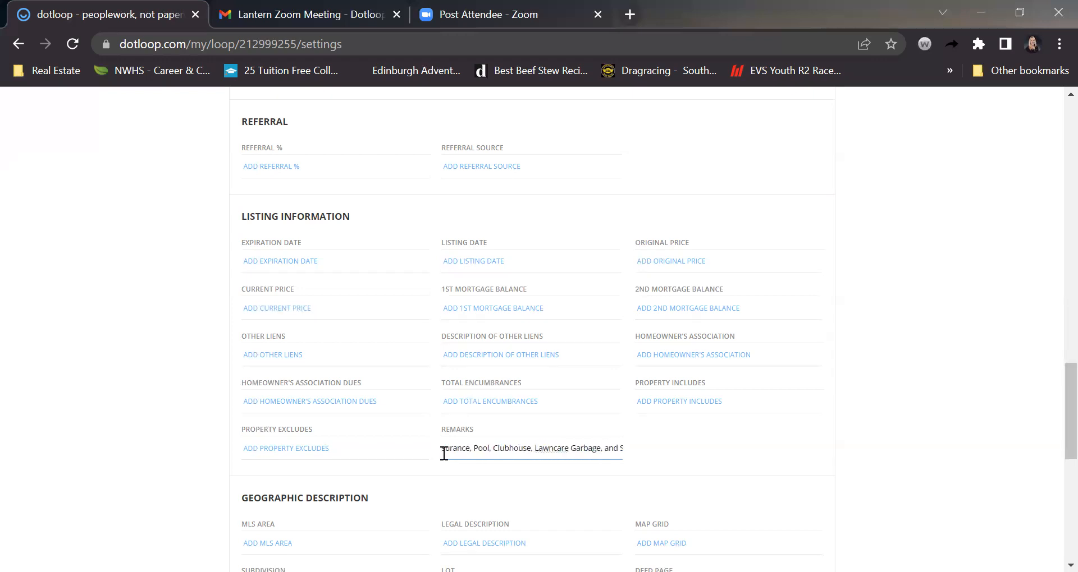
{"action": "key", "text": "Delete"}
{"action": "key", "text": "Delete"}
{"action": "key", "text": "Delete"}
{"action": "key", "text": "Delete"}
{"action": "key", "text": "Delete"}
{"action": "key", "text": "Delete"}
{"action": "key", "text": "Delete"}
{"action": "key", "text": "Delete"}
{"action": "key", "text": "Delete"}
{"action": "key", "text": "Delete"}
{"action": "key", "text": "Delete"}
{"action": "key", "text": "Delete"}
{"action": "key", "text": "Delete"}
{"action": "key", "text": "Delete"}
{"action": "key", "text": "Delete"}
{"action": "key", "text": "Delete"}
{"action": "key", "text": "Delete"}
{"action": "key", "text": "Delete"}
{"action": "key", "text": "Delete"}
{"action": "key", "text": "Delete"}
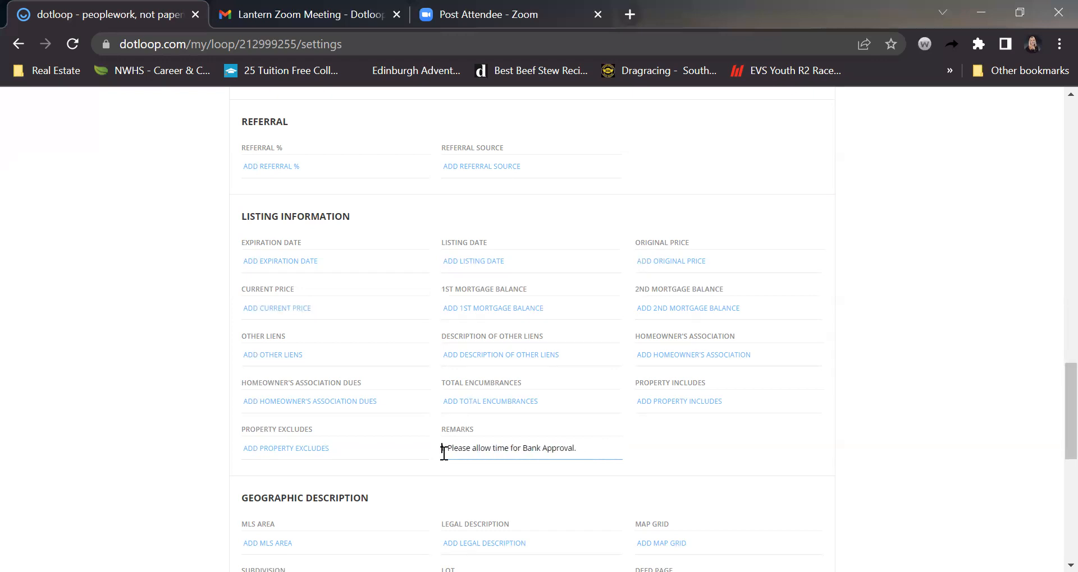
{"action": "key", "text": "Delete"}
{"action": "key", "text": "Delete"}
{"action": "key", "text": "Delete"}
{"action": "key", "text": "Delete"}
{"action": "key", "text": "Delete"}
Clear the year built, bedrooms, square footage, school district, type, bathrooms and lot size from the Property section and save the loop details
{"action": "scroll", "coordinate": [159, 438], "scroll_direction": "down", "scroll_amount": 7}
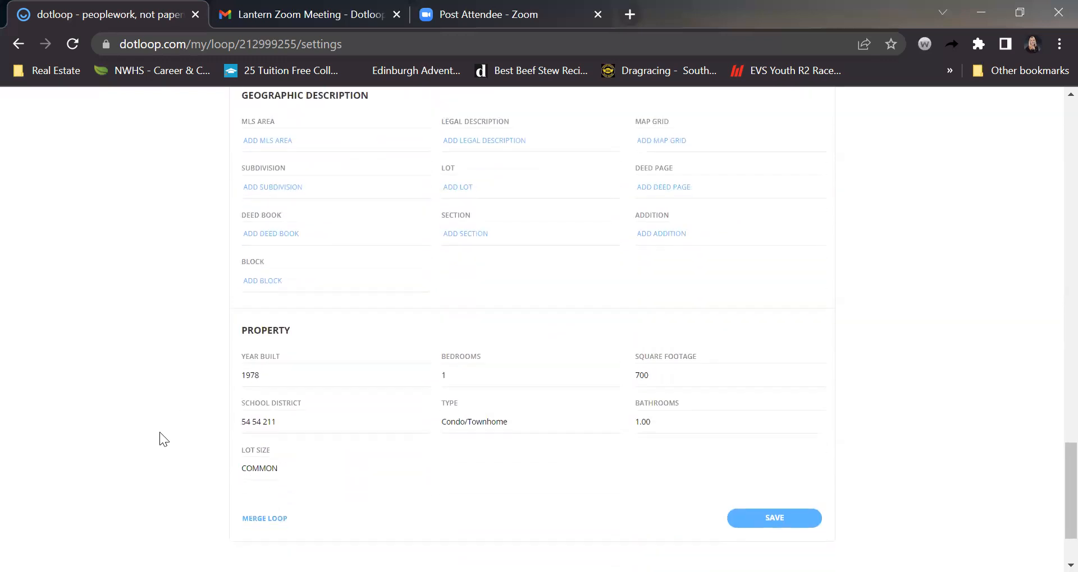
{"action": "scroll", "coordinate": [159, 438], "scroll_direction": "down", "scroll_amount": 1}
{"action": "left_click", "coordinate": [263, 355]}
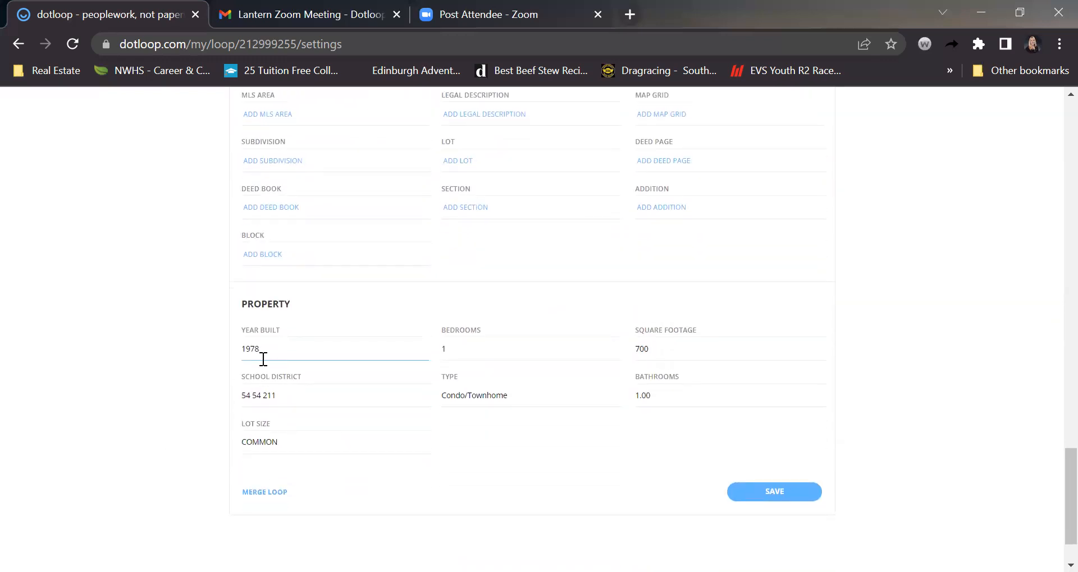
{"action": "key", "text": "BackSpace"}
{"action": "key", "text": "BackSpace"}
{"action": "key", "text": "BackSpace"}
{"action": "key", "text": "Tab"}
{"action": "key", "text": "BackSpace"}
{"action": "key", "text": "Tab"}
{"action": "key", "text": "BackSpace"}
{"action": "key", "text": "Tab"}
{"action": "key", "text": "BackSpace"}
{"action": "key", "text": "Tab"}
{"action": "key", "text": "BackSpace"}
{"action": "key", "text": "Tab"}
{"action": "key", "text": "BackSpace"}
{"action": "key", "text": "Tab"}
{"action": "key", "text": "BackSpace"}
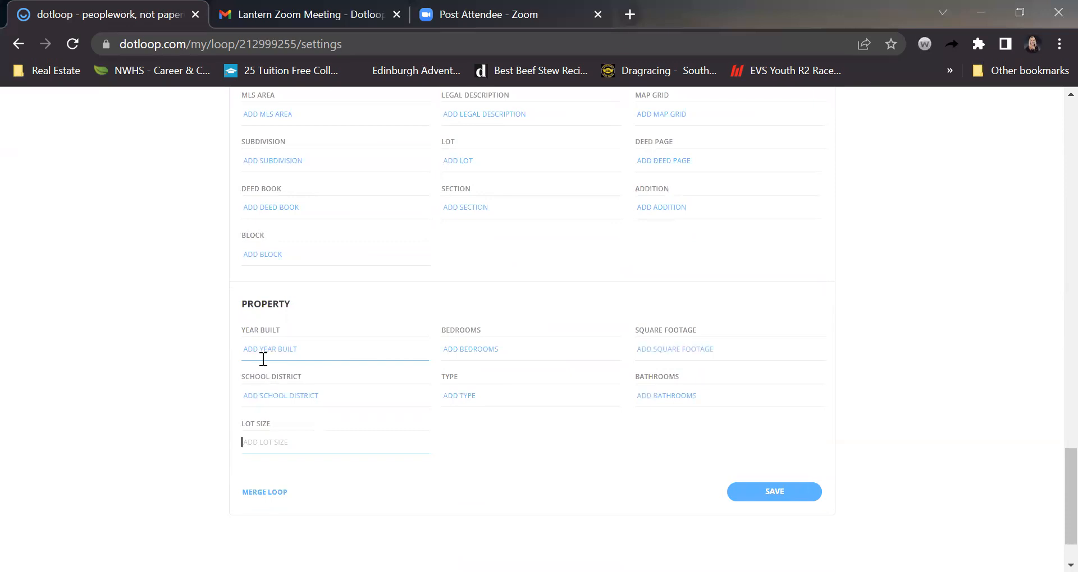
{"action": "left_click", "coordinate": [770, 497]}
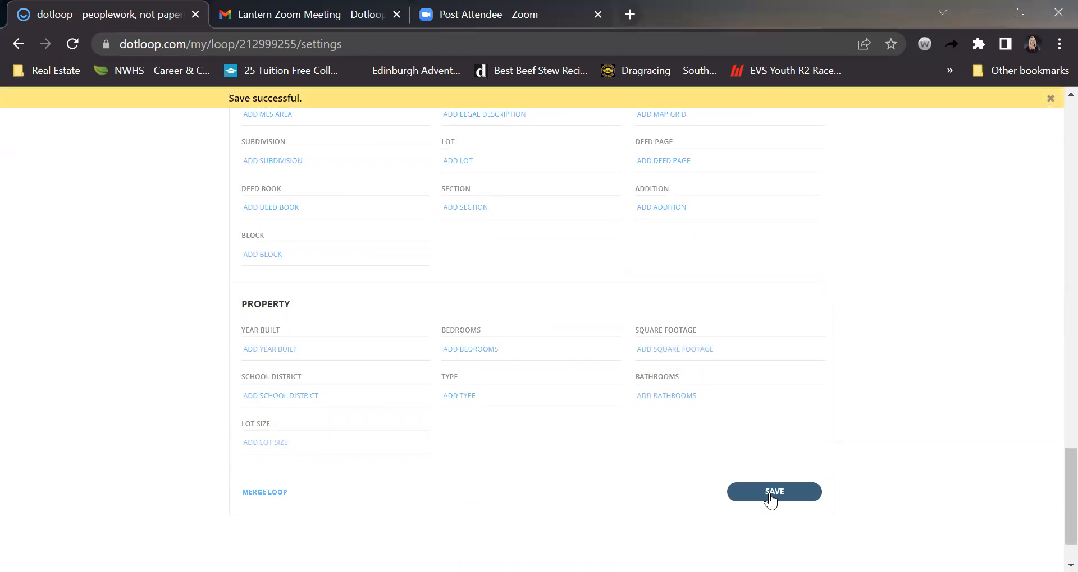
Replace the loop's custom name with the client's last and first name, save it and return to the loop's documents page
{"action": "scroll", "coordinate": [165, 320], "scroll_direction": "up", "scroll_amount": 20}
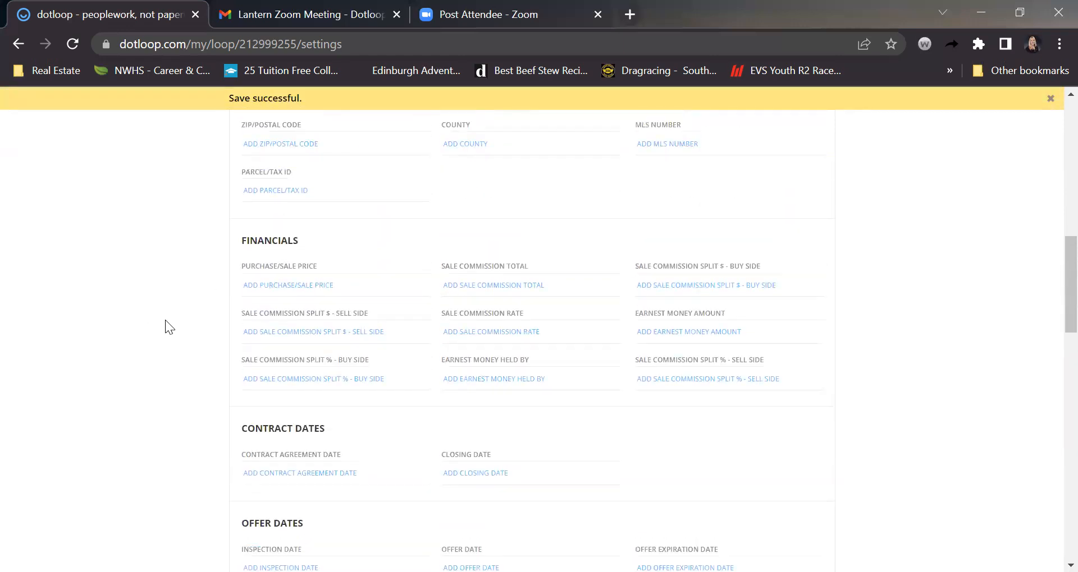
{"action": "scroll", "coordinate": [165, 320], "scroll_direction": "up", "scroll_amount": 5}
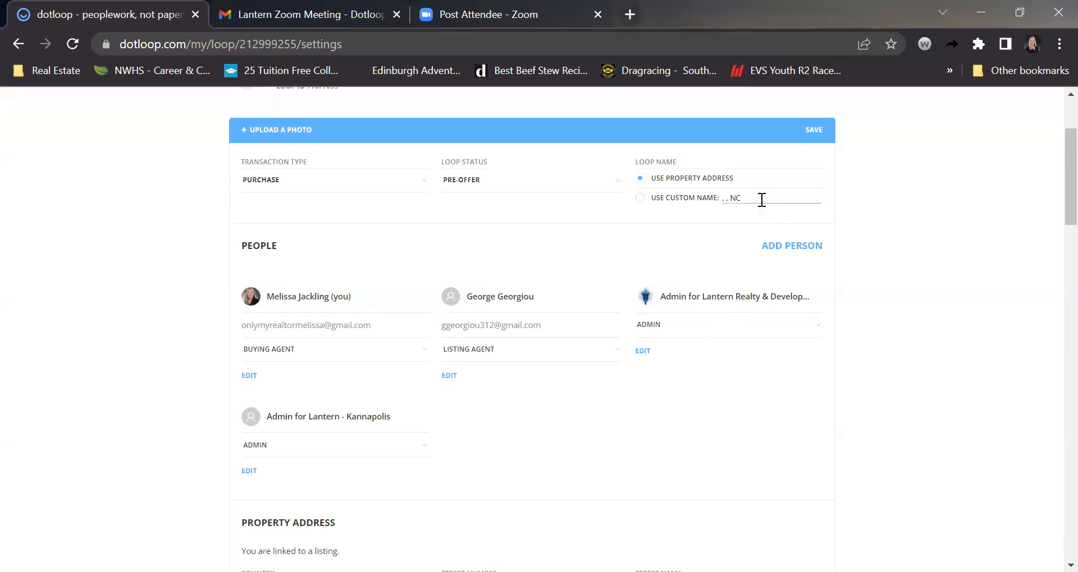
{"action": "key", "text": "BackSpace"}
{"action": "key", "text": "BackSpace"}
{"action": "key", "text": "BackSpace"}
{"action": "key", "text": "BackSpace"}
{"action": "key", "text": "BackSpace"}
{"action": "type", "text": "SMith, Joh"}
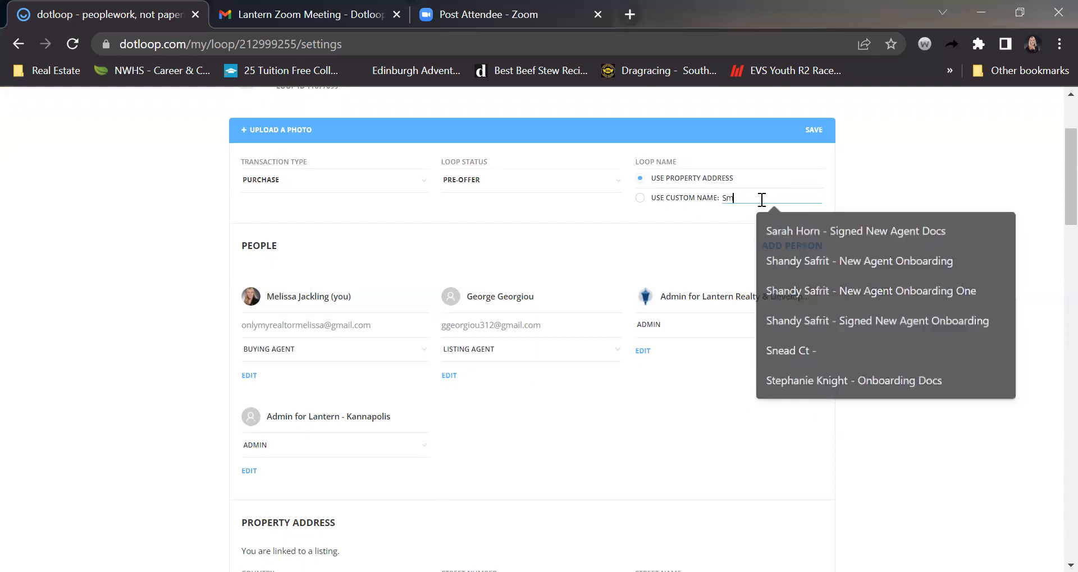
{"action": "type", "text": "n"}
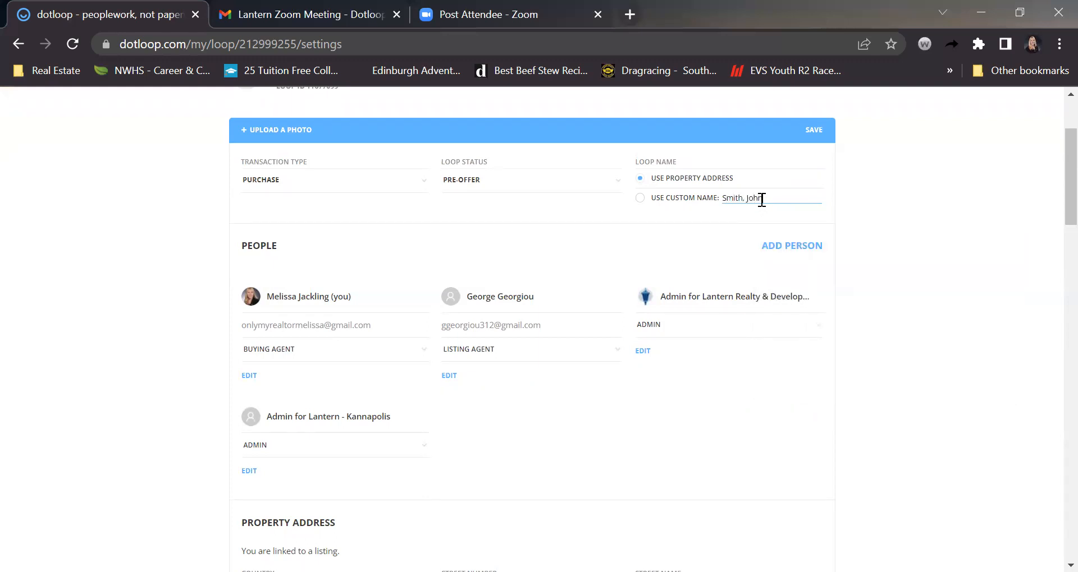
{"action": "left_click", "coordinate": [815, 136]}
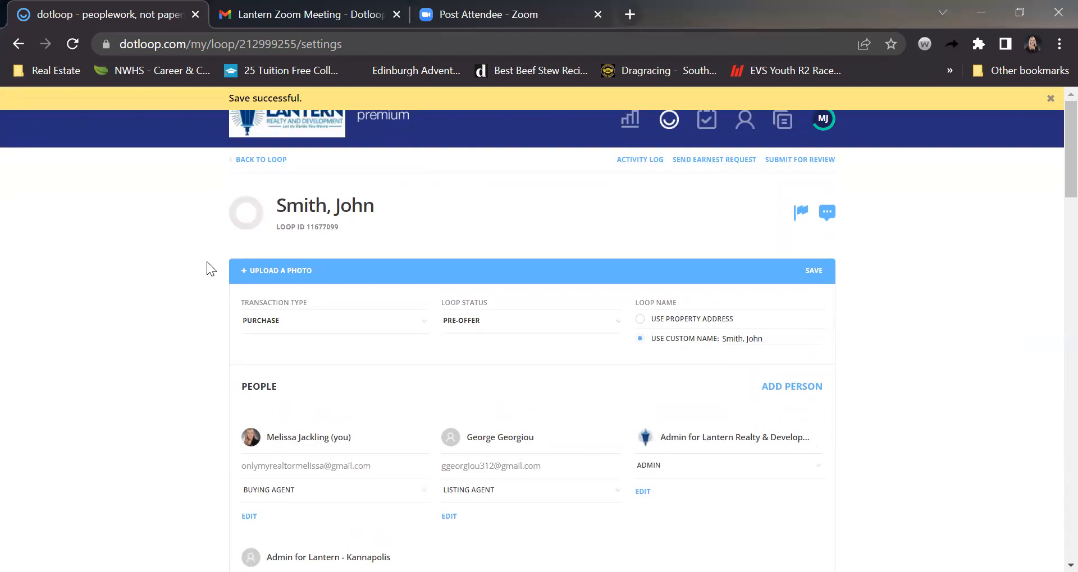
{"action": "left_click", "coordinate": [269, 165]}
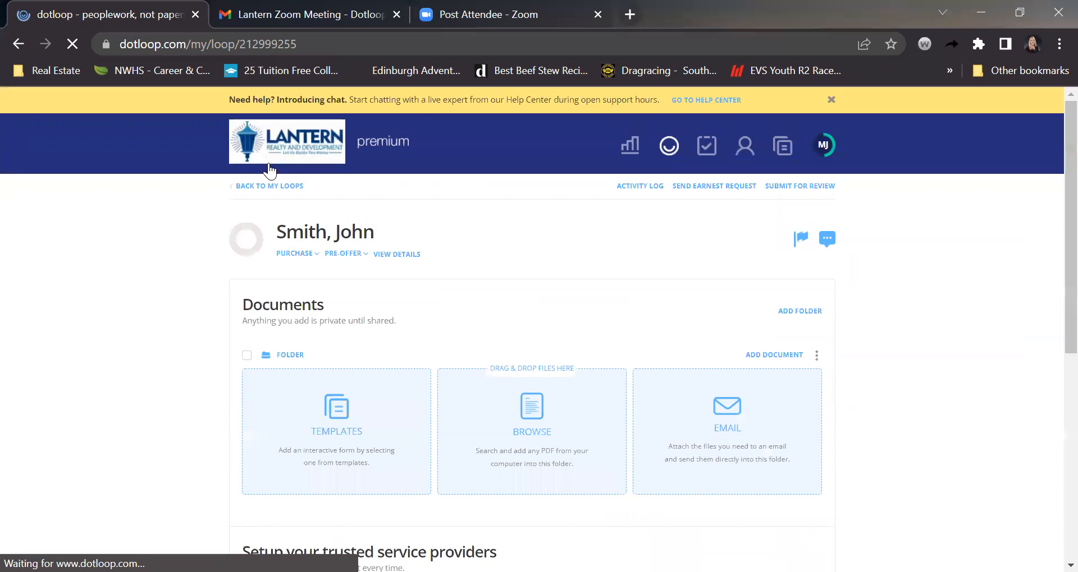
{"action": "scroll", "coordinate": [160, 365], "scroll_direction": "down", "scroll_amount": 1}
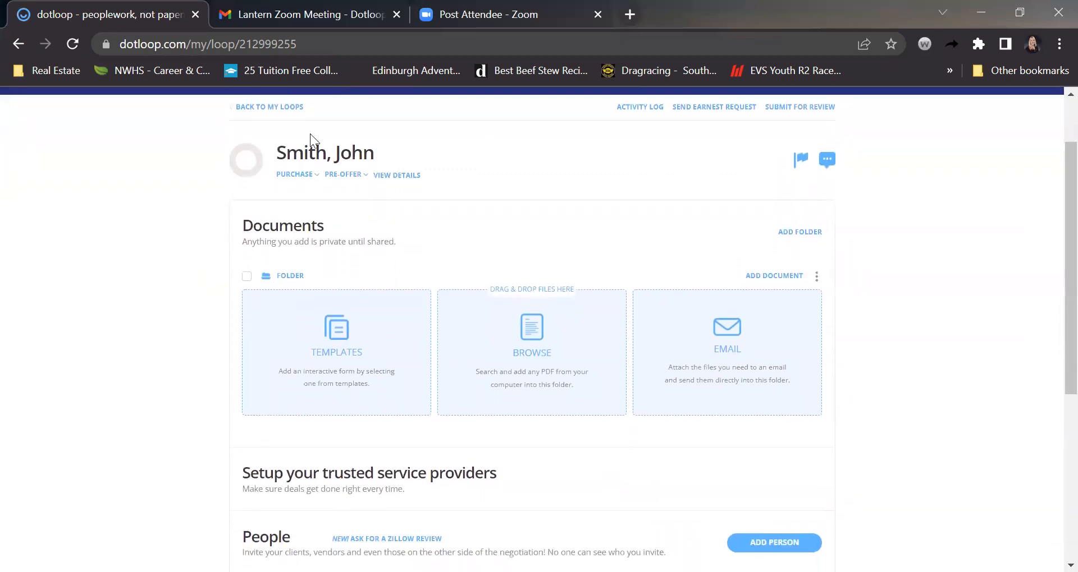
Look through the loop's available transaction types and status options without changing either one
{"action": "left_click", "coordinate": [316, 176]}
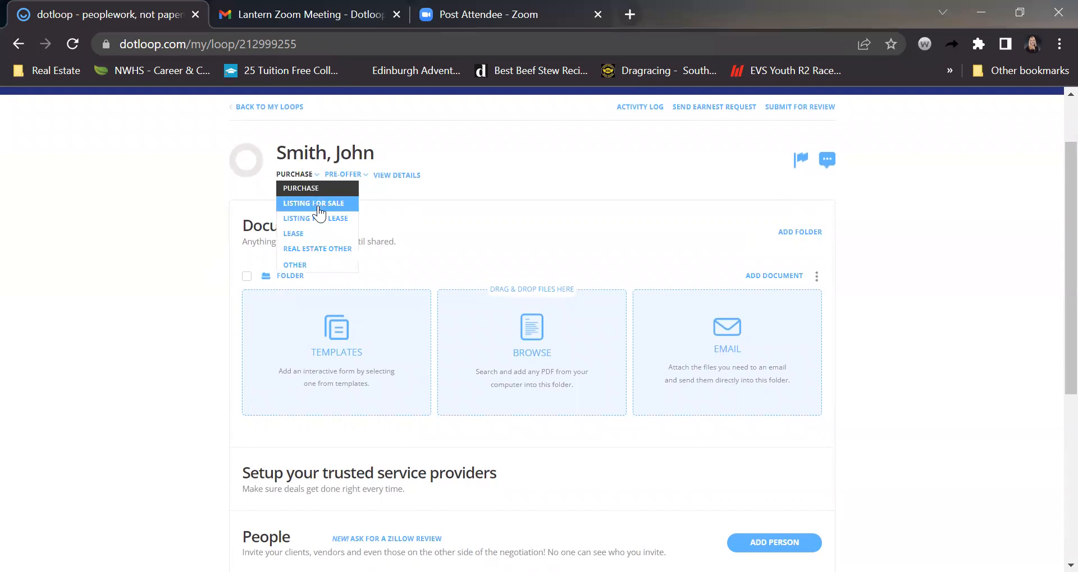
{"action": "left_click", "coordinate": [363, 176]}
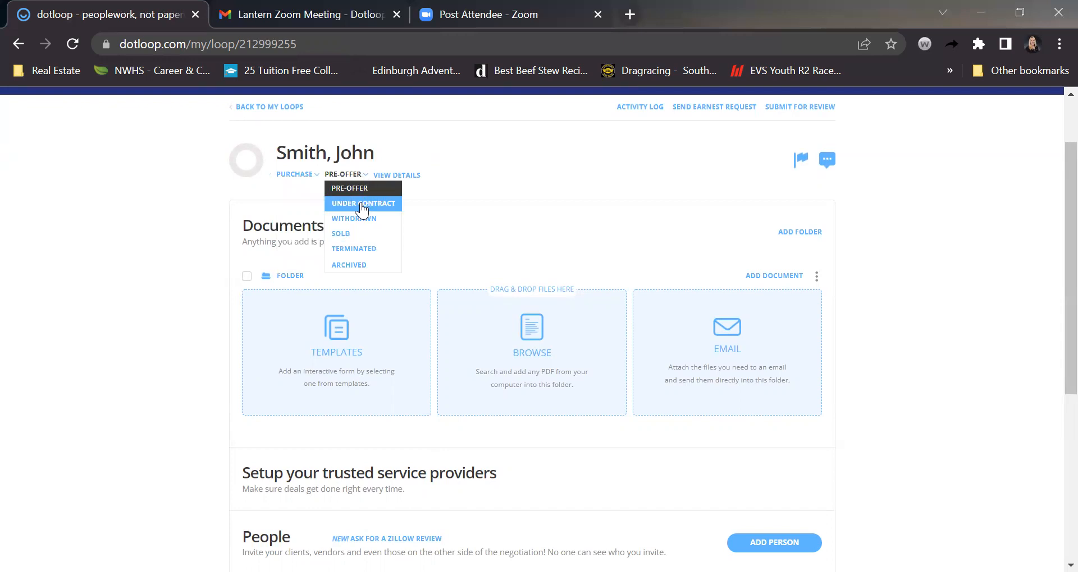
{"action": "left_click", "coordinate": [142, 264]}
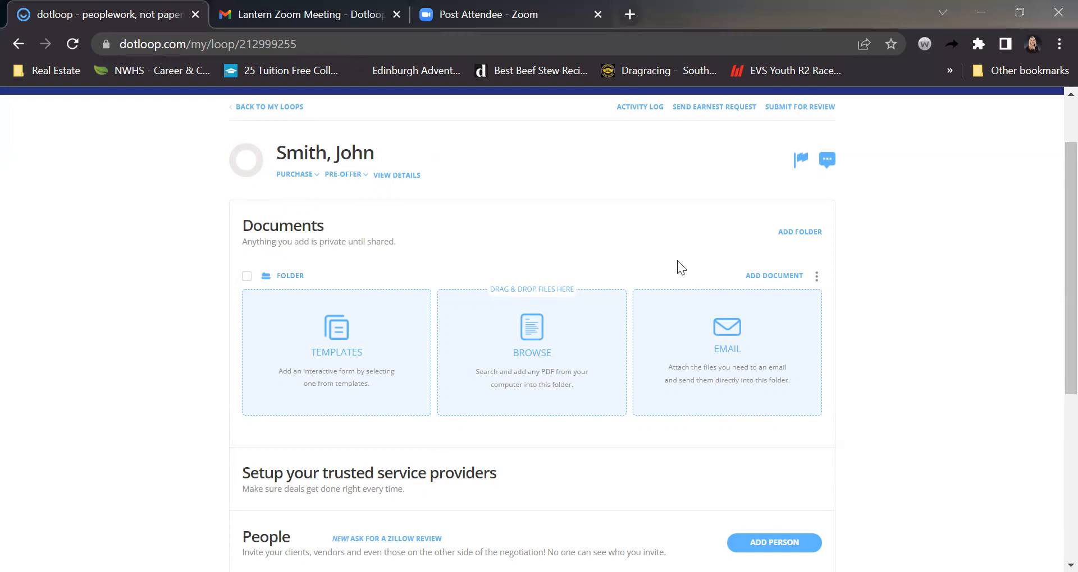
Rename the loop's default document folder to "Buyer Docs"
{"action": "left_click", "coordinate": [814, 276]}
{"action": "left_click", "coordinate": [803, 322]}
{"action": "type", "text": "Buyer Docs"}
{"action": "key", "text": "Return"}
Start adding documents from templates to the Buyer Docs folder and open the Buyer Folder template set
{"action": "scroll", "coordinate": [180, 379], "scroll_direction": "down", "scroll_amount": 1}
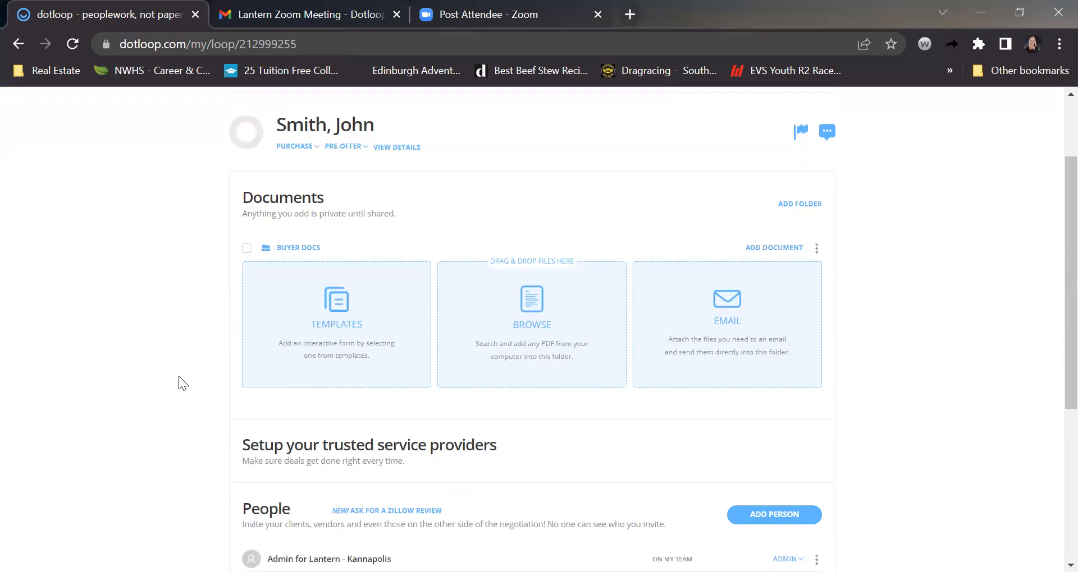
{"action": "left_click", "coordinate": [327, 303]}
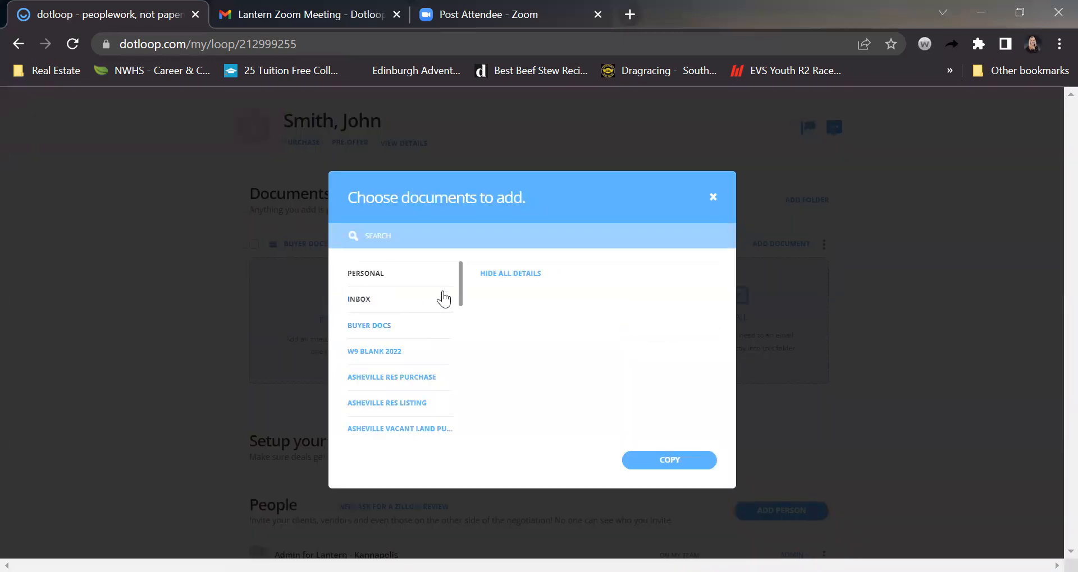
{"action": "scroll", "coordinate": [381, 376], "scroll_direction": "down", "scroll_amount": 1}
{"action": "scroll", "coordinate": [376, 374], "scroll_direction": "up", "scroll_amount": 1}
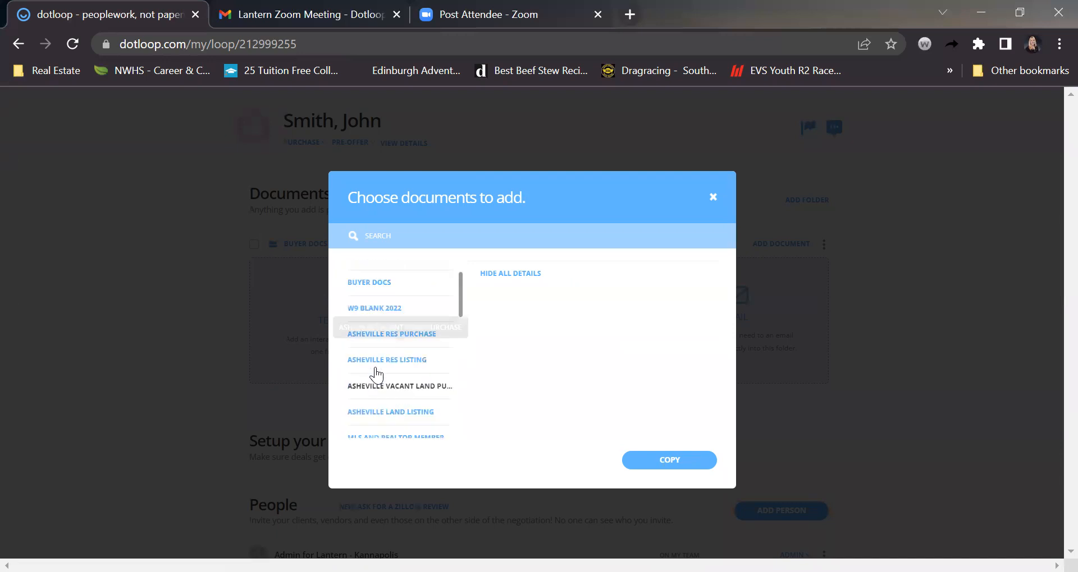
{"action": "scroll", "coordinate": [376, 374], "scroll_direction": "down", "scroll_amount": 1}
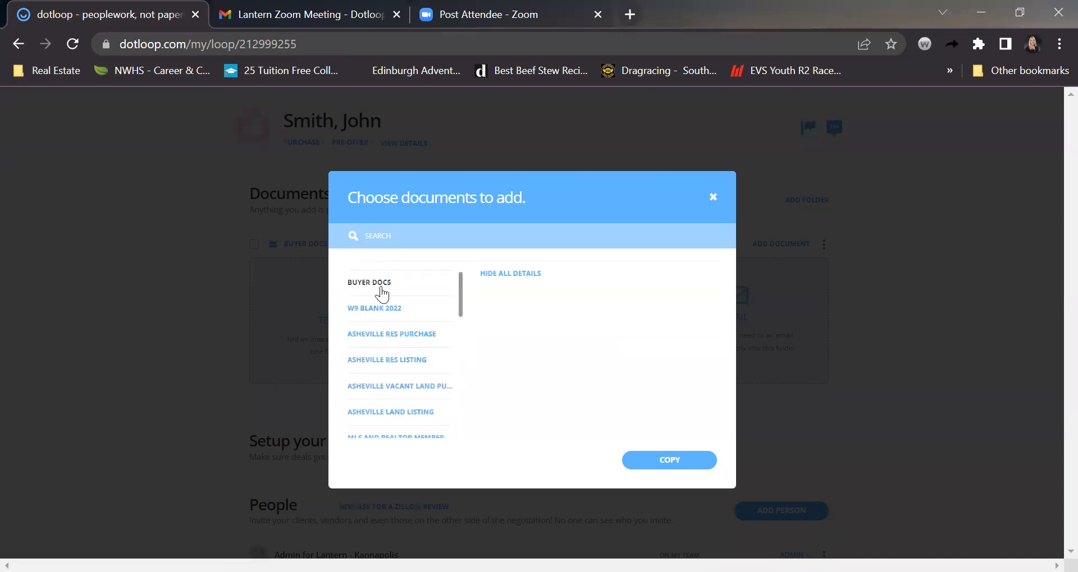
{"action": "scroll", "coordinate": [368, 398], "scroll_direction": "down", "scroll_amount": 2}
{"action": "scroll", "coordinate": [367, 399], "scroll_direction": "down", "scroll_amount": 5}
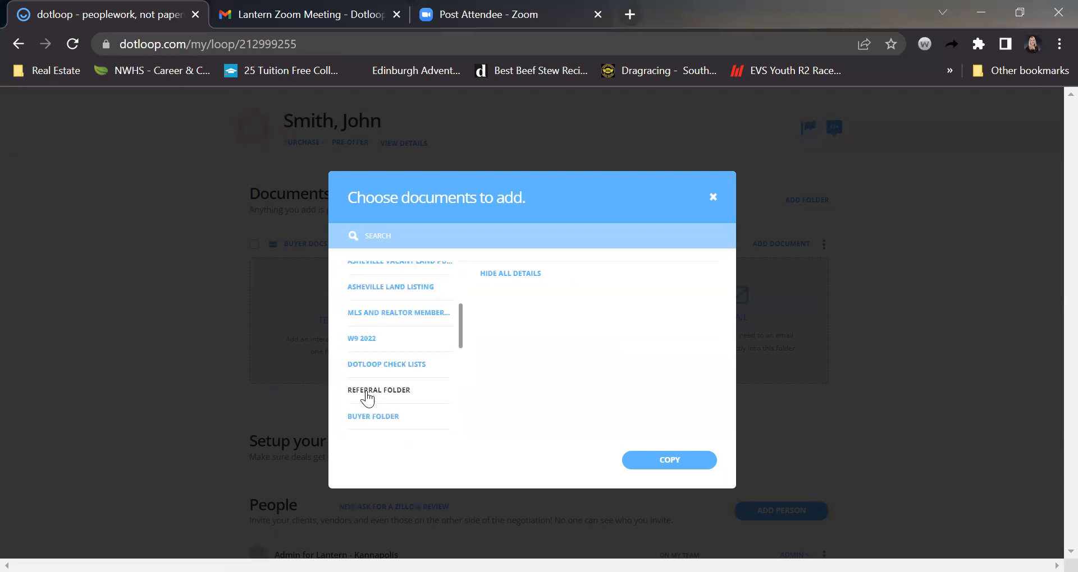
{"action": "scroll", "coordinate": [367, 398], "scroll_direction": "down", "scroll_amount": 6}
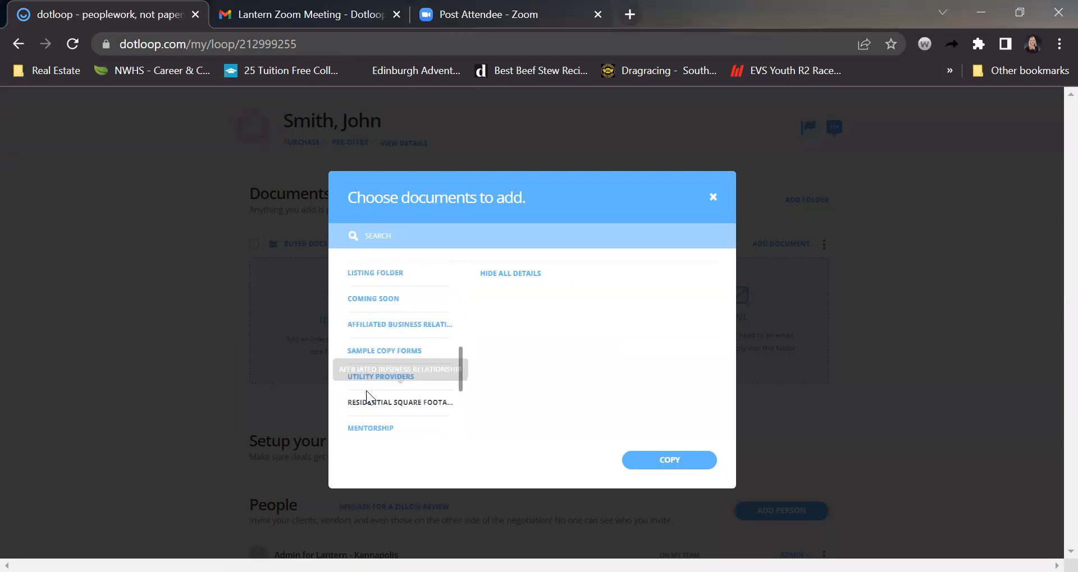
{"action": "scroll", "coordinate": [367, 398], "scroll_direction": "down", "scroll_amount": 2}
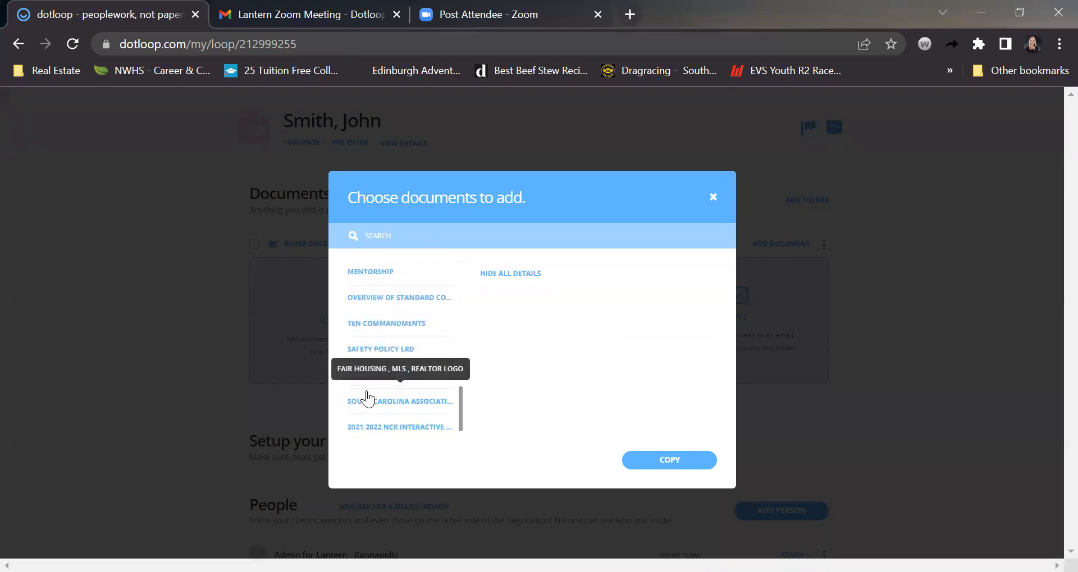
{"action": "scroll", "coordinate": [368, 398], "scroll_direction": "up", "scroll_amount": 10}
{"action": "scroll", "coordinate": [368, 399], "scroll_direction": "up", "scroll_amount": 3}
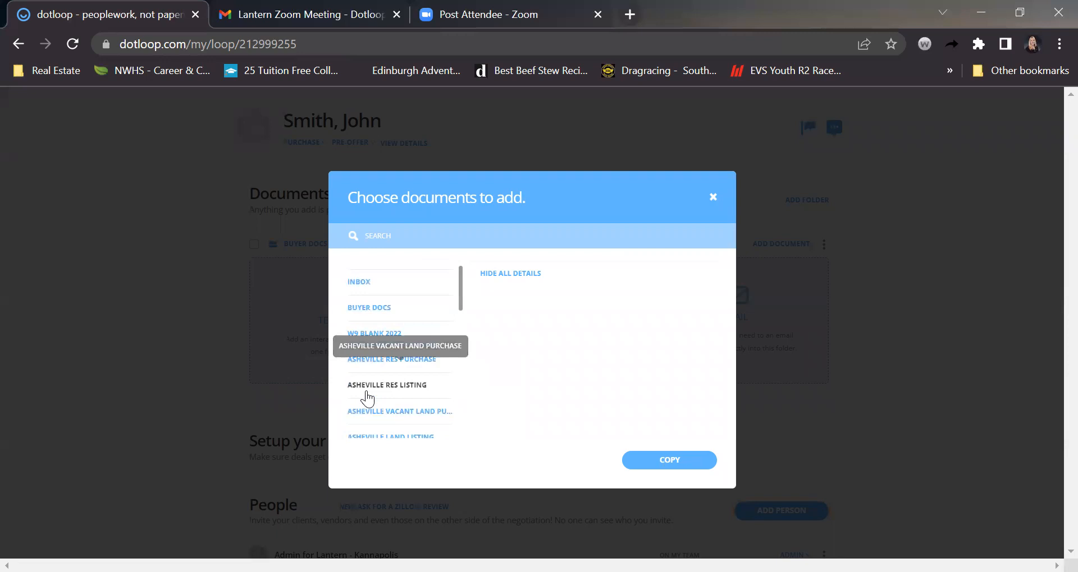
{"action": "scroll", "coordinate": [368, 398], "scroll_direction": "down", "scroll_amount": 4}
{"action": "scroll", "coordinate": [368, 398], "scroll_direction": "down", "scroll_amount": 1}
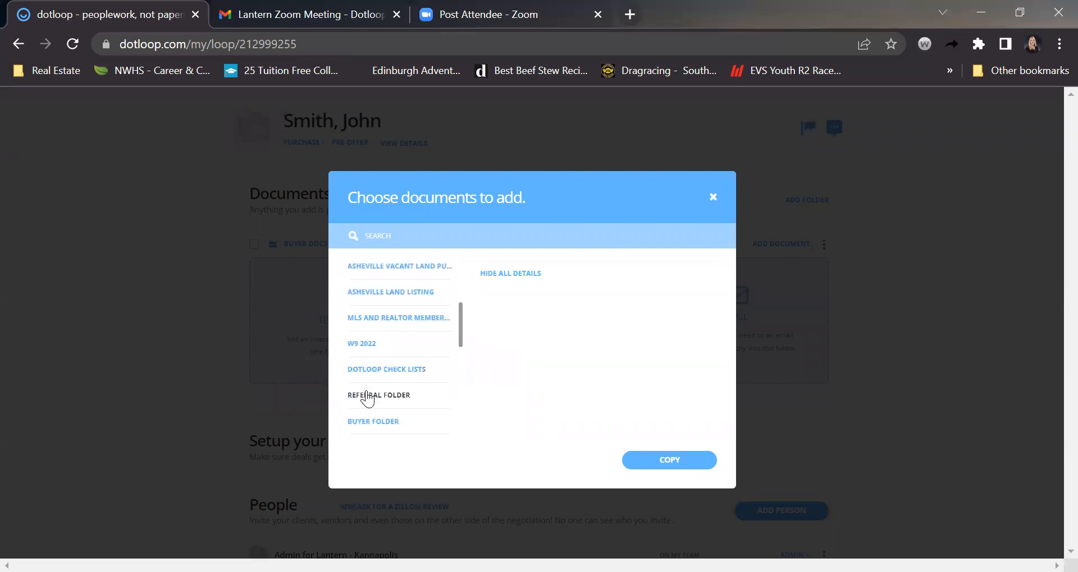
{"action": "scroll", "coordinate": [368, 398], "scroll_direction": "down", "scroll_amount": 2}
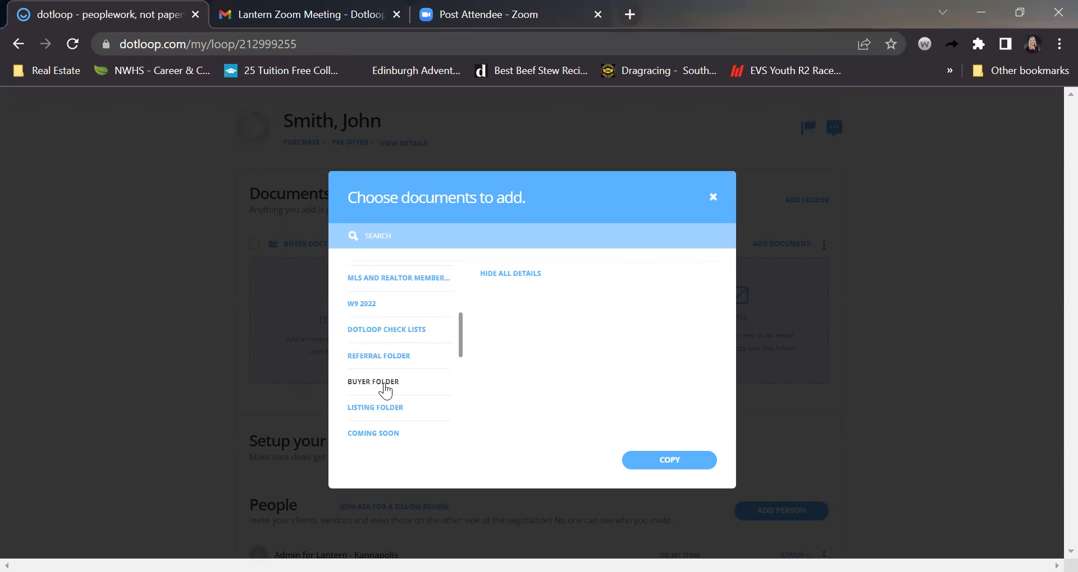
{"action": "left_click", "coordinate": [385, 384]}
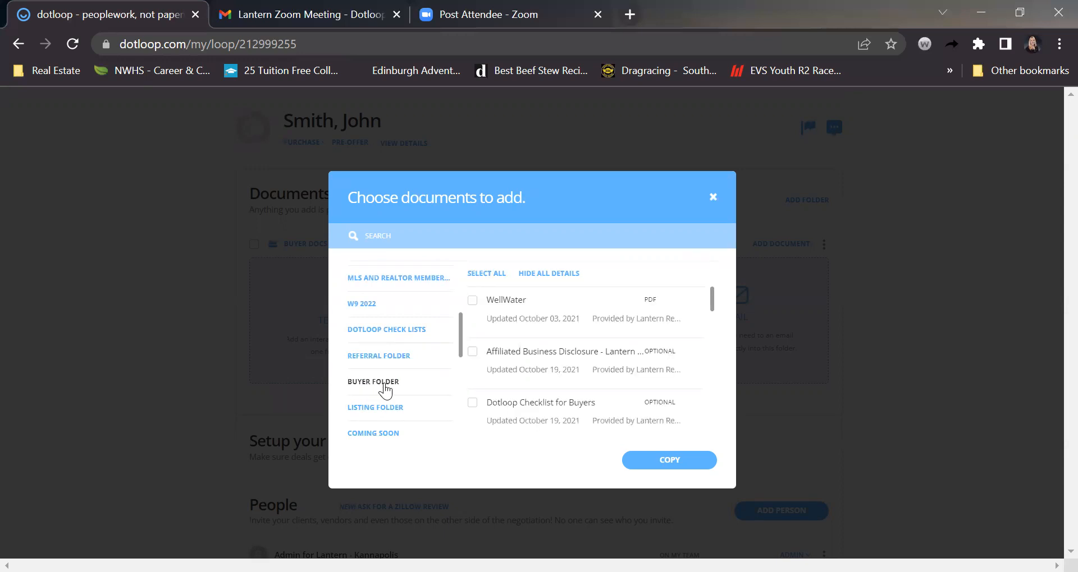
Select the 261 Working with Real Estate Agents Disclosure, Dotloop Checklist for Buyers and Affiliated Business Disclosure templates
{"action": "scroll", "coordinate": [539, 364], "scroll_direction": "down", "scroll_amount": 2}
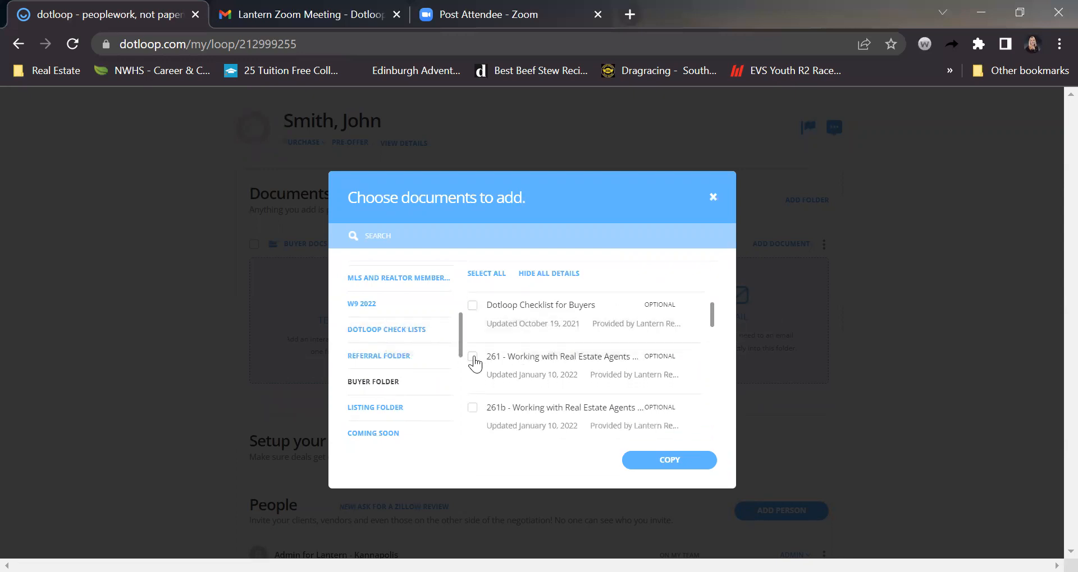
{"action": "left_click", "coordinate": [473, 359]}
{"action": "scroll", "coordinate": [547, 364], "scroll_direction": "up", "scroll_amount": 1}
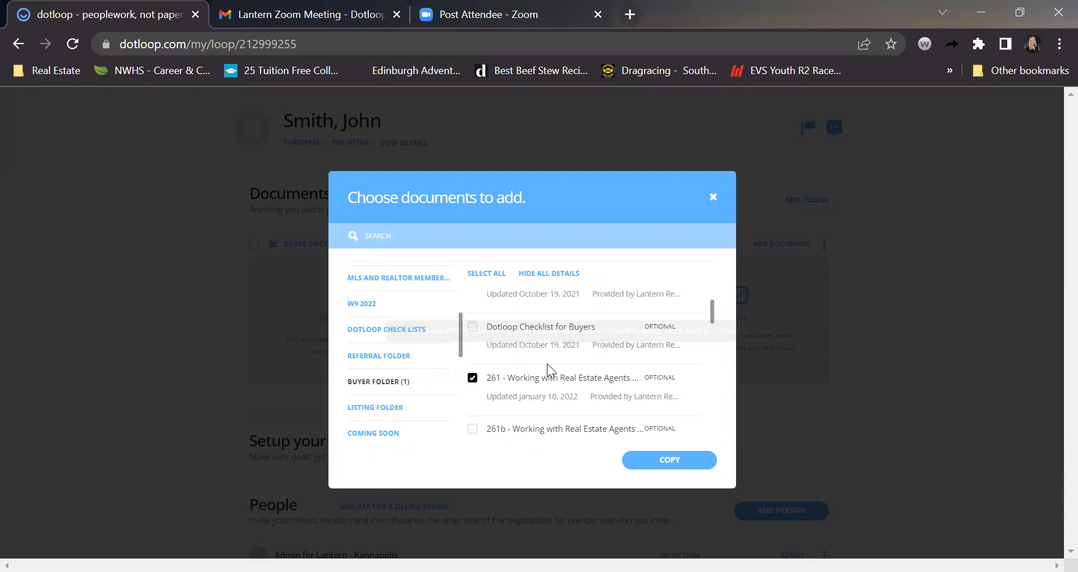
{"action": "left_click", "coordinate": [472, 360]}
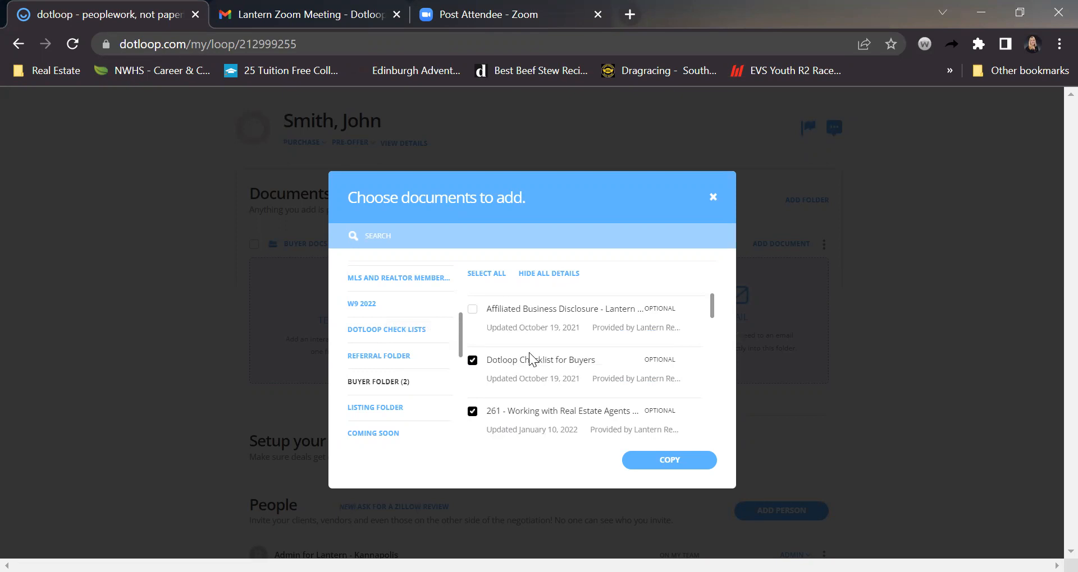
{"action": "scroll", "coordinate": [529, 354], "scroll_direction": "up", "scroll_amount": 1}
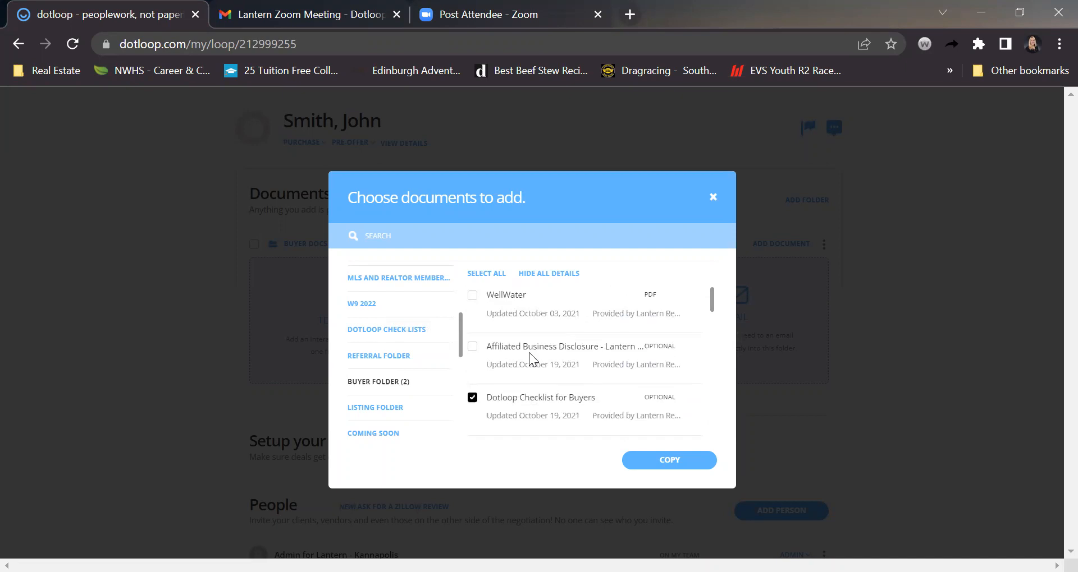
{"action": "left_click", "coordinate": [473, 354]}
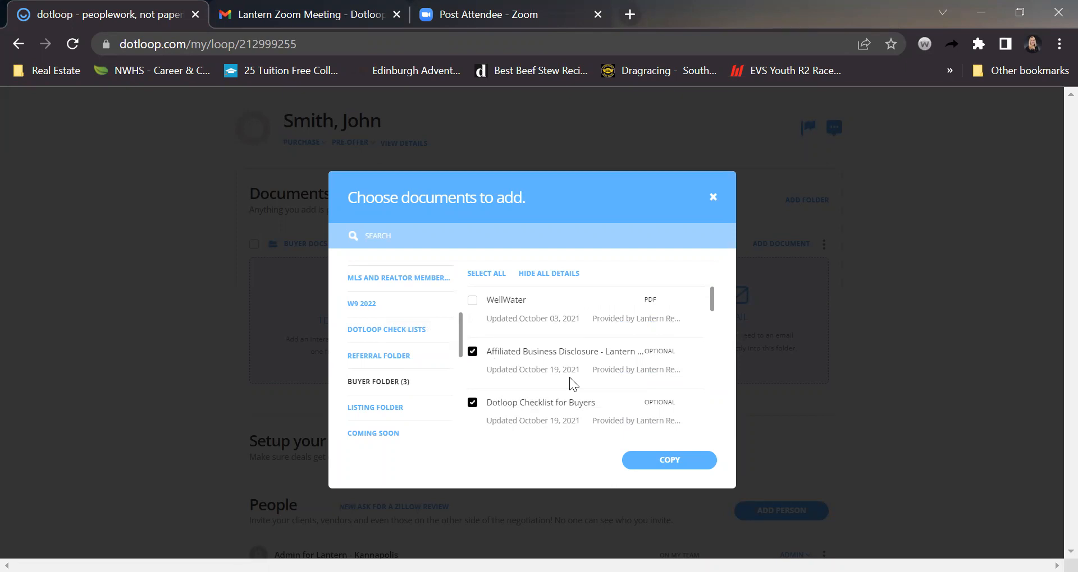
Add the 201 Exclusive Buyer Agency Agreement to the selected Buyer Folder templates
{"action": "scroll", "coordinate": [569, 377], "scroll_direction": "down", "scroll_amount": 2}
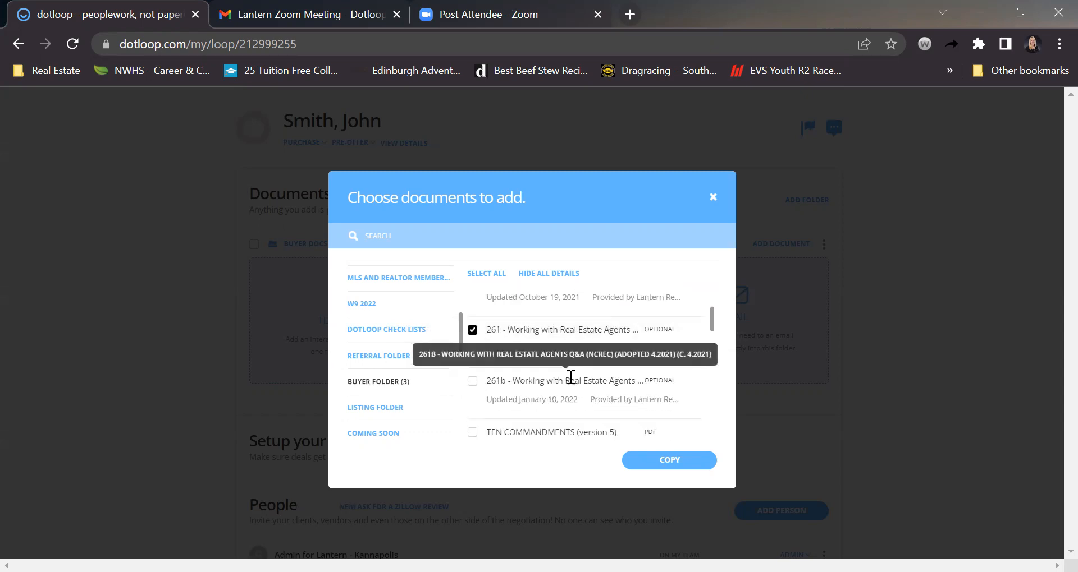
{"action": "scroll", "coordinate": [570, 377], "scroll_direction": "down", "scroll_amount": 1}
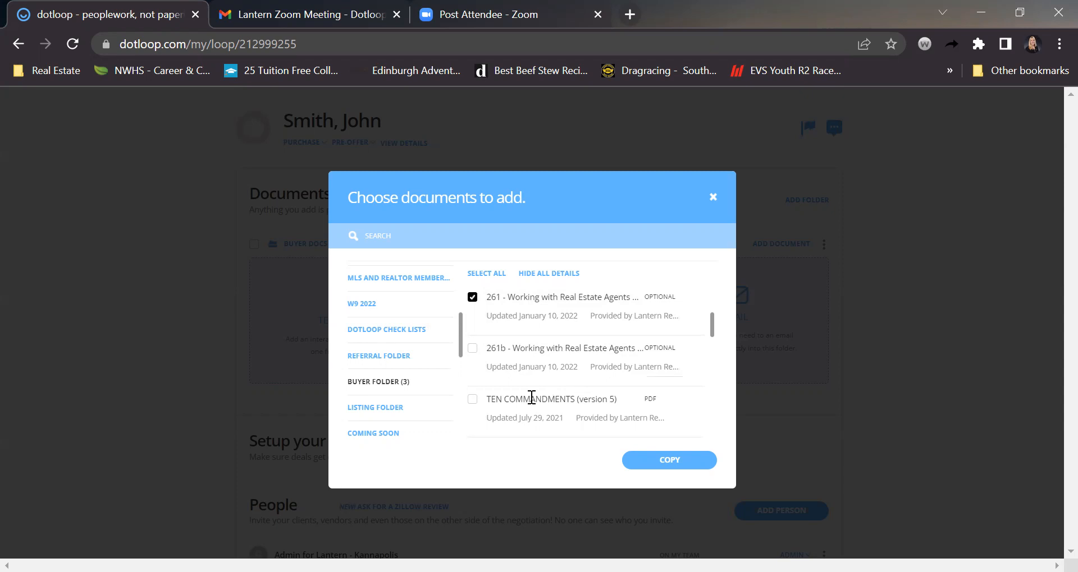
{"action": "scroll", "coordinate": [530, 397], "scroll_direction": "down", "scroll_amount": 2}
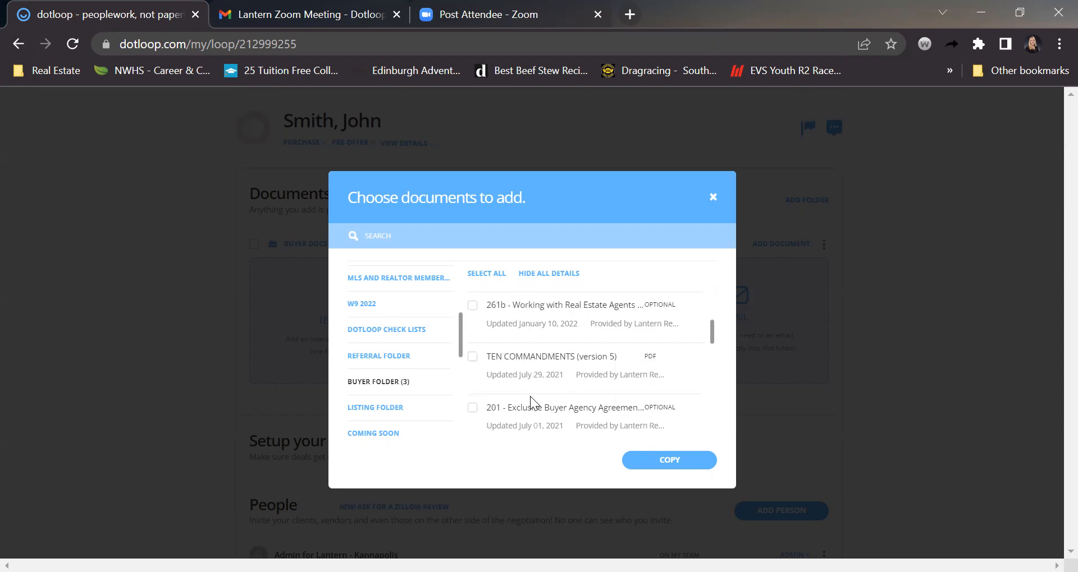
{"action": "scroll", "coordinate": [529, 397], "scroll_direction": "down", "scroll_amount": 1}
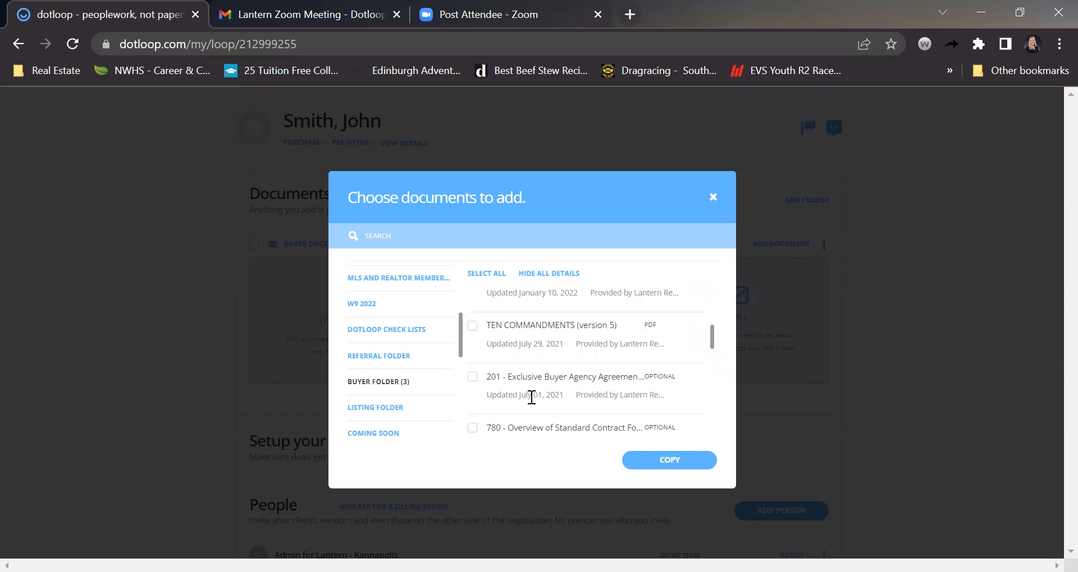
{"action": "scroll", "coordinate": [531, 397], "scroll_direction": "down", "scroll_amount": 1}
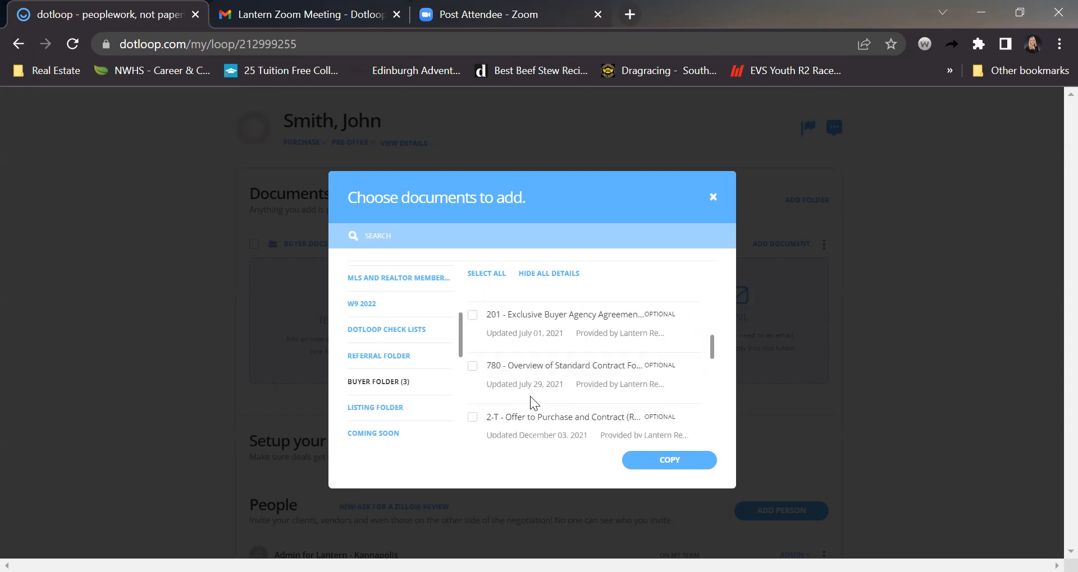
{"action": "scroll", "coordinate": [529, 396], "scroll_direction": "up", "scroll_amount": 1}
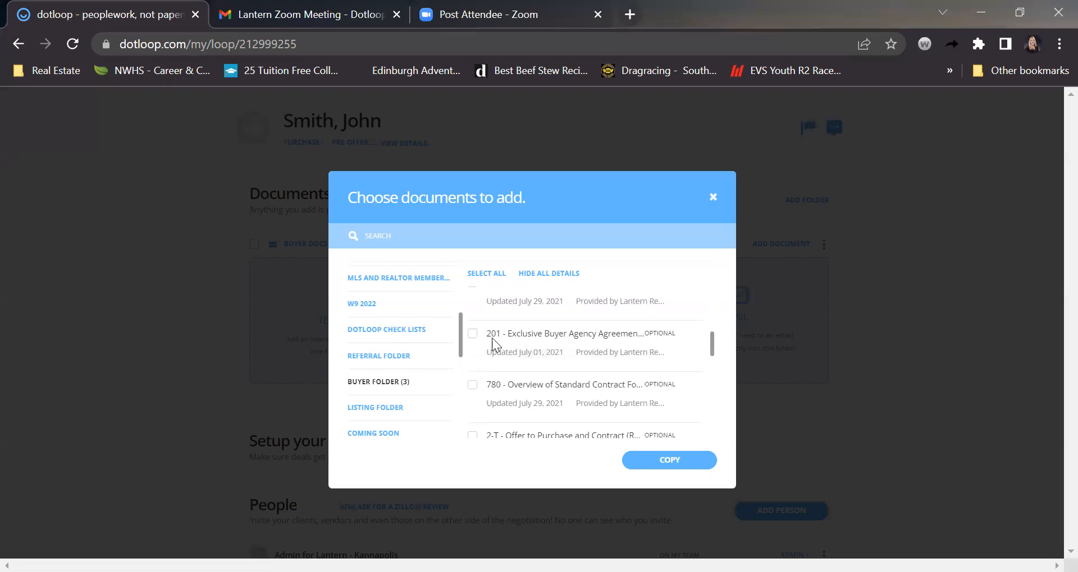
{"action": "left_click", "coordinate": [473, 336]}
Check the remaining Buyer Folder templates, copy the selected ones into the loop's Buyer Docs folder and close the import summary
{"action": "scroll", "coordinate": [535, 357], "scroll_direction": "down", "scroll_amount": 2}
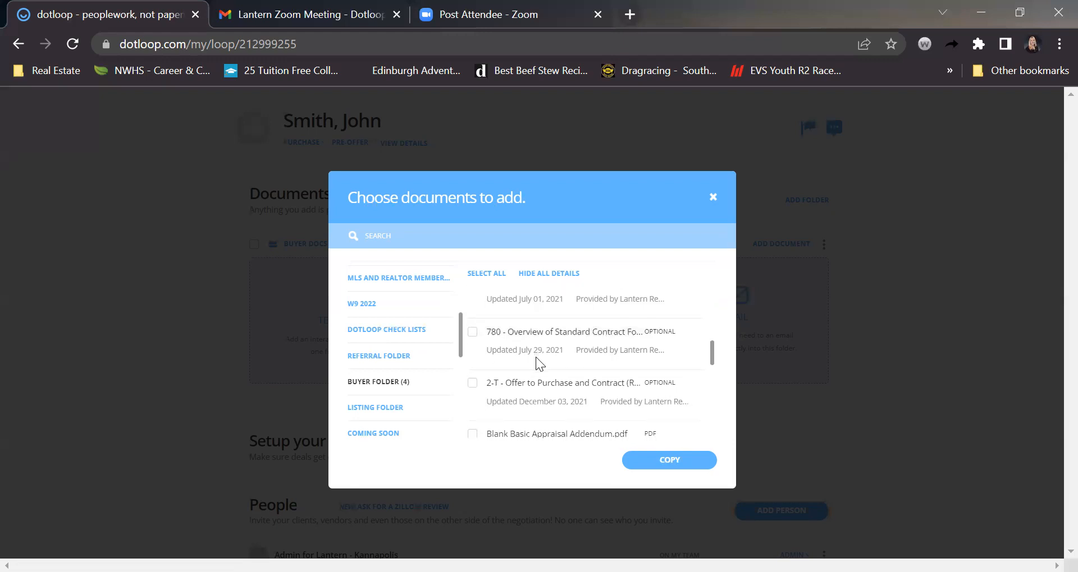
{"action": "scroll", "coordinate": [535, 356], "scroll_direction": "up", "scroll_amount": 2}
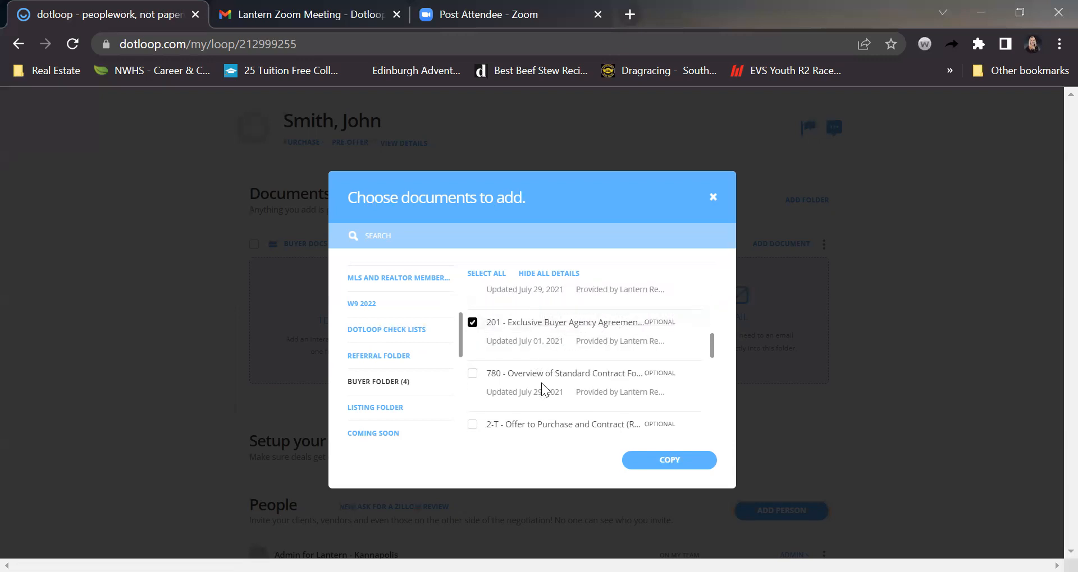
{"action": "scroll", "coordinate": [509, 404], "scroll_direction": "down", "scroll_amount": 1}
{"action": "scroll", "coordinate": [509, 404], "scroll_direction": "down", "scroll_amount": 1}
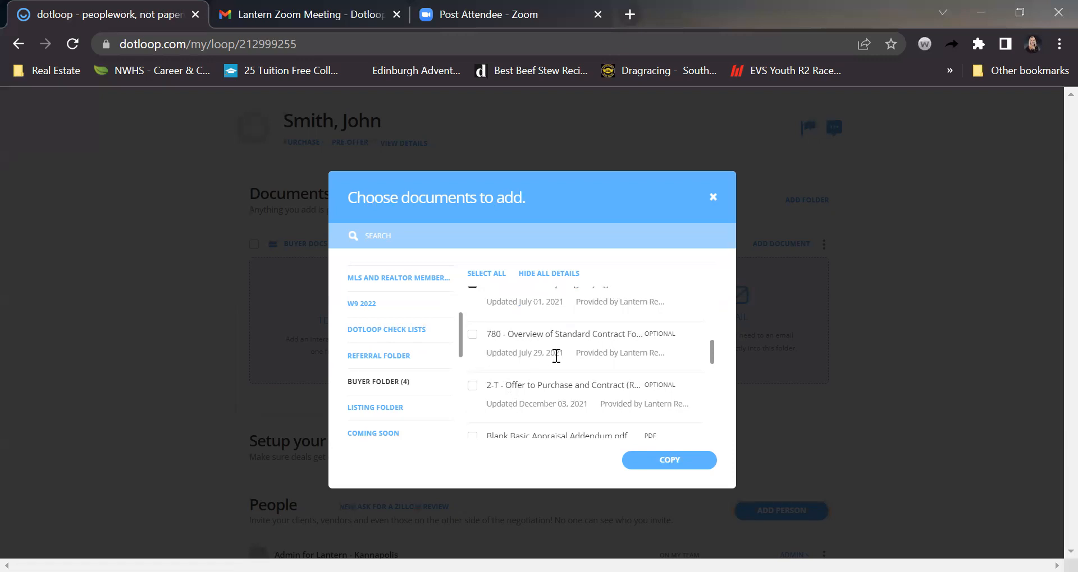
{"action": "scroll", "coordinate": [559, 365], "scroll_direction": "down", "scroll_amount": 4}
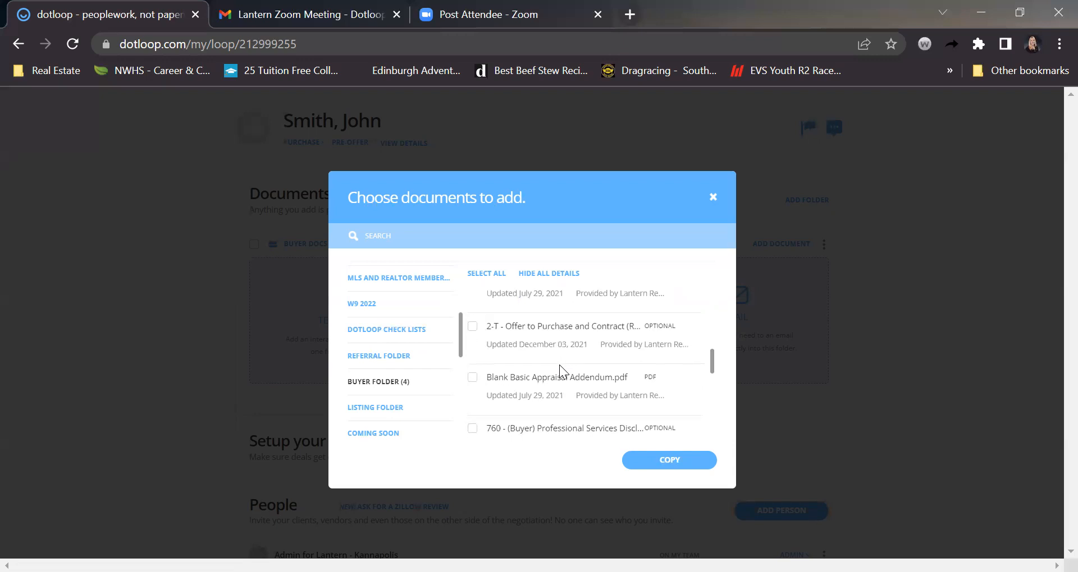
{"action": "scroll", "coordinate": [559, 365], "scroll_direction": "down", "scroll_amount": 5}
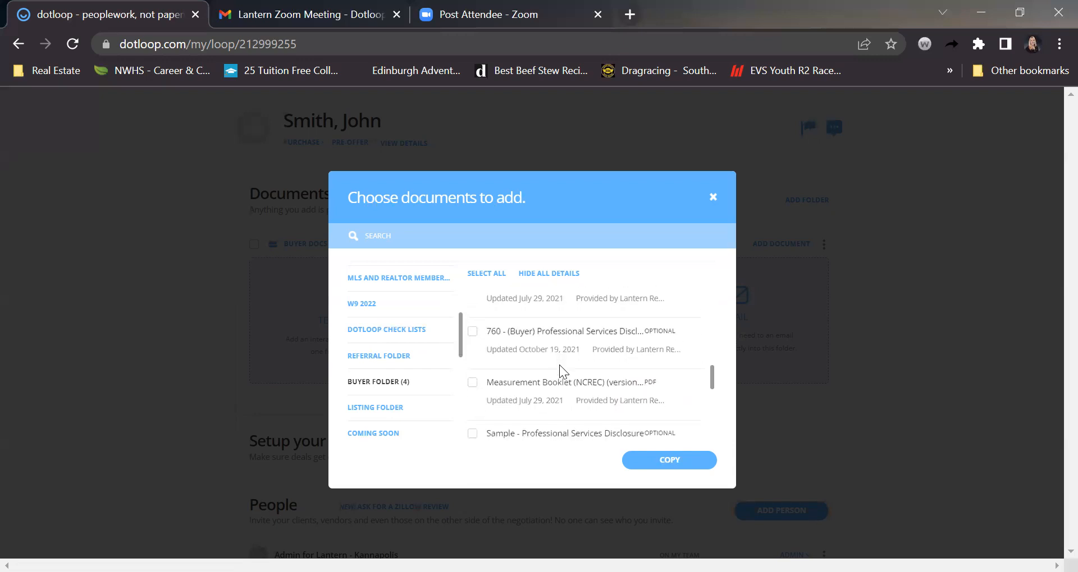
{"action": "scroll", "coordinate": [560, 364], "scroll_direction": "down", "scroll_amount": 6}
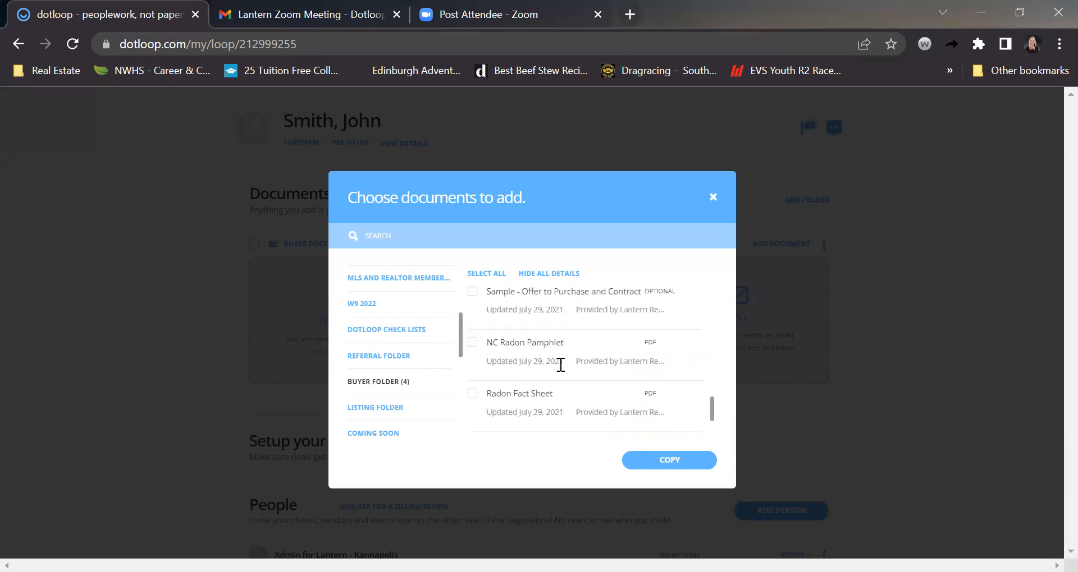
{"action": "left_click", "coordinate": [653, 461]}
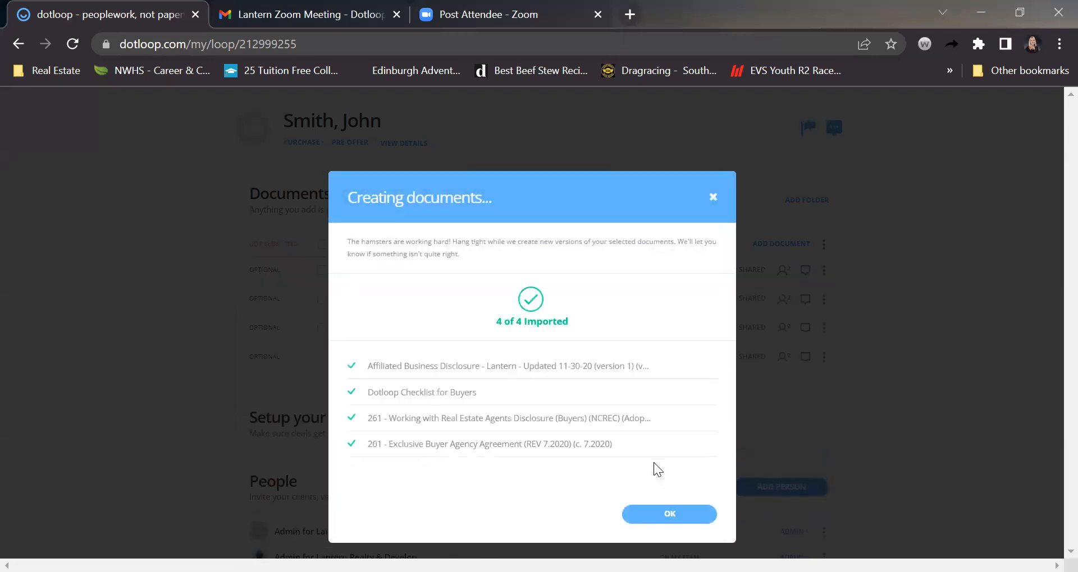
{"action": "left_click", "coordinate": [643, 515]}
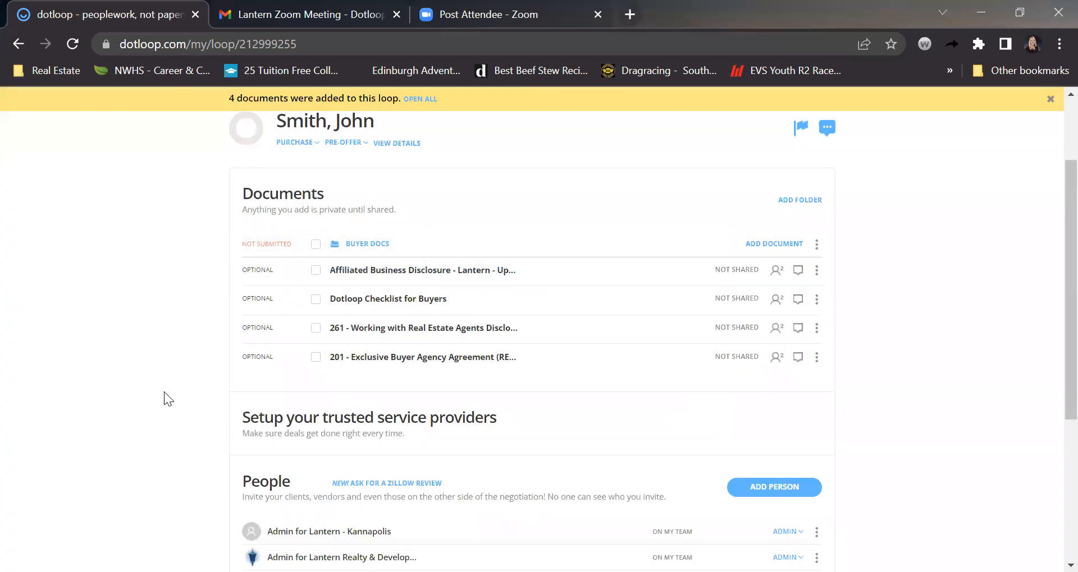
{"action": "scroll", "coordinate": [174, 402], "scroll_direction": "down", "scroll_amount": 2}
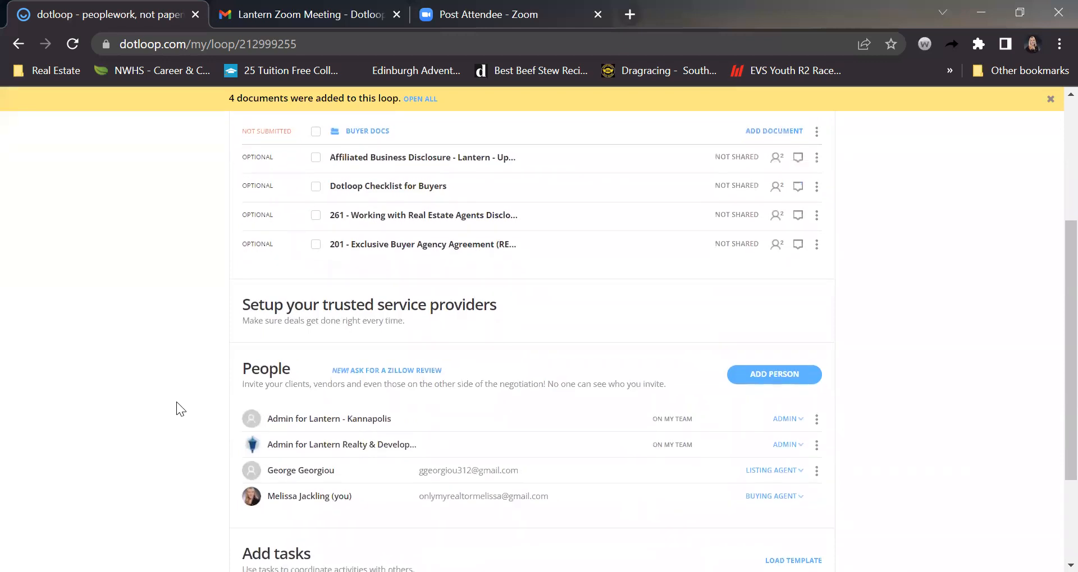
{"action": "scroll", "coordinate": [176, 403], "scroll_direction": "up", "scroll_amount": 3}
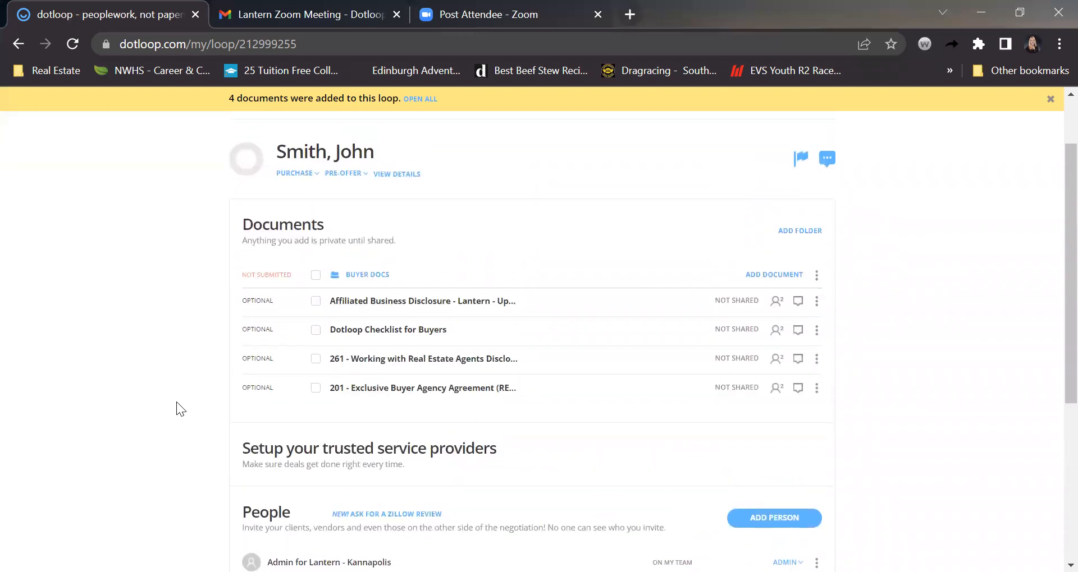
Start adding a person to the loop and enter the client's full name
{"action": "scroll", "coordinate": [176, 402], "scroll_direction": "down", "scroll_amount": 2}
{"action": "scroll", "coordinate": [176, 401], "scroll_direction": "up", "scroll_amount": 4}
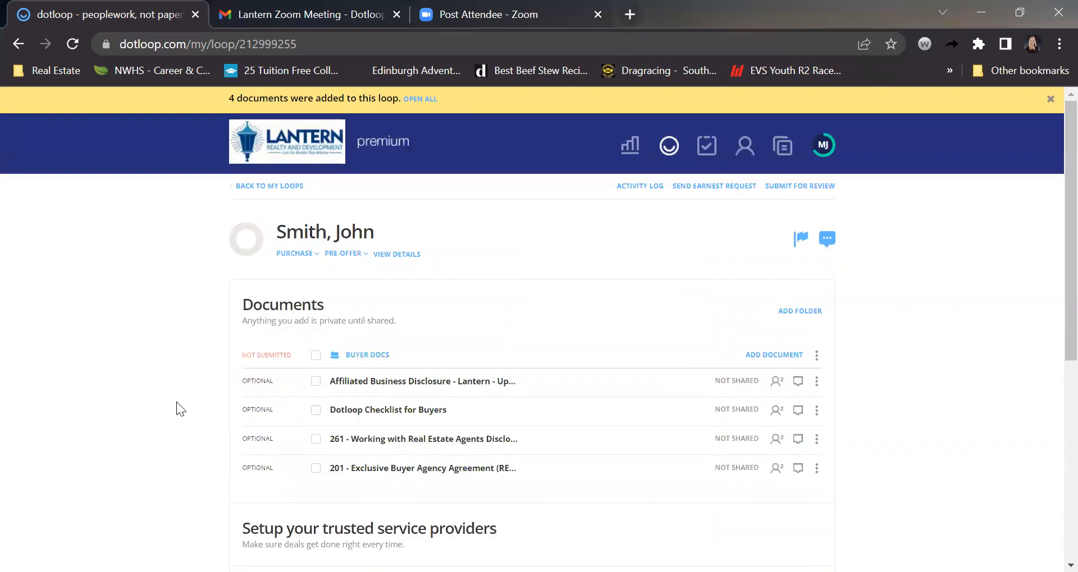
{"action": "scroll", "coordinate": [214, 434], "scroll_direction": "down", "scroll_amount": 3}
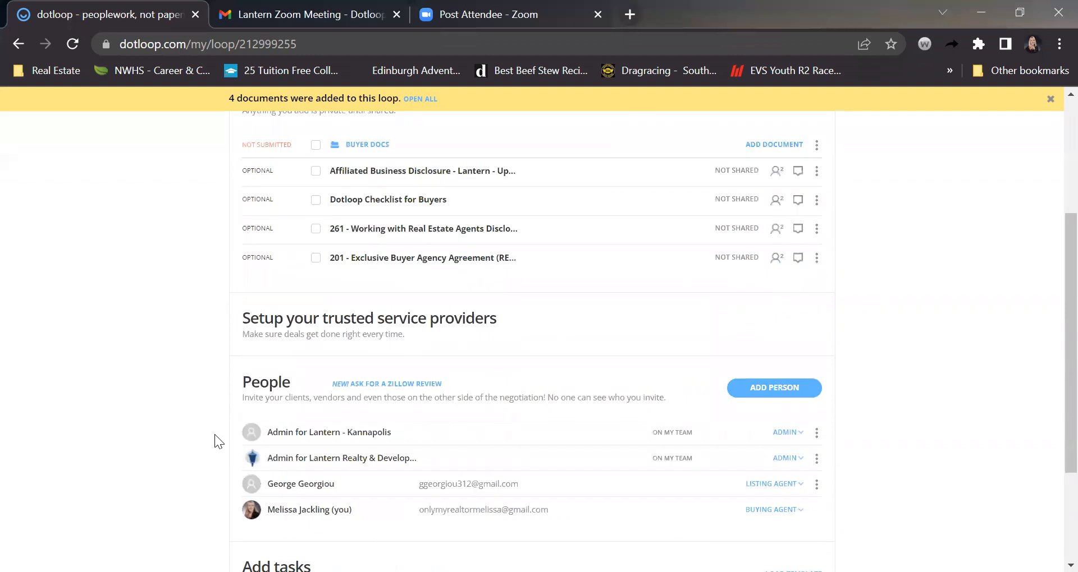
{"action": "left_click", "coordinate": [781, 392]}
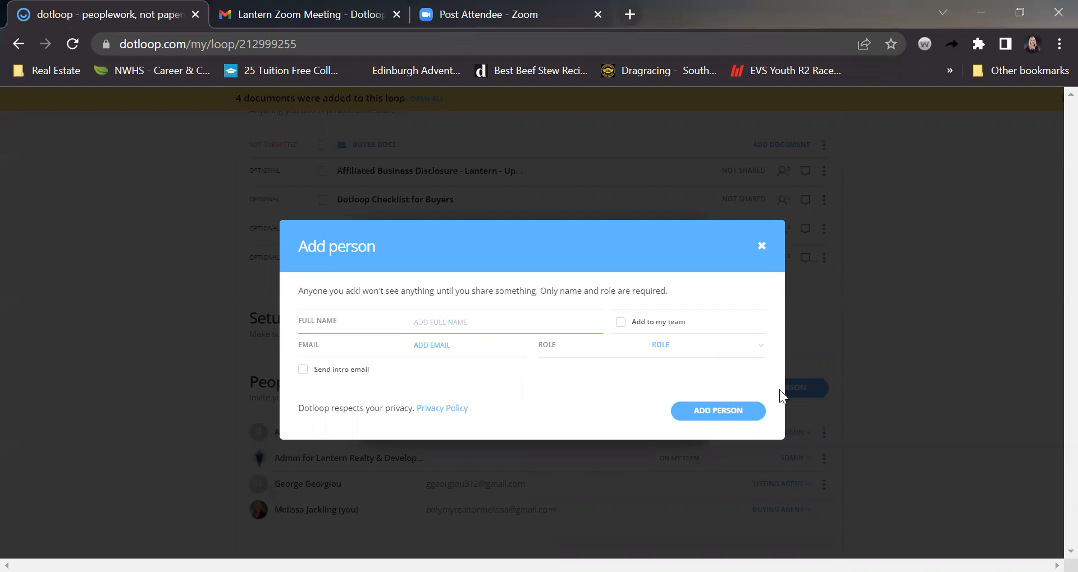
{"action": "type", "text": "John Smith"}
{"action": "left_click", "coordinate": [453, 348]}
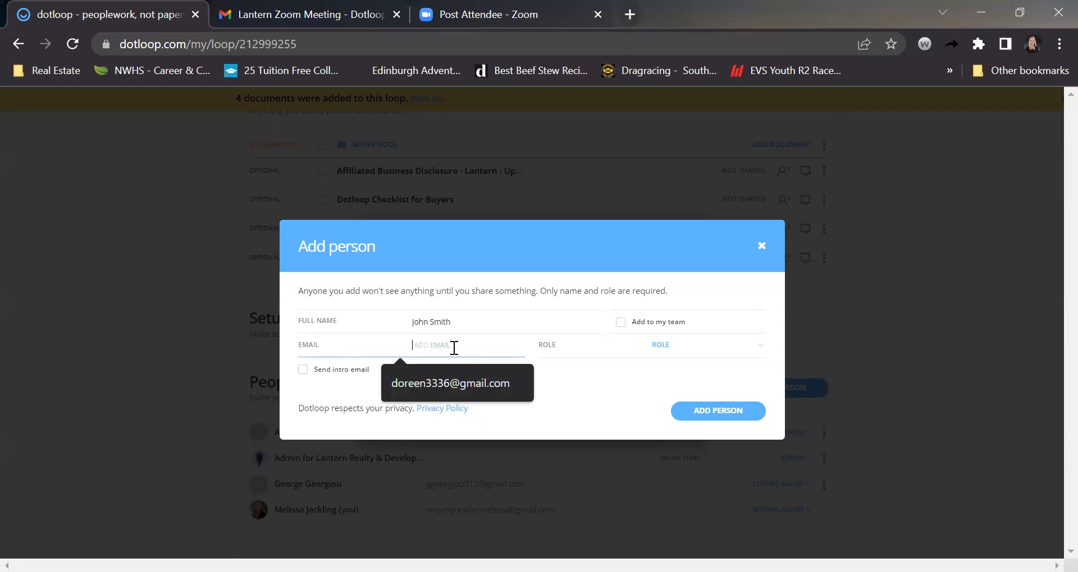
{"action": "type", "text": "me"}
{"action": "key", "text": "BackSpace"}
{"action": "key", "text": "BackSpace"}
{"action": "type", "text": "m"}
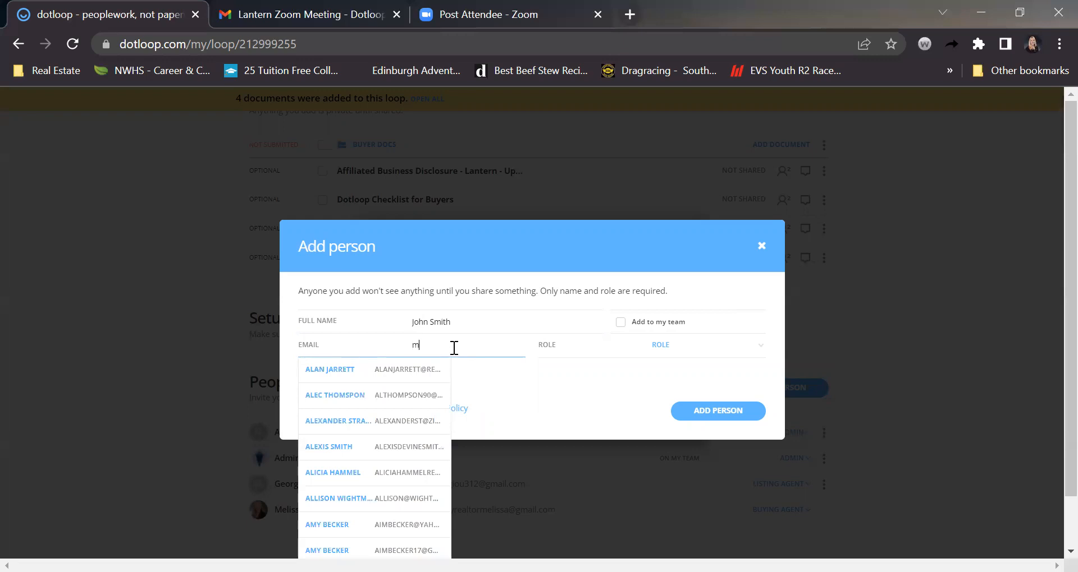
{"action": "key", "text": "BackSpace"}
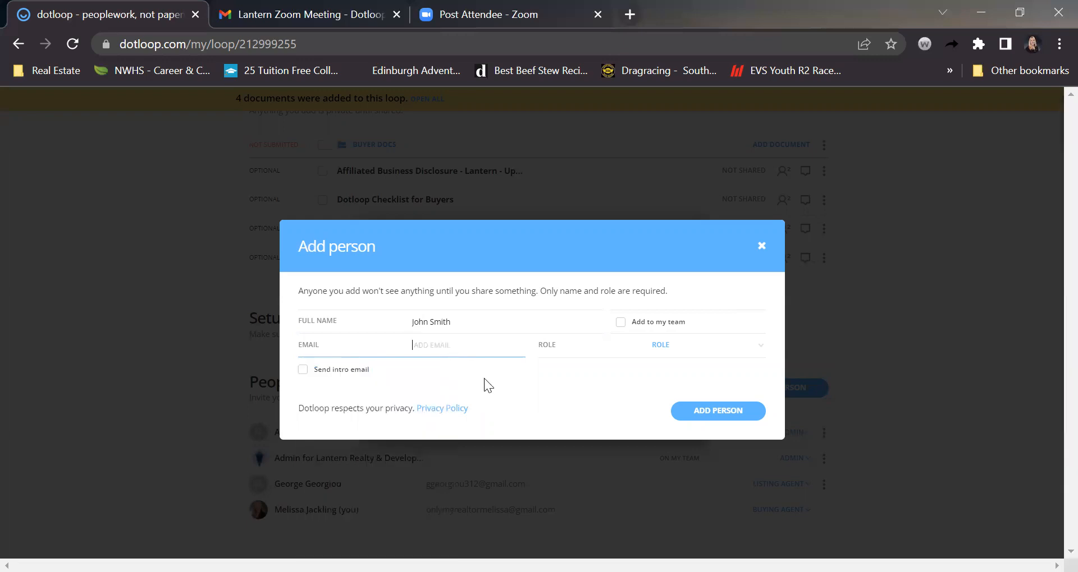
Set the new person's role to Buyer and look through the other available roles, keeping Buyer
{"action": "left_click", "coordinate": [720, 357]}
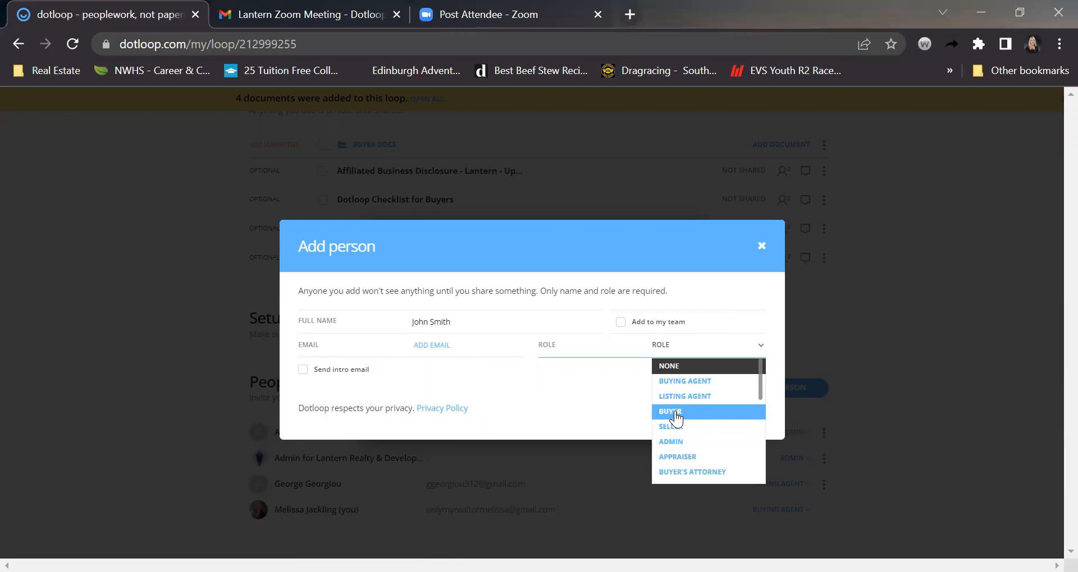
{"action": "left_click", "coordinate": [675, 413]}
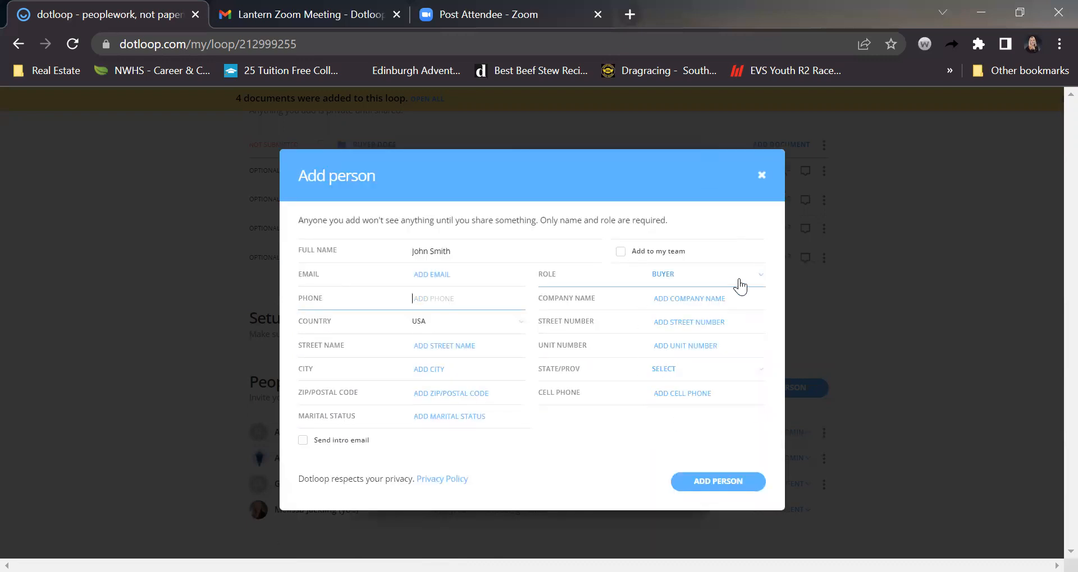
{"action": "left_click", "coordinate": [761, 280]}
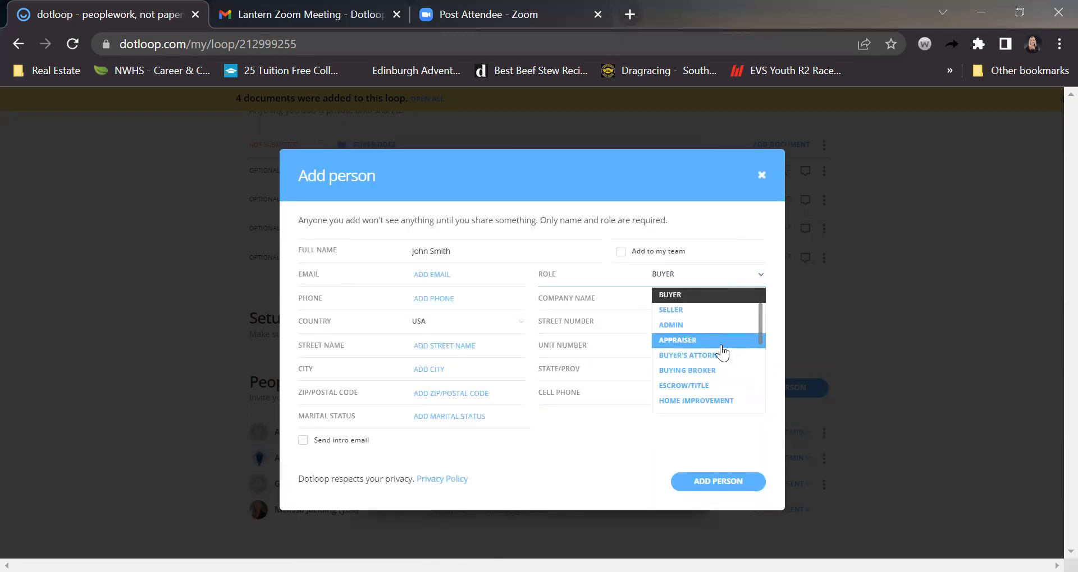
{"action": "scroll", "coordinate": [722, 351], "scroll_direction": "down", "scroll_amount": 1}
{"action": "scroll", "coordinate": [722, 352], "scroll_direction": "down", "scroll_amount": 2}
{"action": "scroll", "coordinate": [722, 352], "scroll_direction": "down", "scroll_amount": 5}
{"action": "scroll", "coordinate": [722, 353], "scroll_direction": "down", "scroll_amount": 3}
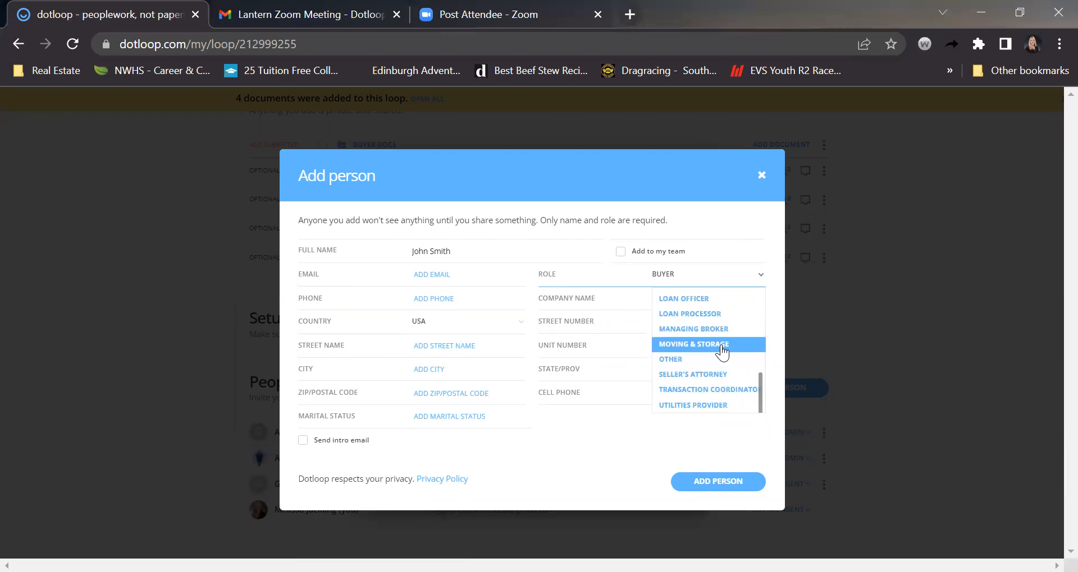
{"action": "left_click", "coordinate": [609, 453]}
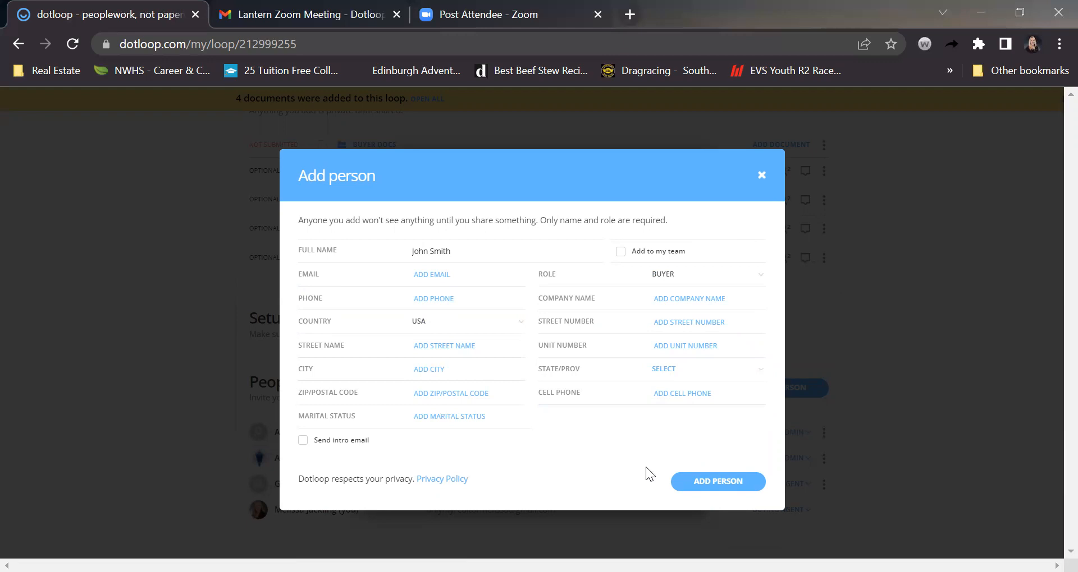
Add the buyer to the loop's people and open the Affiliated Business Disclosure document
{"action": "left_click", "coordinate": [687, 483]}
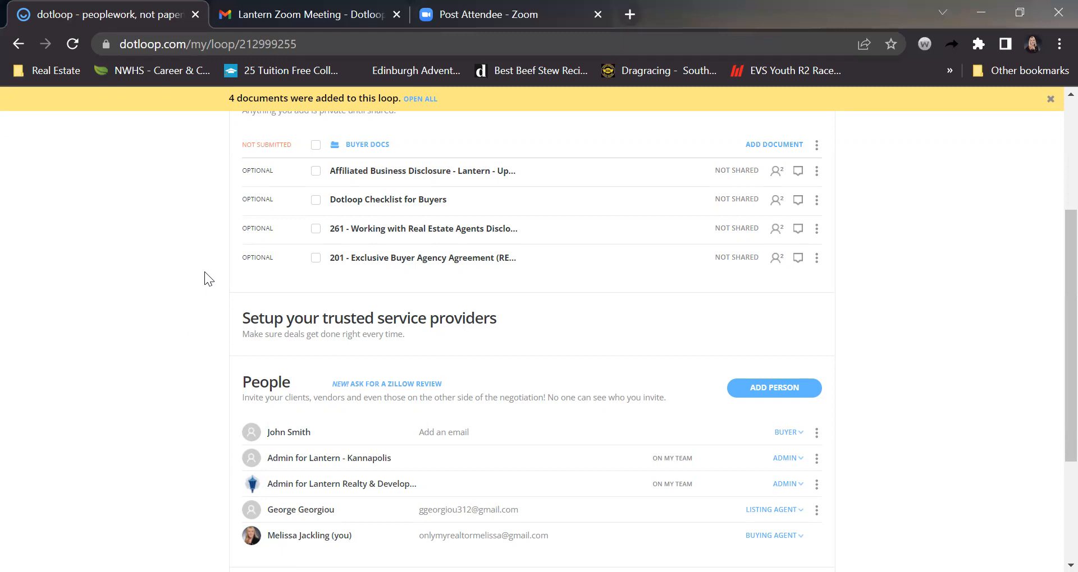
{"action": "scroll", "coordinate": [204, 272], "scroll_direction": "down", "scroll_amount": 2}
{"action": "scroll", "coordinate": [205, 272], "scroll_direction": "up", "scroll_amount": 3}
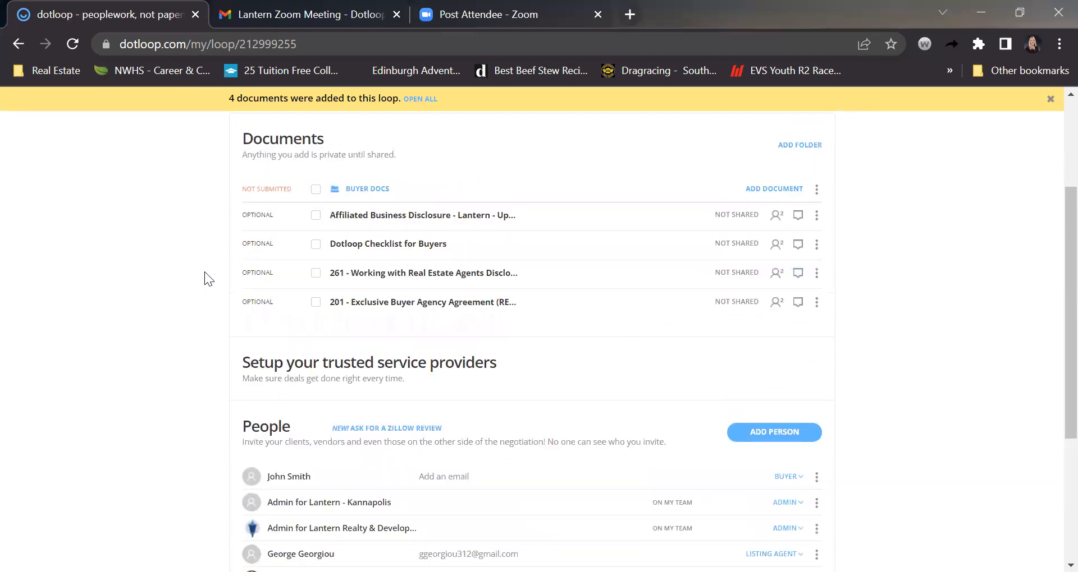
{"action": "left_click", "coordinate": [383, 223]}
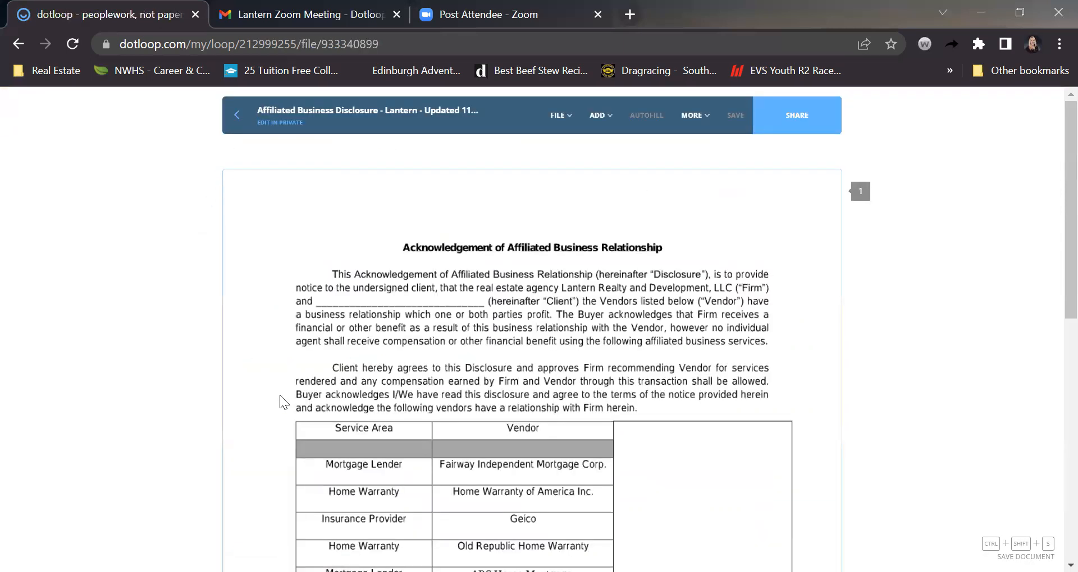
Shorten the document's name to Affiliated Business Disclosure by removing the office, update date and version suffixes
{"action": "scroll", "coordinate": [279, 395], "scroll_direction": "down", "scroll_amount": 1}
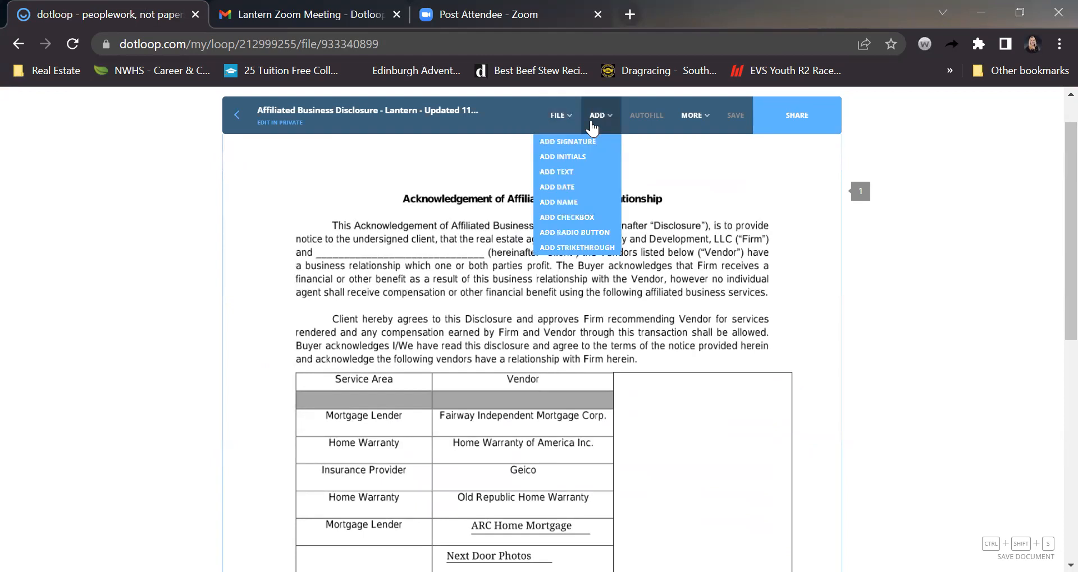
{"action": "mouse_move", "coordinate": [551, 119]}
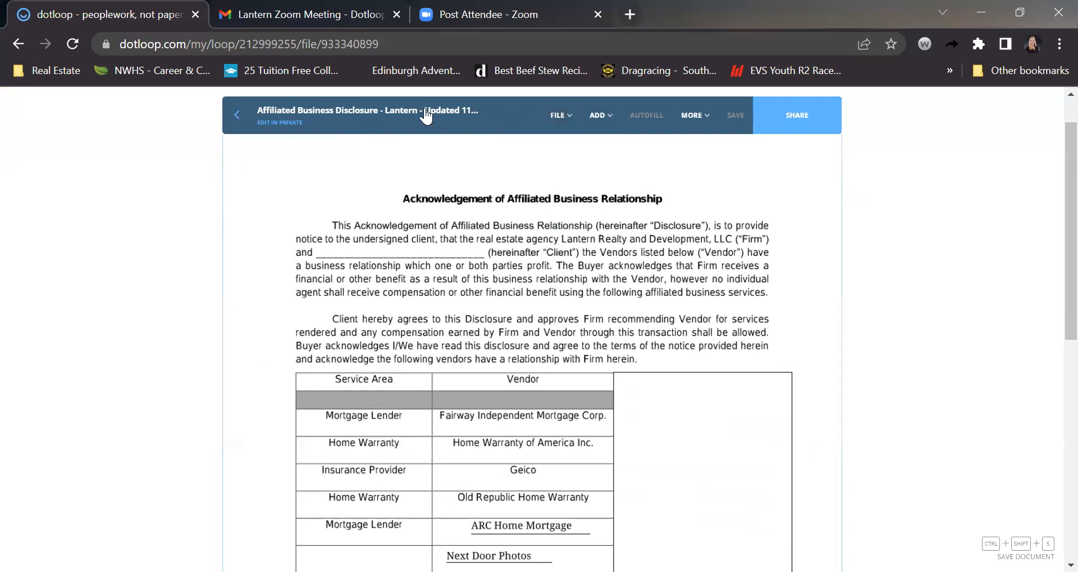
{"action": "left_click", "coordinate": [396, 111]}
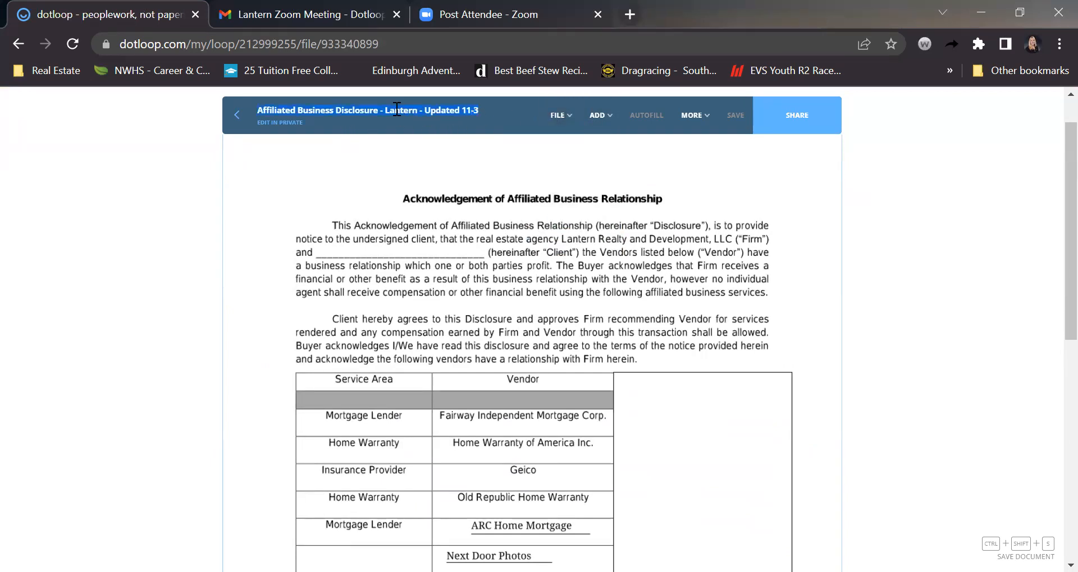
{"action": "key", "text": "Right"}
{"action": "key", "text": "BackSpace"}
{"action": "key", "text": "BackSpace"}
{"action": "key", "text": "BackSpace"}
{"action": "key", "text": "BackSpace"}
{"action": "key", "text": "BackSpace"}
{"action": "key", "text": "BackSpace"}
{"action": "key", "text": "BackSpace"}
{"action": "key", "text": "BackSpace"}
{"action": "key", "text": "BackSpace"}
{"action": "key", "text": "BackSpace"}
{"action": "key", "text": "BackSpace"}
{"action": "key", "text": "BackSpace"}
{"action": "key", "text": "BackSpace"}
{"action": "key", "text": "BackSpace"}
{"action": "key", "text": "BackSpace"}
{"action": "key", "text": "BackSpace"}
{"action": "key", "text": "BackSpace"}
{"action": "key", "text": "BackSpace"}
{"action": "key", "text": "BackSpace"}
{"action": "key", "text": "BackSpace"}
{"action": "key", "text": "BackSpace"}
{"action": "key", "text": "BackSpace"}
{"action": "key", "text": "BackSpace"}
{"action": "key", "text": "BackSpace"}
{"action": "key", "text": "BackSpace"}
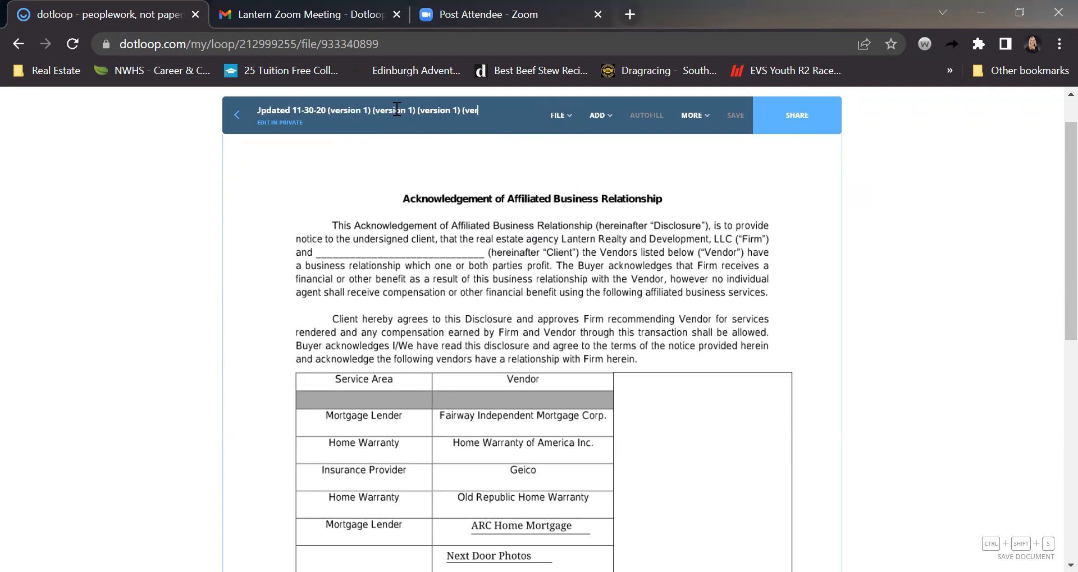
{"action": "key", "text": "BackSpace"}
{"action": "key", "text": "BackSpace"}
{"action": "key", "text": "BackSpace"}
{"action": "key", "text": "BackSpace"}
{"action": "key", "text": "BackSpace"}
{"action": "key", "text": "BackSpace"}
{"action": "key", "text": "BackSpace"}
{"action": "key", "text": "BackSpace"}
{"action": "key", "text": "BackSpace"}
{"action": "key", "text": "BackSpace"}
{"action": "key", "text": "BackSpace"}
{"action": "key", "text": "BackSpace"}
{"action": "key", "text": "BackSpace"}
{"action": "key", "text": "BackSpace"}
{"action": "key", "text": "BackSpace"}
{"action": "key", "text": "BackSpace"}
{"action": "key", "text": "BackSpace"}
{"action": "key", "text": "BackSpace"}
{"action": "key", "text": "BackSpace"}
{"action": "key", "text": "BackSpace"}
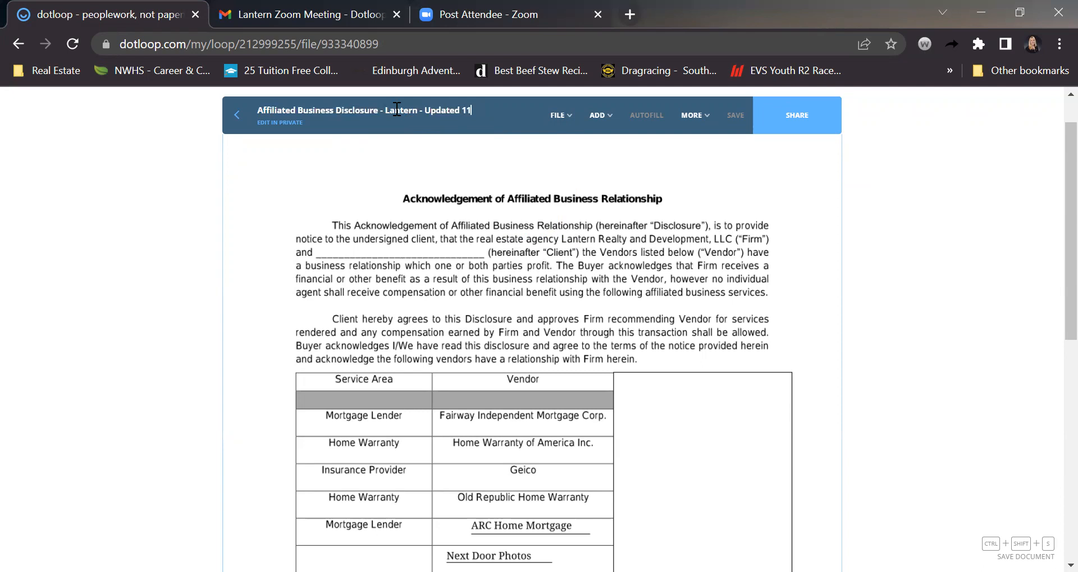
{"action": "key", "text": "BackSpace"}
{"action": "key", "text": "BackSpace"}
{"action": "key", "text": "BackSpace"}
{"action": "key", "text": "BackSpace"}
{"action": "mouse_move", "coordinate": [599, 115]}
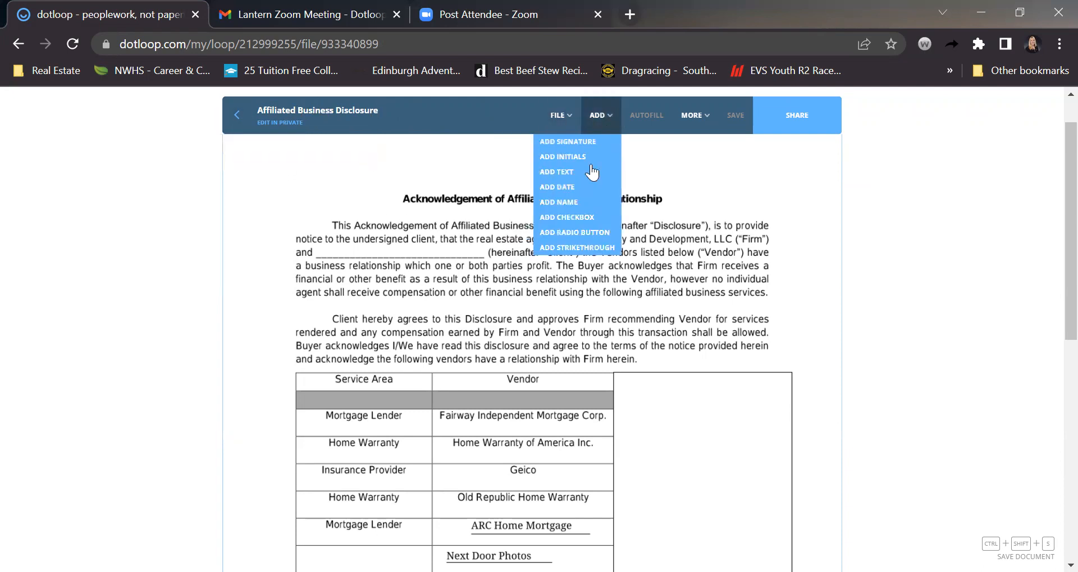
{"action": "left_click", "coordinate": [570, 173]}
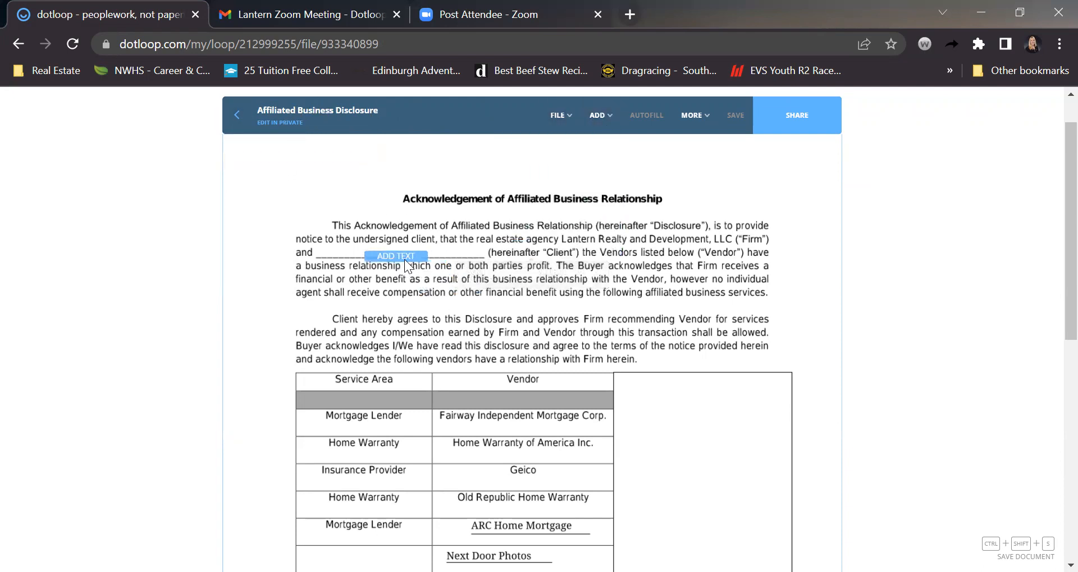
Rotate the disclosure page right four times, bringing it through a full turn to upright
{"action": "mouse_move", "coordinate": [598, 124]}
{"action": "mouse_move", "coordinate": [562, 118]}
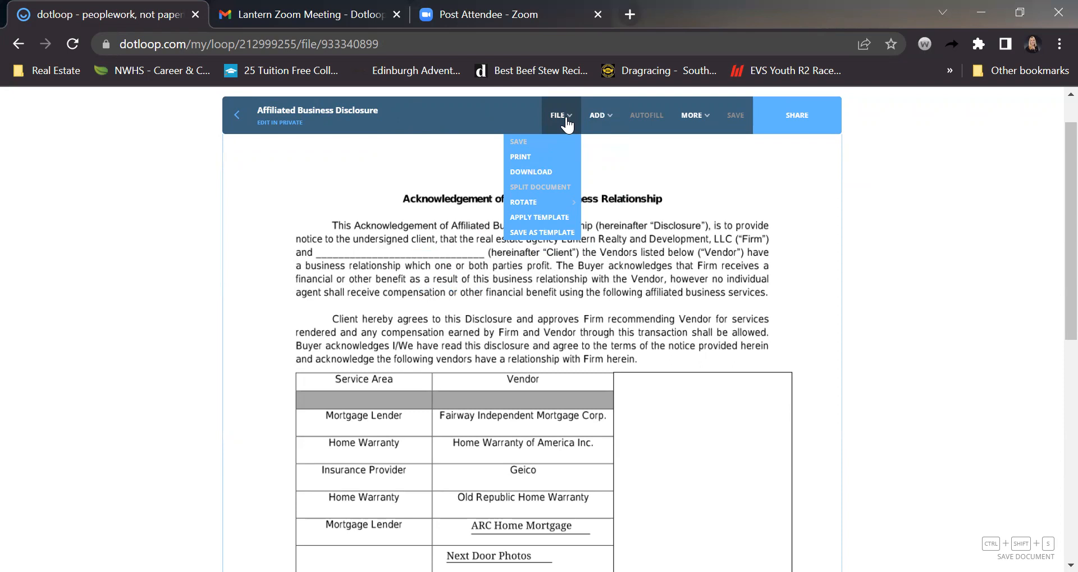
{"action": "mouse_move", "coordinate": [543, 206]}
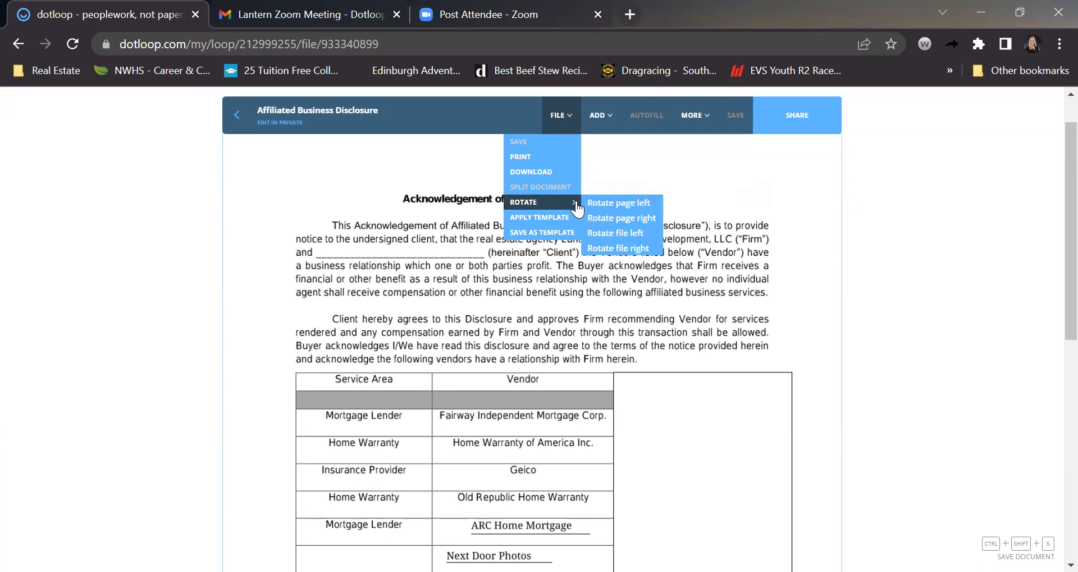
{"action": "left_click", "coordinate": [605, 221]}
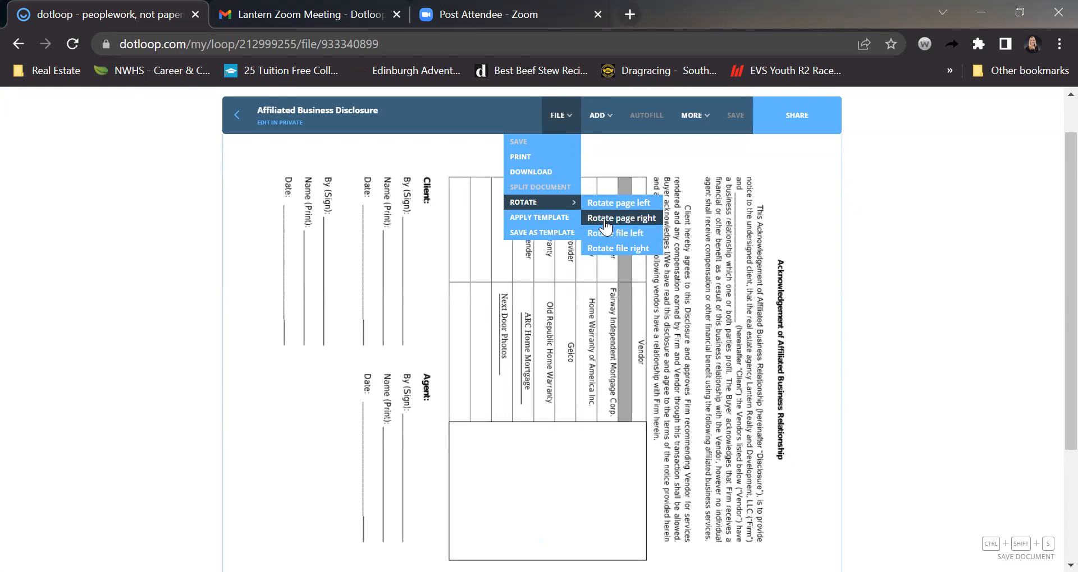
{"action": "left_click", "coordinate": [604, 222]}
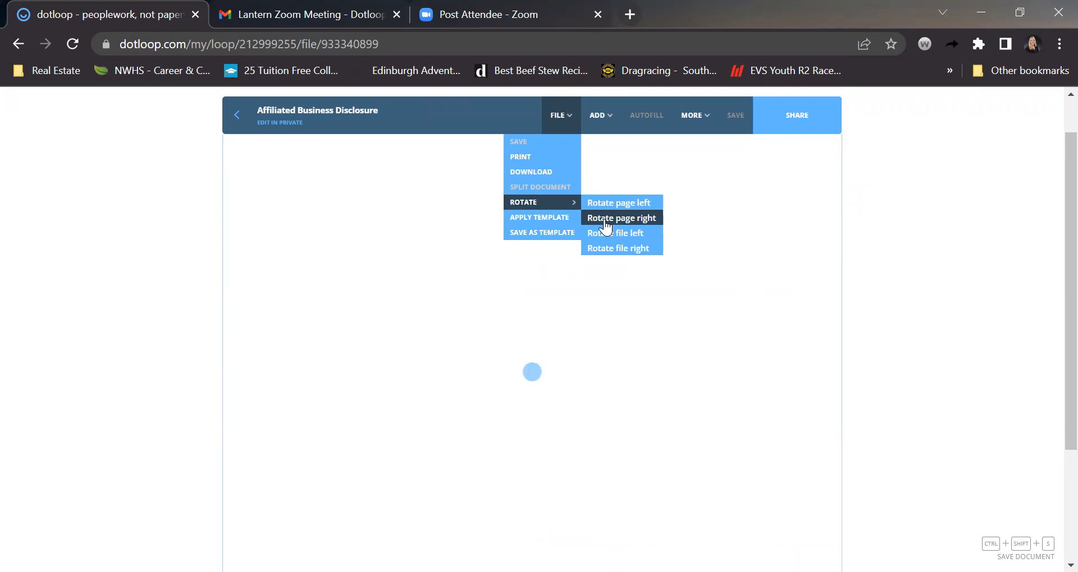
{"action": "left_click", "coordinate": [605, 221]}
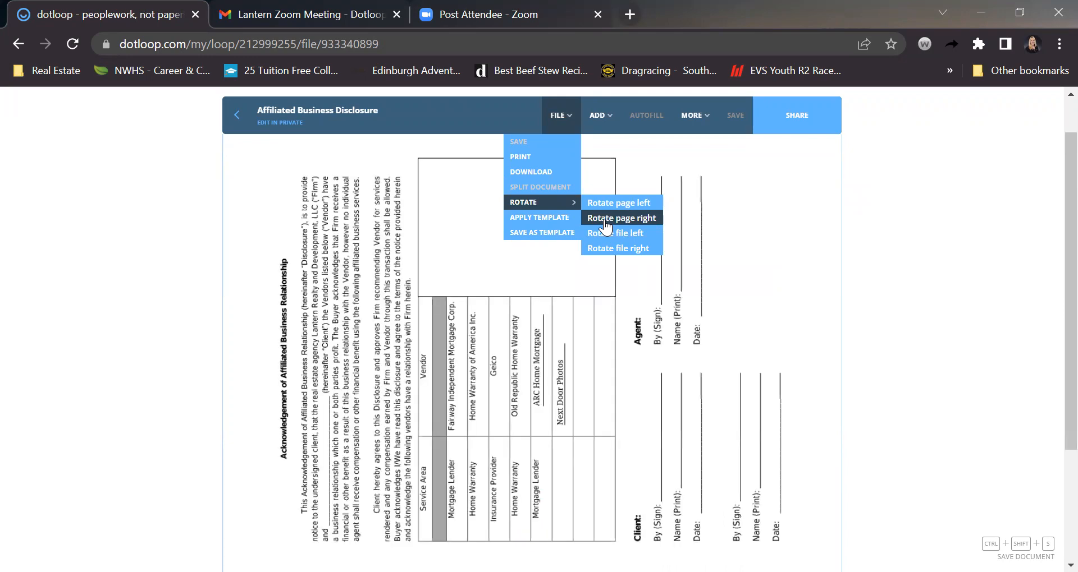
{"action": "left_click", "coordinate": [606, 222]}
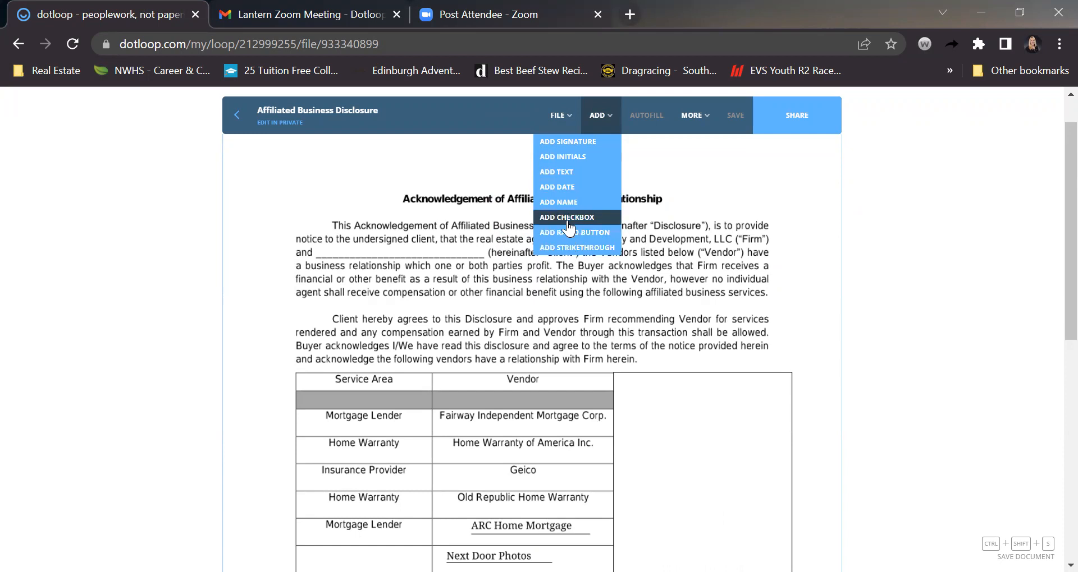
Add a text field on the blank line for the client and widen it to span most of the line
{"action": "left_click", "coordinate": [563, 173]}
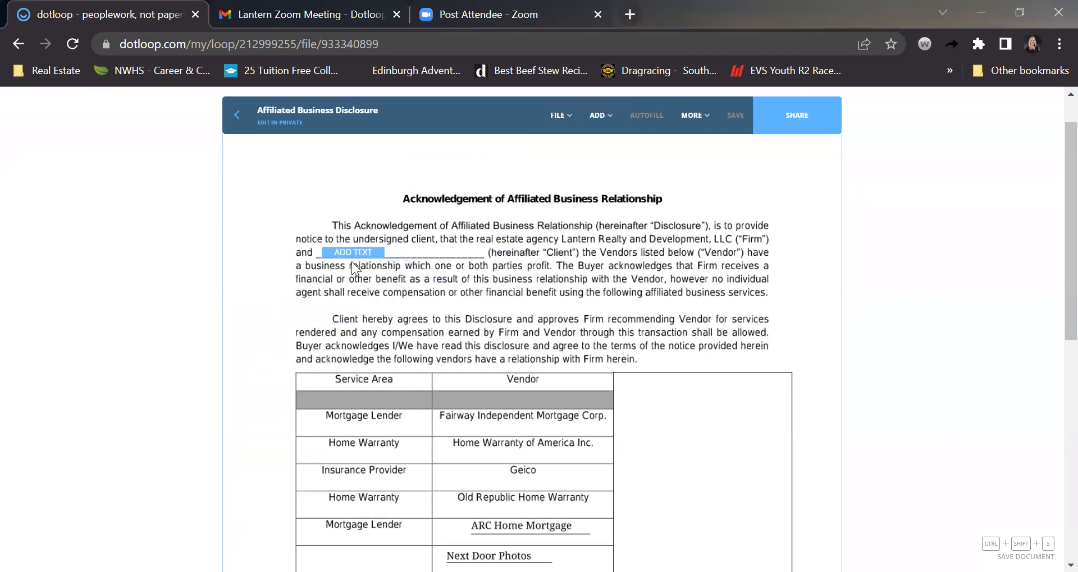
{"action": "left_click", "coordinate": [383, 283]}
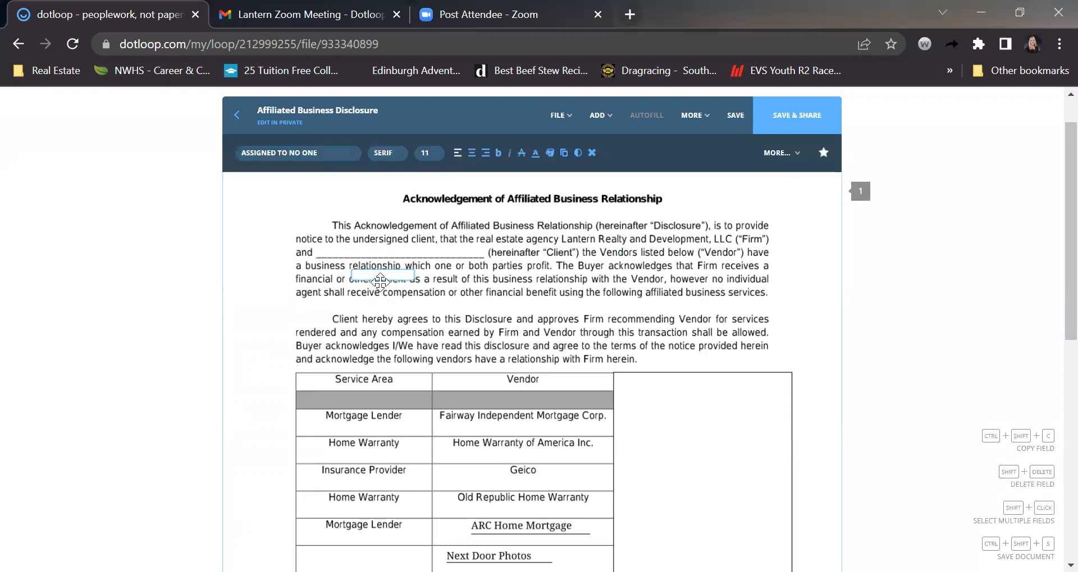
{"action": "left_click_drag", "start_coordinate": [355, 265], "coordinate": [331, 243]}
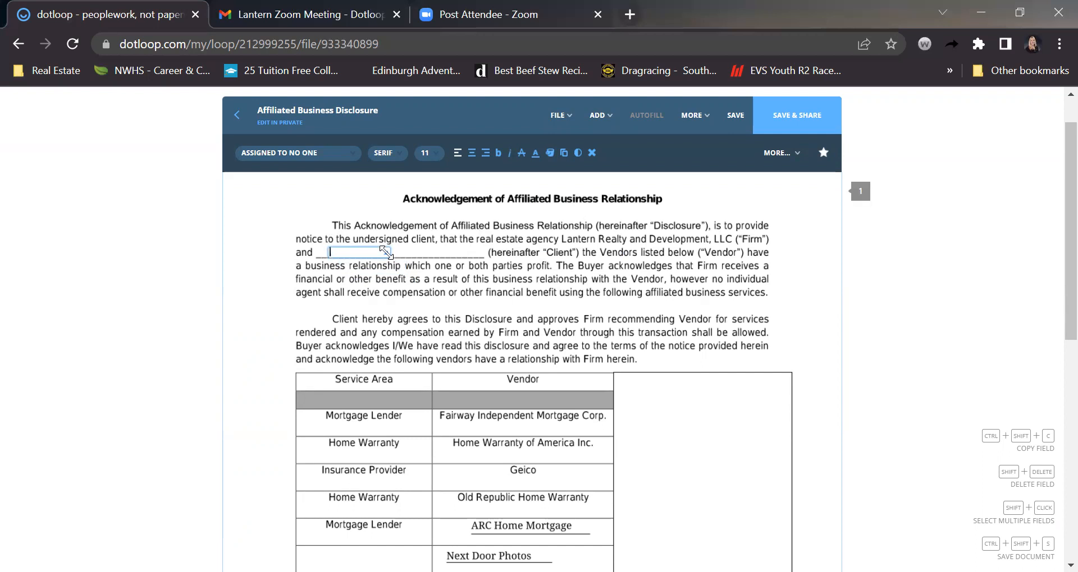
{"action": "left_click_drag", "start_coordinate": [385, 251], "coordinate": [476, 255]}
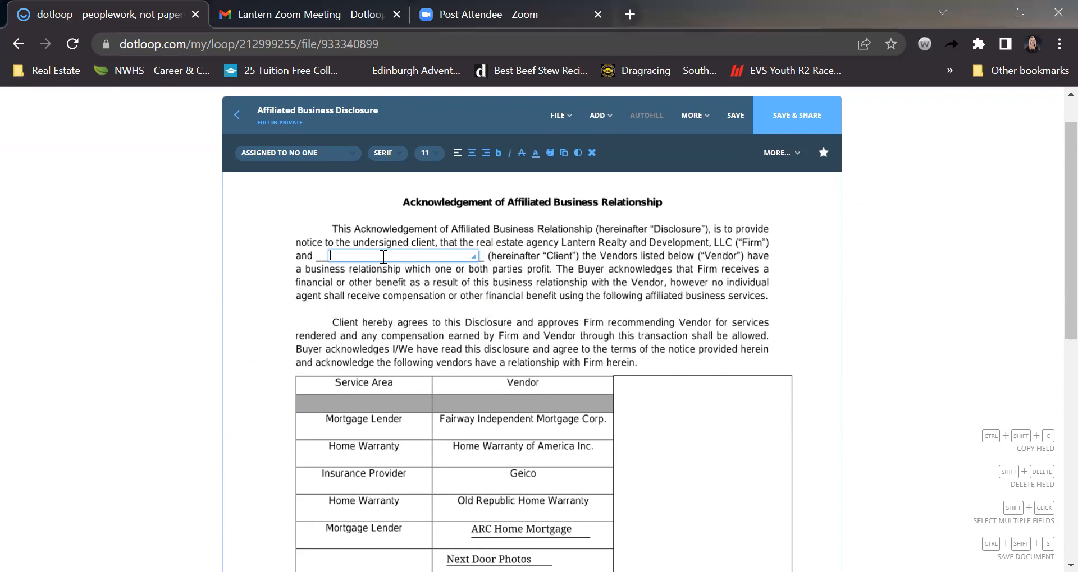
Set the client text field to 11 pt Serif, enter the client's full name and shorten the field to about half the line
{"action": "left_click", "coordinate": [430, 153]}
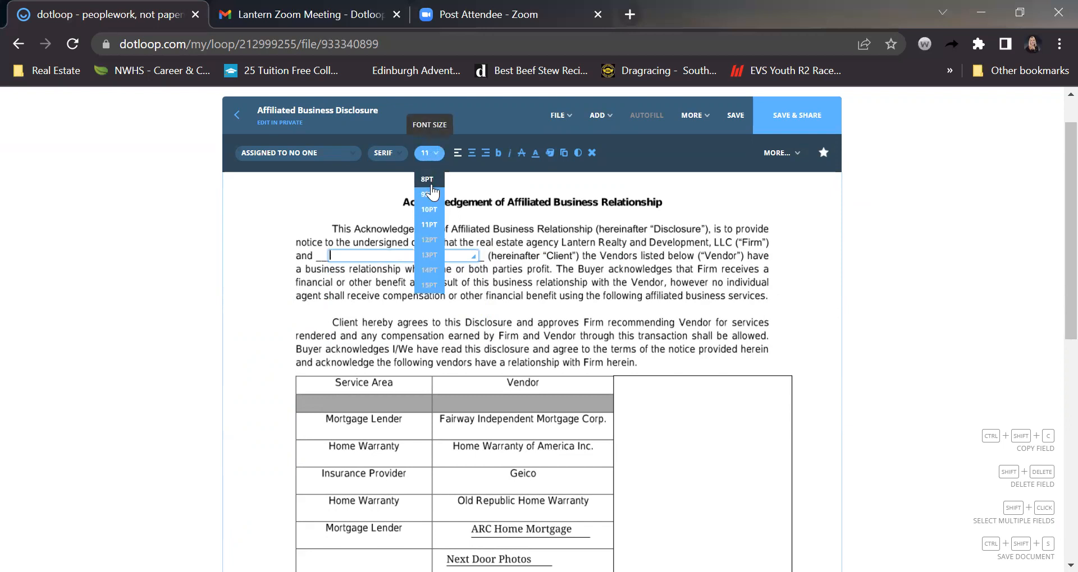
{"action": "left_click", "coordinate": [430, 225]}
{"action": "left_click", "coordinate": [391, 157]}
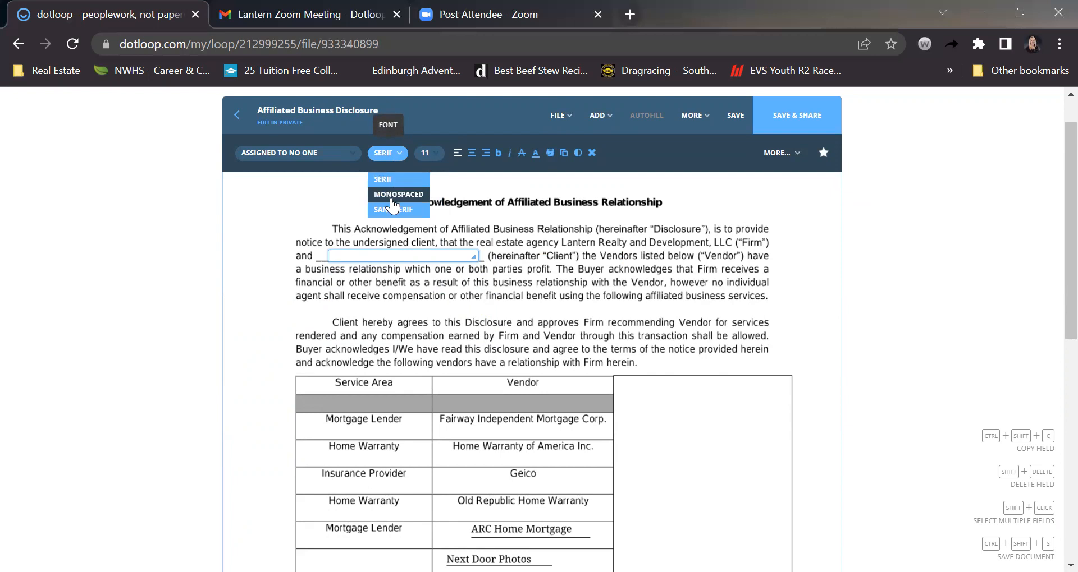
{"action": "left_click", "coordinate": [388, 179]}
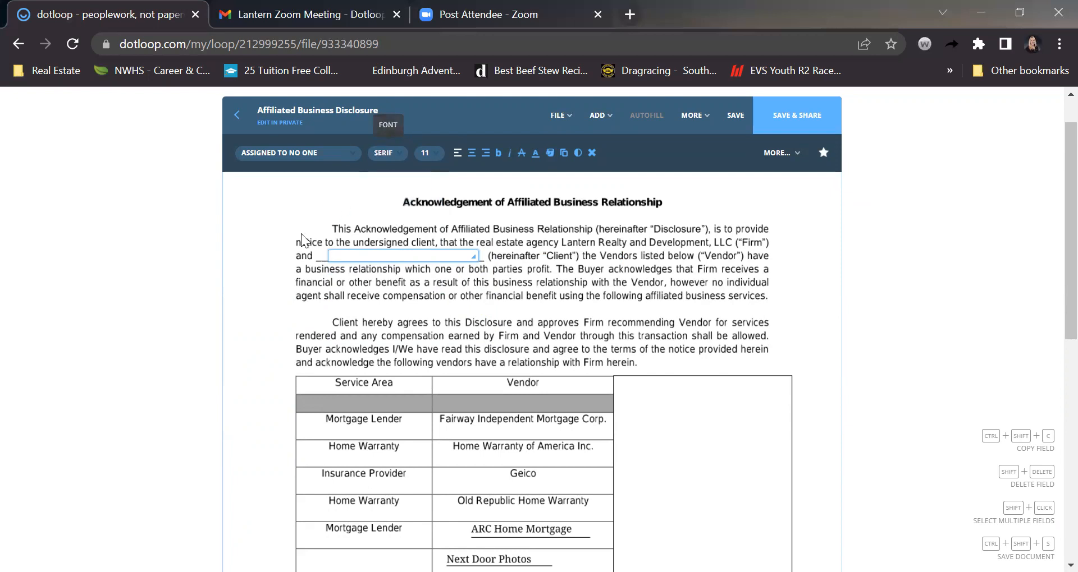
{"action": "type", "text": "John"}
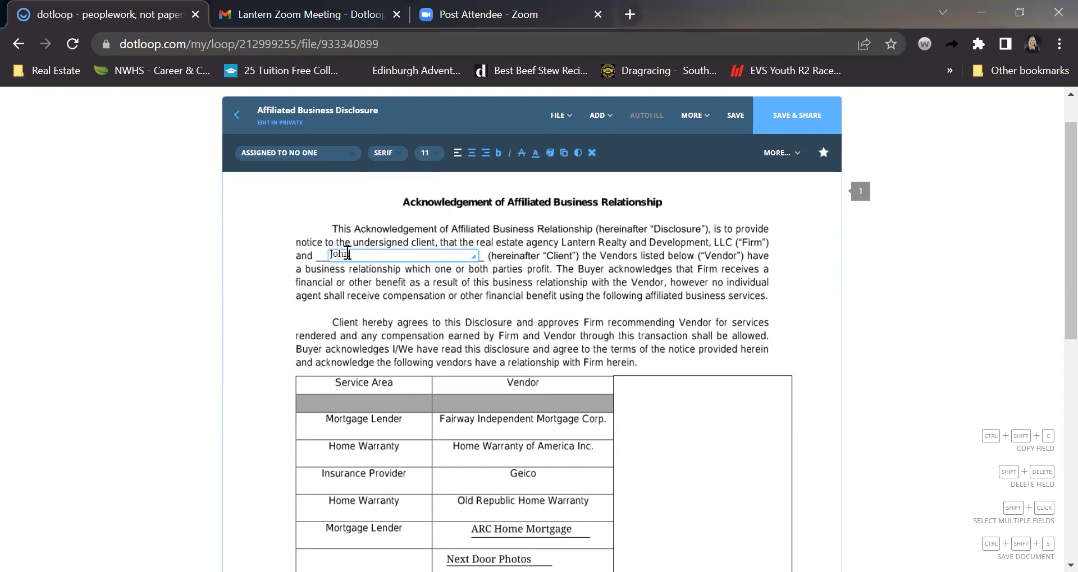
{"action": "type", "text": " Smith"}
{"action": "left_click_drag", "start_coordinate": [467, 256], "coordinate": [412, 257]}
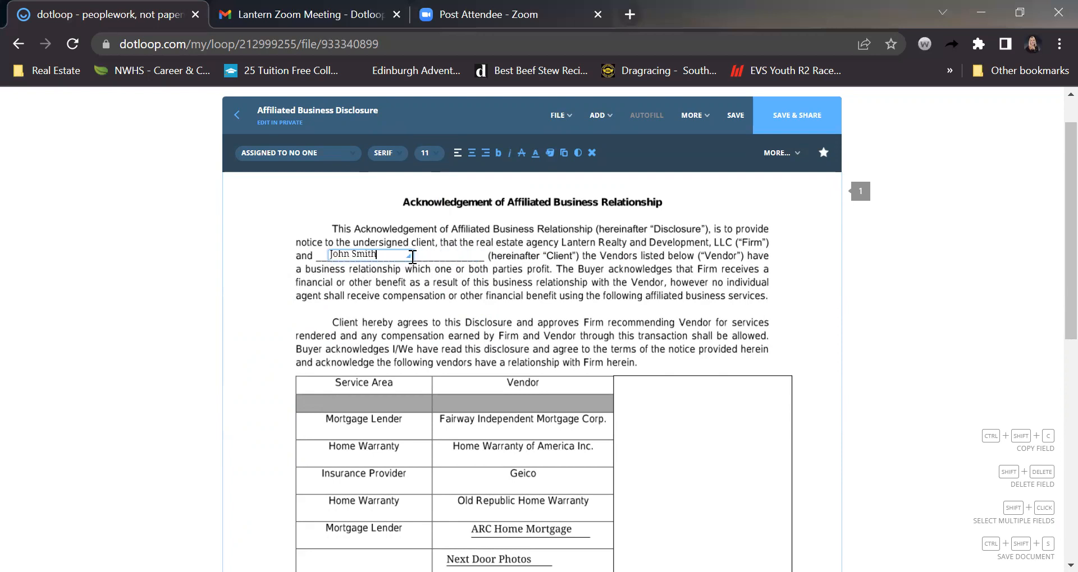
{"action": "left_click", "coordinate": [505, 282]}
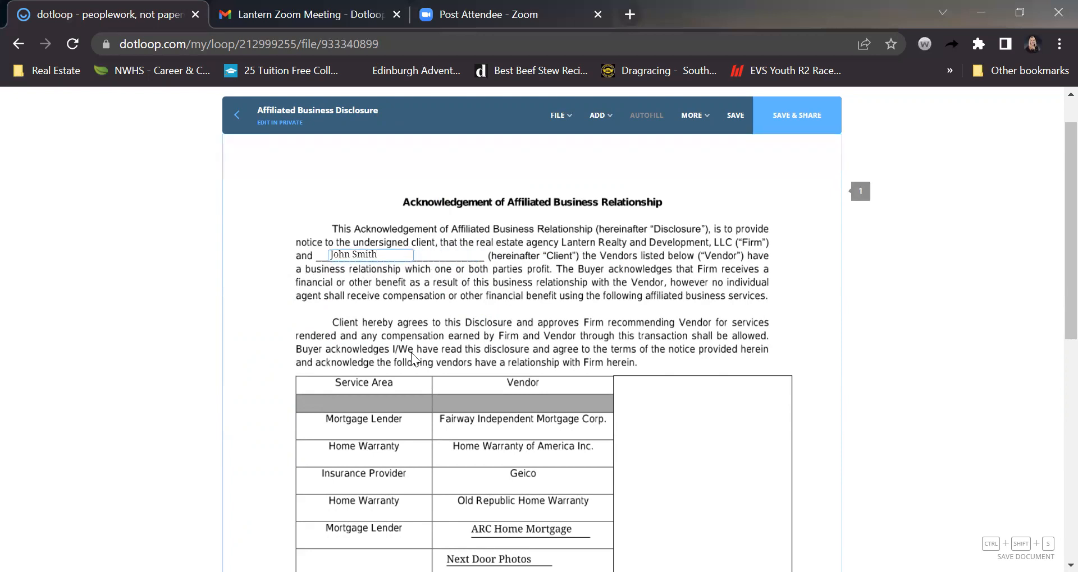
Add a text field on the client's first Name (Print) line, enter the client's full name and size the field to partly cover the line
{"action": "scroll", "coordinate": [273, 463], "scroll_direction": "down", "scroll_amount": 5}
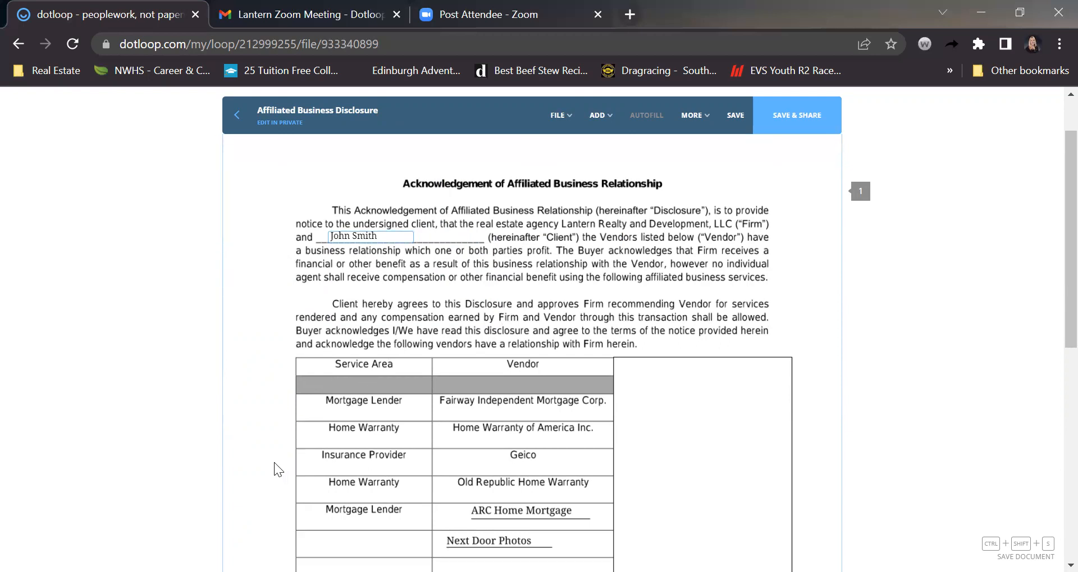
{"action": "scroll", "coordinate": [274, 463], "scroll_direction": "down", "scroll_amount": 1}
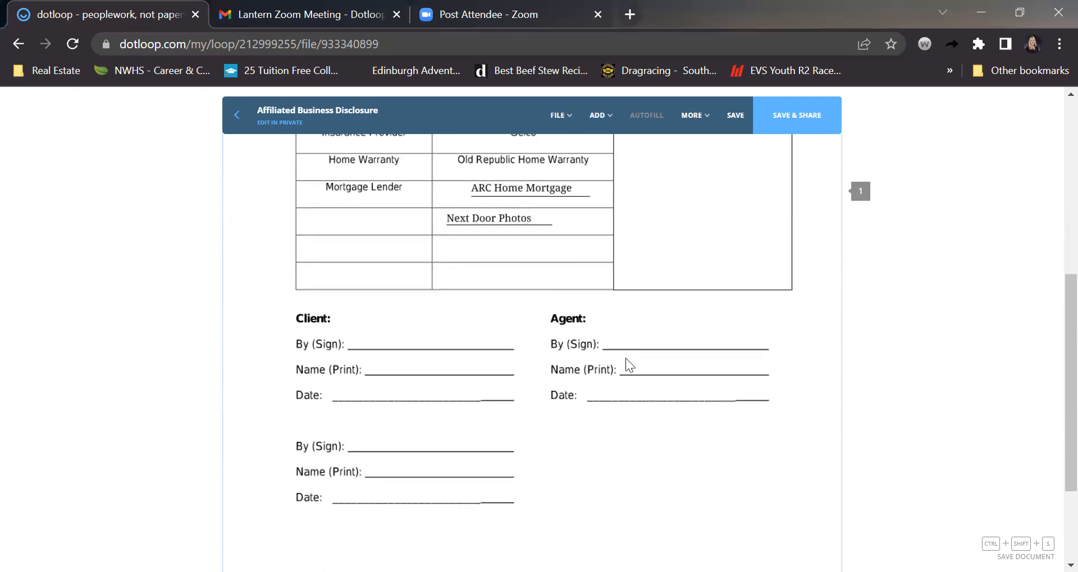
{"action": "mouse_move", "coordinate": [596, 119]}
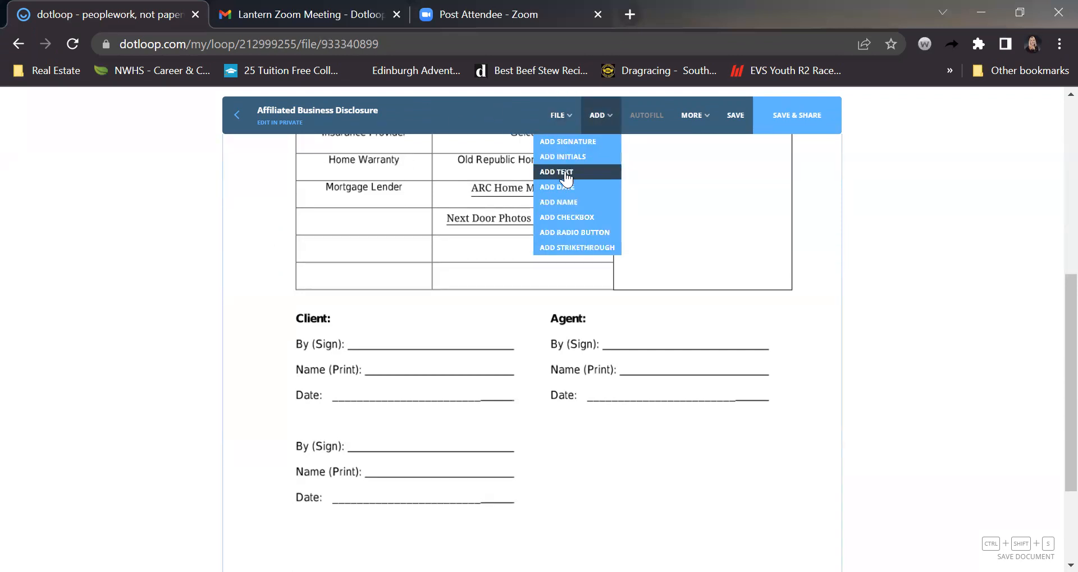
{"action": "left_click", "coordinate": [565, 173]}
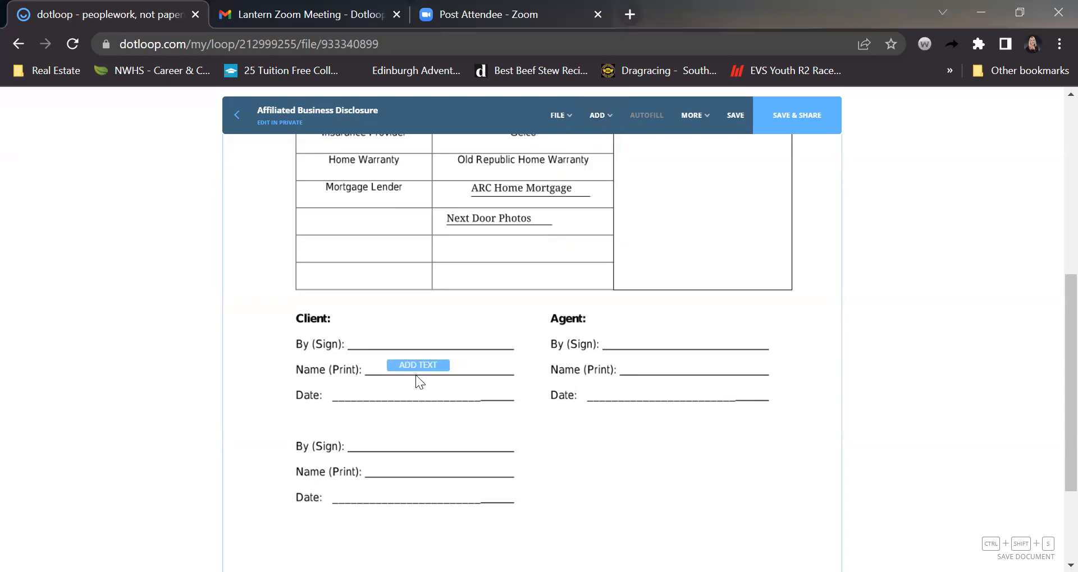
{"action": "left_click", "coordinate": [399, 375]}
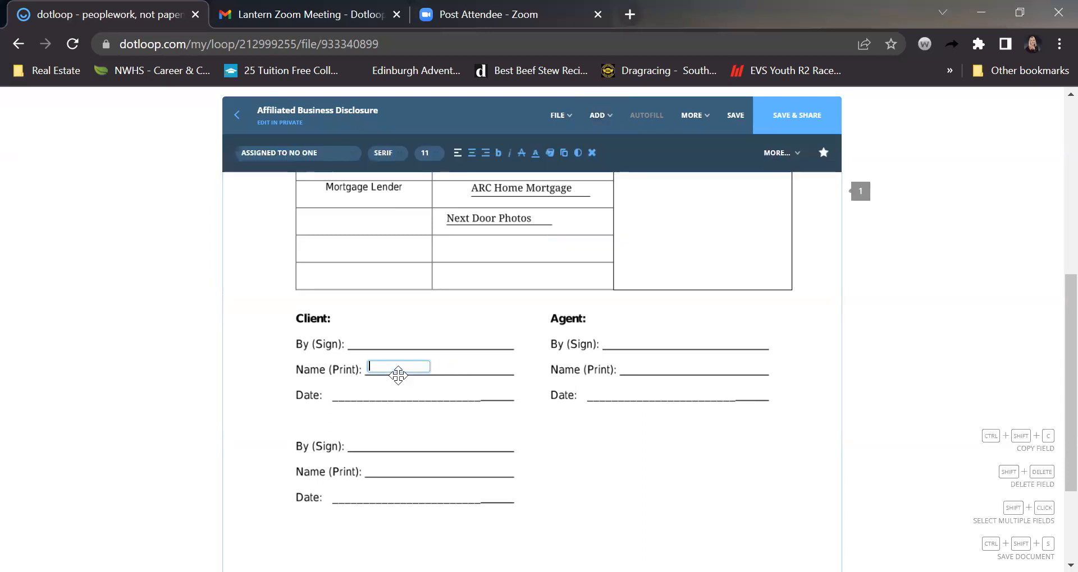
{"action": "left_click_drag", "start_coordinate": [424, 367], "coordinate": [511, 370]}
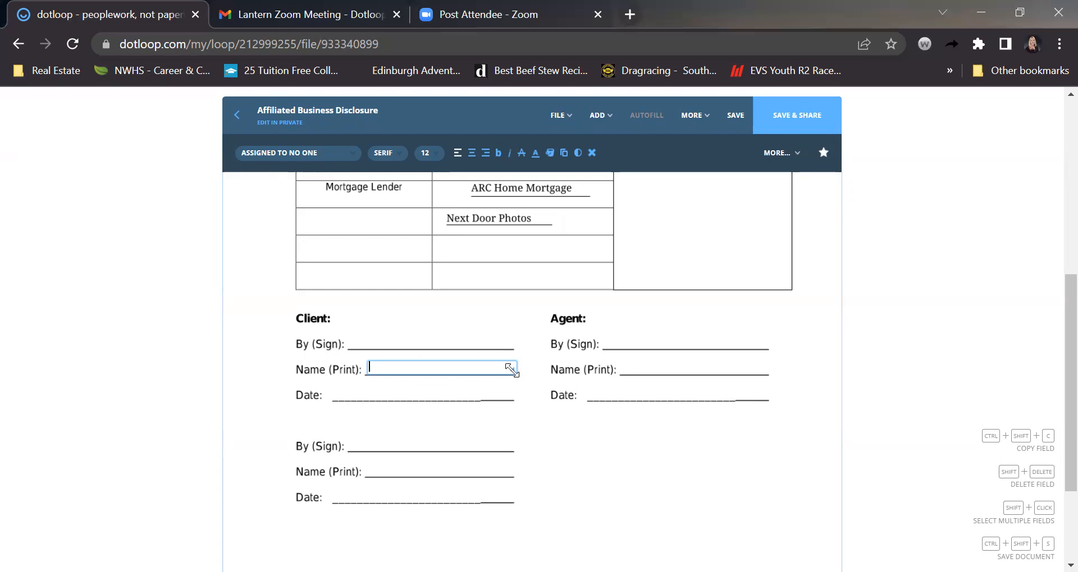
{"action": "type", "text": "John Smith"}
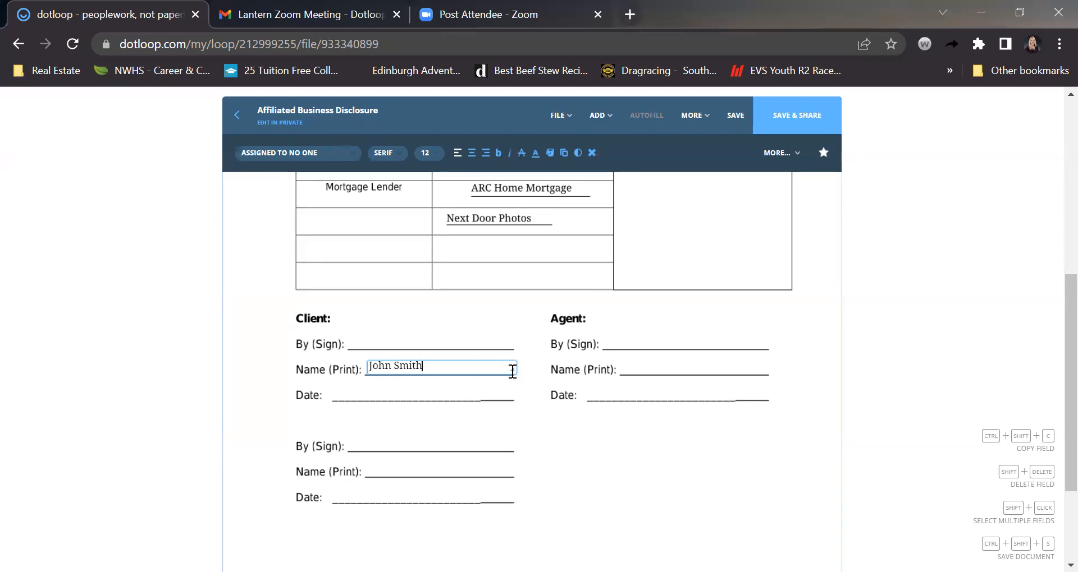
{"action": "left_click_drag", "start_coordinate": [509, 368], "coordinate": [460, 371]}
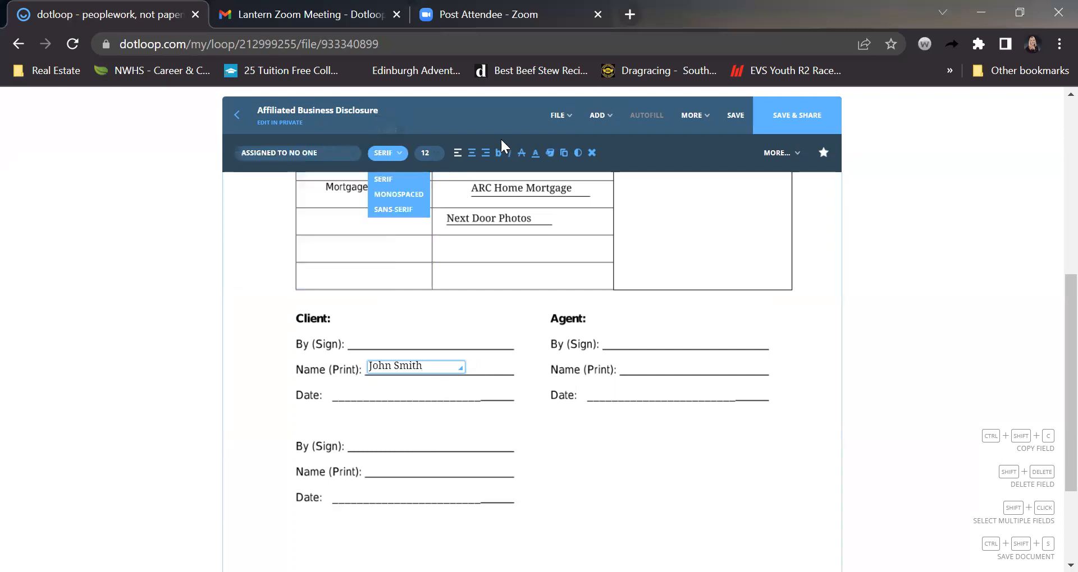
Add a signature field on the client's first By (Sign) line and narrow it to the line's width
{"action": "mouse_move", "coordinate": [601, 116]}
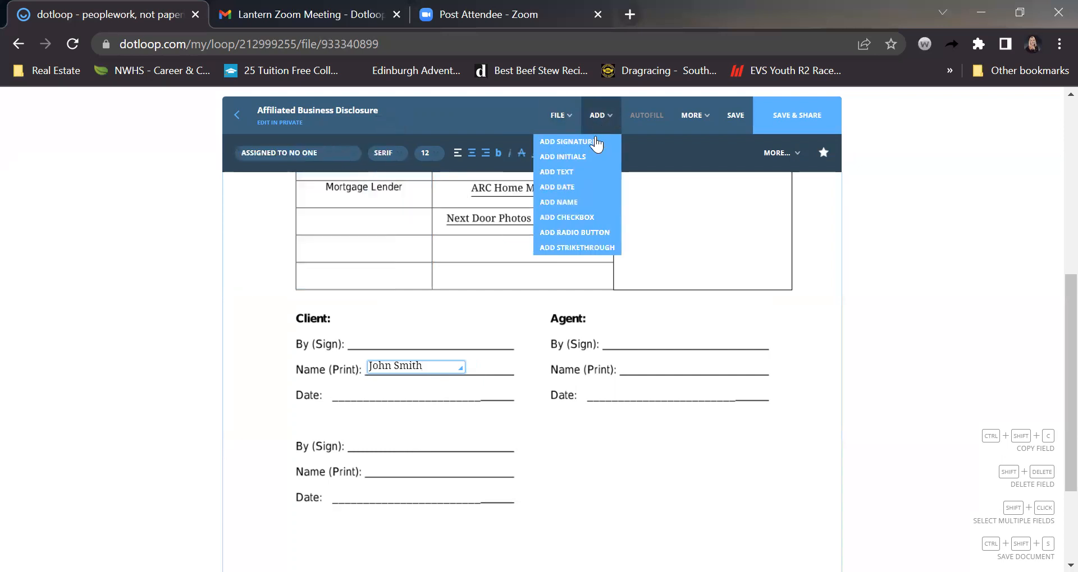
{"action": "left_click", "coordinate": [593, 144]}
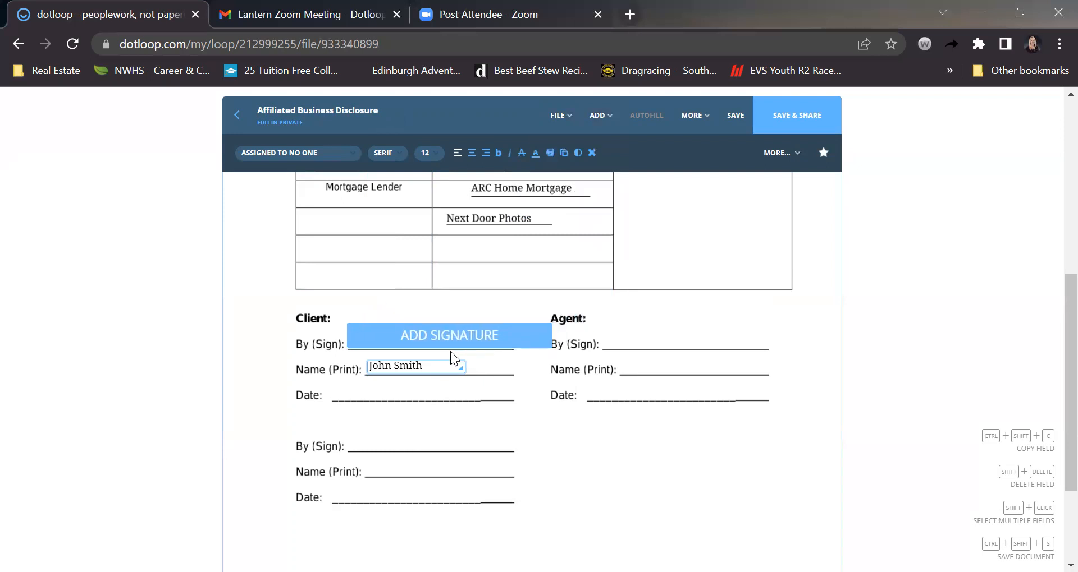
{"action": "left_click", "coordinate": [450, 351]}
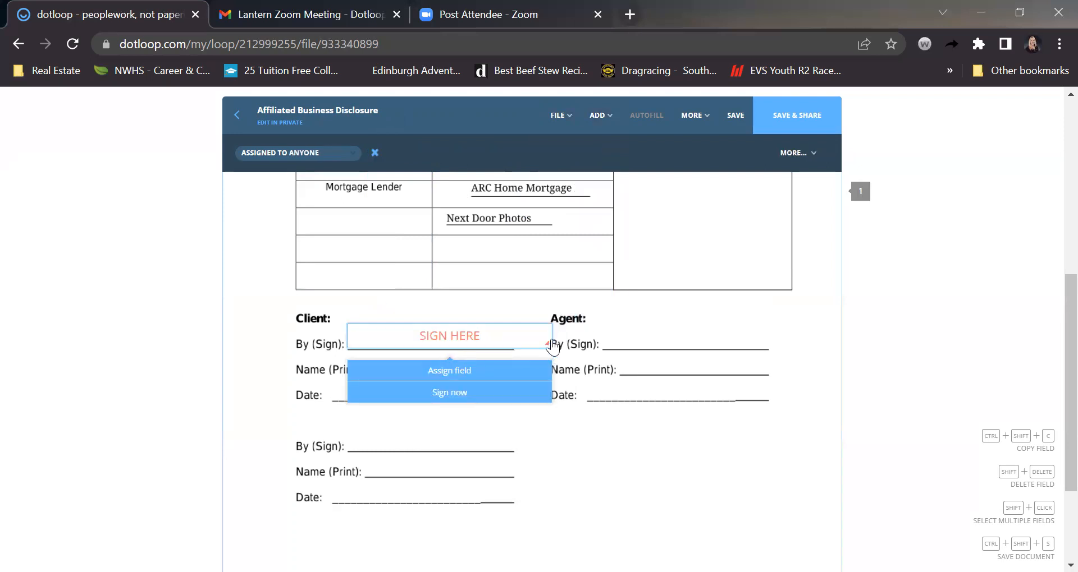
{"action": "left_click_drag", "start_coordinate": [544, 338], "coordinate": [512, 344]}
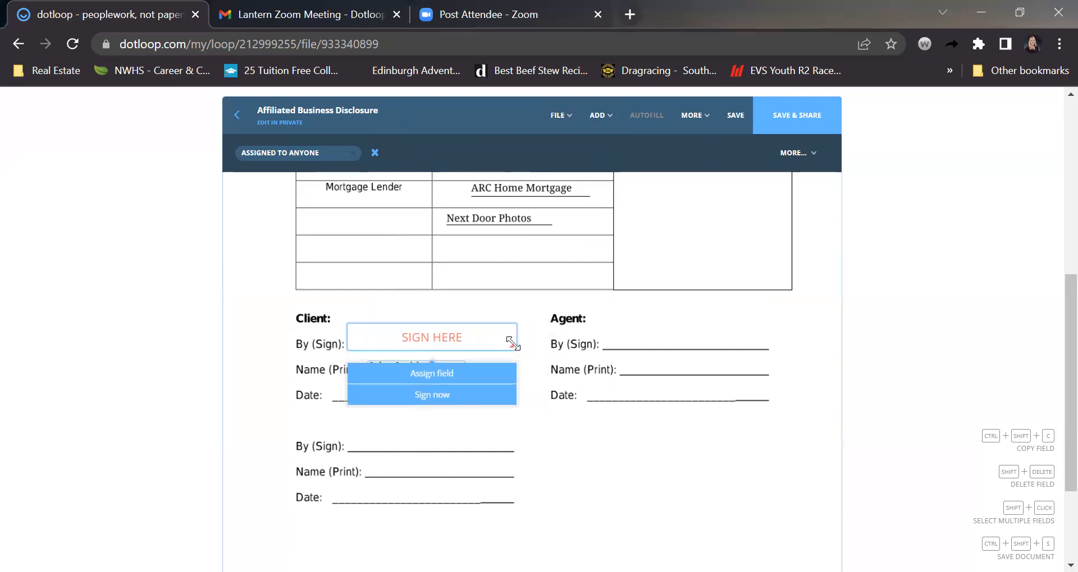
Move the signature field aside to the client's Date line, and place it back on the first By (Sign) line
{"action": "left_click_drag", "start_coordinate": [377, 315], "coordinate": [113, 373]}
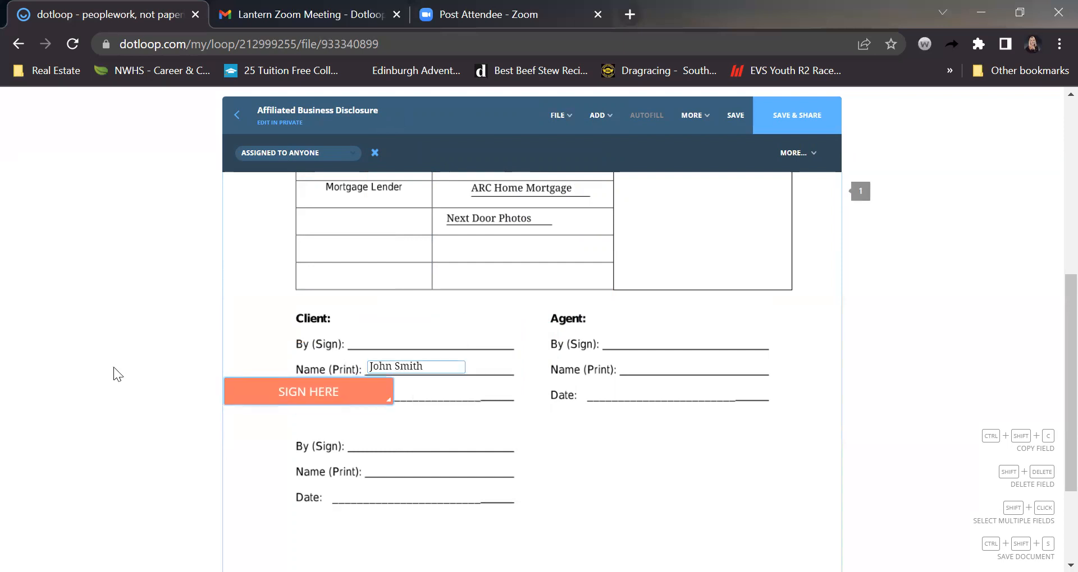
{"action": "left_click", "coordinate": [599, 115]}
{"action": "right_click", "coordinate": [457, 423]}
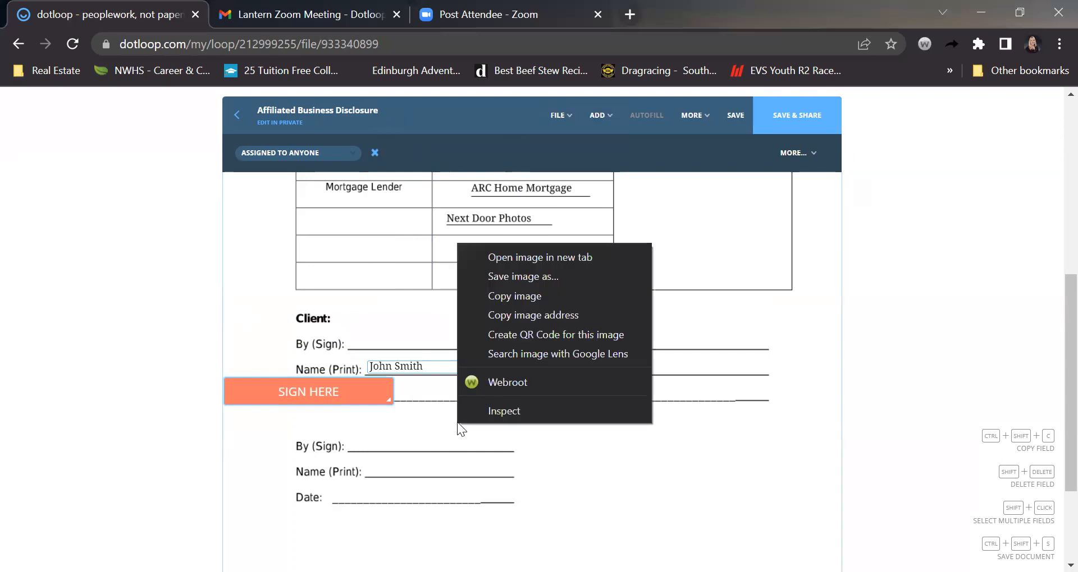
{"action": "left_click", "coordinate": [448, 453]}
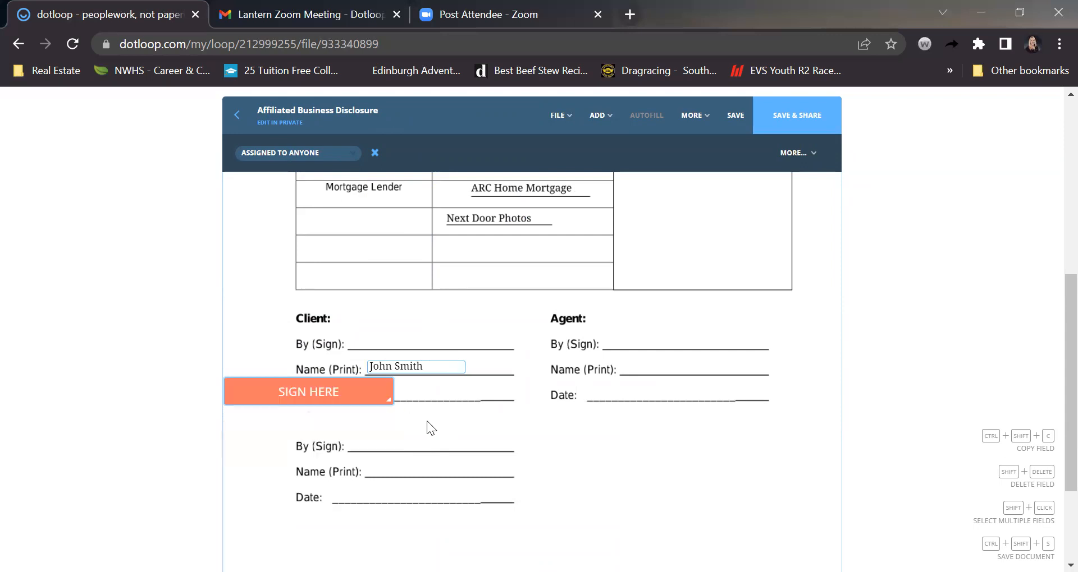
{"action": "mouse_move", "coordinate": [264, 406]}
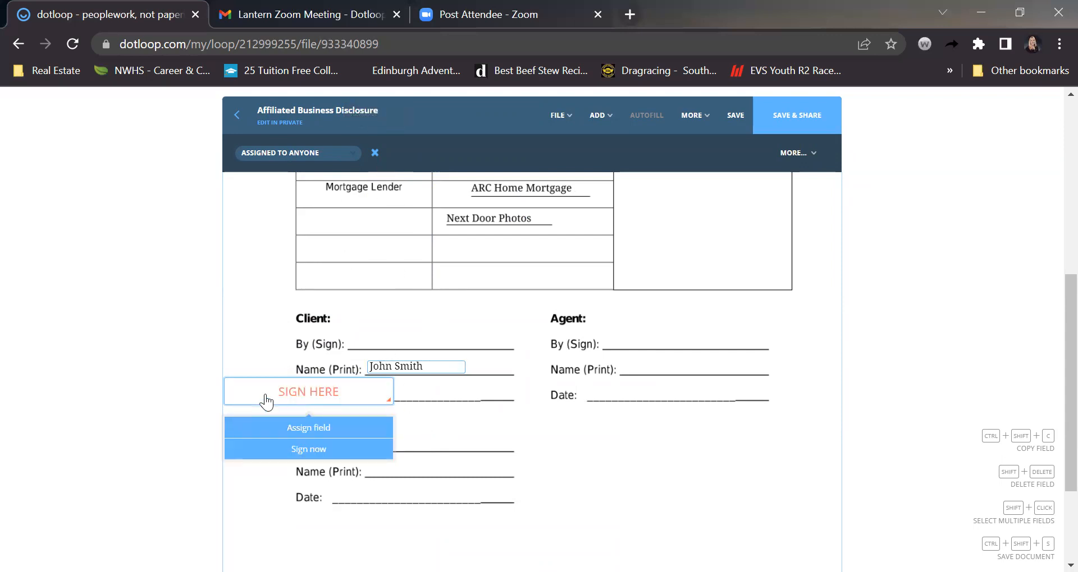
{"action": "left_click", "coordinate": [443, 368]}
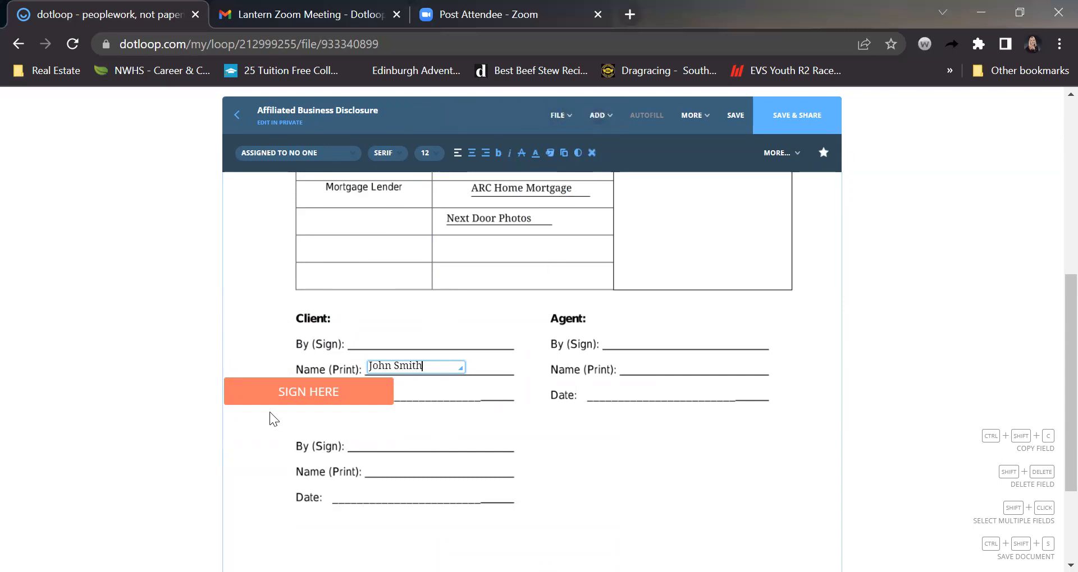
{"action": "left_click", "coordinate": [257, 395]}
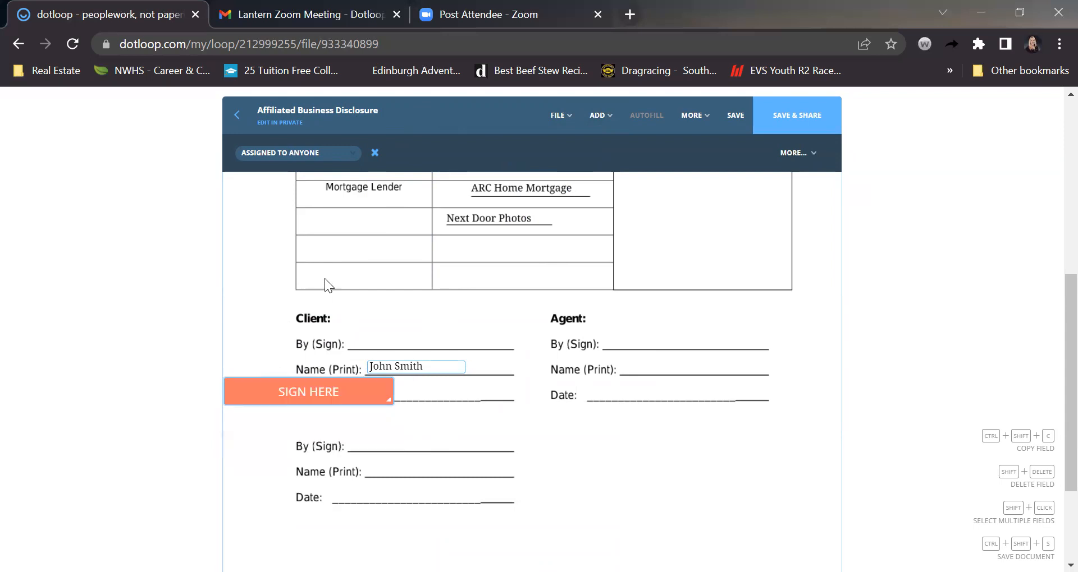
{"action": "mouse_move", "coordinate": [243, 383]}
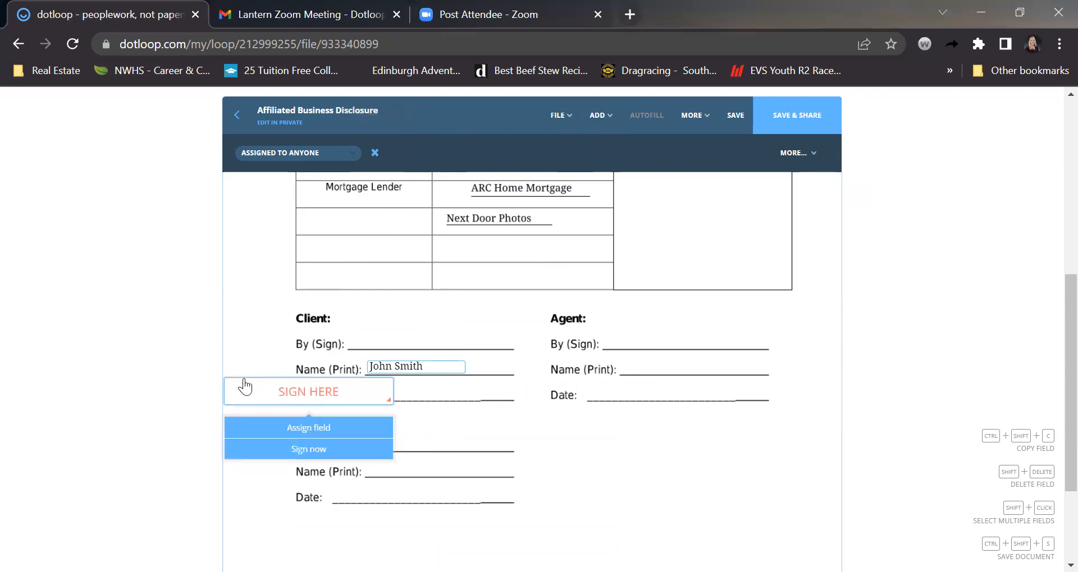
{"action": "mouse_move", "coordinate": [243, 383]}
{"action": "left_mouse_down"}
{"action": "mouse_move", "coordinate": [276, 384]}
{"action": "mouse_move", "coordinate": [385, 322]}
{"action": "mouse_move", "coordinate": [361, 316]}
{"action": "left_mouse_up"}
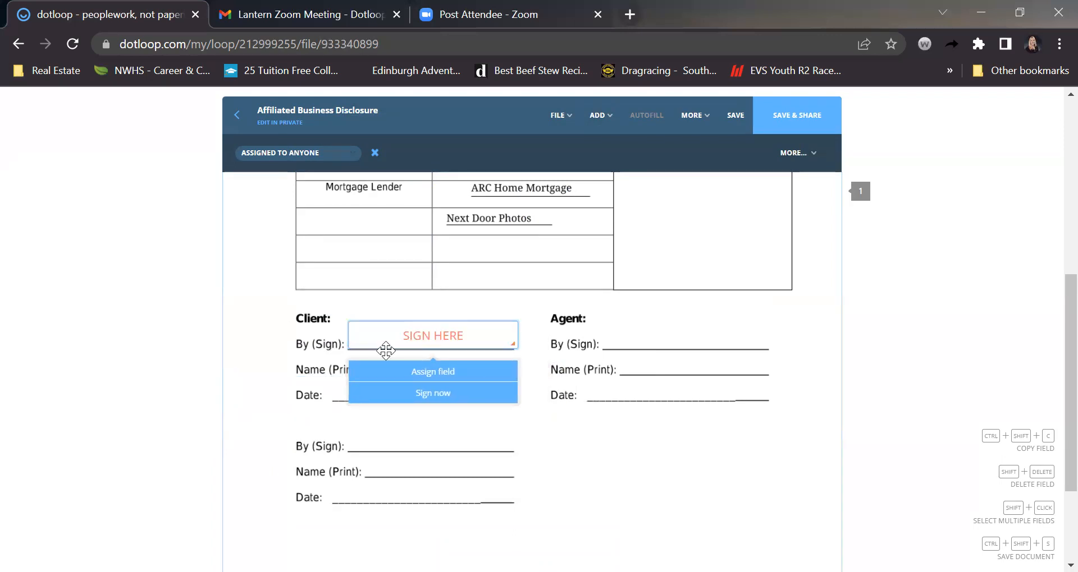
Assign the signature field on the client's By (Sign) line to the buyer
{"action": "left_click", "coordinate": [423, 379]}
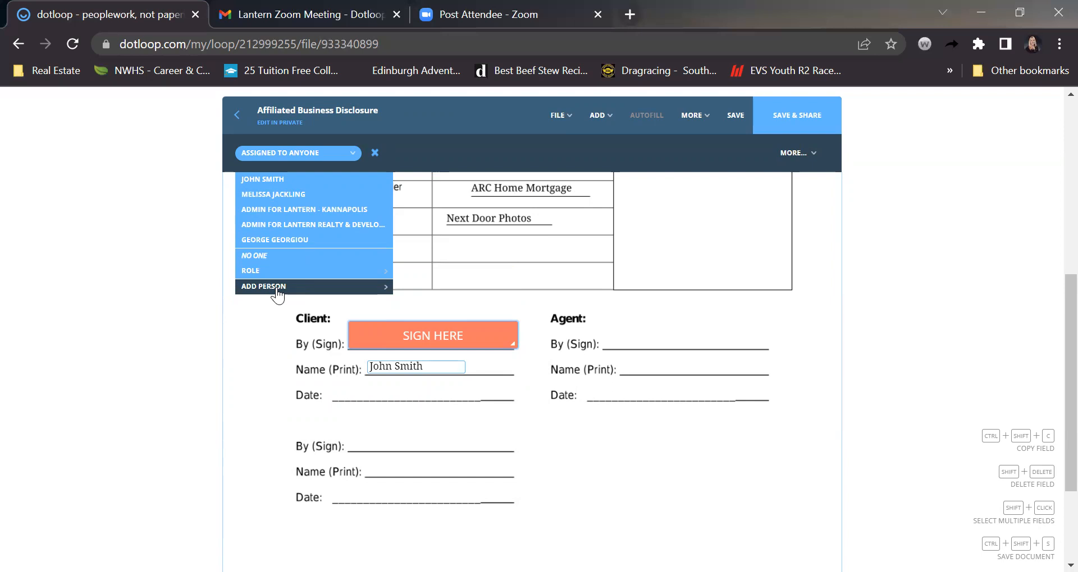
{"action": "left_click", "coordinate": [275, 180]}
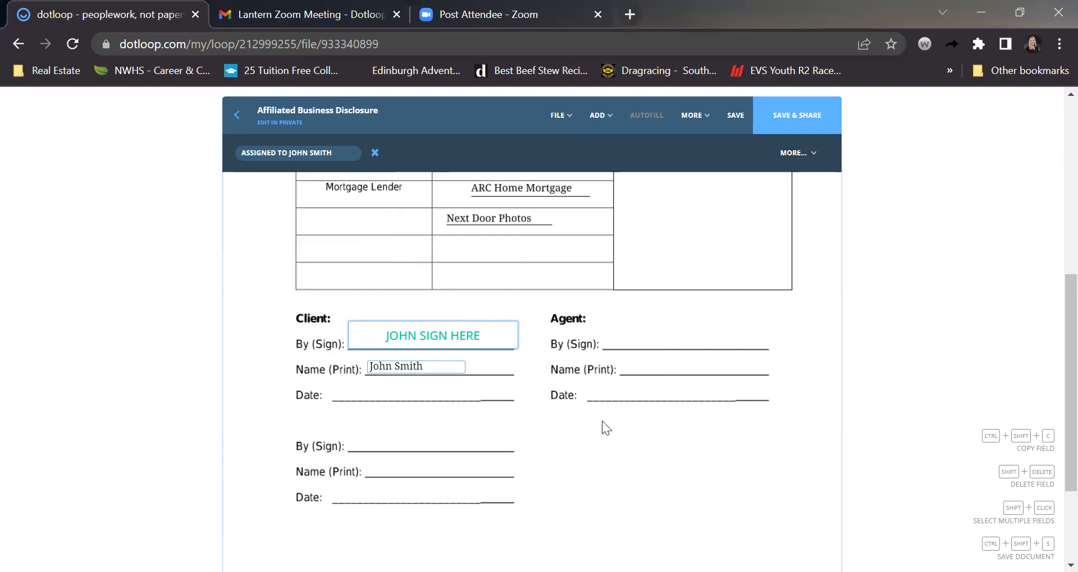
{"action": "scroll", "coordinate": [610, 436], "scroll_direction": "down", "scroll_amount": 3}
{"action": "scroll", "coordinate": [611, 436], "scroll_direction": "up", "scroll_amount": 3}
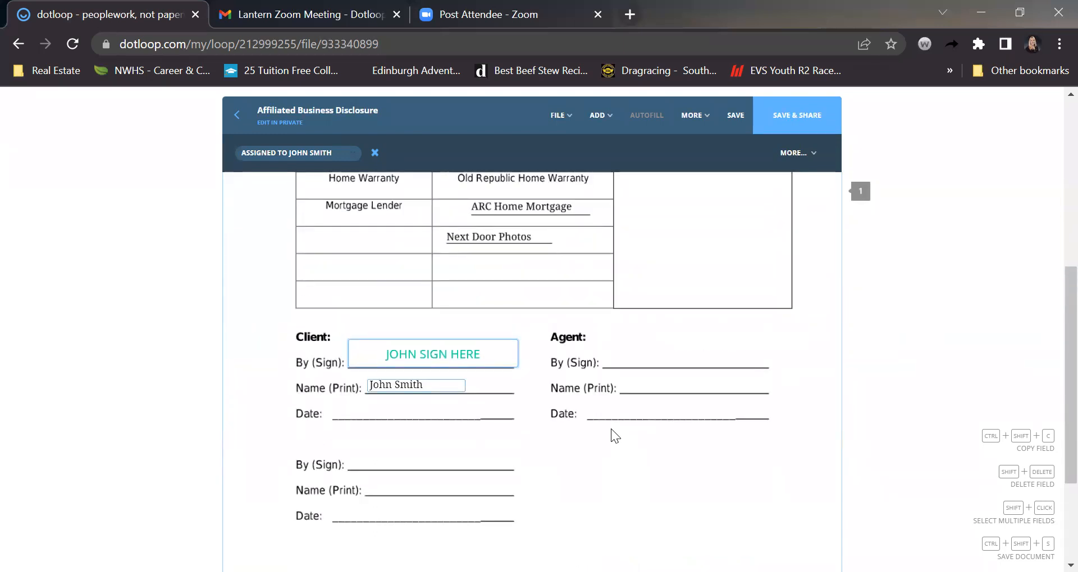
{"action": "scroll", "coordinate": [628, 324], "scroll_direction": "up", "scroll_amount": 1}
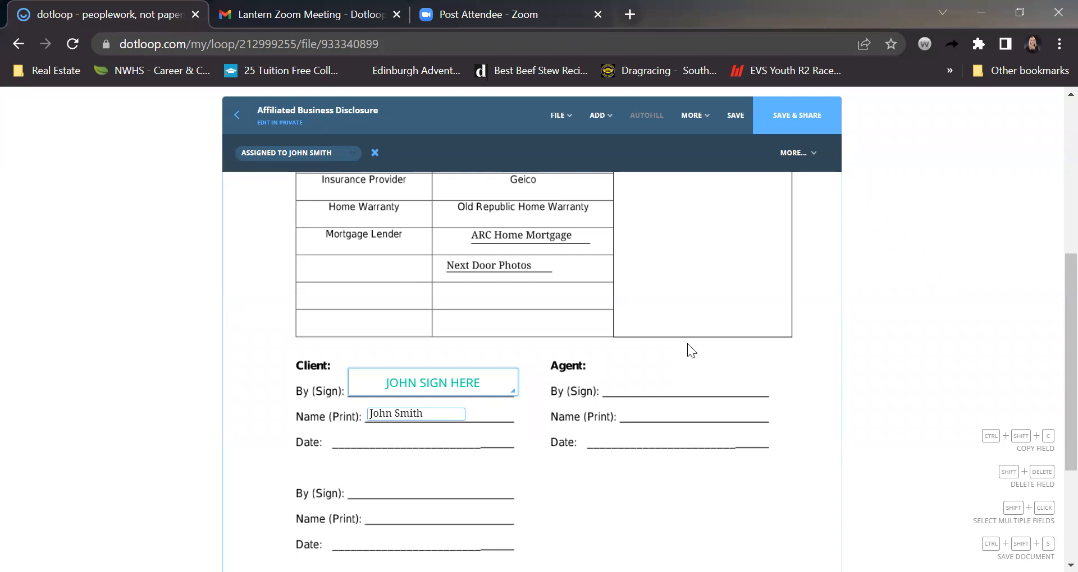
Save the Affiliated Business Disclosure and return to the loop without sharing the document
{"action": "left_click", "coordinate": [735, 117]}
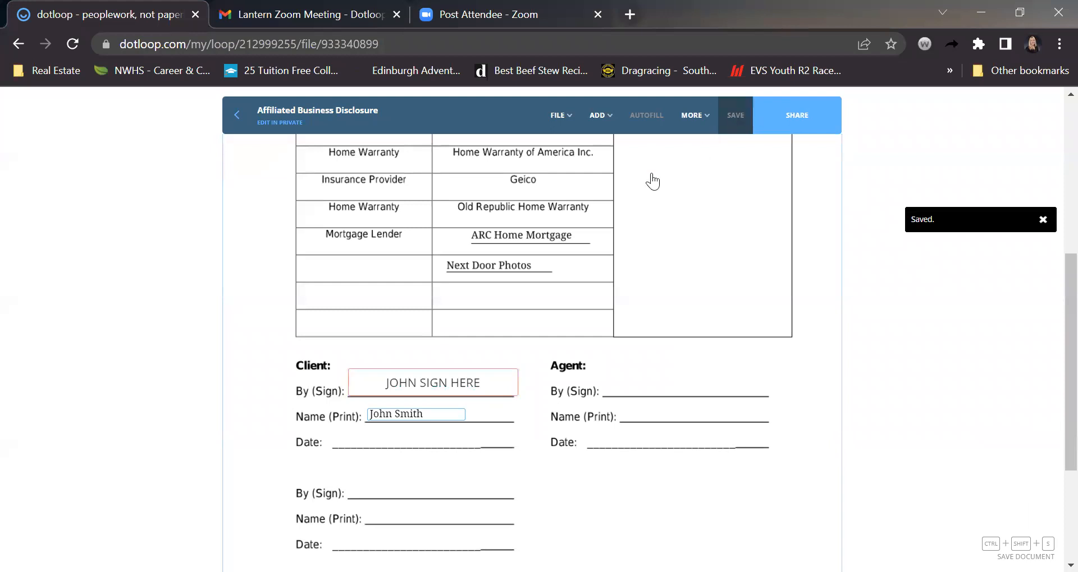
{"action": "left_click", "coordinate": [240, 119]}
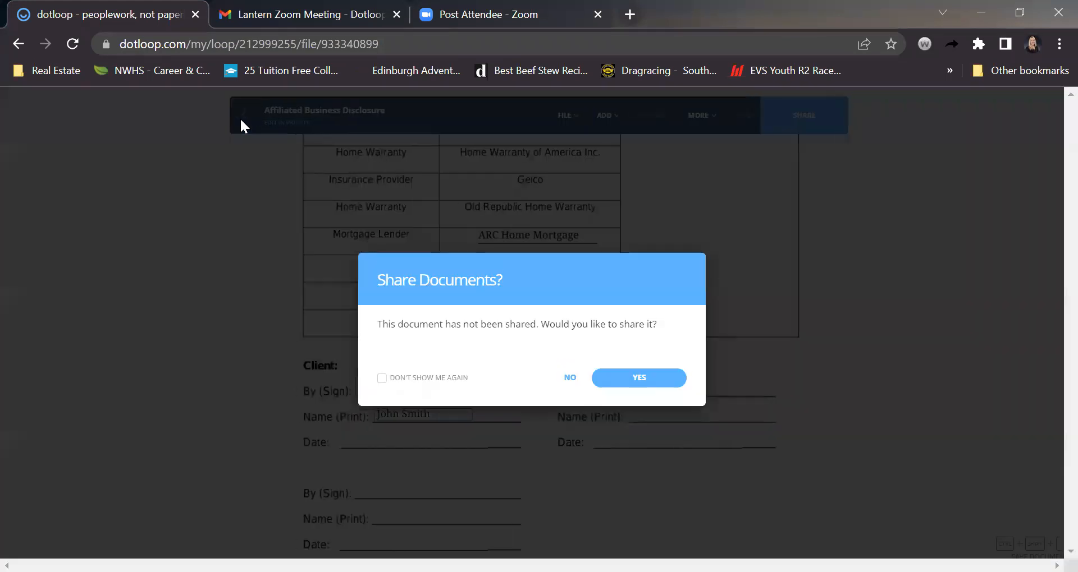
{"action": "left_click", "coordinate": [568, 382]}
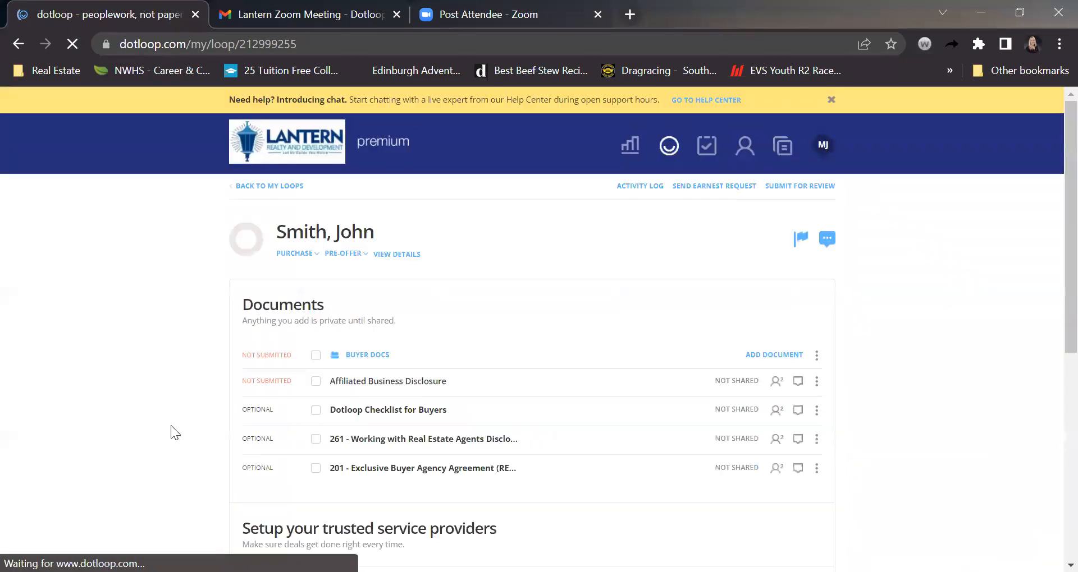
Open the 261 - Working with Real Estate Agents Disclosure document from the Buyer Docs folder
{"action": "scroll", "coordinate": [171, 430], "scroll_direction": "down", "scroll_amount": 4}
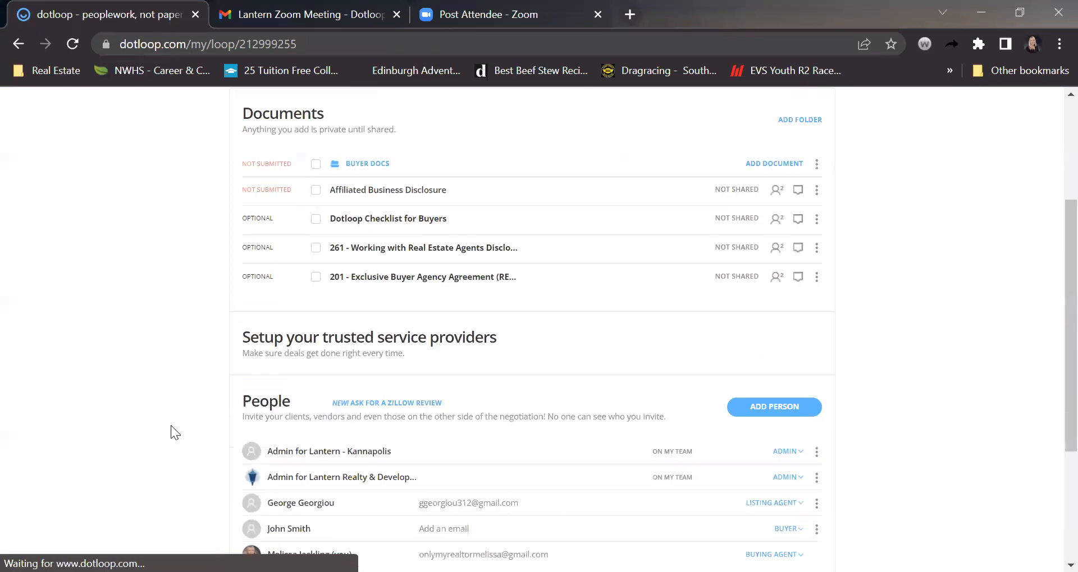
{"action": "left_click", "coordinate": [387, 245]}
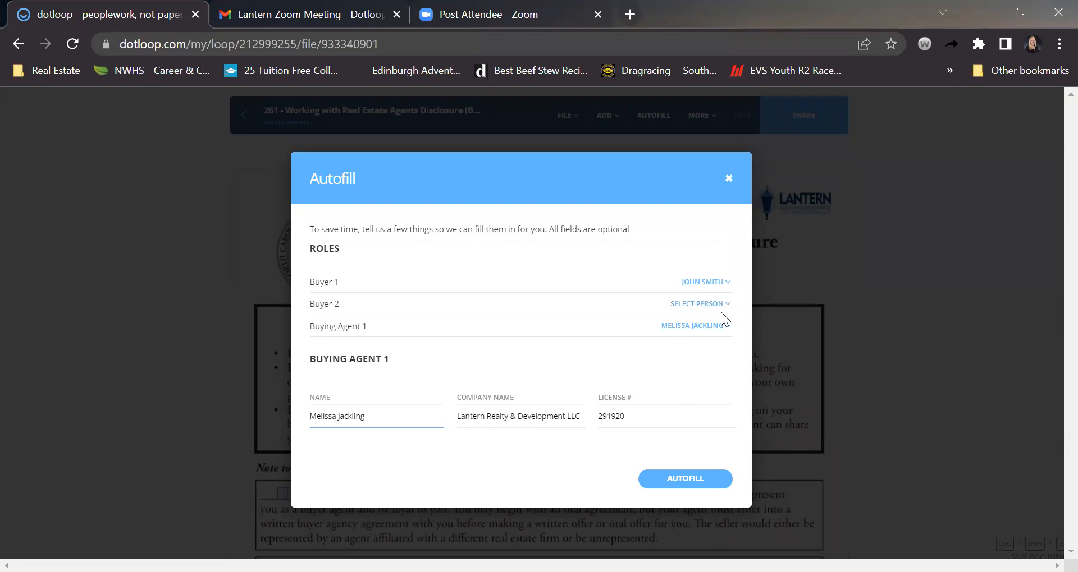
Autofill the disclosure with the Buyer 1 and Buying Agent 1 details, leaving Buyer 2 without a selected person
{"action": "left_click", "coordinate": [726, 306]}
{"action": "left_click", "coordinate": [710, 309]}
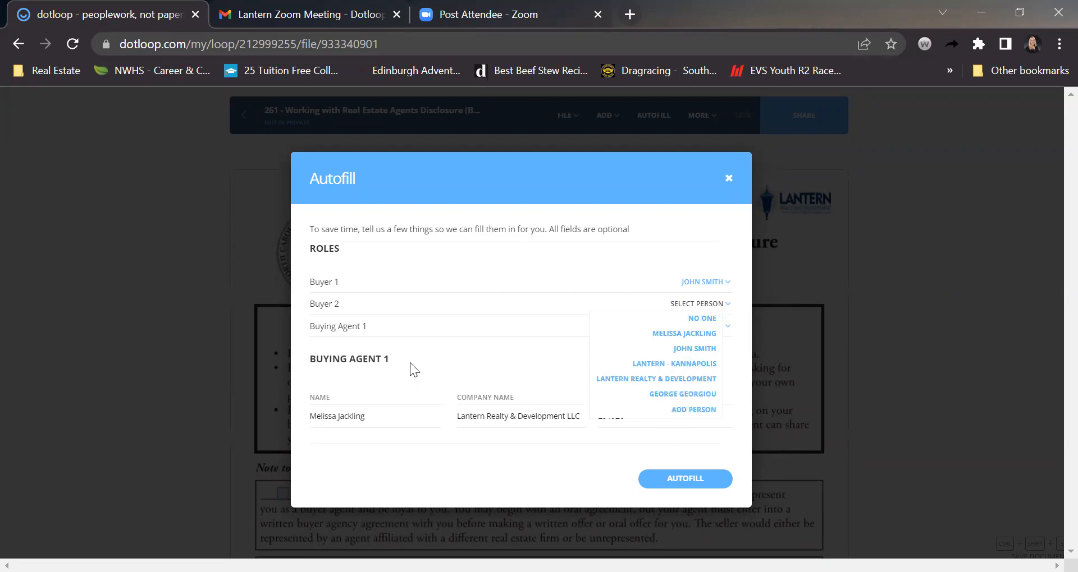
{"action": "left_click", "coordinate": [424, 354]}
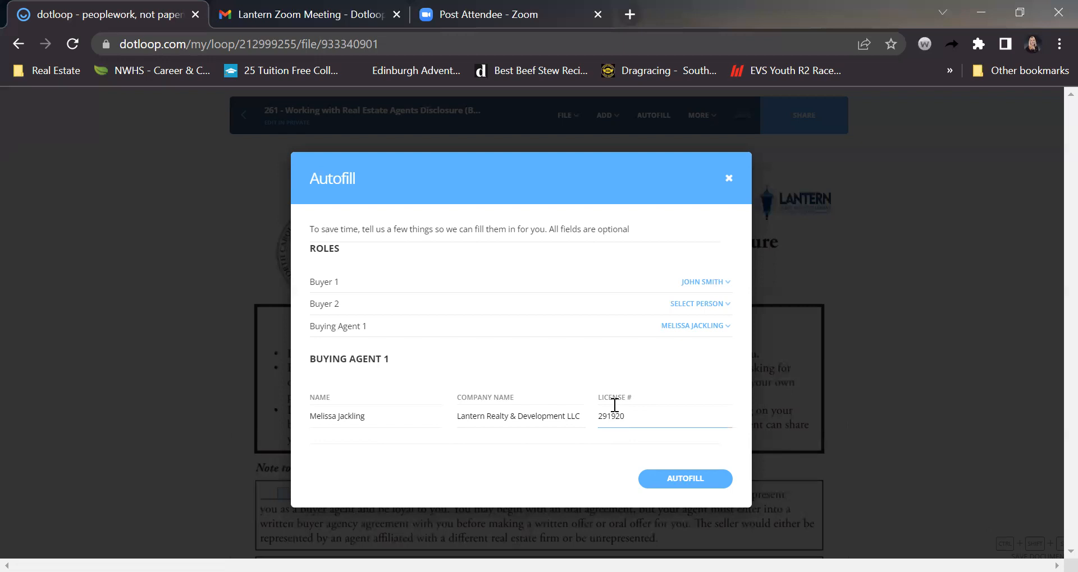
{"action": "left_click", "coordinate": [660, 483]}
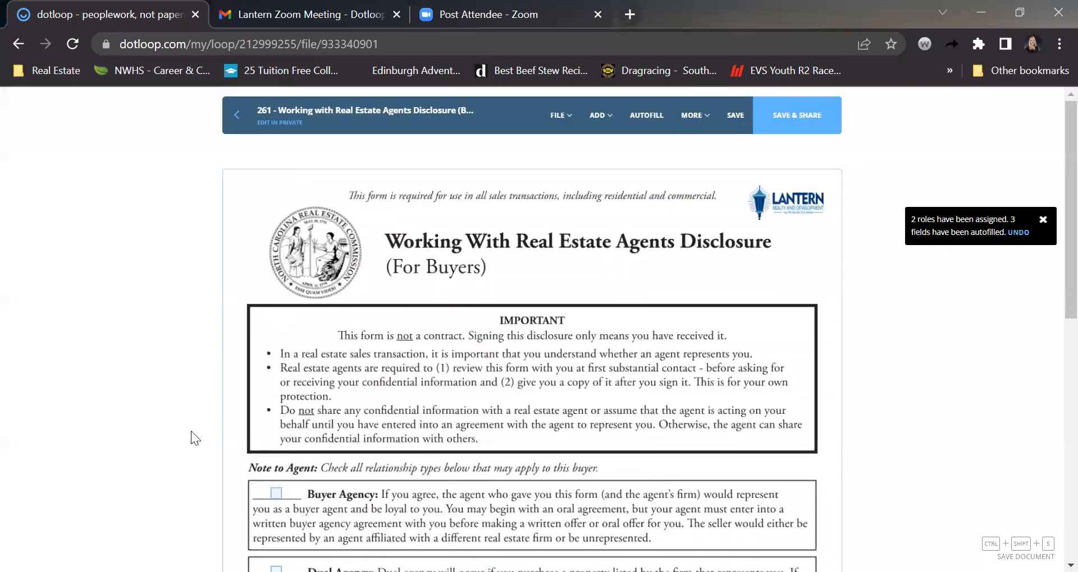
Check the Buyer Agency and Dual Agency boxes under Note to Agent
{"action": "scroll", "coordinate": [191, 431], "scroll_direction": "down", "scroll_amount": 3}
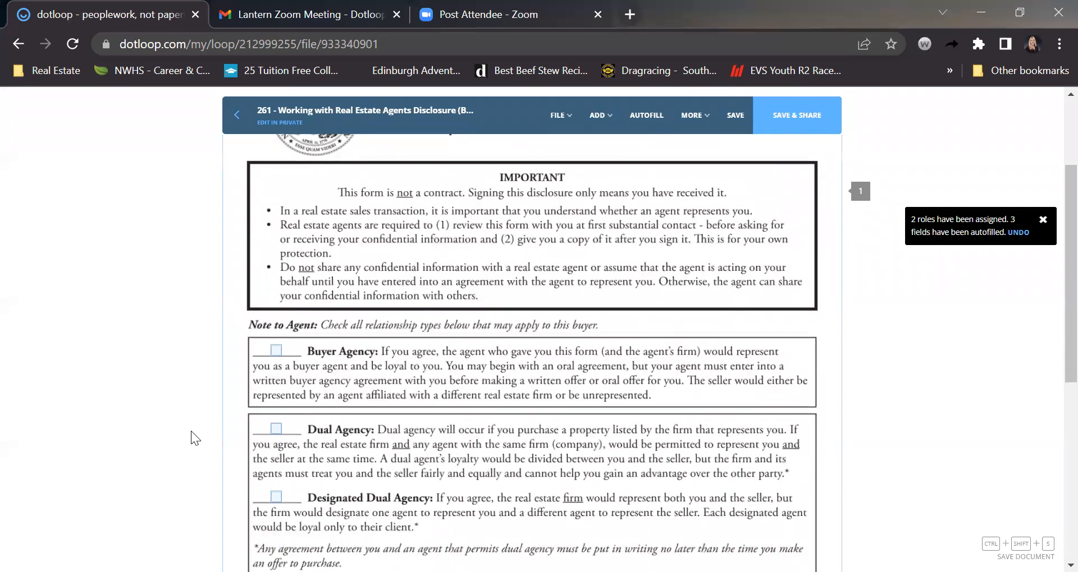
{"action": "scroll", "coordinate": [604, 329], "scroll_direction": "up", "scroll_amount": 1}
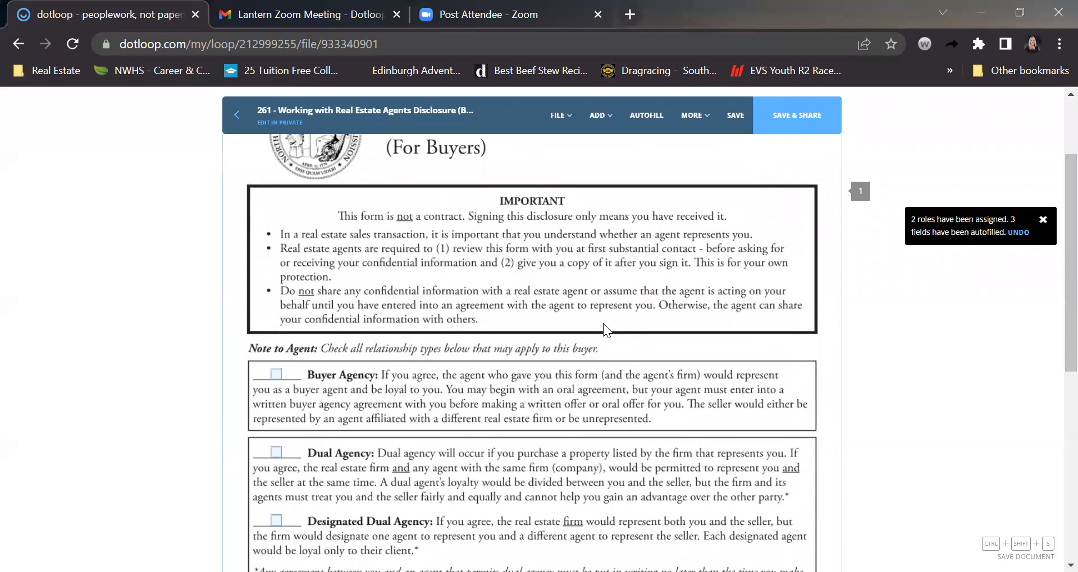
{"action": "scroll", "coordinate": [604, 329], "scroll_direction": "up", "scroll_amount": 2}
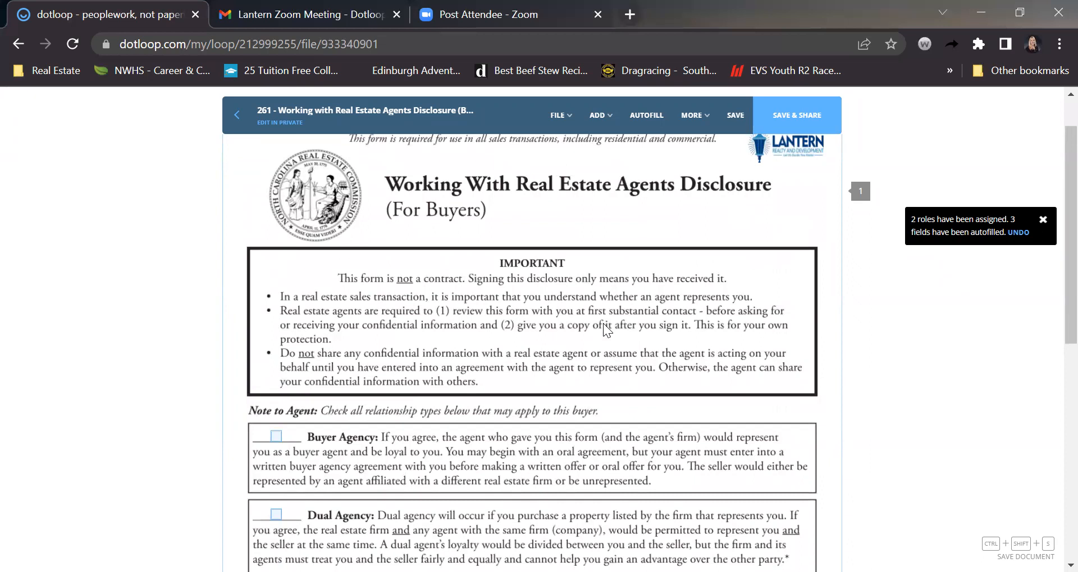
{"action": "scroll", "coordinate": [604, 325], "scroll_direction": "down", "scroll_amount": 1}
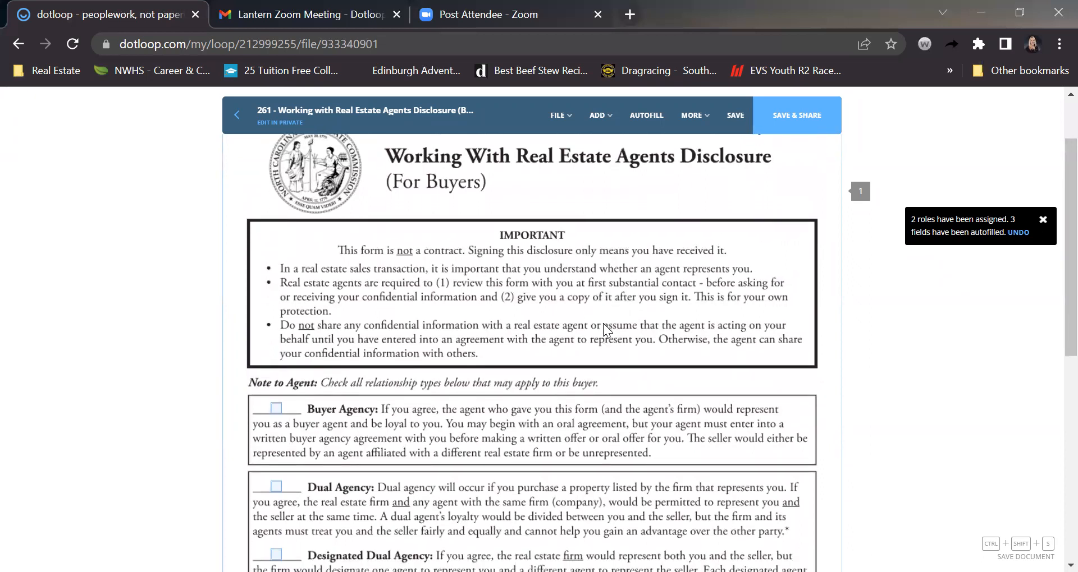
{"action": "scroll", "coordinate": [603, 323], "scroll_direction": "down", "scroll_amount": 1}
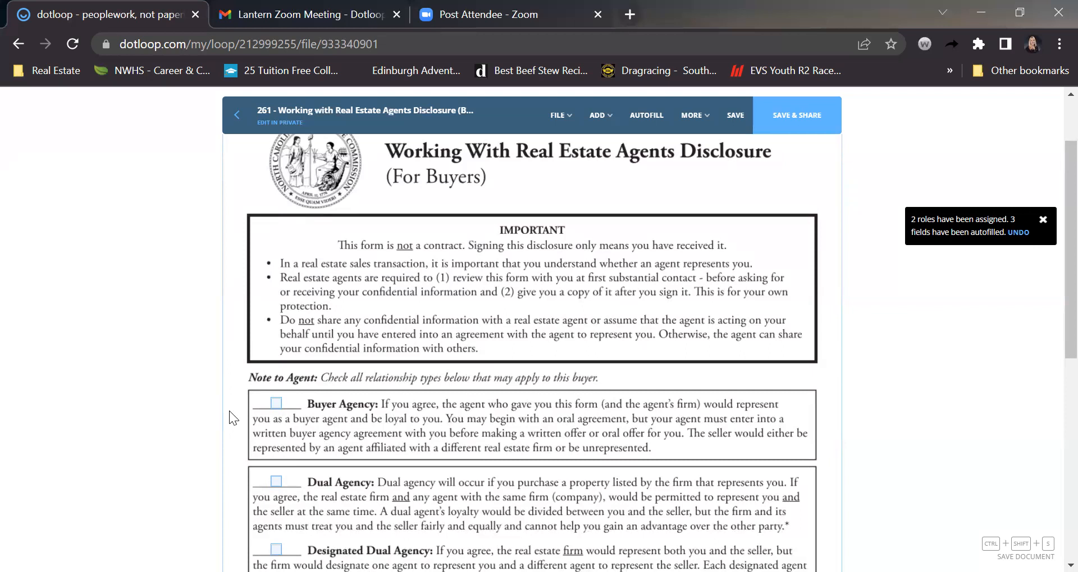
{"action": "scroll", "coordinate": [478, 394], "scroll_direction": "down", "scroll_amount": 3}
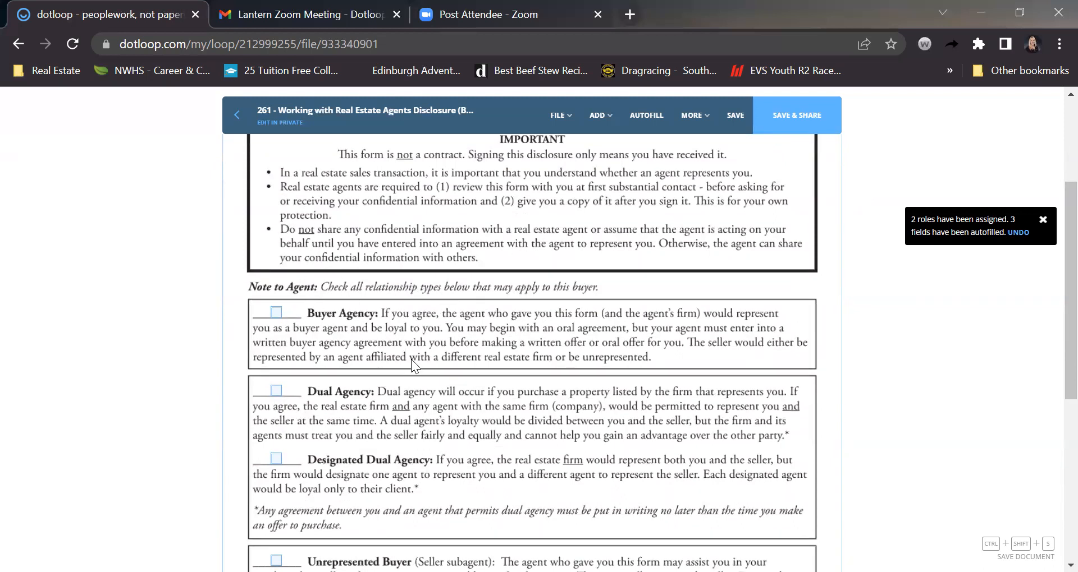
{"action": "scroll", "coordinate": [467, 349], "scroll_direction": "down", "scroll_amount": 1}
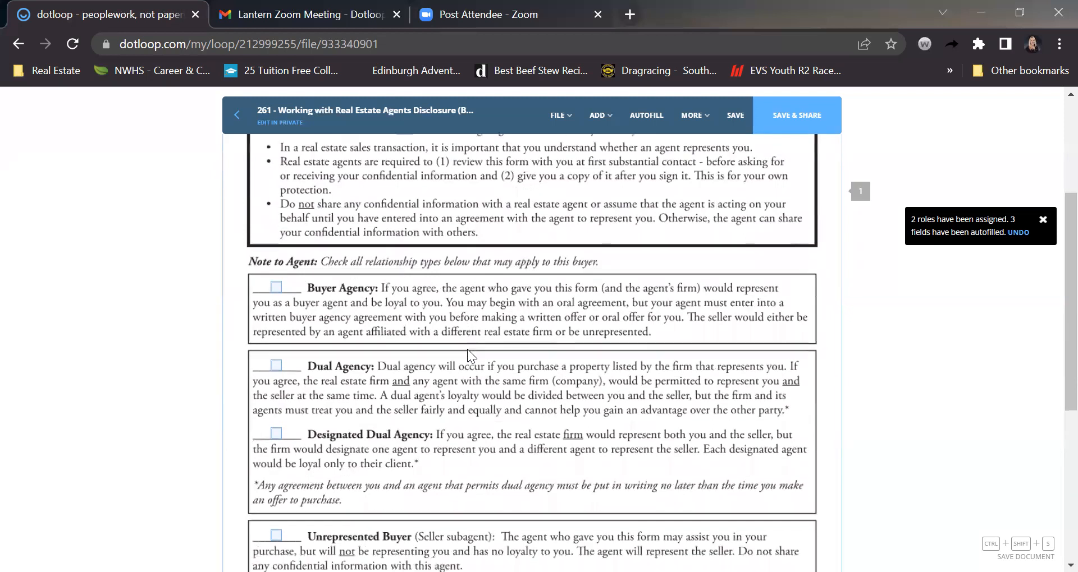
{"action": "scroll", "coordinate": [467, 349], "scroll_direction": "down", "scroll_amount": 1}
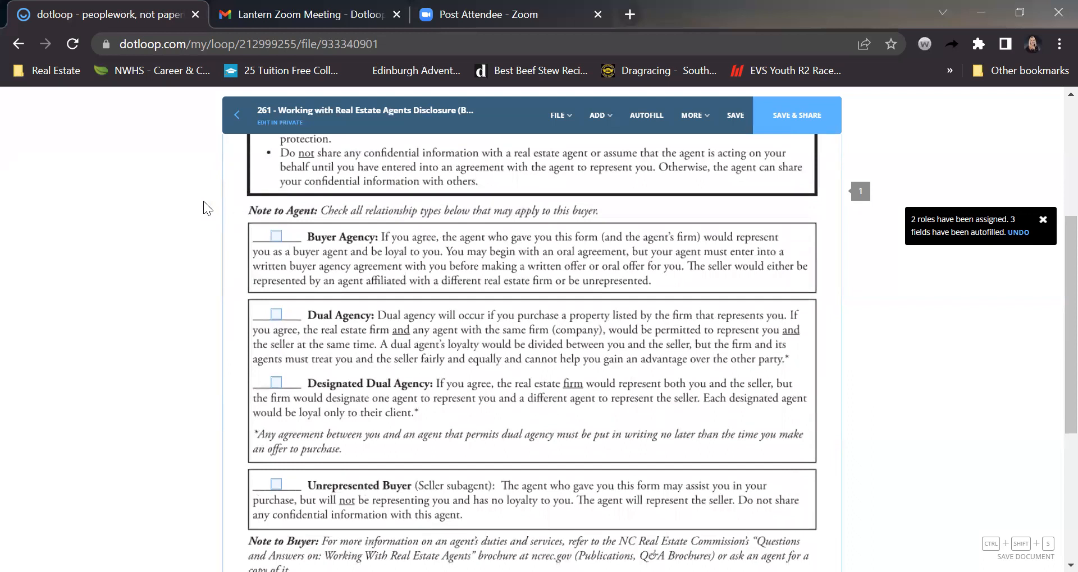
{"action": "left_click", "coordinate": [275, 237]}
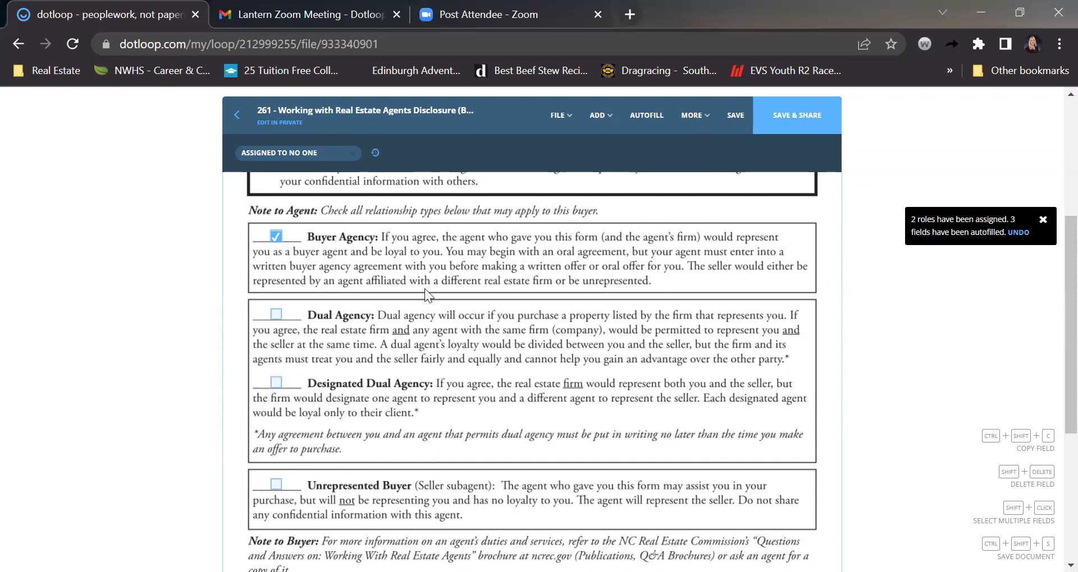
{"action": "left_click", "coordinate": [278, 315]}
Check the Designated Dual Agency box, leaving Unrepresented Buyer unchecked
{"action": "scroll", "coordinate": [496, 365], "scroll_direction": "down", "scroll_amount": 2}
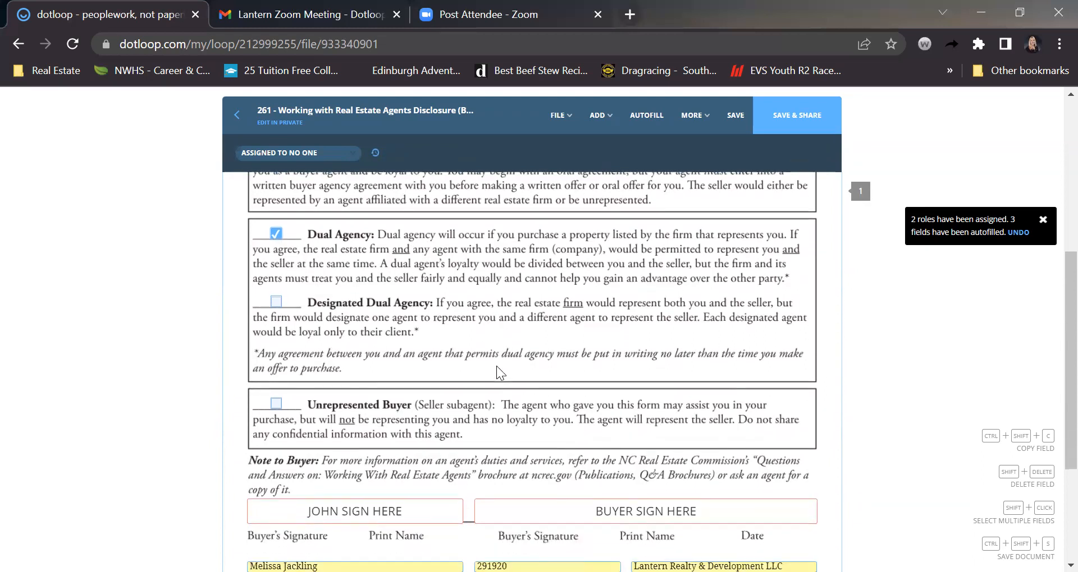
{"action": "scroll", "coordinate": [504, 323], "scroll_direction": "up", "scroll_amount": 1}
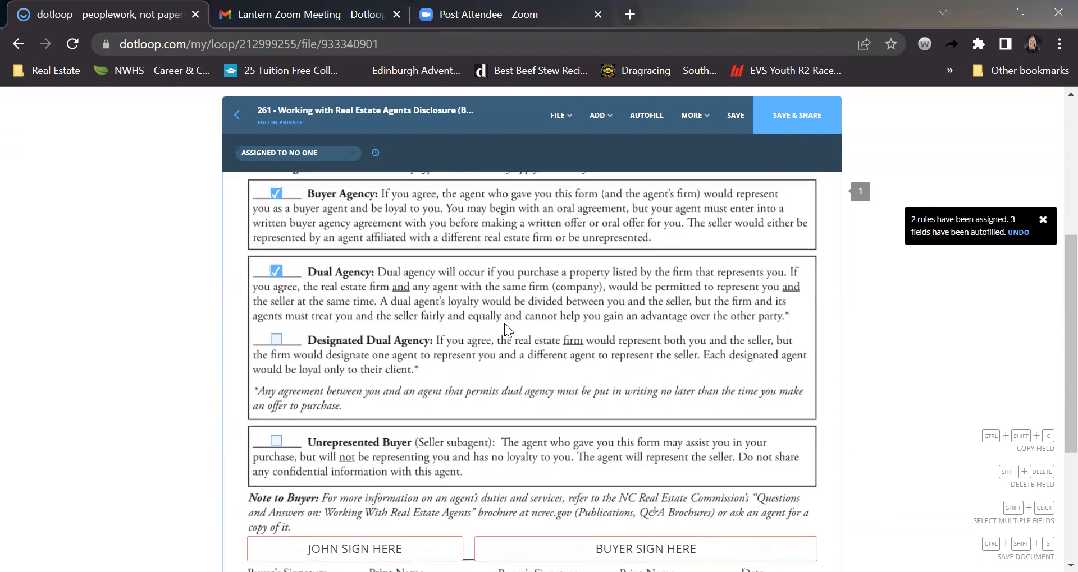
{"action": "scroll", "coordinate": [504, 323], "scroll_direction": "up", "scroll_amount": 1}
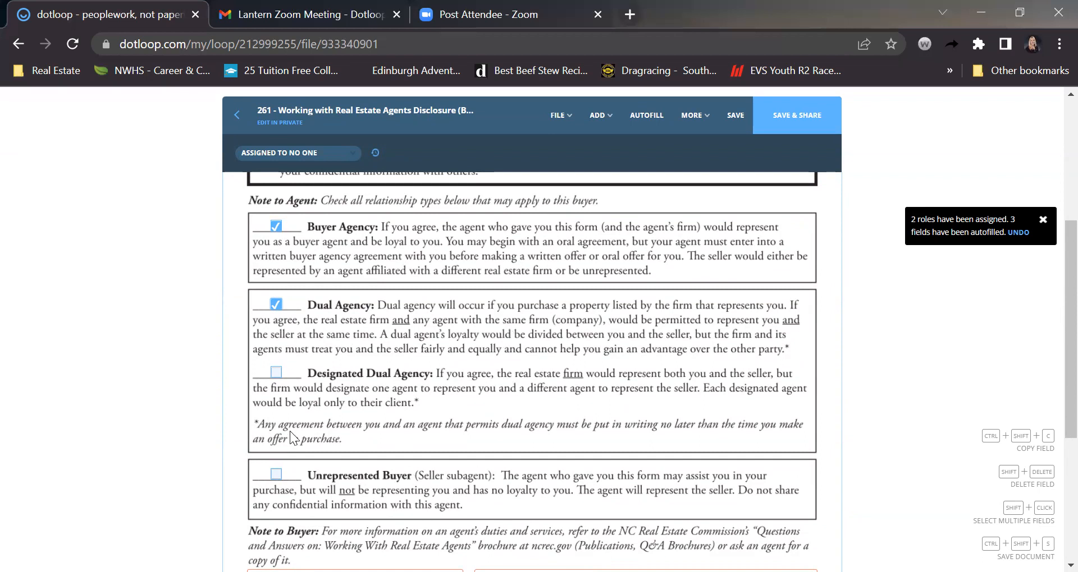
{"action": "left_click", "coordinate": [276, 373]}
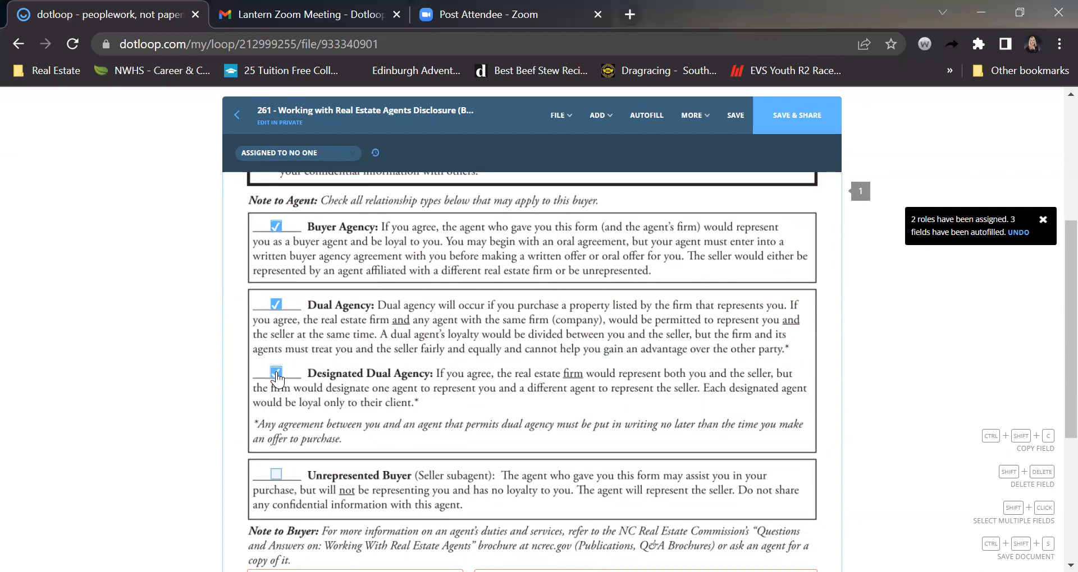
Review the agency relationship choices, the Unrepresented Buyer section and the filled agent details of the disclosure
{"action": "scroll", "coordinate": [387, 343], "scroll_direction": "down", "scroll_amount": 3}
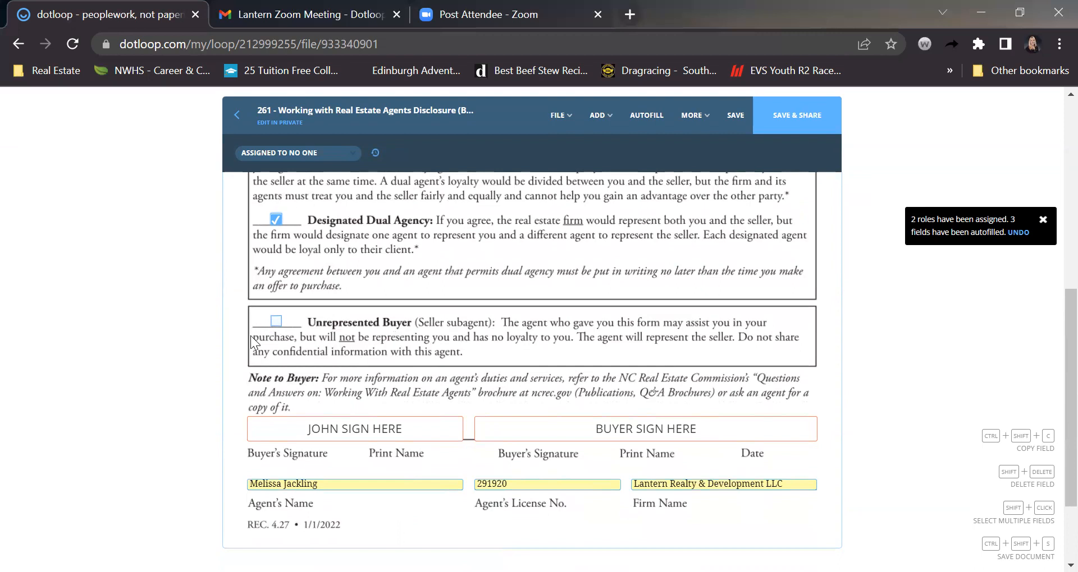
{"action": "scroll", "coordinate": [250, 336], "scroll_direction": "up", "scroll_amount": 1}
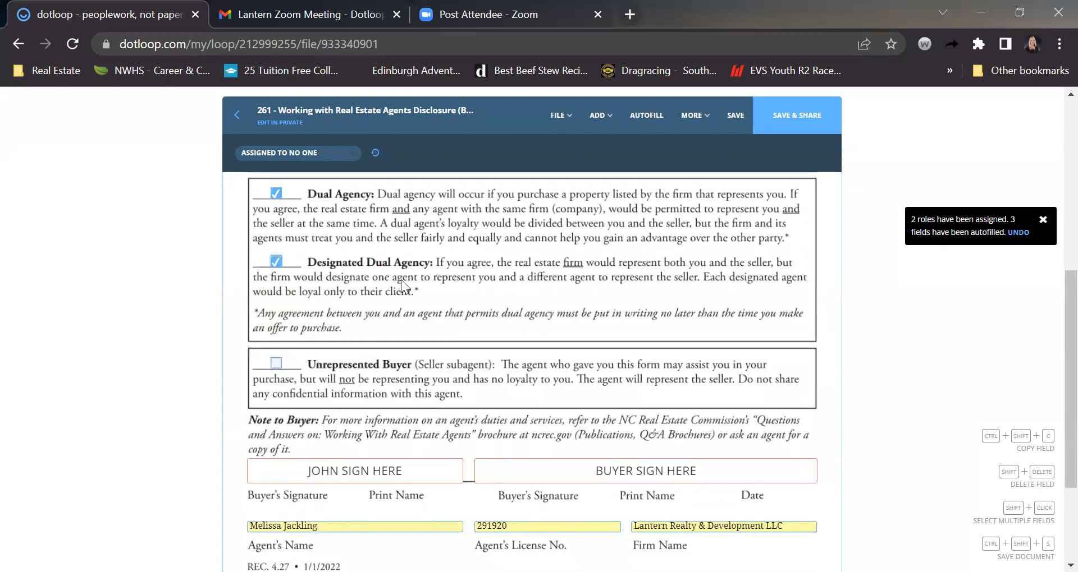
{"action": "scroll", "coordinate": [421, 267], "scroll_direction": "up", "scroll_amount": 3}
{"action": "scroll", "coordinate": [421, 267], "scroll_direction": "up", "scroll_amount": 3}
{"action": "scroll", "coordinate": [421, 267], "scroll_direction": "down", "scroll_amount": 8}
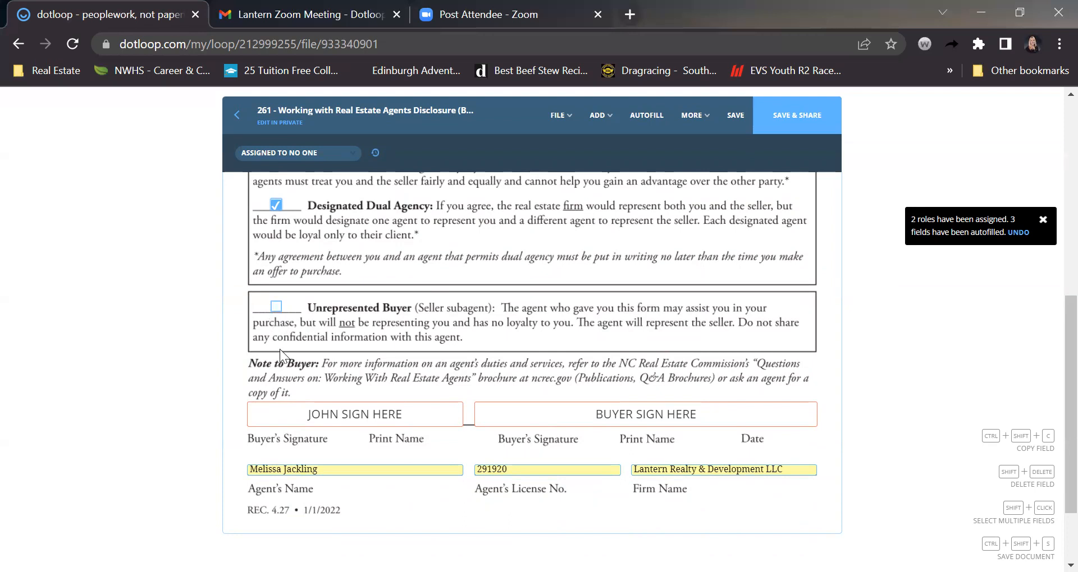
{"action": "scroll", "coordinate": [471, 319], "scroll_direction": "up", "scroll_amount": 2}
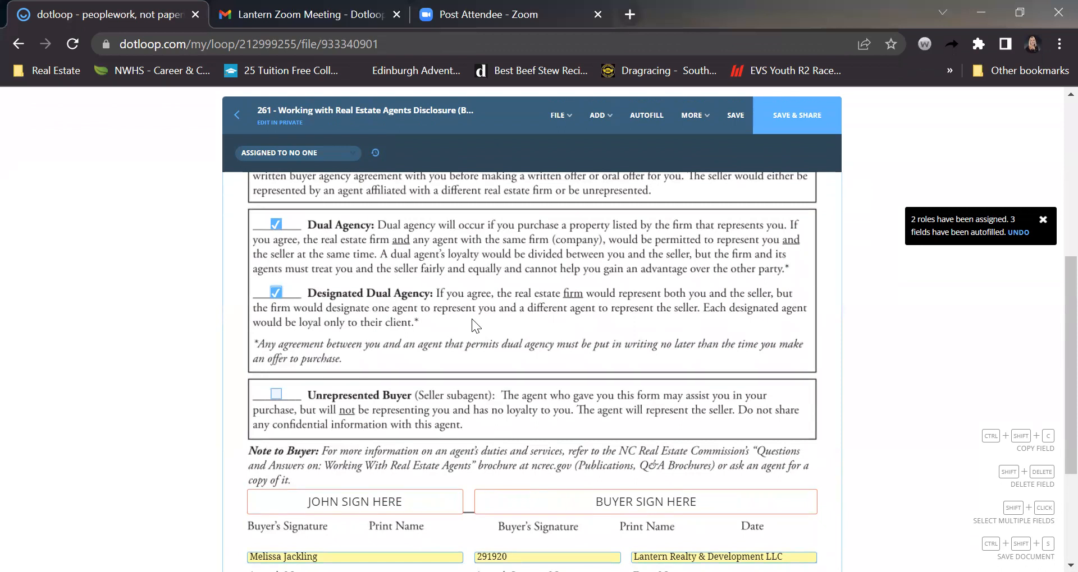
{"action": "scroll", "coordinate": [472, 319], "scroll_direction": "up", "scroll_amount": 7}
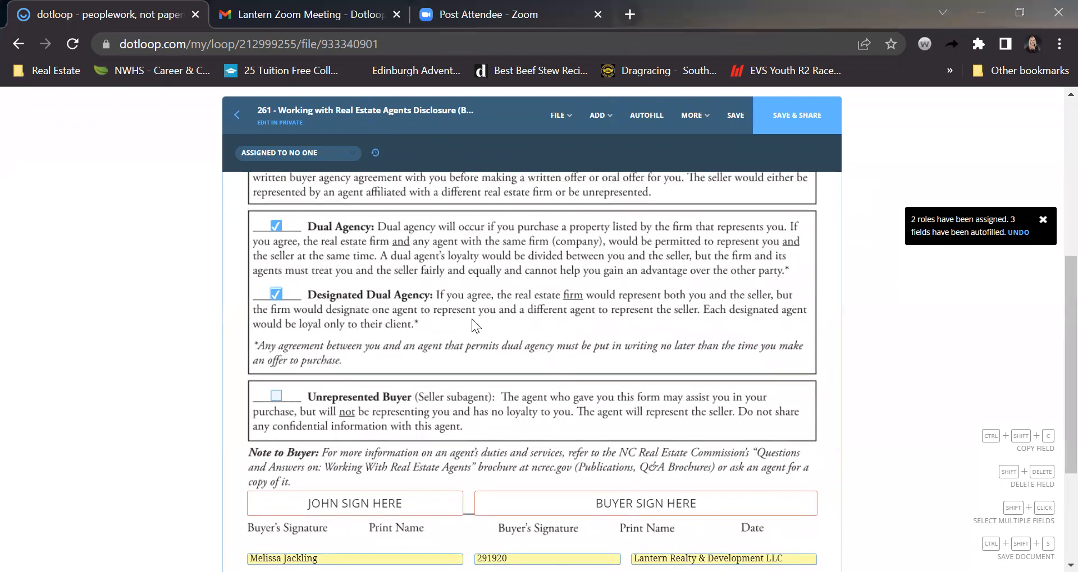
{"action": "scroll", "coordinate": [471, 319], "scroll_direction": "down", "scroll_amount": 10}
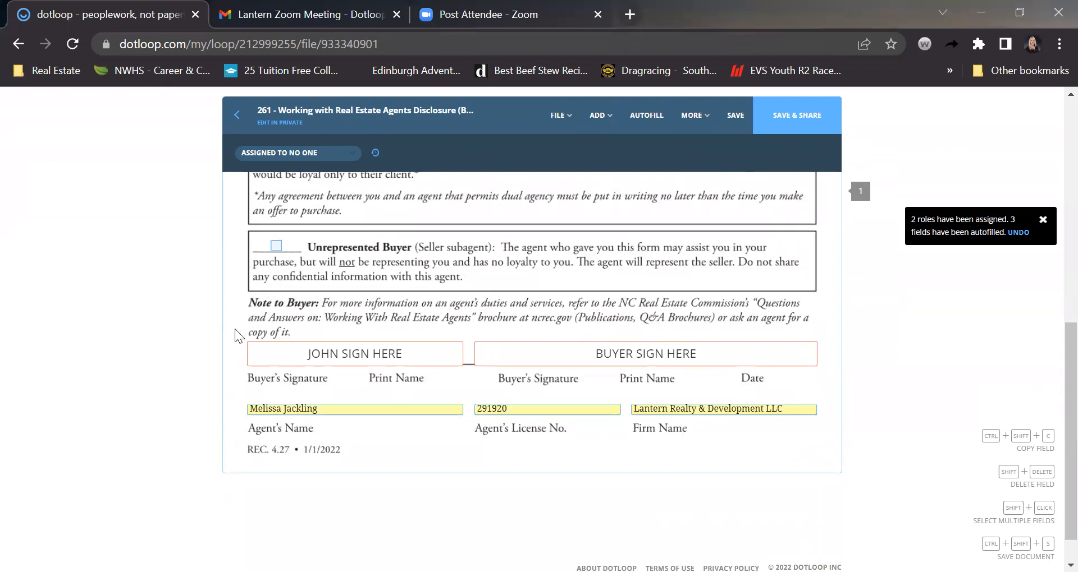
Assign the second Buyer's Signature field to No One
{"action": "scroll", "coordinate": [240, 334], "scroll_direction": "down", "scroll_amount": 1}
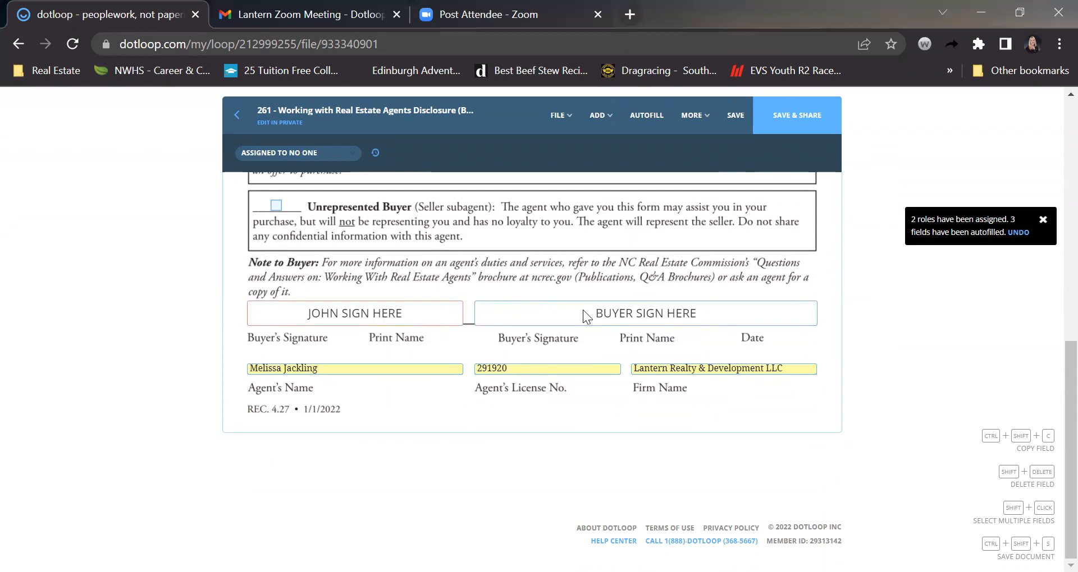
{"action": "left_click", "coordinate": [600, 317]}
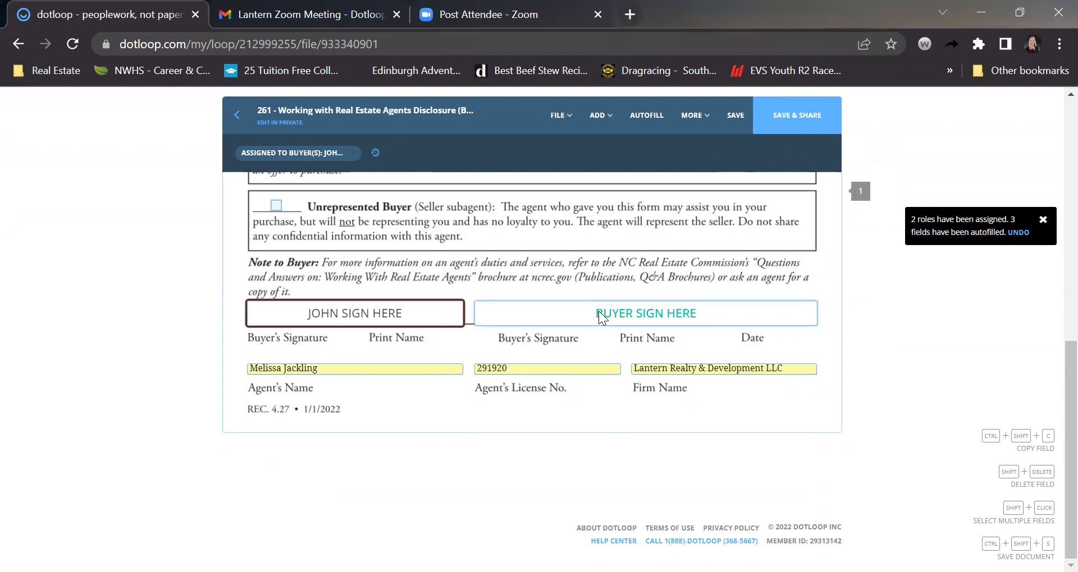
{"action": "left_click", "coordinate": [312, 158]}
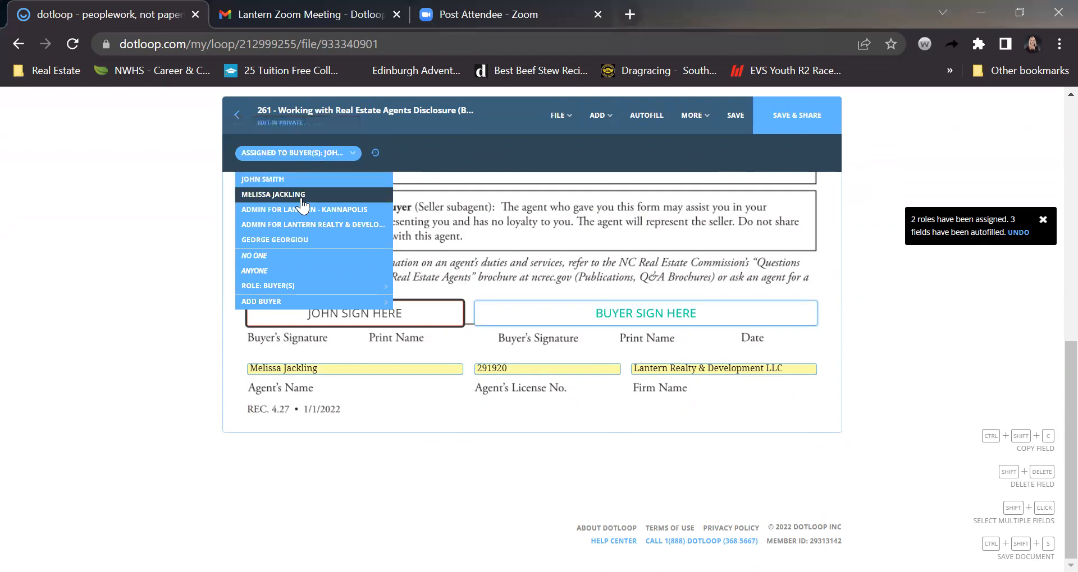
{"action": "left_click", "coordinate": [262, 257]}
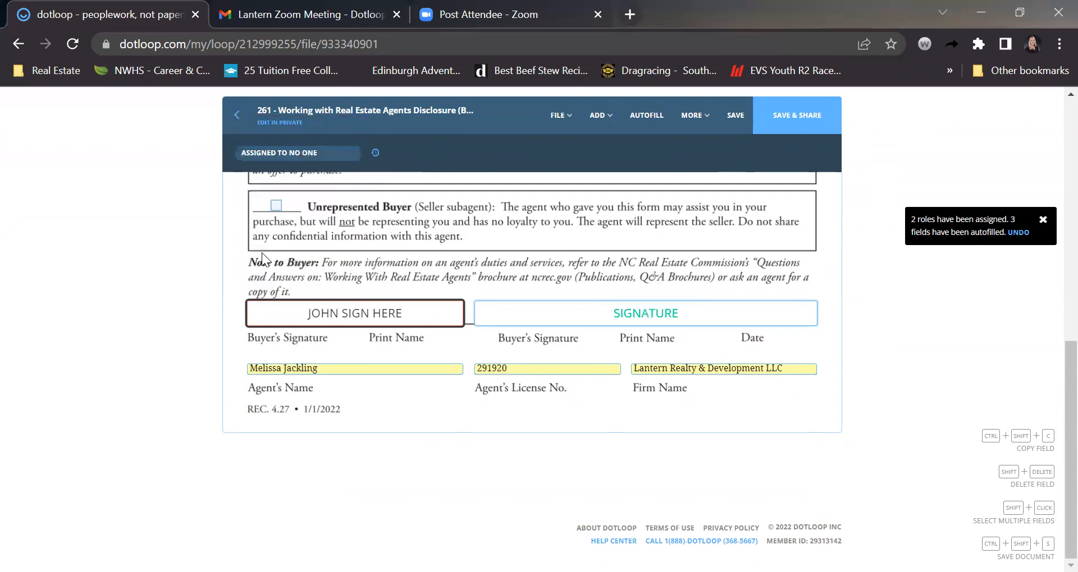
{"action": "left_click", "coordinate": [517, 274]}
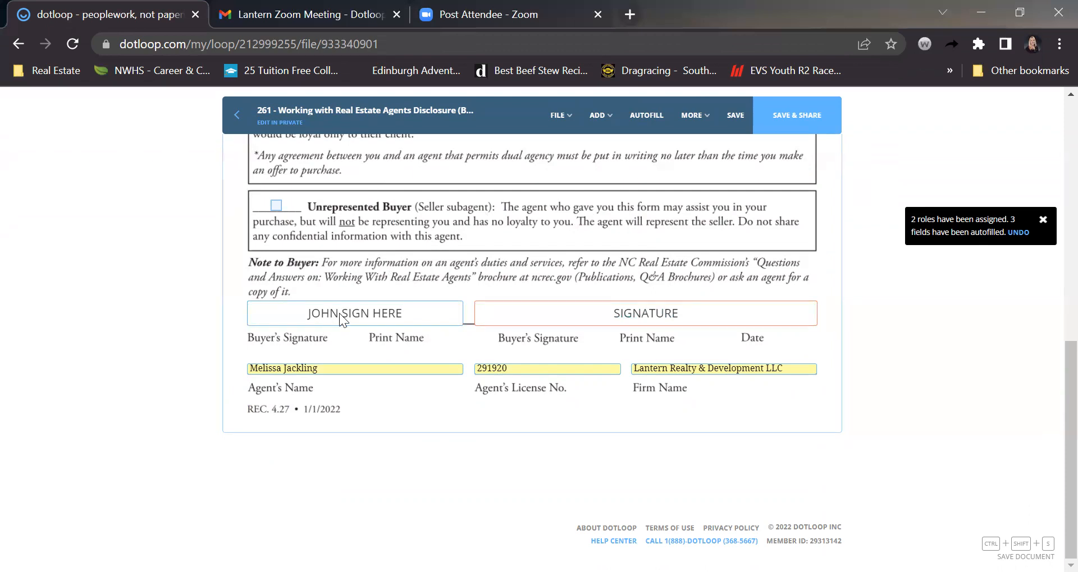
{"action": "mouse_move", "coordinate": [526, 325]}
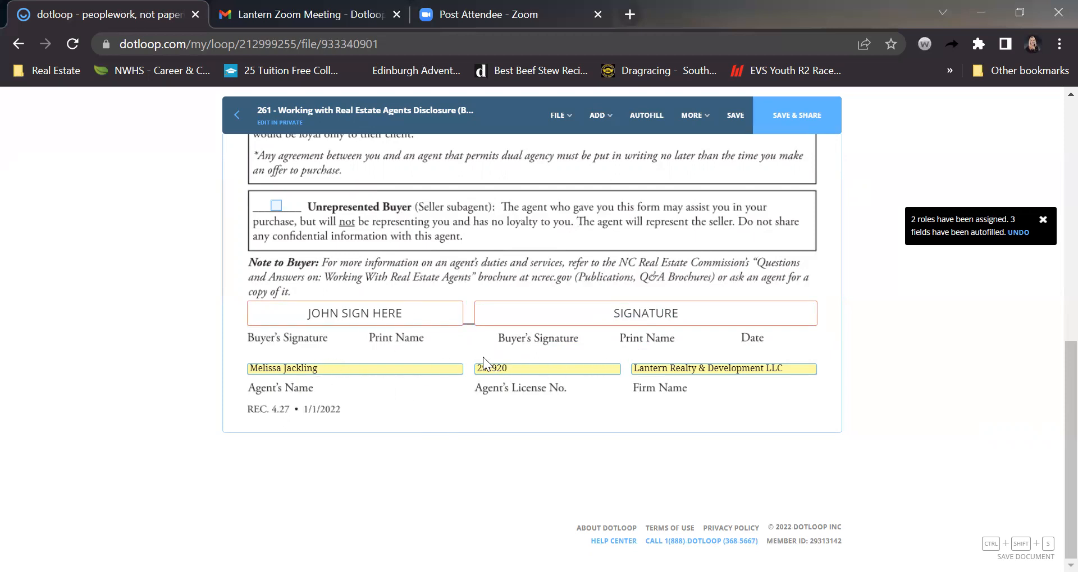
Save the Working with Real Estate Agents Disclosure and check its marked boxes and signature fields
{"action": "scroll", "coordinate": [483, 357], "scroll_direction": "up", "scroll_amount": 10}
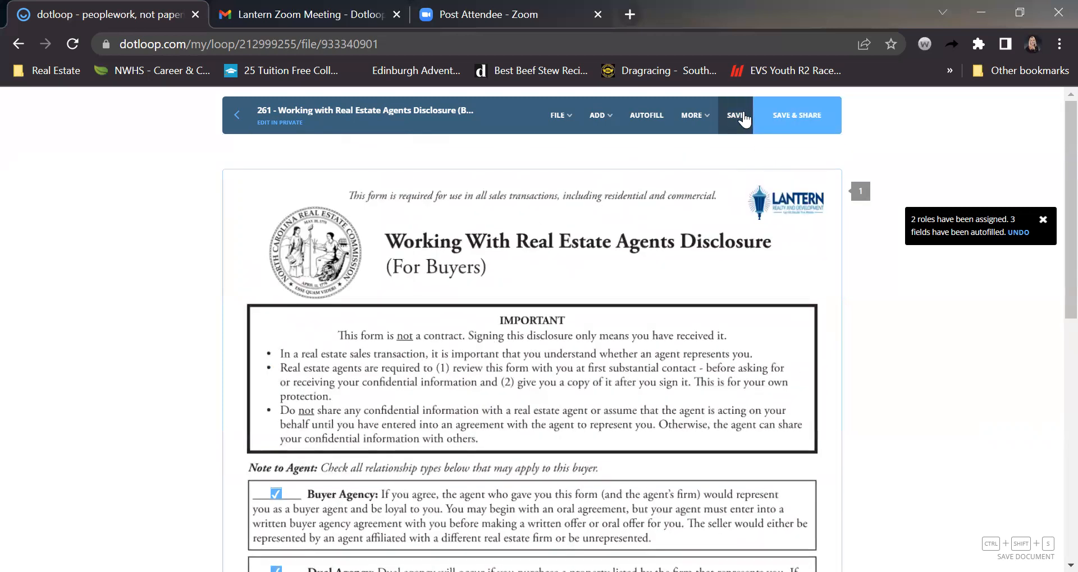
{"action": "left_click", "coordinate": [735, 116]}
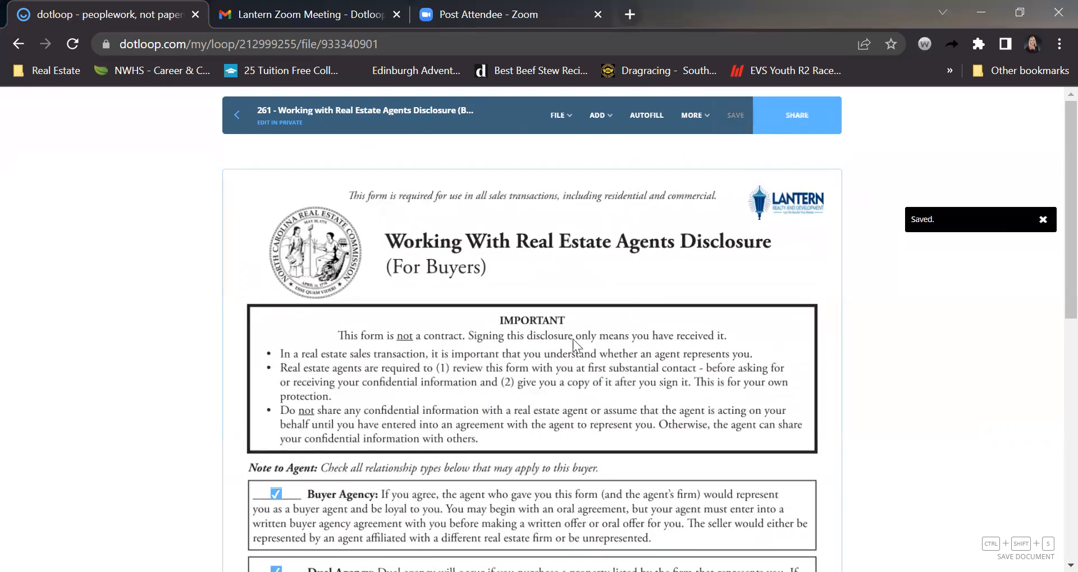
{"action": "scroll", "coordinate": [563, 346], "scroll_direction": "down", "scroll_amount": 5}
{"action": "scroll", "coordinate": [562, 347], "scroll_direction": "down", "scroll_amount": 1}
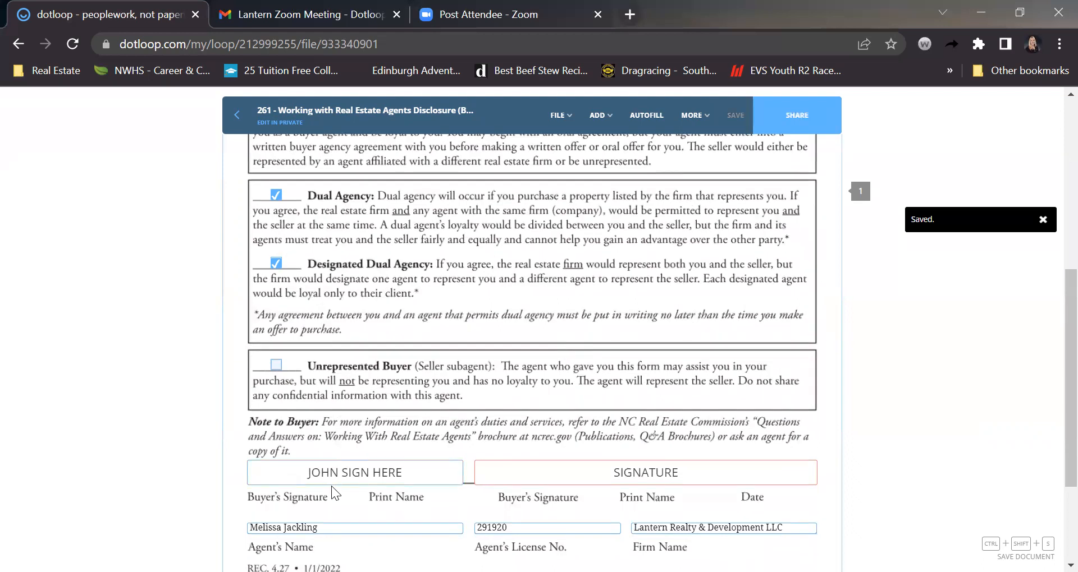
{"action": "scroll", "coordinate": [735, 202], "scroll_direction": "up", "scroll_amount": 4}
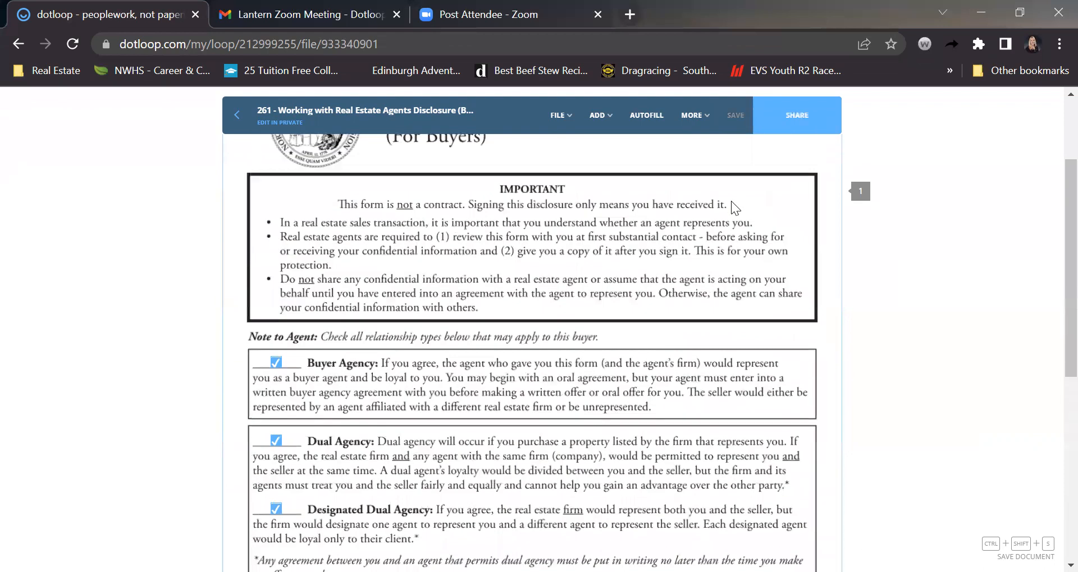
Start sharing the disclosure with the buyer and keep the buyer's permission at Can Sign after reviewing the access levels
{"action": "left_click", "coordinate": [784, 127]}
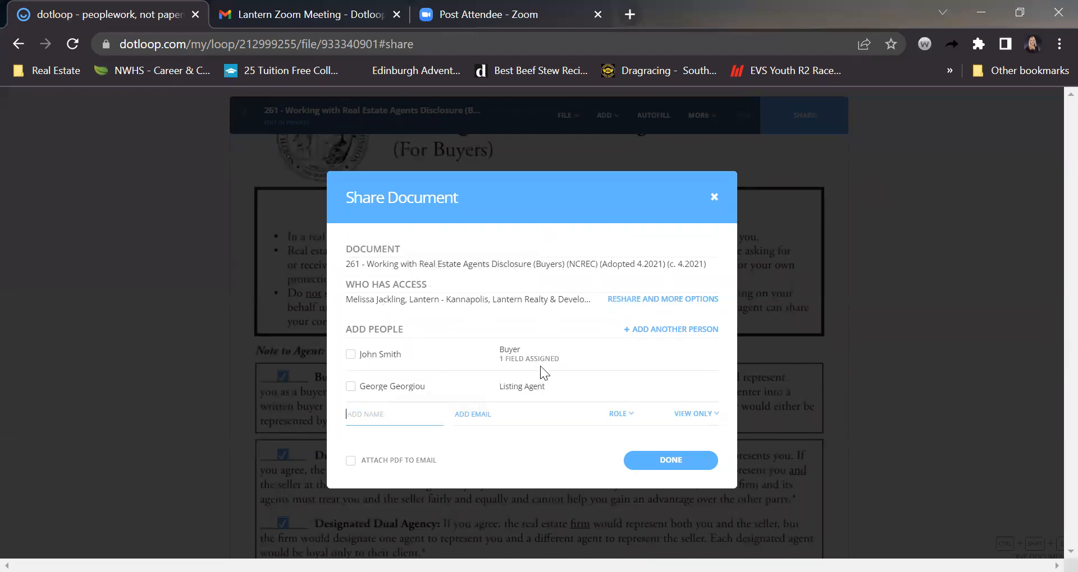
{"action": "left_click", "coordinate": [350, 355]}
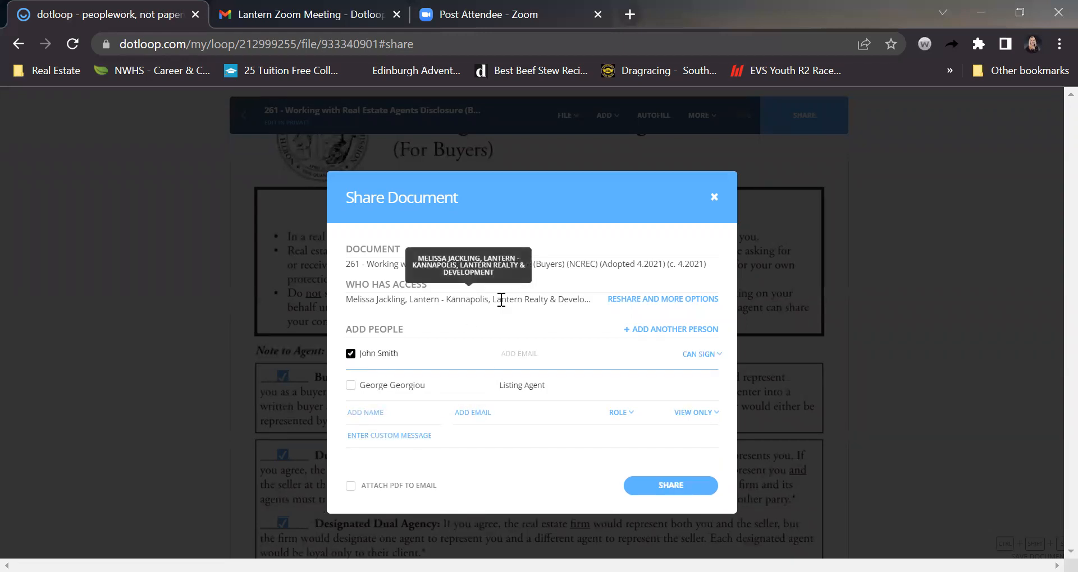
{"action": "left_click", "coordinate": [719, 354]}
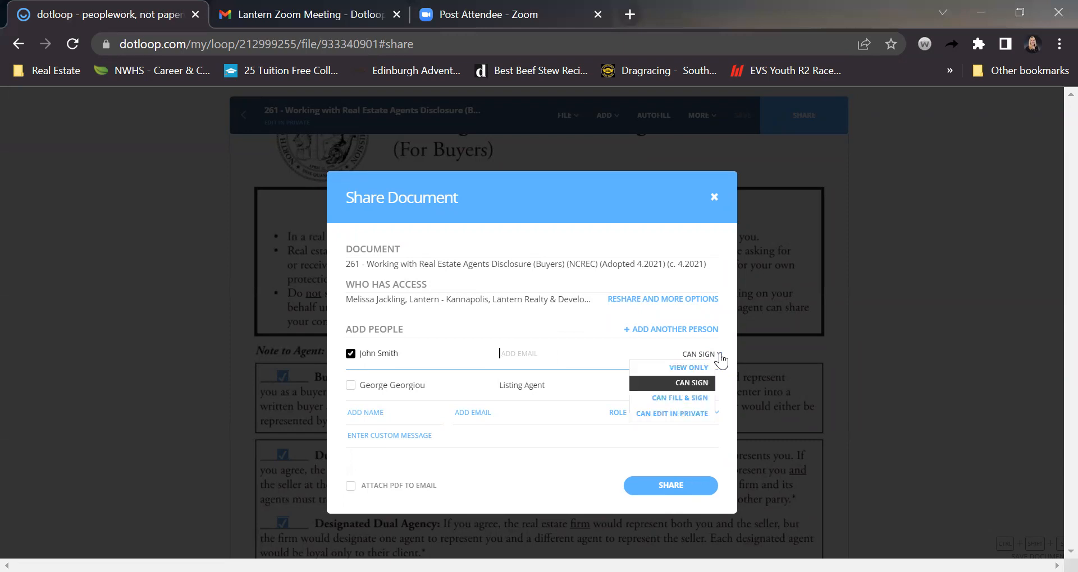
{"action": "left_click", "coordinate": [696, 384]}
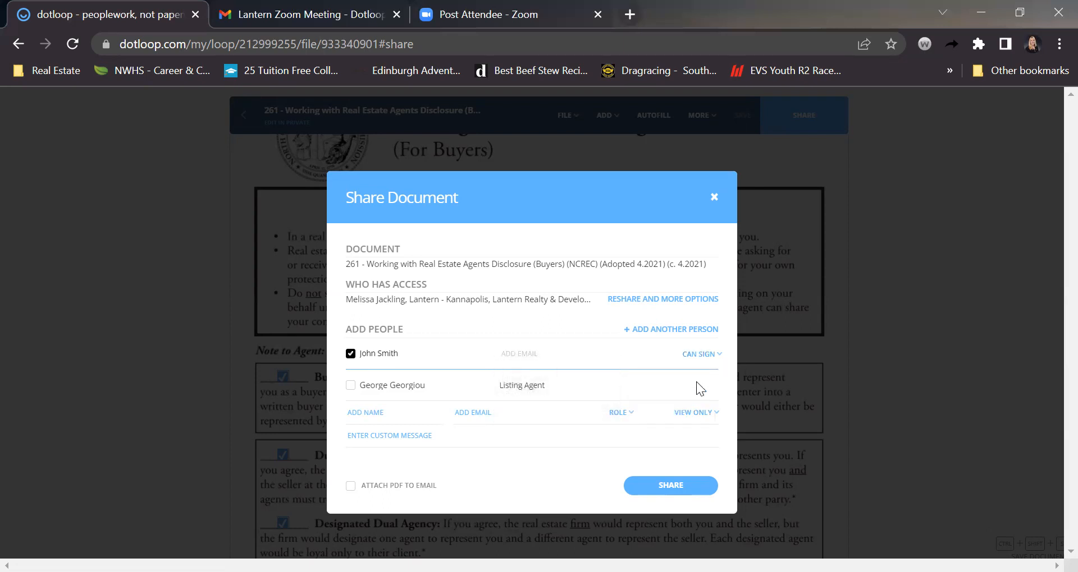
{"action": "left_click", "coordinate": [718, 359]}
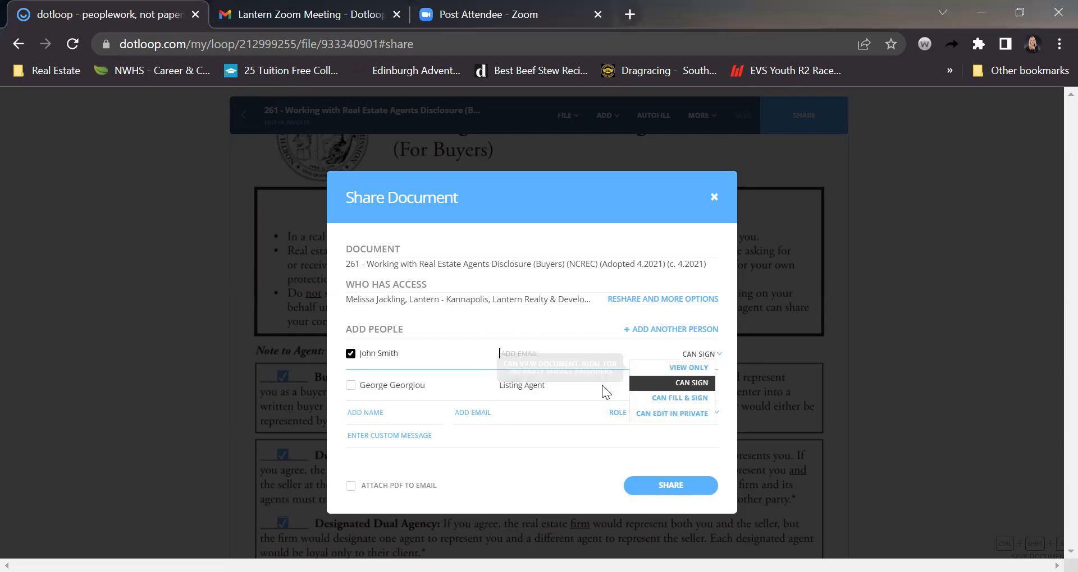
{"action": "left_click", "coordinate": [500, 474]}
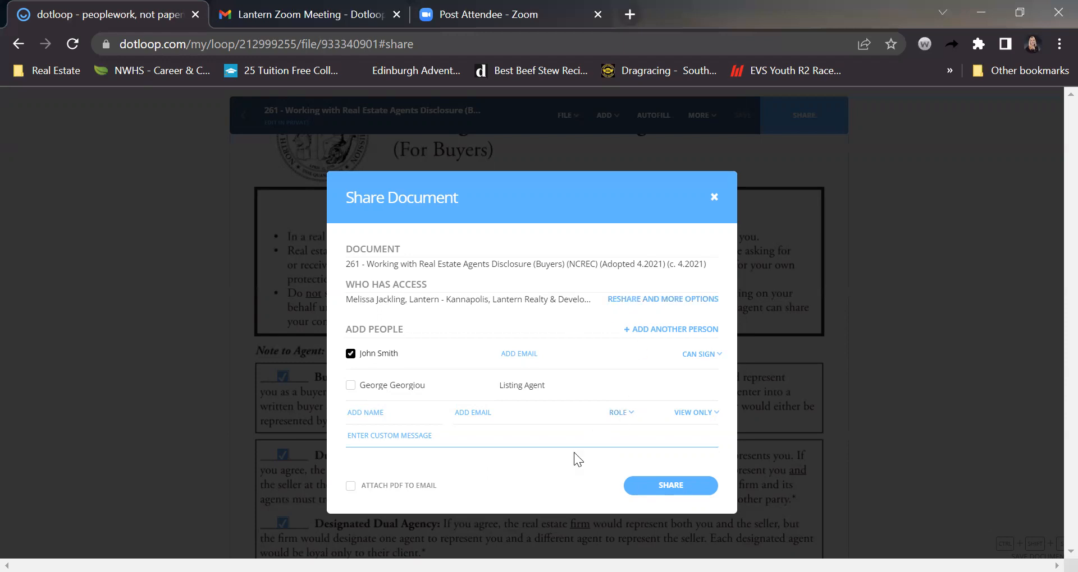
Try the custom message and Attach PDF to Email sharing options, leaving both unused
{"action": "left_click", "coordinate": [380, 442]}
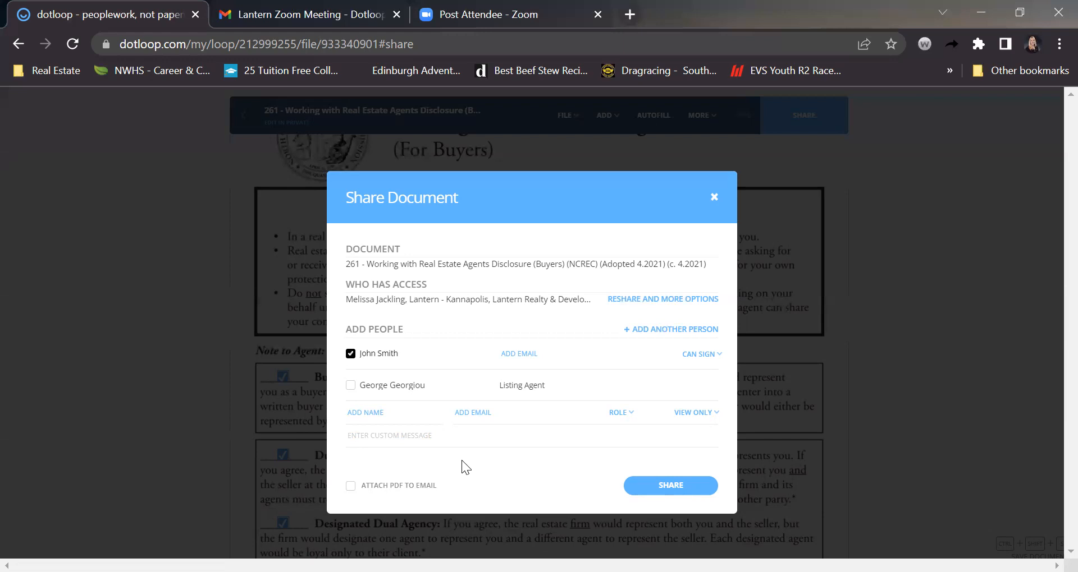
{"action": "left_click", "coordinate": [349, 486]}
{"action": "left_click", "coordinate": [350, 486]}
Cancel sharing the disclosure and return to the loop's document list without sharing it
{"action": "left_click", "coordinate": [713, 196]}
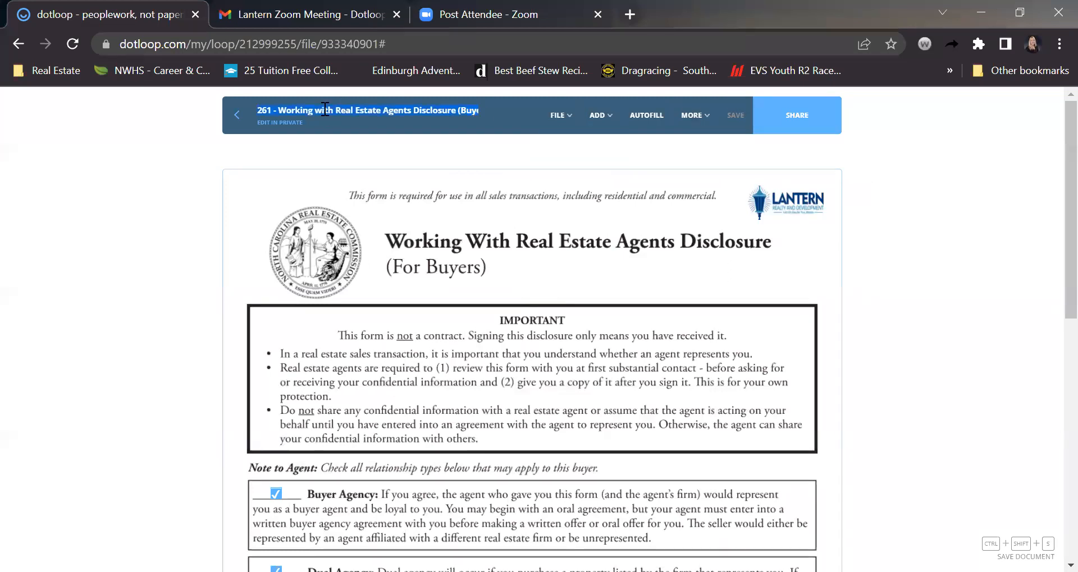
{"action": "left_click", "coordinate": [234, 114]}
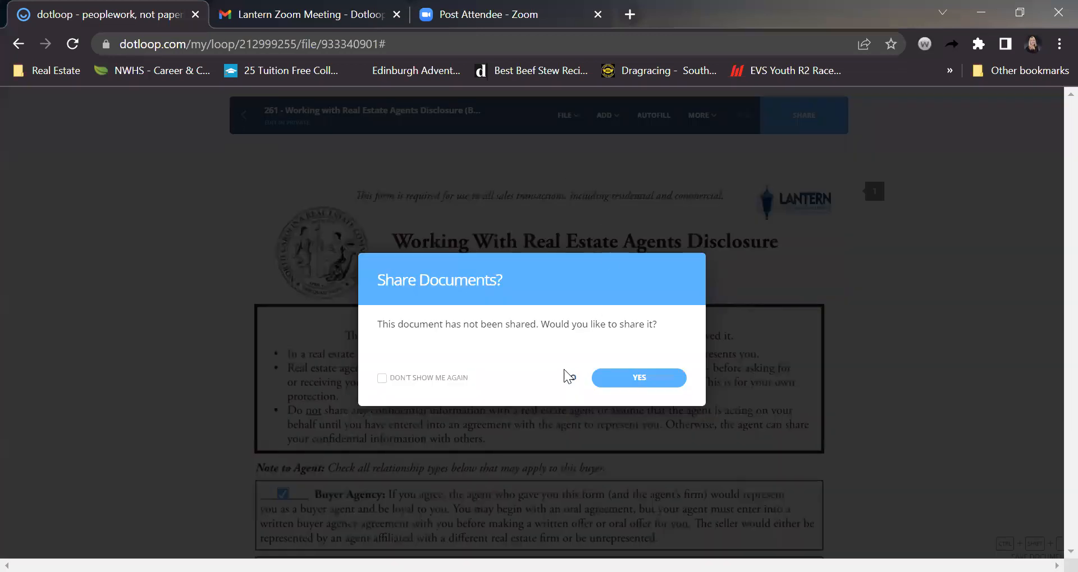
{"action": "left_click", "coordinate": [568, 379]}
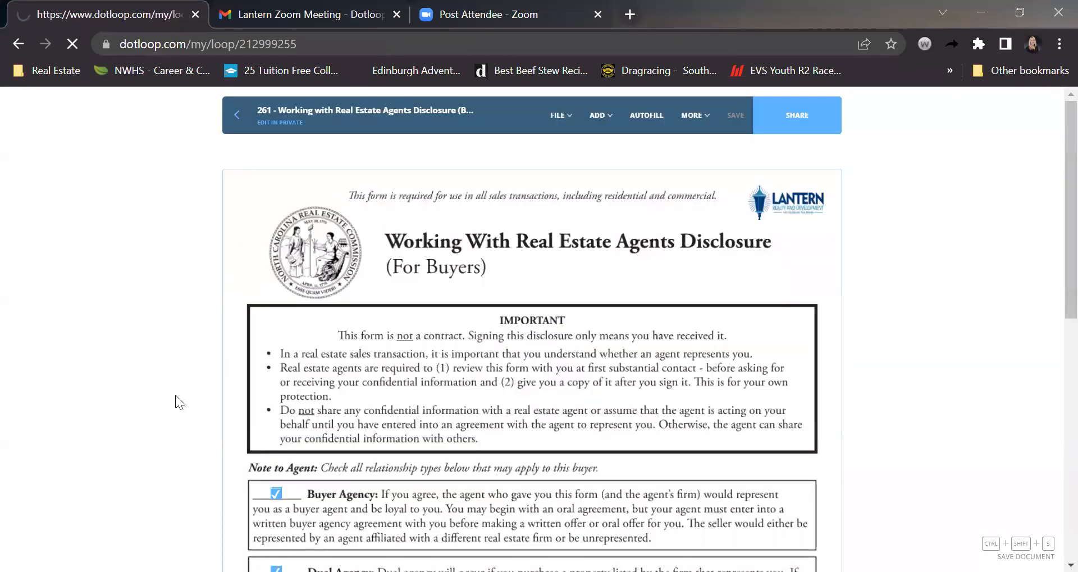
{"action": "scroll", "coordinate": [175, 395], "scroll_direction": "down", "scroll_amount": 1}
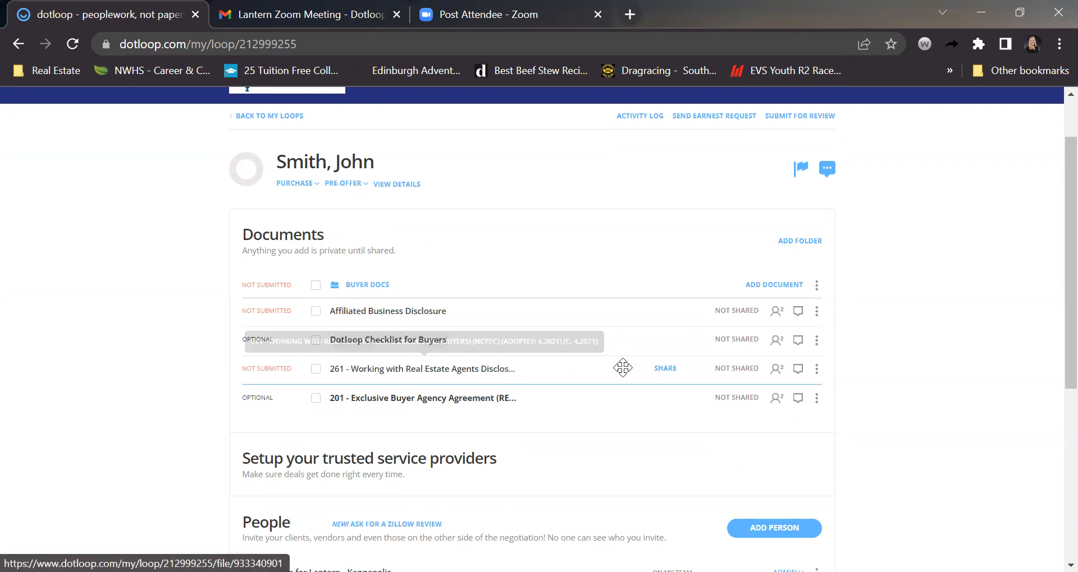
Copy the 261 Working with Real Estate Agents Disclosure as a flat PDF into the Buyer Docs folder of the buyer's loop
{"action": "left_click", "coordinate": [816, 370]}
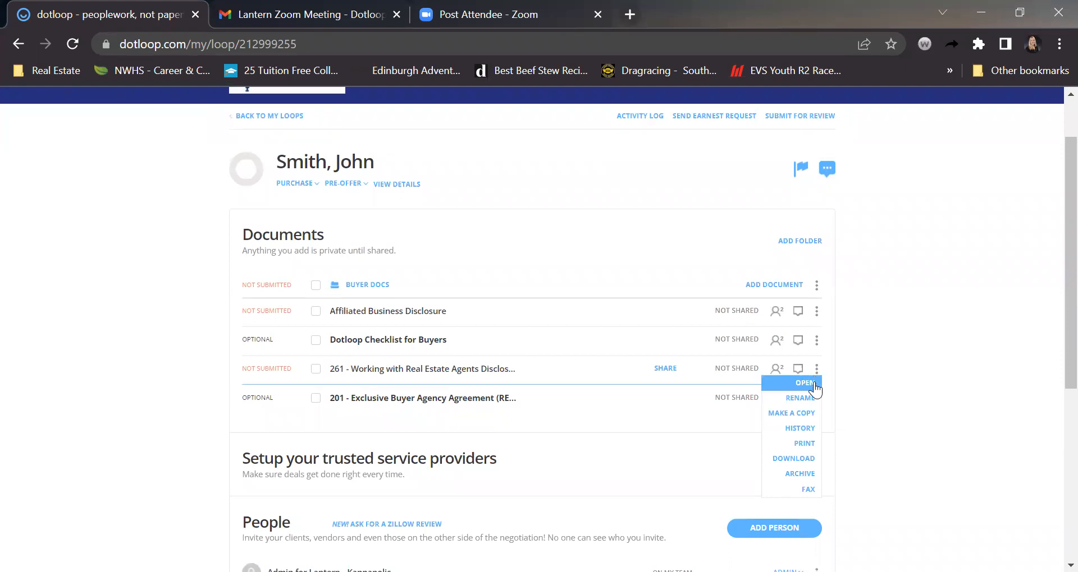
{"action": "left_click", "coordinate": [803, 419]}
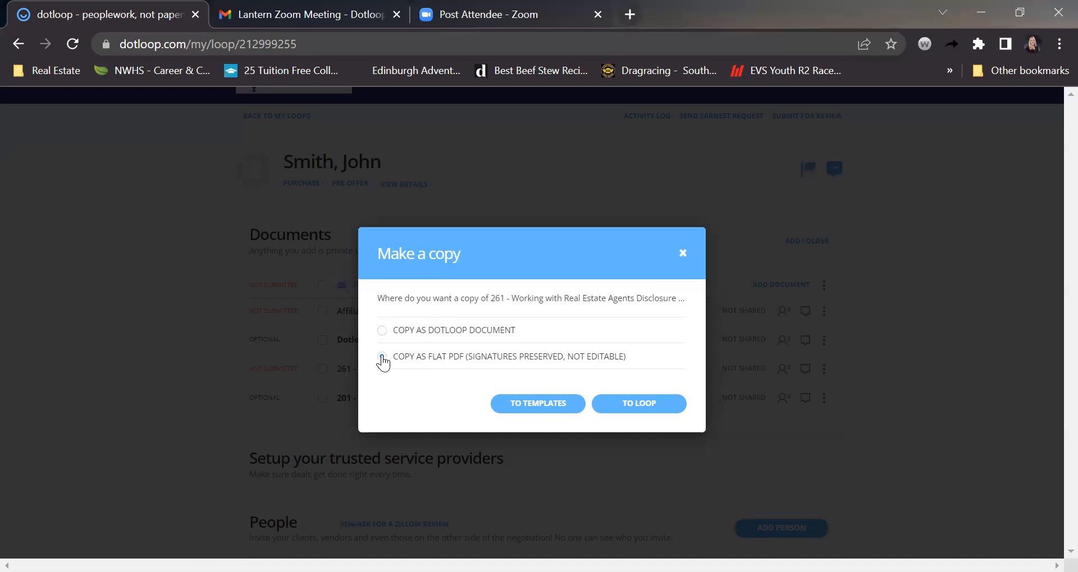
{"action": "left_click", "coordinate": [382, 357]}
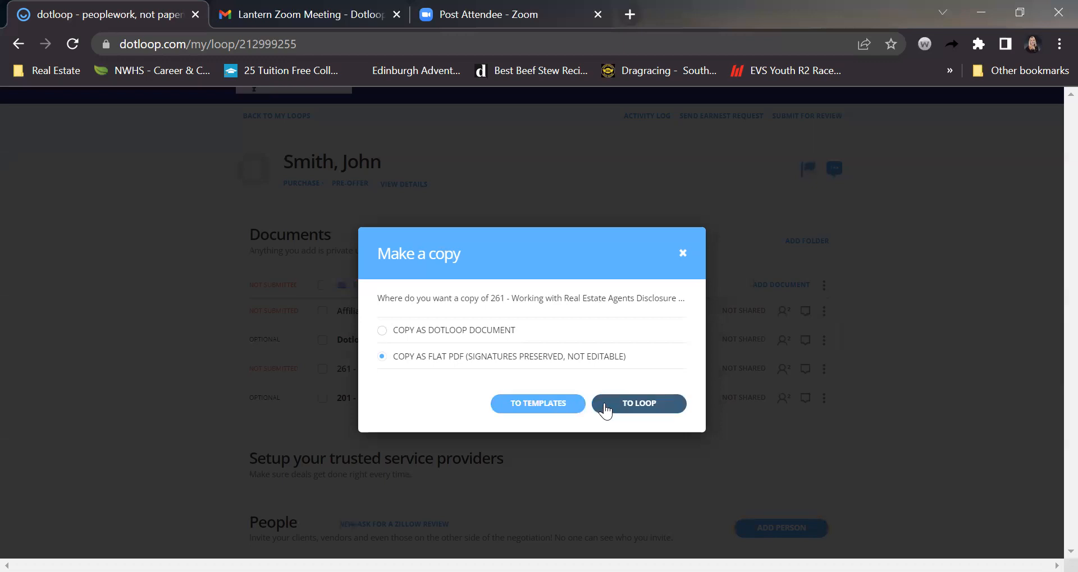
{"action": "left_click", "coordinate": [641, 404]}
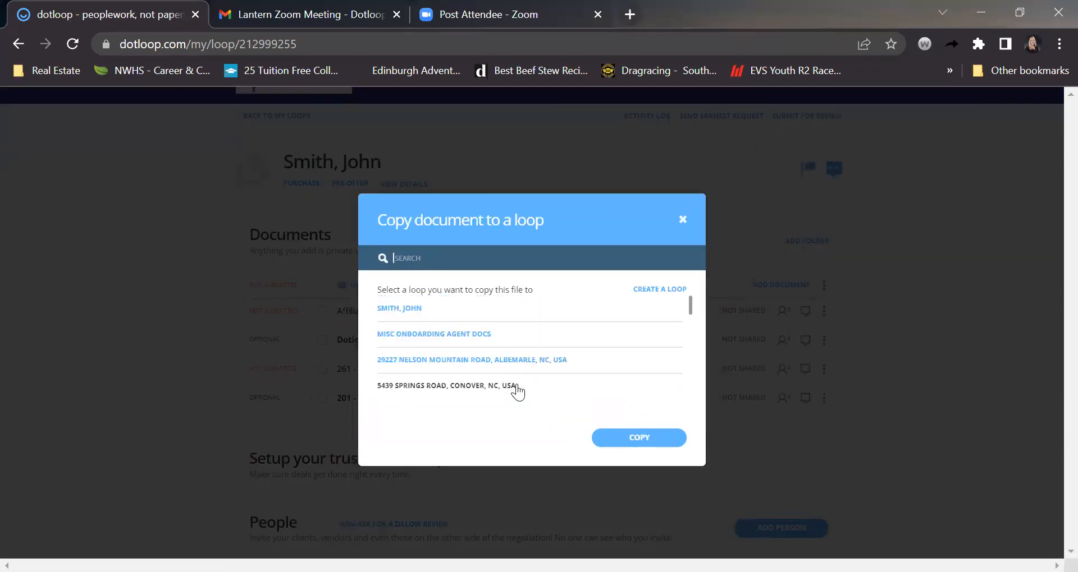
{"action": "left_click", "coordinate": [407, 312]}
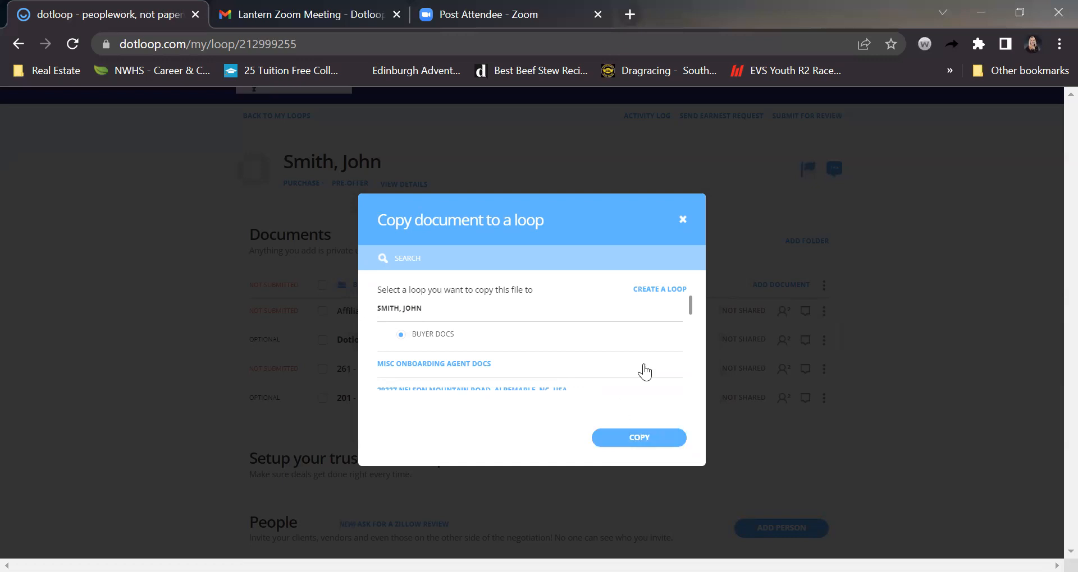
{"action": "left_click", "coordinate": [615, 444]}
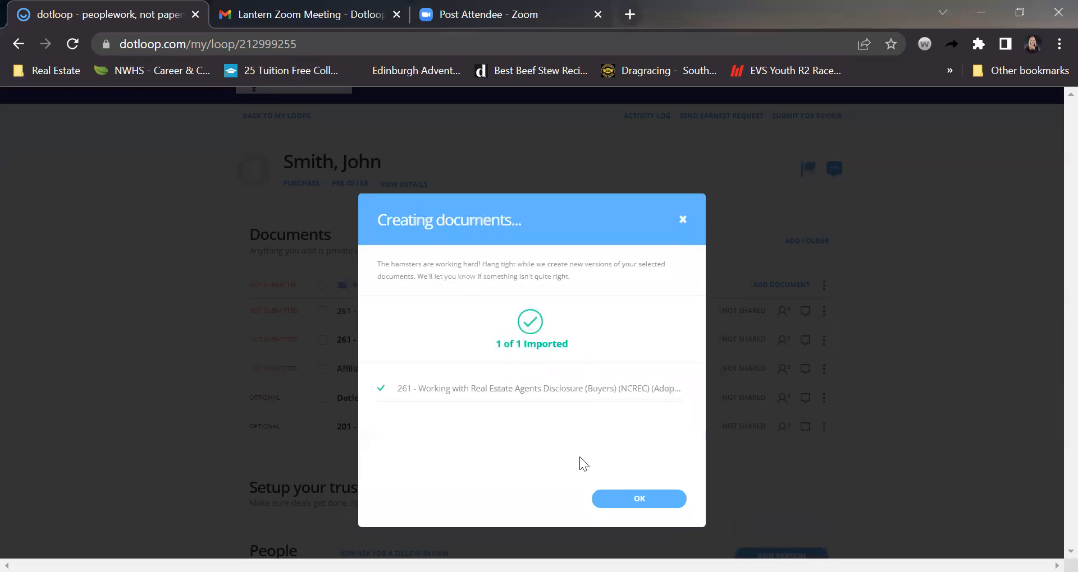
{"action": "left_click", "coordinate": [629, 503]}
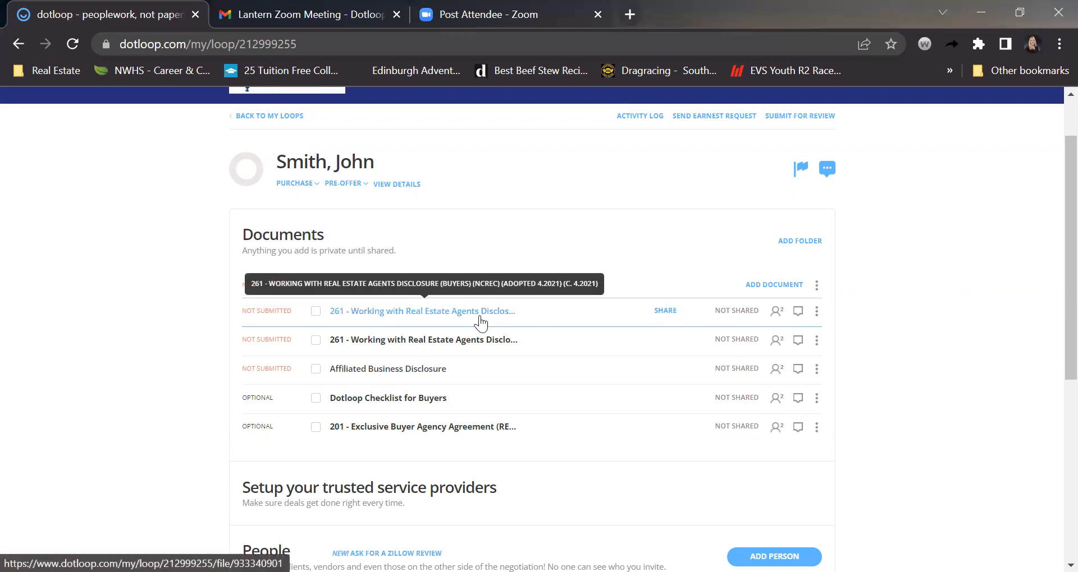
Open the flat PDF copy of the disclosure and place a strikethrough over the Designated Dual Agency checkbox
{"action": "left_click", "coordinate": [449, 343]}
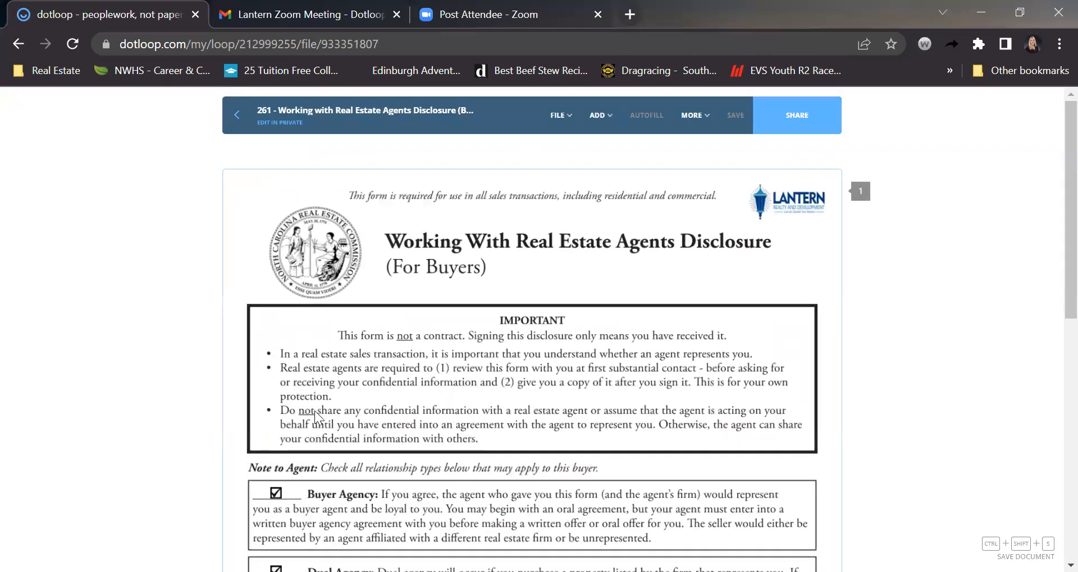
{"action": "scroll", "coordinate": [314, 411], "scroll_direction": "down", "scroll_amount": 7}
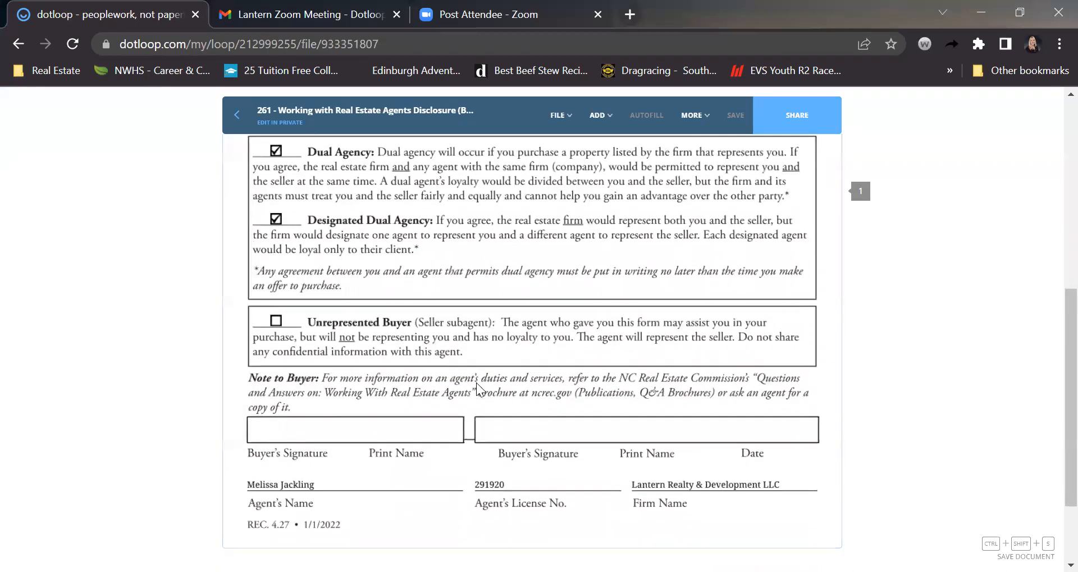
{"action": "scroll", "coordinate": [476, 386], "scroll_direction": "down", "scroll_amount": 1}
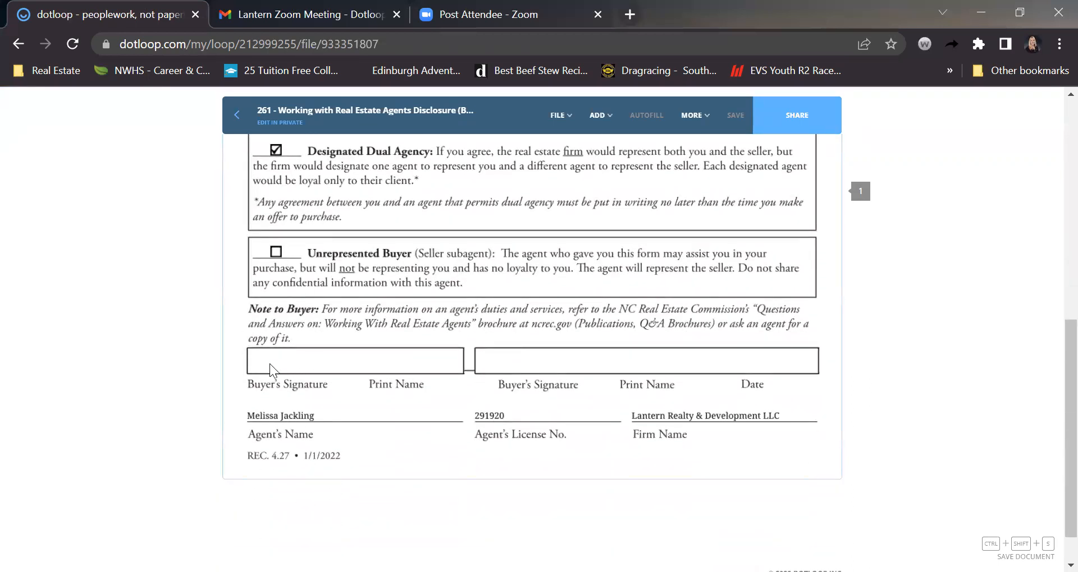
{"action": "scroll", "coordinate": [555, 264], "scroll_direction": "up", "scroll_amount": 1}
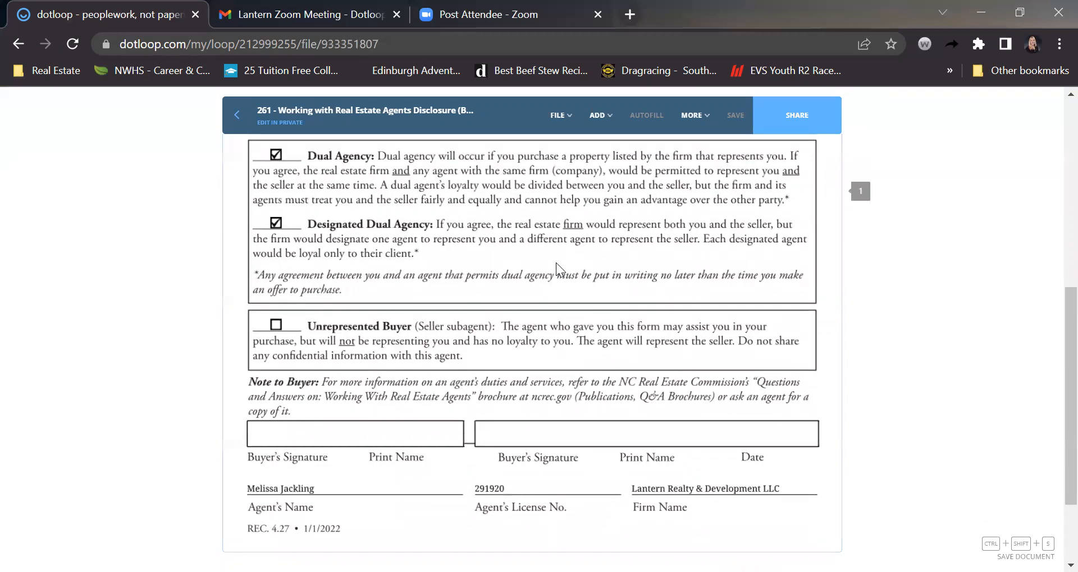
{"action": "scroll", "coordinate": [556, 263], "scroll_direction": "up", "scroll_amount": 3}
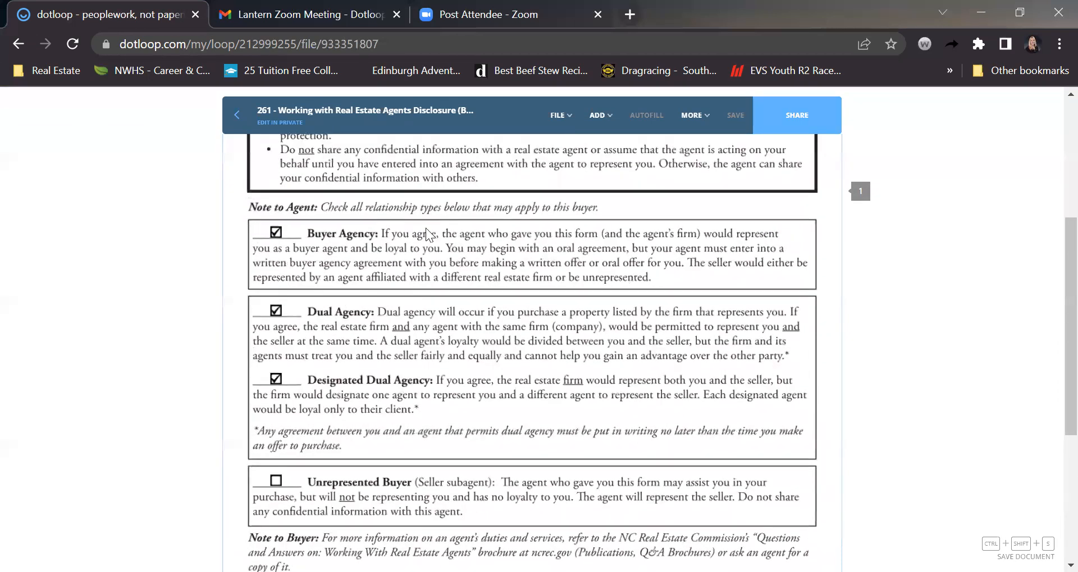
{"action": "mouse_move", "coordinate": [600, 115]}
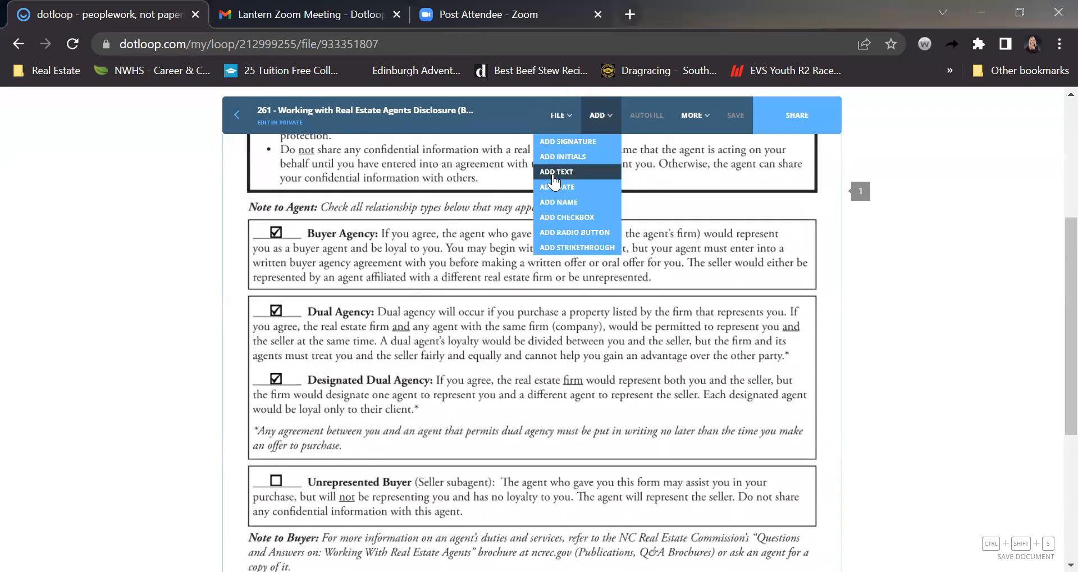
{"action": "left_click", "coordinate": [577, 247]}
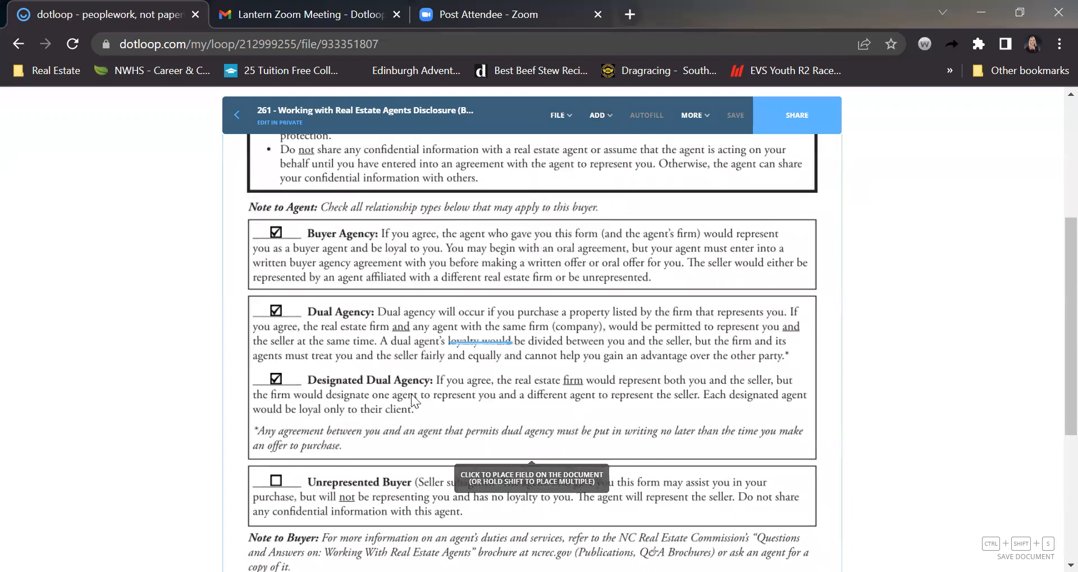
{"action": "left_click", "coordinate": [278, 383]}
Add an initials field just above the Designated Dual Agency heading and assign it to the buyer
{"action": "mouse_move", "coordinate": [600, 121]}
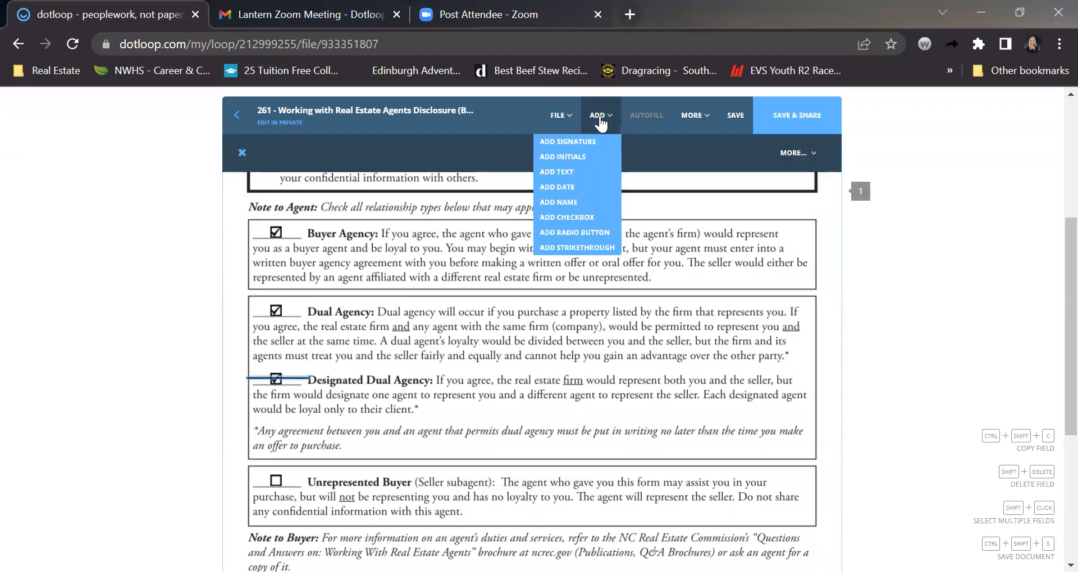
{"action": "left_click", "coordinate": [577, 157]}
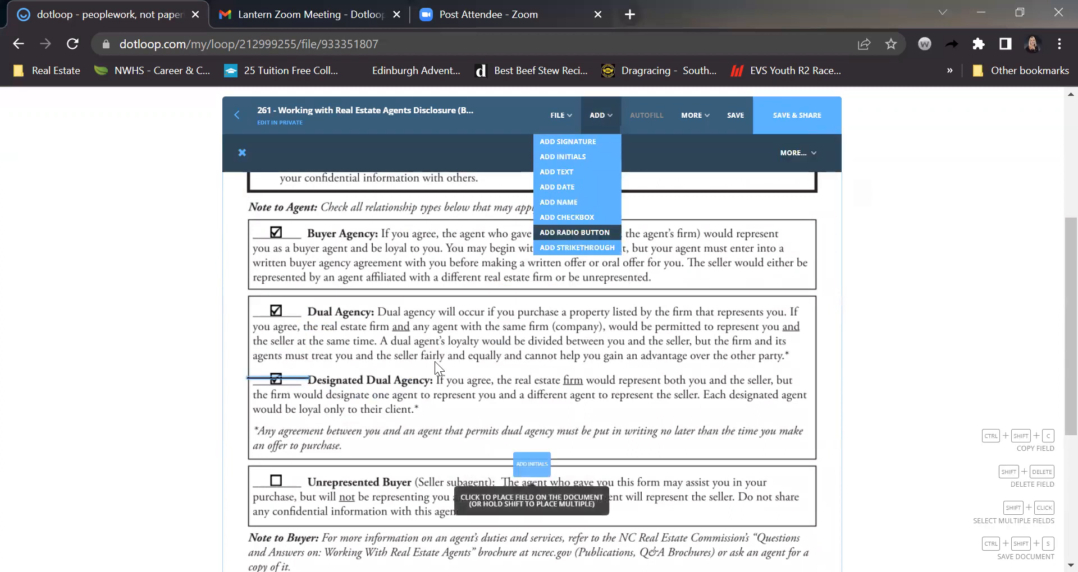
{"action": "left_click", "coordinate": [331, 369]}
{"action": "left_click", "coordinate": [331, 396]}
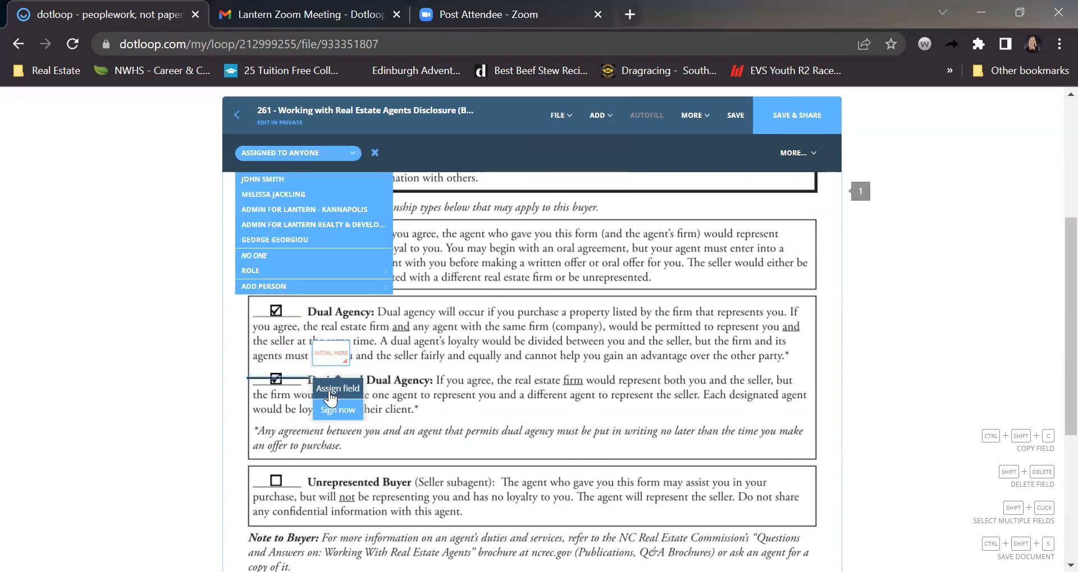
{"action": "left_click", "coordinate": [286, 182]}
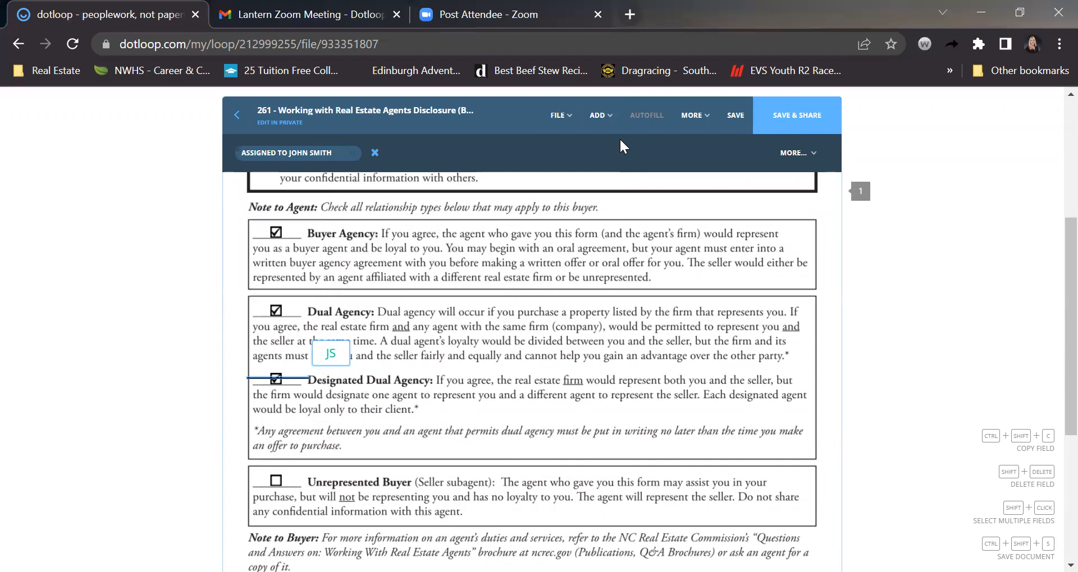
Add a second initials field beside the buyer's initials and assign it to the buyer's agent
{"action": "left_click", "coordinate": [598, 115]}
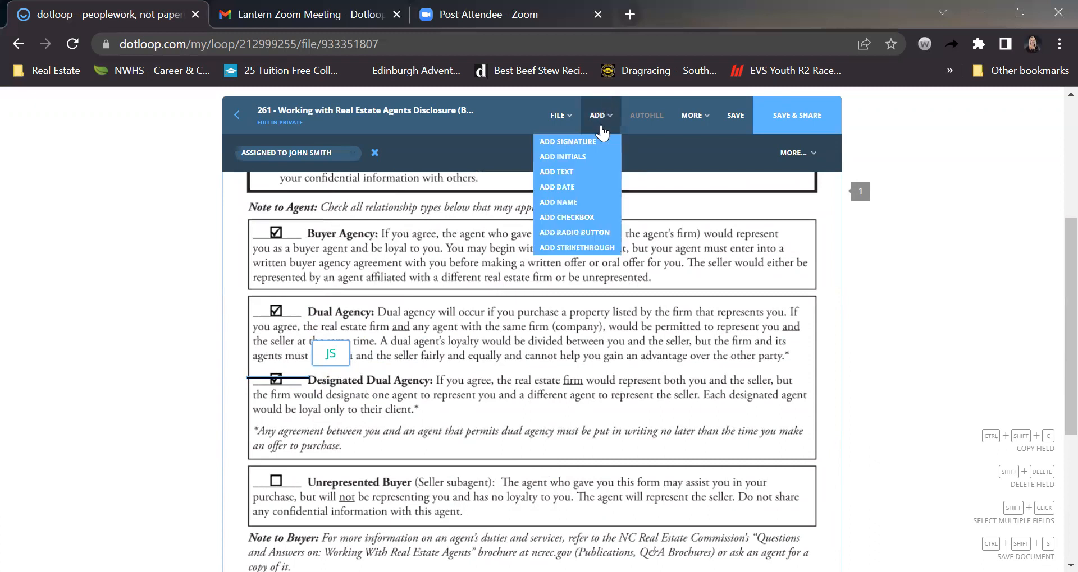
{"action": "left_click", "coordinate": [563, 160]}
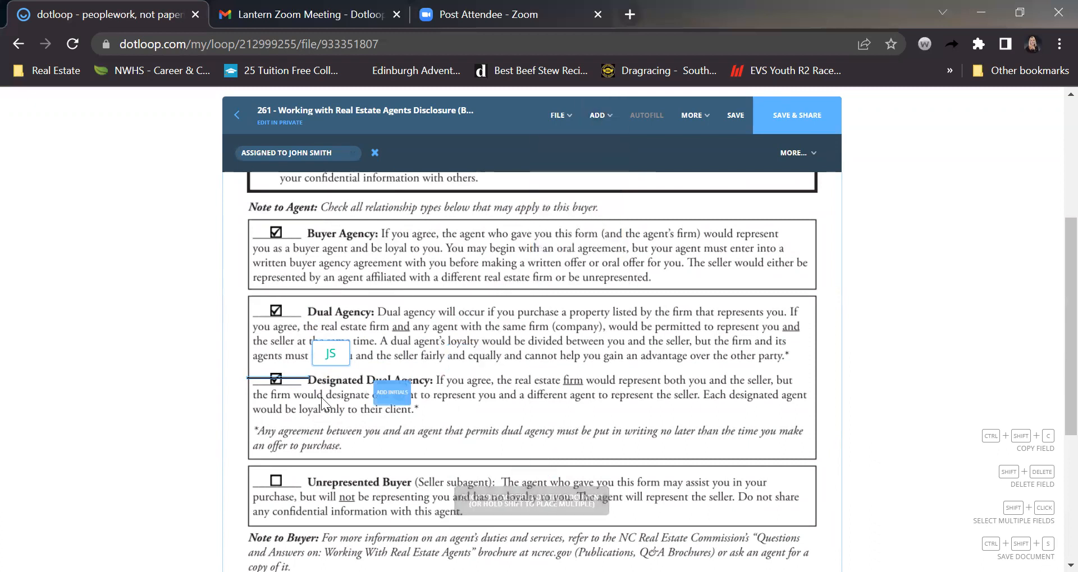
{"action": "left_click", "coordinate": [289, 366]}
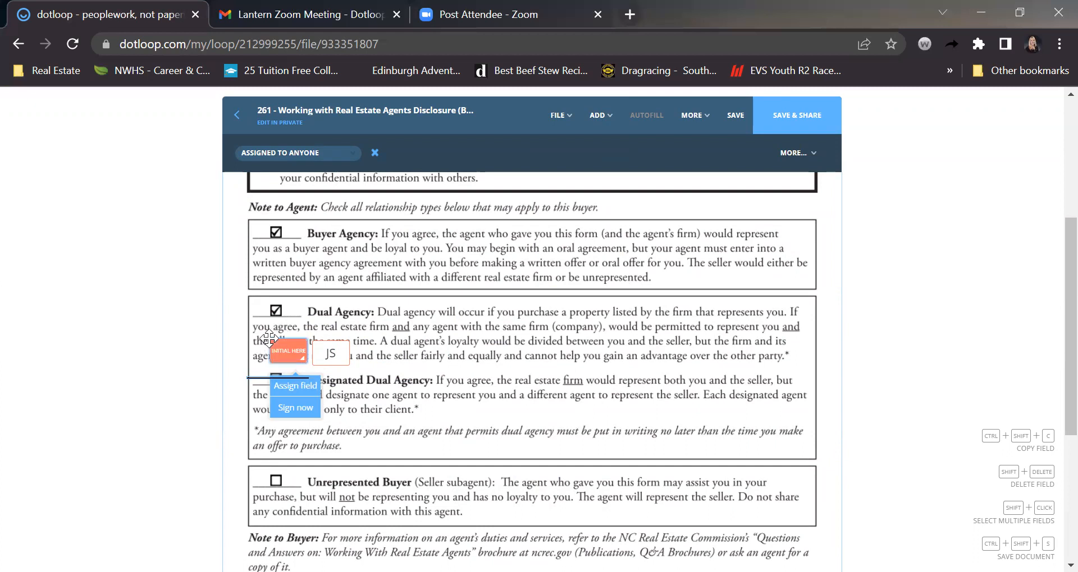
{"action": "mouse_move", "coordinate": [269, 338]}
{"action": "left_mouse_down"}
{"action": "mouse_move", "coordinate": [337, 369]}
{"action": "mouse_move", "coordinate": [358, 341]}
{"action": "mouse_move", "coordinate": [362, 353]}
{"action": "mouse_move", "coordinate": [330, 354]}
{"action": "mouse_move", "coordinate": [368, 358]}
{"action": "left_mouse_up"}
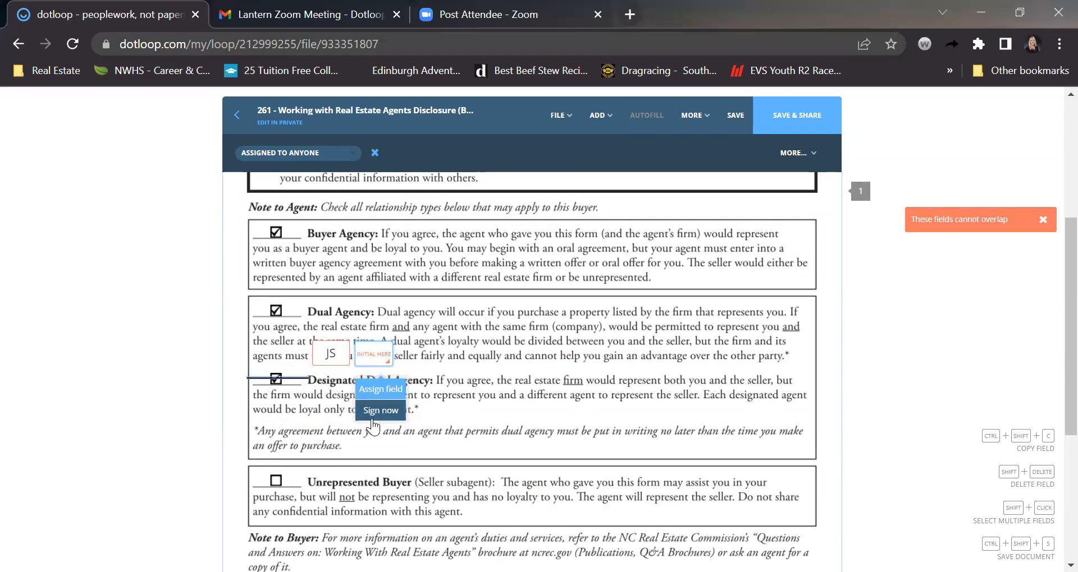
{"action": "left_click", "coordinate": [387, 393]}
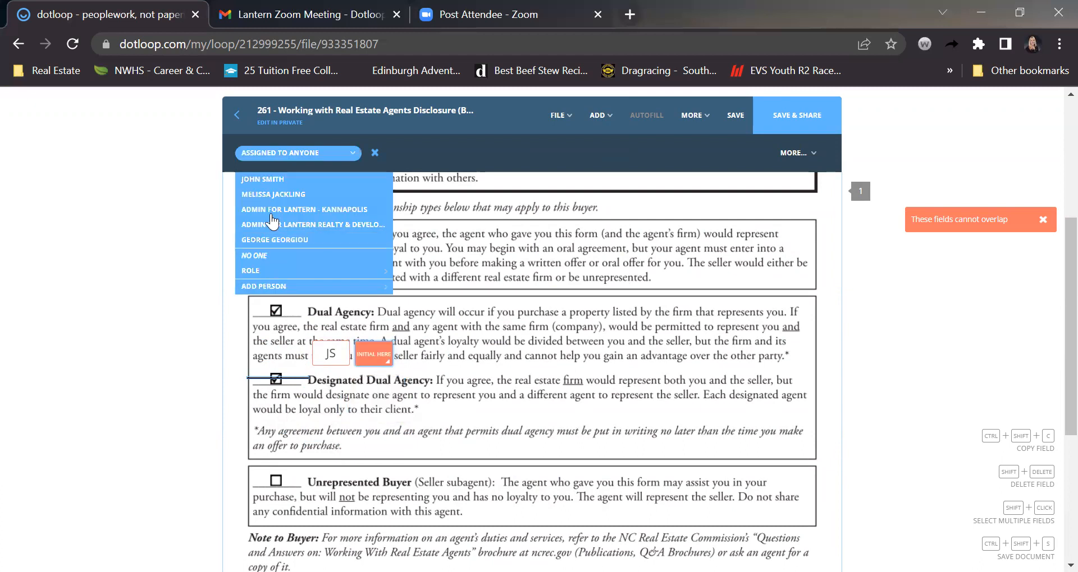
{"action": "left_click", "coordinate": [306, 195]}
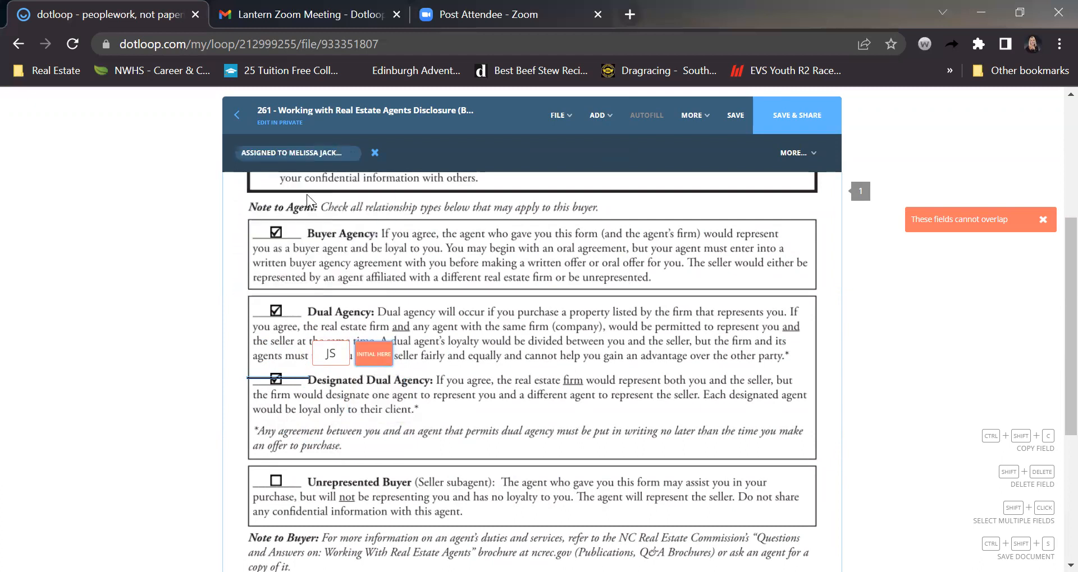
Sign the agent's initials field with the adopted signature and move it to the left of the buyer's initials
{"action": "mouse_move", "coordinate": [374, 362]}
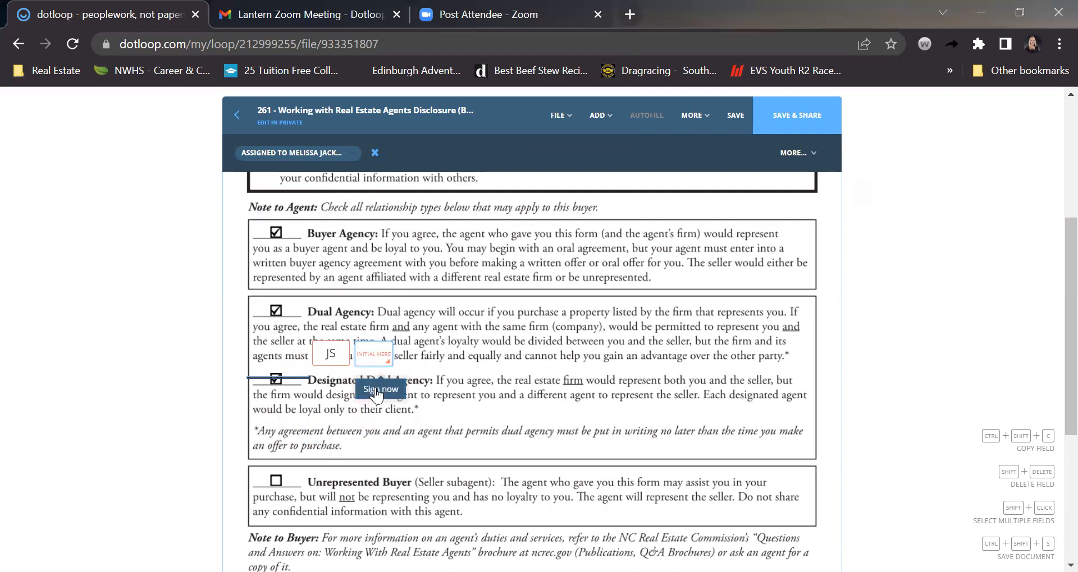
{"action": "left_click", "coordinate": [374, 390]}
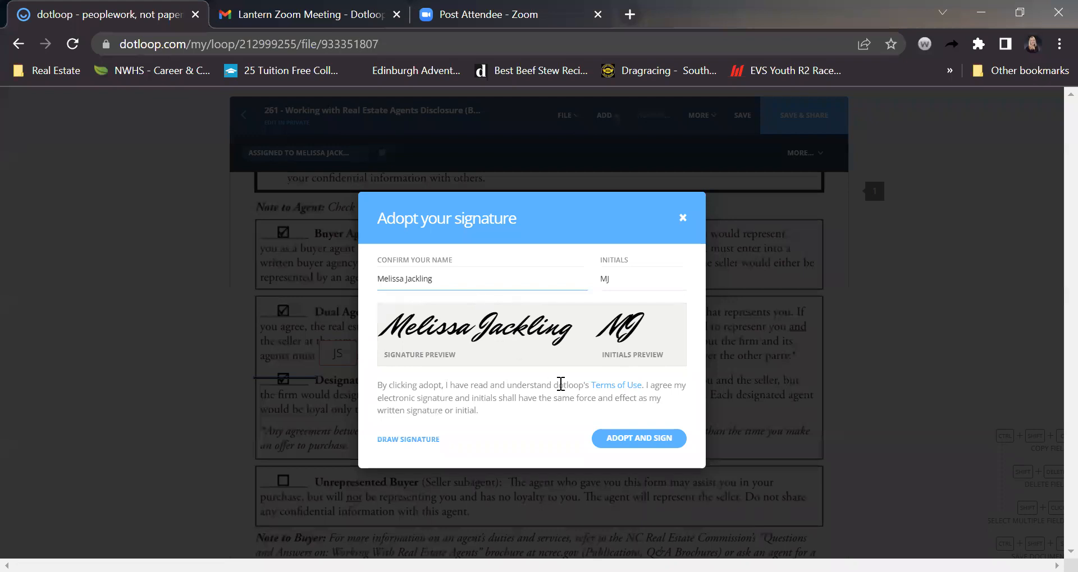
{"action": "left_click", "coordinate": [605, 435]}
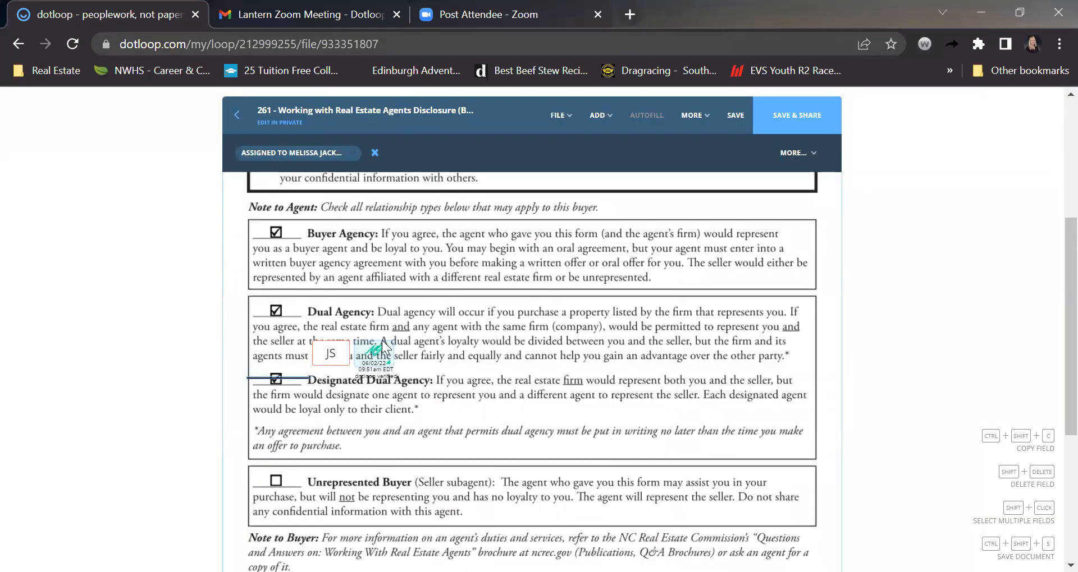
{"action": "mouse_move", "coordinate": [392, 352]}
{"action": "left_mouse_down"}
{"action": "mouse_move", "coordinate": [294, 405]}
{"action": "mouse_move", "coordinate": [269, 388]}
{"action": "mouse_move", "coordinate": [259, 339]}
{"action": "left_mouse_up"}
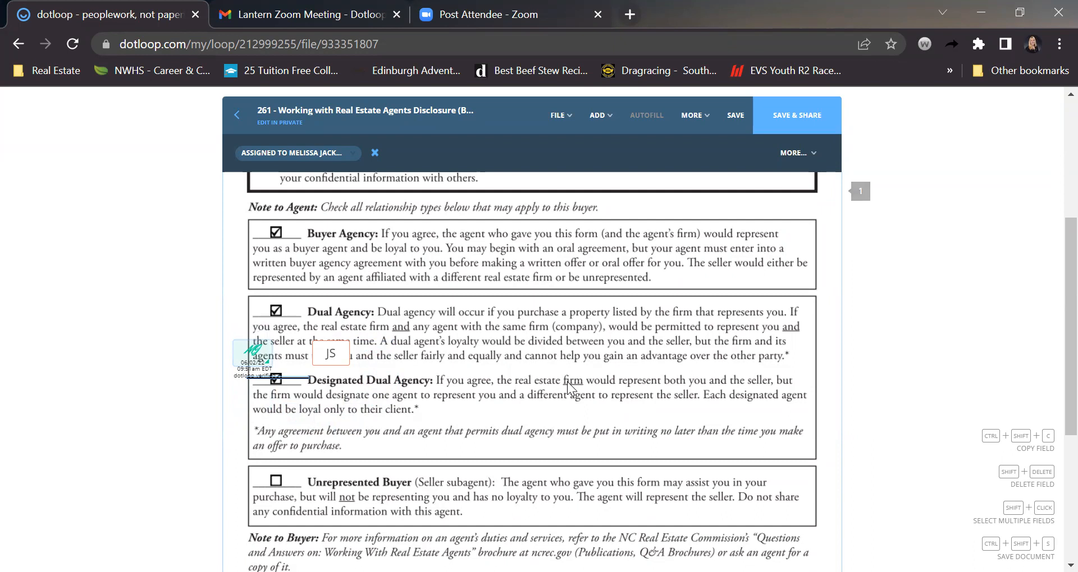
Save the 261 - Working with Real Estate Agents Disclosure and return to the loop without sharing it
{"action": "left_click", "coordinate": [742, 123]}
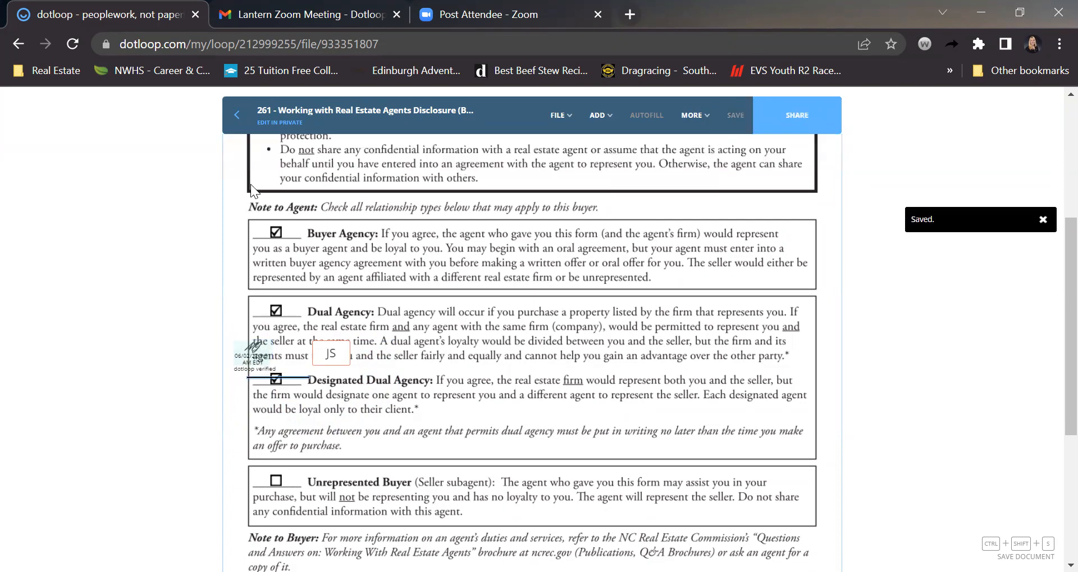
{"action": "left_click", "coordinate": [237, 118]}
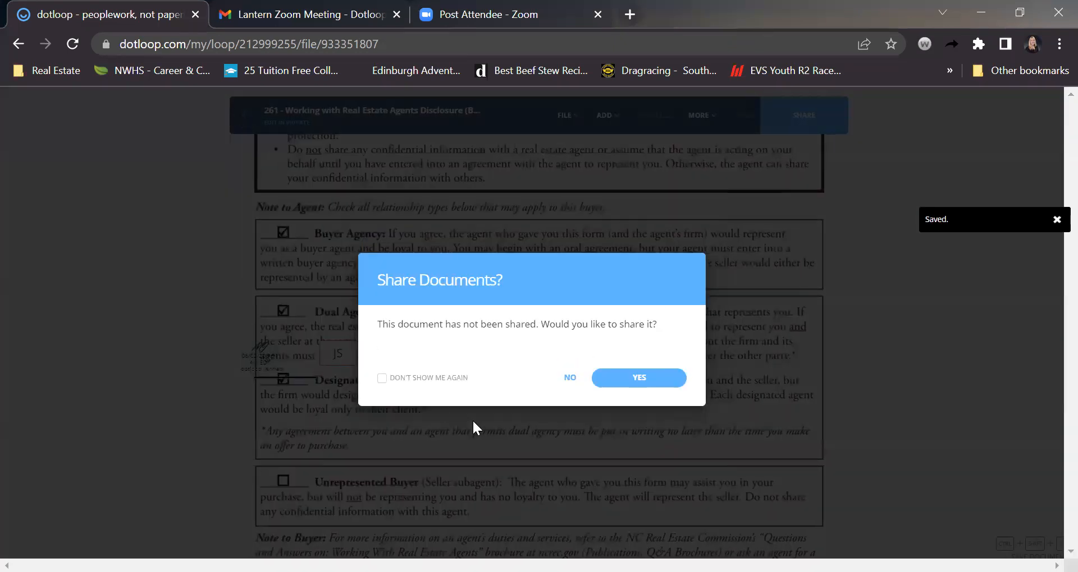
{"action": "left_click", "coordinate": [568, 378]}
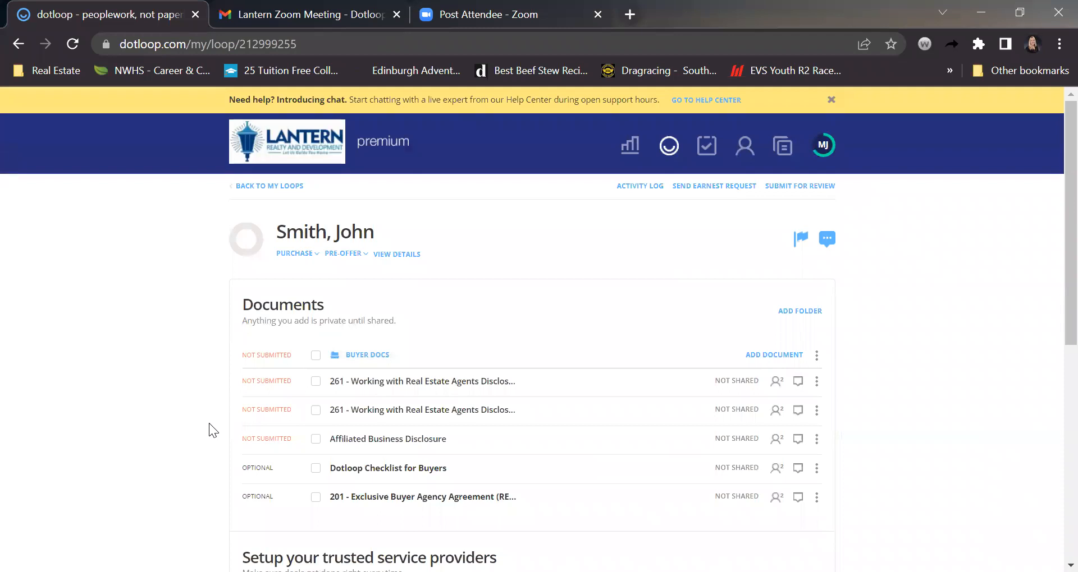
Open the 201 - Exclusive Buyer Agency Agreement and autofill it with the buyer's and buying agent's details, accepting the role changes
{"action": "scroll", "coordinate": [209, 423], "scroll_direction": "down", "scroll_amount": 2}
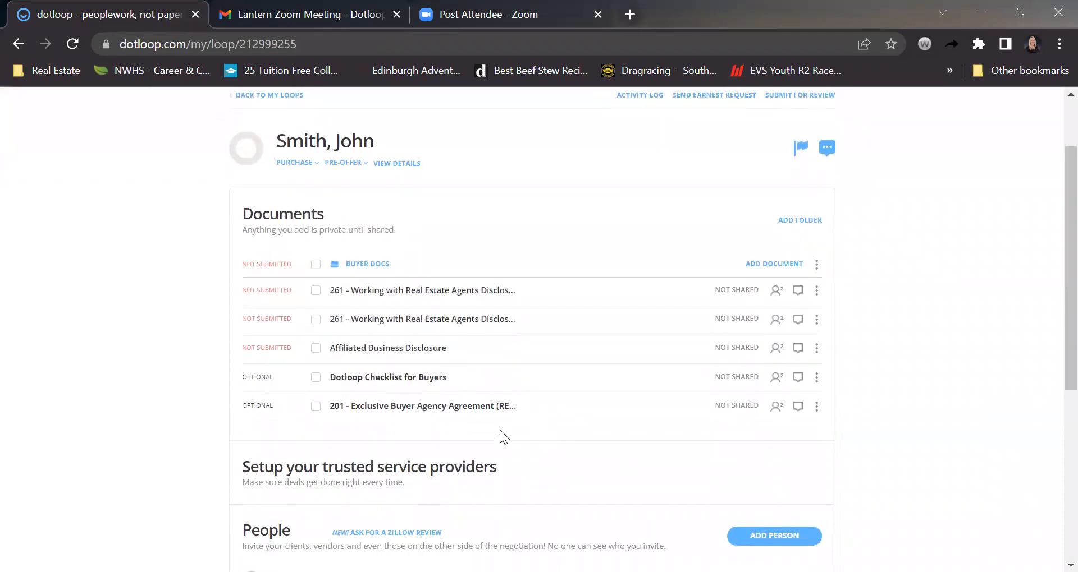
{"action": "left_click", "coordinate": [412, 406]}
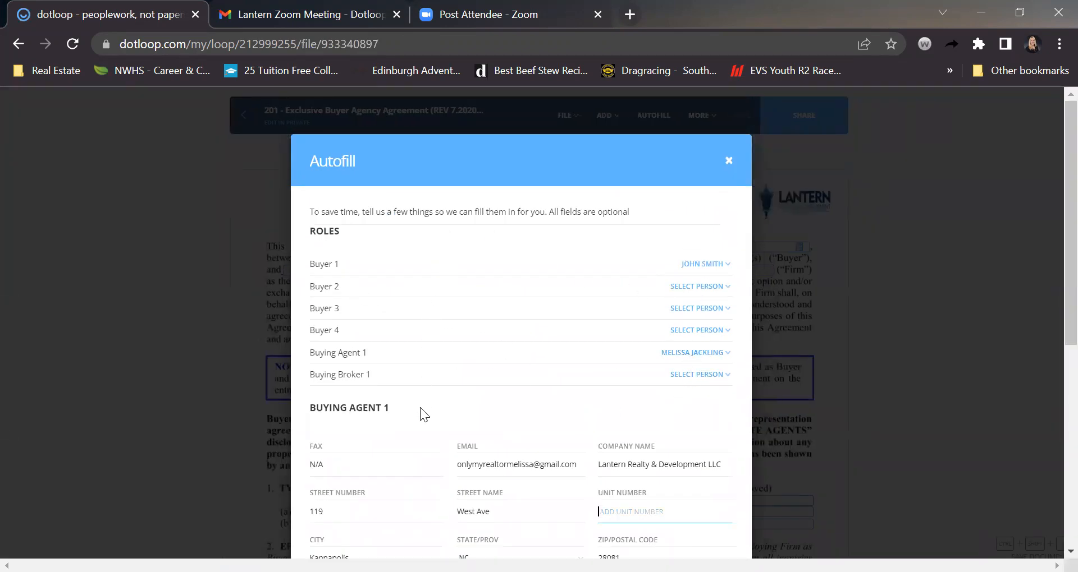
{"action": "scroll", "coordinate": [420, 408], "scroll_direction": "down", "scroll_amount": 1}
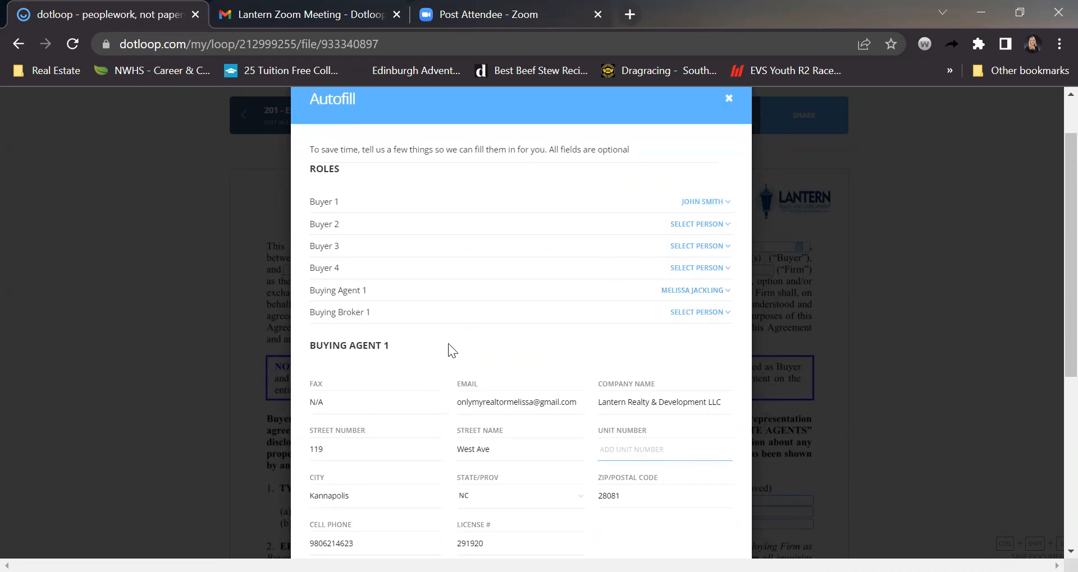
{"action": "scroll", "coordinate": [448, 343], "scroll_direction": "down", "scroll_amount": 2}
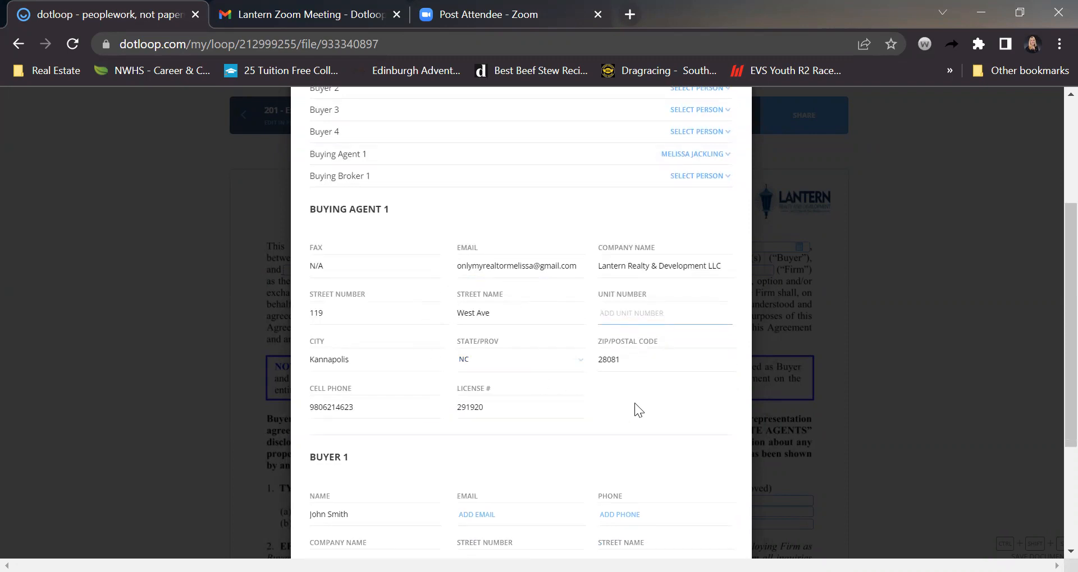
{"action": "scroll", "coordinate": [637, 410], "scroll_direction": "down", "scroll_amount": 1}
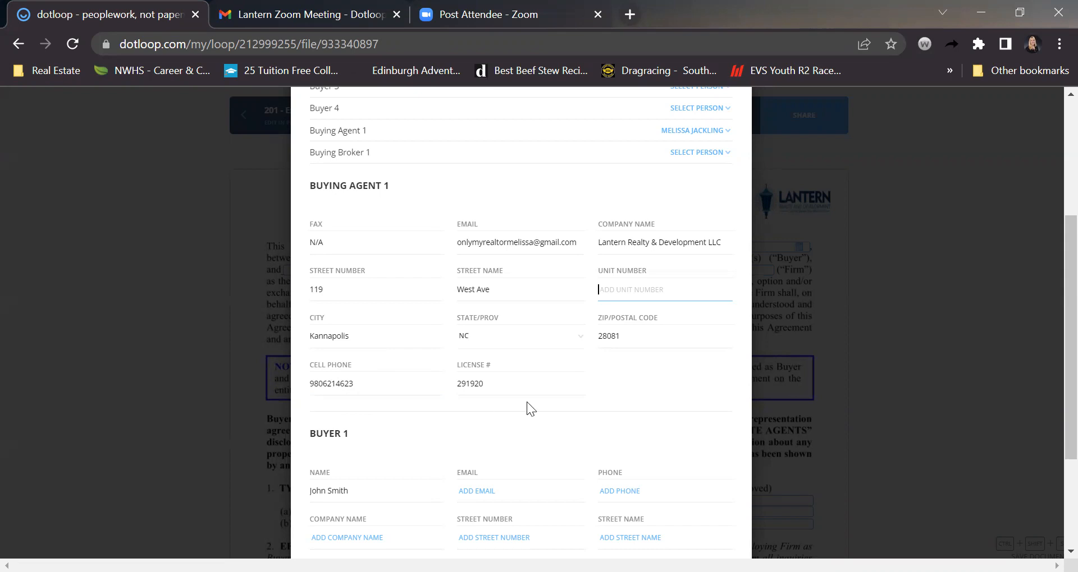
{"action": "scroll", "coordinate": [679, 414], "scroll_direction": "down", "scroll_amount": 3}
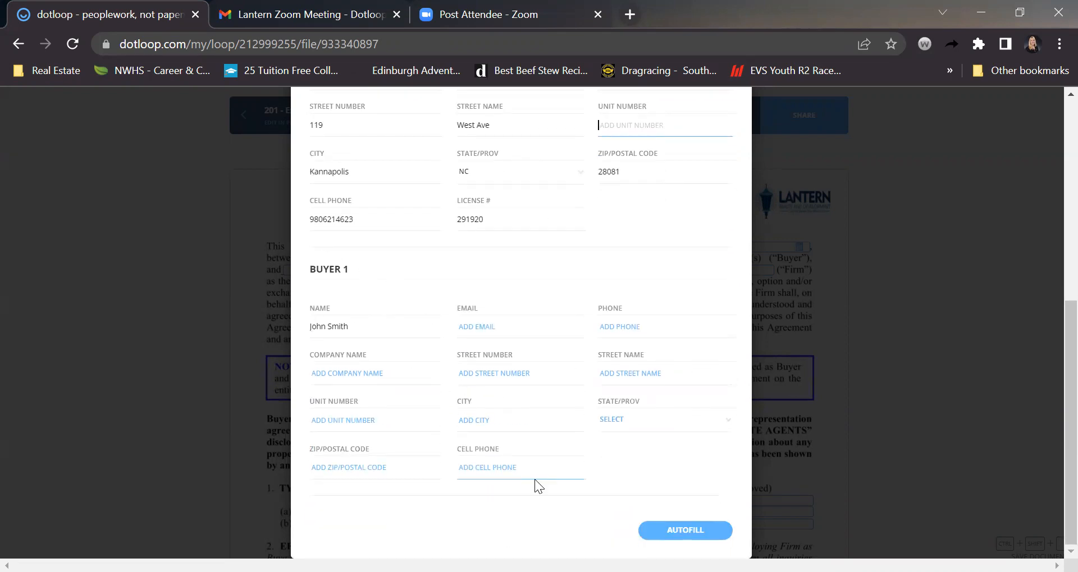
{"action": "left_click", "coordinate": [687, 532]}
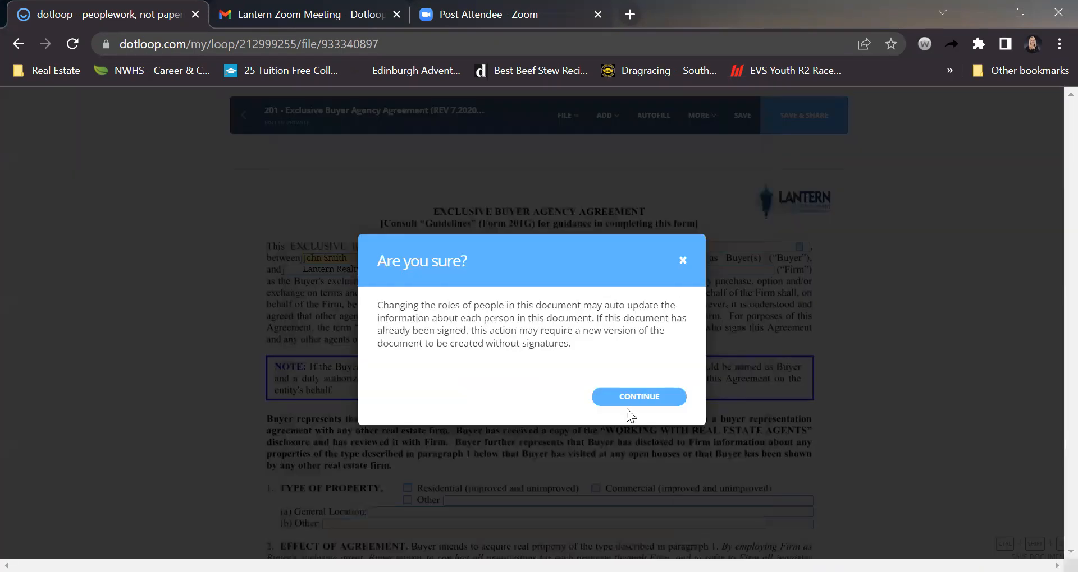
{"action": "left_click", "coordinate": [615, 398]}
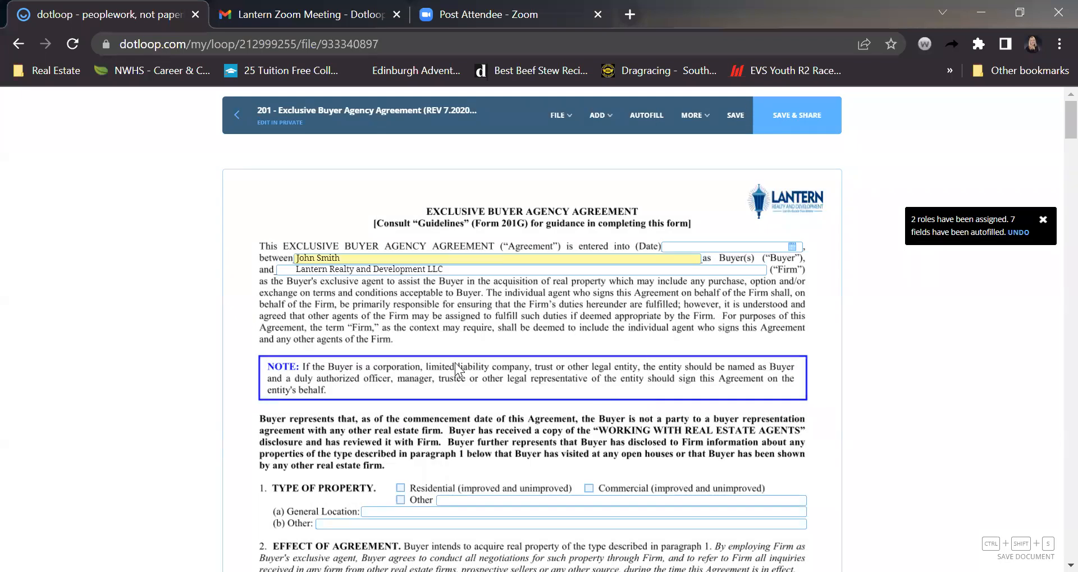
Check the buyer, firm and date fields in the agreement's opening paragraph, leaving the date blank
{"action": "left_click", "coordinate": [349, 256]}
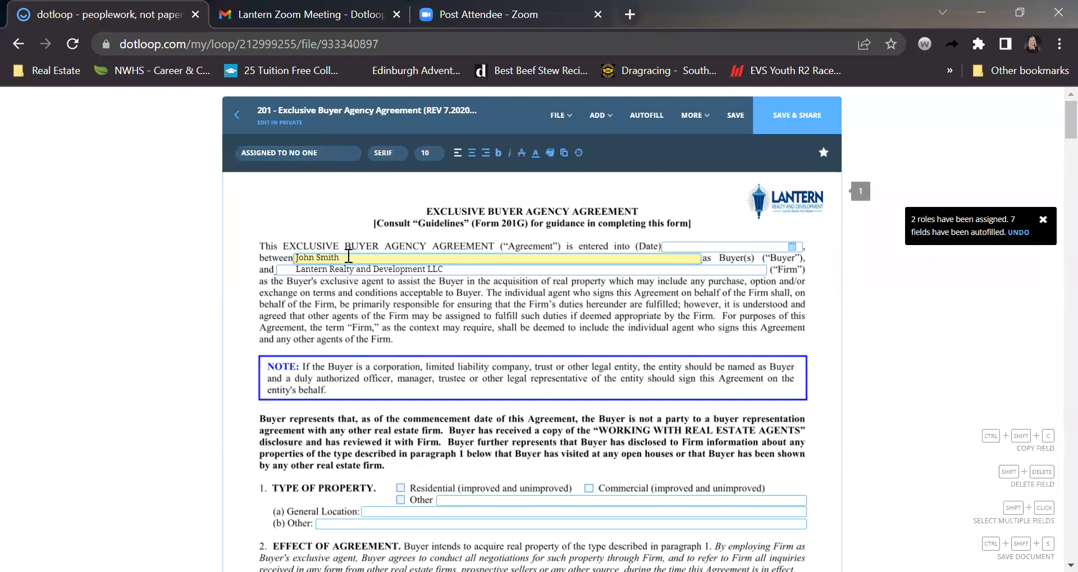
{"action": "left_click", "coordinate": [433, 269]}
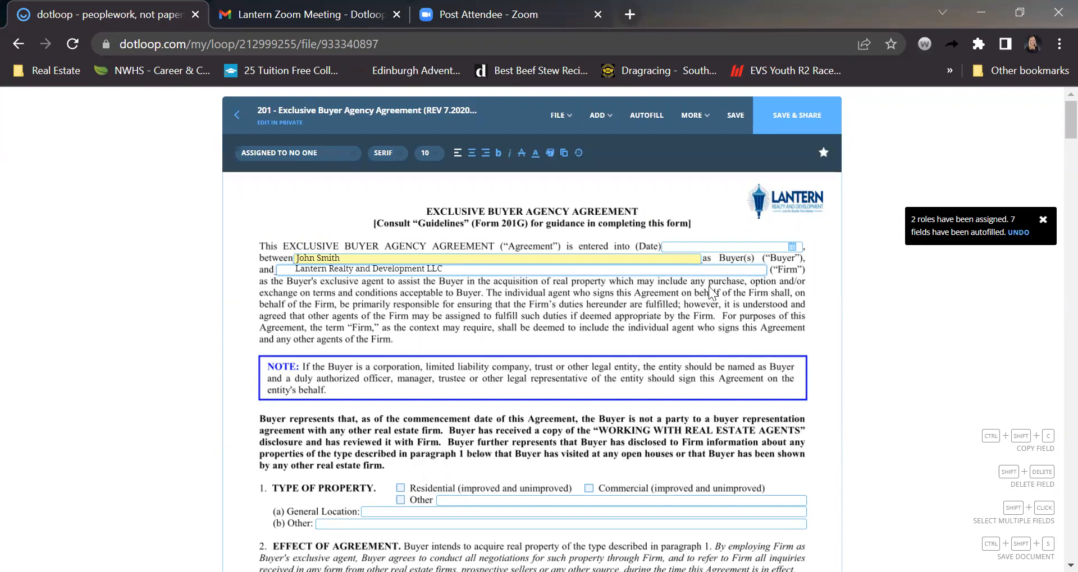
{"action": "left_click", "coordinate": [789, 248]}
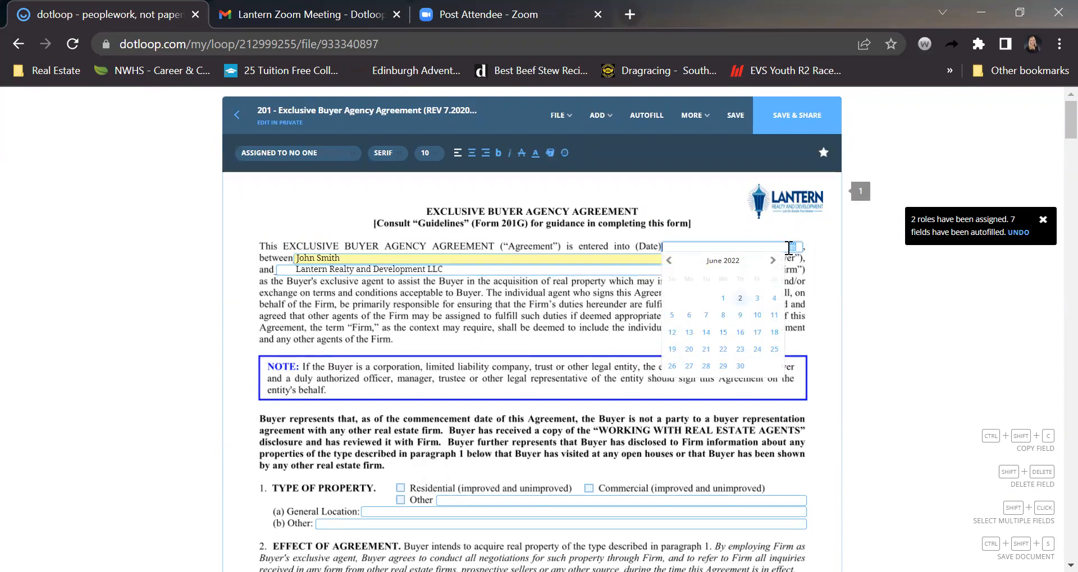
{"action": "left_click", "coordinate": [271, 324]}
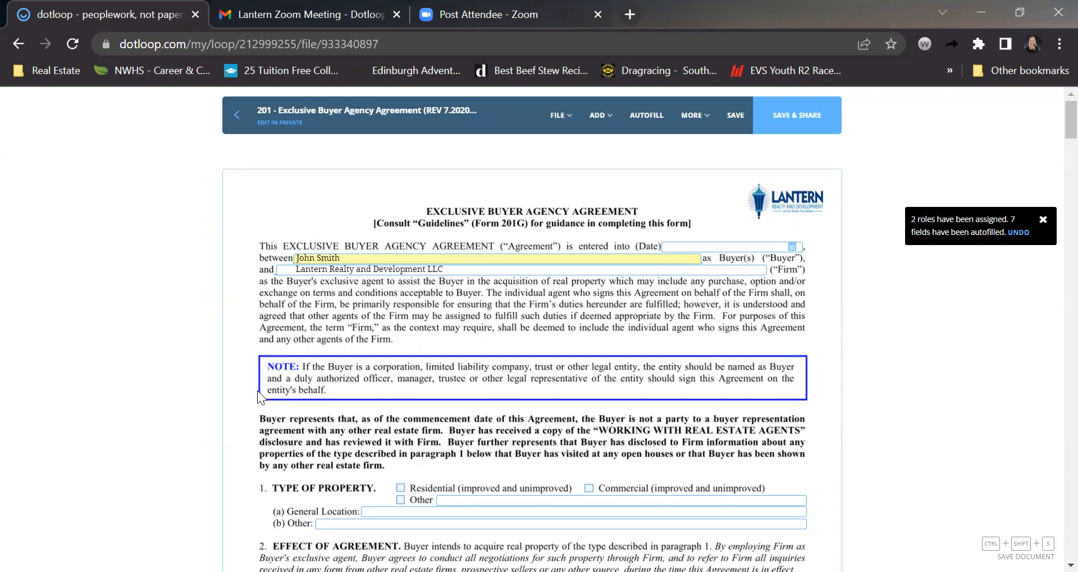
Review the entity note, the buyer's representation statement and the first numbered sections on page 1
{"action": "scroll", "coordinate": [257, 391], "scroll_direction": "down", "scroll_amount": 1}
{"action": "scroll", "coordinate": [257, 390], "scroll_direction": "up", "scroll_amount": 1}
{"action": "scroll", "coordinate": [263, 408], "scroll_direction": "down", "scroll_amount": 2}
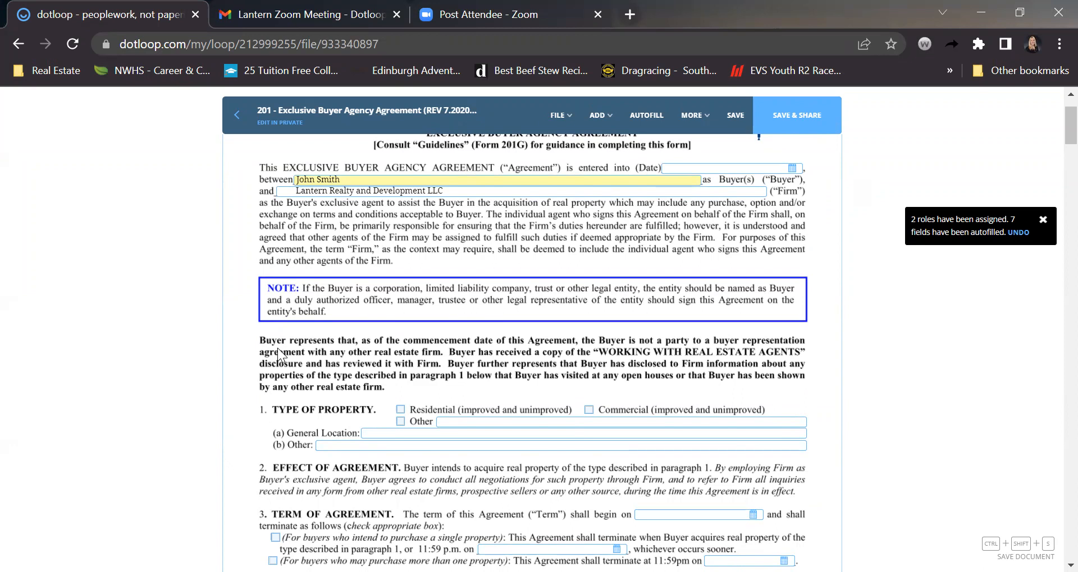
{"action": "scroll", "coordinate": [271, 394], "scroll_direction": "down", "scroll_amount": 2}
{"action": "scroll", "coordinate": [270, 389], "scroll_direction": "up", "scroll_amount": 2}
{"action": "scroll", "coordinate": [270, 388], "scroll_direction": "down", "scroll_amount": 2}
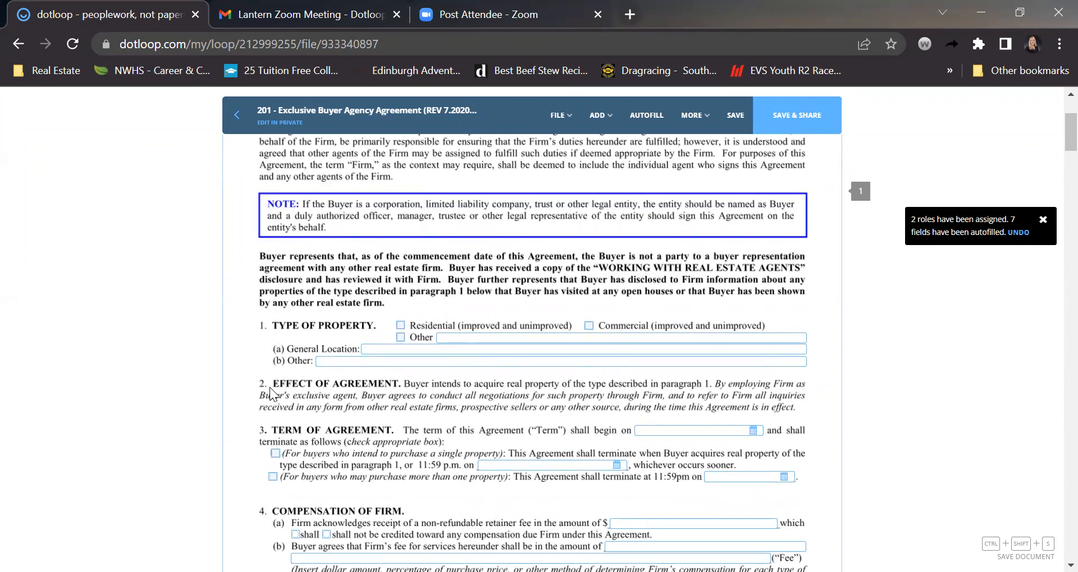
{"action": "scroll", "coordinate": [269, 388], "scroll_direction": "up", "scroll_amount": 1}
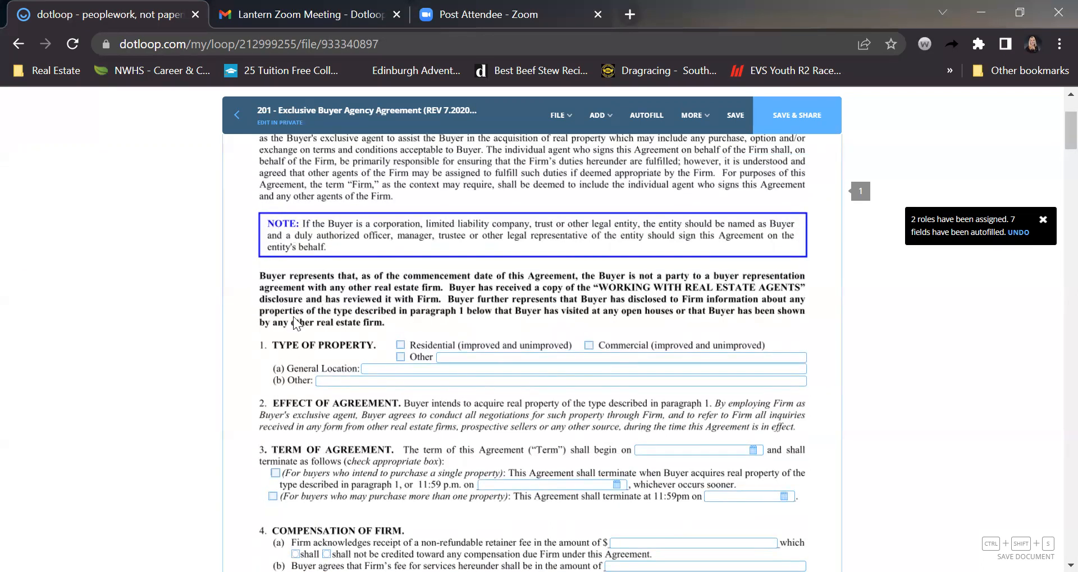
{"action": "scroll", "coordinate": [277, 313], "scroll_direction": "up", "scroll_amount": 1}
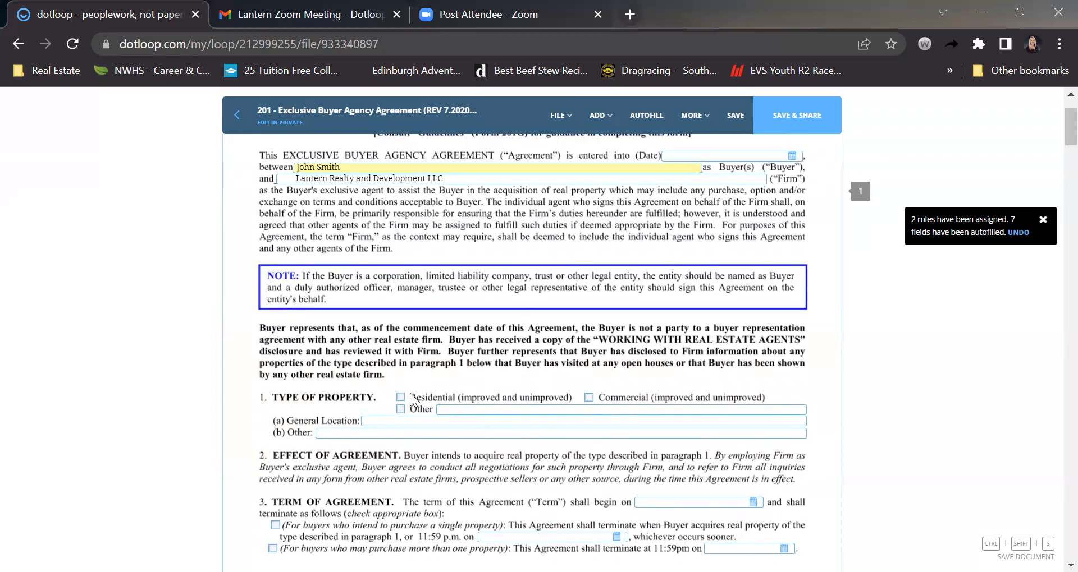
Mark the type of property as Residential (improved and unimproved) in section 1
{"action": "scroll", "coordinate": [355, 353], "scroll_direction": "down", "scroll_amount": 2}
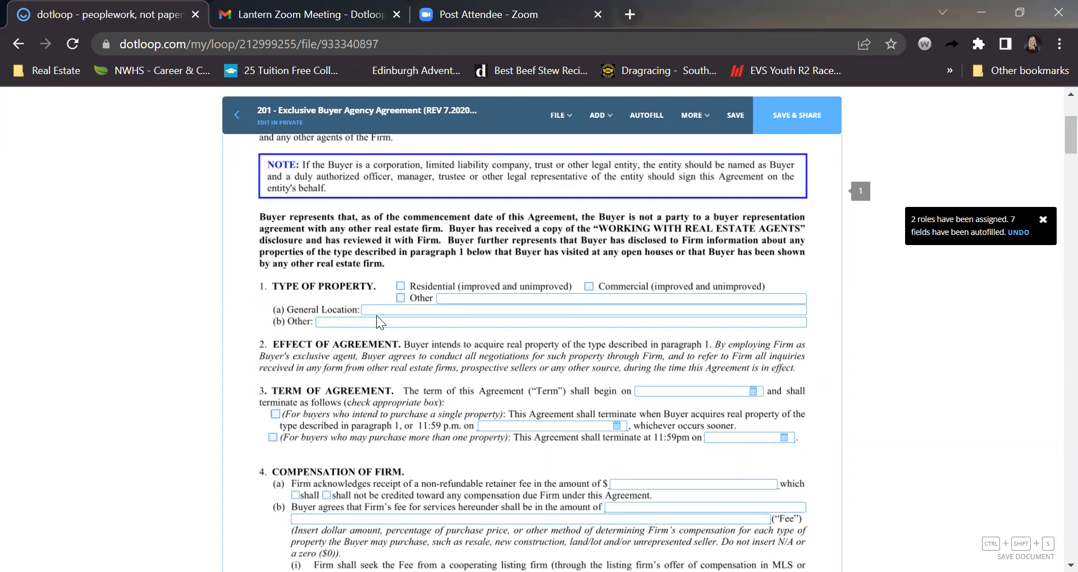
{"action": "left_click", "coordinate": [400, 287]}
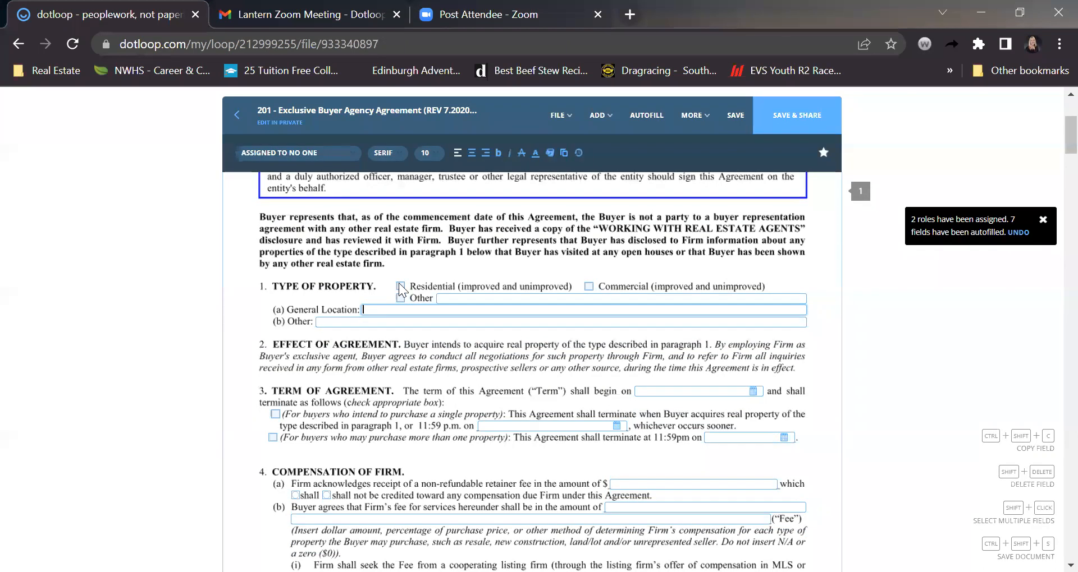
{"action": "right_click", "coordinate": [374, 310]}
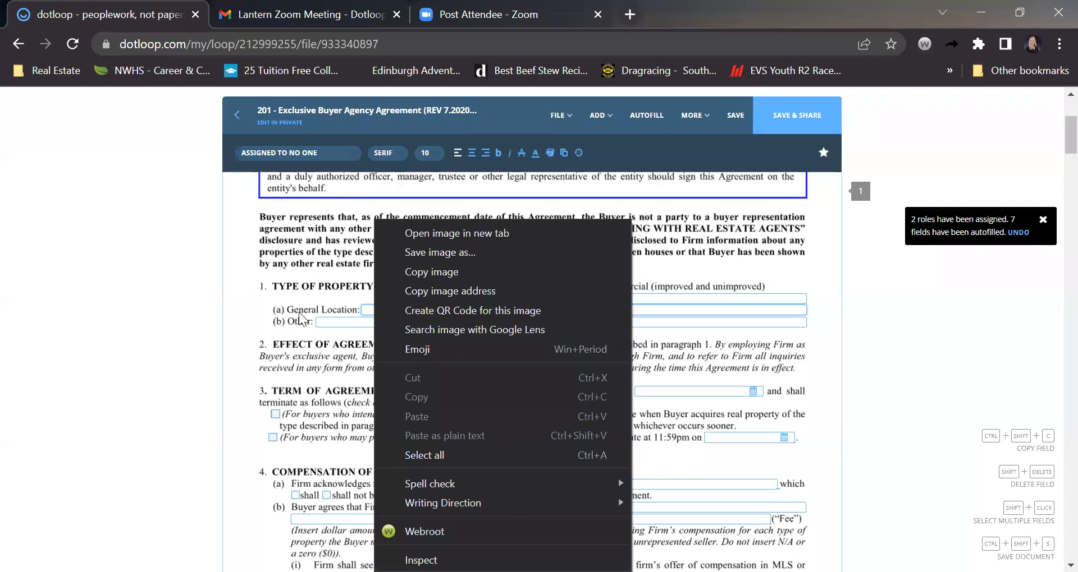
{"action": "left_click", "coordinate": [280, 376]}
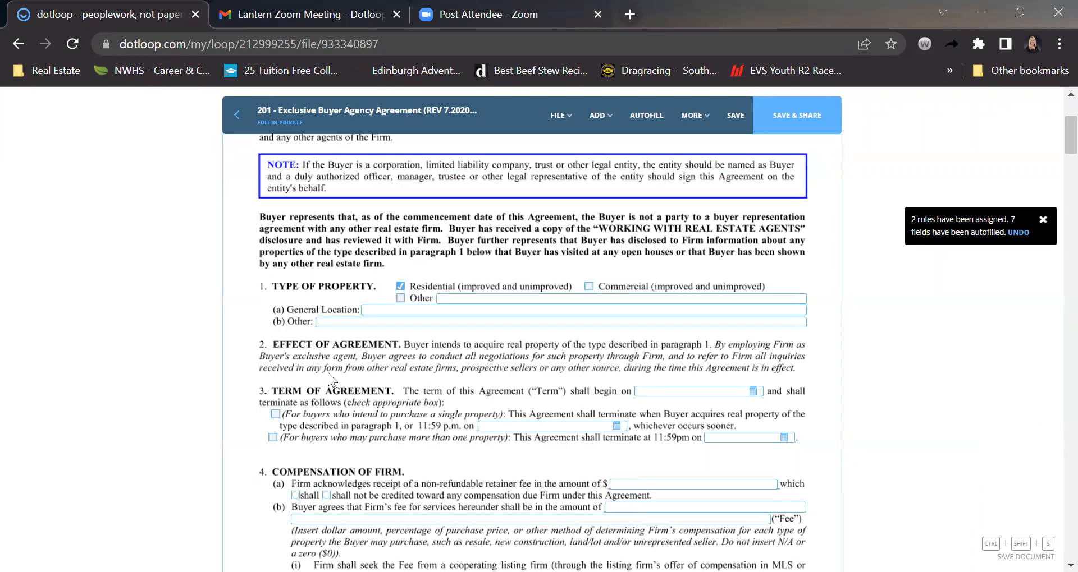
Enter N/A on line (b) Other under Type of Property
{"action": "left_click", "coordinate": [378, 308]}
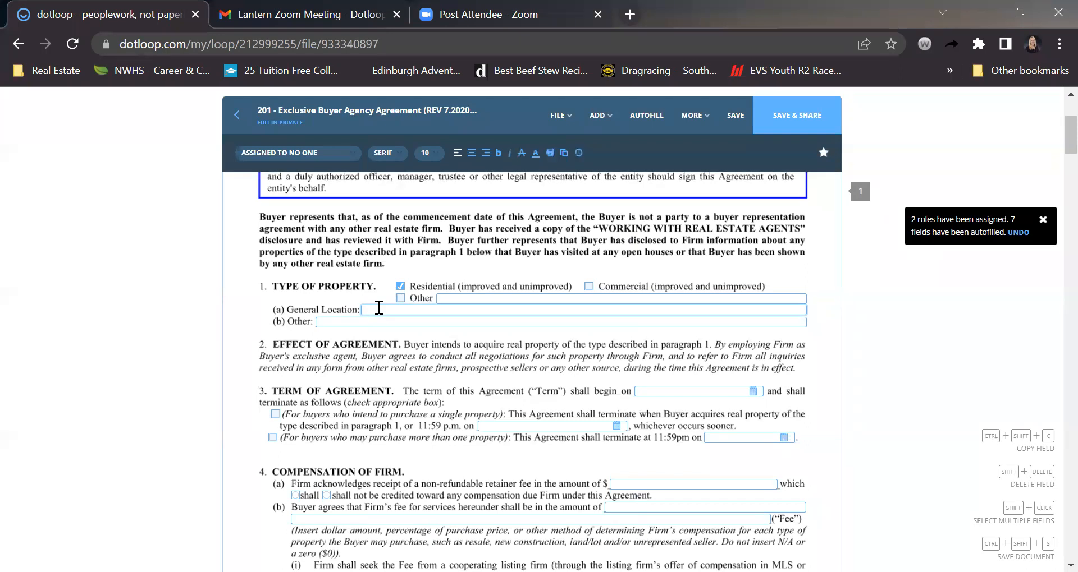
{"action": "right_click", "coordinate": [335, 324]}
{"action": "left_click", "coordinate": [382, 560]}
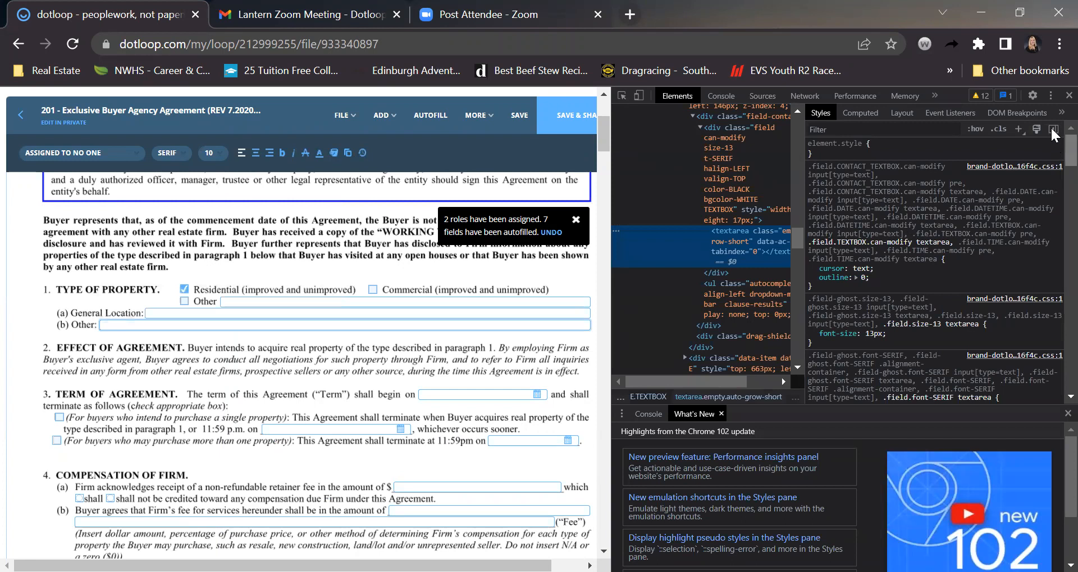
{"action": "left_click", "coordinate": [1068, 95]}
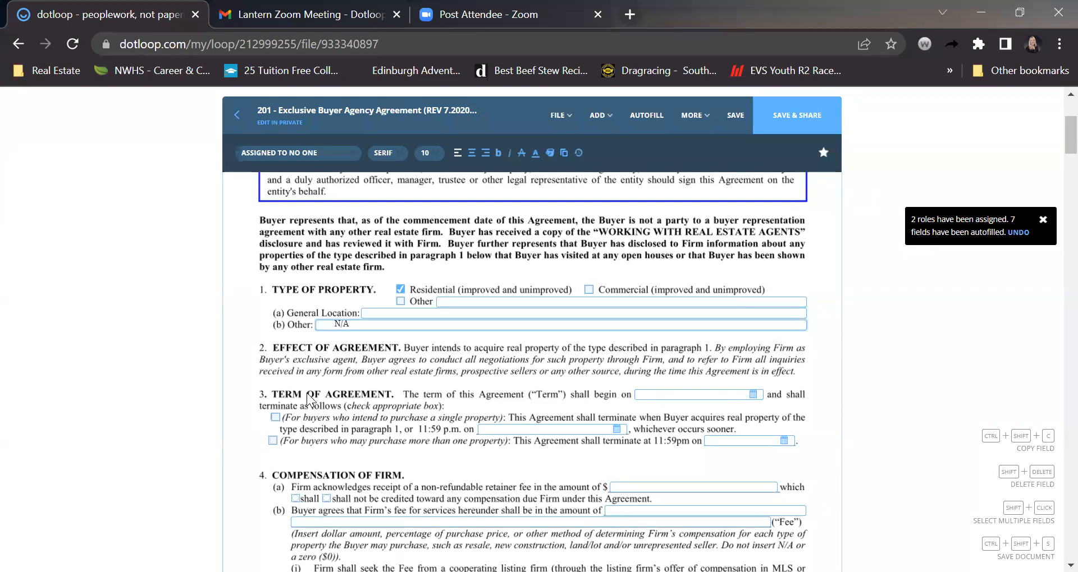
Review the term of agreement, compensation of firm and initials areas from page 1 through the beginning of page 2
{"action": "scroll", "coordinate": [307, 400], "scroll_direction": "down", "scroll_amount": 2}
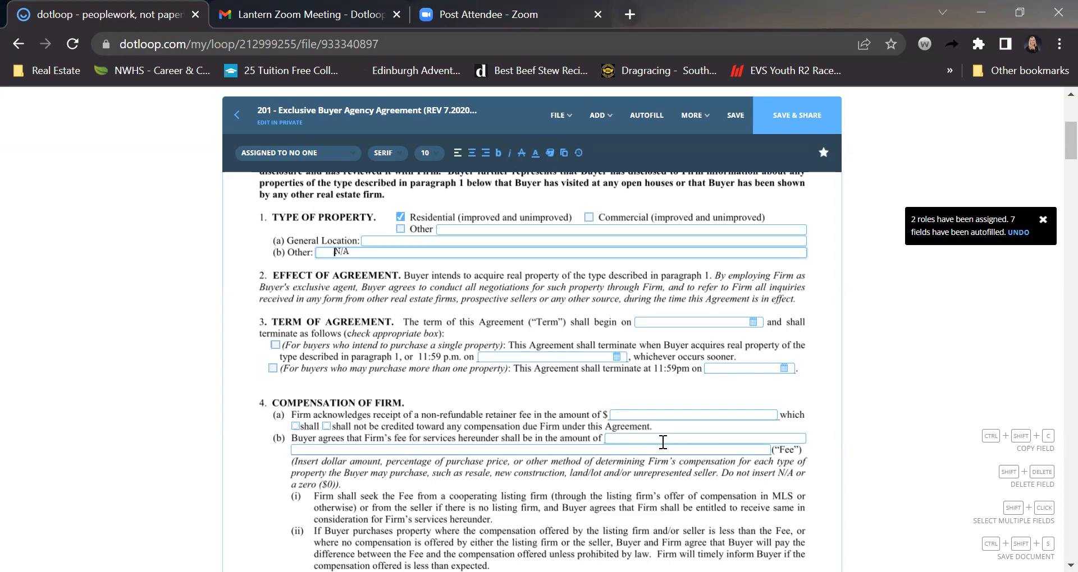
{"action": "scroll", "coordinate": [283, 446], "scroll_direction": "down", "scroll_amount": 1}
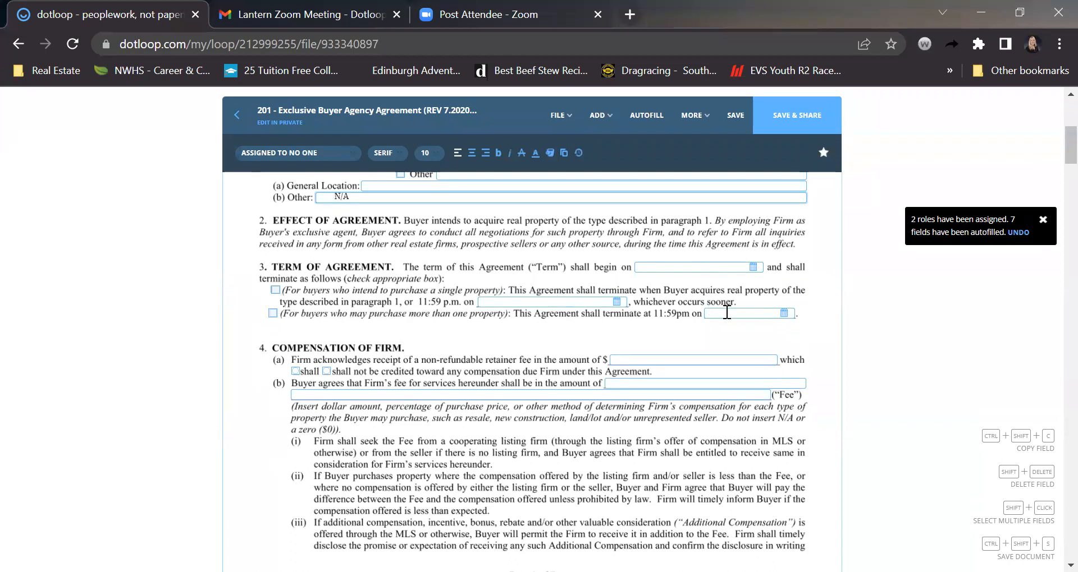
{"action": "scroll", "coordinate": [397, 421], "scroll_direction": "down", "scroll_amount": 6}
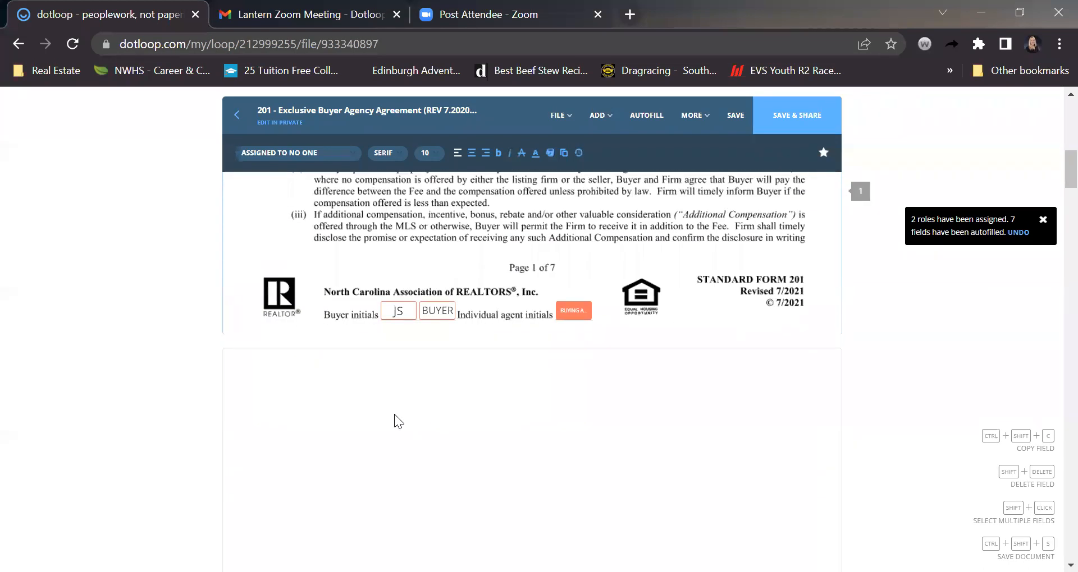
{"action": "scroll", "coordinate": [397, 421], "scroll_direction": "up", "scroll_amount": 5}
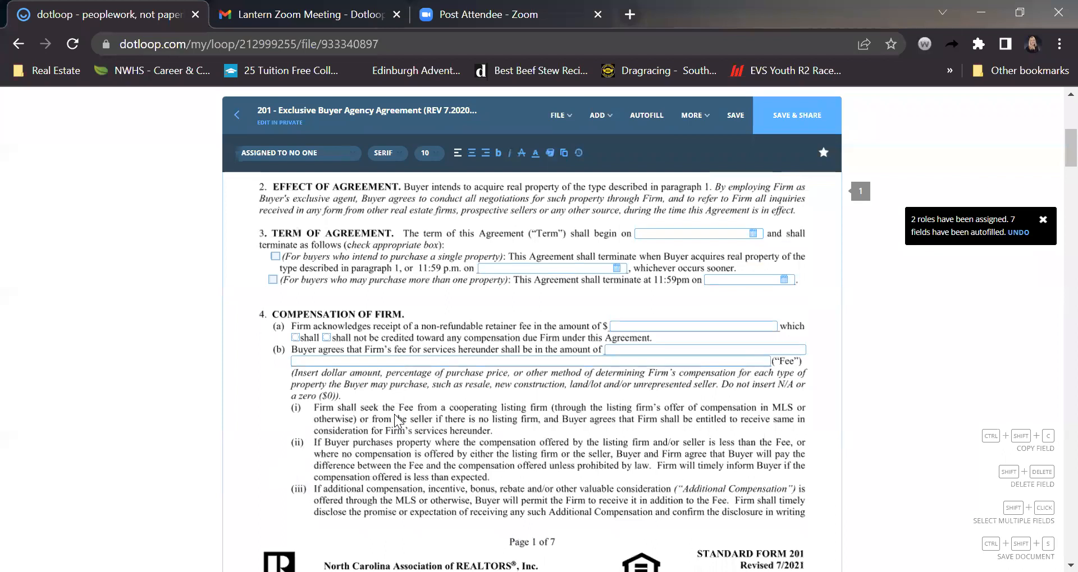
{"action": "scroll", "coordinate": [364, 363], "scroll_direction": "up", "scroll_amount": 6}
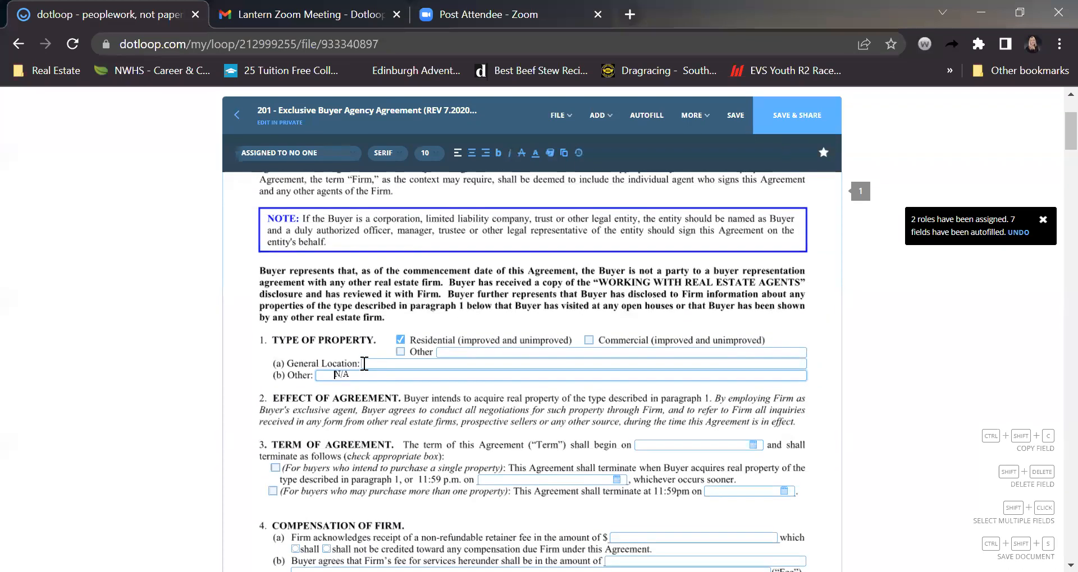
{"action": "scroll", "coordinate": [372, 462], "scroll_direction": "down", "scroll_amount": 10}
{"action": "scroll", "coordinate": [372, 461], "scroll_direction": "down", "scroll_amount": 2}
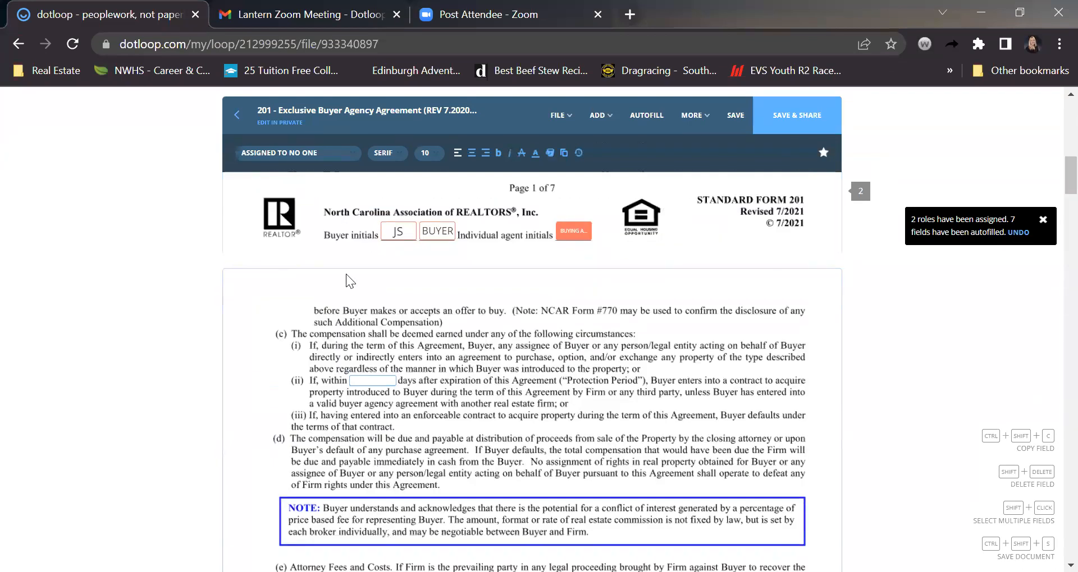
Assign the second buyer initials box in the page 1 footer to no one
{"action": "scroll", "coordinate": [353, 280], "scroll_direction": "up", "scroll_amount": 2}
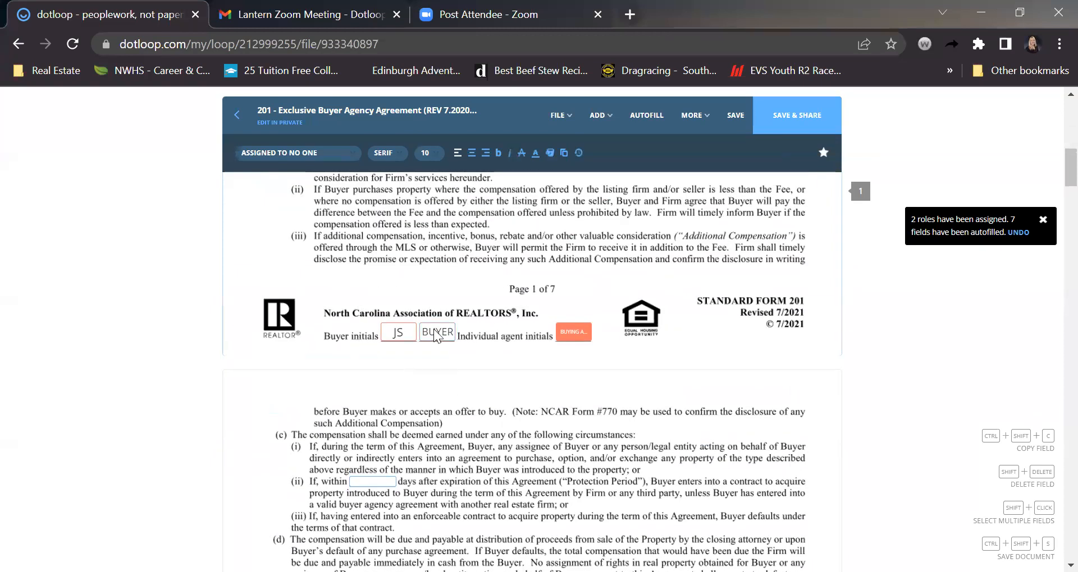
{"action": "left_click", "coordinate": [432, 332]}
{"action": "left_click", "coordinate": [294, 153]}
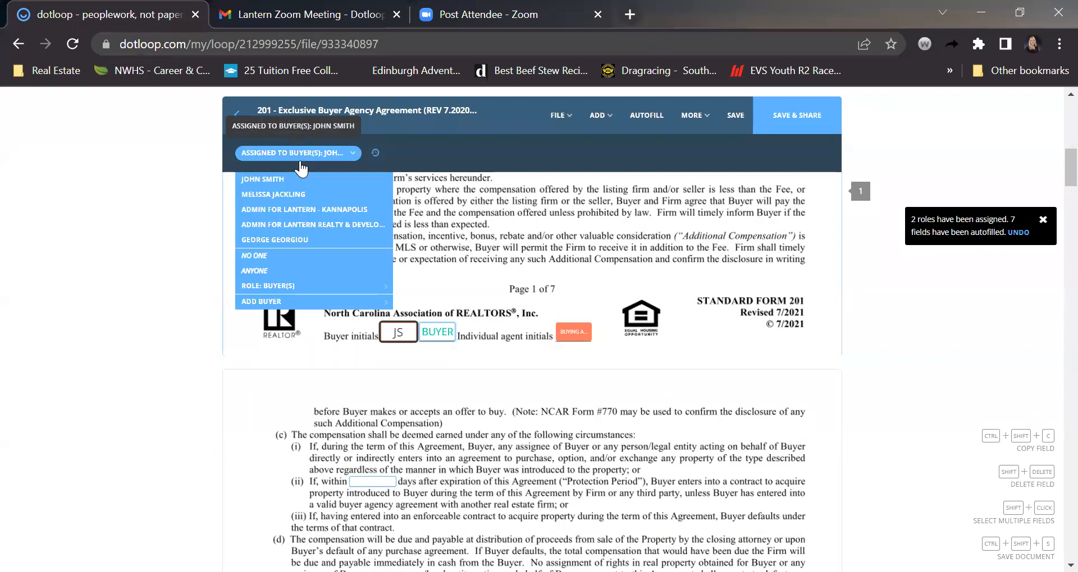
{"action": "left_click", "coordinate": [271, 253]}
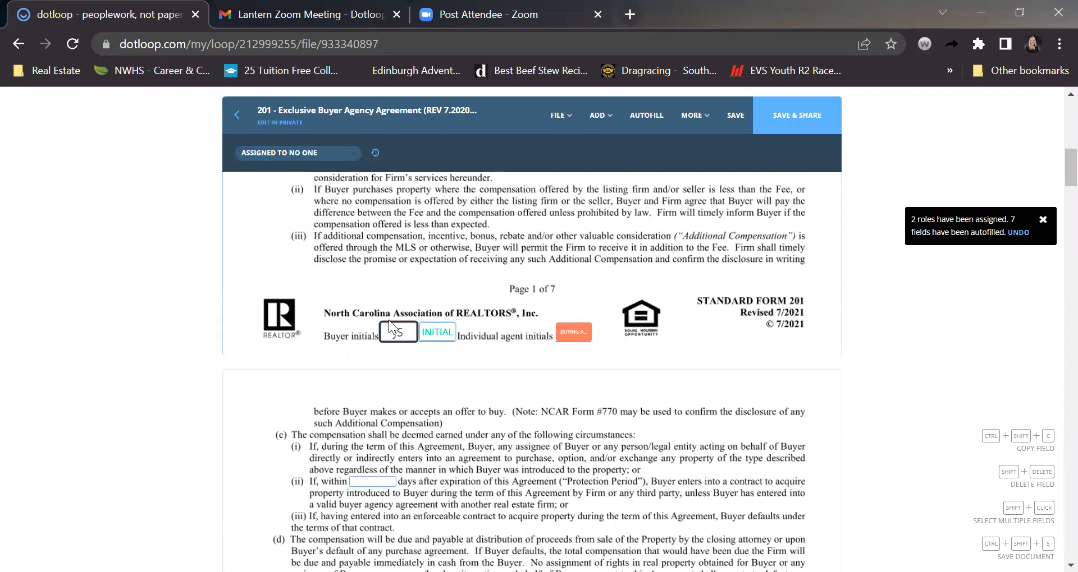
Enter N/A for section 13, Additional Provisions, at the end of page 3
{"action": "scroll", "coordinate": [494, 426], "scroll_direction": "down", "scroll_amount": 4}
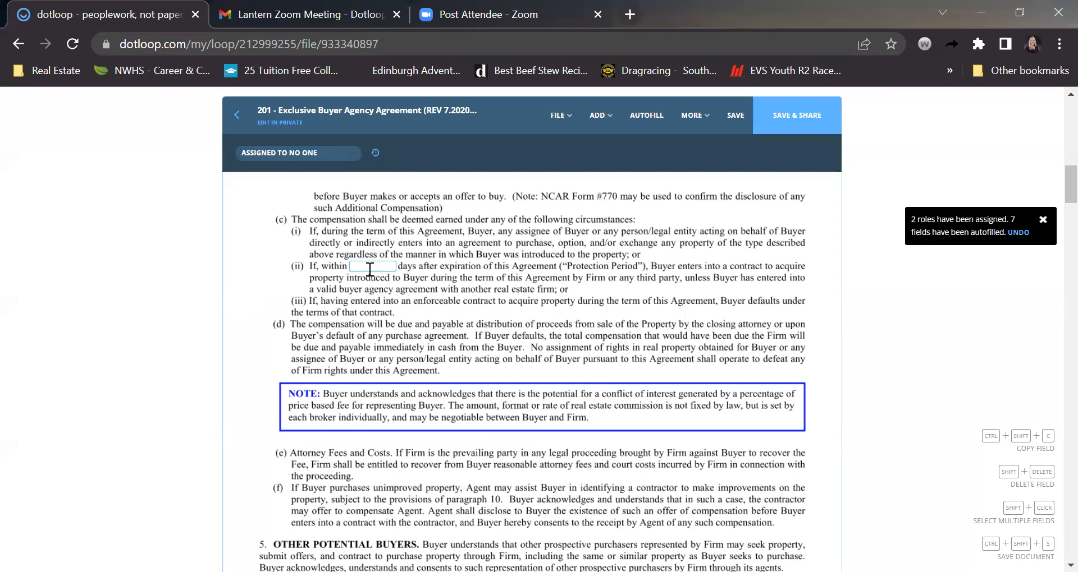
{"action": "scroll", "coordinate": [452, 386], "scroll_direction": "down", "scroll_amount": 5}
{"action": "scroll", "coordinate": [451, 381], "scroll_direction": "down", "scroll_amount": 9}
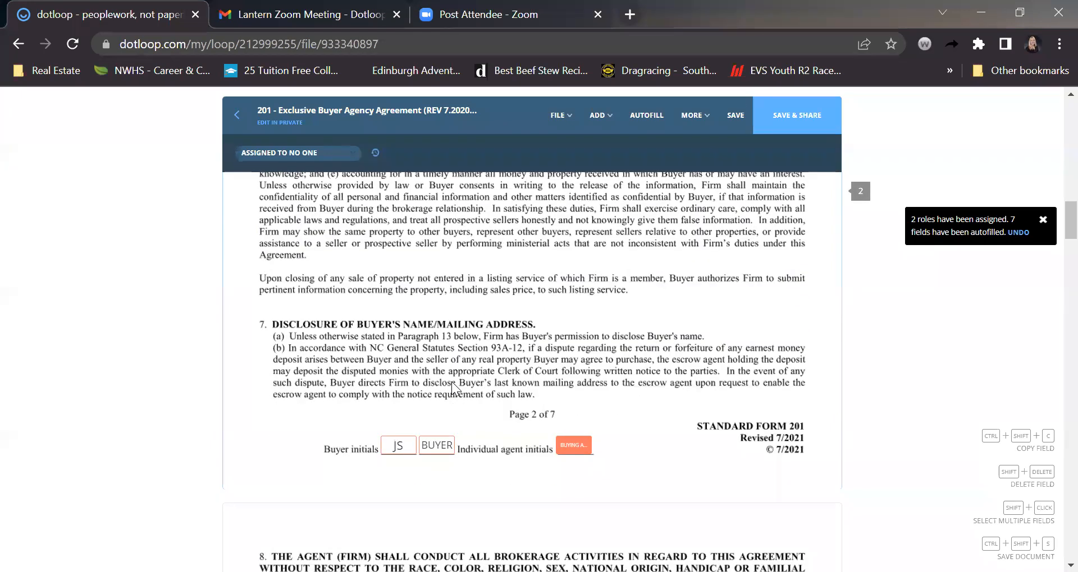
{"action": "scroll", "coordinate": [451, 381], "scroll_direction": "down", "scroll_amount": 11}
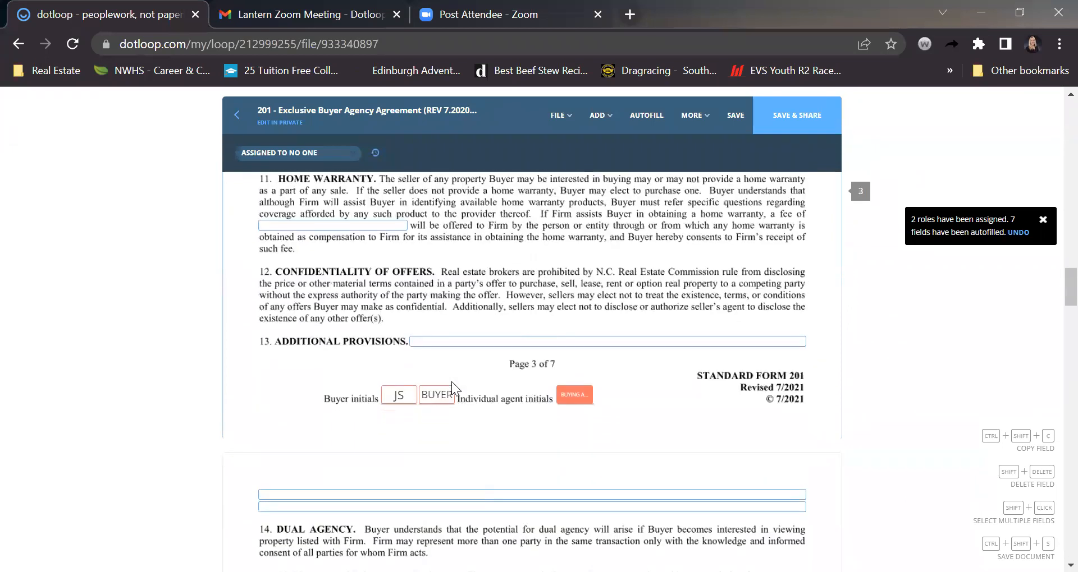
{"action": "scroll", "coordinate": [451, 382], "scroll_direction": "up", "scroll_amount": 5}
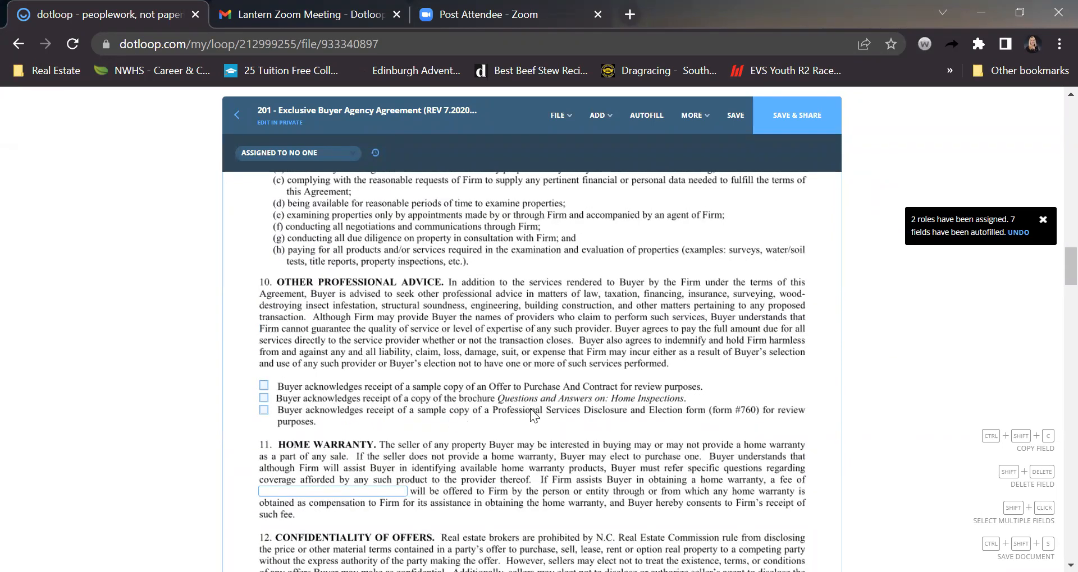
{"action": "scroll", "coordinate": [531, 452], "scroll_direction": "down", "scroll_amount": 6}
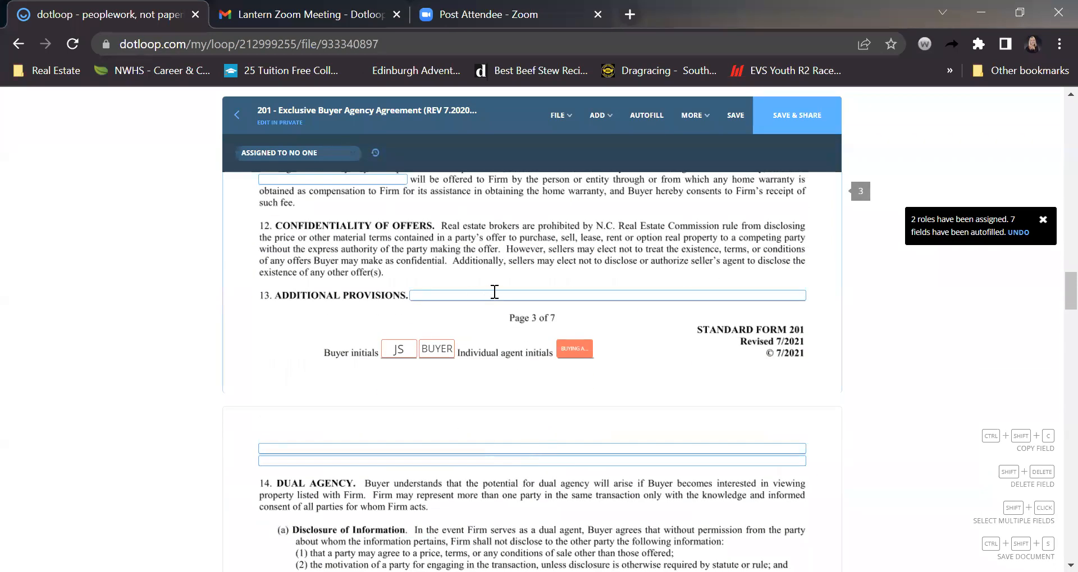
{"action": "left_click", "coordinate": [494, 295]}
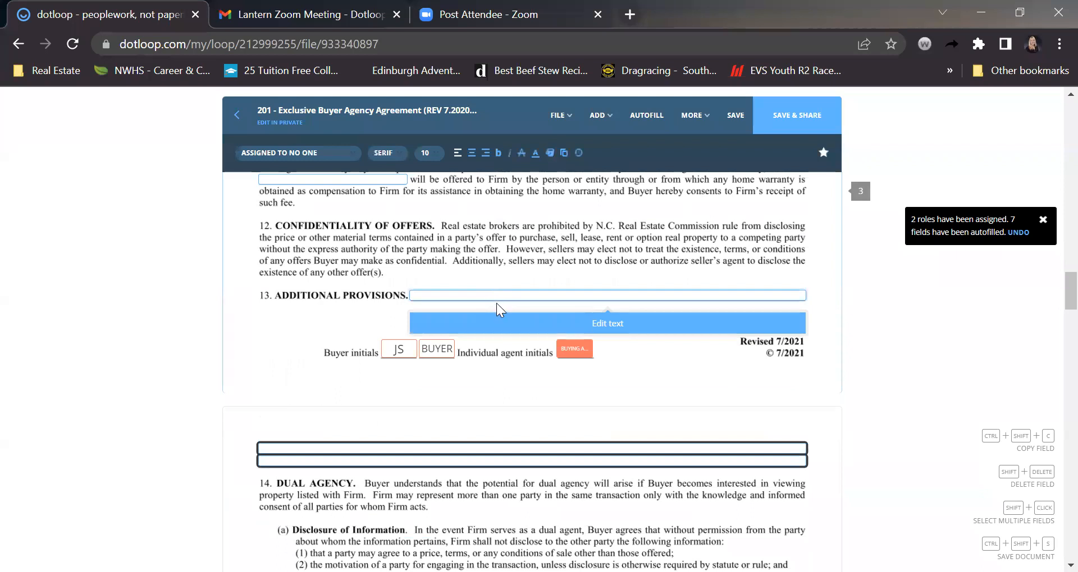
{"action": "left_click", "coordinate": [522, 330]}
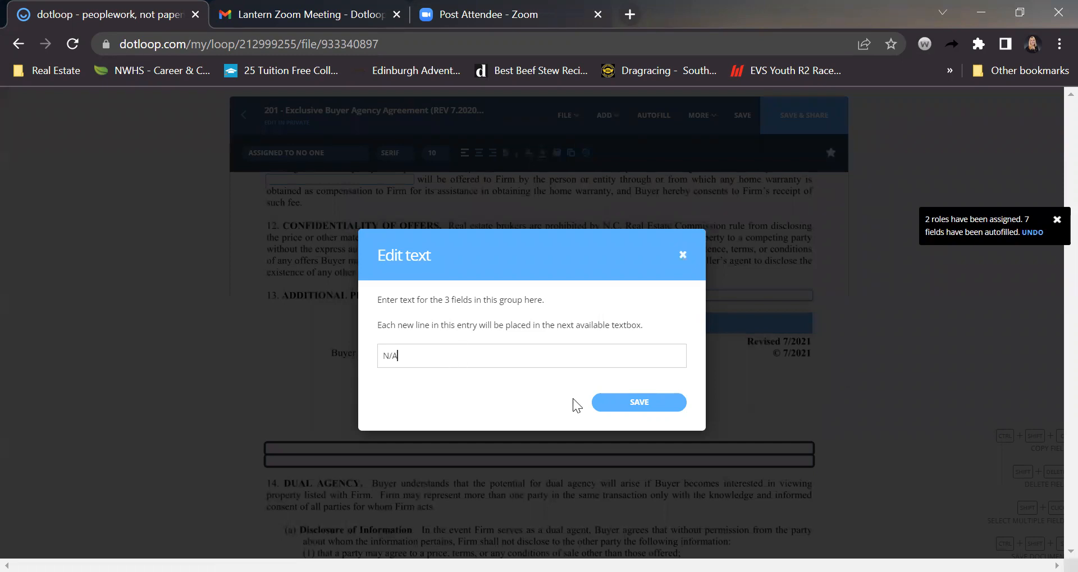
{"action": "left_click", "coordinate": [599, 401]}
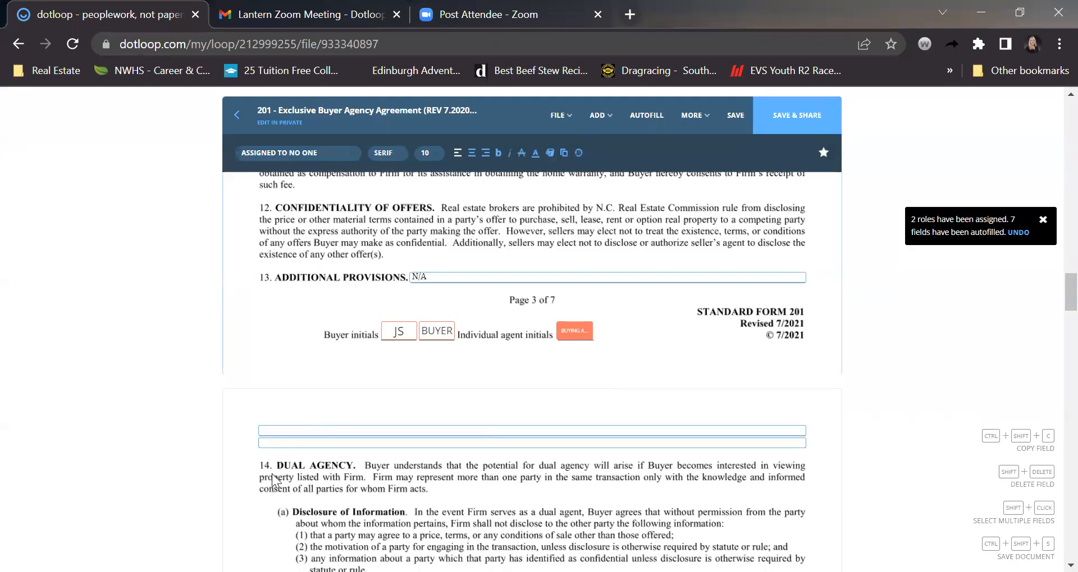
Assign both buyer initials boxes beside the exclusive representation option in section 14(d) to no one
{"action": "scroll", "coordinate": [272, 473], "scroll_direction": "down", "scroll_amount": 10}
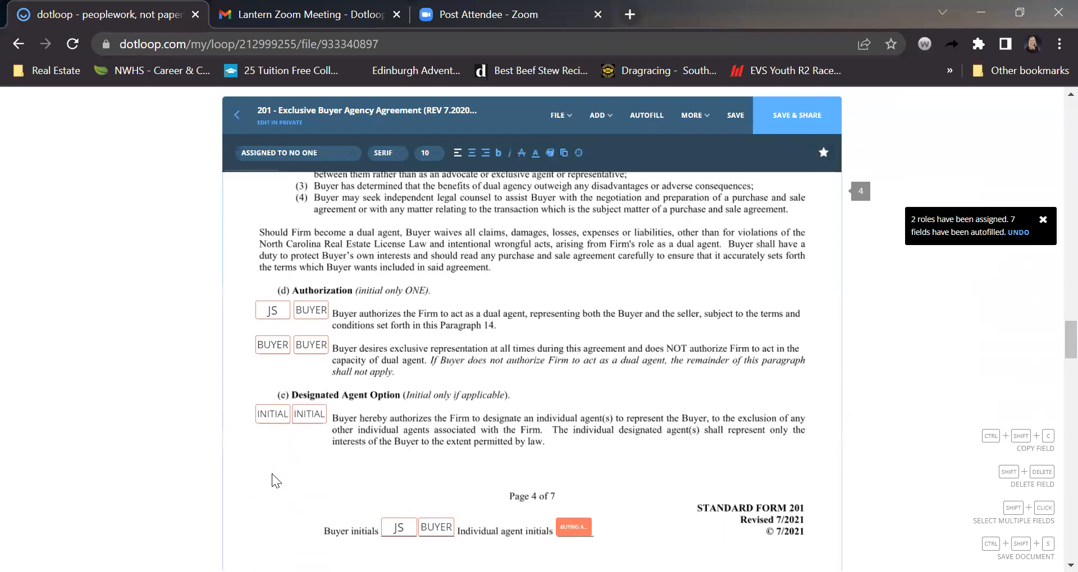
{"action": "scroll", "coordinate": [272, 474], "scroll_direction": "down", "scroll_amount": 1}
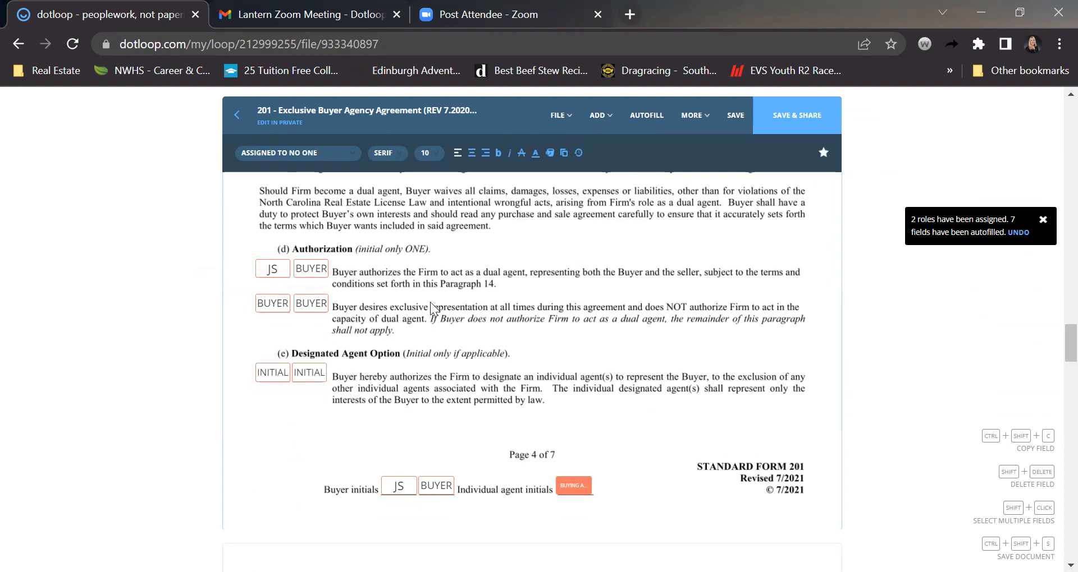
{"action": "left_click", "coordinate": [272, 270]}
{"action": "left_click", "coordinate": [268, 307]}
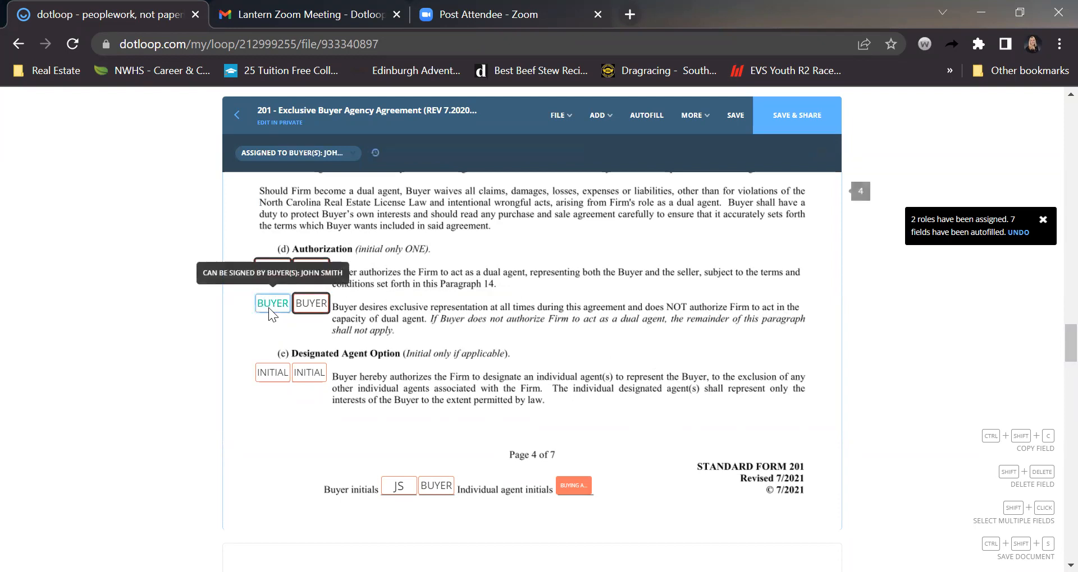
{"action": "left_click", "coordinate": [295, 153]}
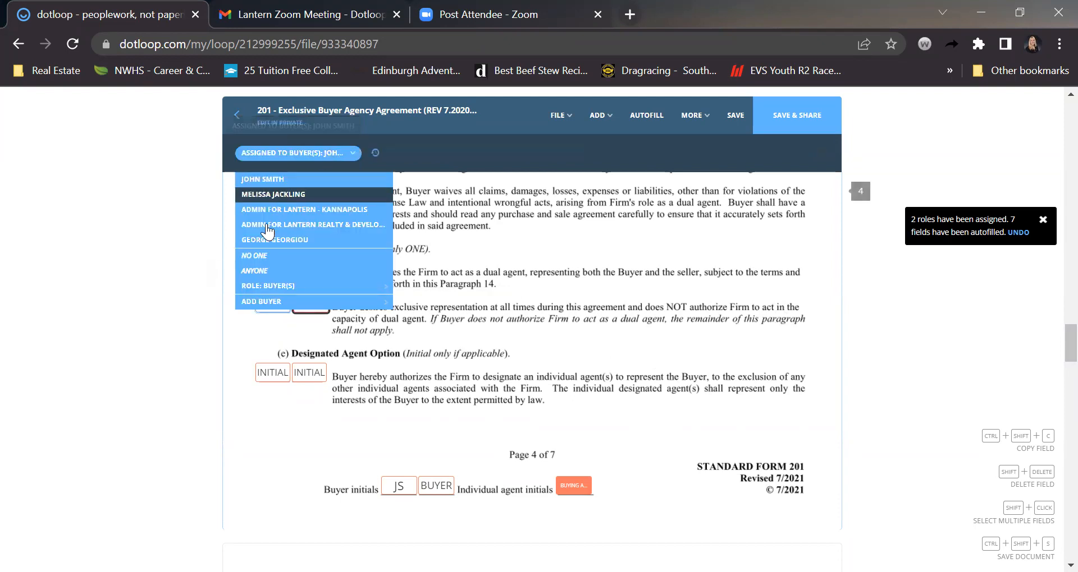
{"action": "left_click", "coordinate": [248, 256]}
{"action": "left_click", "coordinate": [315, 303]}
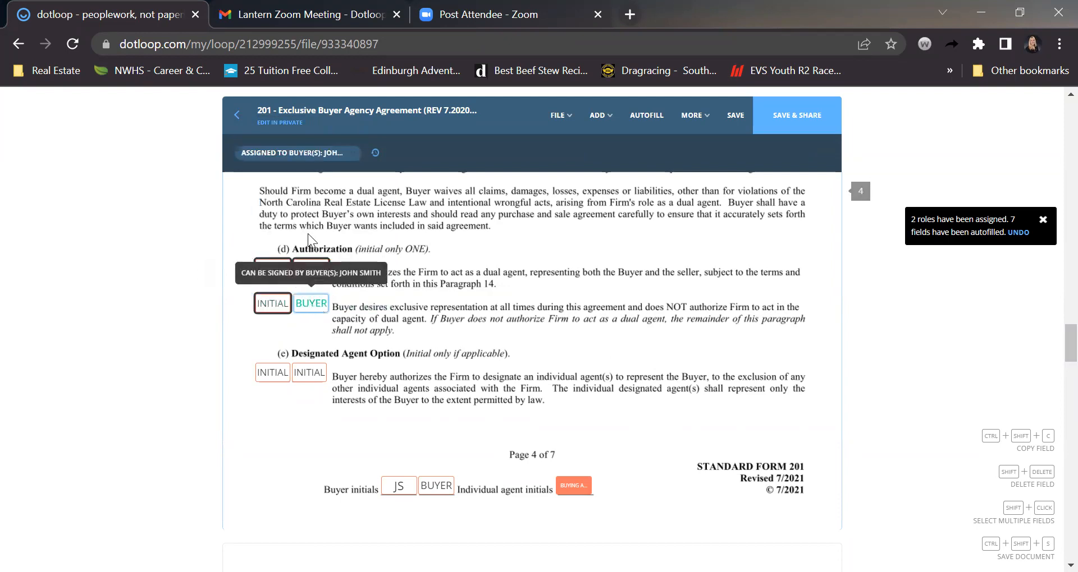
{"action": "left_click", "coordinate": [335, 156]}
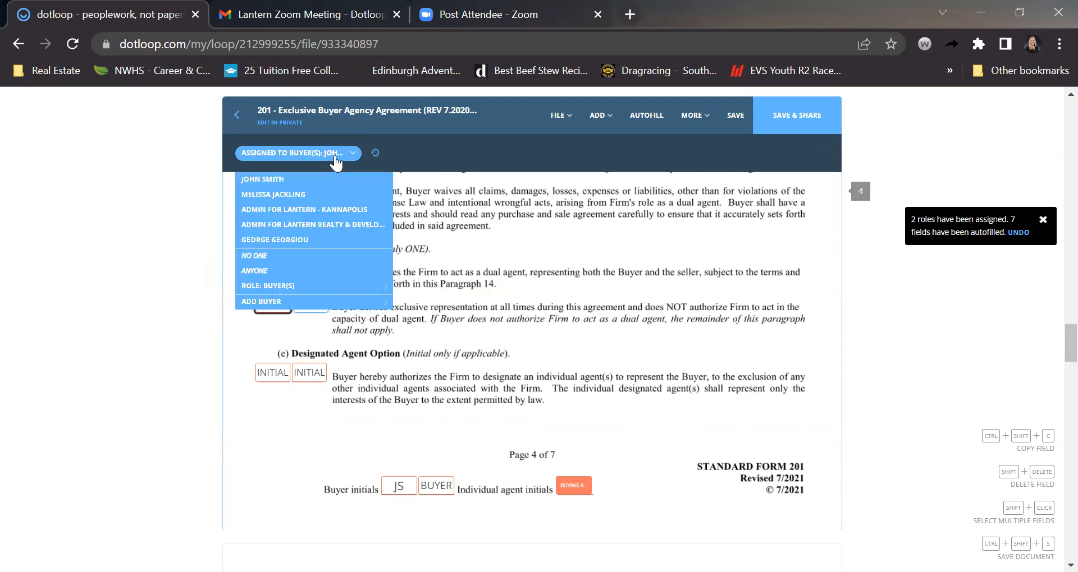
{"action": "left_click", "coordinate": [257, 257]}
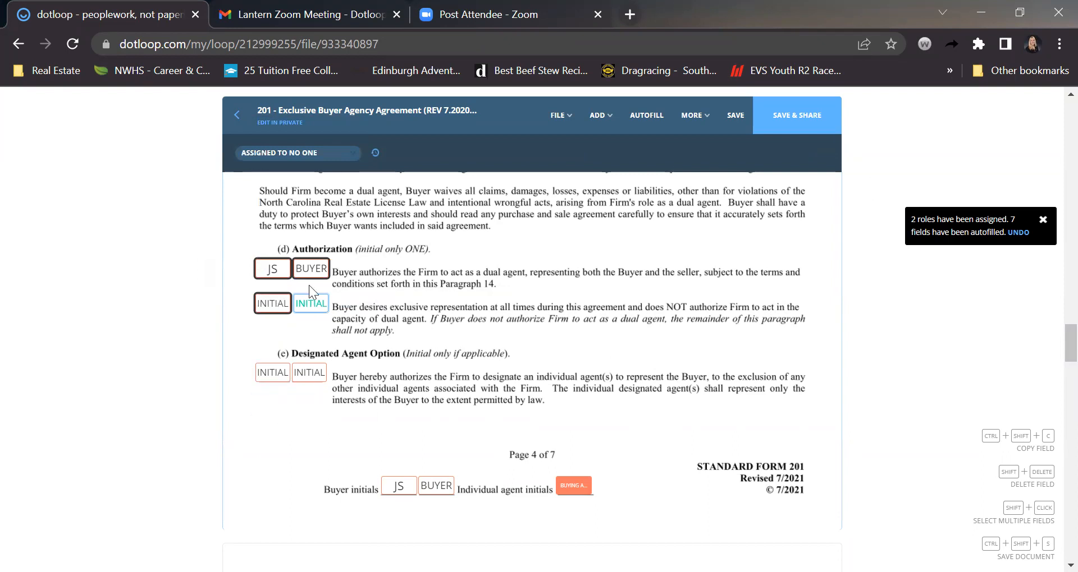
Assign the second buyer initials box beside the dual agent authorization in section 14(d) to no one
{"action": "left_click", "coordinate": [323, 265]}
{"action": "left_click", "coordinate": [296, 153]}
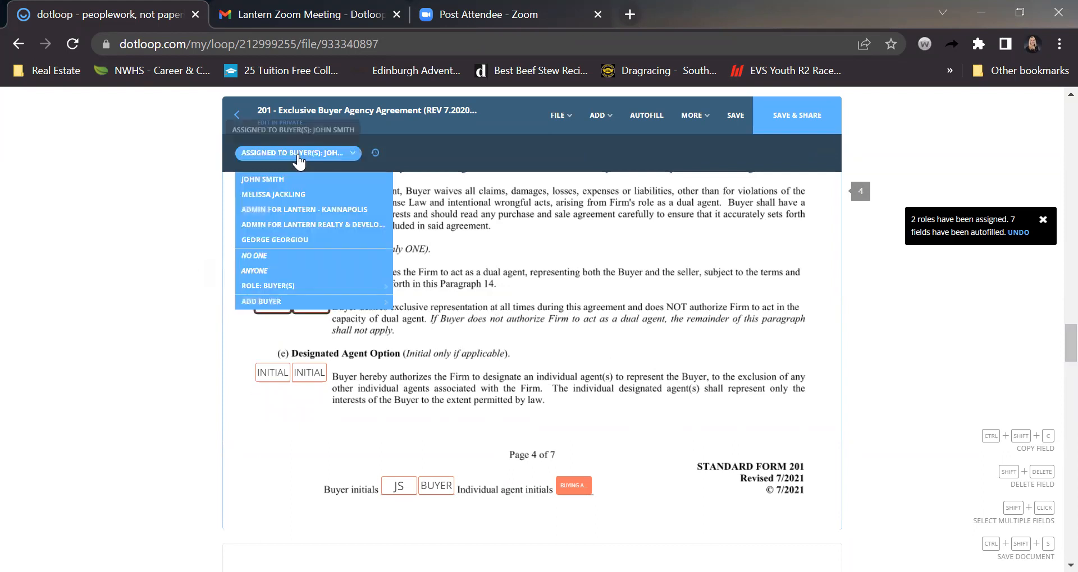
{"action": "left_click", "coordinate": [250, 258]}
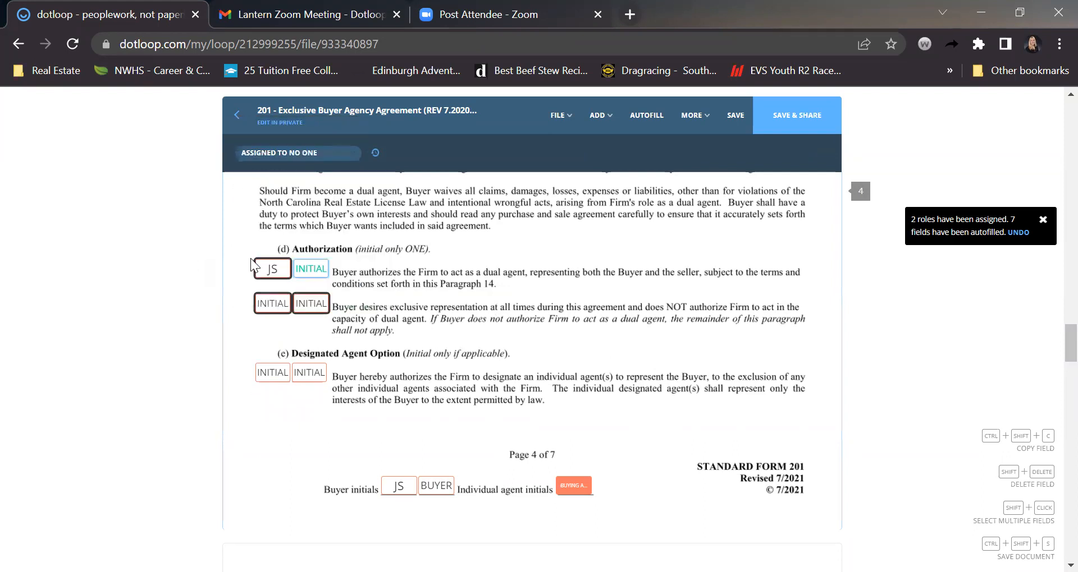
Review the rest of the agreement, from the designated agent option through the buyer signature blocks and the firm and agent details
{"action": "scroll", "coordinate": [264, 440], "scroll_direction": "down", "scroll_amount": 1}
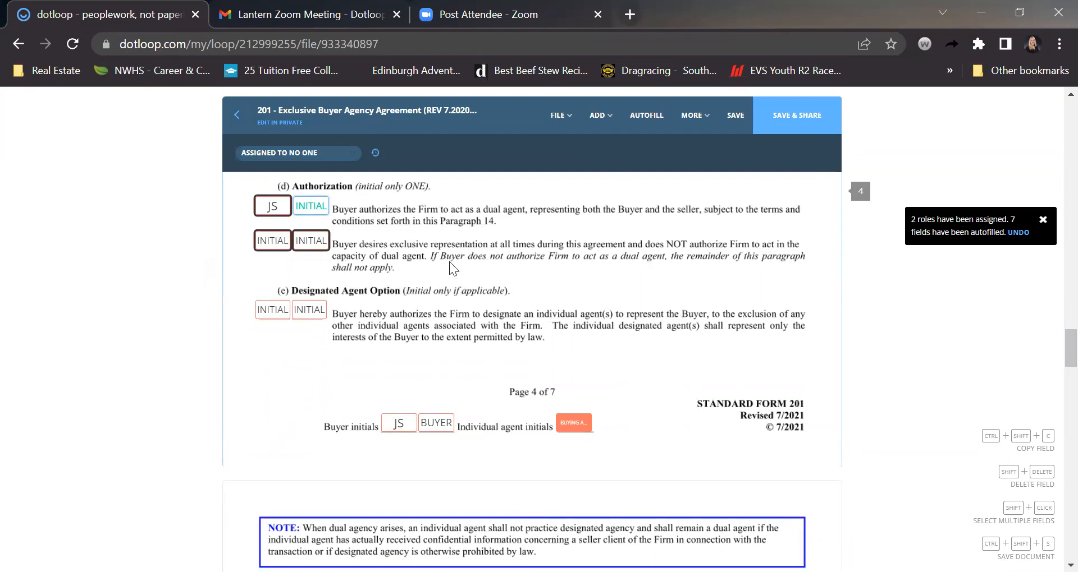
{"action": "scroll", "coordinate": [308, 398], "scroll_direction": "down", "scroll_amount": 1}
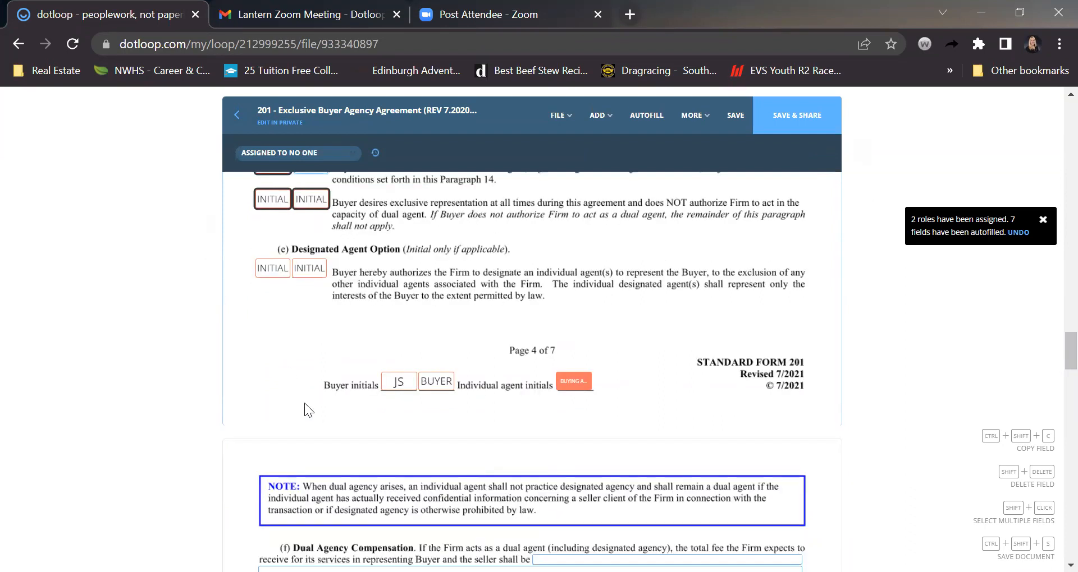
{"action": "scroll", "coordinate": [304, 403], "scroll_direction": "down", "scroll_amount": 10}
{"action": "scroll", "coordinate": [304, 403], "scroll_direction": "down", "scroll_amount": 10}
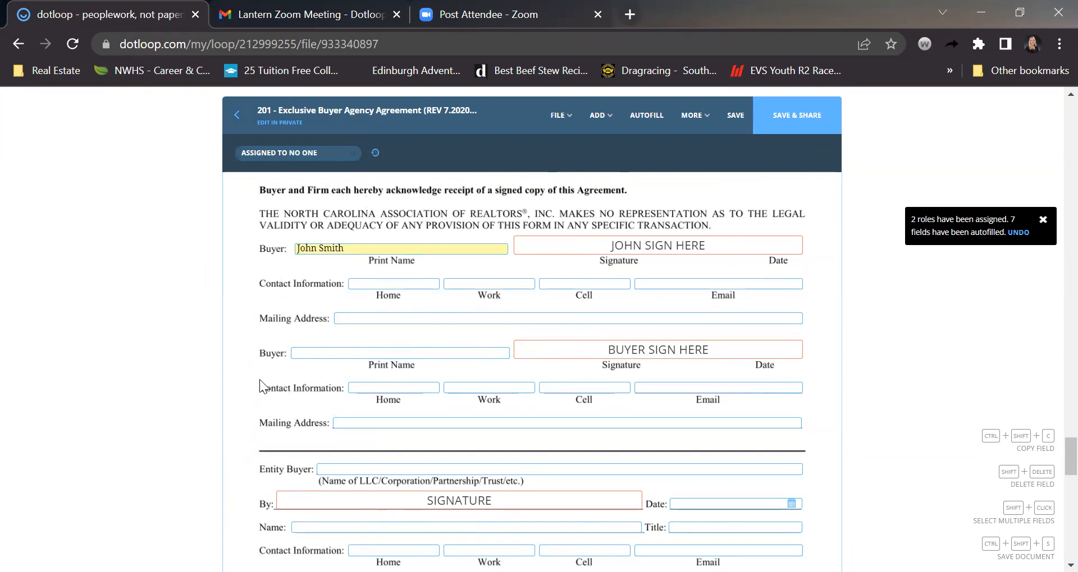
{"action": "scroll", "coordinate": [259, 380], "scroll_direction": "down", "scroll_amount": 6}
{"action": "scroll", "coordinate": [259, 379], "scroll_direction": "up", "scroll_amount": 3}
{"action": "scroll", "coordinate": [259, 379], "scroll_direction": "down", "scroll_amount": 1}
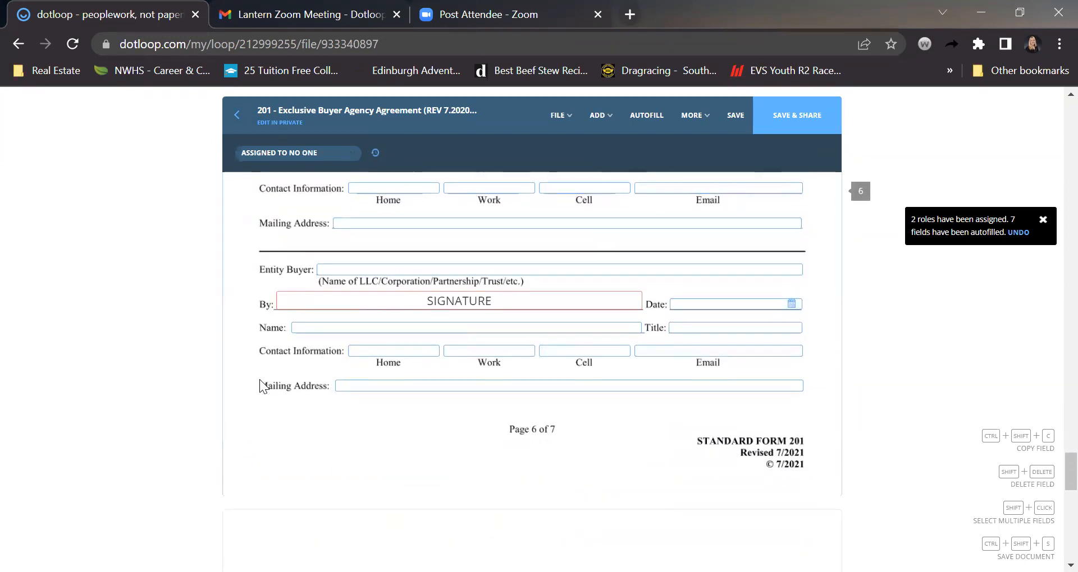
{"action": "scroll", "coordinate": [260, 379], "scroll_direction": "down", "scroll_amount": 5}
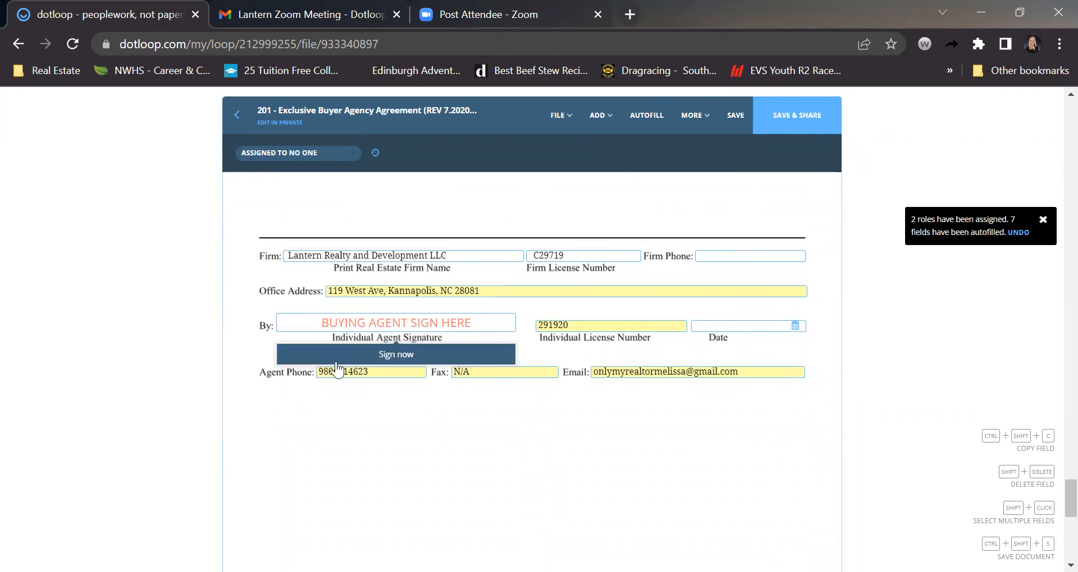
{"action": "scroll", "coordinate": [289, 277], "scroll_direction": "up", "scroll_amount": 3}
{"action": "scroll", "coordinate": [290, 277], "scroll_direction": "up", "scroll_amount": 15}
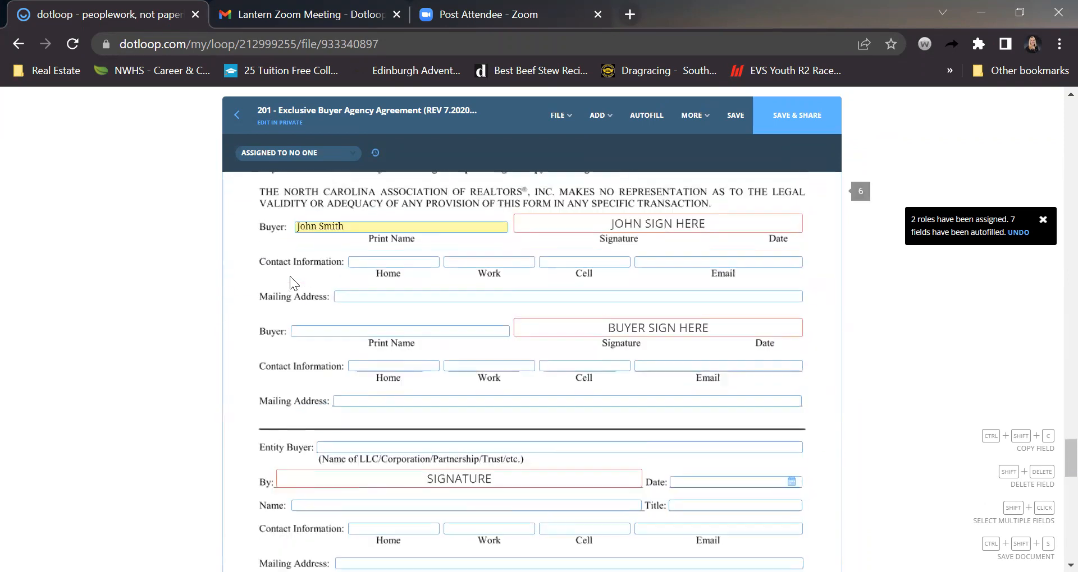
{"action": "scroll", "coordinate": [289, 276], "scroll_direction": "up", "scroll_amount": 4}
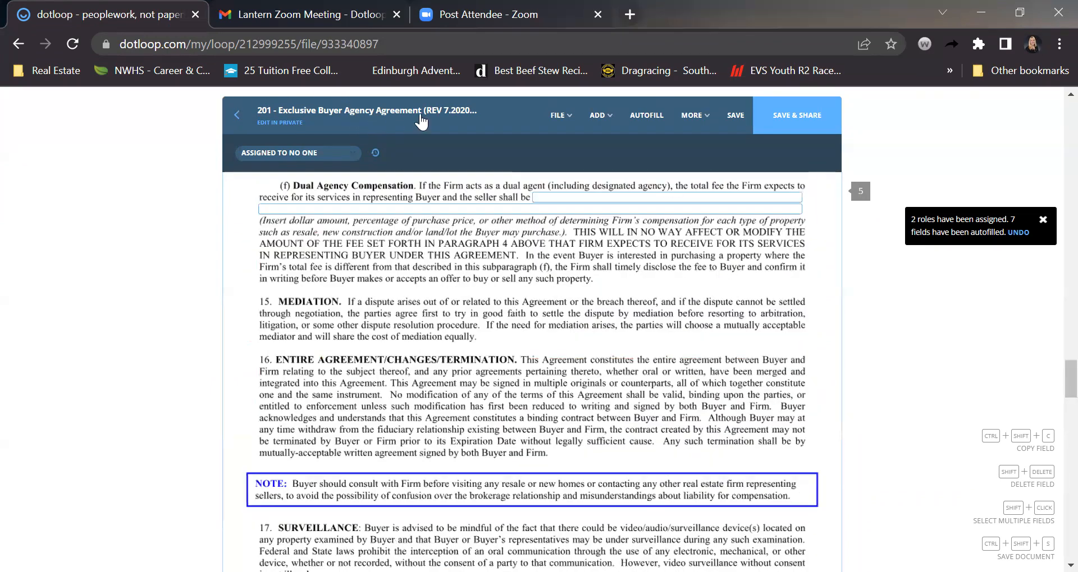
Save the Exclusive Buyer Agency Agreement and return to the loop's document list
{"action": "left_click", "coordinate": [730, 116]}
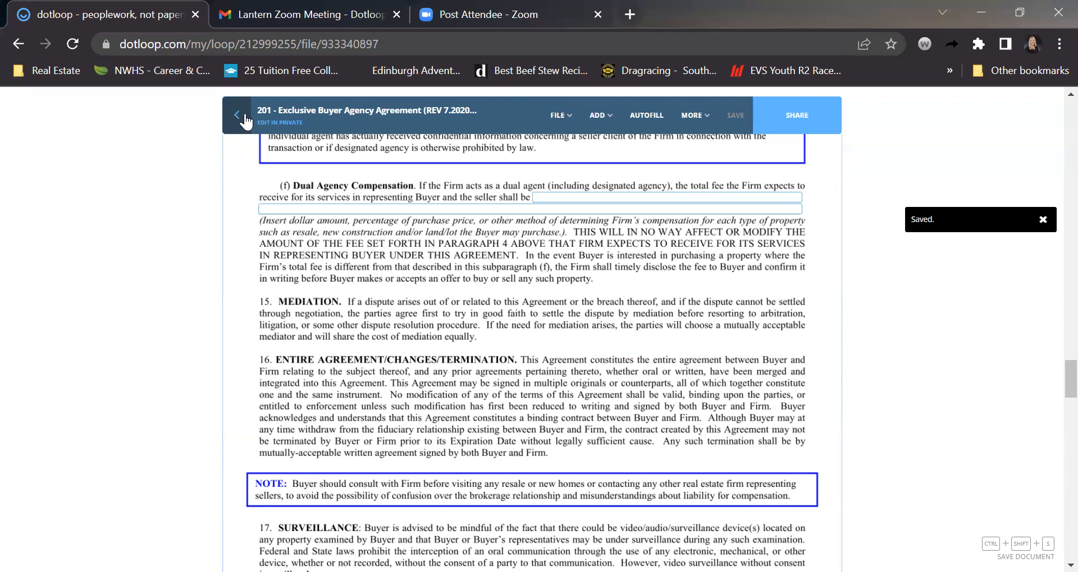
{"action": "left_click", "coordinate": [245, 116]}
{"action": "left_click", "coordinate": [567, 379]}
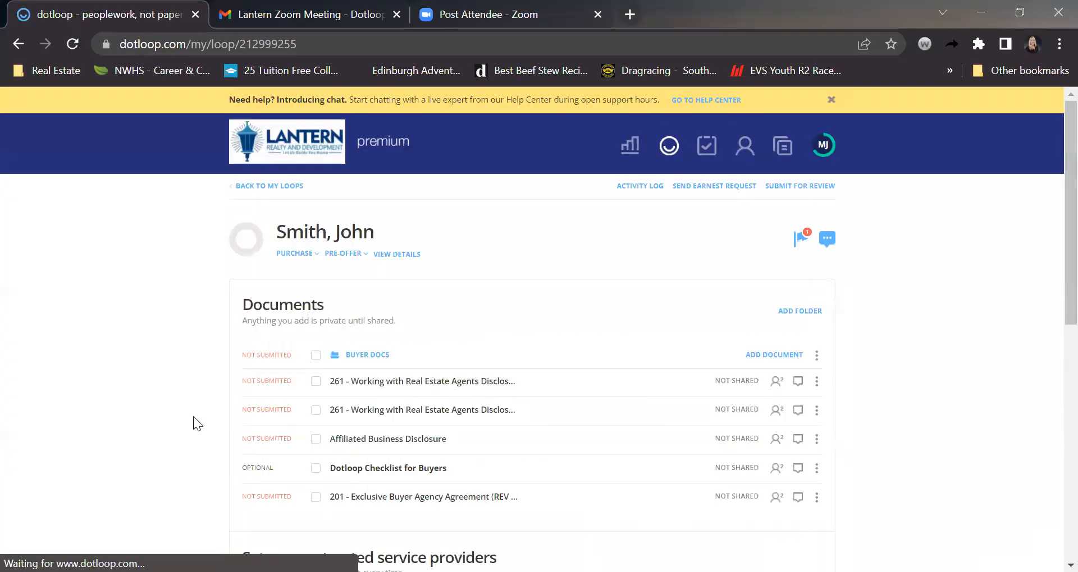
Rename the second 261 - Working with Real Estate Agents Disclosure document so its name starts with "Copy-" instead of "261 -"
{"action": "scroll", "coordinate": [193, 418], "scroll_direction": "down", "scroll_amount": 2}
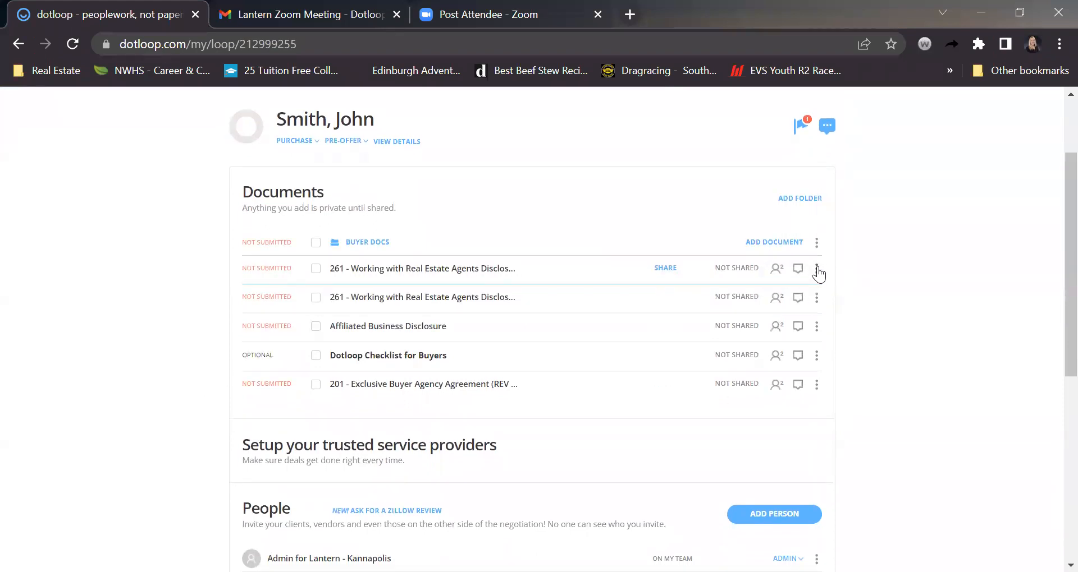
{"action": "left_click", "coordinate": [816, 301]}
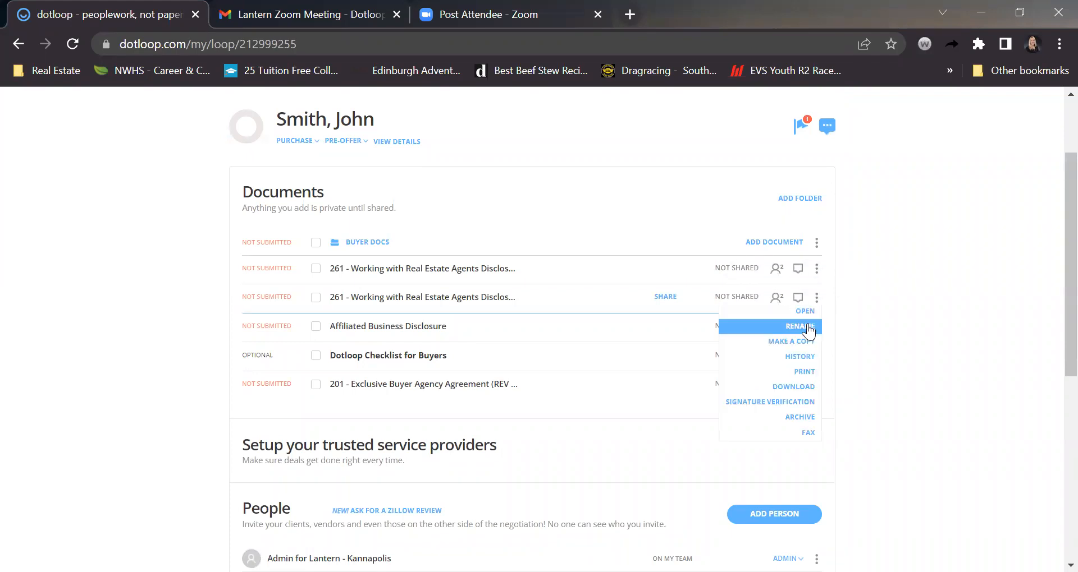
{"action": "left_click", "coordinate": [810, 326]}
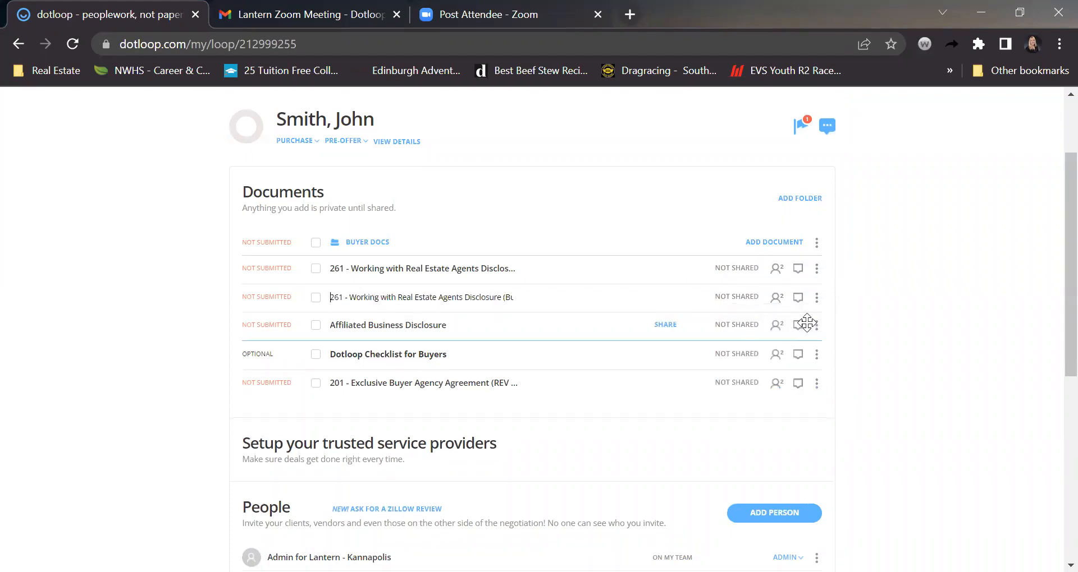
{"action": "type", "text": "Copy"}
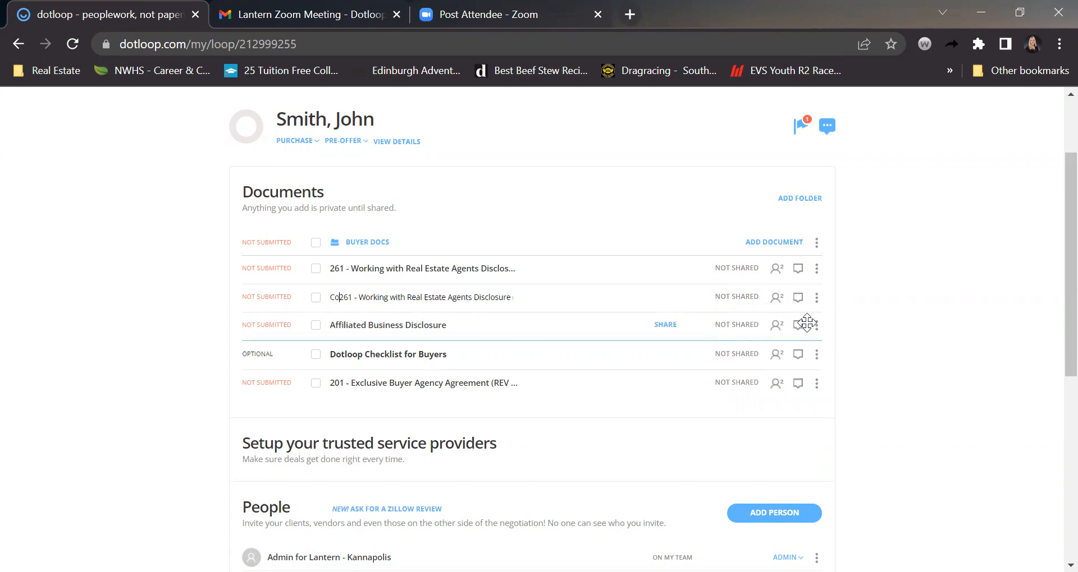
{"action": "key", "text": "Delete"}
{"action": "key", "text": "Delete"}
{"action": "key", "text": "Delete"}
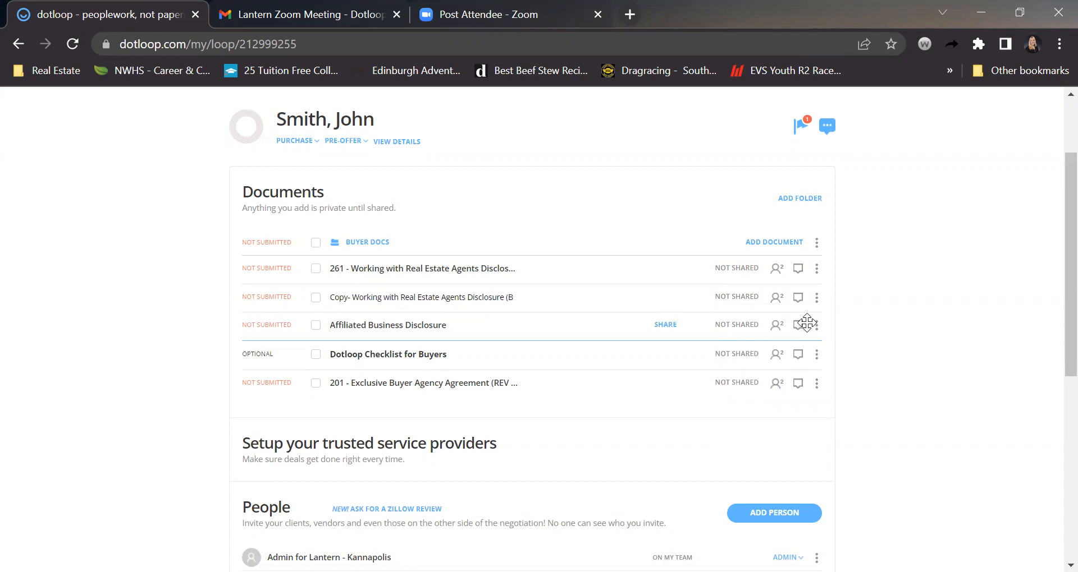
{"action": "type", "text": "-"}
{"action": "key", "text": "Return"}
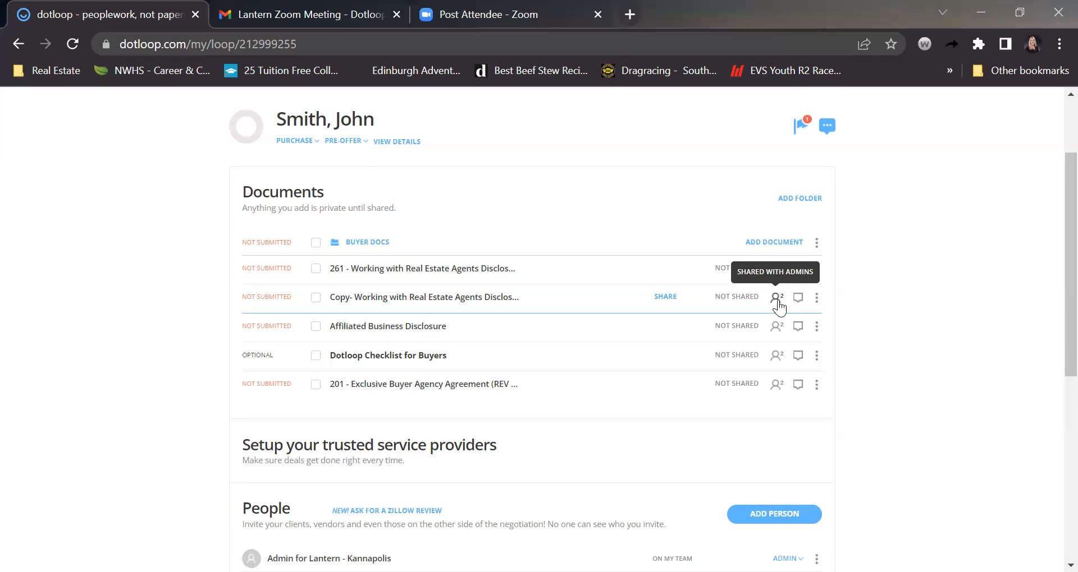
Archive the "Copy- Working with Real Estate Agents Disclosure" document and show the archived documents in the list
{"action": "left_click", "coordinate": [817, 298]}
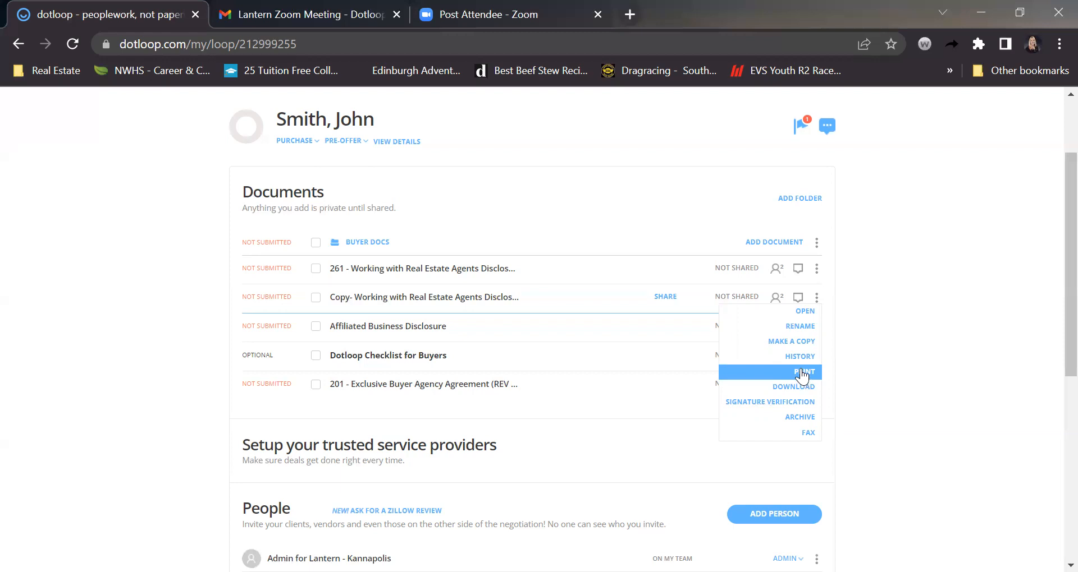
{"action": "left_click", "coordinate": [799, 418]}
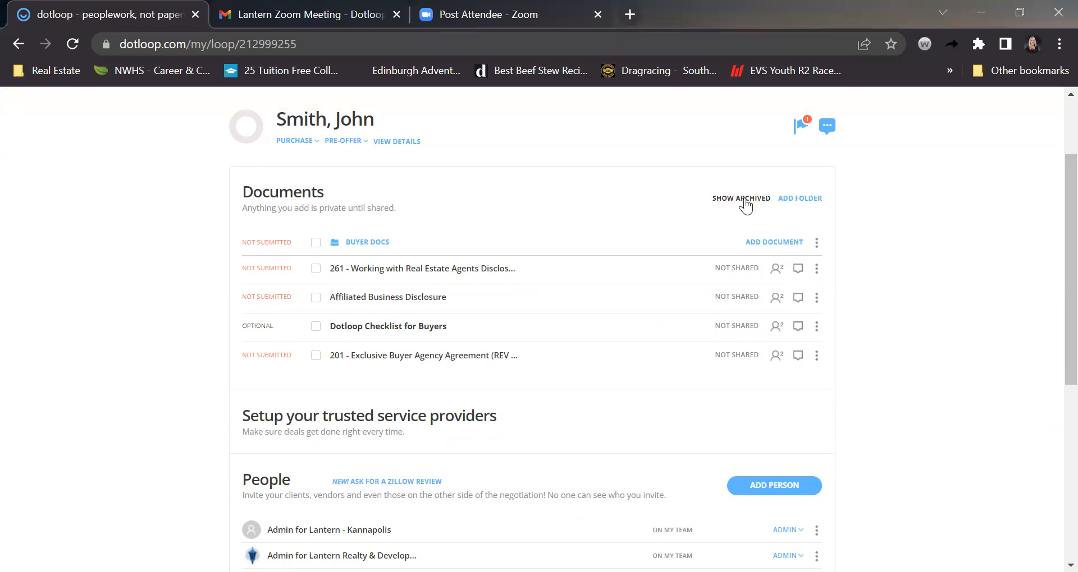
{"action": "left_click", "coordinate": [745, 200]}
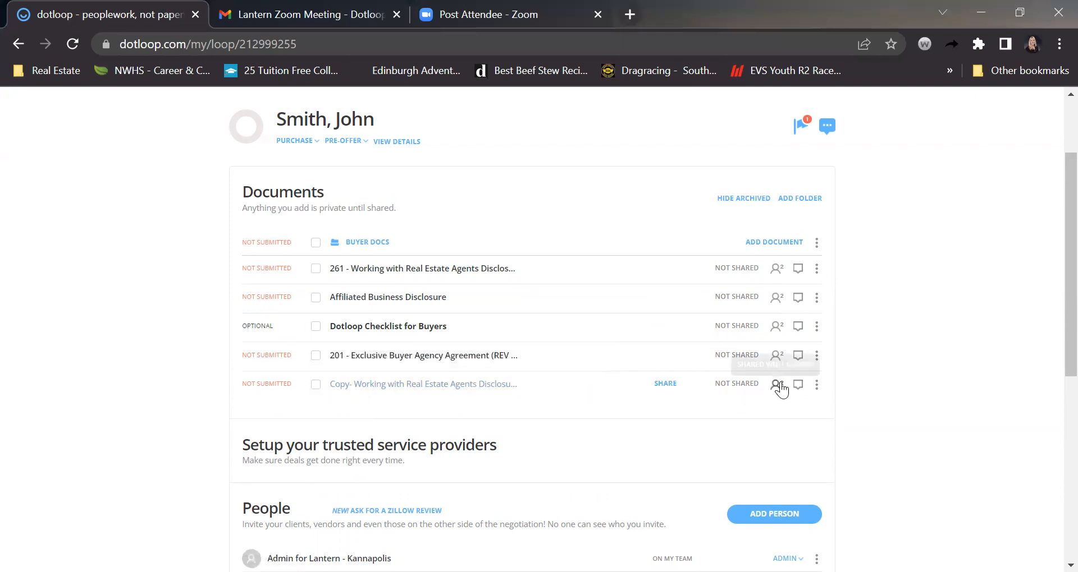
Unarchive the "Copy- Working with Real Estate Agents Disclosure" document and archive it again
{"action": "left_click", "coordinate": [817, 385]}
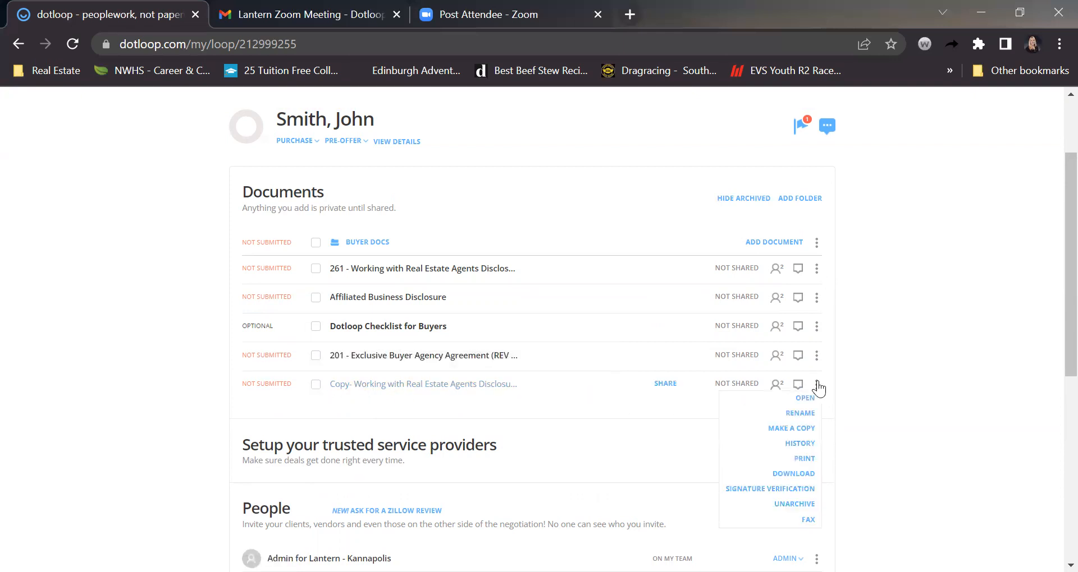
{"action": "left_click", "coordinate": [806, 505]}
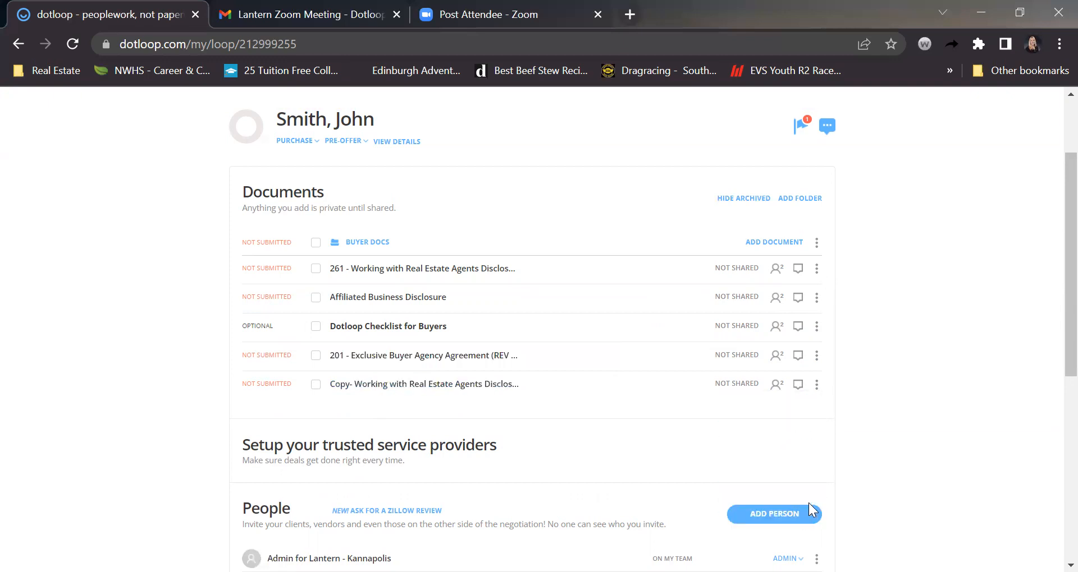
{"action": "left_click", "coordinate": [817, 387]}
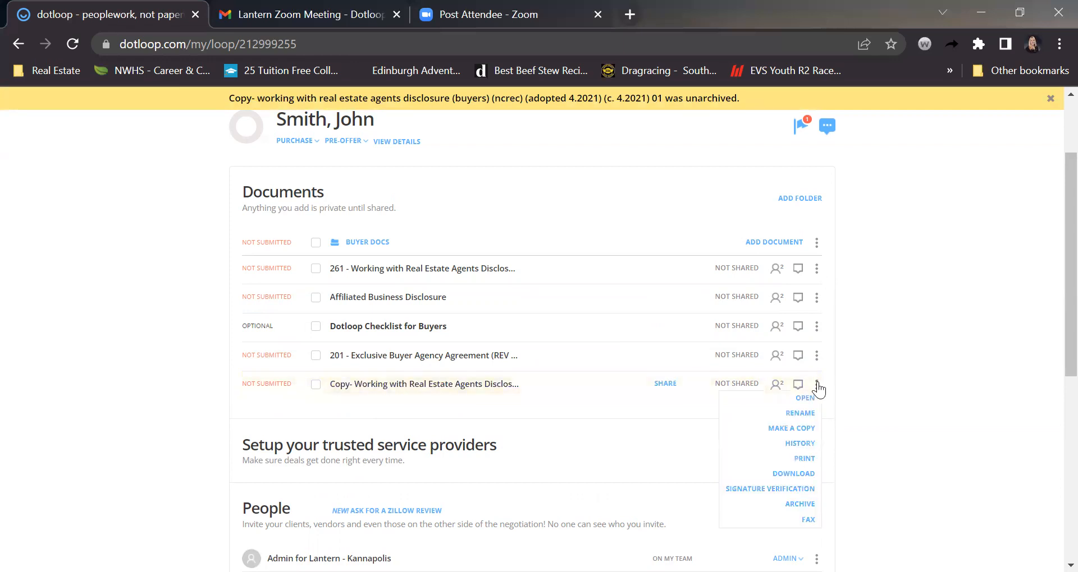
{"action": "left_click", "coordinate": [800, 504]}
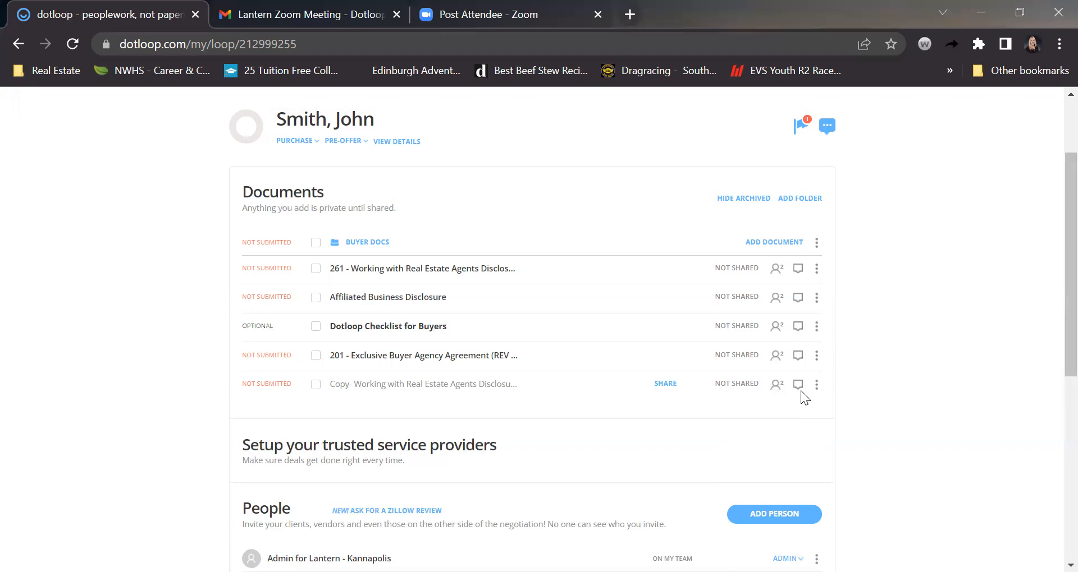
Review the document history of the 261 - Working with Real Estate Agents Disclosure and close it
{"action": "left_click", "coordinate": [817, 271]}
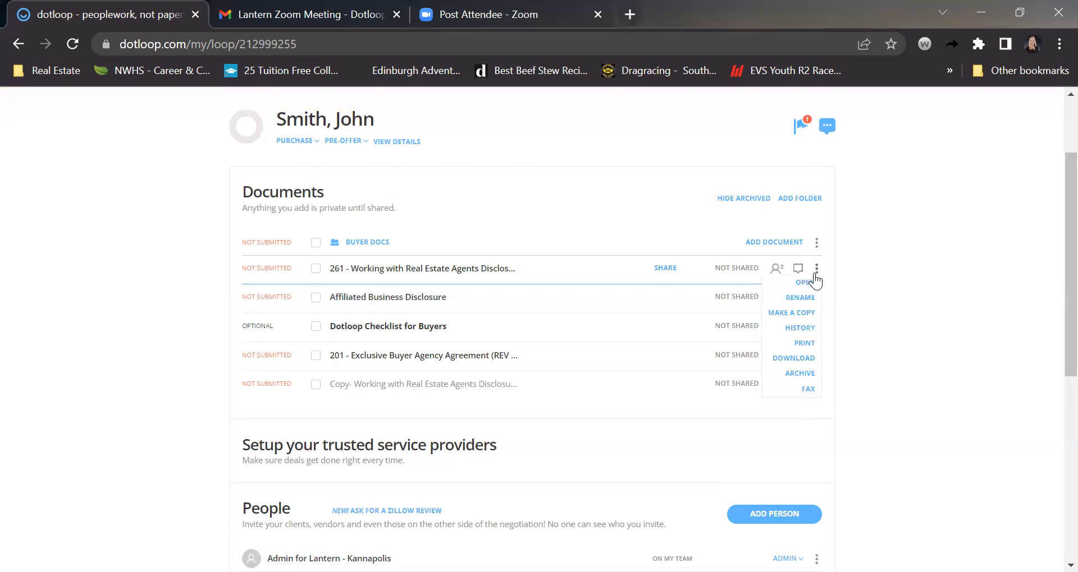
{"action": "left_click", "coordinate": [806, 330]}
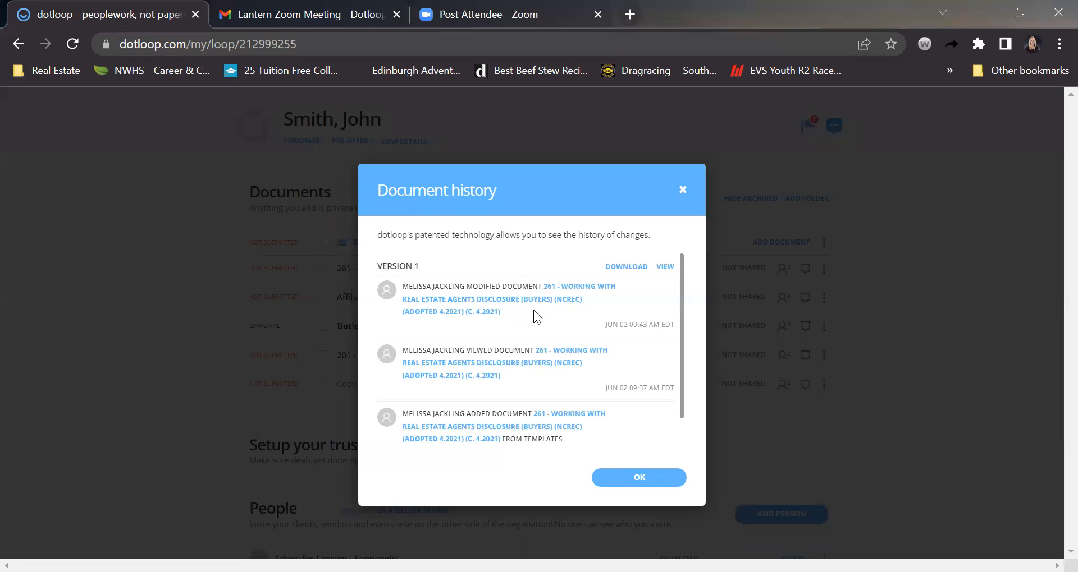
{"action": "scroll", "coordinate": [544, 362], "scroll_direction": "down", "scroll_amount": 1}
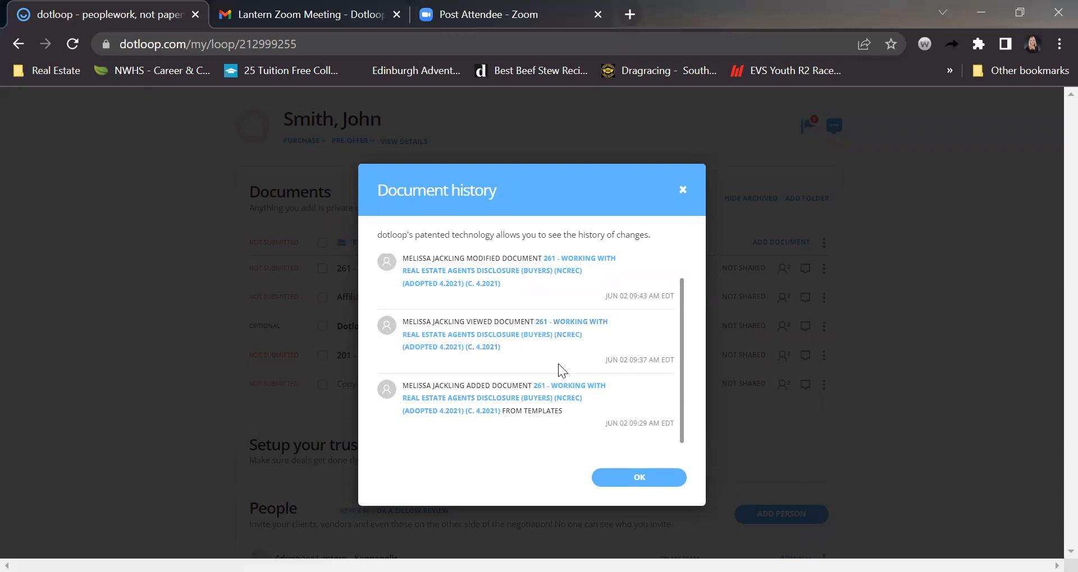
{"action": "scroll", "coordinate": [537, 362], "scroll_direction": "up", "scroll_amount": 1}
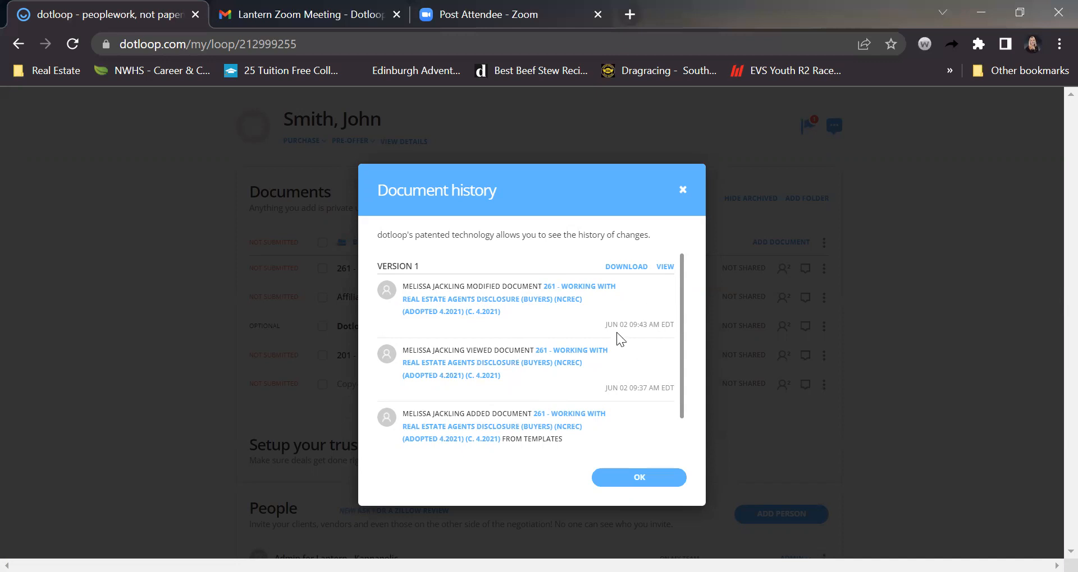
{"action": "left_click", "coordinate": [623, 477]}
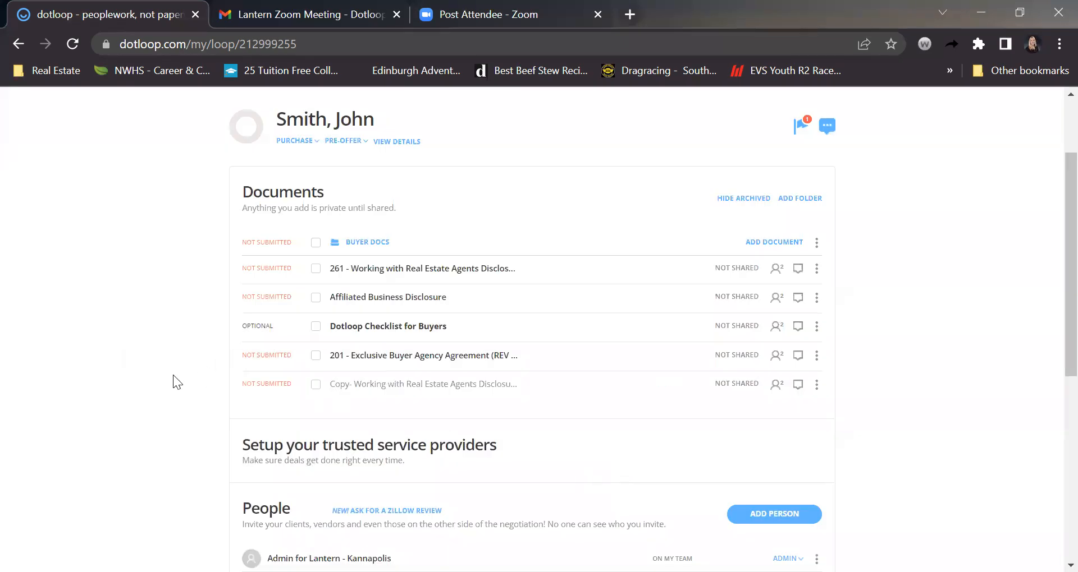
Review the loop's activity log from the newest to the oldest entries and return to the loop
{"action": "scroll", "coordinate": [173, 375], "scroll_direction": "up", "scroll_amount": 1}
{"action": "scroll", "coordinate": [172, 374], "scroll_direction": "up", "scroll_amount": 1}
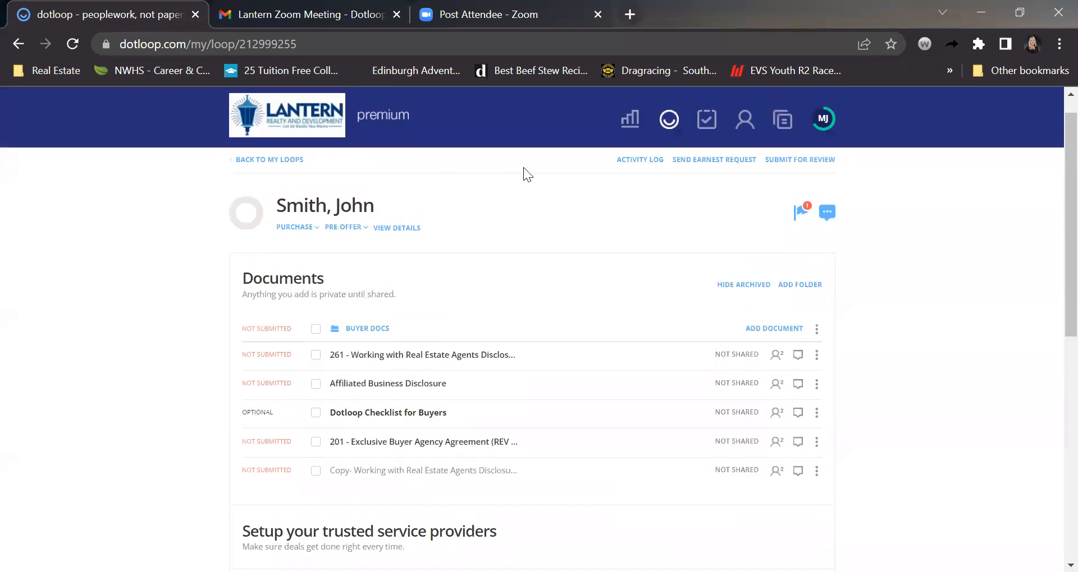
{"action": "left_click", "coordinate": [636, 163]}
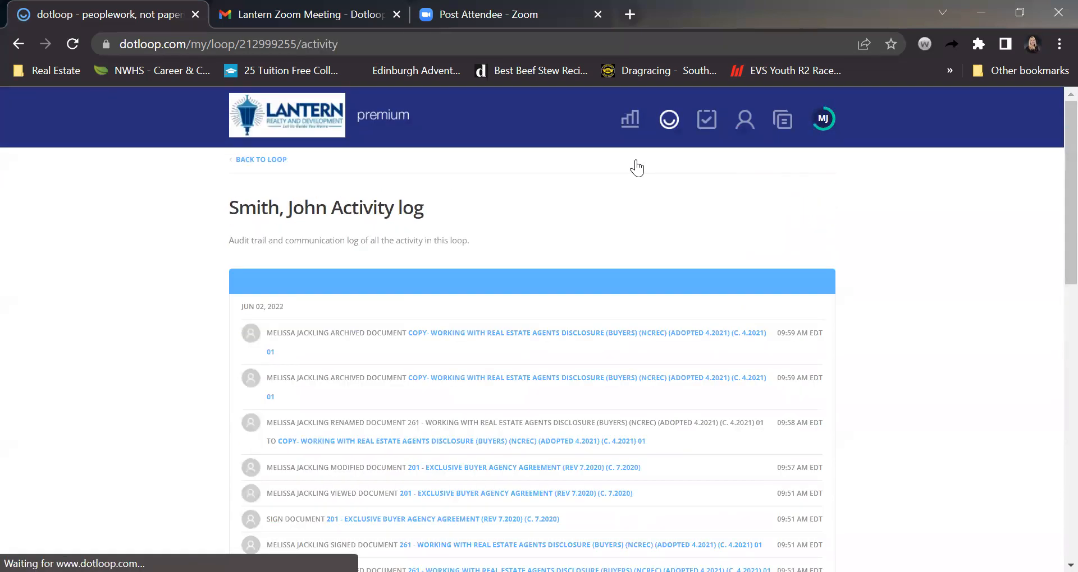
{"action": "scroll", "coordinate": [186, 444], "scroll_direction": "down", "scroll_amount": 10}
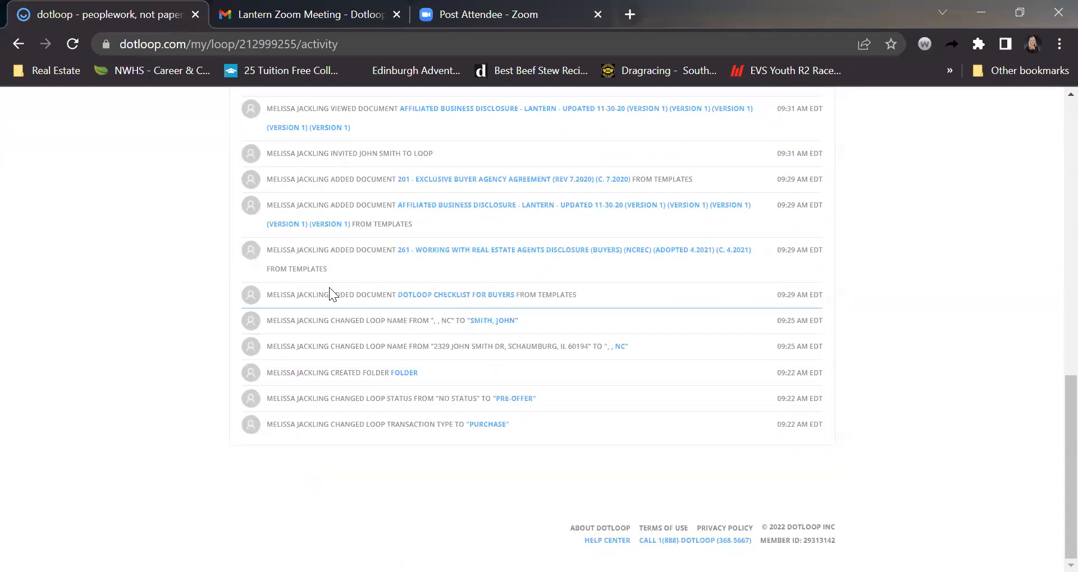
{"action": "scroll", "coordinate": [162, 379], "scroll_direction": "up", "scroll_amount": 10}
{"action": "scroll", "coordinate": [162, 379], "scroll_direction": "up", "scroll_amount": 1}
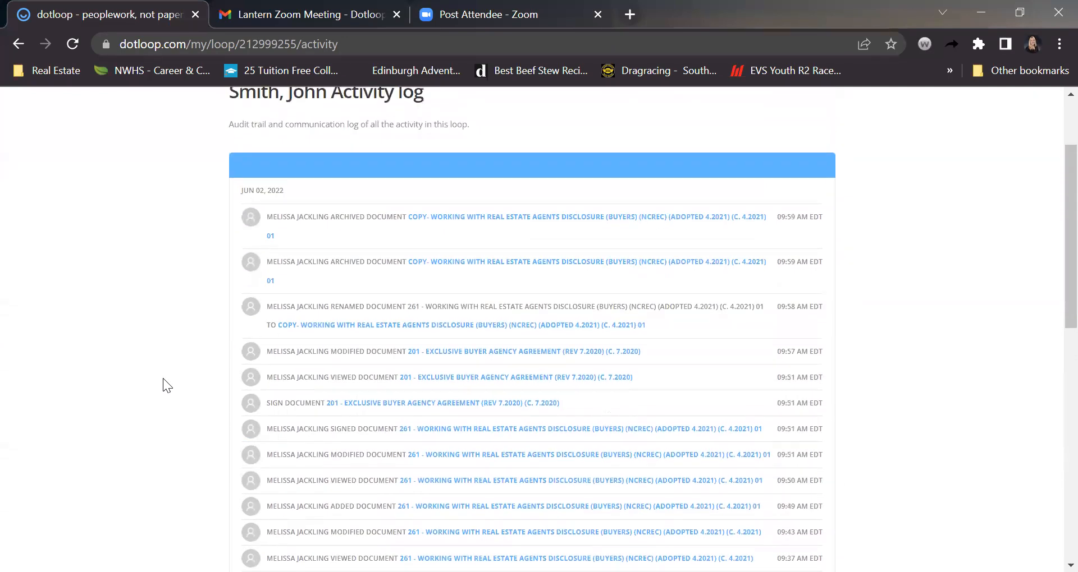
{"action": "scroll", "coordinate": [168, 351], "scroll_direction": "up", "scroll_amount": 1}
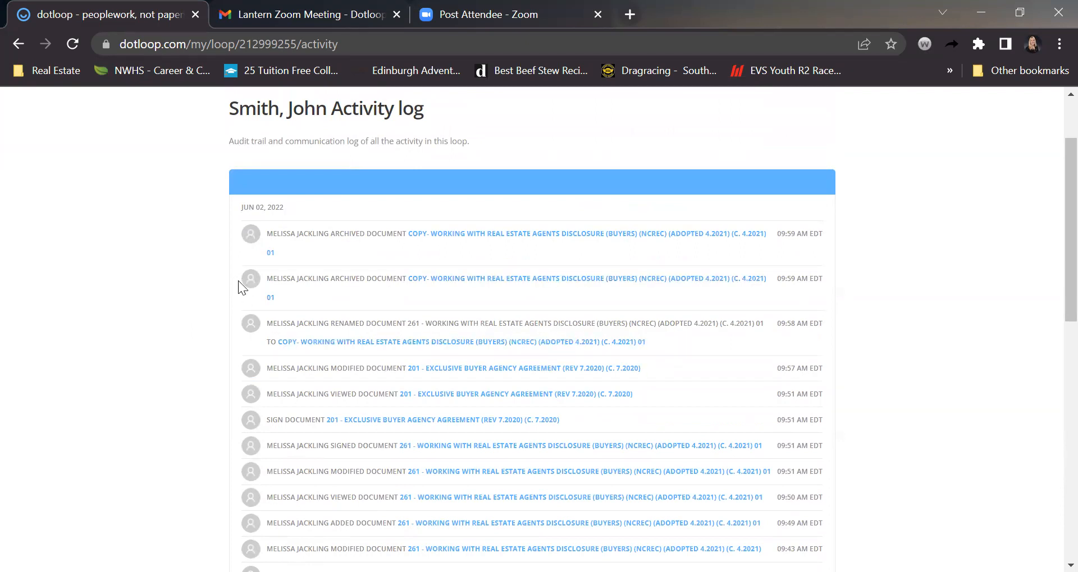
{"action": "scroll", "coordinate": [222, 312], "scroll_direction": "up", "scroll_amount": 2}
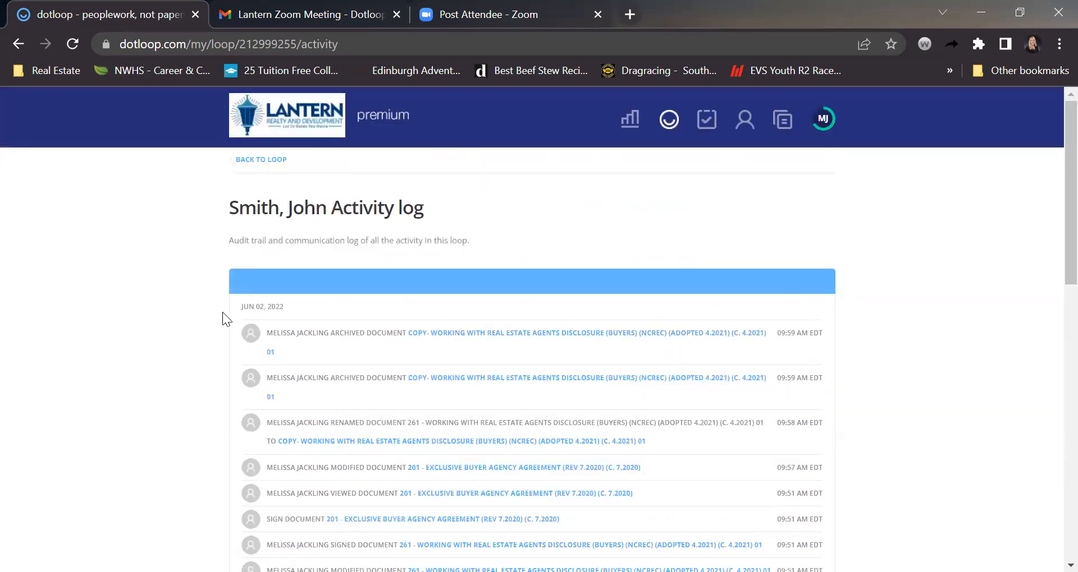
{"action": "left_click", "coordinate": [268, 166]}
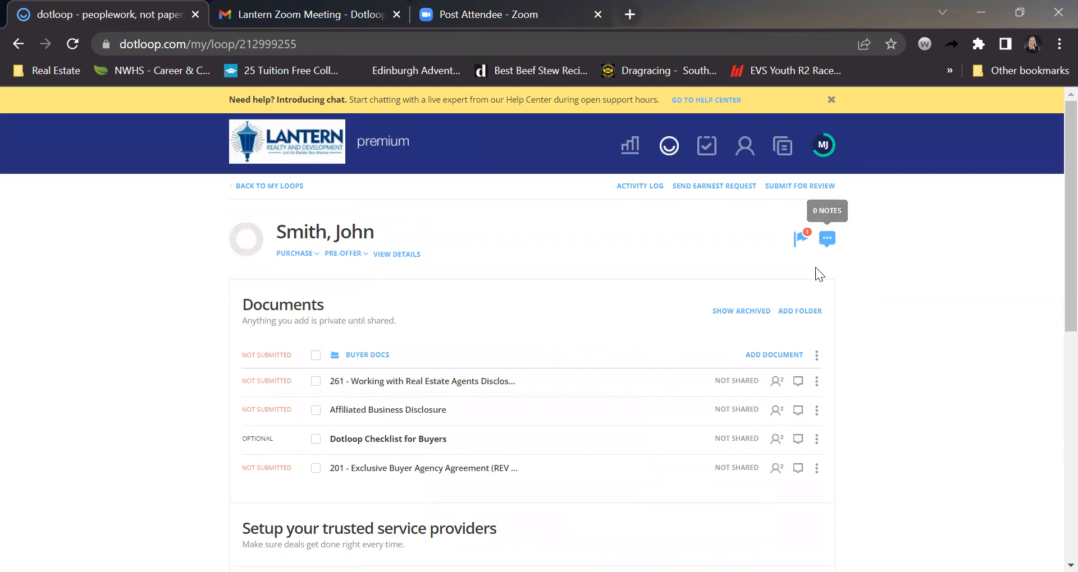
Look through the compliance review notes for each contact and the recipients available for a new note, and close them without sending anything
{"action": "left_click", "coordinate": [828, 239]}
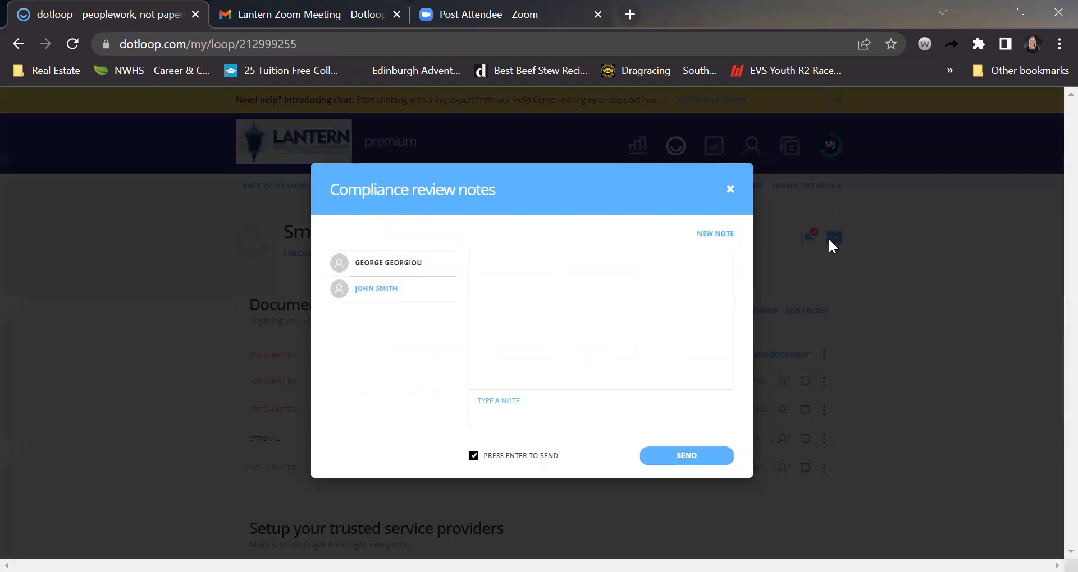
{"action": "left_click", "coordinate": [385, 297]}
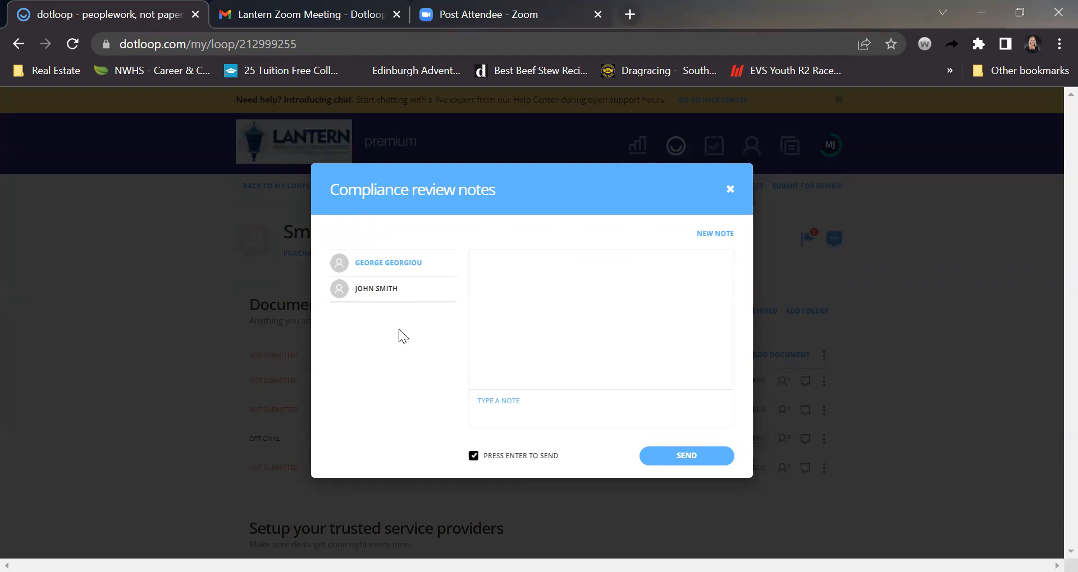
{"action": "left_click", "coordinate": [400, 268]}
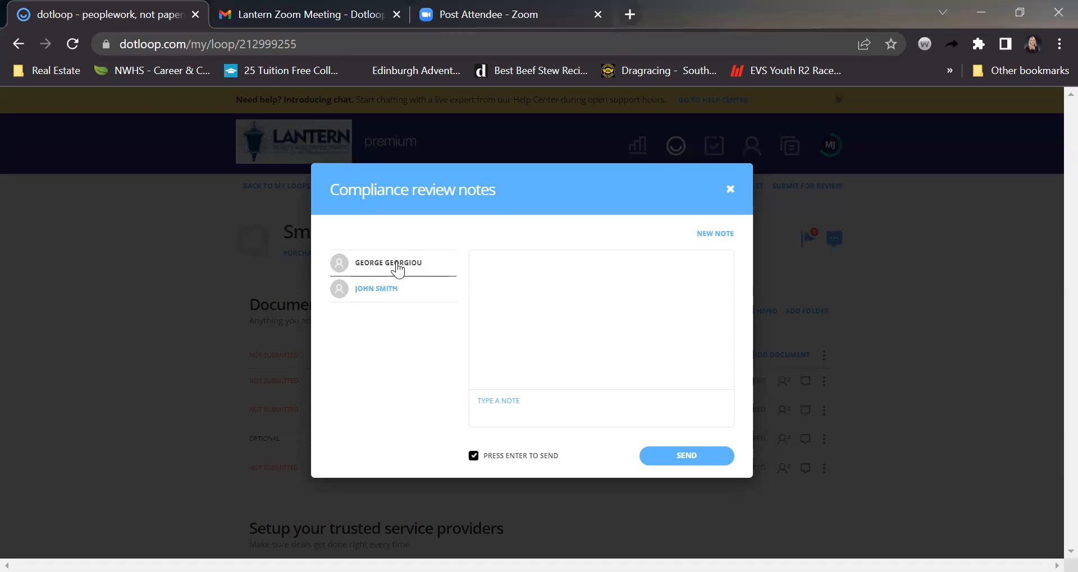
{"action": "left_click", "coordinate": [494, 406]}
{"action": "left_click", "coordinate": [378, 291]}
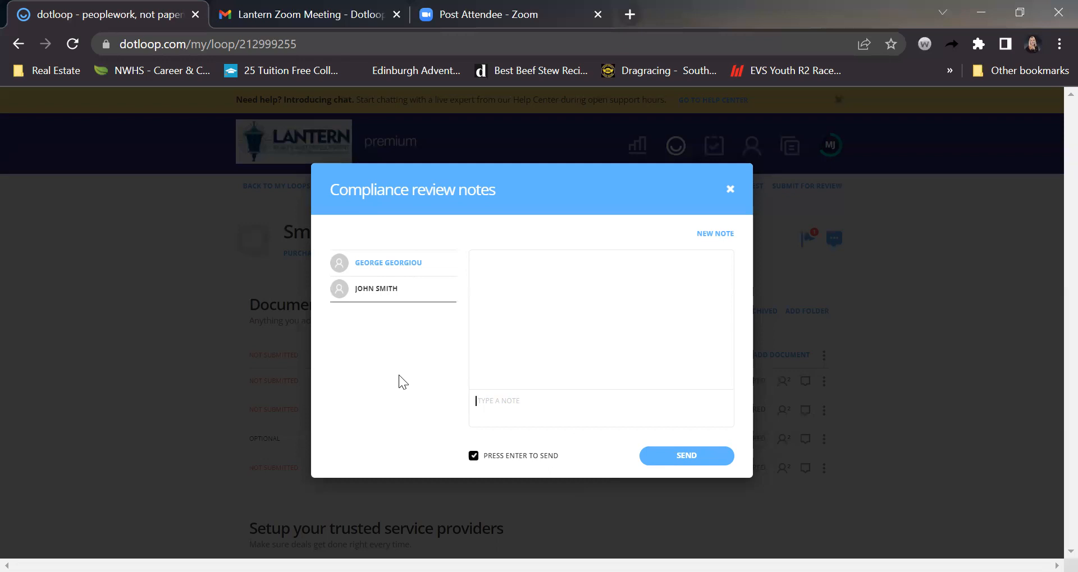
{"action": "left_click", "coordinate": [723, 239]}
{"action": "left_click", "coordinate": [723, 238]}
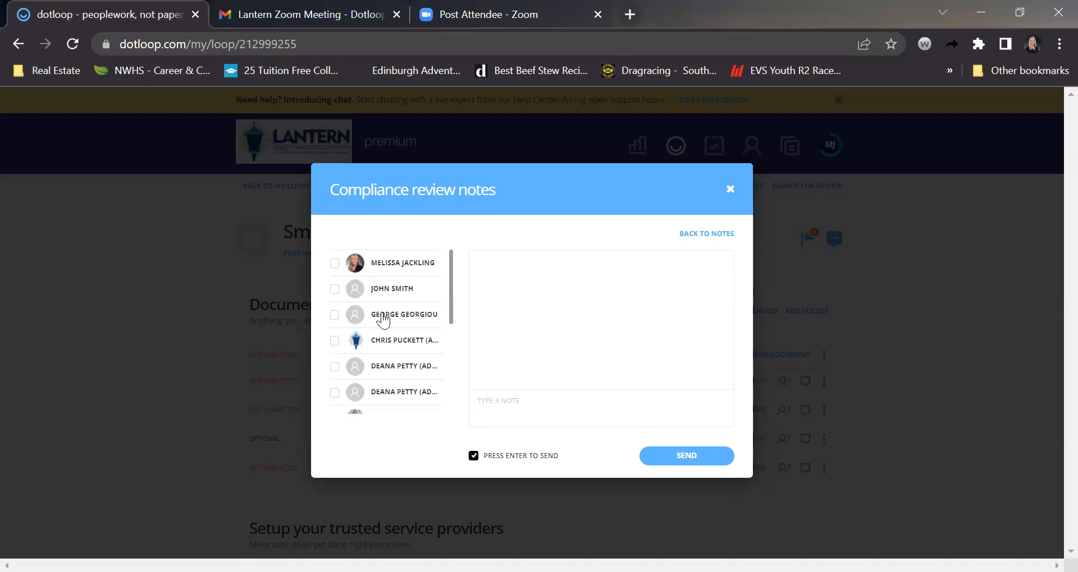
{"action": "scroll", "coordinate": [392, 399], "scroll_direction": "down", "scroll_amount": 5}
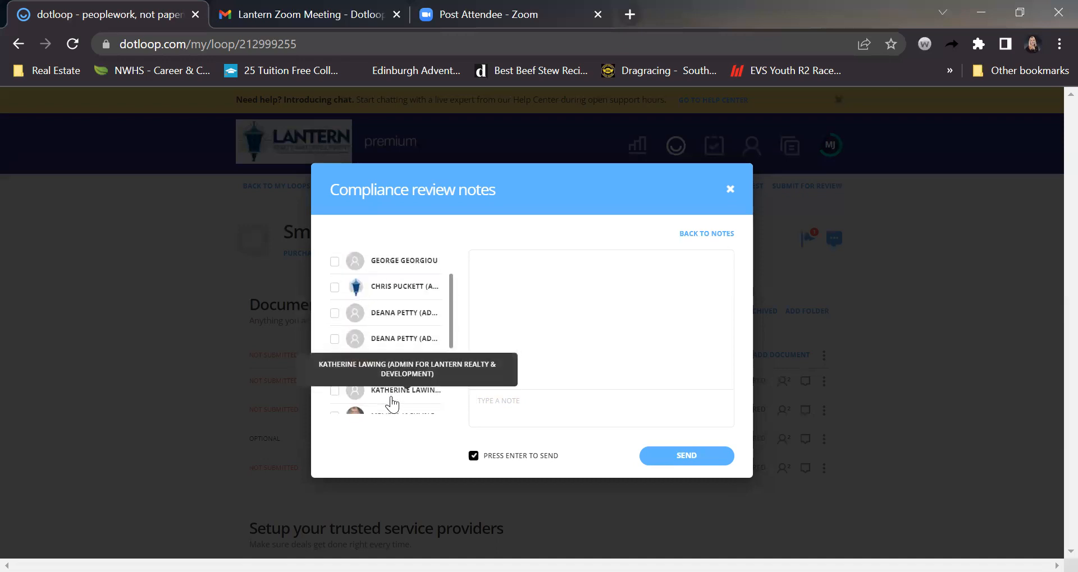
{"action": "scroll", "coordinate": [392, 400], "scroll_direction": "up", "scroll_amount": 5}
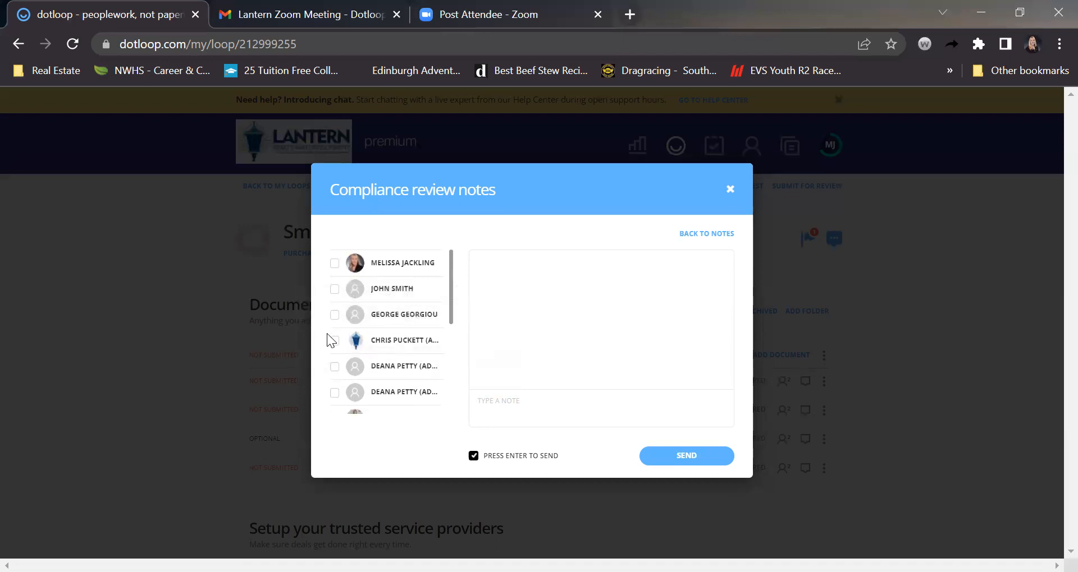
{"action": "left_click", "coordinate": [729, 190]}
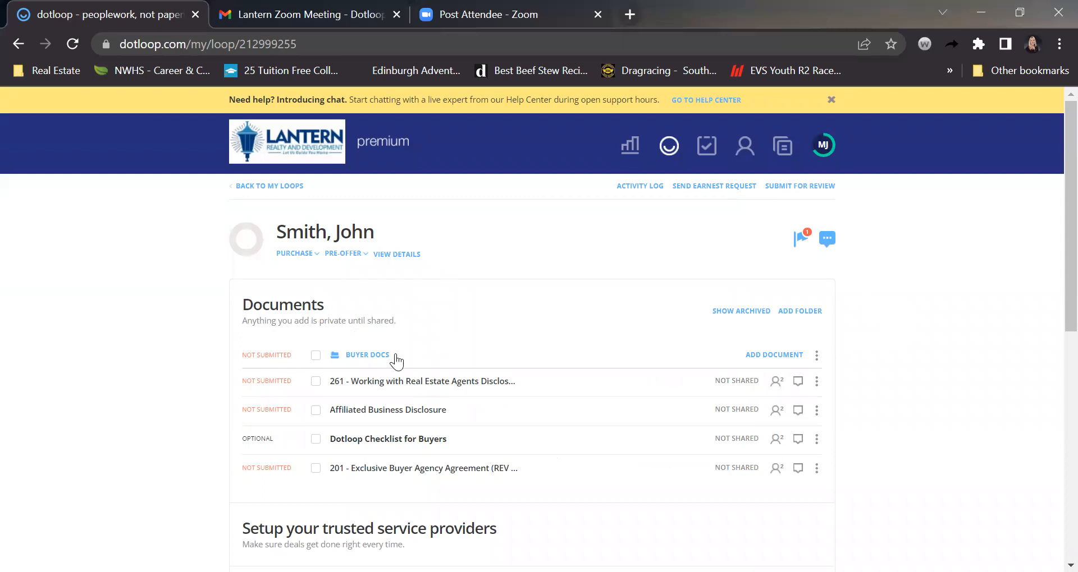
Collapse the Buyer Docs folder and expand it again
{"action": "scroll", "coordinate": [186, 372], "scroll_direction": "down", "scroll_amount": 1}
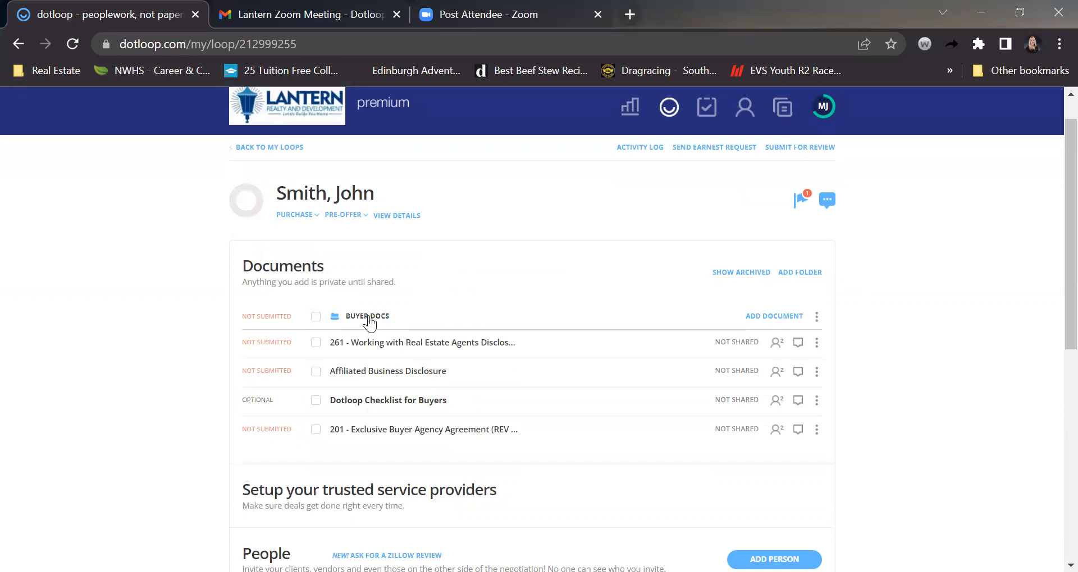
{"action": "left_click", "coordinate": [367, 317]}
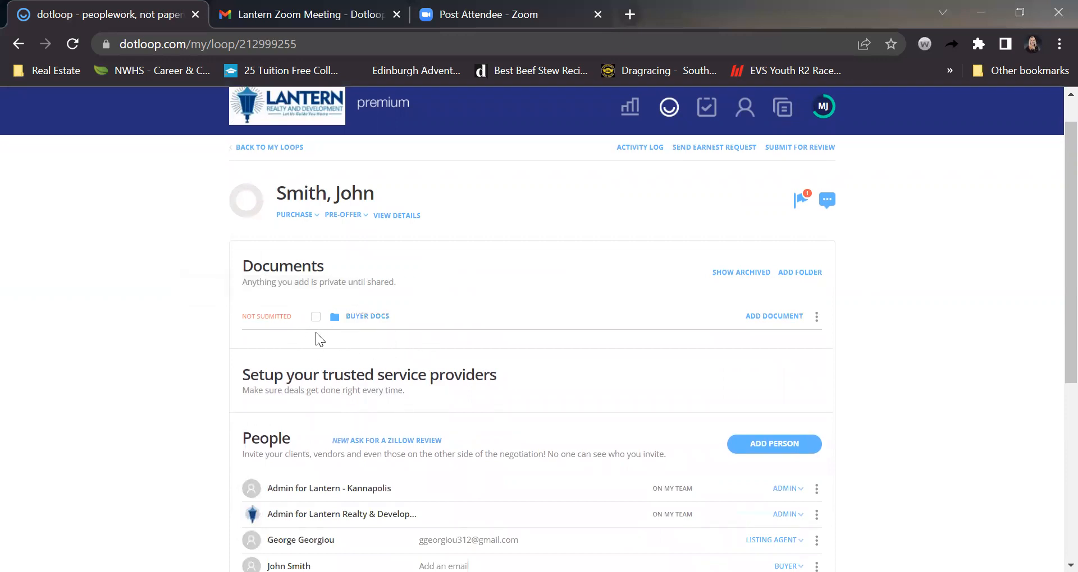
{"action": "left_click", "coordinate": [362, 317]}
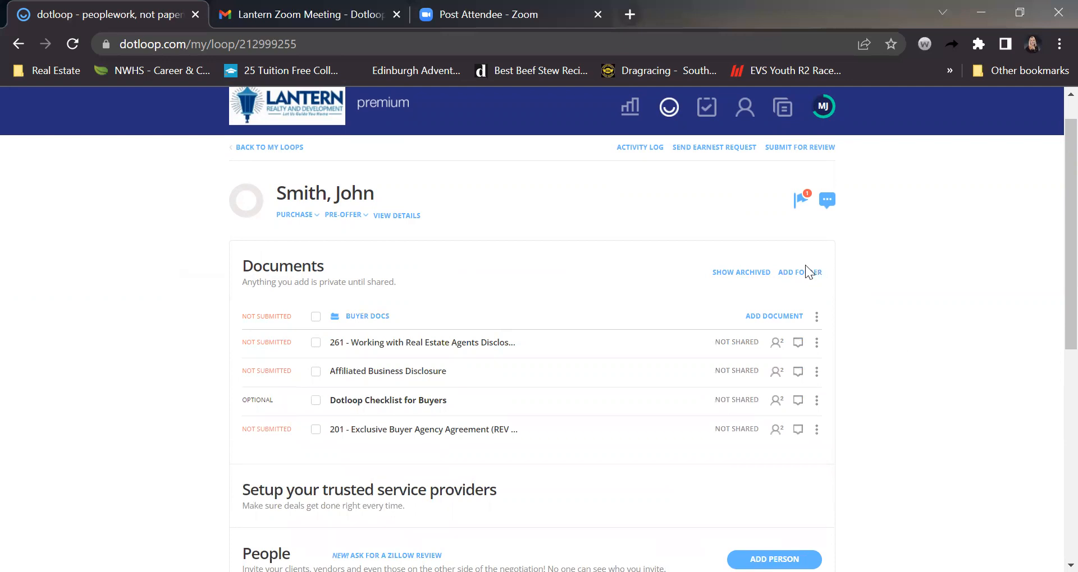
Add a new folder named "Under Contract" to the loop's documents
{"action": "left_click", "coordinate": [795, 275]}
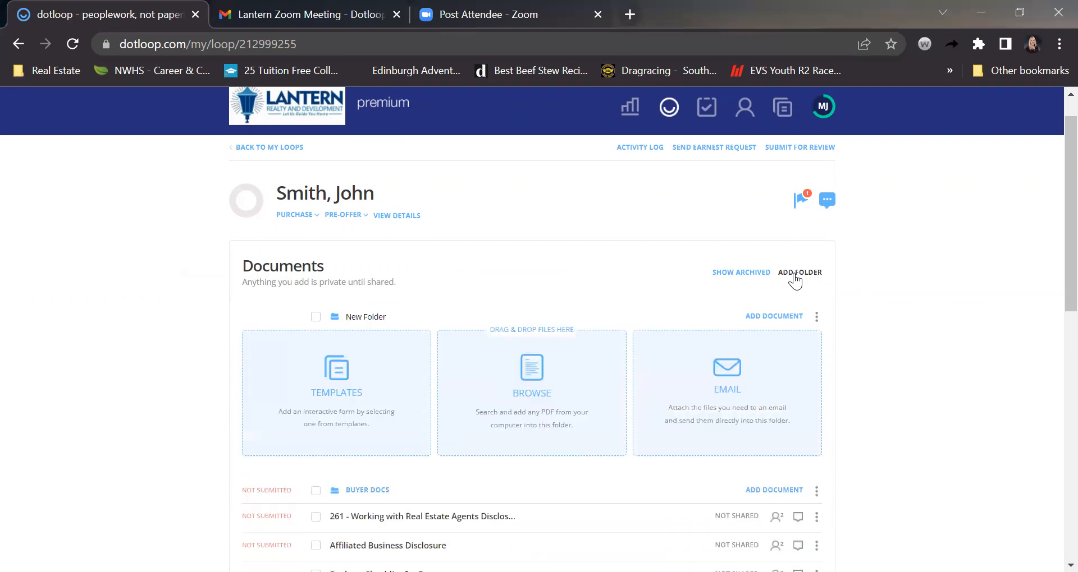
{"action": "key", "text": "Delete"}
{"action": "key", "text": "Delete"}
{"action": "key", "text": "Delete"}
{"action": "key", "text": "Delete"}
{"action": "key", "text": "Delete"}
{"action": "key", "text": "Delete"}
{"action": "key", "text": "Delete"}
{"action": "key", "text": "Delete"}
{"action": "key", "text": "Delete"}
{"action": "key", "text": "Delete"}
{"action": "type", "text": "under Controact"}
{"action": "key", "text": "BackSpace"}
{"action": "key", "text": "BackSpace"}
{"action": "key", "text": "BackSpace"}
{"action": "key", "text": "BackSpace"}
{"action": "type", "text": "tract"}
{"action": "key", "text": "Return"}
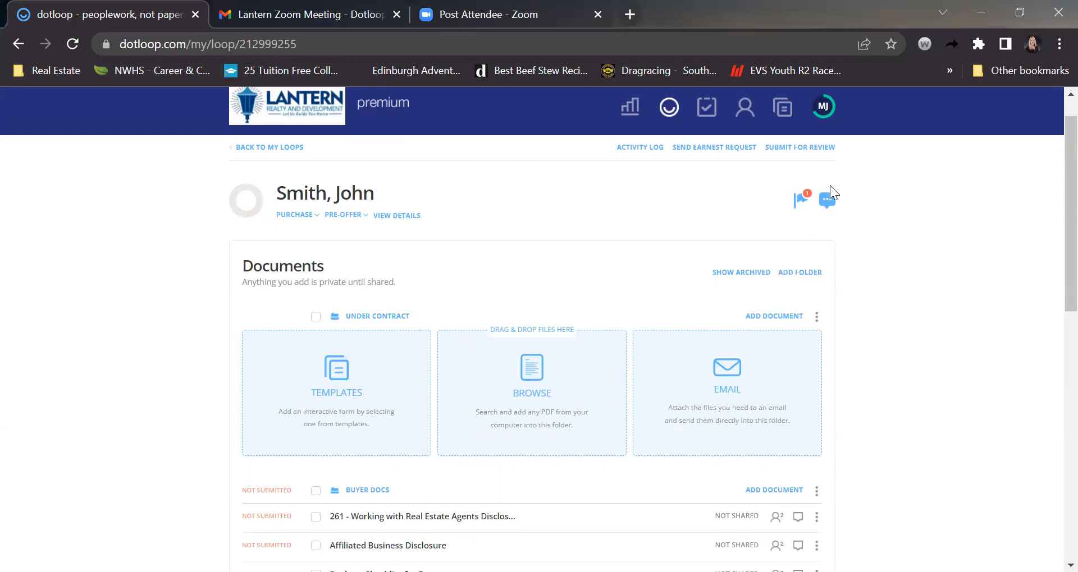
Copy the Under Contract folder's upload e-mail address to the clipboard and reload the loop page
{"action": "left_click", "coordinate": [727, 375]}
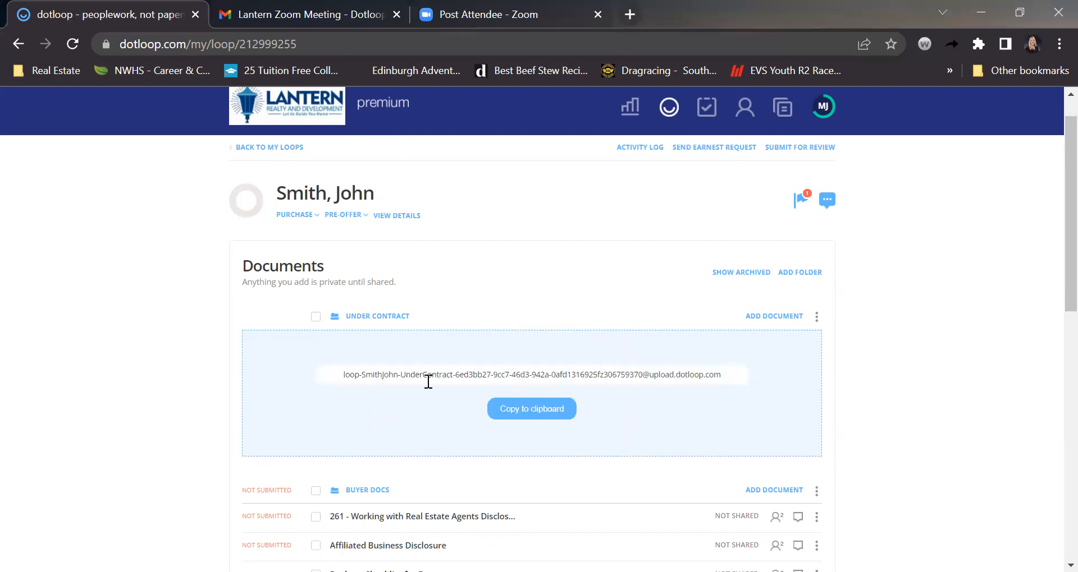
{"action": "left_click", "coordinate": [533, 413]}
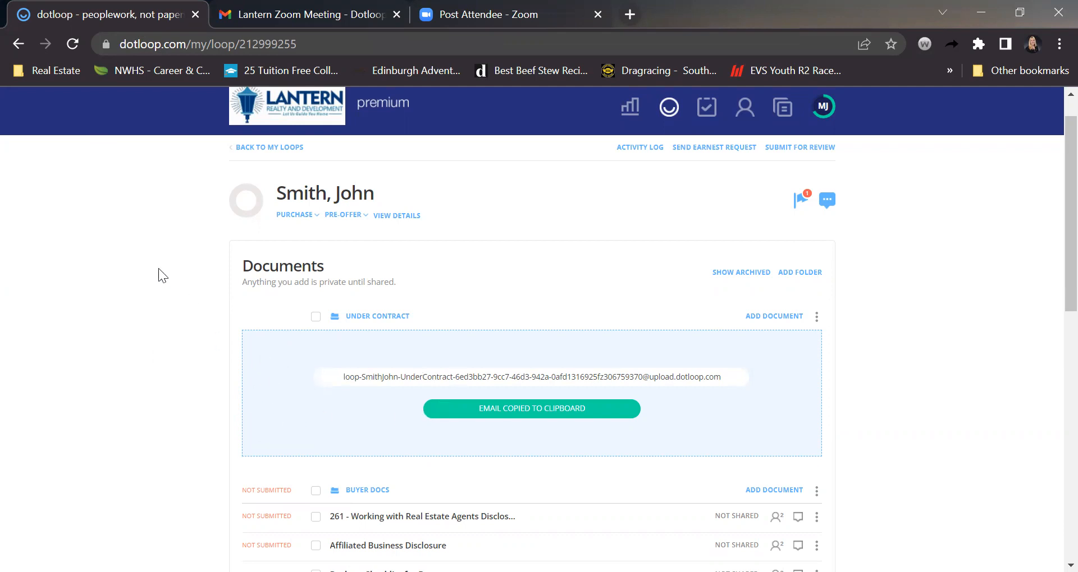
{"action": "left_click", "coordinate": [69, 47]}
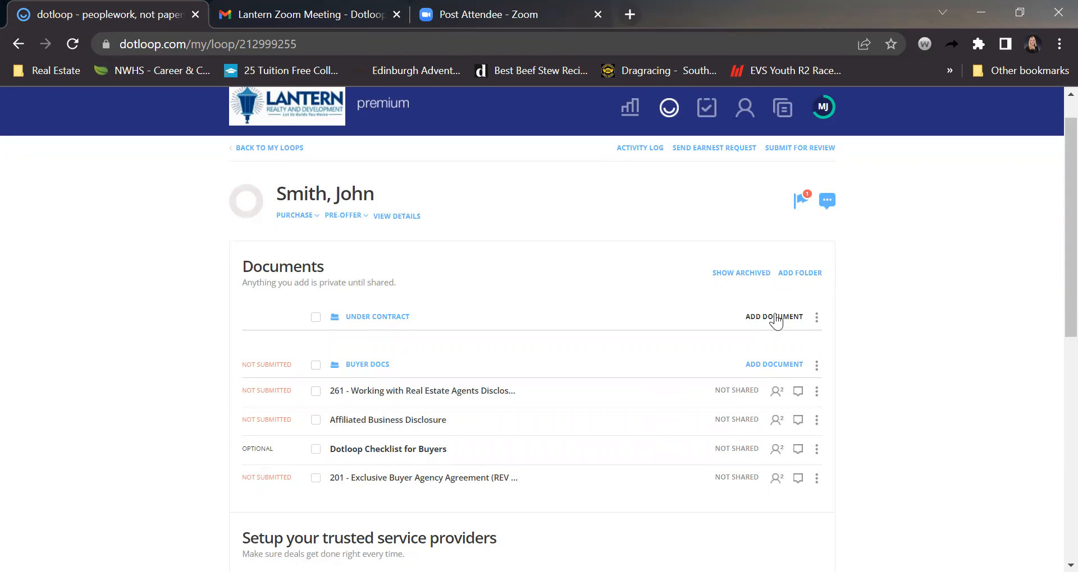
Show the options for adding documents to the Under Contract folder and look over the loop's people and tasks
{"action": "left_click", "coordinate": [776, 322]}
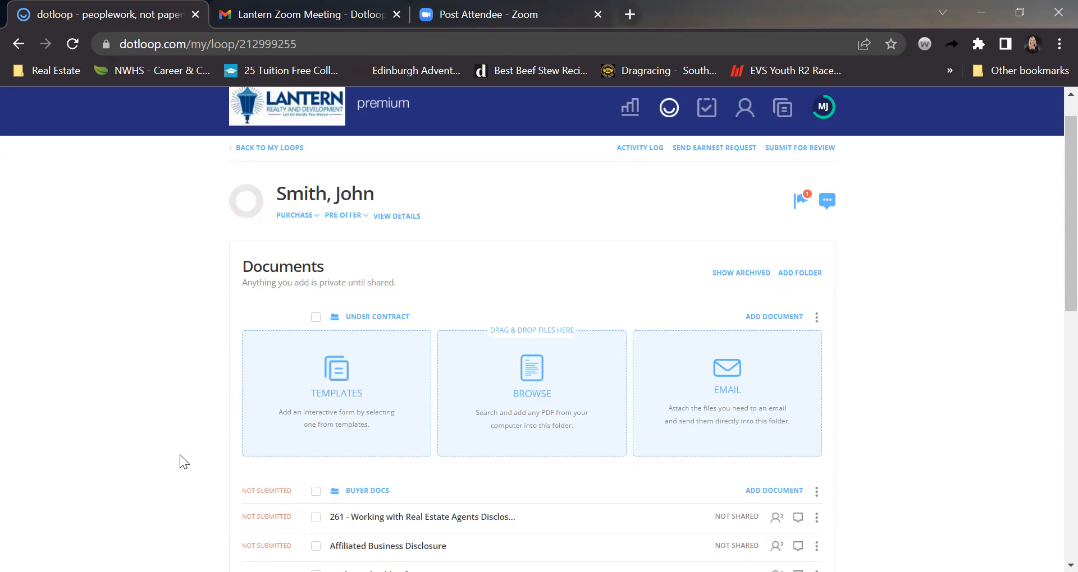
{"action": "scroll", "coordinate": [180, 455], "scroll_direction": "down", "scroll_amount": 8}
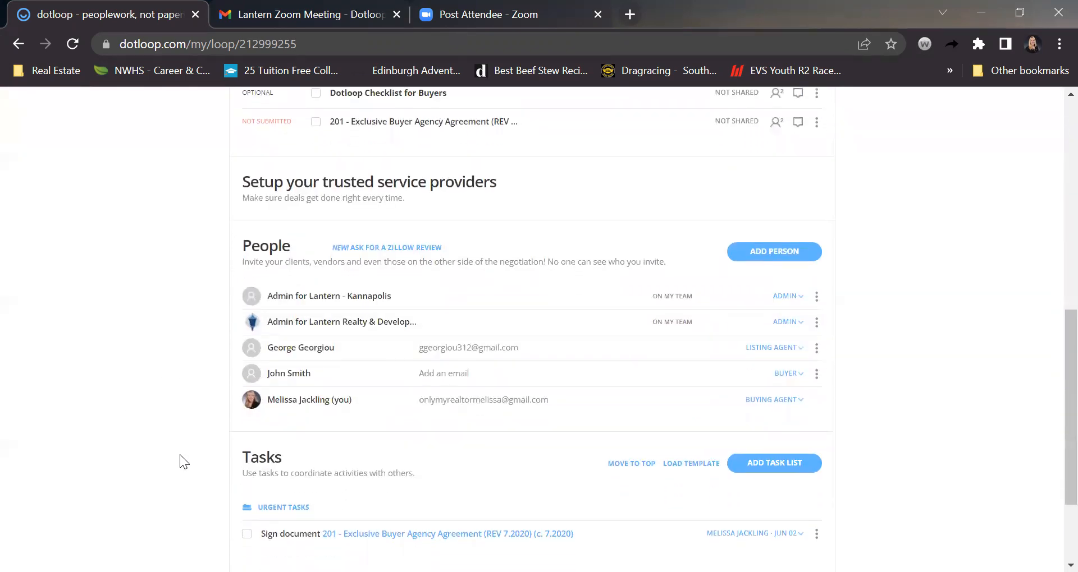
{"action": "scroll", "coordinate": [180, 454], "scroll_direction": "up", "scroll_amount": 9}
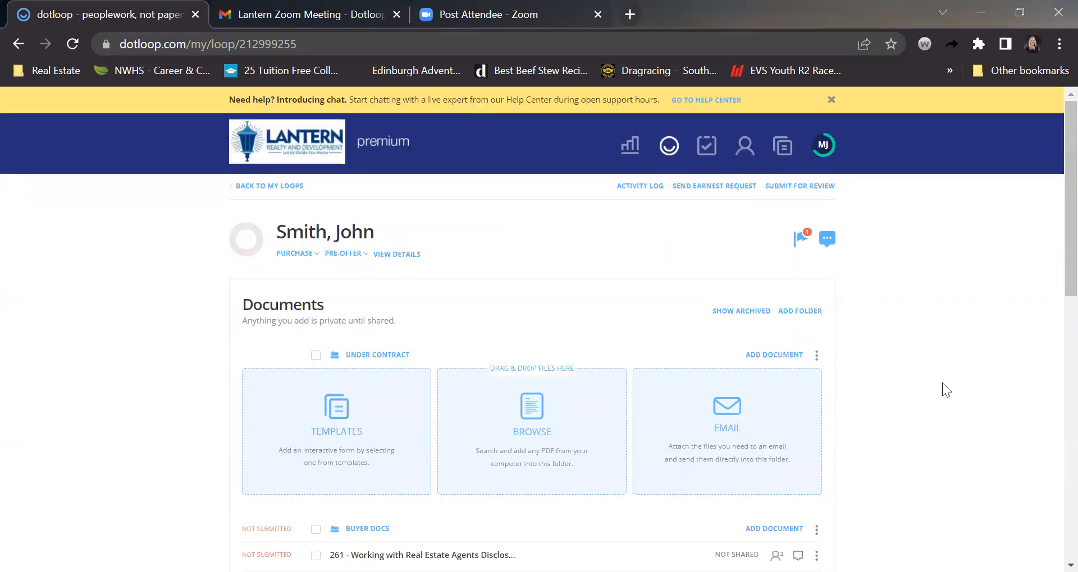
Look over the Under Contract and Buyer Docs folders and the people section of the loop
{"action": "scroll", "coordinate": [942, 382], "scroll_direction": "down", "scroll_amount": 2}
{"action": "scroll", "coordinate": [941, 383], "scroll_direction": "up", "scroll_amount": 2}
{"action": "scroll", "coordinate": [898, 391], "scroll_direction": "down", "scroll_amount": 3}
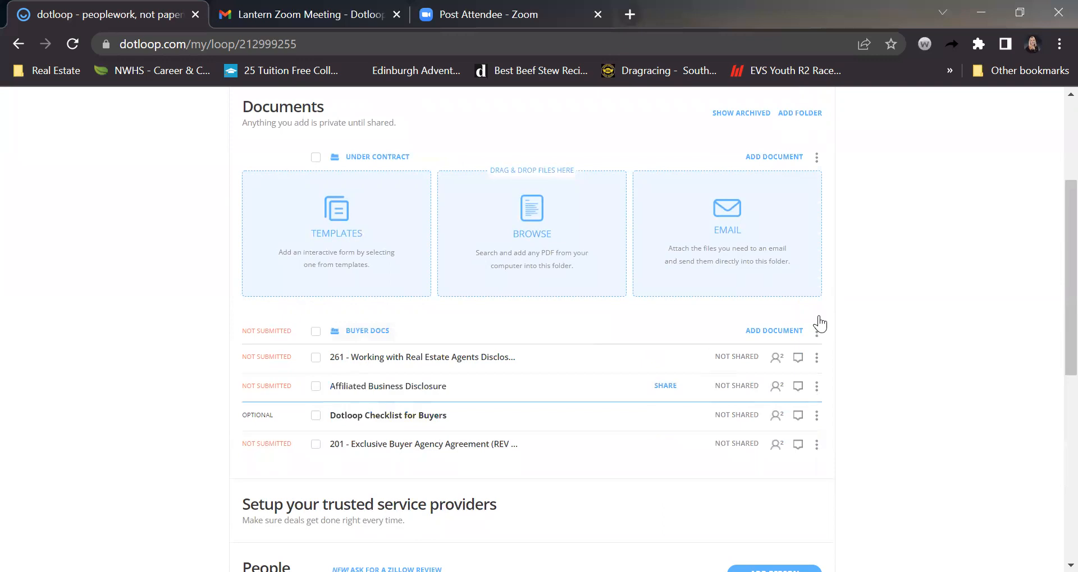
{"action": "scroll", "coordinate": [918, 340], "scroll_direction": "up", "scroll_amount": 1}
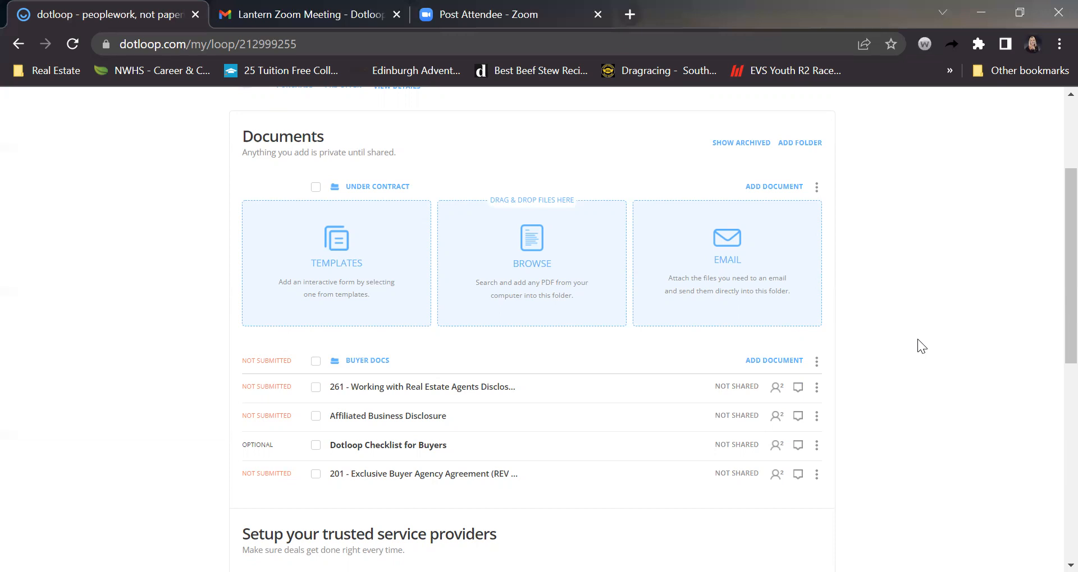
{"action": "scroll", "coordinate": [917, 339], "scroll_direction": "down", "scroll_amount": 1}
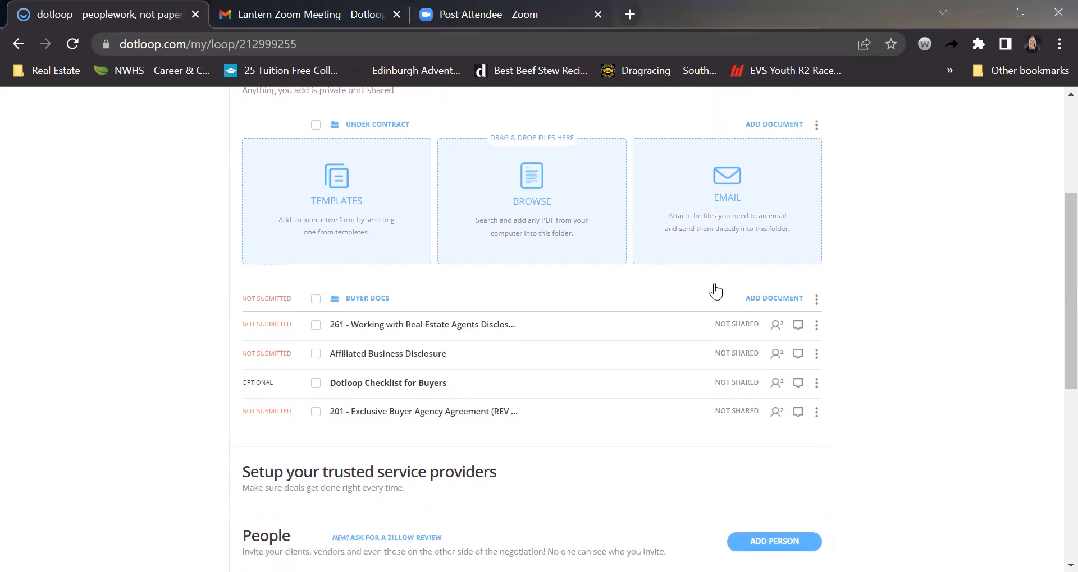
{"action": "scroll", "coordinate": [891, 352], "scroll_direction": "down", "scroll_amount": 2}
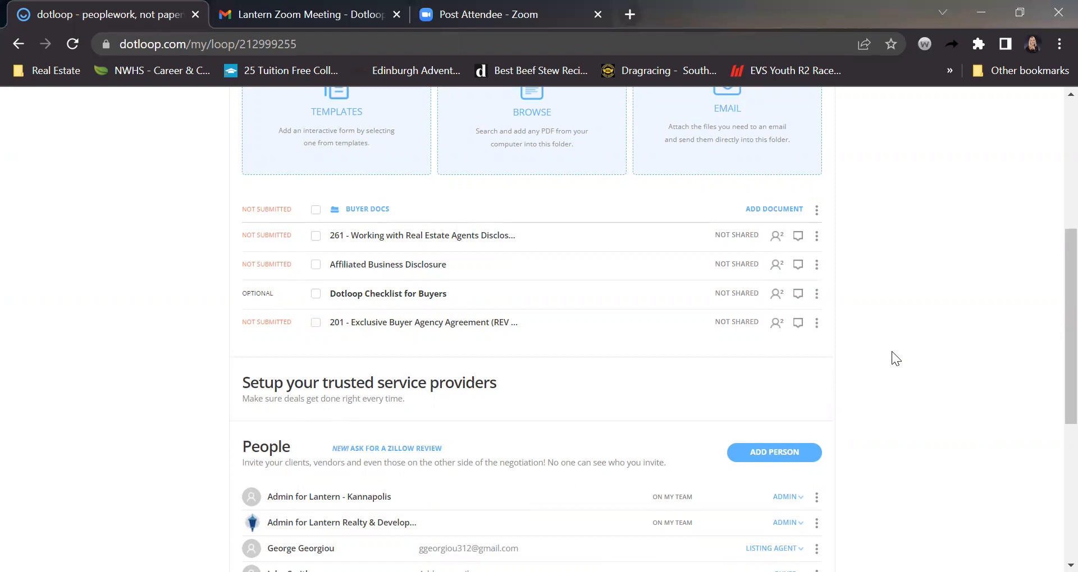
{"action": "scroll", "coordinate": [892, 353], "scroll_direction": "up", "scroll_amount": 3}
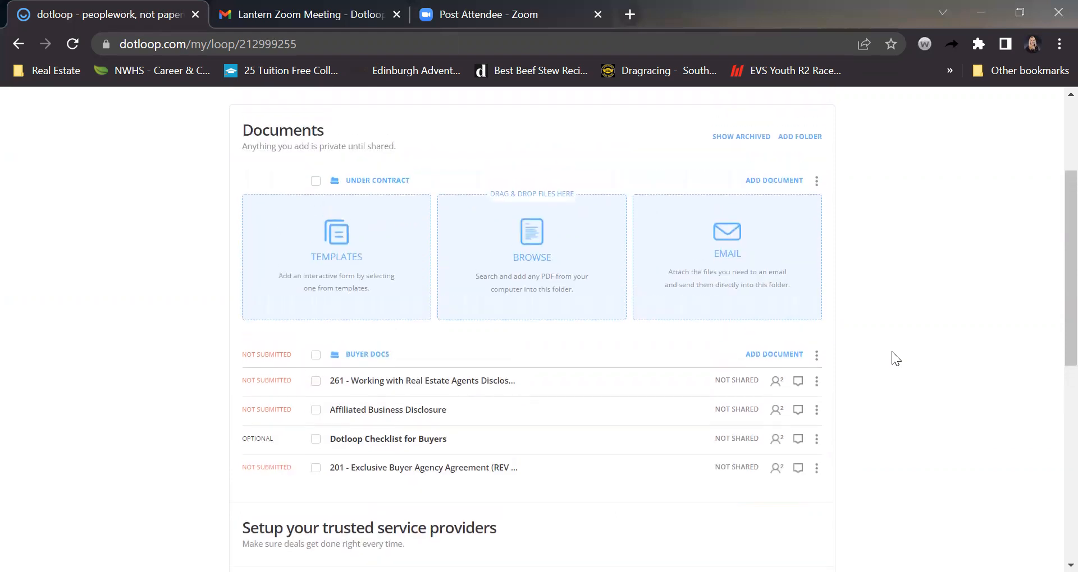
{"action": "scroll", "coordinate": [891, 351], "scroll_direction": "down", "scroll_amount": 1}
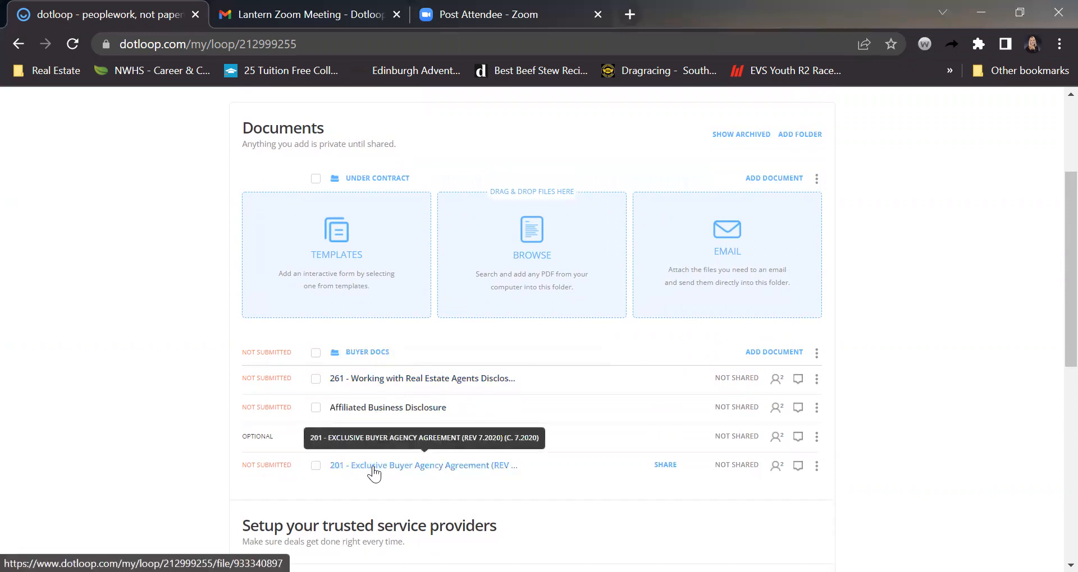
{"action": "scroll", "coordinate": [936, 312], "scroll_direction": "up", "scroll_amount": 2}
{"action": "scroll", "coordinate": [936, 312], "scroll_direction": "down", "scroll_amount": 1}
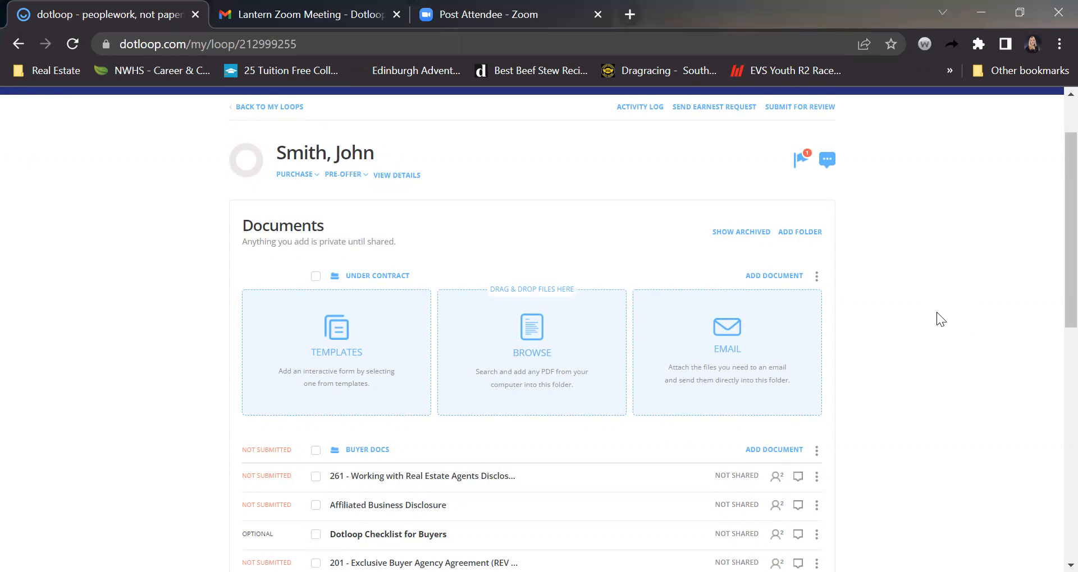
Submit only the Buyer Docs folder for review with the compliance note left blank, and check its documents' statuses
{"action": "left_click", "coordinate": [800, 115]}
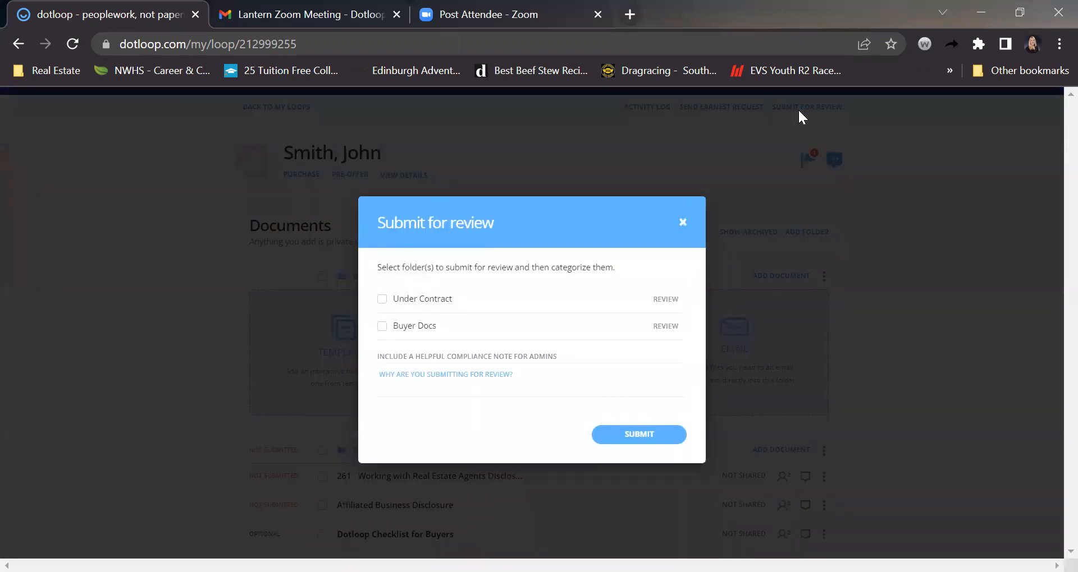
{"action": "left_click", "coordinate": [471, 368]}
{"action": "left_click", "coordinate": [381, 328]}
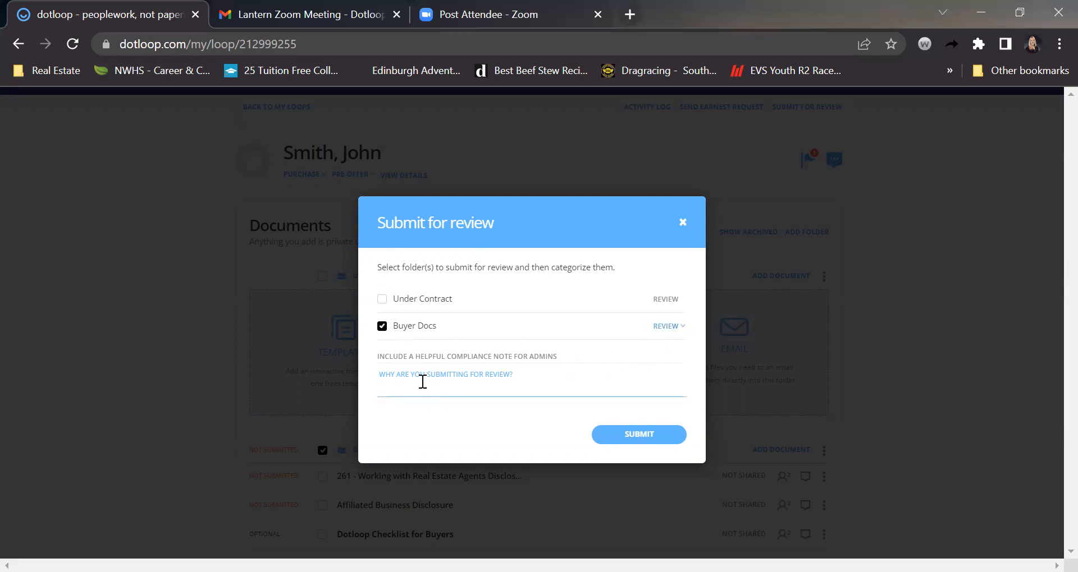
{"action": "left_click", "coordinate": [401, 377]}
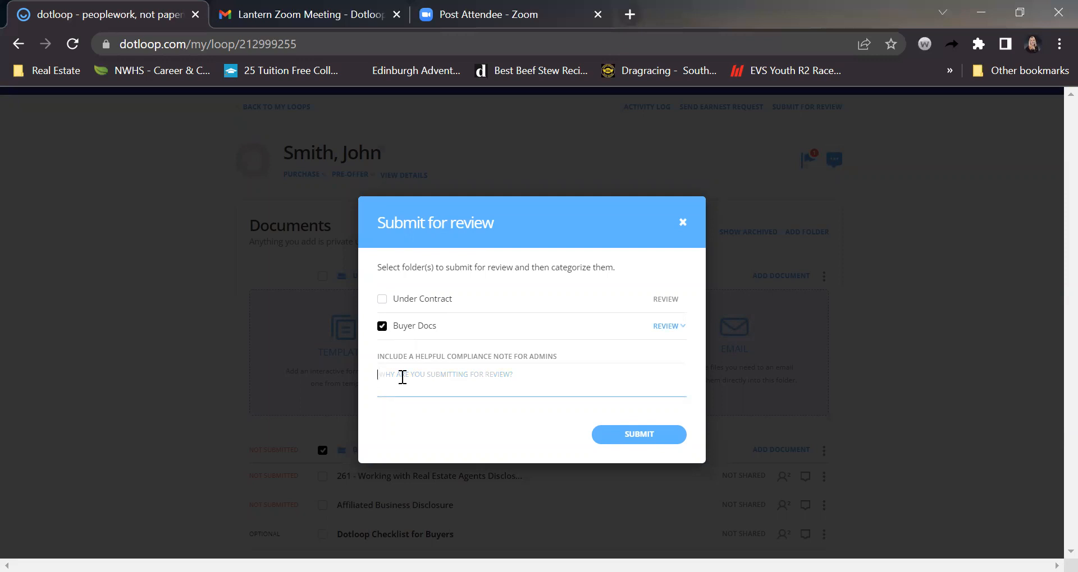
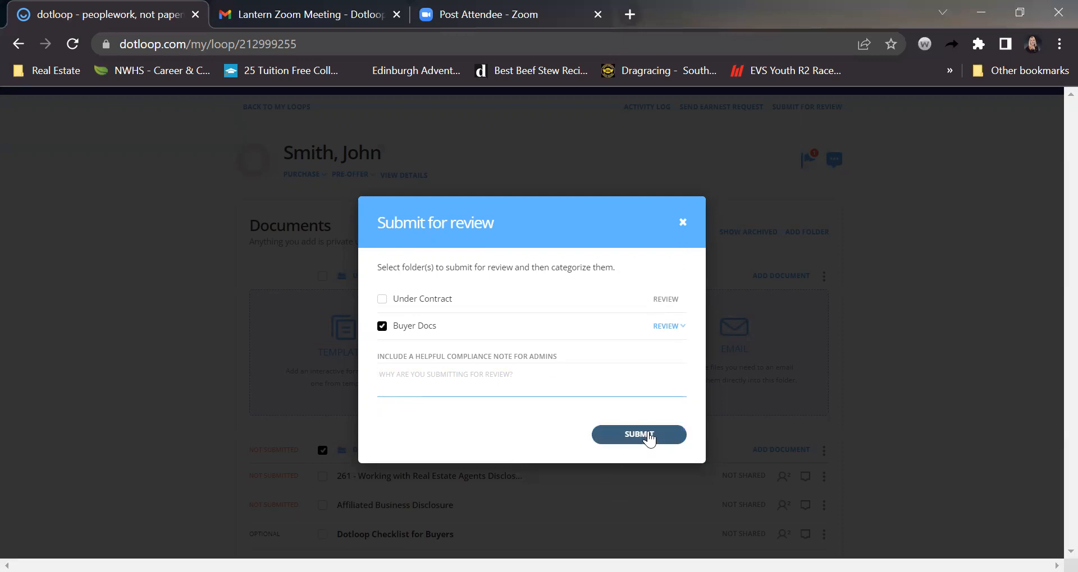
{"action": "left_click", "coordinate": [640, 435]}
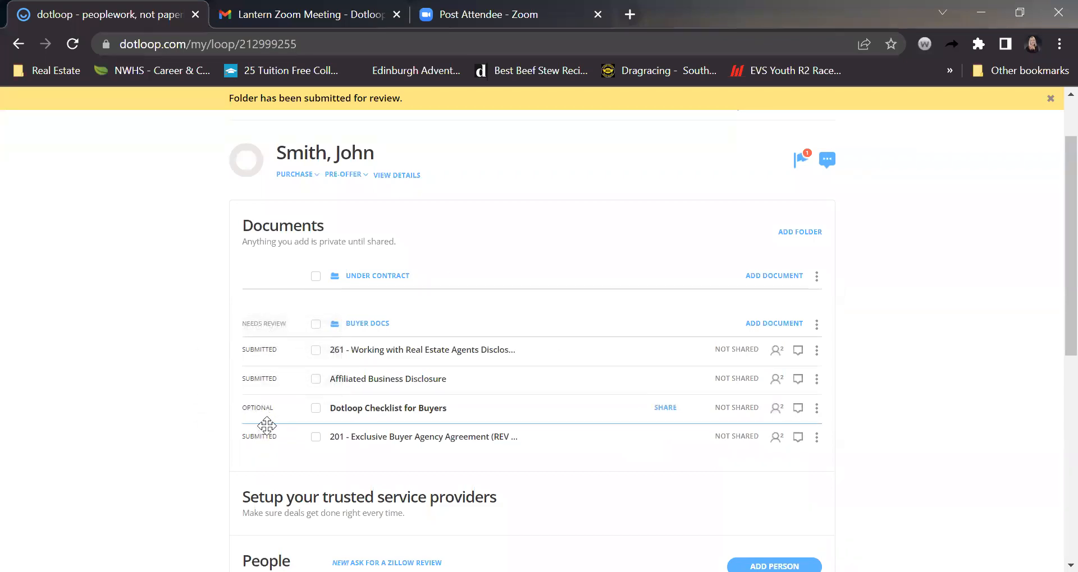
{"action": "scroll", "coordinate": [178, 398], "scroll_direction": "down", "scroll_amount": 3}
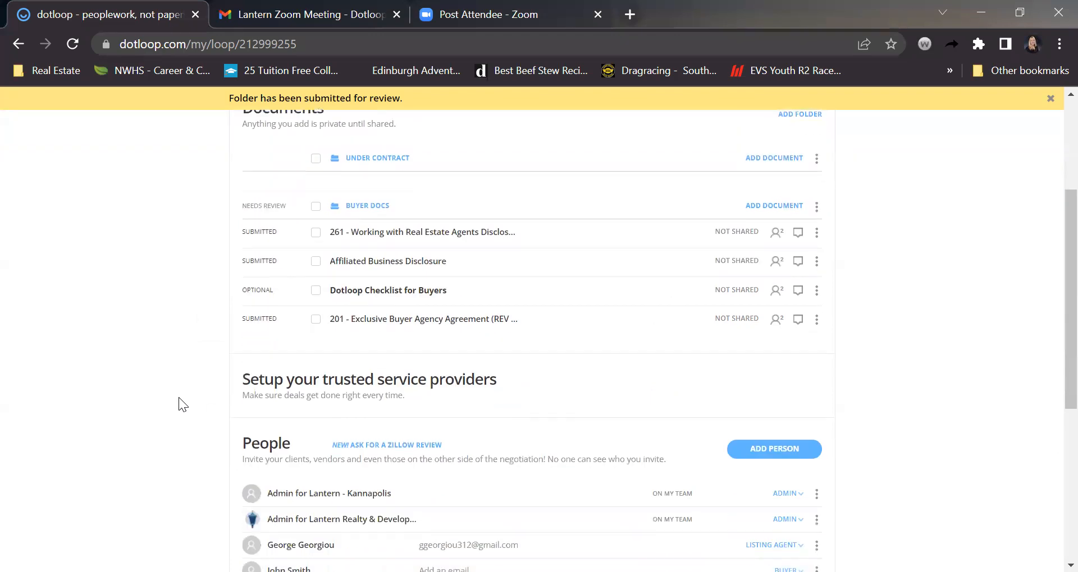
{"action": "scroll", "coordinate": [179, 397], "scroll_direction": "up", "scroll_amount": 3}
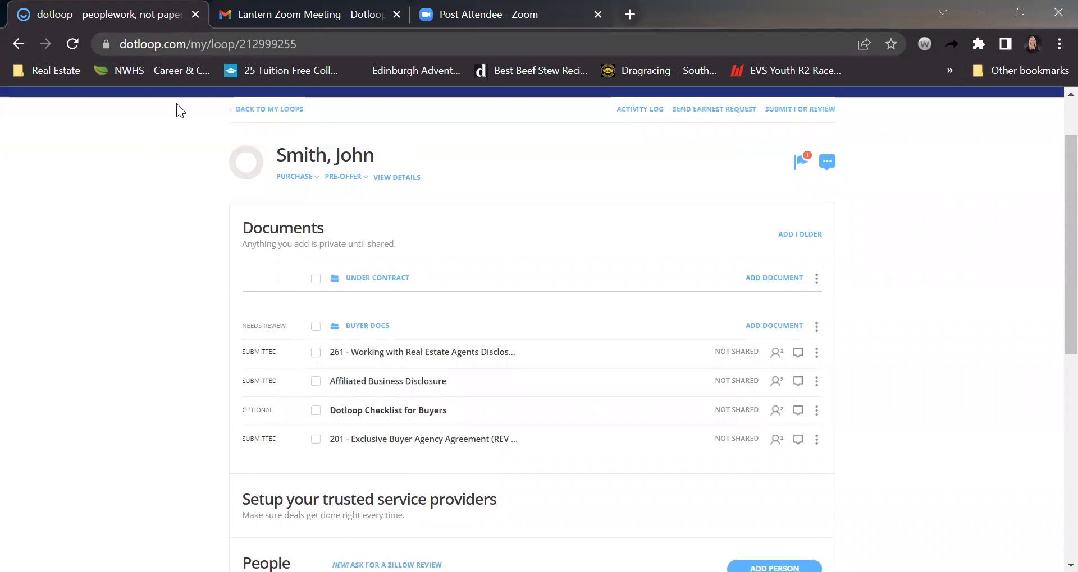
Switch to Gmail, refresh the inbox and open the new notification about the loop's updated review stage
{"action": "left_click", "coordinate": [255, 30]}
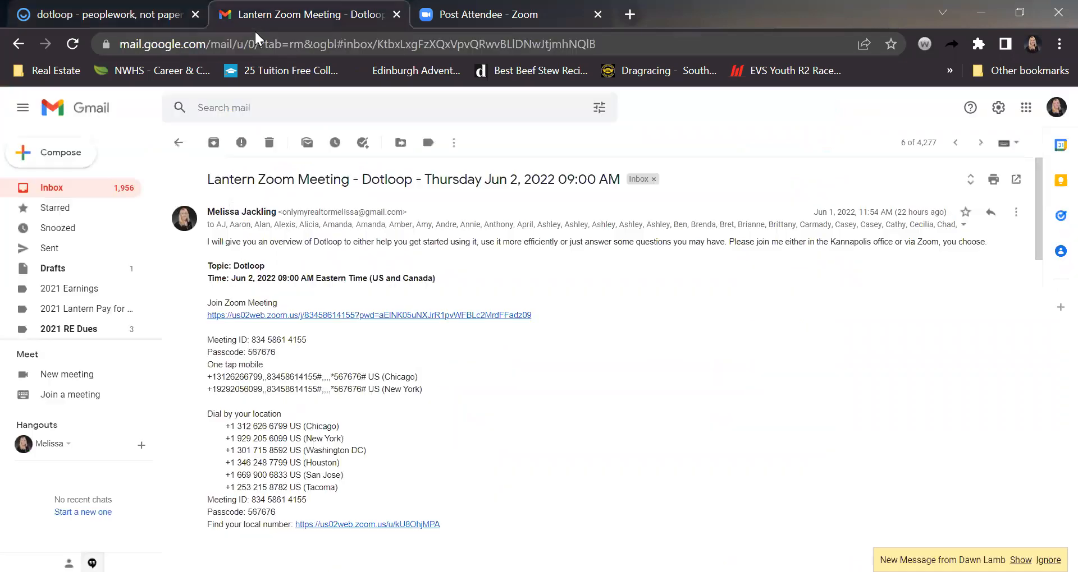
{"action": "left_click", "coordinate": [178, 143]}
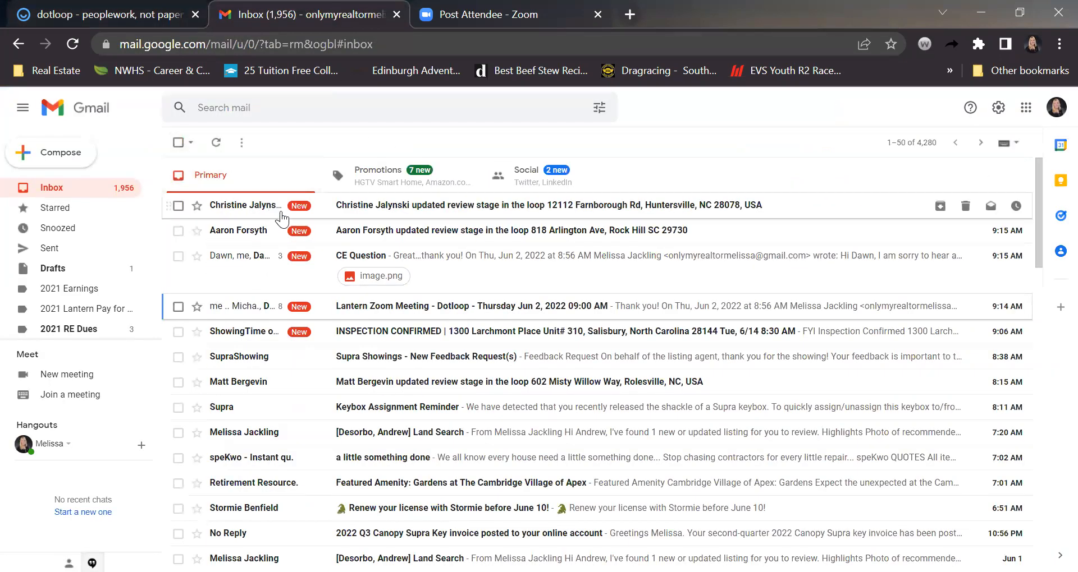
{"action": "left_click", "coordinate": [218, 143]}
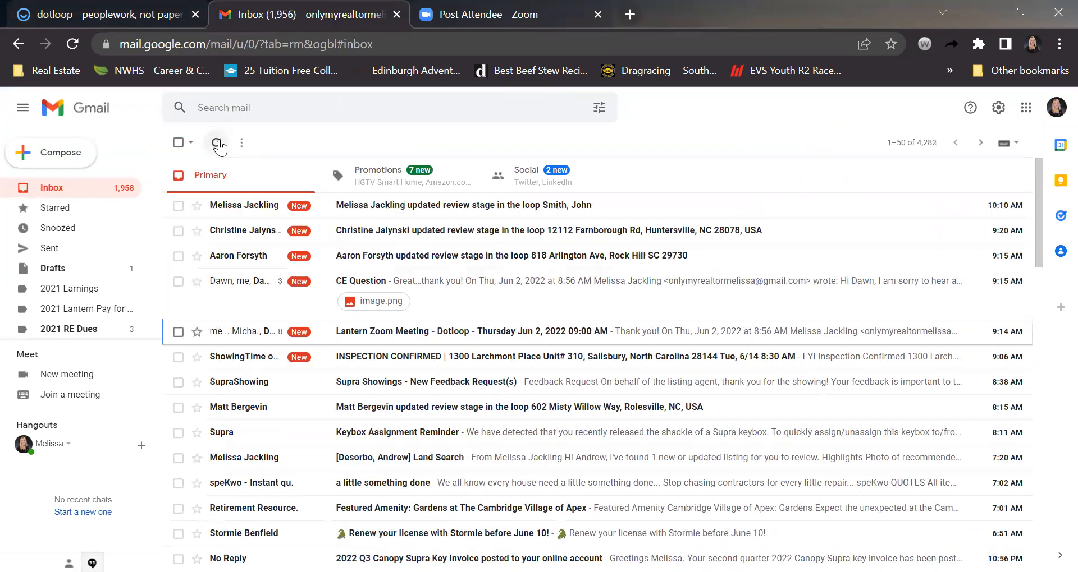
{"action": "left_click", "coordinate": [421, 206]}
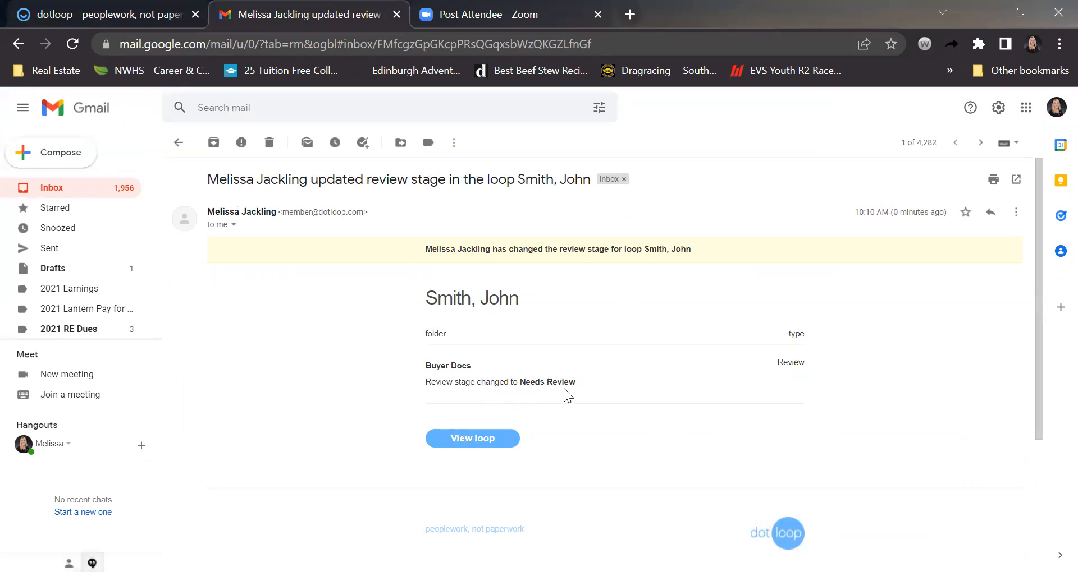
Return to the dotloop loop and open the Dotloop Checklist for Buyers from the Buyer Docs folder
{"action": "left_click", "coordinate": [102, 3]}
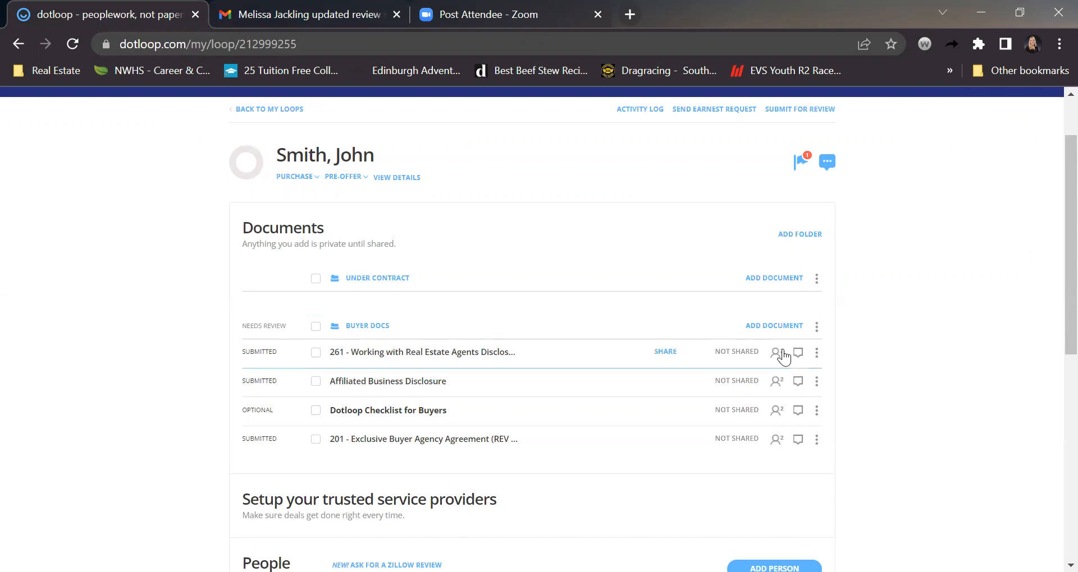
{"action": "scroll", "coordinate": [859, 351], "scroll_direction": "up", "scroll_amount": 3}
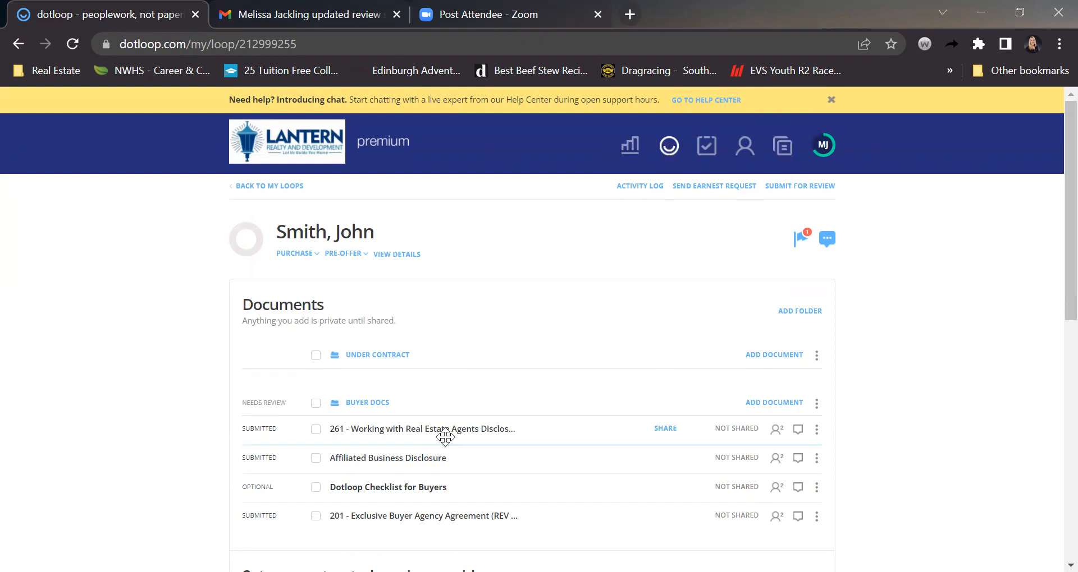
{"action": "left_click", "coordinate": [385, 488]}
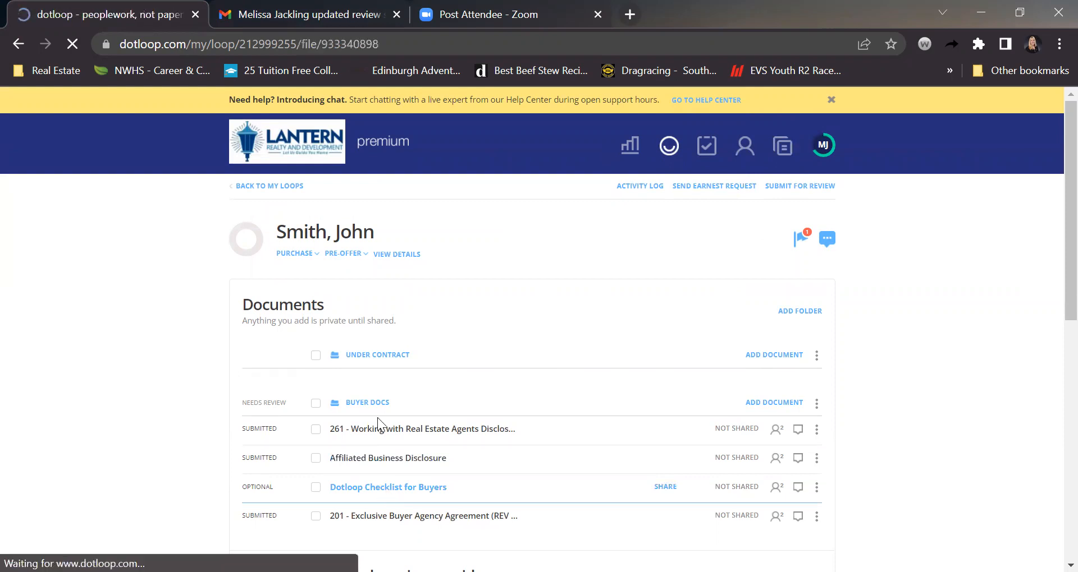
Read through the buyer, under contract and closing document requirements in the buyers' checklist
{"action": "scroll", "coordinate": [170, 369], "scroll_direction": "down", "scroll_amount": 1}
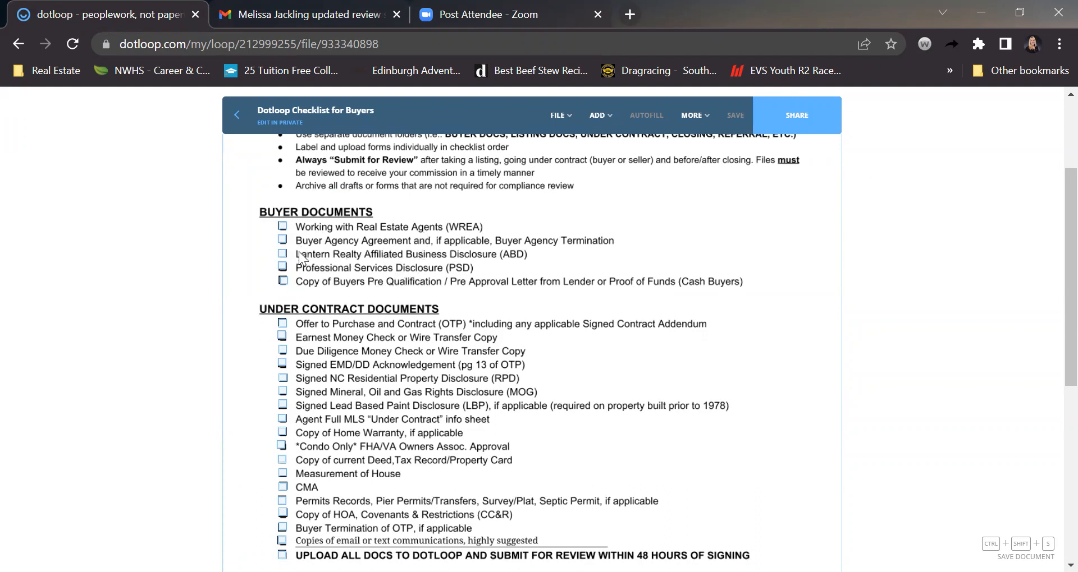
{"action": "scroll", "coordinate": [329, 362], "scroll_direction": "down", "scroll_amount": 2}
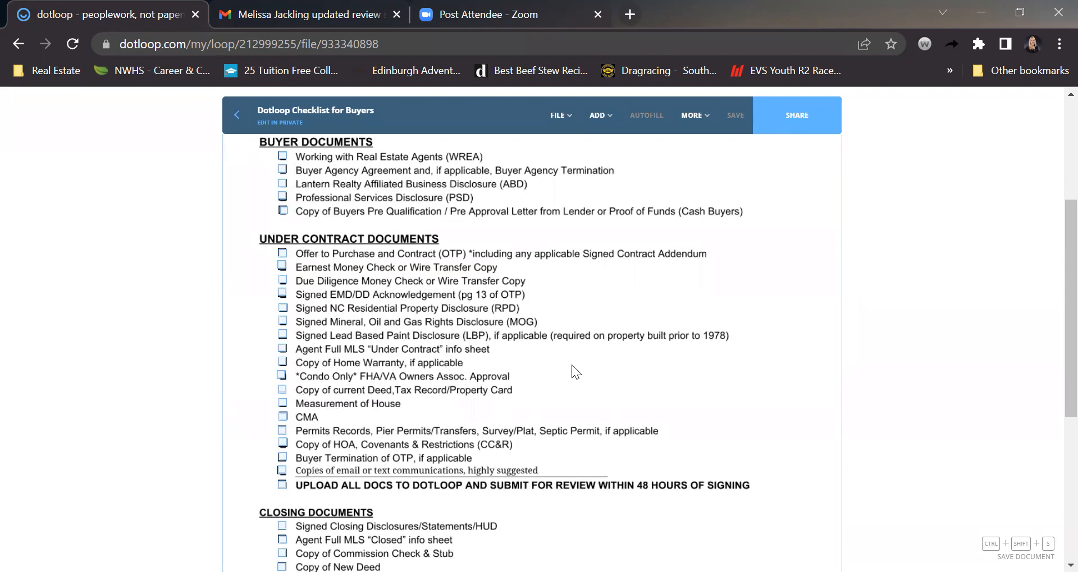
{"action": "scroll", "coordinate": [571, 365], "scroll_direction": "down", "scroll_amount": 1}
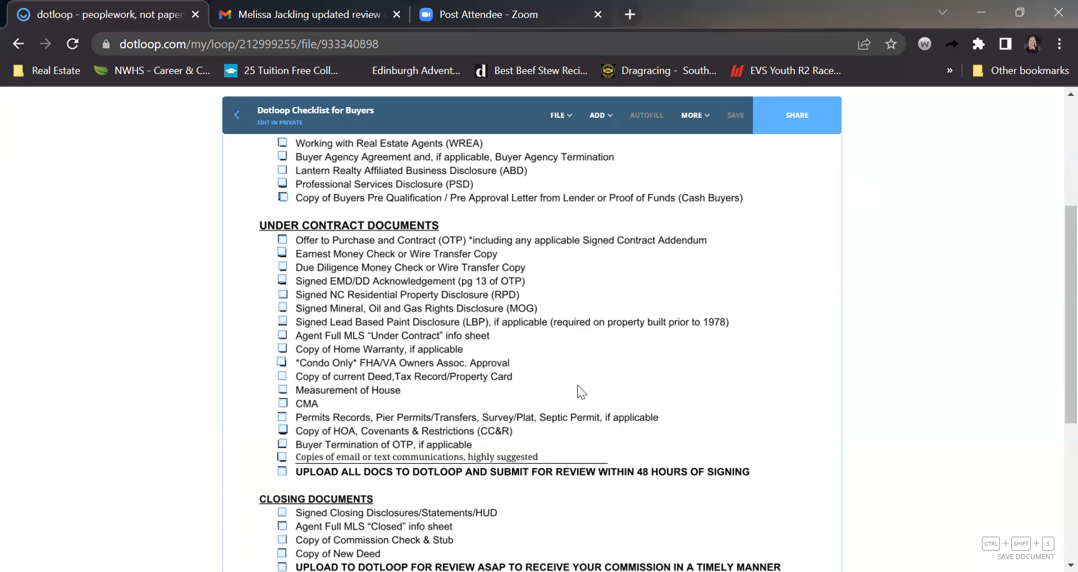
{"action": "scroll", "coordinate": [647, 406], "scroll_direction": "down", "scroll_amount": 1}
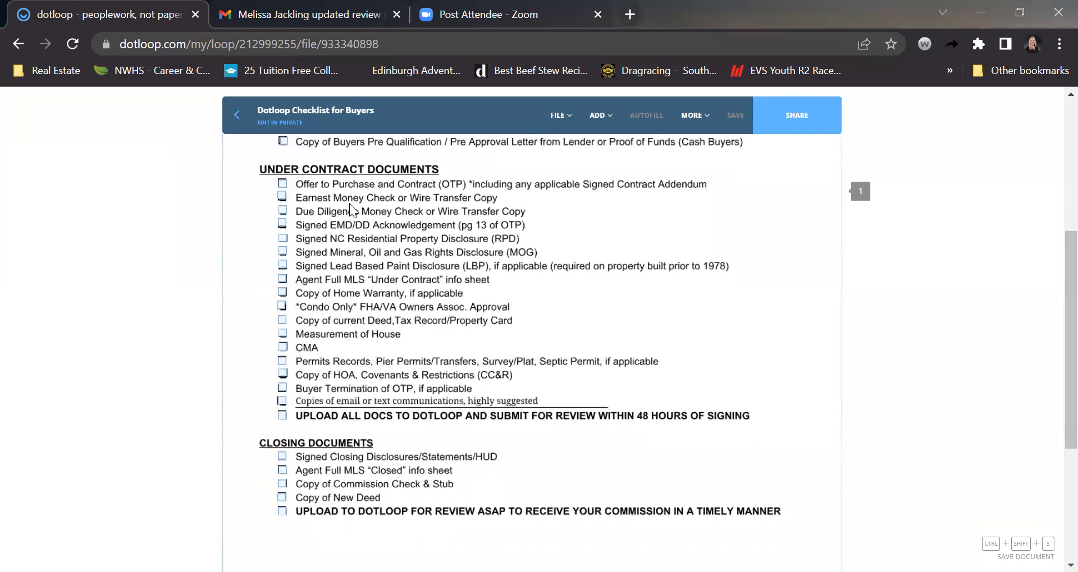
{"action": "scroll", "coordinate": [633, 306], "scroll_direction": "up", "scroll_amount": 1}
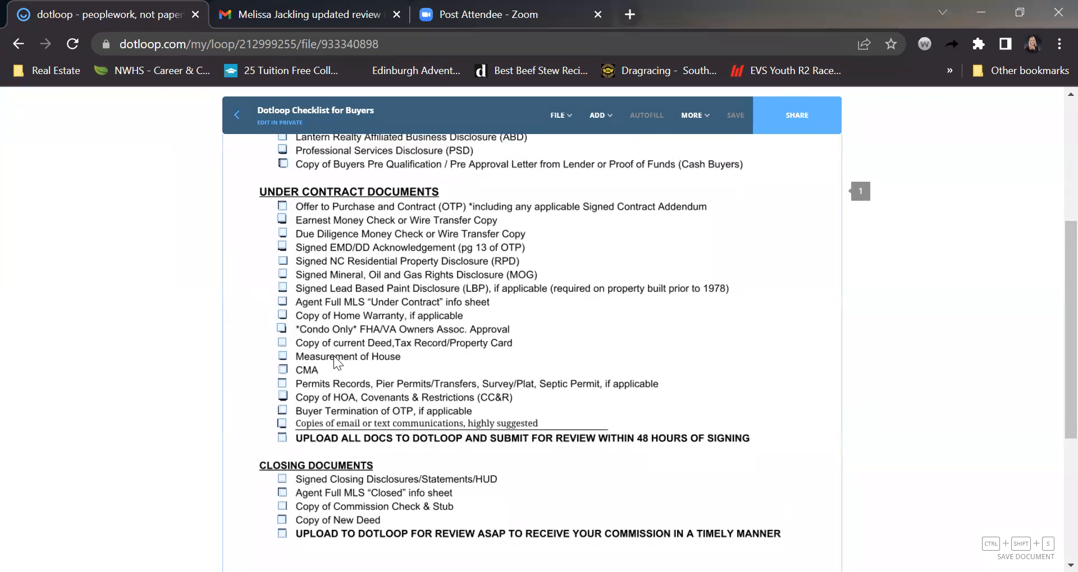
{"action": "scroll", "coordinate": [668, 345], "scroll_direction": "down", "scroll_amount": 1}
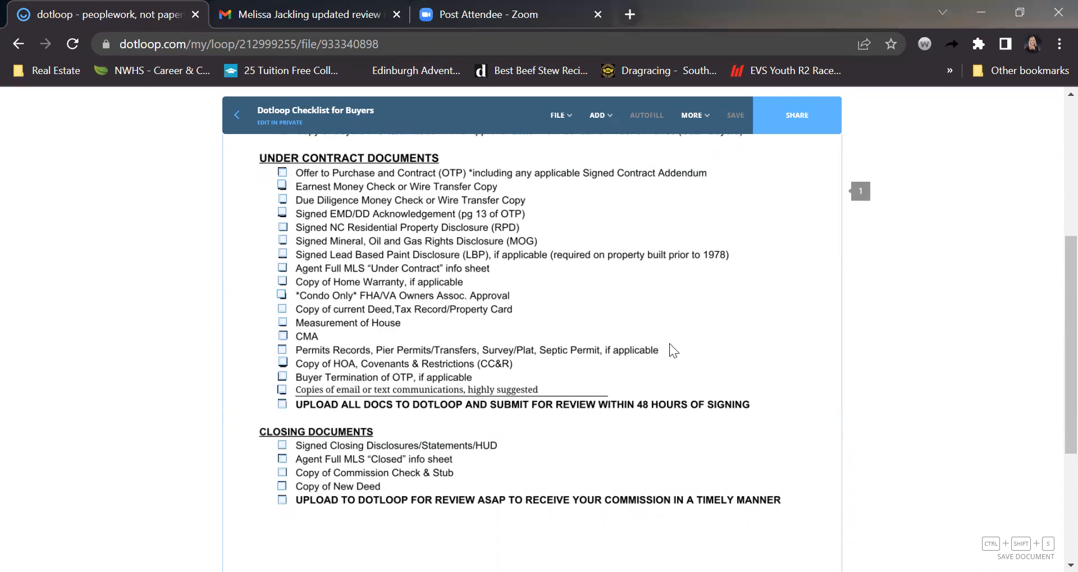
{"action": "scroll", "coordinate": [669, 344], "scroll_direction": "down", "scroll_amount": 1}
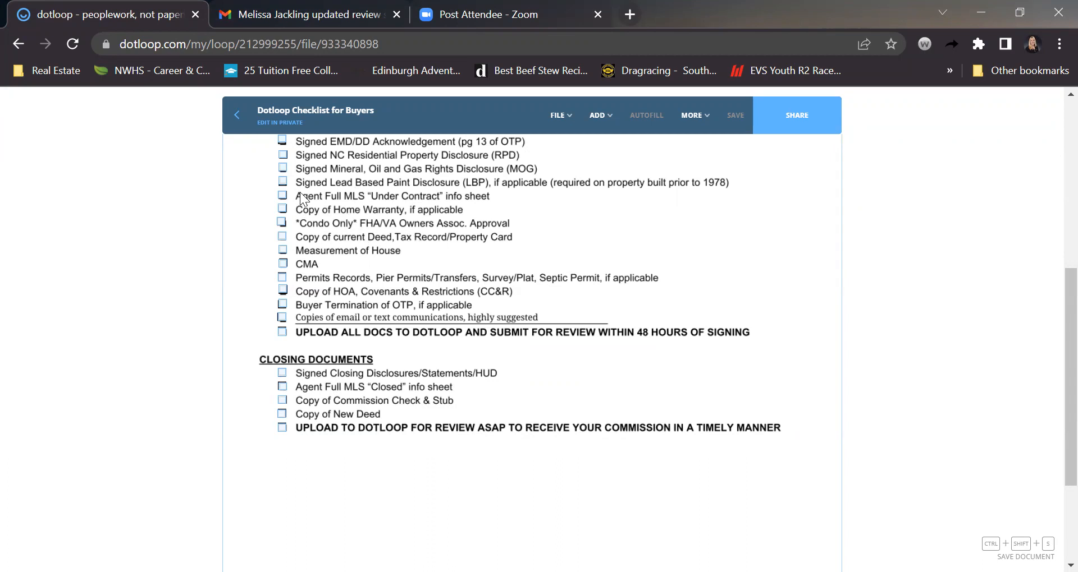
{"action": "scroll", "coordinate": [347, 325], "scroll_direction": "up", "scroll_amount": 1}
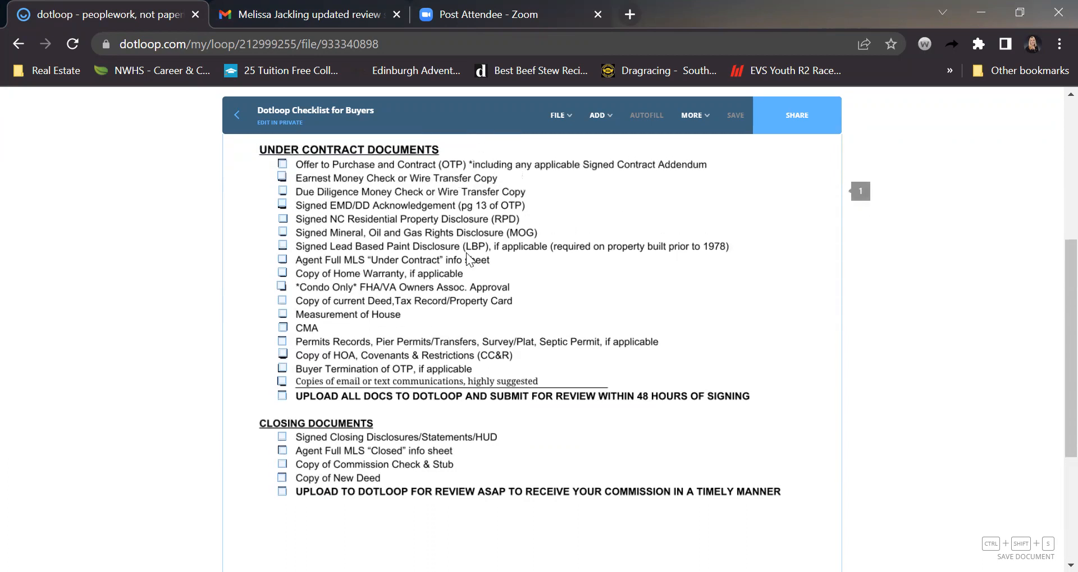
{"action": "scroll", "coordinate": [347, 328], "scroll_direction": "down", "scroll_amount": 2}
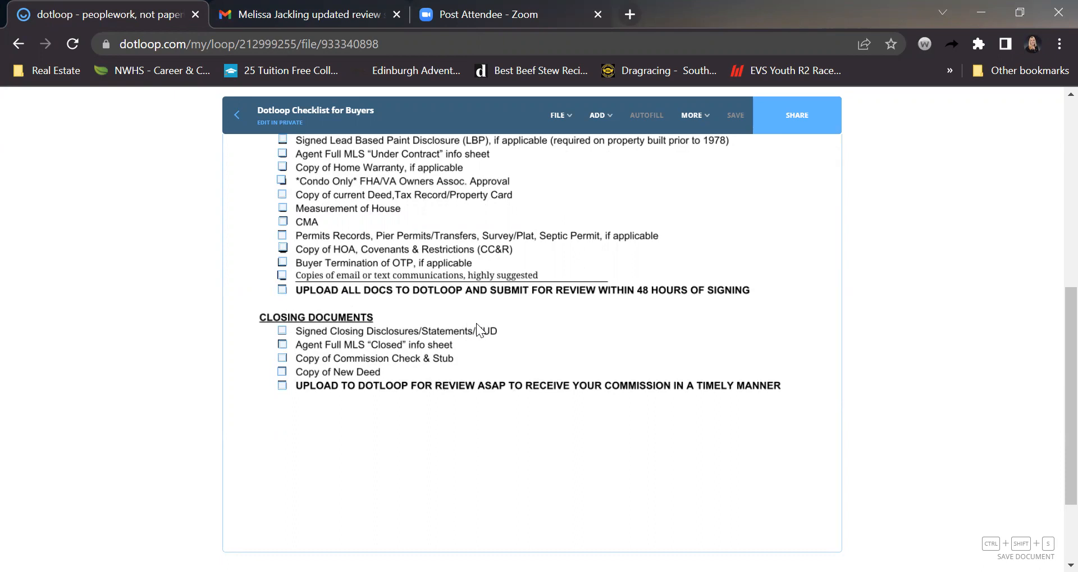
{"action": "scroll", "coordinate": [516, 347], "scroll_direction": "down", "scroll_amount": 1}
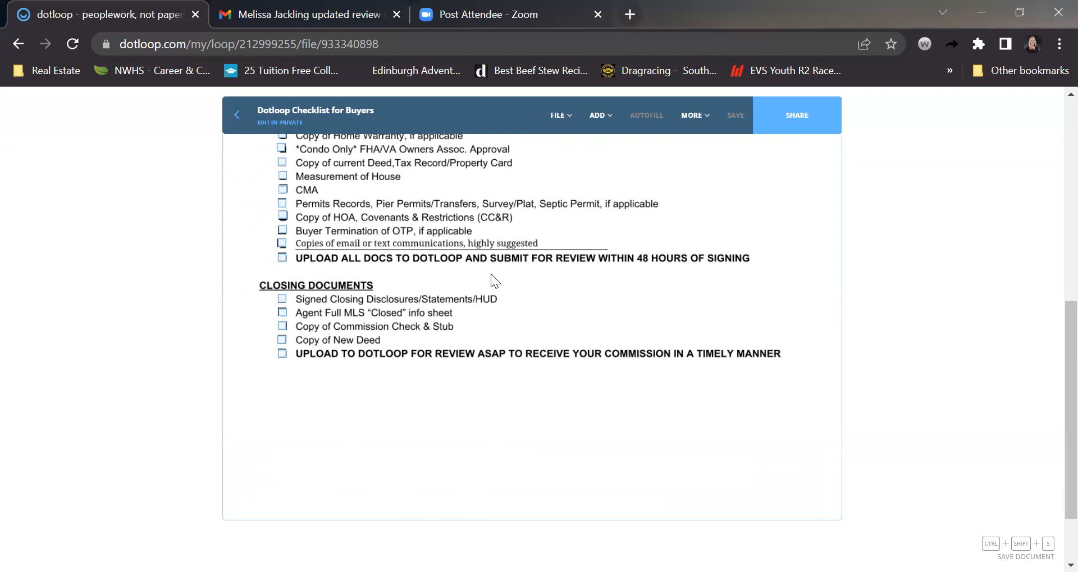
{"action": "scroll", "coordinate": [274, 270], "scroll_direction": "up", "scroll_amount": 5}
{"action": "scroll", "coordinate": [274, 271], "scroll_direction": "down", "scroll_amount": 3}
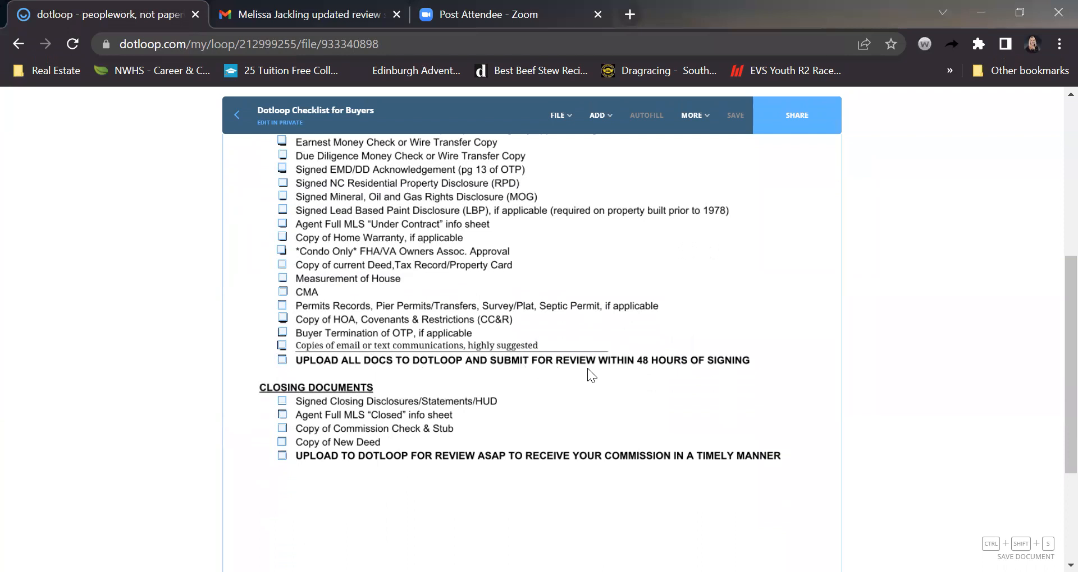
{"action": "scroll", "coordinate": [587, 369], "scroll_direction": "up", "scroll_amount": 2}
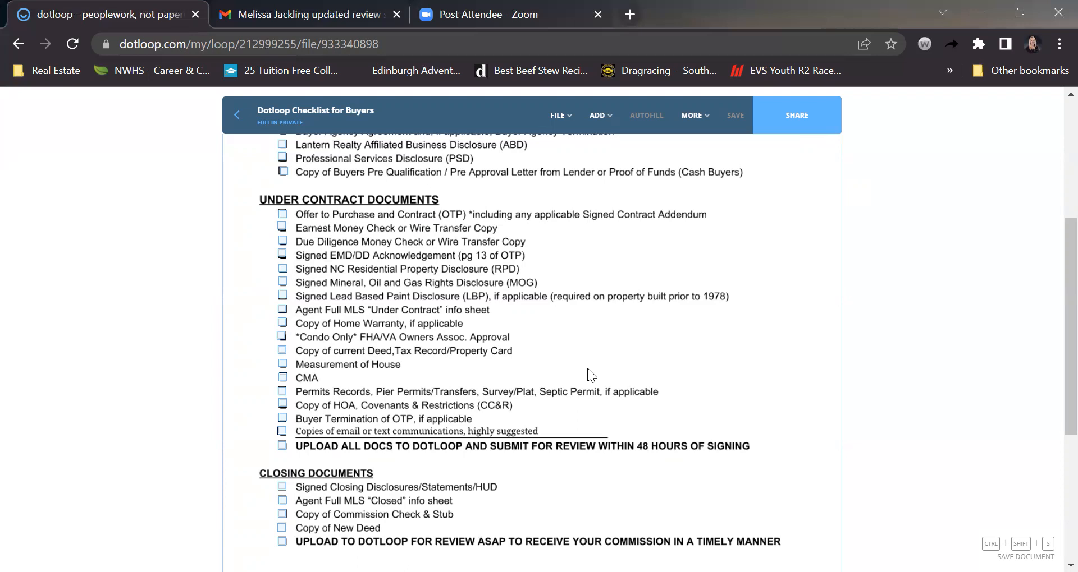
{"action": "scroll", "coordinate": [577, 338], "scroll_direction": "down", "scroll_amount": 5}
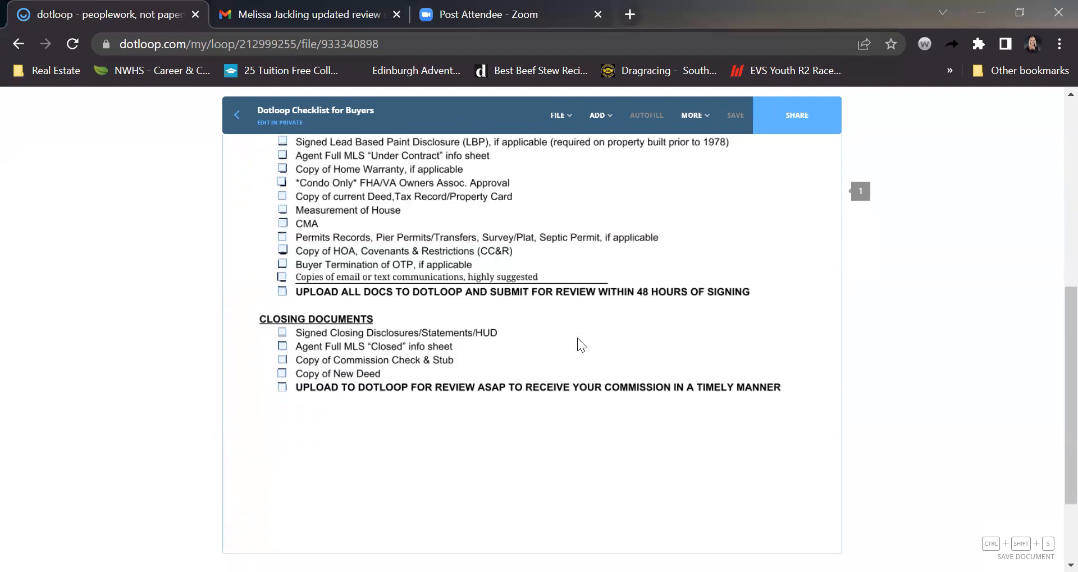
{"action": "scroll", "coordinate": [576, 337], "scroll_direction": "up", "scroll_amount": 3}
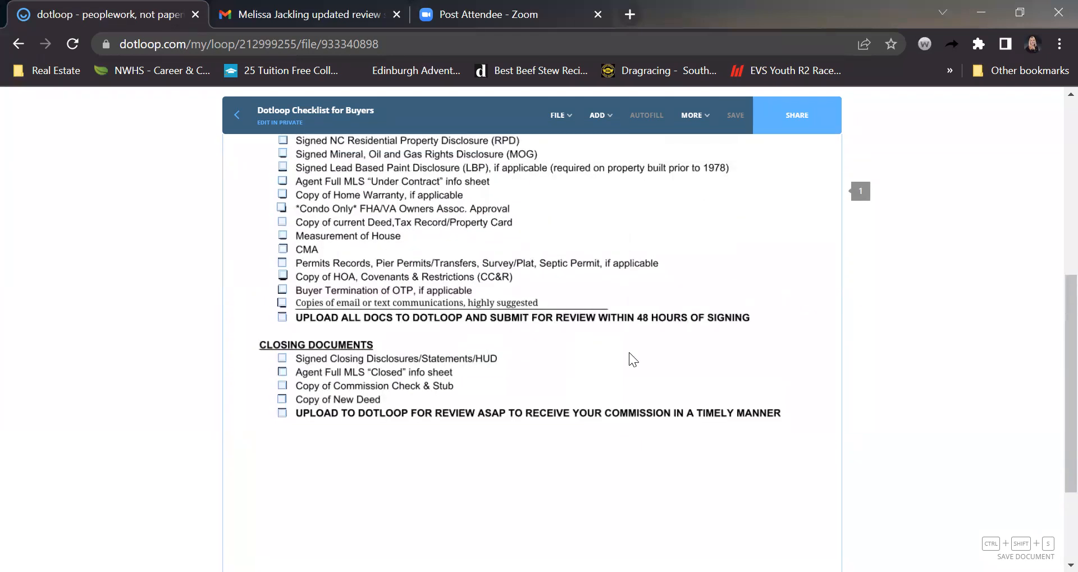
Review the closing documents section and the general submission rules of the buyers' checklist once more
{"action": "scroll", "coordinate": [629, 353], "scroll_direction": "down", "scroll_amount": 2}
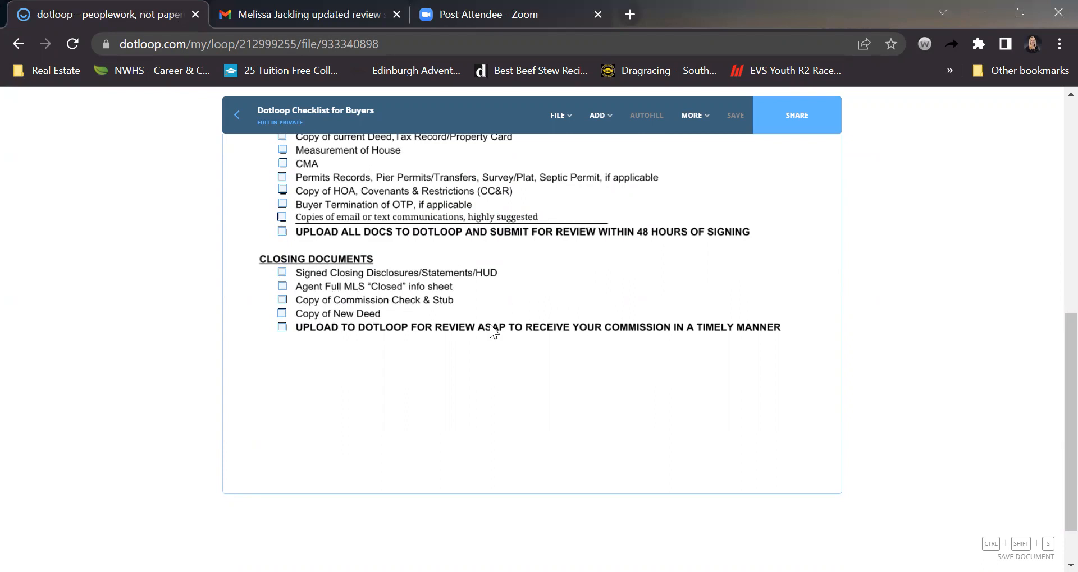
{"action": "scroll", "coordinate": [560, 288], "scroll_direction": "up", "scroll_amount": 1}
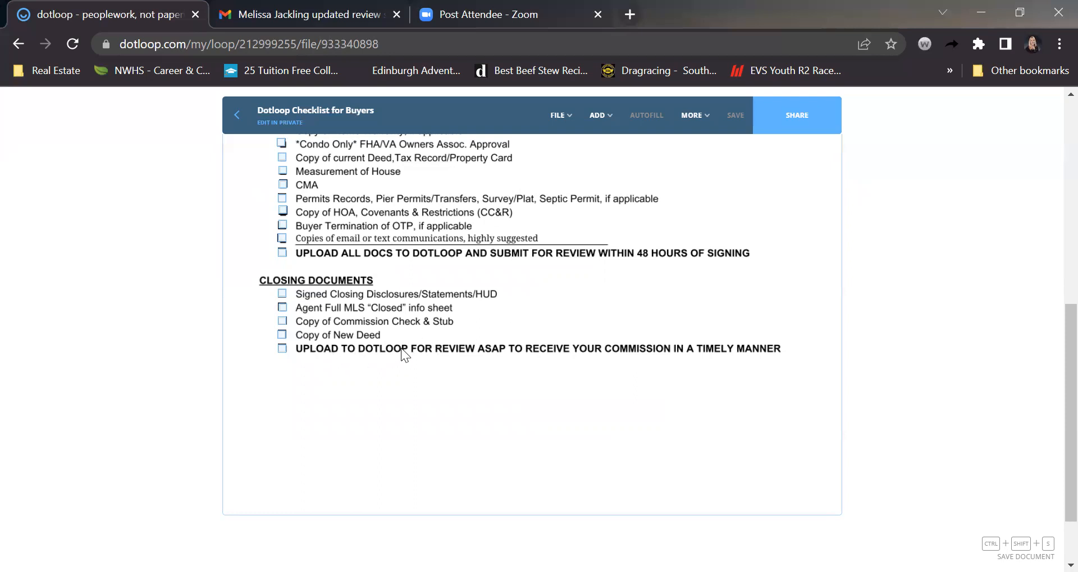
{"action": "scroll", "coordinate": [401, 348], "scroll_direction": "down", "scroll_amount": 1}
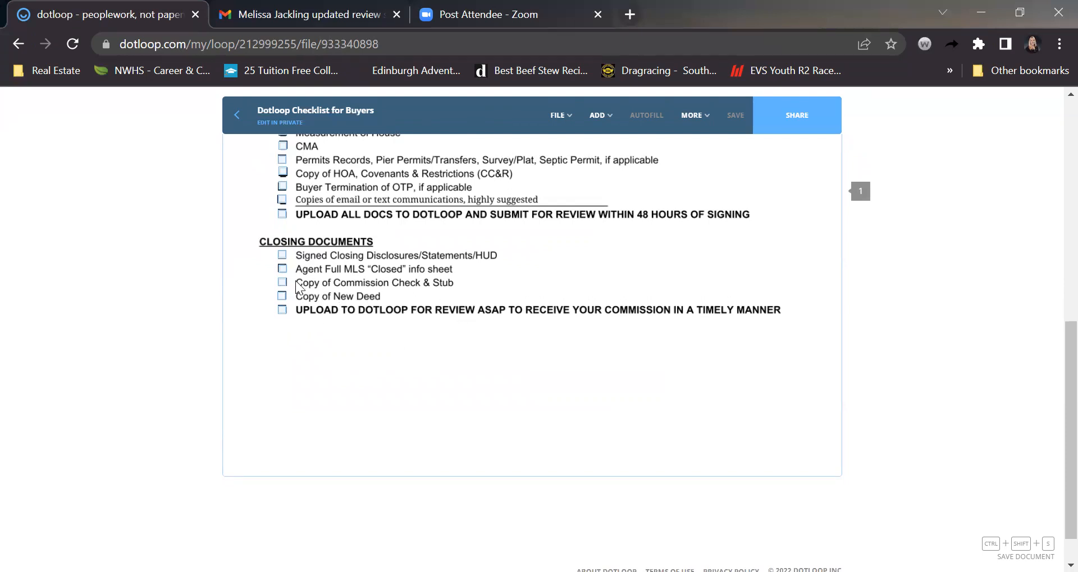
{"action": "scroll", "coordinate": [421, 304], "scroll_direction": "up", "scroll_amount": 10}
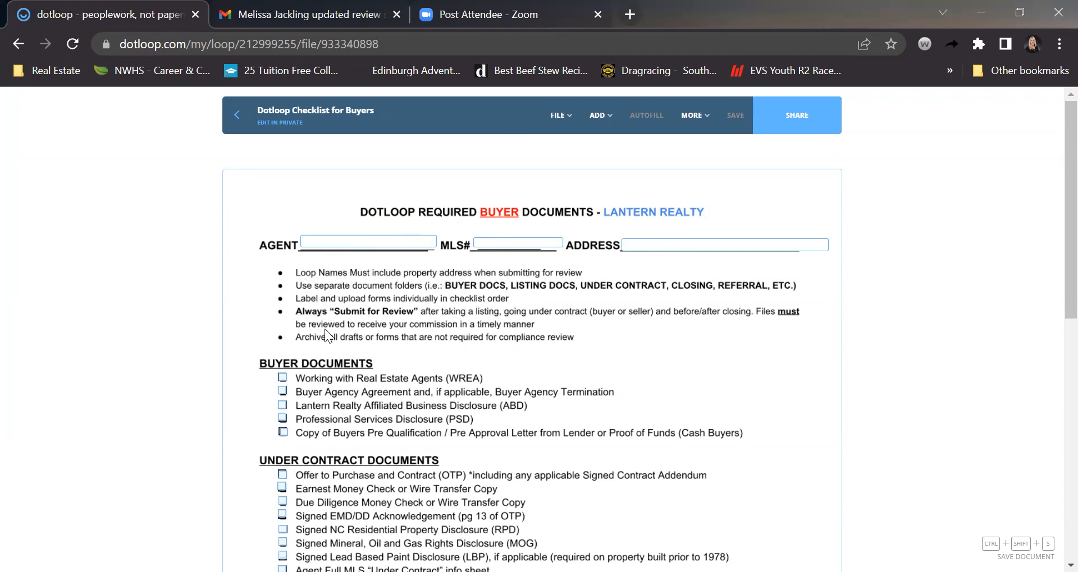
{"action": "scroll", "coordinate": [451, 402], "scroll_direction": "down", "scroll_amount": 5}
{"action": "scroll", "coordinate": [451, 402], "scroll_direction": "up", "scroll_amount": 4}
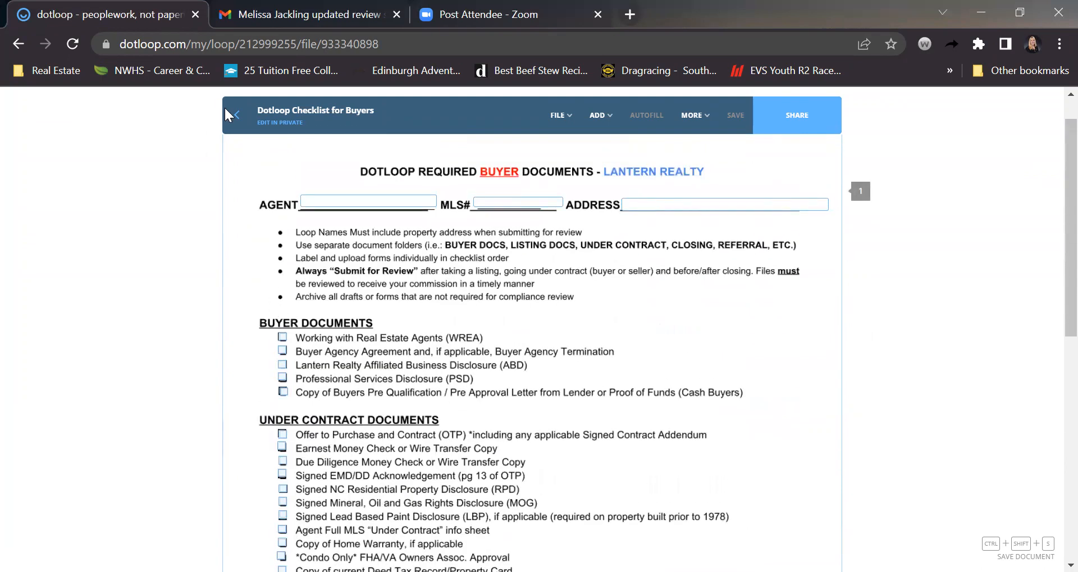
Leave the checklist and the loop, and go to the account's document templates
{"action": "left_click", "coordinate": [236, 117]}
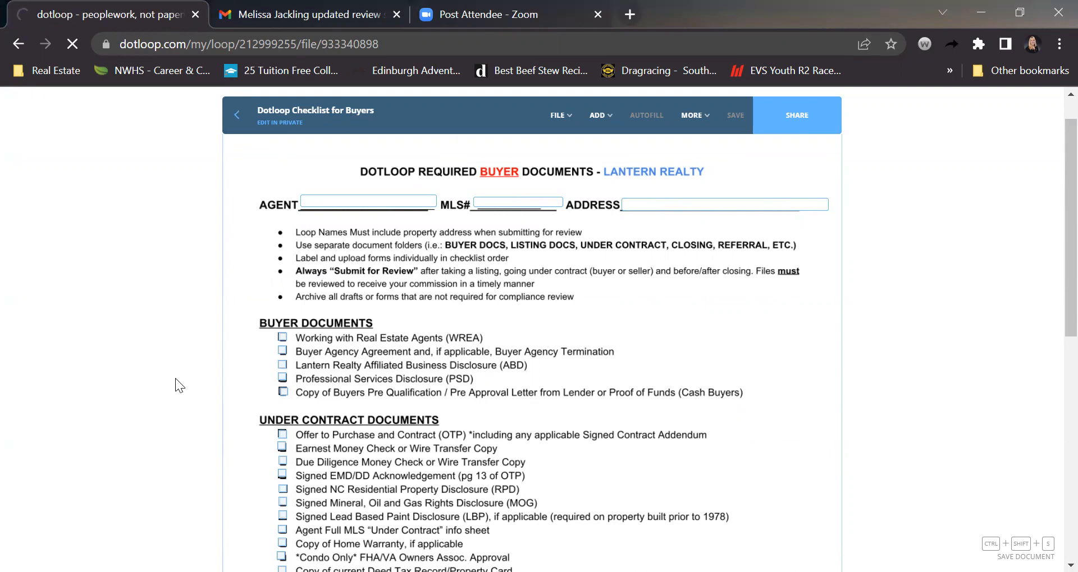
{"action": "left_click", "coordinate": [233, 117]}
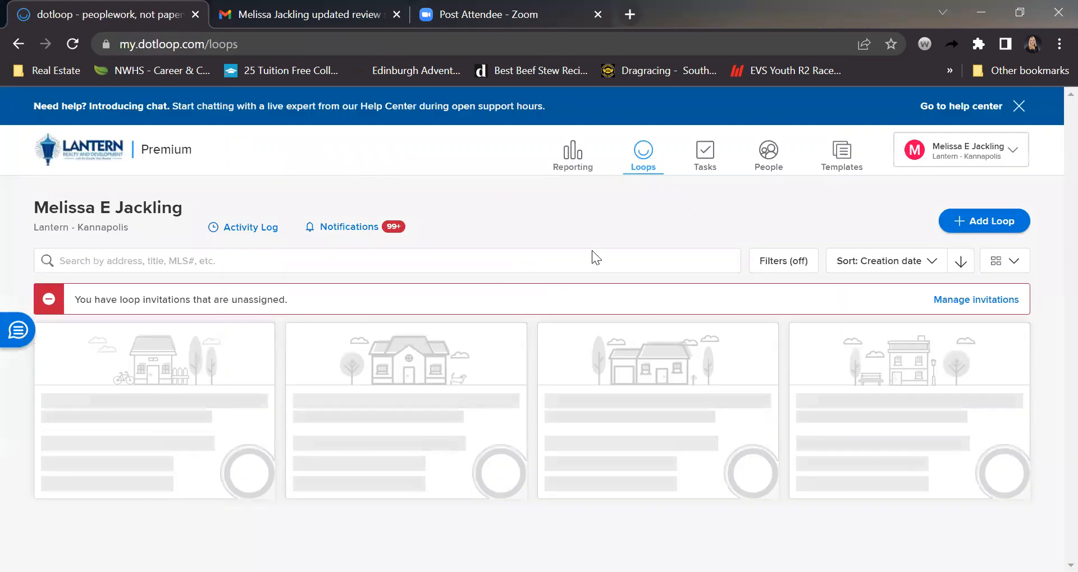
{"action": "left_click", "coordinate": [839, 157]}
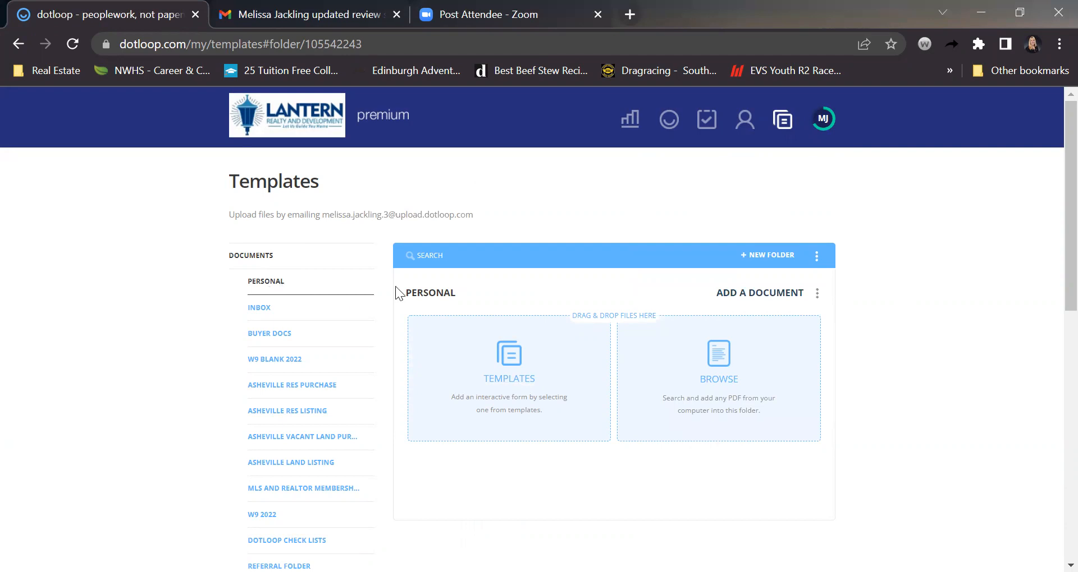
{"action": "left_click", "coordinate": [817, 294]}
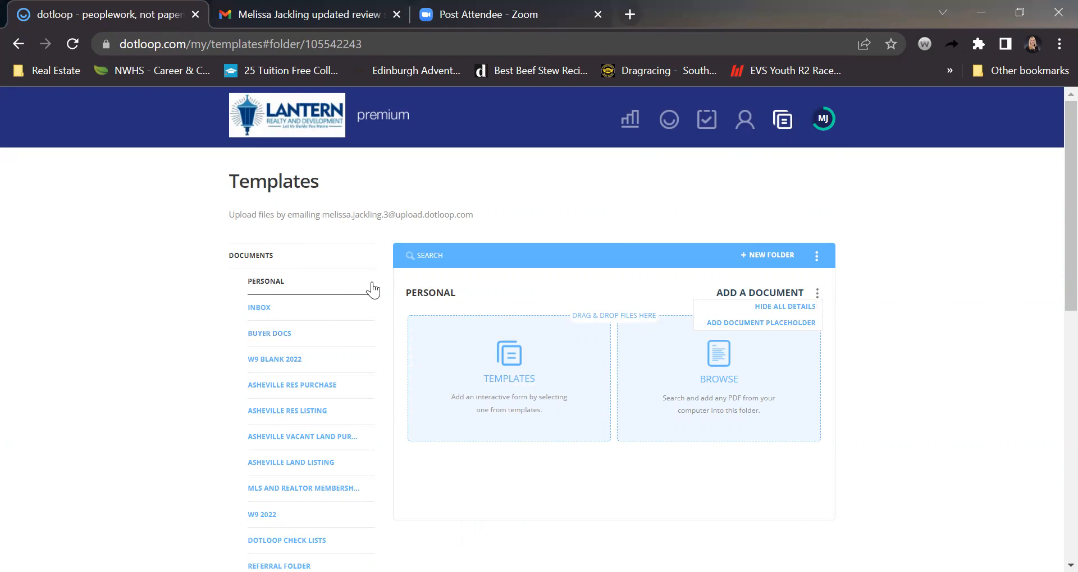
{"action": "left_click", "coordinate": [218, 323]}
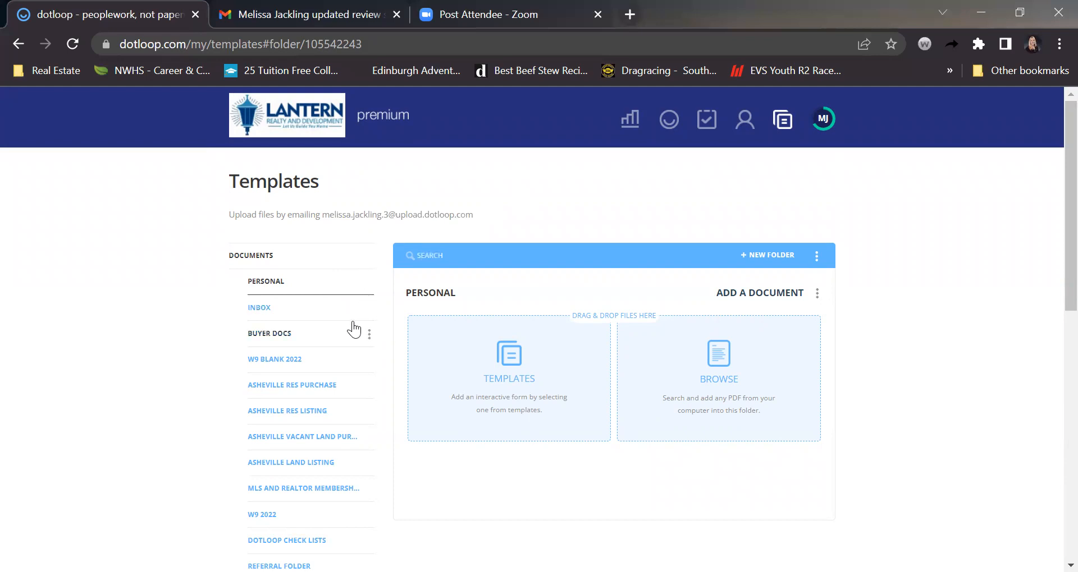
{"action": "left_click", "coordinate": [368, 336]}
{"action": "left_click", "coordinate": [519, 375]}
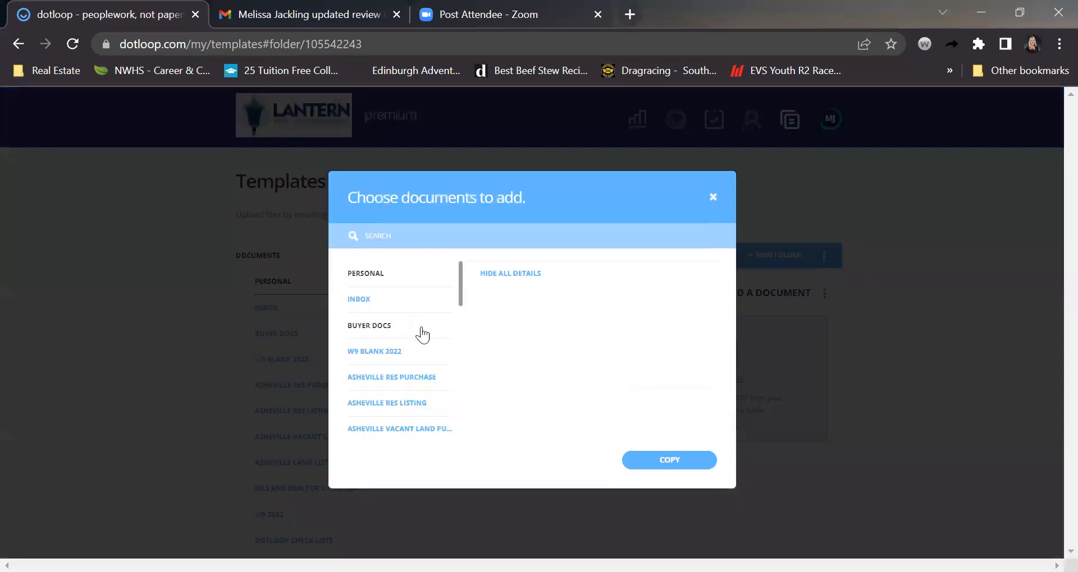
{"action": "scroll", "coordinate": [404, 391], "scroll_direction": "down", "scroll_amount": 5}
{"action": "scroll", "coordinate": [404, 391], "scroll_direction": "down", "scroll_amount": 5}
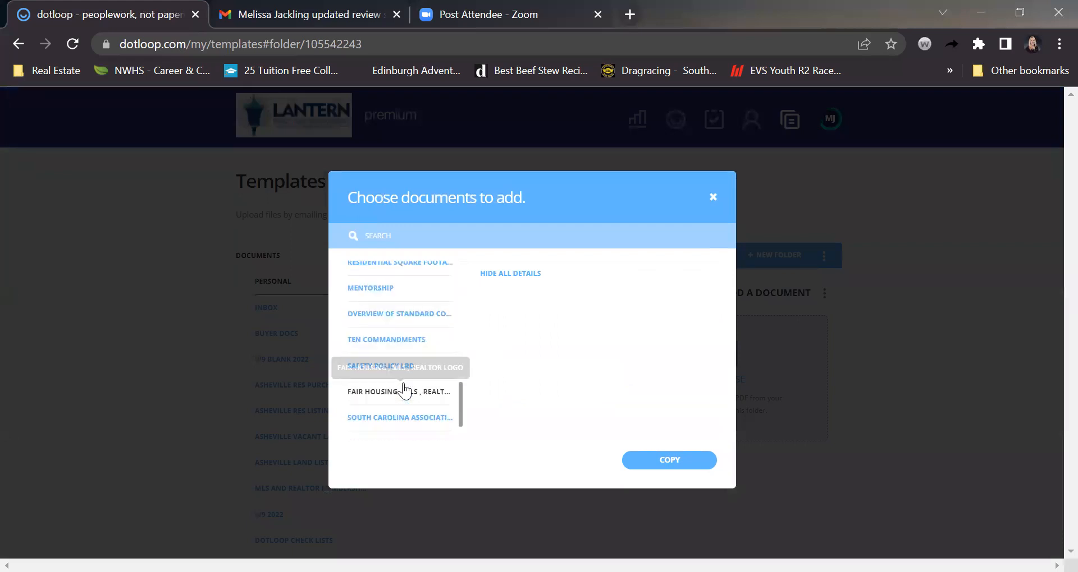
{"action": "scroll", "coordinate": [404, 391], "scroll_direction": "up", "scroll_amount": 10}
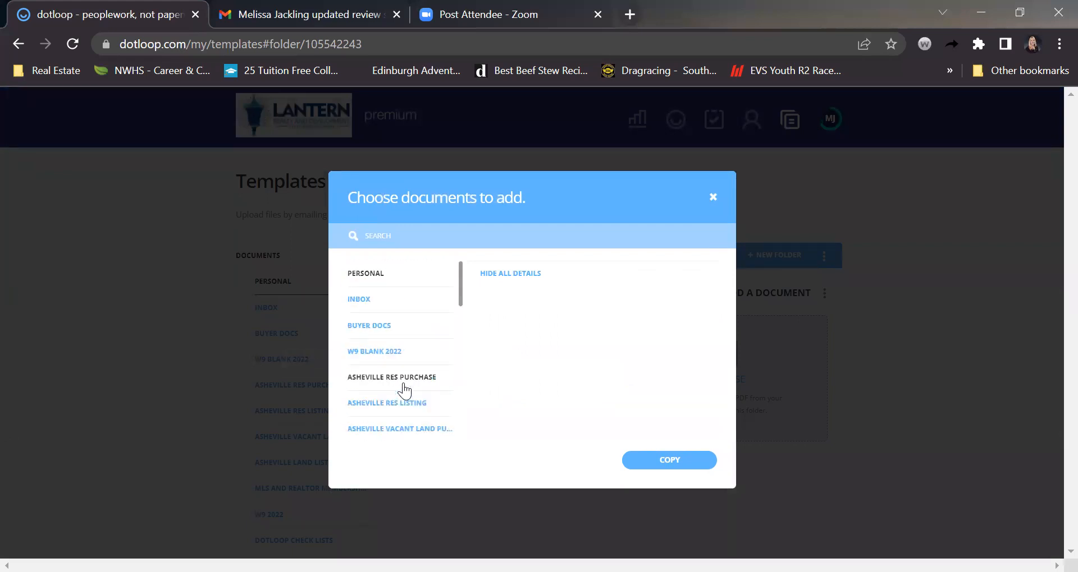
{"action": "left_click", "coordinate": [712, 198]}
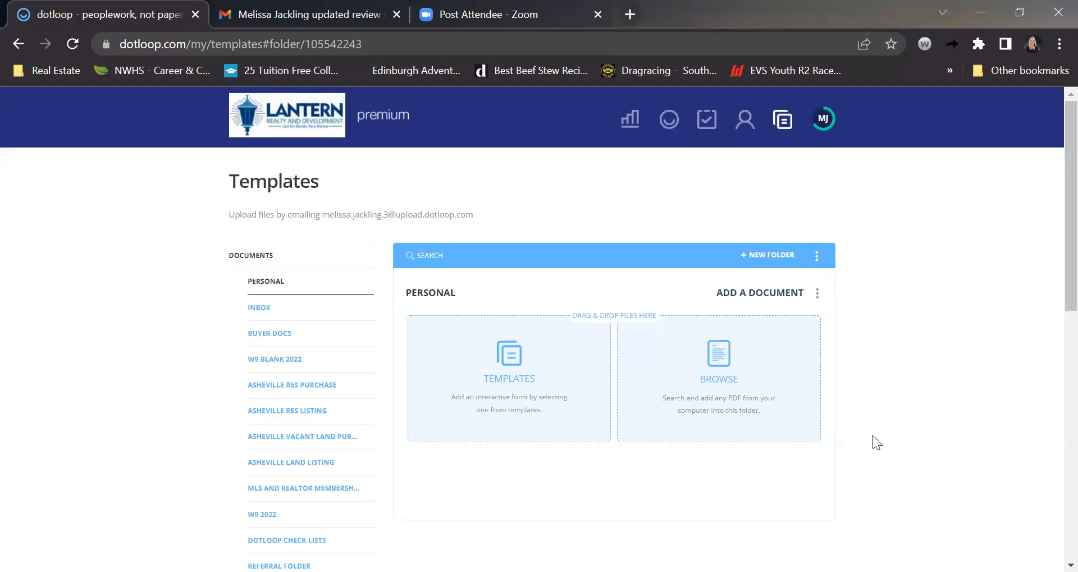
Copy the 201 - Exclusive Buyer Agency Agreement from the Buyer Folder templates into the Personal folder
{"action": "left_click", "coordinate": [516, 362]}
{"action": "scroll", "coordinate": [409, 429], "scroll_direction": "down", "scroll_amount": 8}
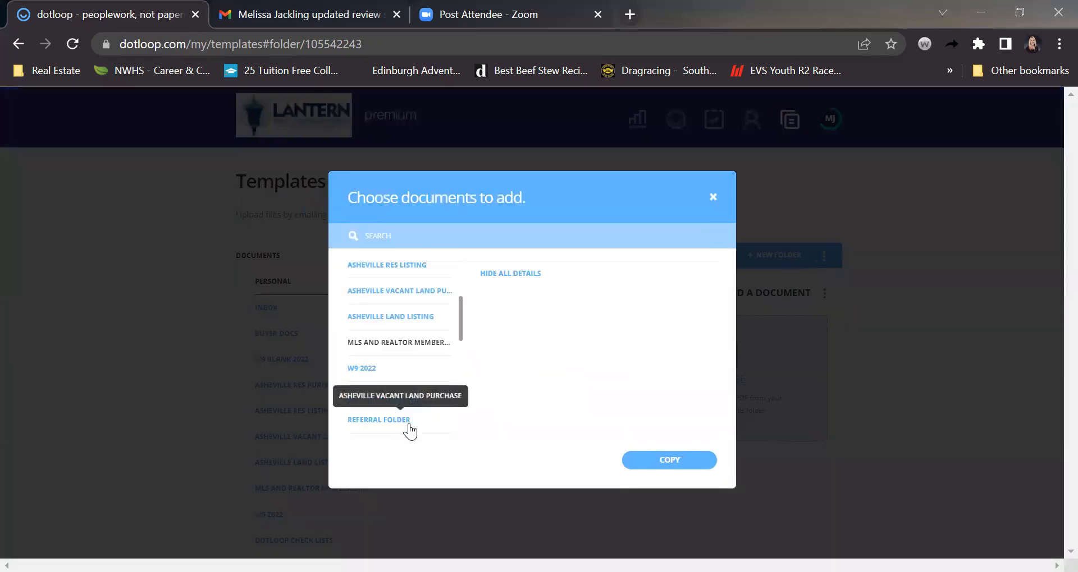
{"action": "scroll", "coordinate": [409, 431], "scroll_direction": "up", "scroll_amount": 5}
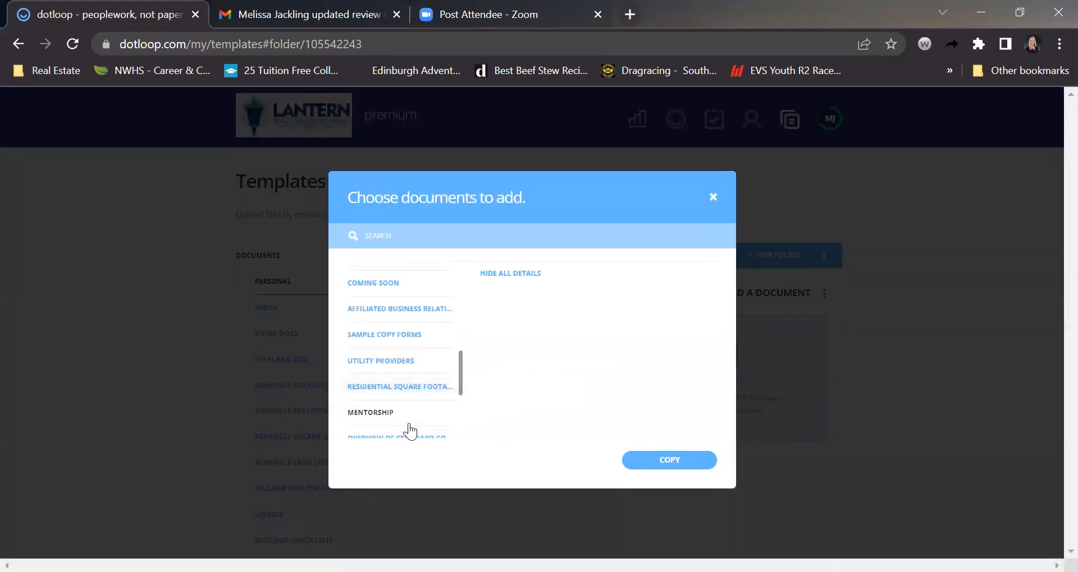
{"action": "scroll", "coordinate": [409, 431], "scroll_direction": "up", "scroll_amount": 1}
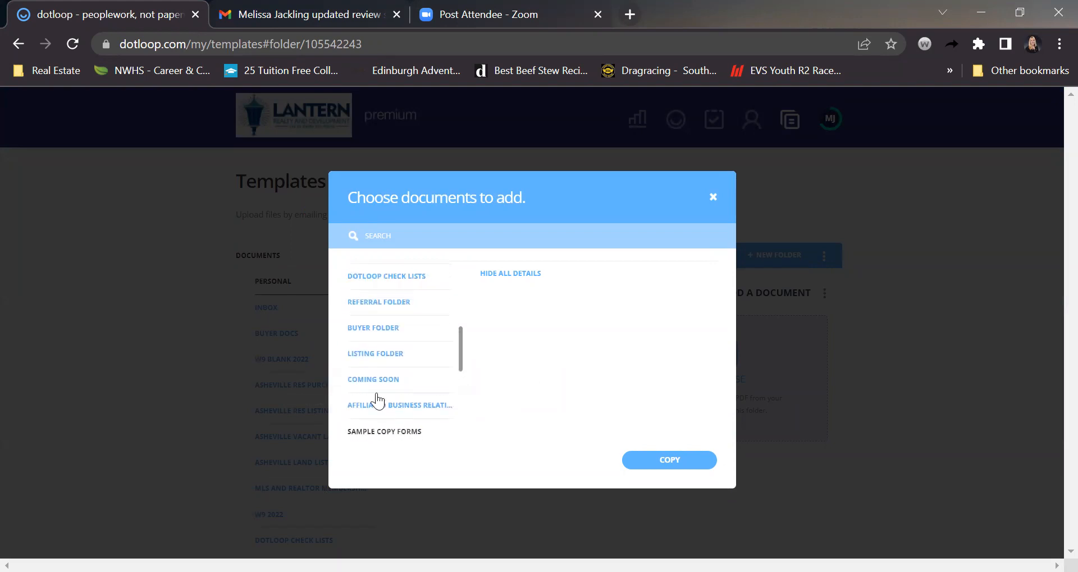
{"action": "left_click", "coordinate": [387, 329]}
{"action": "scroll", "coordinate": [531, 381], "scroll_direction": "down", "scroll_amount": 2}
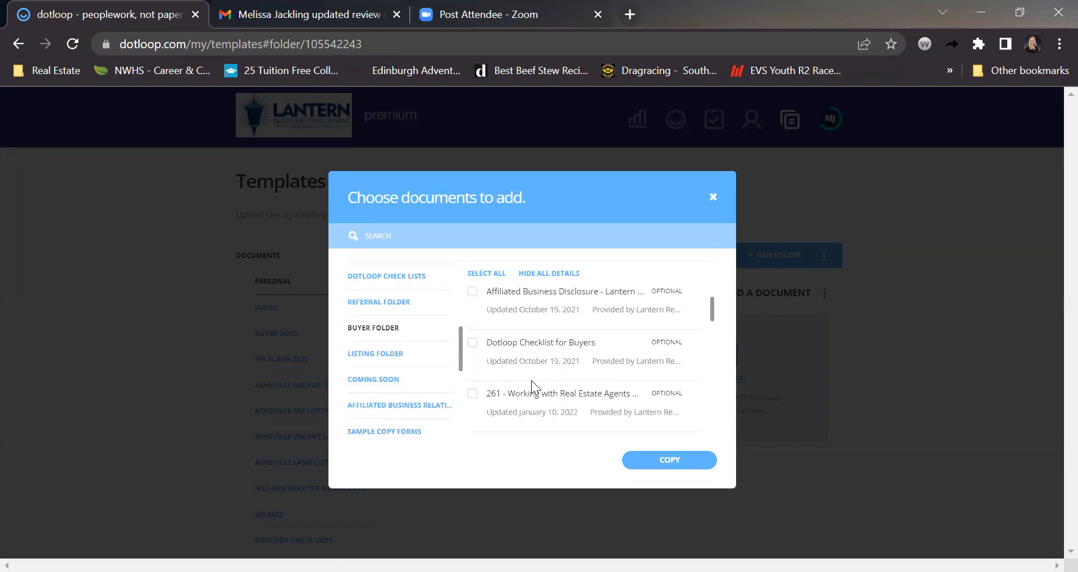
{"action": "scroll", "coordinate": [531, 381], "scroll_direction": "down", "scroll_amount": 2}
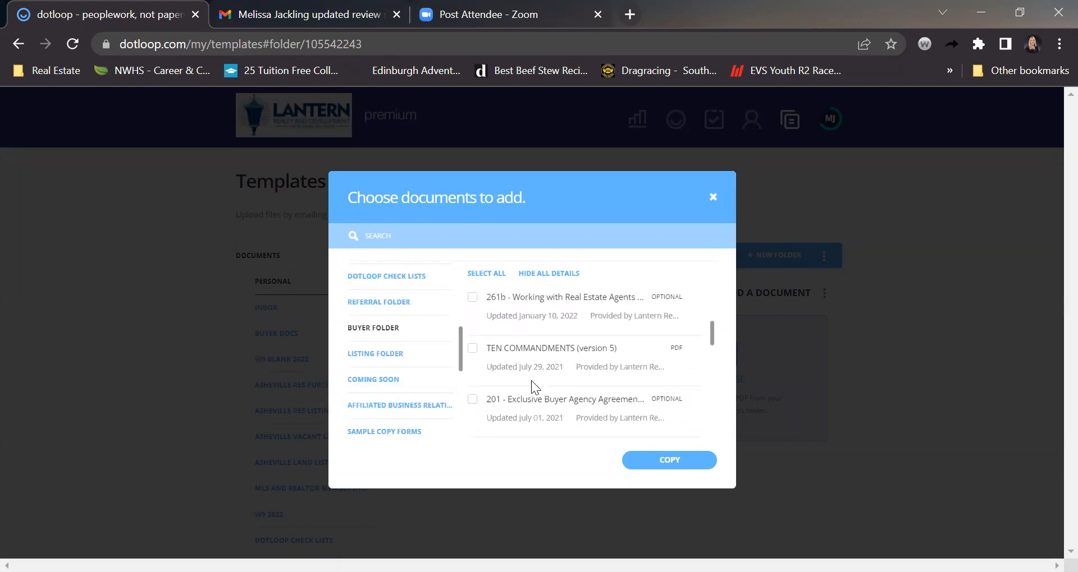
{"action": "left_click", "coordinate": [473, 400]}
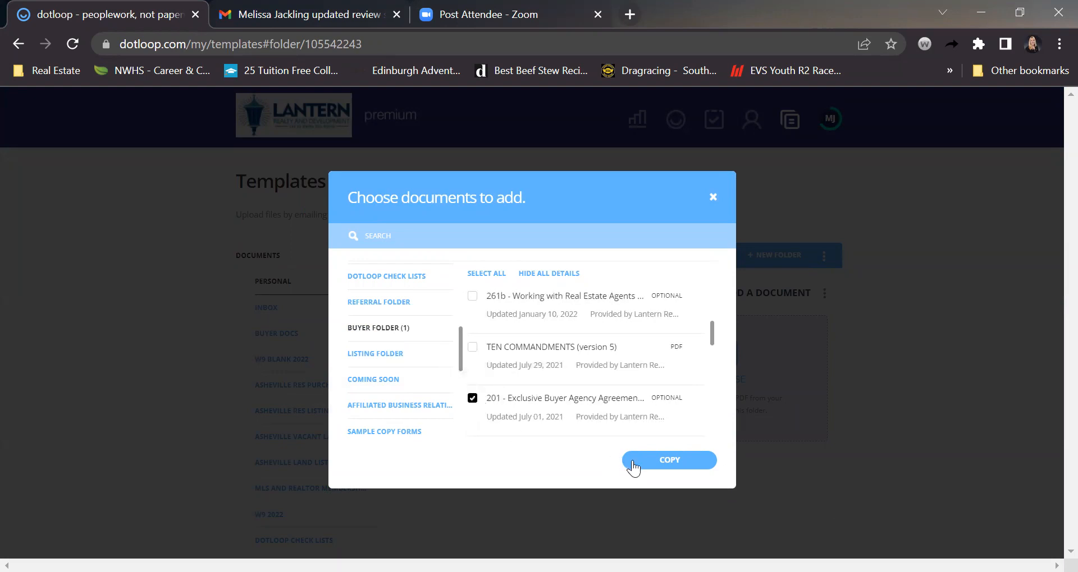
{"action": "left_click", "coordinate": [637, 456]}
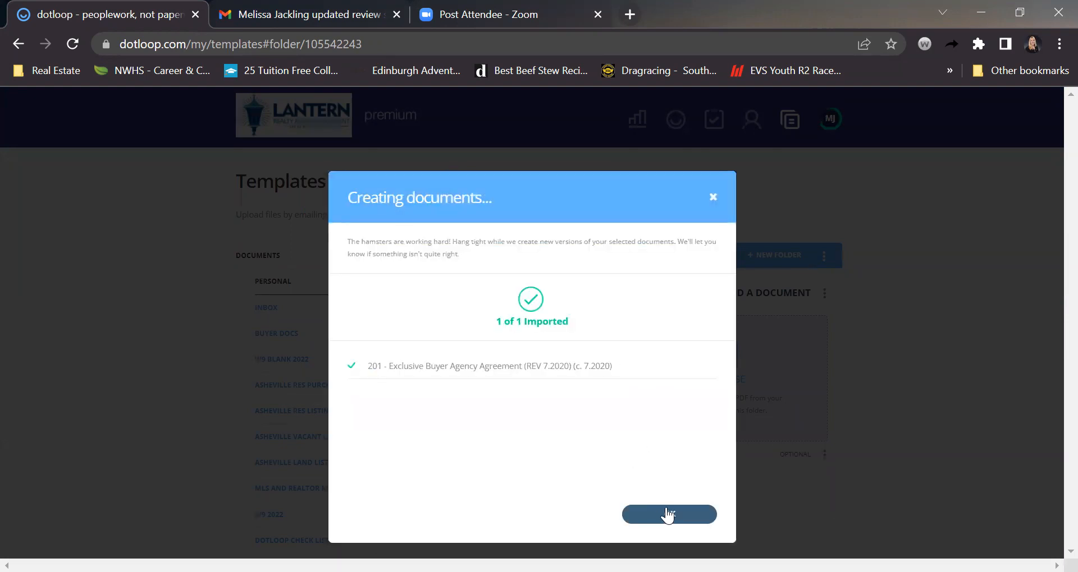
{"action": "left_click", "coordinate": [670, 513]}
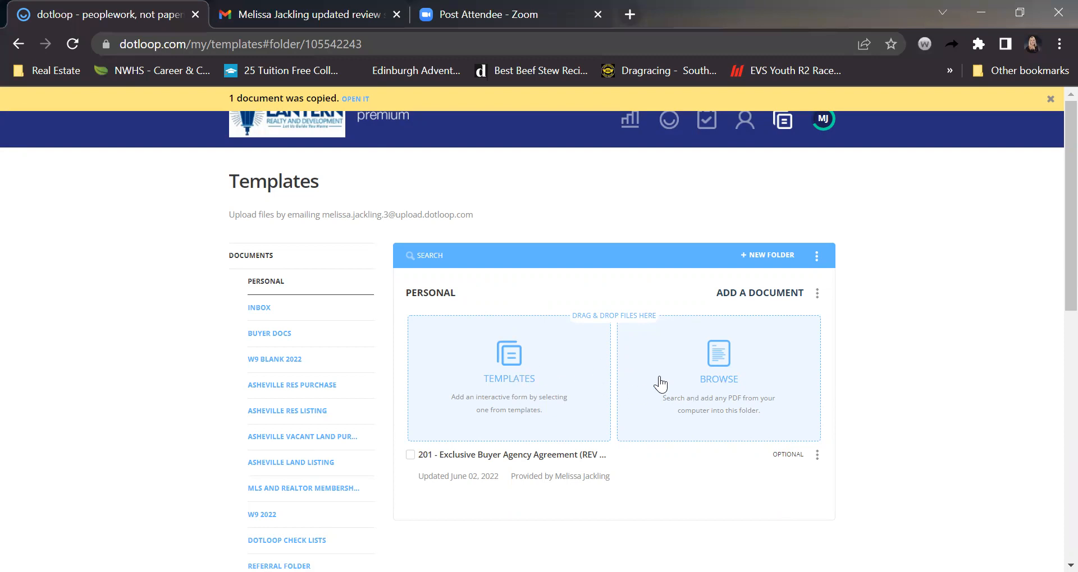
Open the copied 201 - Exclusive Buyer Agency Agreement and mark the type of property as Residential
{"action": "left_click", "coordinate": [443, 456]}
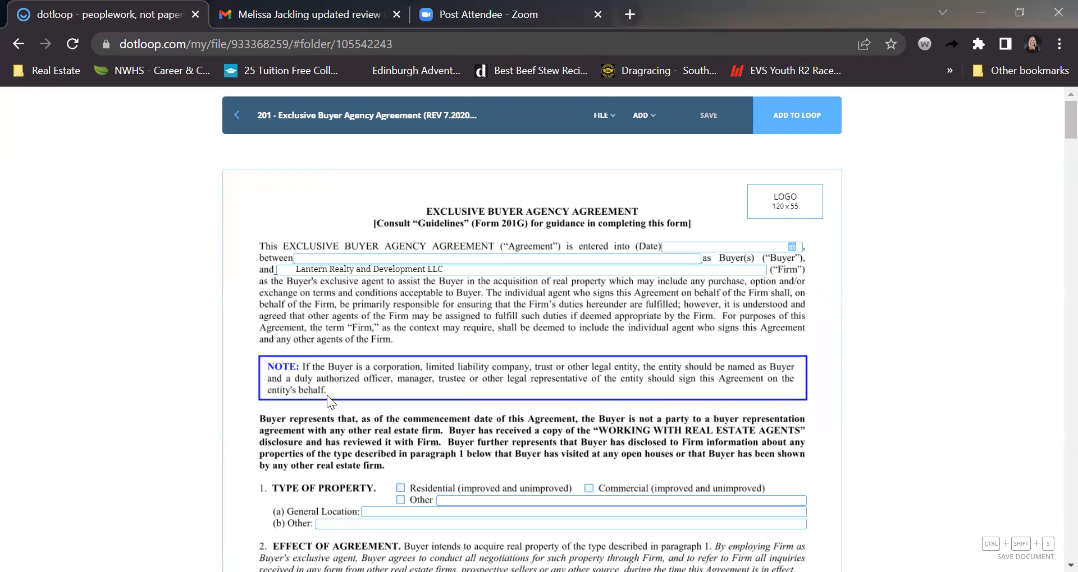
{"action": "scroll", "coordinate": [327, 395], "scroll_direction": "down", "scroll_amount": 3}
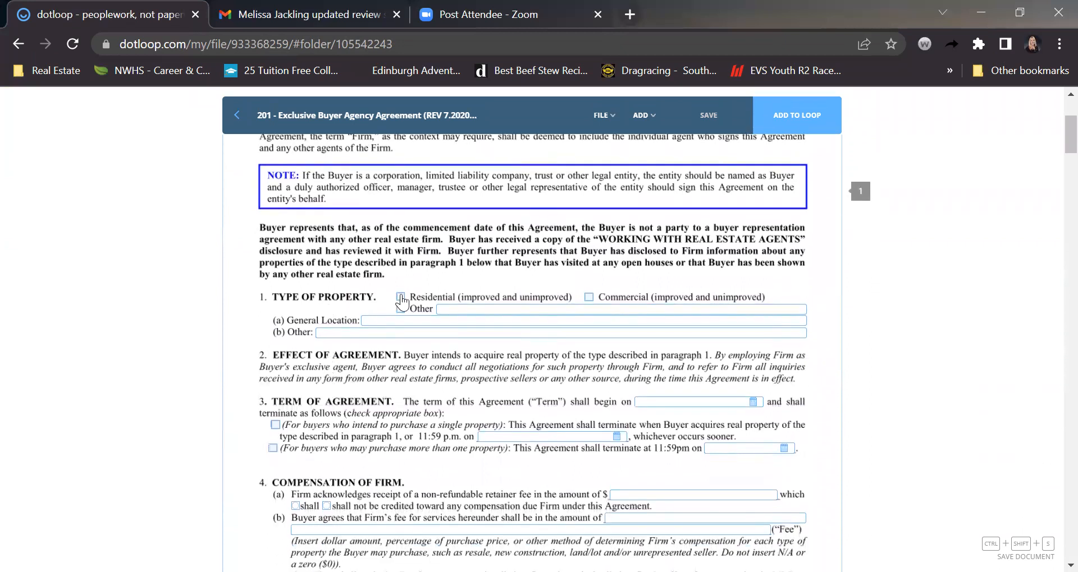
{"action": "left_click", "coordinate": [401, 298]}
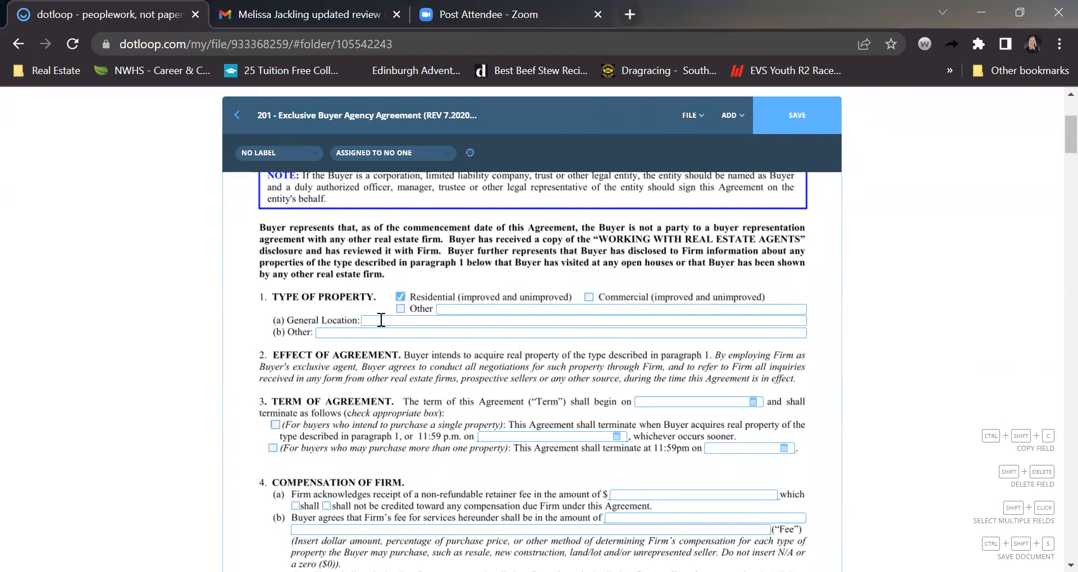
Enter N/A as the non-refundable retainer fee in the agreement's Compensation of Firm section
{"action": "scroll", "coordinate": [619, 402], "scroll_direction": "down", "scroll_amount": 2}
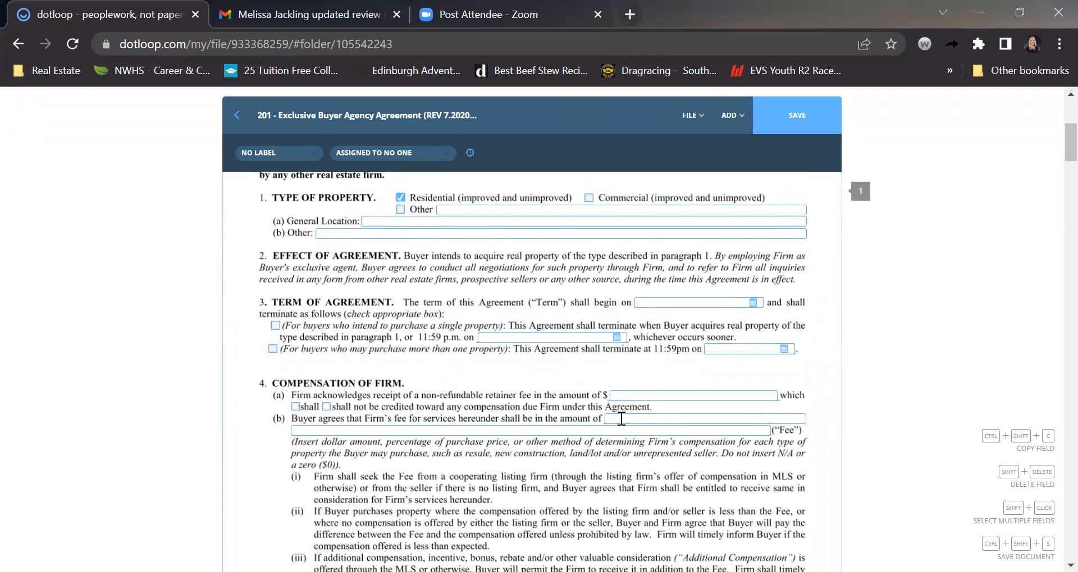
{"action": "left_click", "coordinate": [621, 419]}
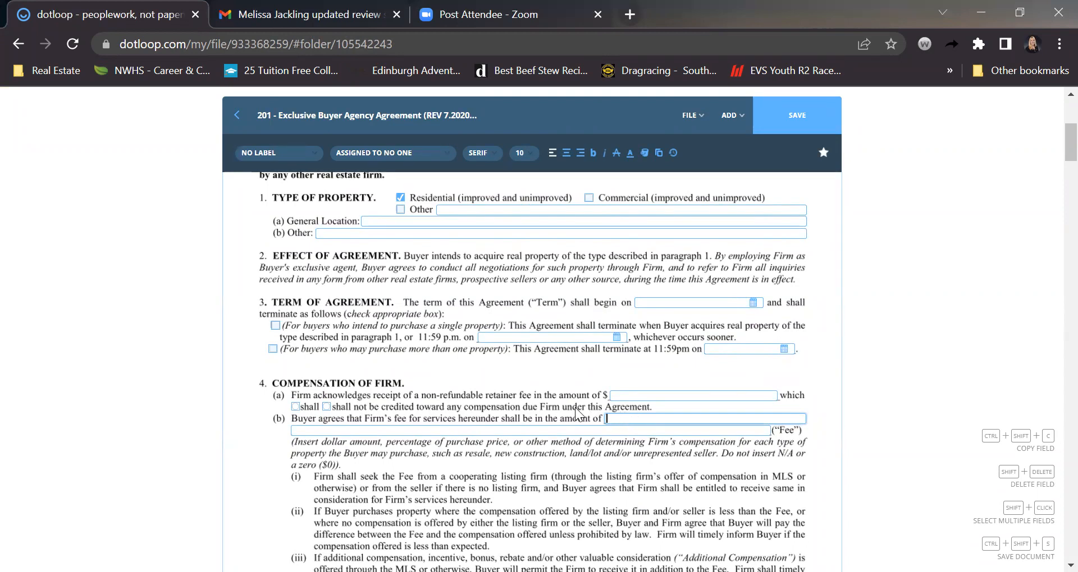
{"action": "left_click", "coordinate": [650, 395]}
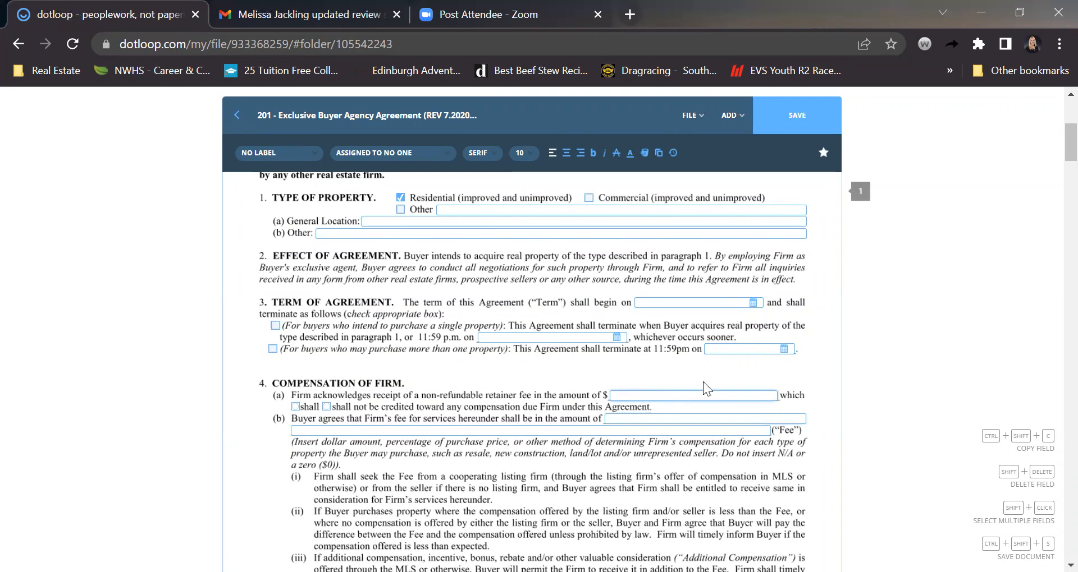
{"action": "type", "text": "N/A"}
{"action": "left_click", "coordinate": [301, 470]}
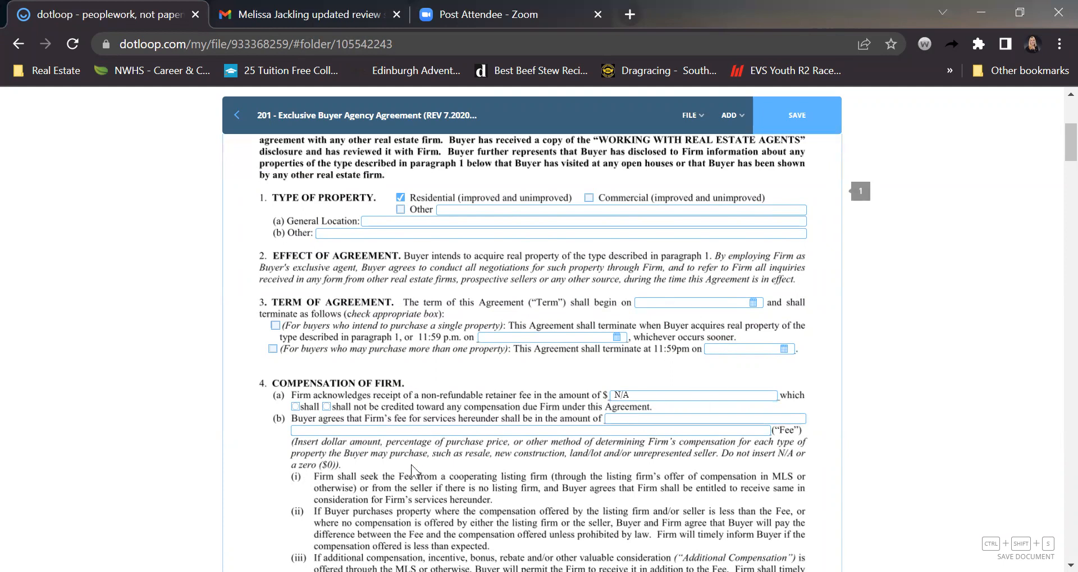
Check the three buyer acknowledgements for the sample Offer to Purchase, the Home Inspections brochure and the Professional Services Disclosure form
{"action": "scroll", "coordinate": [411, 465], "scroll_direction": "down", "scroll_amount": 10}
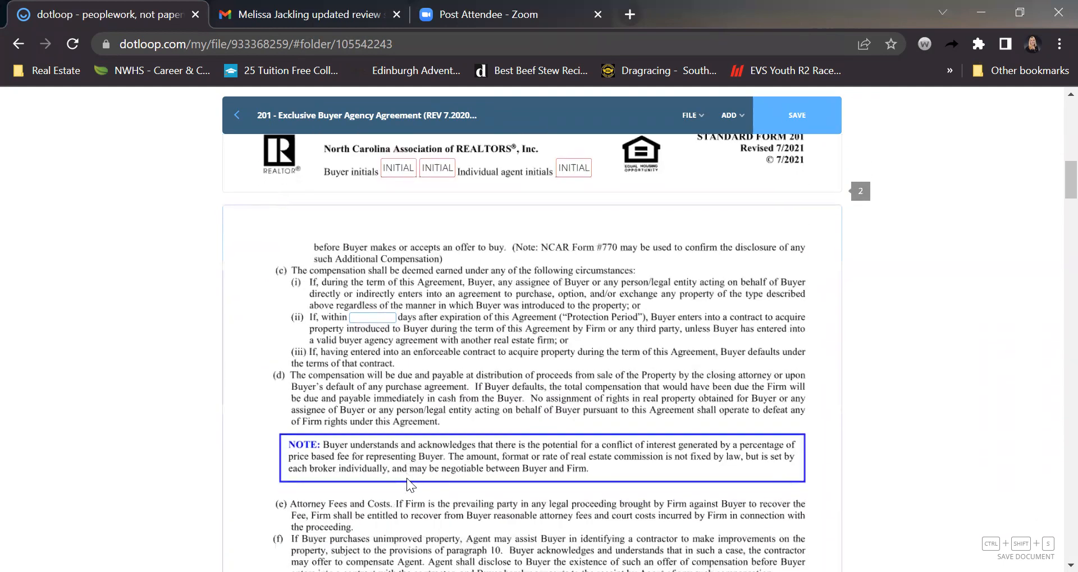
{"action": "scroll", "coordinate": [411, 485], "scroll_direction": "down", "scroll_amount": 10}
{"action": "scroll", "coordinate": [453, 420], "scroll_direction": "down", "scroll_amount": 12}
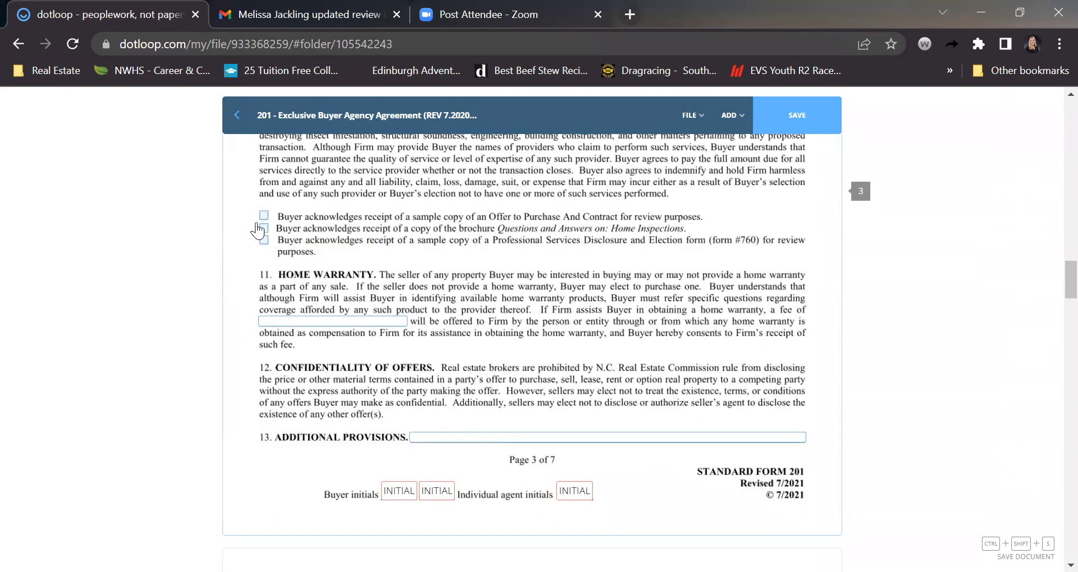
{"action": "left_click", "coordinate": [264, 216]}
{"action": "left_click", "coordinate": [263, 228]}
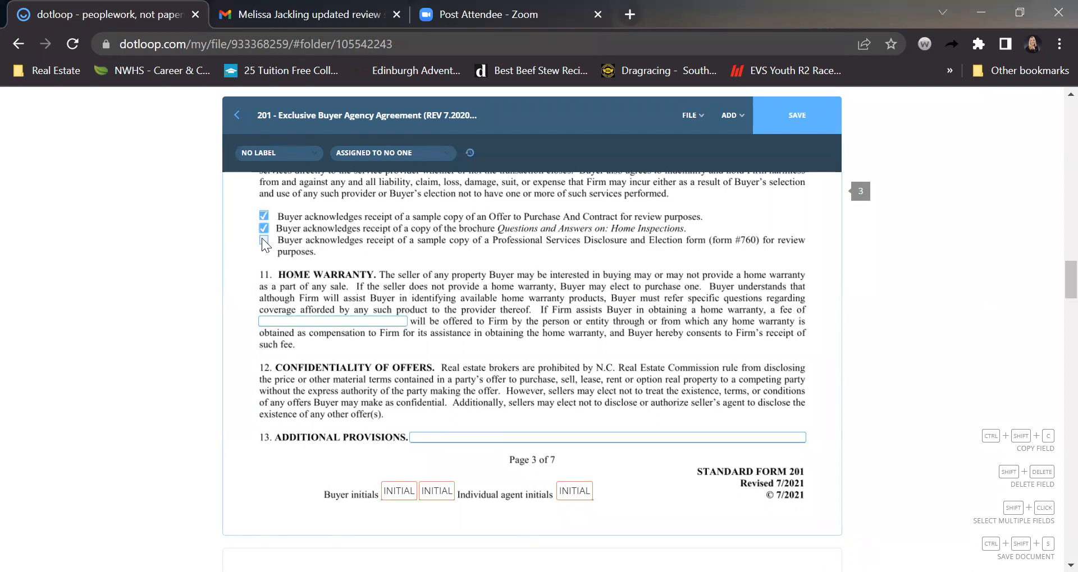
{"action": "left_click", "coordinate": [263, 240]}
Review the remaining pages of the agreement through the firm and individual agent signature section
{"action": "scroll", "coordinate": [474, 318], "scroll_direction": "down", "scroll_amount": 15}
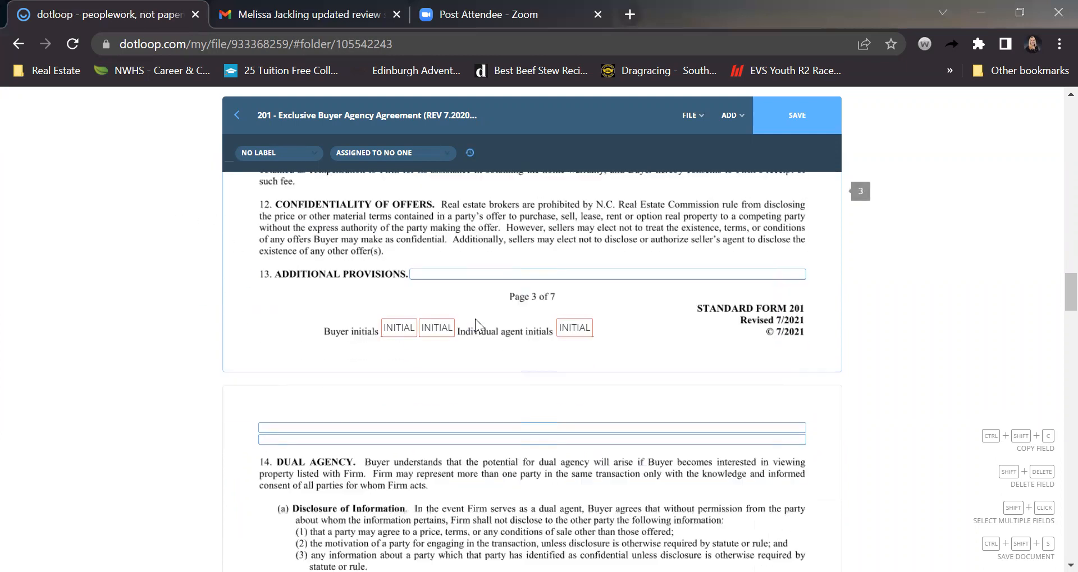
{"action": "scroll", "coordinate": [475, 318], "scroll_direction": "down", "scroll_amount": 20}
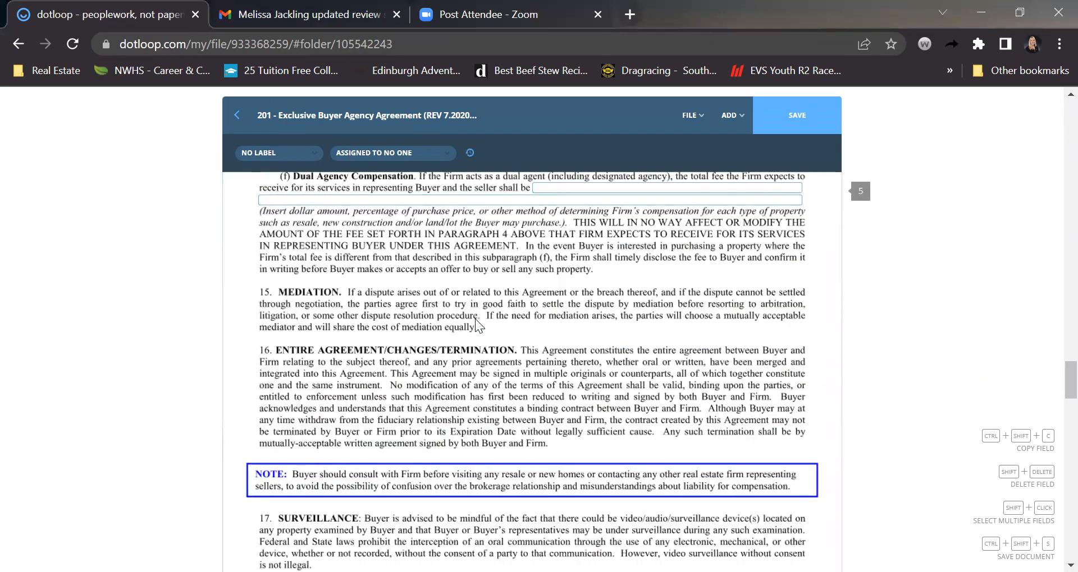
{"action": "scroll", "coordinate": [476, 320], "scroll_direction": "up", "scroll_amount": 5}
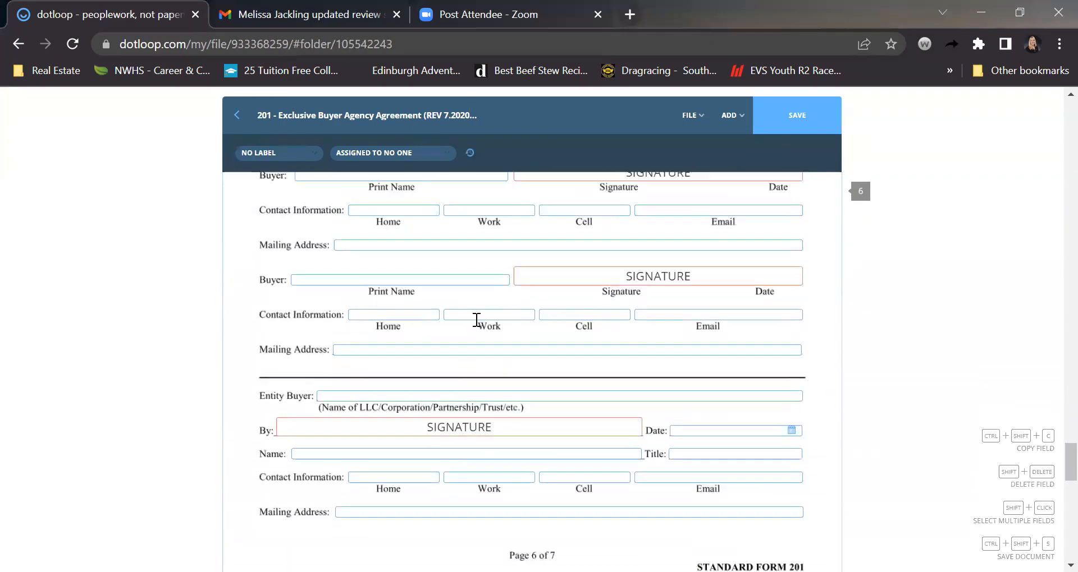
{"action": "scroll", "coordinate": [478, 326], "scroll_direction": "down", "scroll_amount": 8}
{"action": "scroll", "coordinate": [475, 326], "scroll_direction": "down", "scroll_amount": 4}
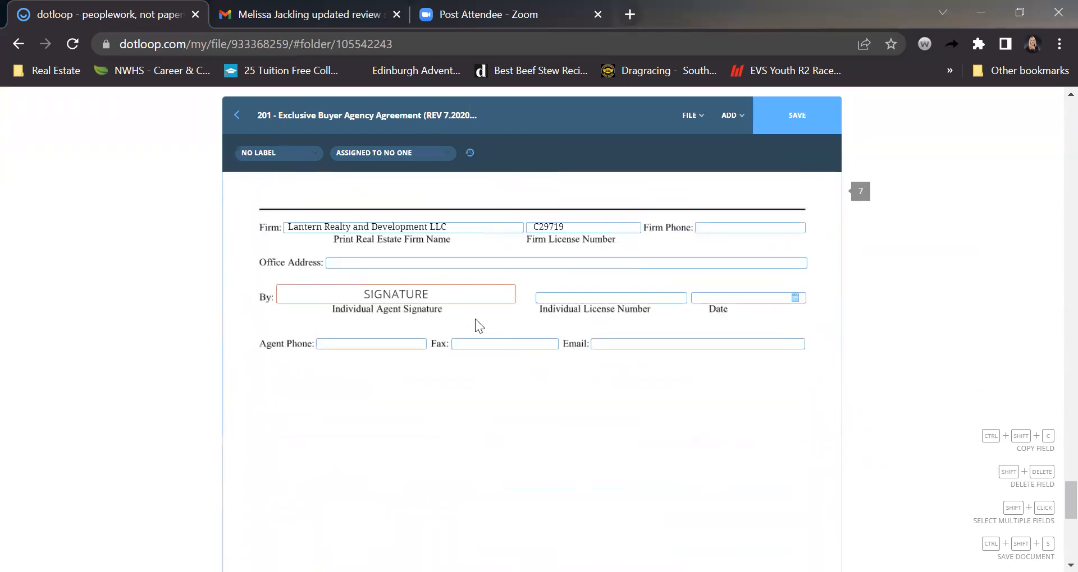
{"action": "scroll", "coordinate": [455, 398], "scroll_direction": "up", "scroll_amount": 1}
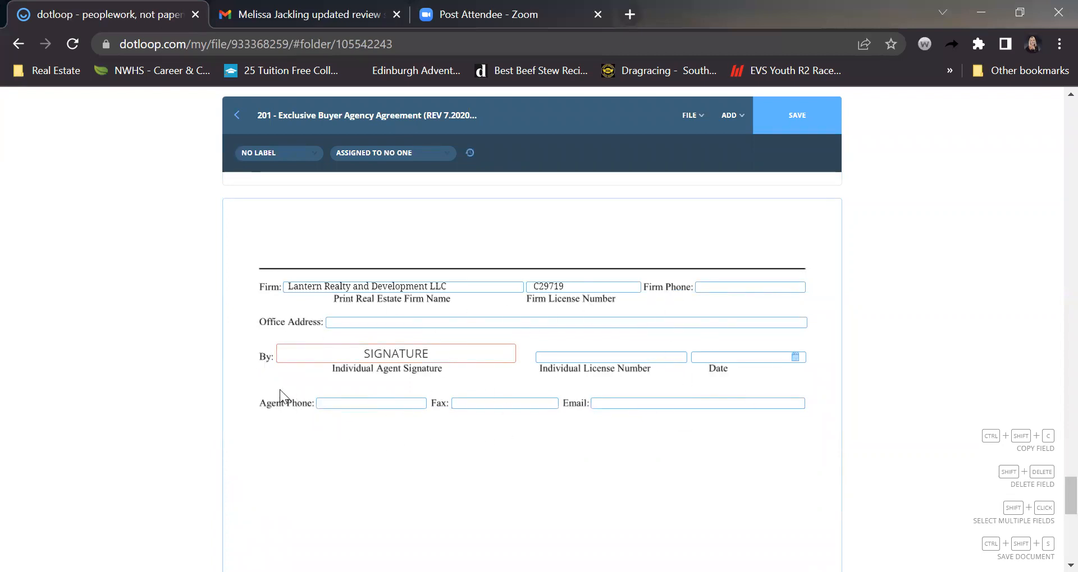
Save the prefilled Exclusive Buyer Agency Agreement in the Personal folder
{"action": "scroll", "coordinate": [280, 390], "scroll_direction": "up", "scroll_amount": 20}
{"action": "scroll", "coordinate": [279, 396], "scroll_direction": "up", "scroll_amount": 12}
{"action": "scroll", "coordinate": [583, 390], "scroll_direction": "up", "scroll_amount": 10}
{"action": "scroll", "coordinate": [663, 397], "scroll_direction": "up", "scroll_amount": 2}
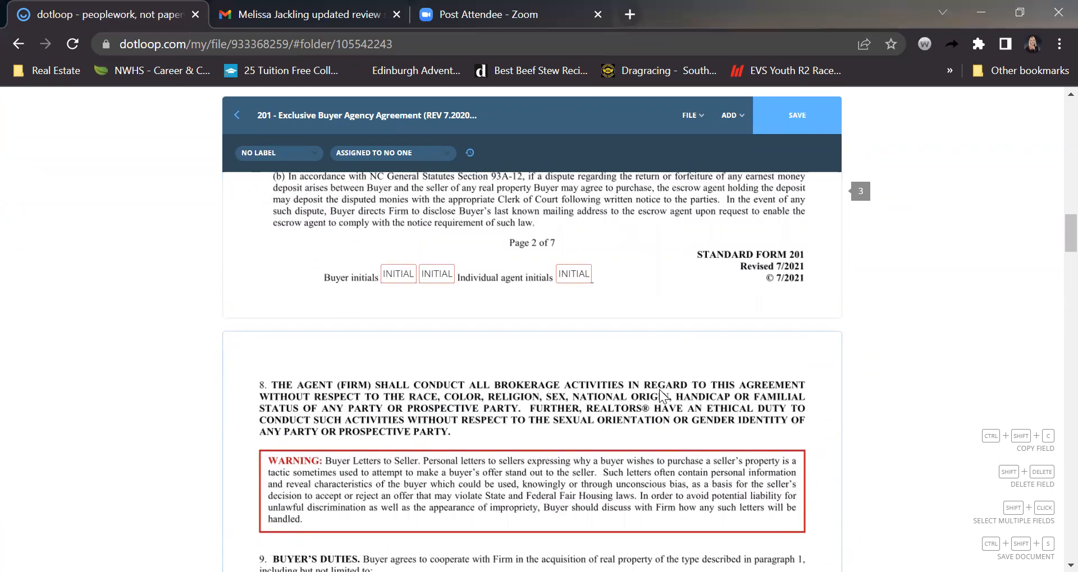
{"action": "scroll", "coordinate": [662, 302], "scroll_direction": "up", "scroll_amount": 15}
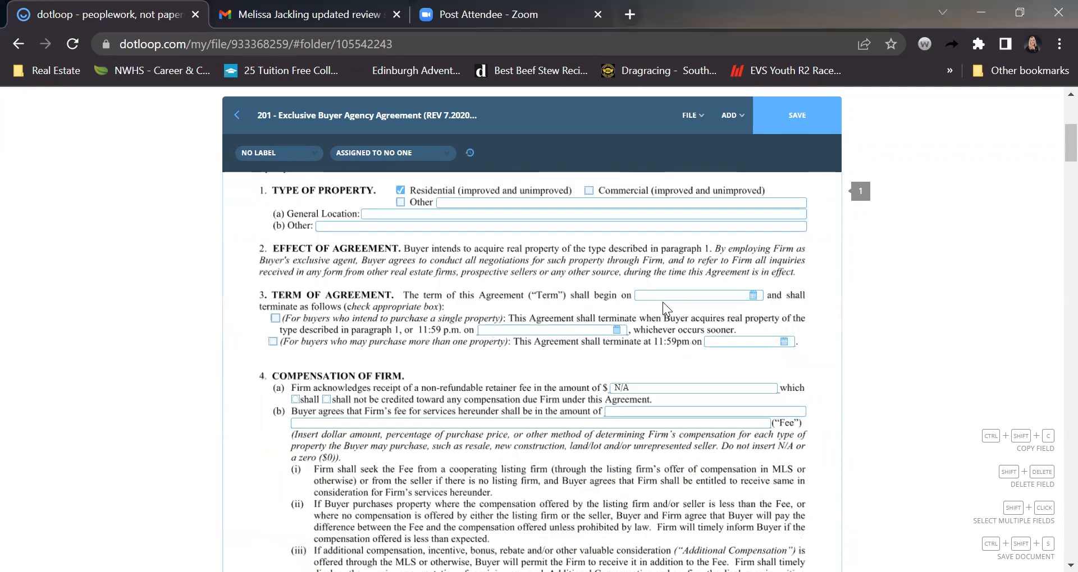
{"action": "scroll", "coordinate": [663, 302], "scroll_direction": "up", "scroll_amount": 5}
{"action": "left_click", "coordinate": [688, 116]}
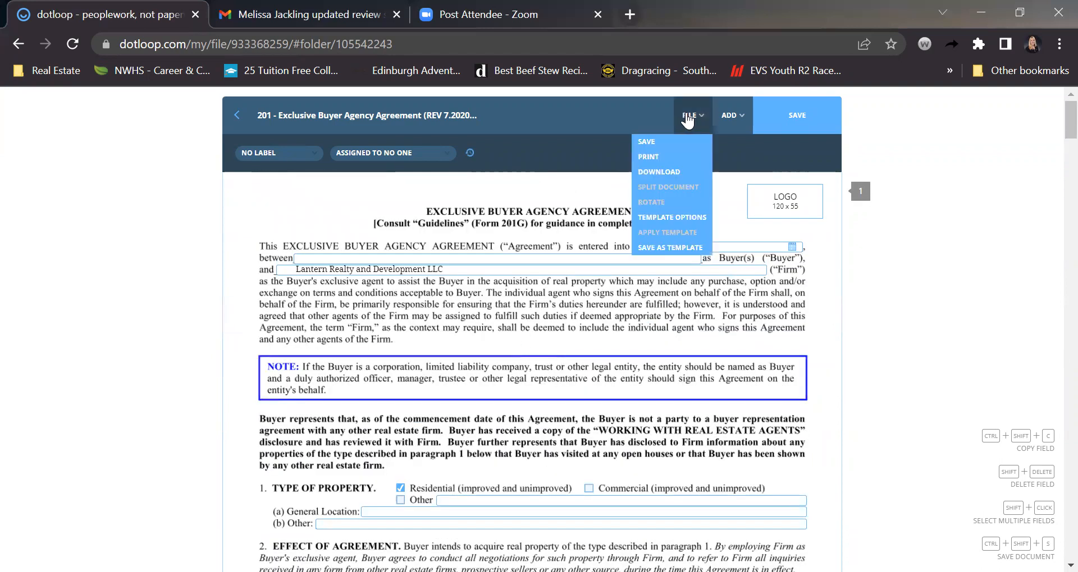
{"action": "mouse_move", "coordinate": [680, 120]}
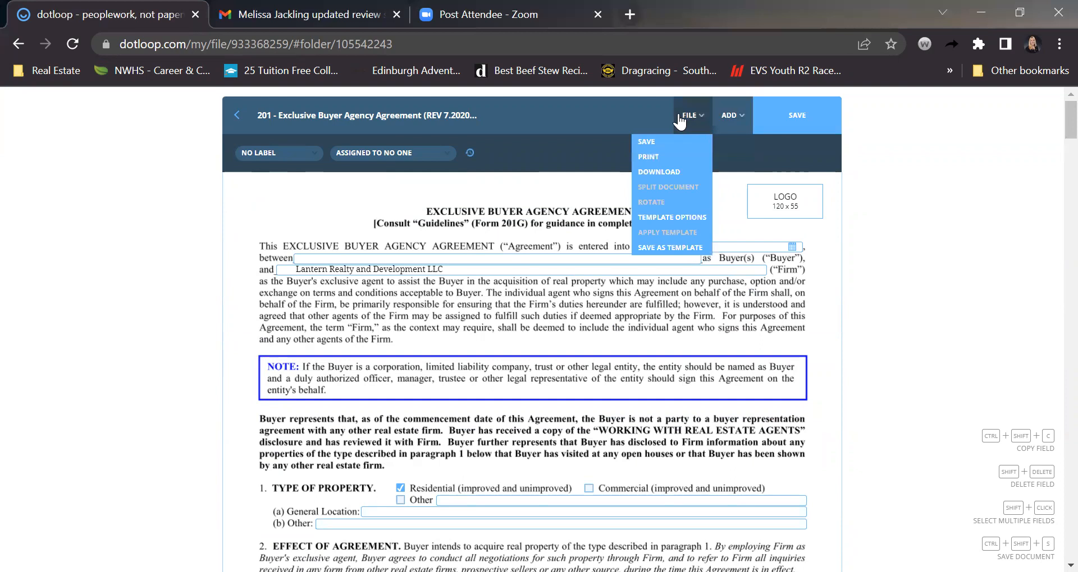
{"action": "left_click", "coordinate": [785, 116]}
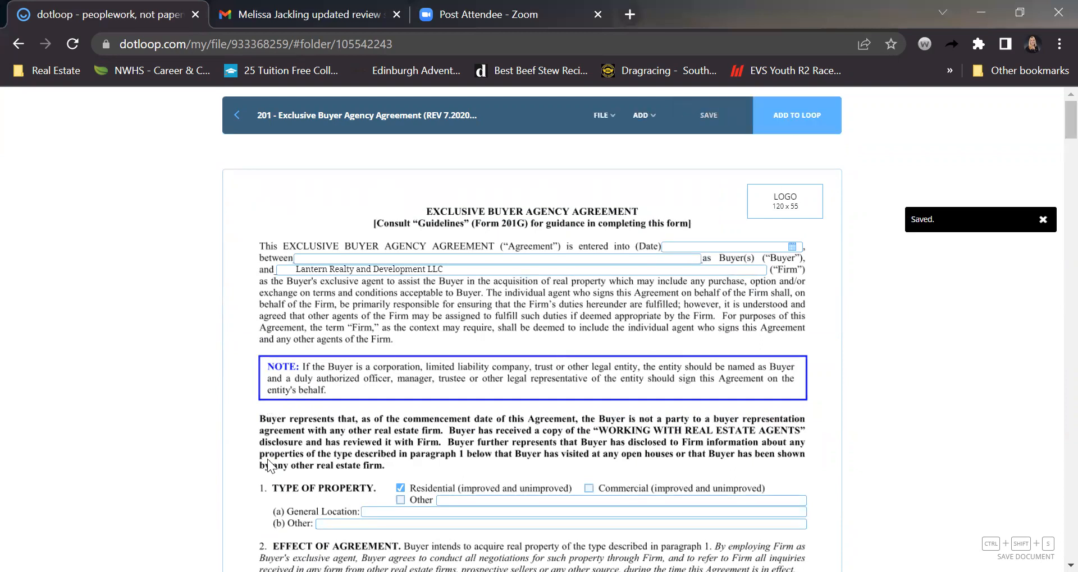
Check the saved agreement's first-page sections and its options for adding fields, and return to the Personal templates folder
{"action": "scroll", "coordinate": [269, 465], "scroll_direction": "down", "scroll_amount": 2}
{"action": "scroll", "coordinate": [269, 466], "scroll_direction": "down", "scroll_amount": 1}
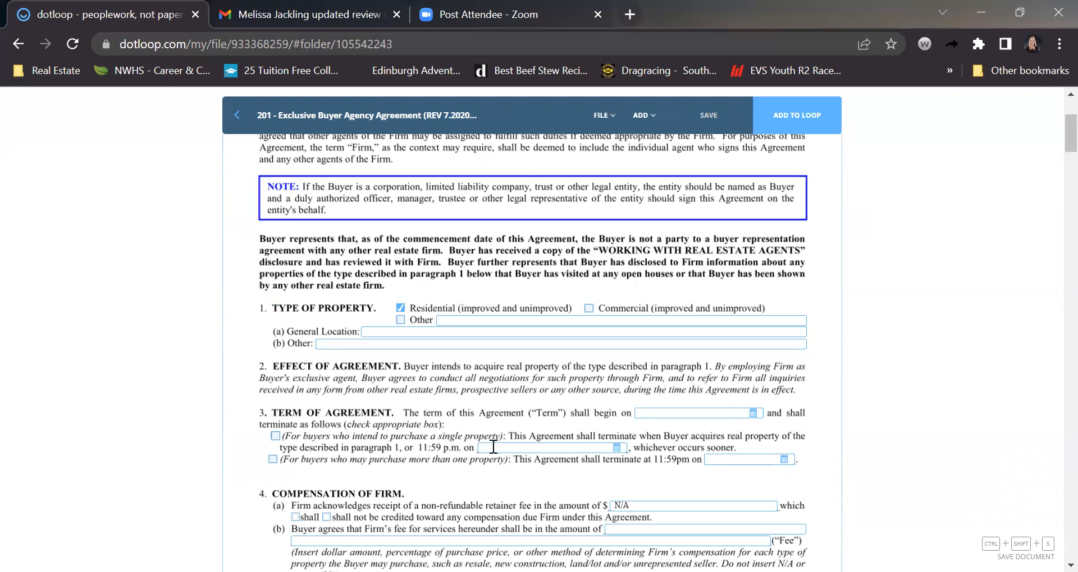
{"action": "scroll", "coordinate": [346, 421], "scroll_direction": "down", "scroll_amount": 2}
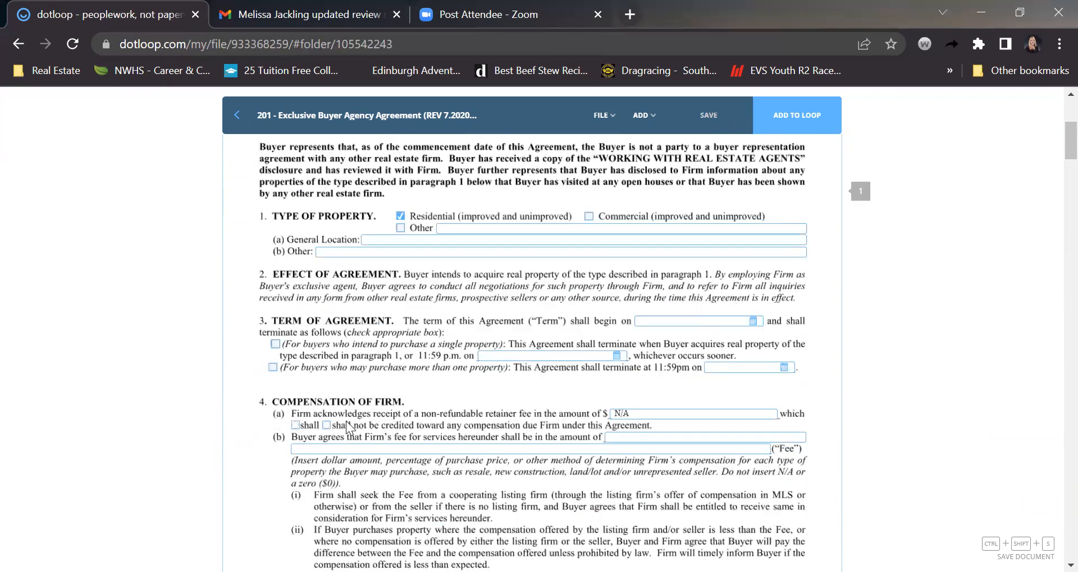
{"action": "scroll", "coordinate": [224, 449], "scroll_direction": "up", "scroll_amount": 5}
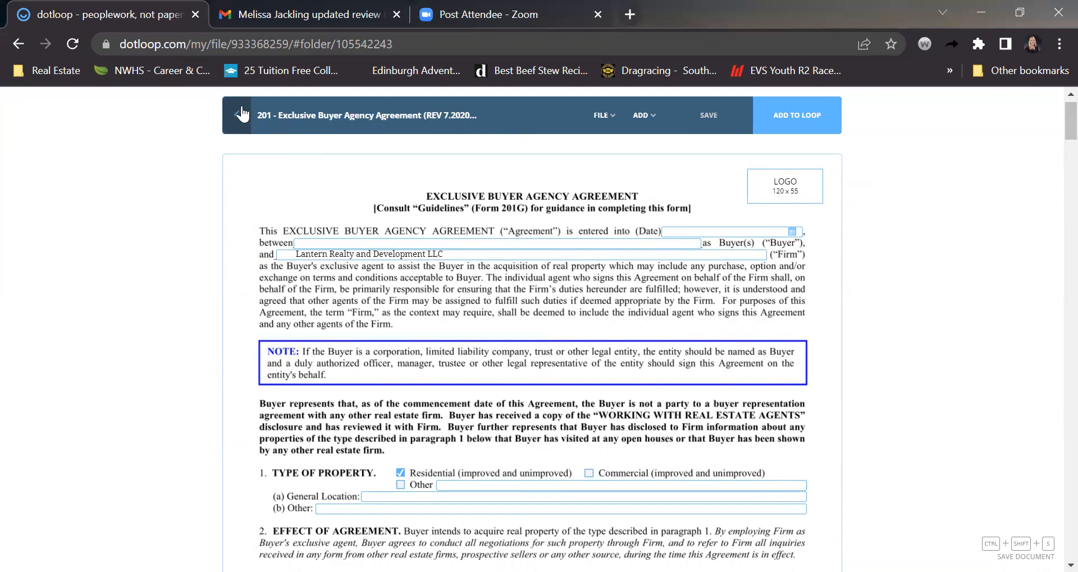
{"action": "left_click", "coordinate": [659, 128]}
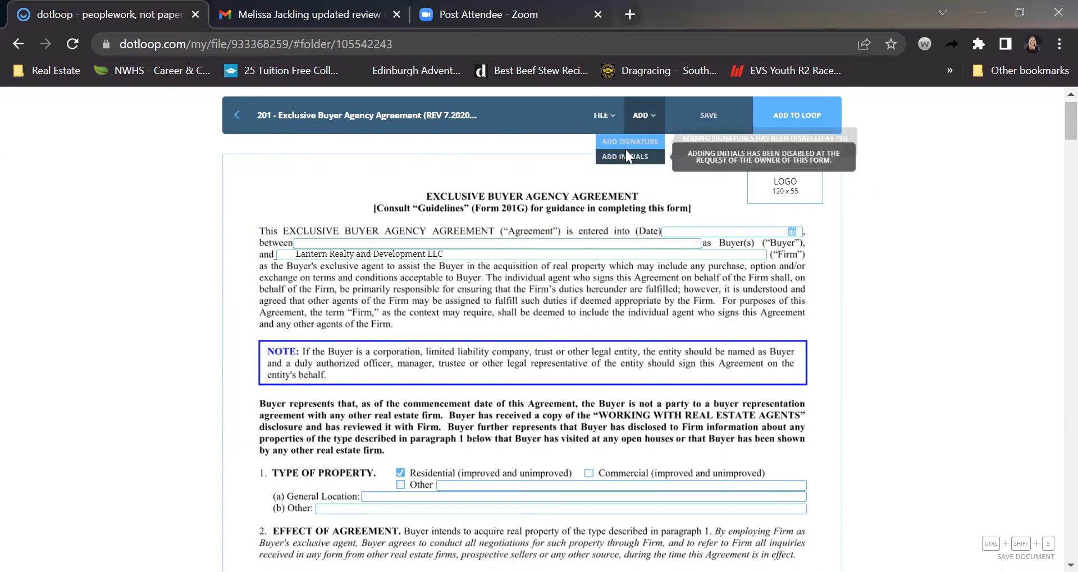
{"action": "left_click", "coordinate": [238, 111]}
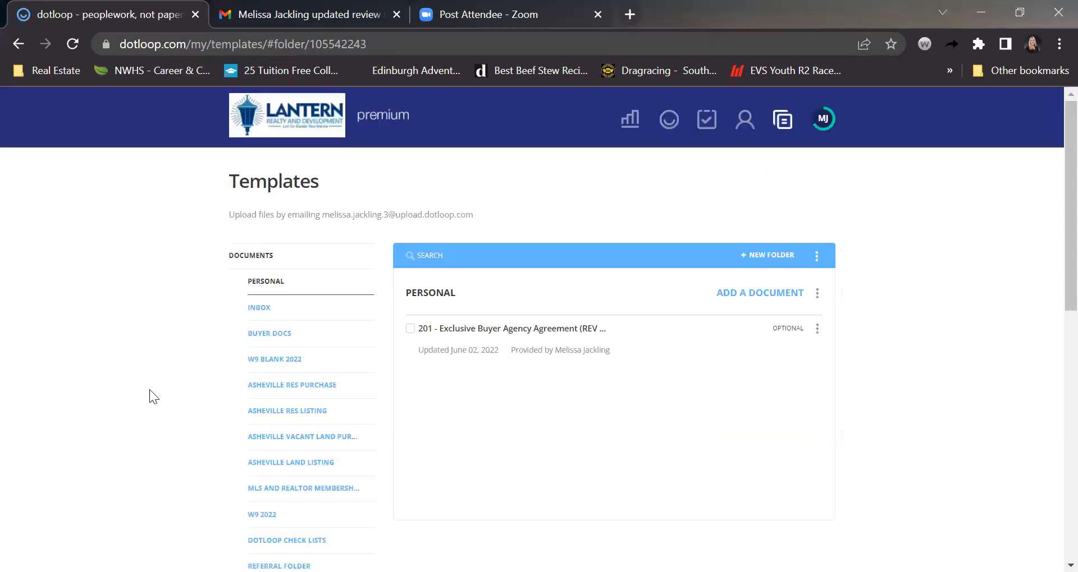
Look through the list of document template folders available alongside the Personal folder
{"action": "scroll", "coordinate": [149, 390], "scroll_direction": "down", "scroll_amount": 2}
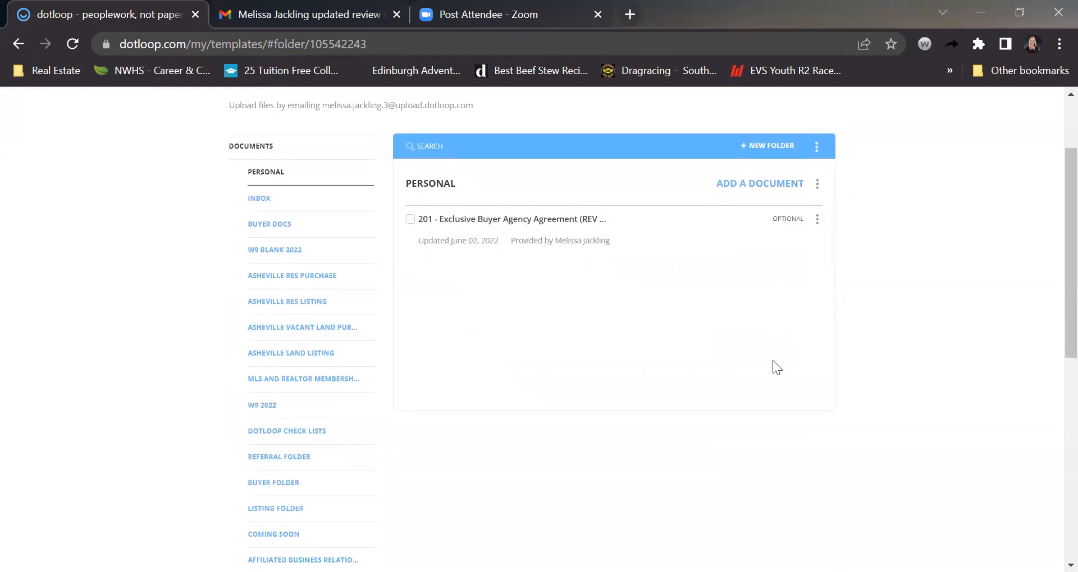
{"action": "scroll", "coordinate": [911, 342], "scroll_direction": "up", "scroll_amount": 2}
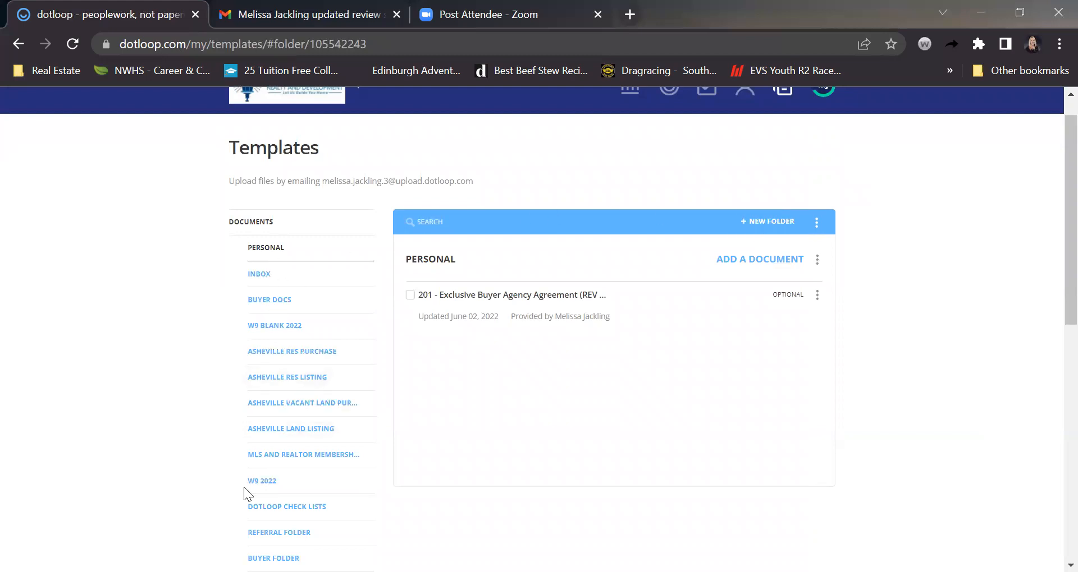
{"action": "scroll", "coordinate": [171, 519], "scroll_direction": "down", "scroll_amount": 10}
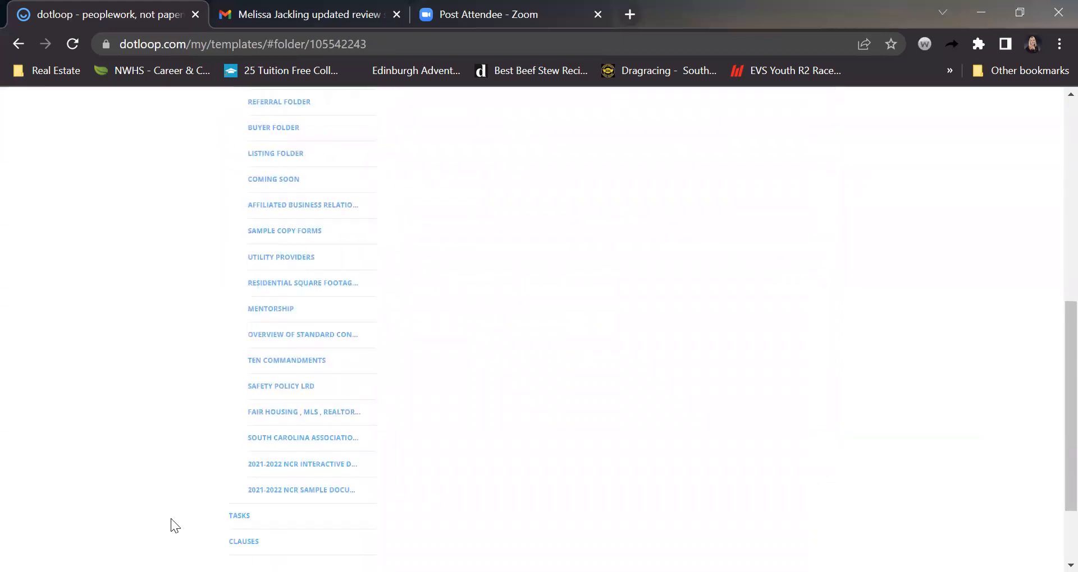
{"action": "scroll", "coordinate": [170, 519], "scroll_direction": "up", "scroll_amount": 10}
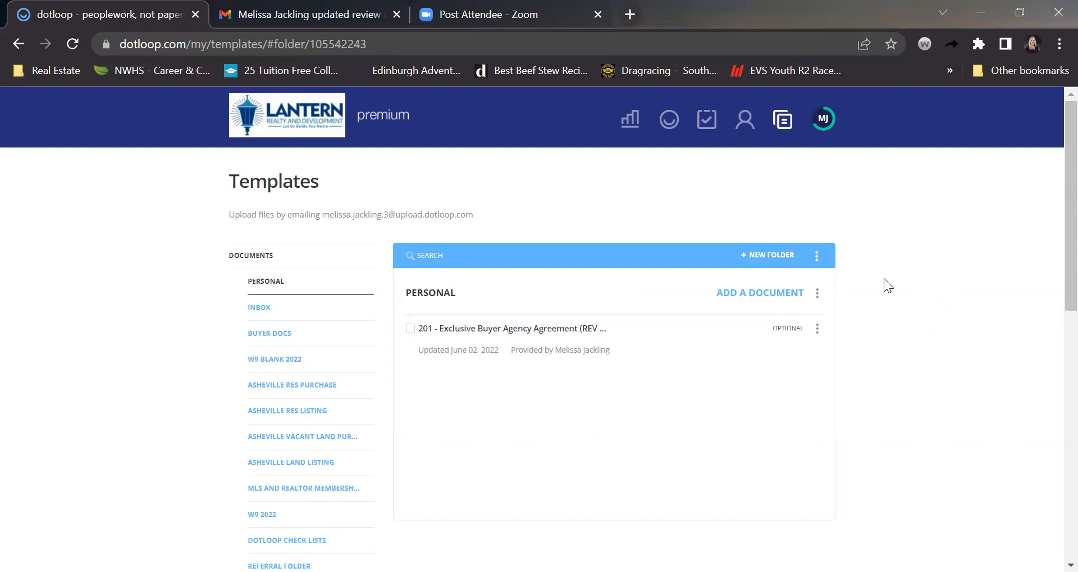
{"action": "scroll", "coordinate": [884, 286], "scroll_direction": "down", "scroll_amount": 1}
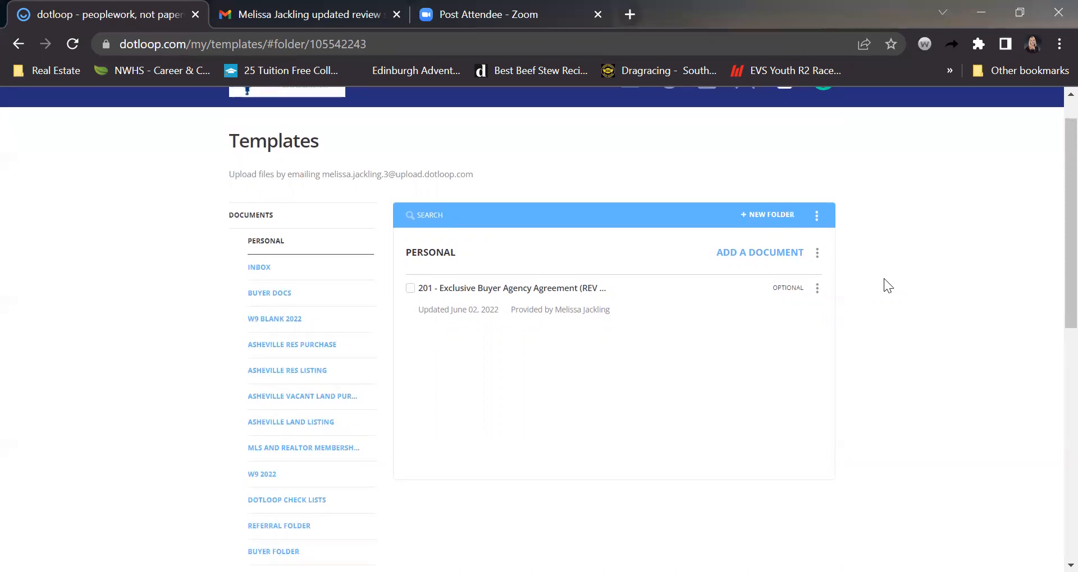
{"action": "scroll", "coordinate": [883, 279], "scroll_direction": "up", "scroll_amount": 1}
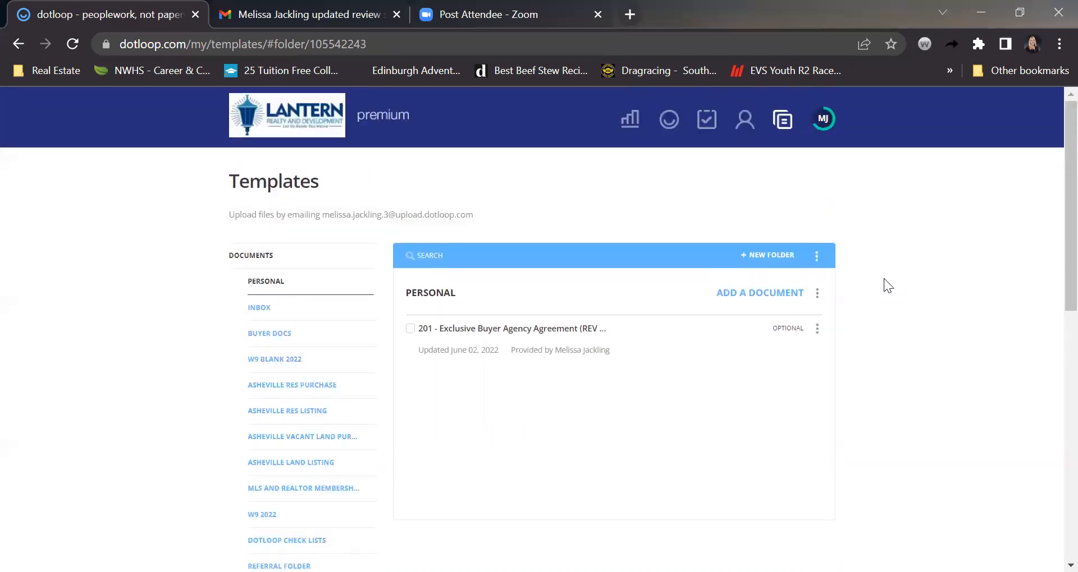
Open the loops overview and try sorting by Last updated before restoring the Creation date order
{"action": "left_click", "coordinate": [668, 129]}
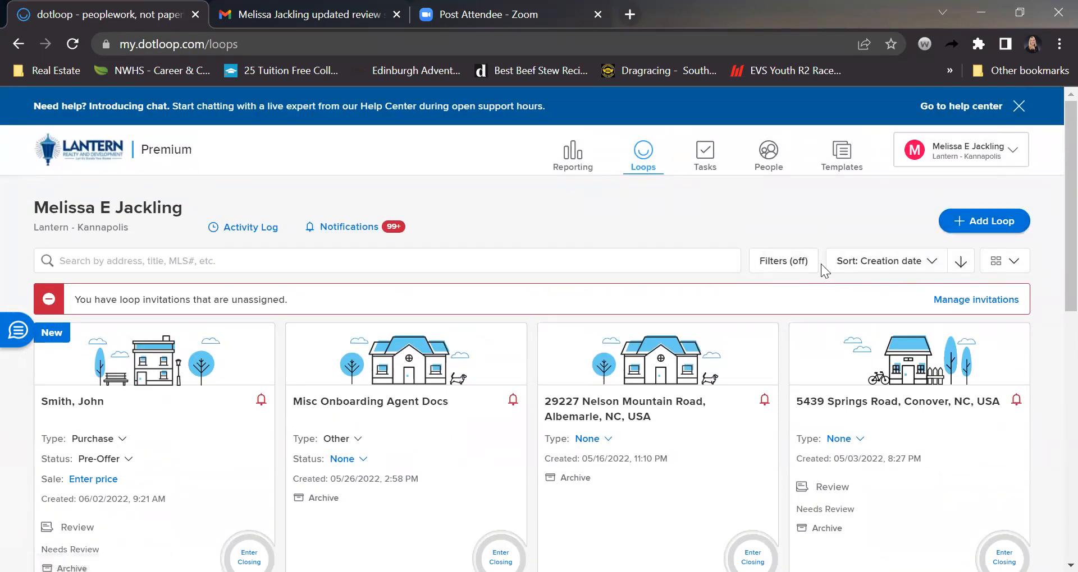
{"action": "left_click", "coordinate": [929, 265]}
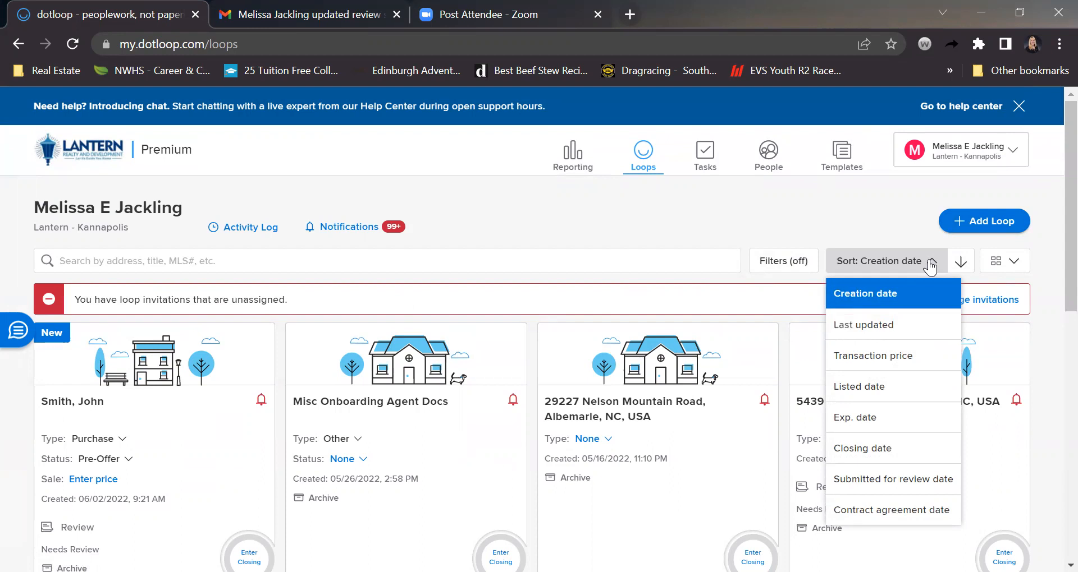
{"action": "left_click", "coordinate": [874, 330]}
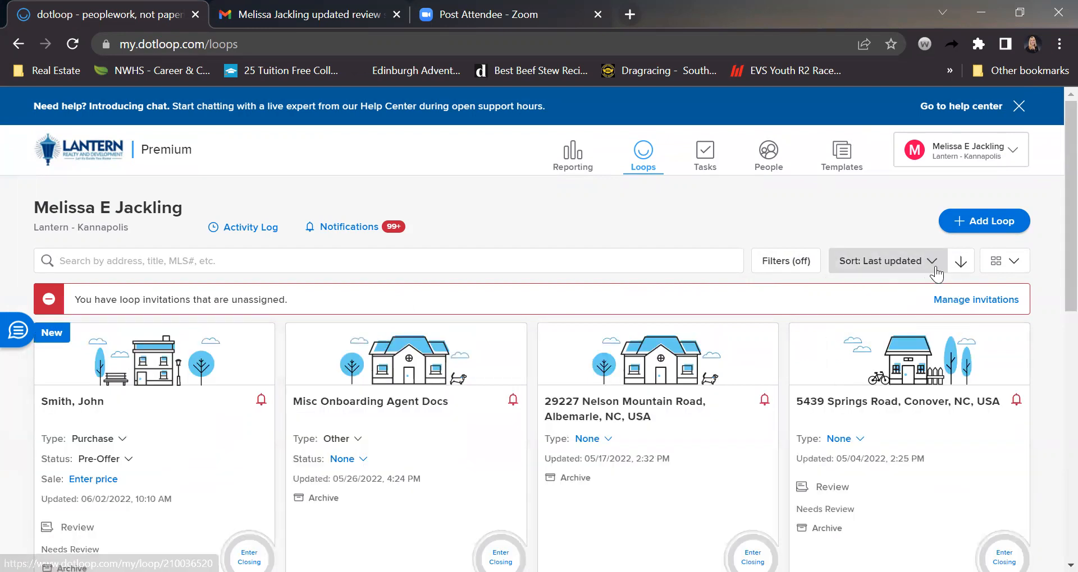
{"action": "left_click", "coordinate": [934, 273]}
{"action": "left_click", "coordinate": [884, 293]}
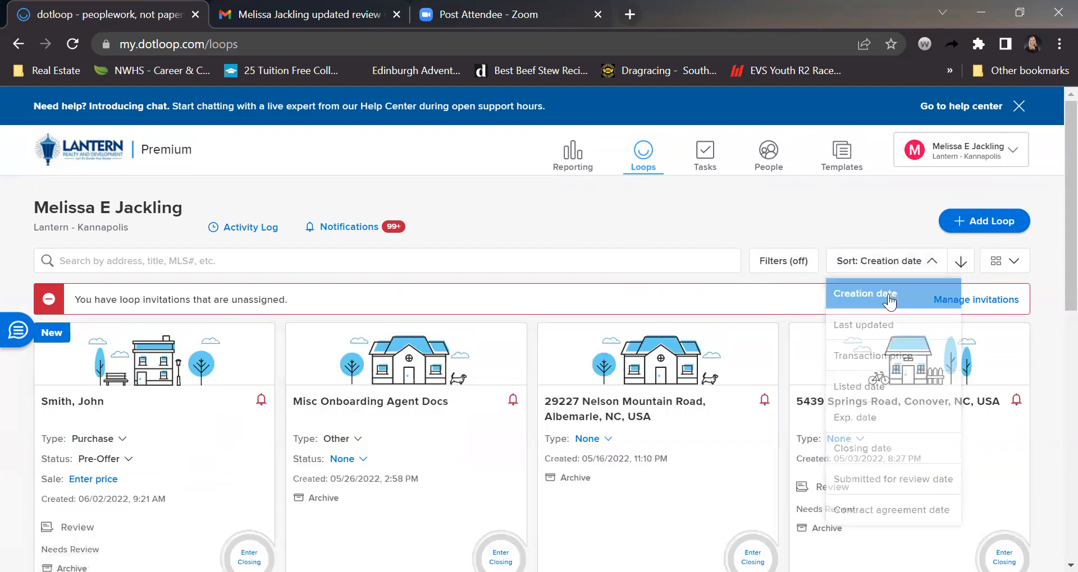
Examine the loop filters for archived state, loop type, loop status and review stage, and close them without applying any
{"action": "left_click", "coordinate": [785, 260]}
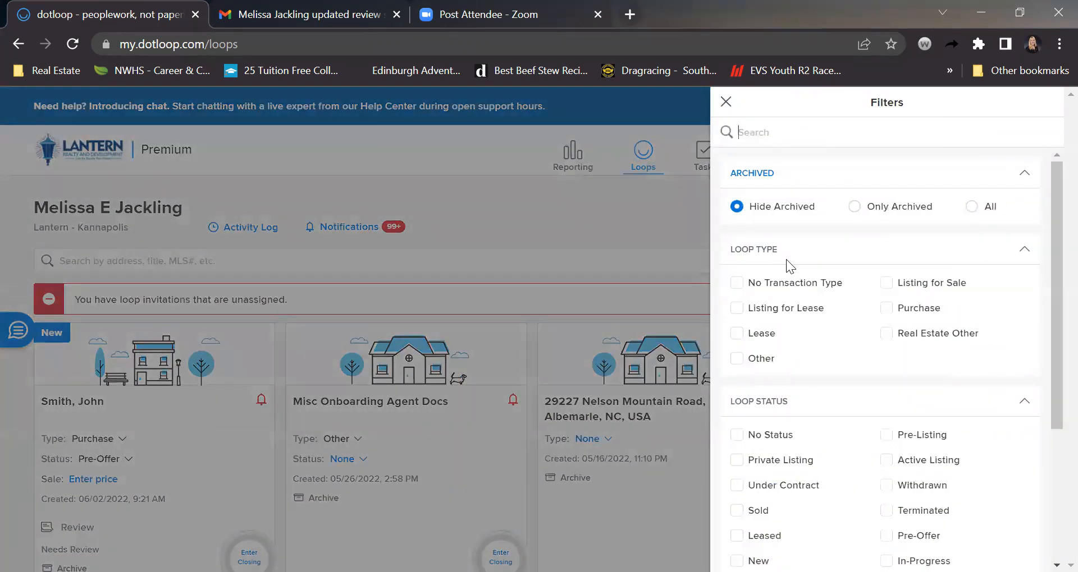
{"action": "left_click", "coordinate": [517, 222]}
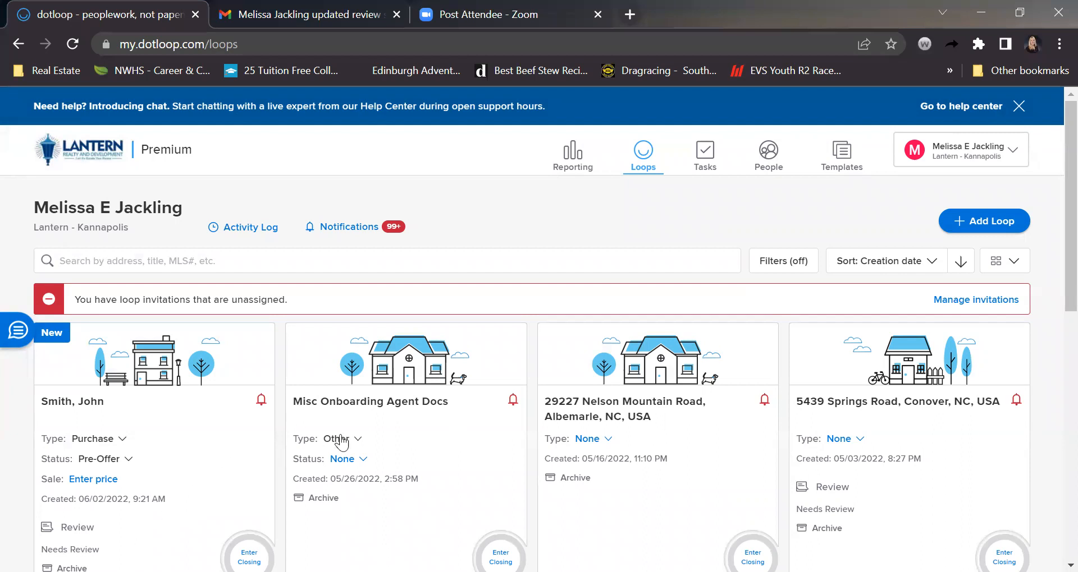
{"action": "left_click", "coordinate": [763, 263]}
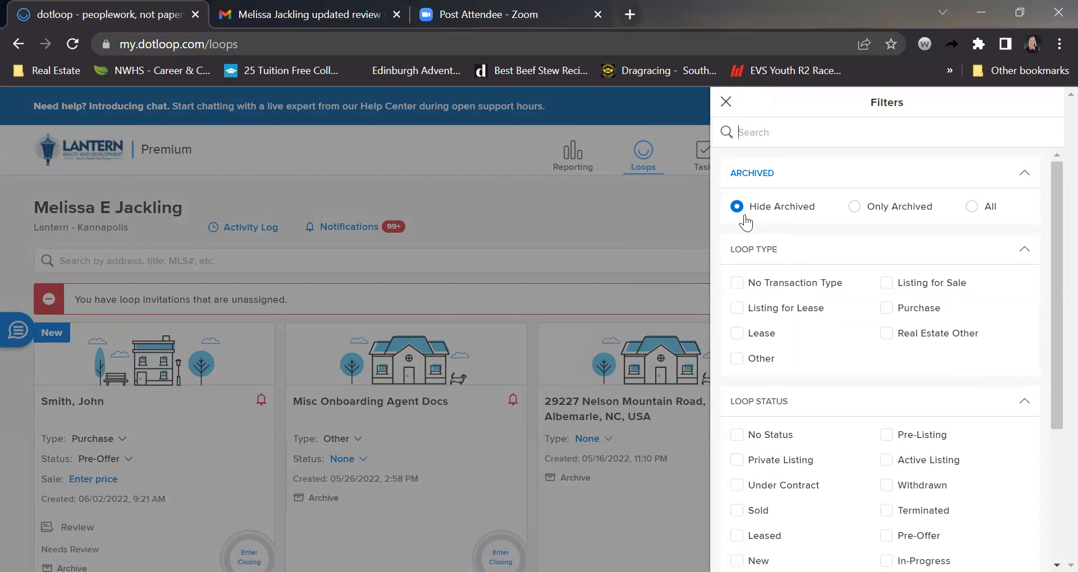
{"action": "scroll", "coordinate": [789, 361], "scroll_direction": "down", "scroll_amount": 1}
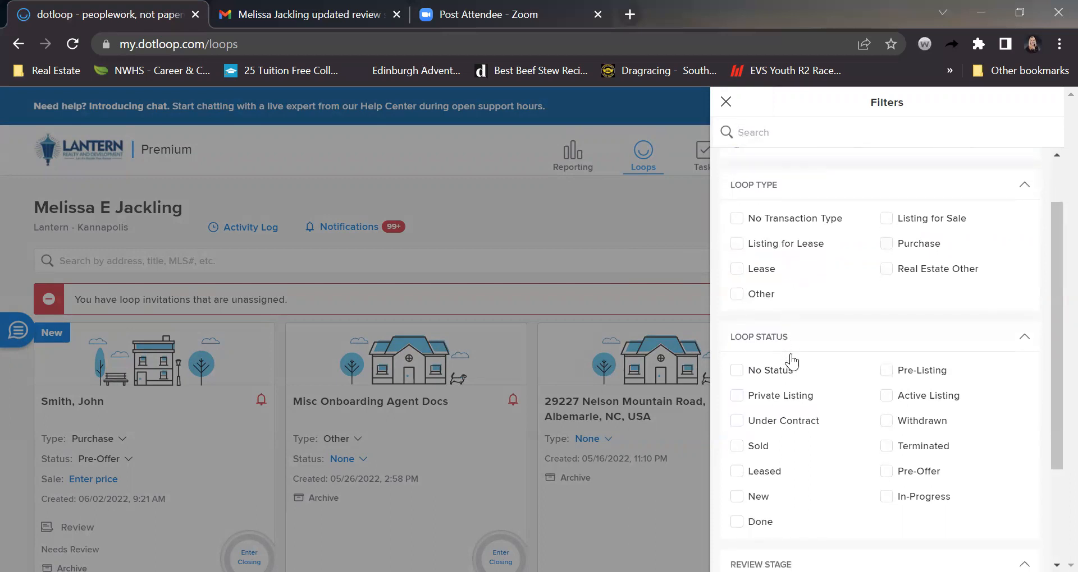
{"action": "scroll", "coordinate": [791, 356], "scroll_direction": "down", "scroll_amount": 2}
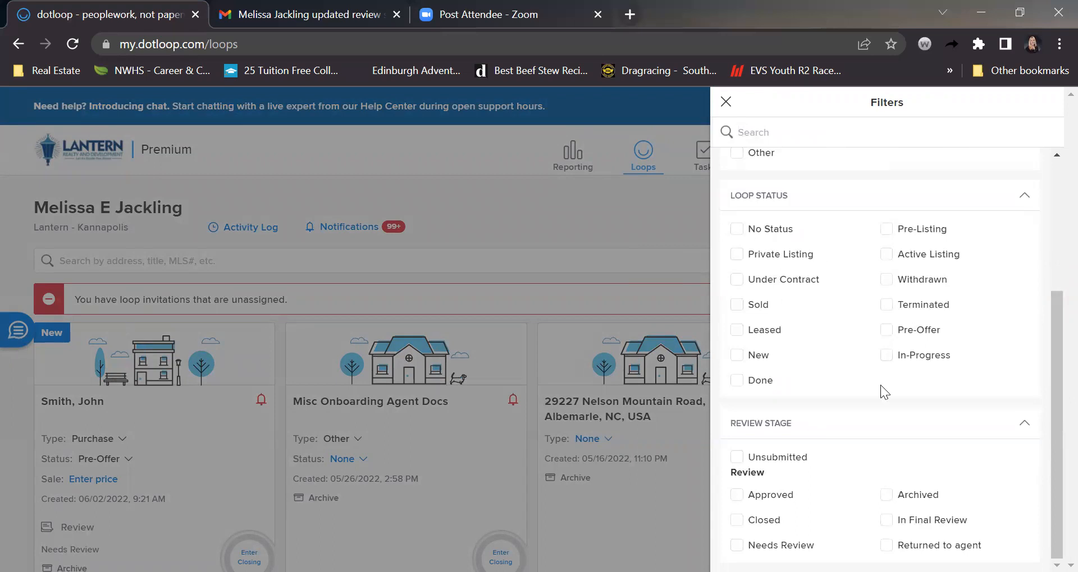
{"action": "scroll", "coordinate": [820, 484], "scroll_direction": "up", "scroll_amount": 3}
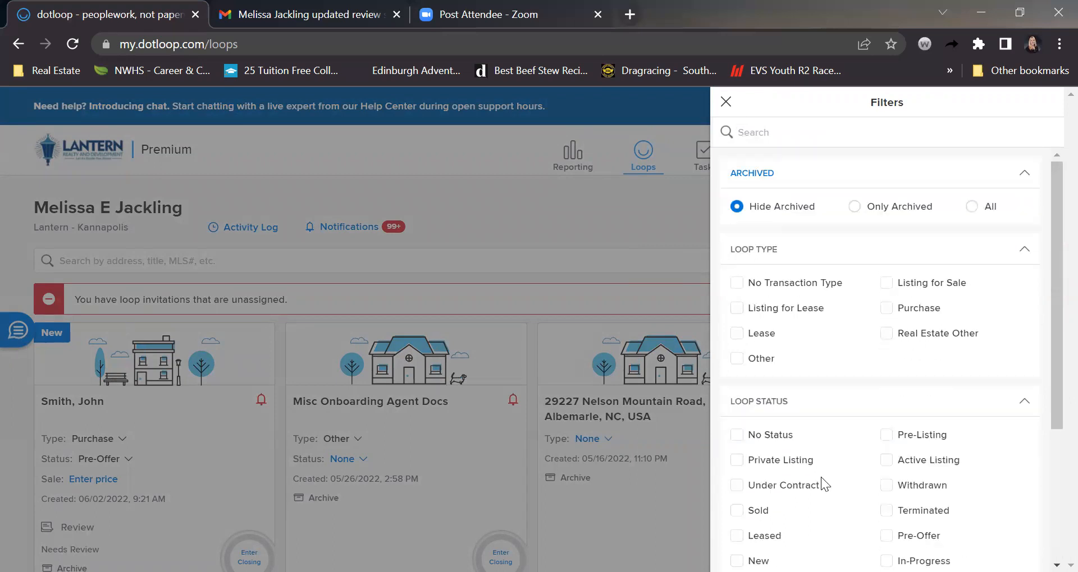
{"action": "scroll", "coordinate": [822, 483], "scroll_direction": "down", "scroll_amount": 1}
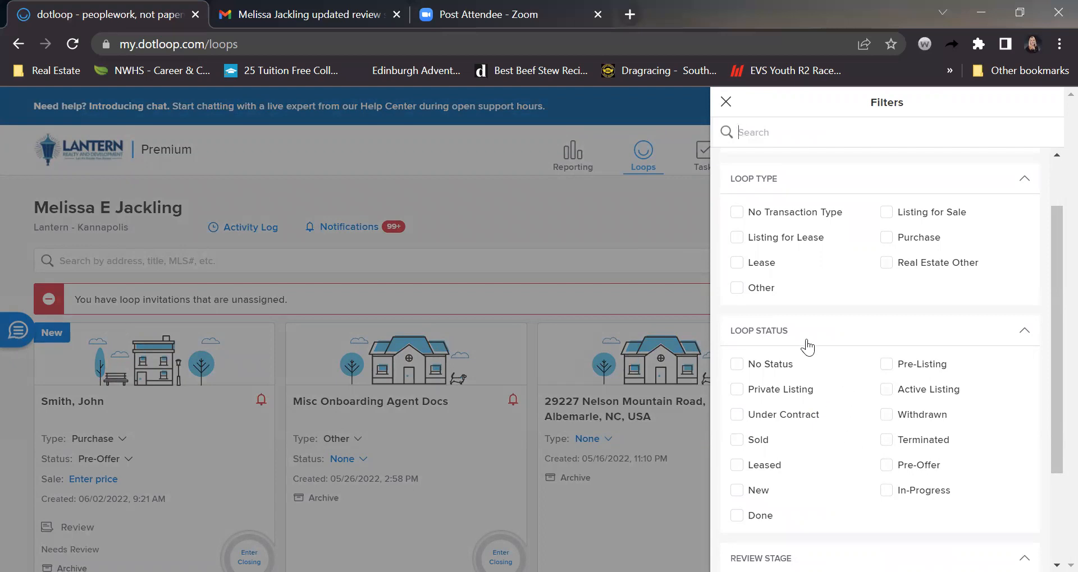
{"action": "scroll", "coordinate": [791, 401], "scroll_direction": "up", "scroll_amount": 1}
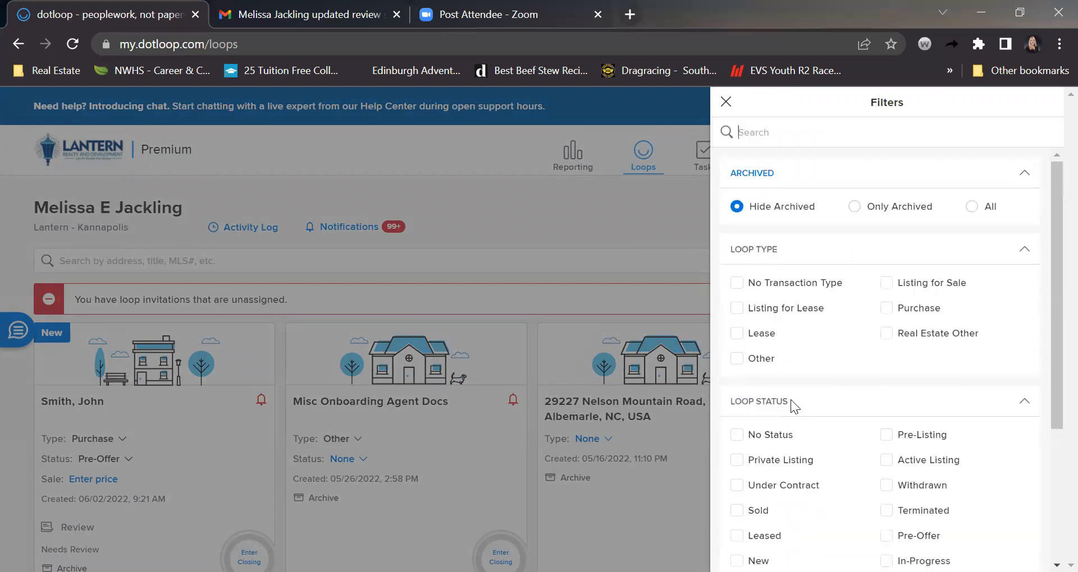
{"action": "left_click", "coordinate": [583, 231]}
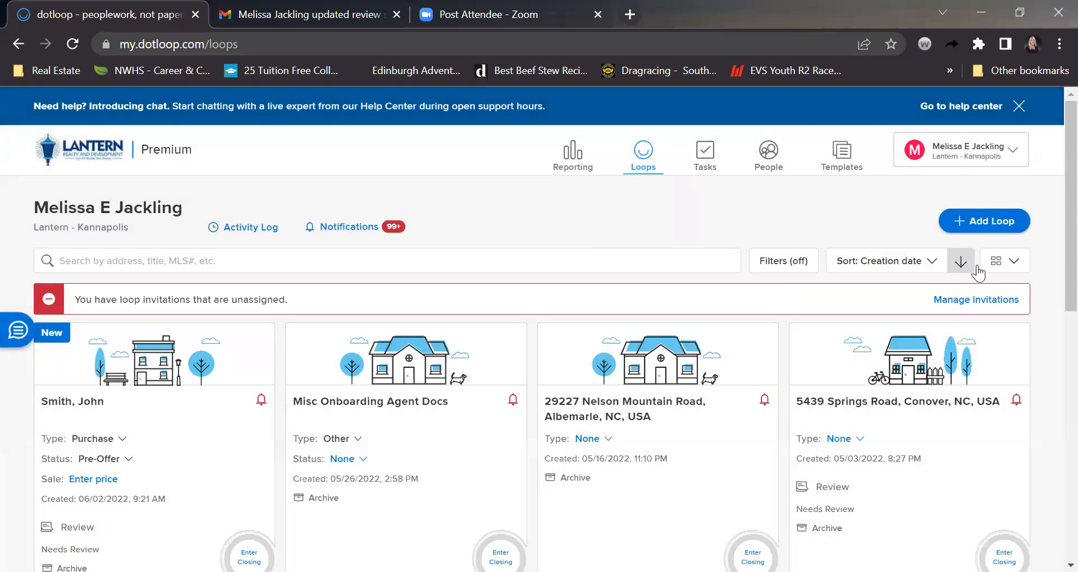
Try displaying the loops in List View and restore the Grid View
{"action": "left_click", "coordinate": [1013, 262]}
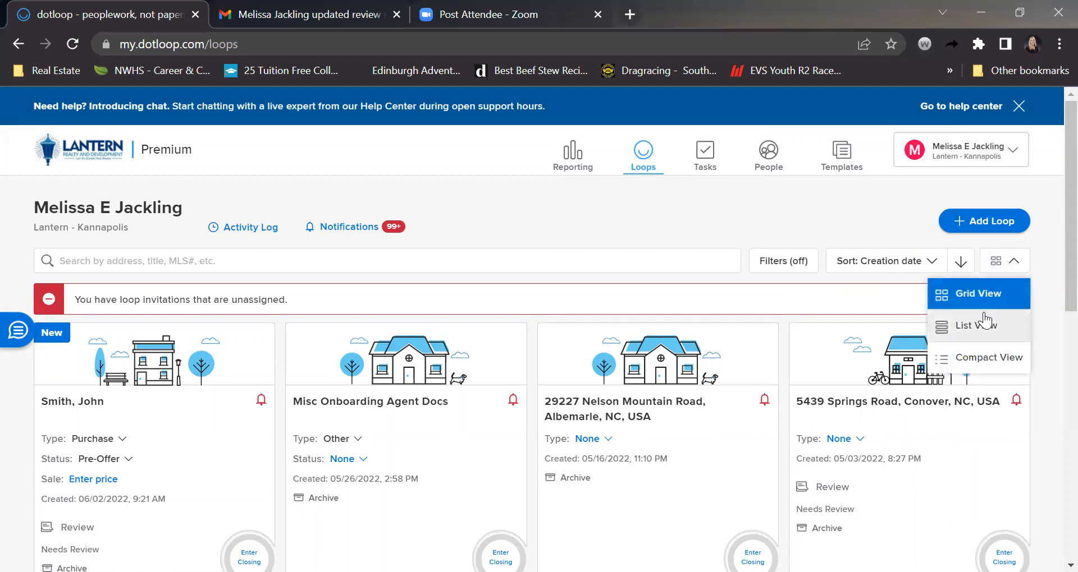
{"action": "left_click", "coordinate": [974, 326]}
{"action": "left_click", "coordinate": [1013, 261]}
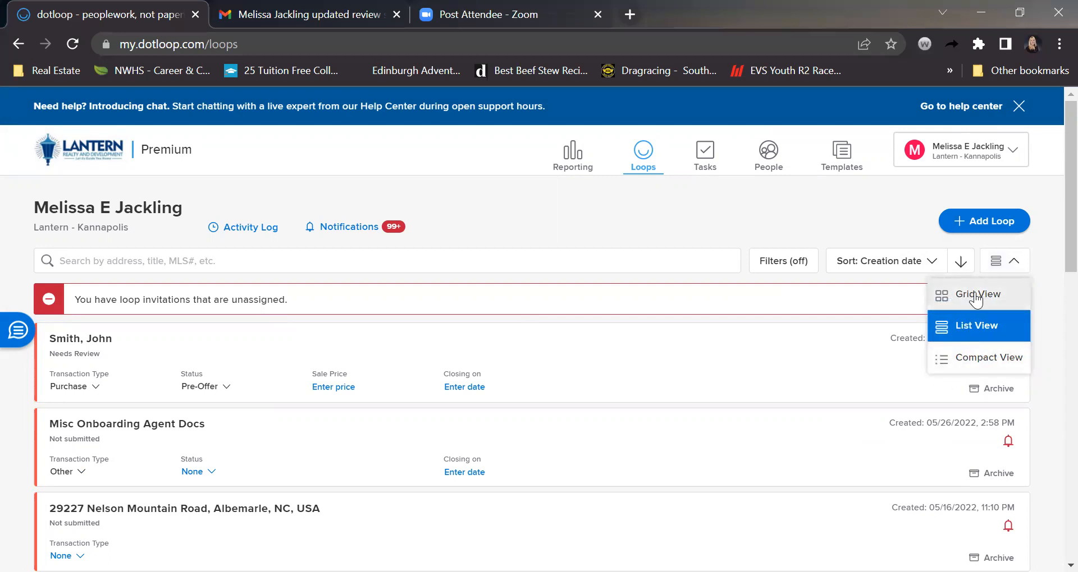
{"action": "left_click", "coordinate": [965, 302]}
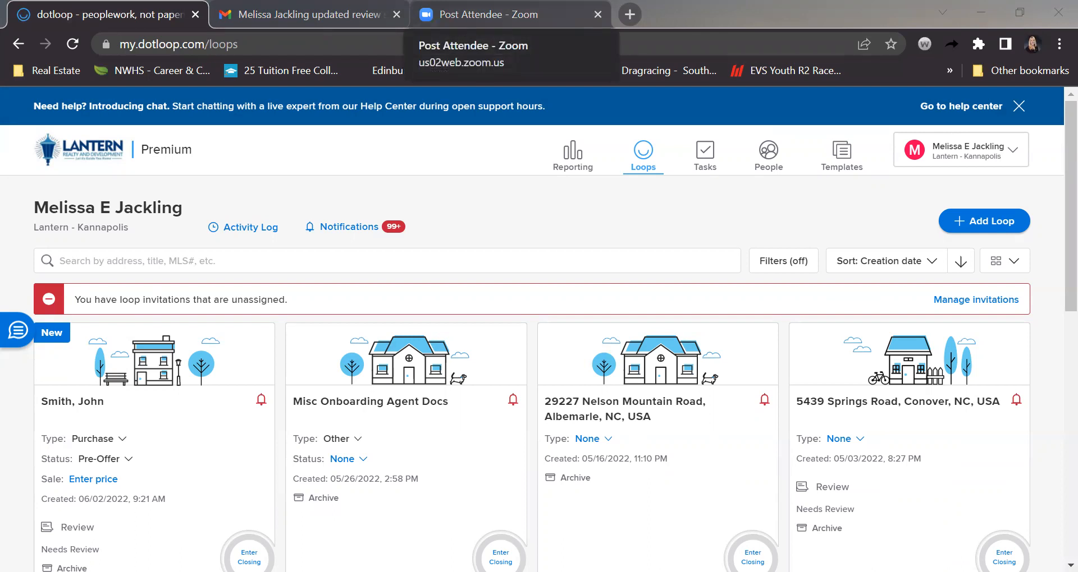
{"action": "left_click", "coordinate": [477, 14]}
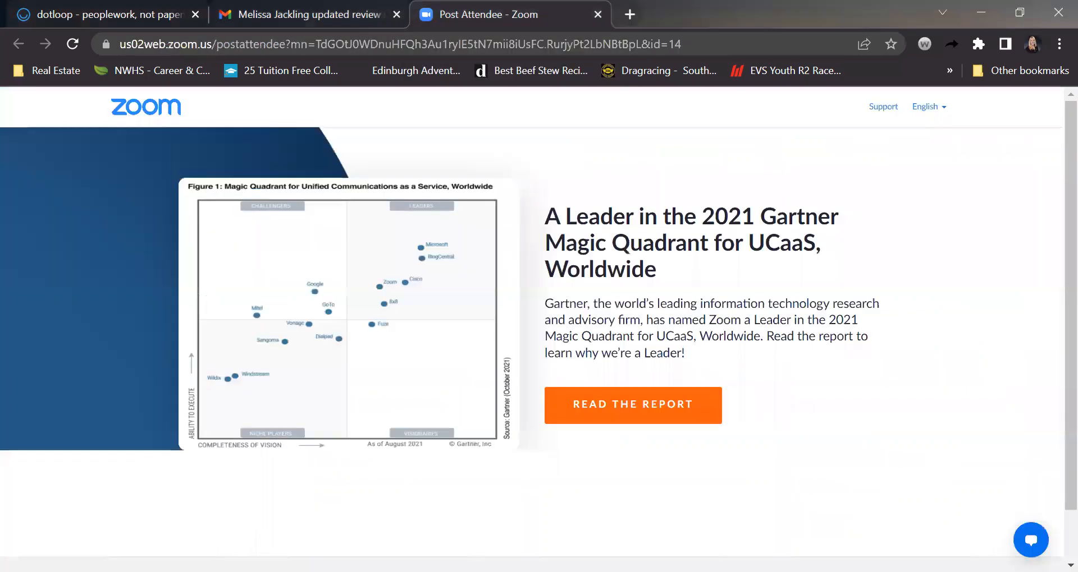
{"action": "left_click", "coordinate": [217, 26]}
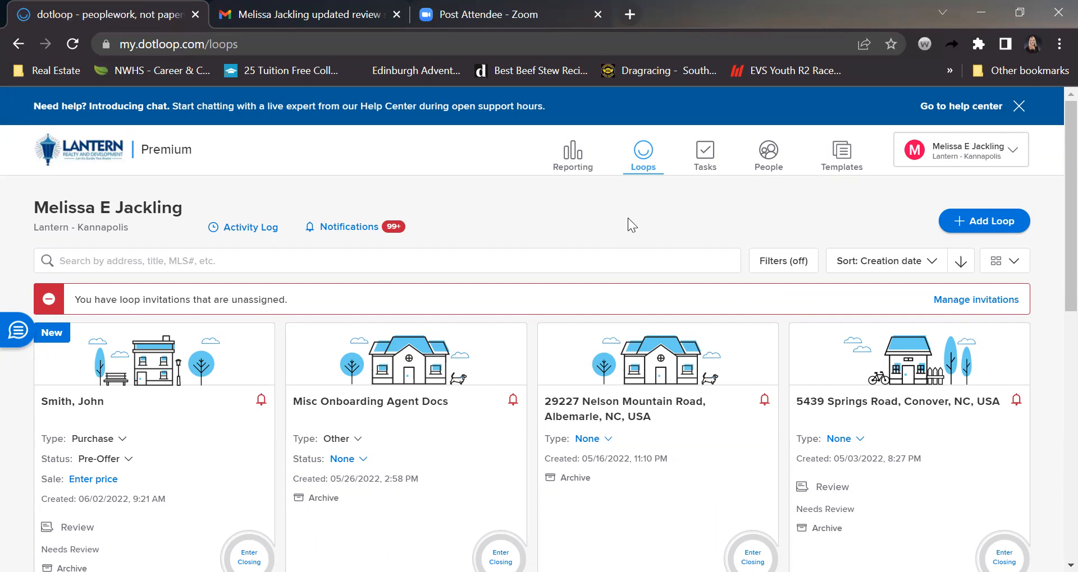
Open the buyer's Purchase loop and upload the ACH PDF from the computer into its Under Contract folder
{"action": "left_click", "coordinate": [69, 412]}
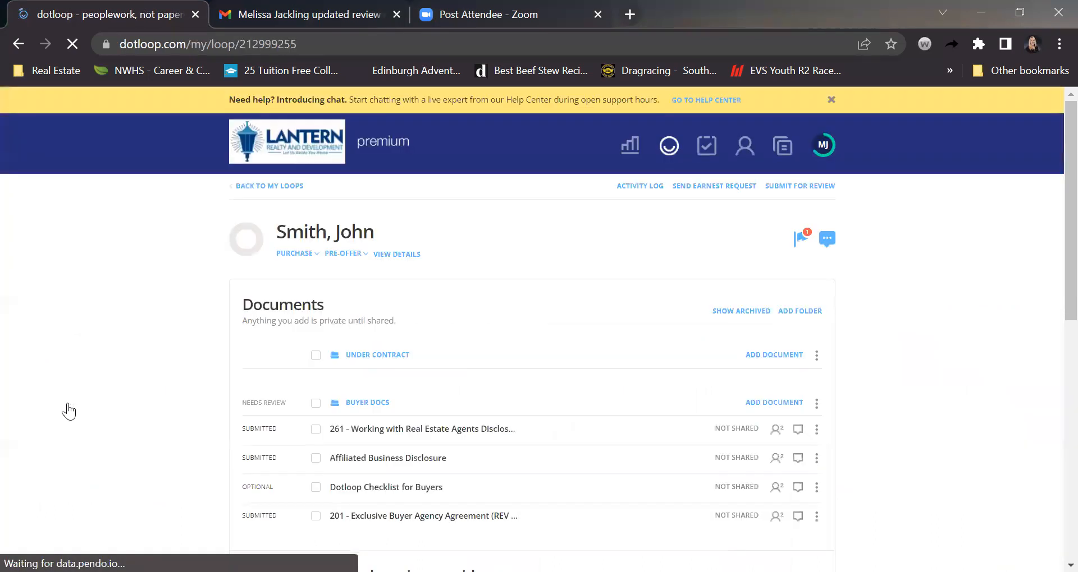
{"action": "scroll", "coordinate": [187, 439], "scroll_direction": "down", "scroll_amount": 2}
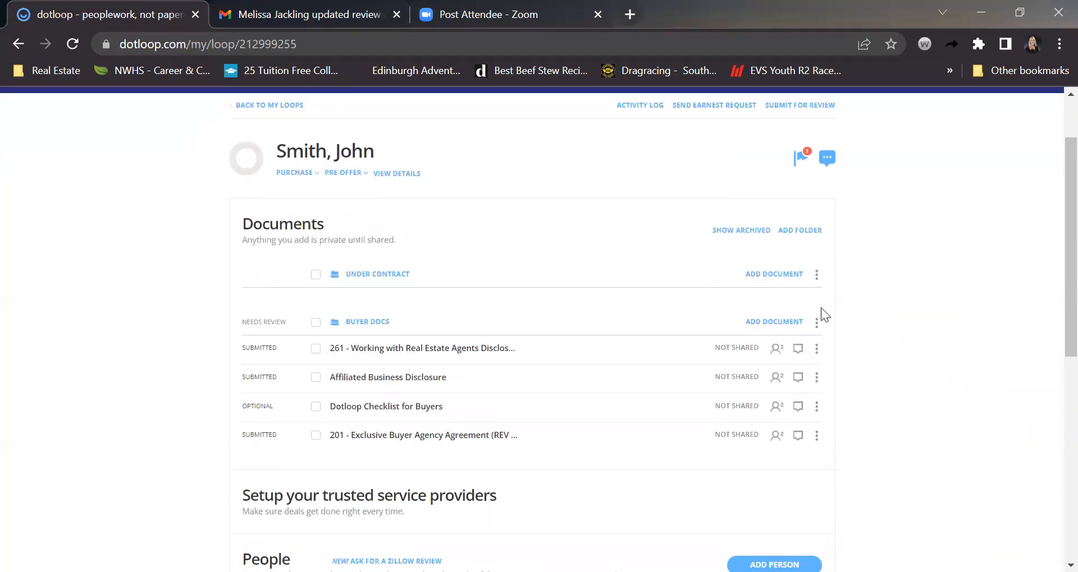
{"action": "left_click", "coordinate": [787, 275]}
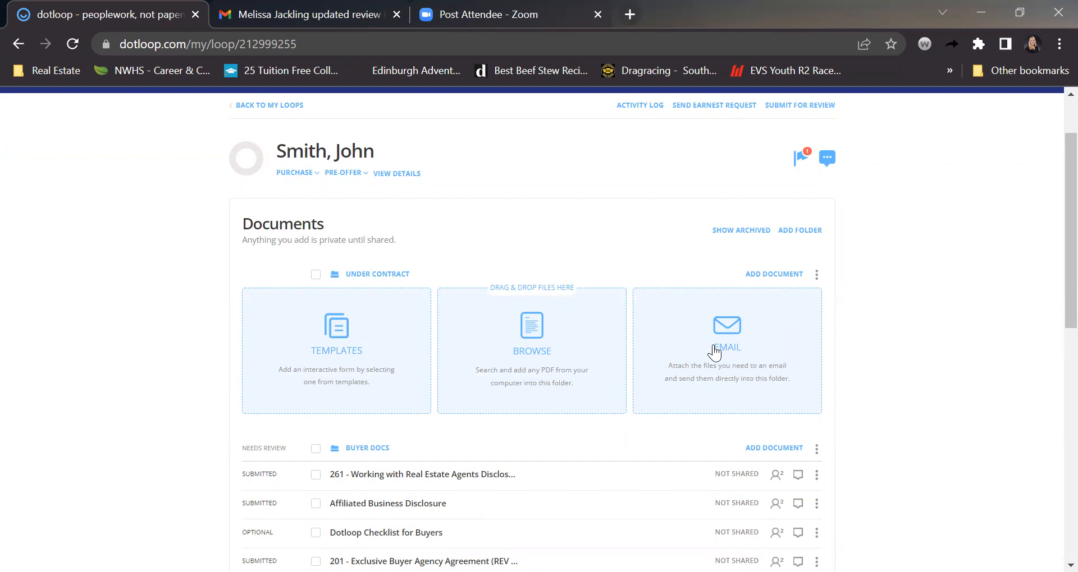
{"action": "left_click", "coordinate": [531, 327]}
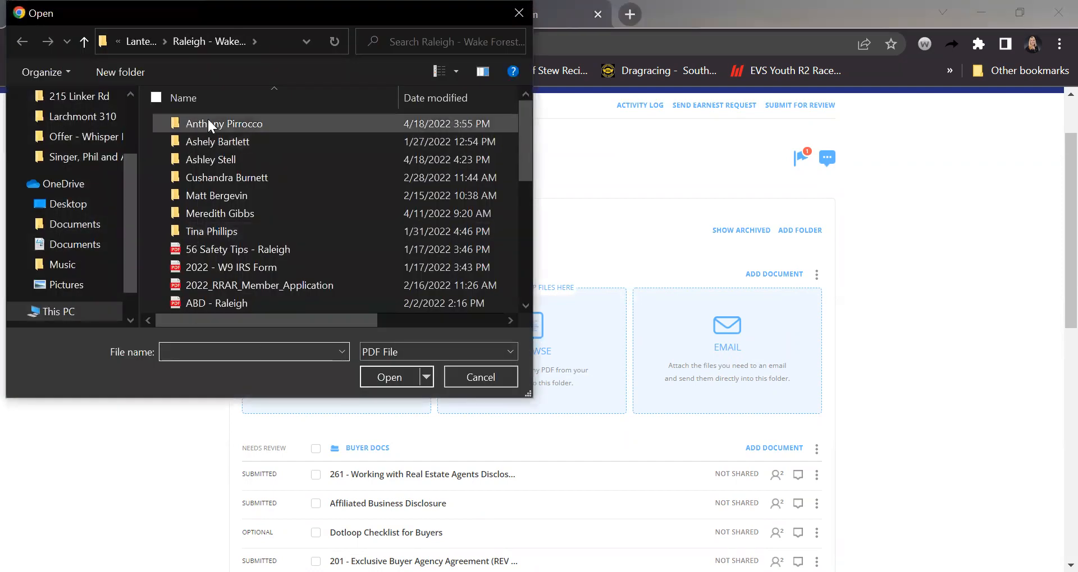
{"action": "scroll", "coordinate": [220, 241], "scroll_direction": "down", "scroll_amount": 5}
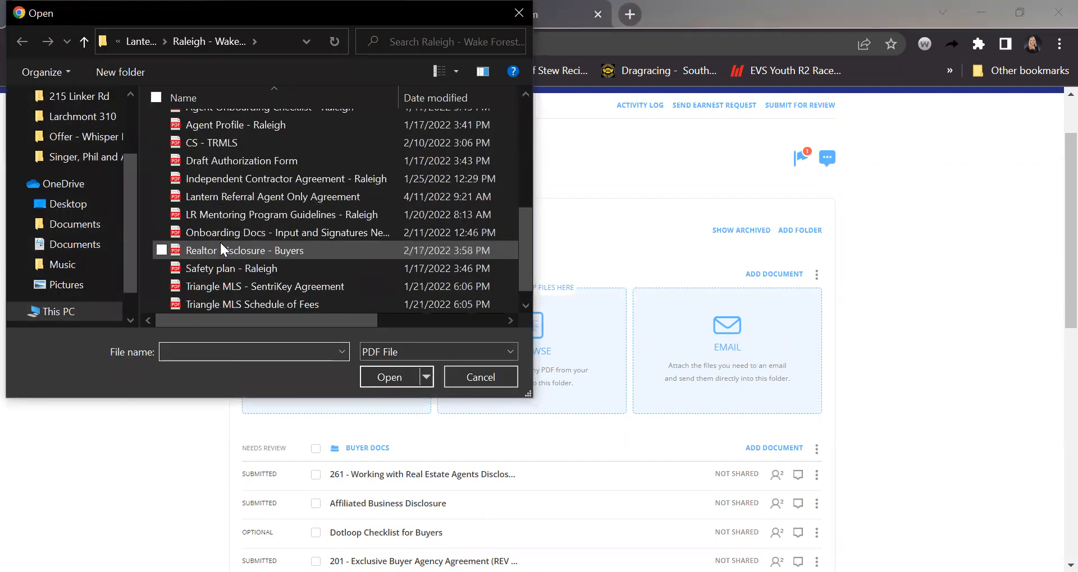
{"action": "scroll", "coordinate": [220, 250], "scroll_direction": "up", "scroll_amount": 2}
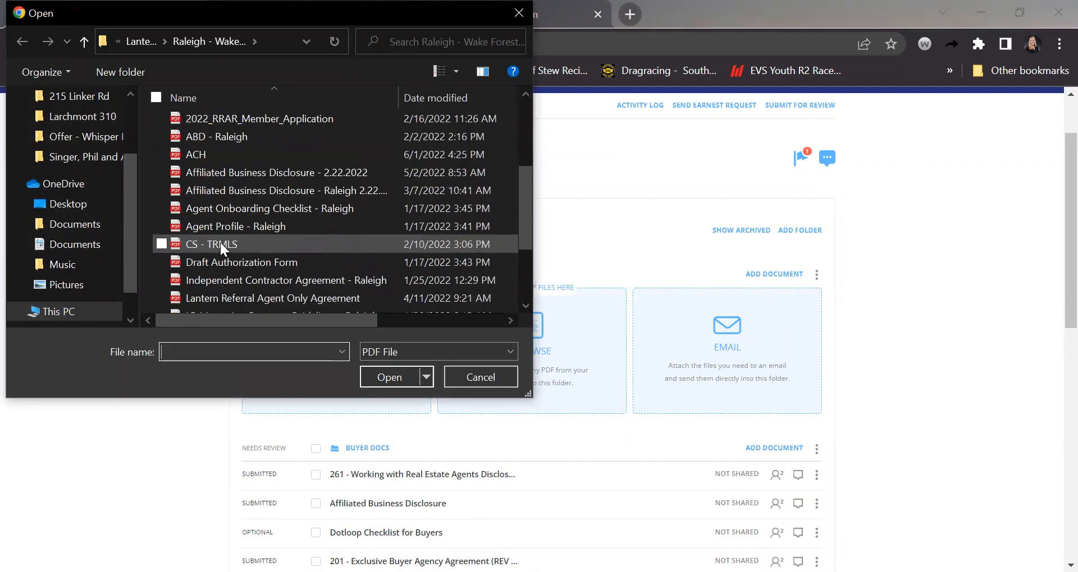
{"action": "left_click", "coordinate": [191, 159]}
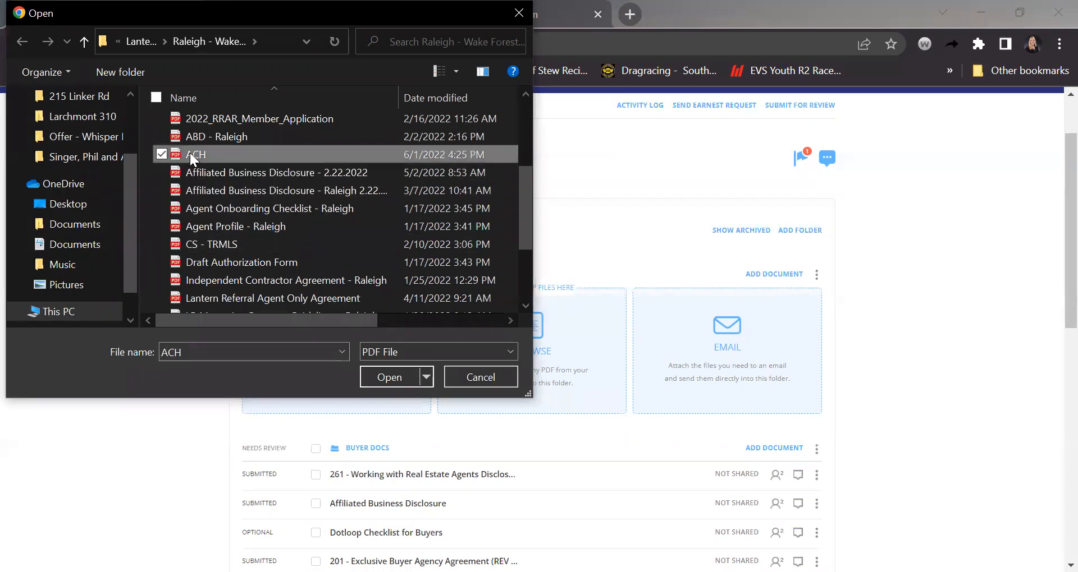
{"action": "left_click", "coordinate": [389, 377]}
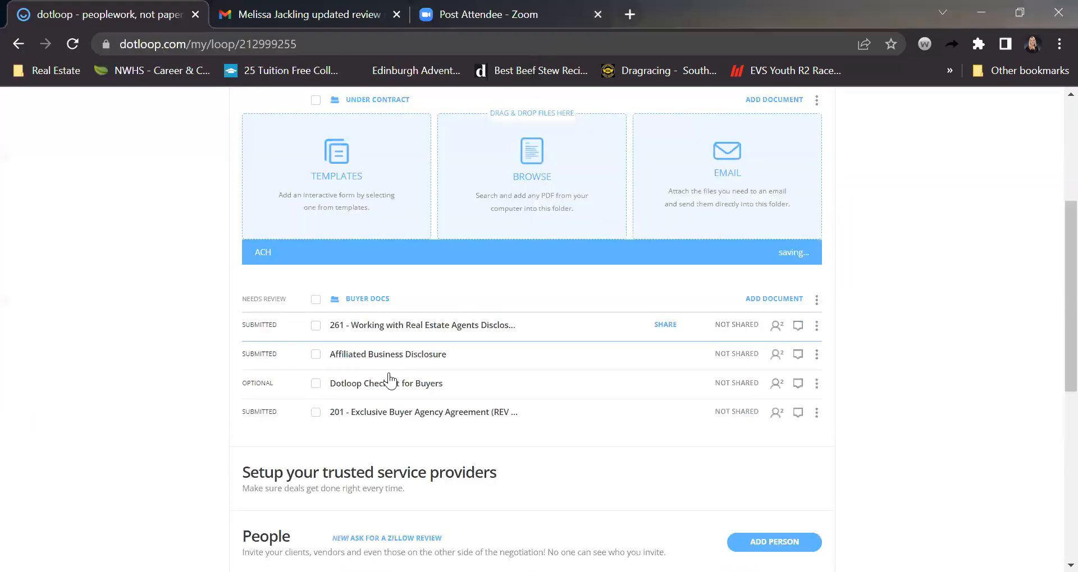
{"action": "scroll", "coordinate": [228, 345], "scroll_direction": "up", "scroll_amount": 3}
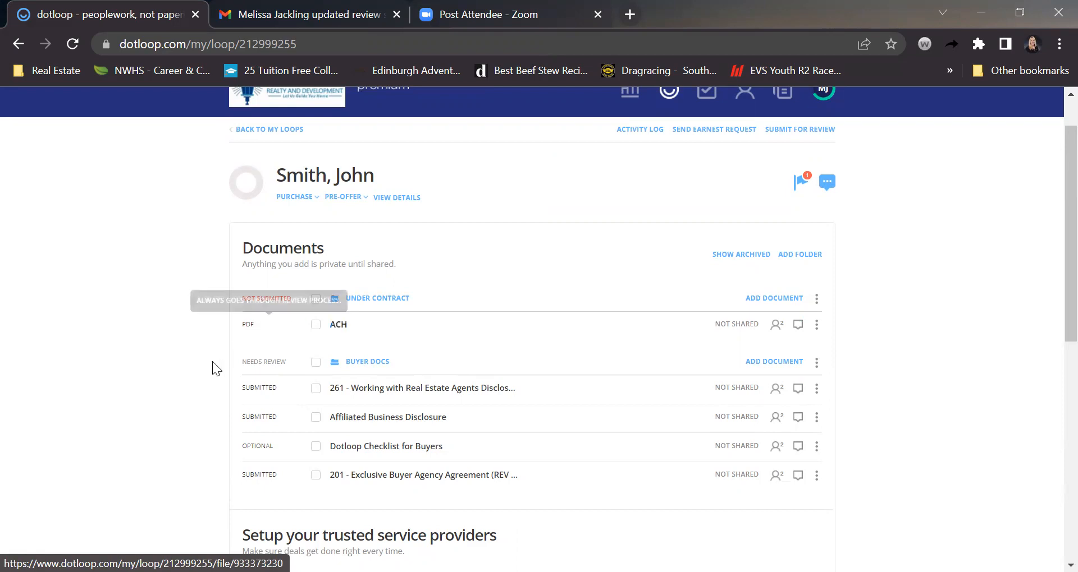
Review the buyer loop's document folders, people list and task section
{"action": "scroll", "coordinate": [211, 415], "scroll_direction": "down", "scroll_amount": 1}
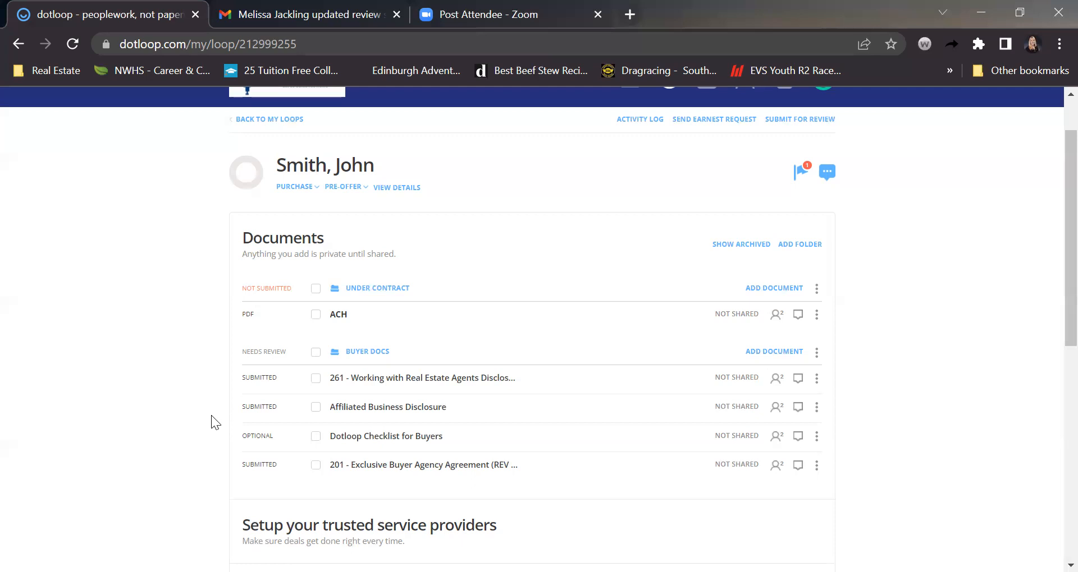
{"action": "scroll", "coordinate": [901, 399], "scroll_direction": "down", "scroll_amount": 7}
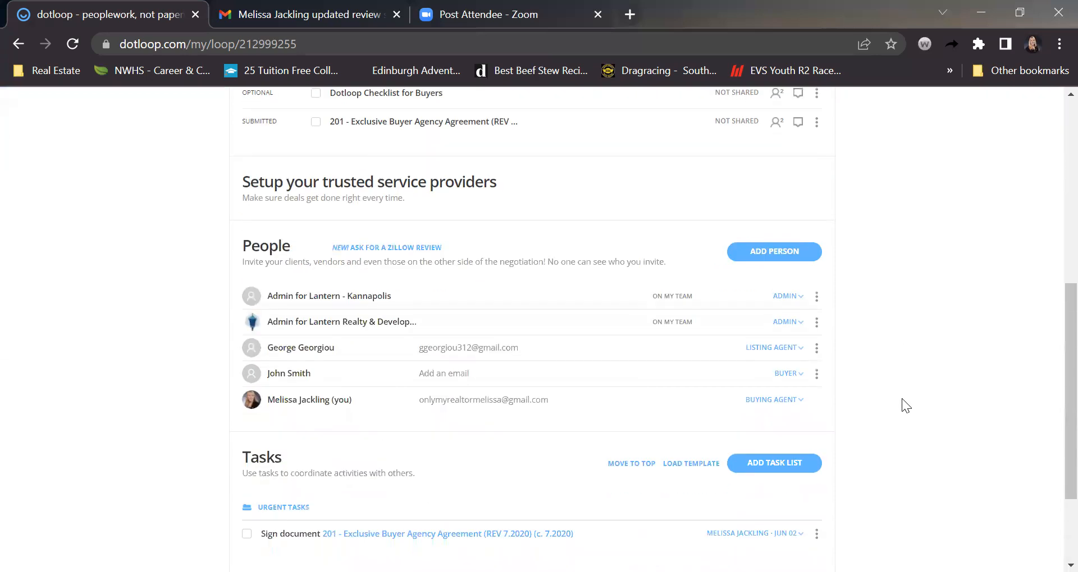
{"action": "scroll", "coordinate": [902, 398], "scroll_direction": "up", "scroll_amount": 9}
{"action": "scroll", "coordinate": [902, 399], "scroll_direction": "down", "scroll_amount": 7}
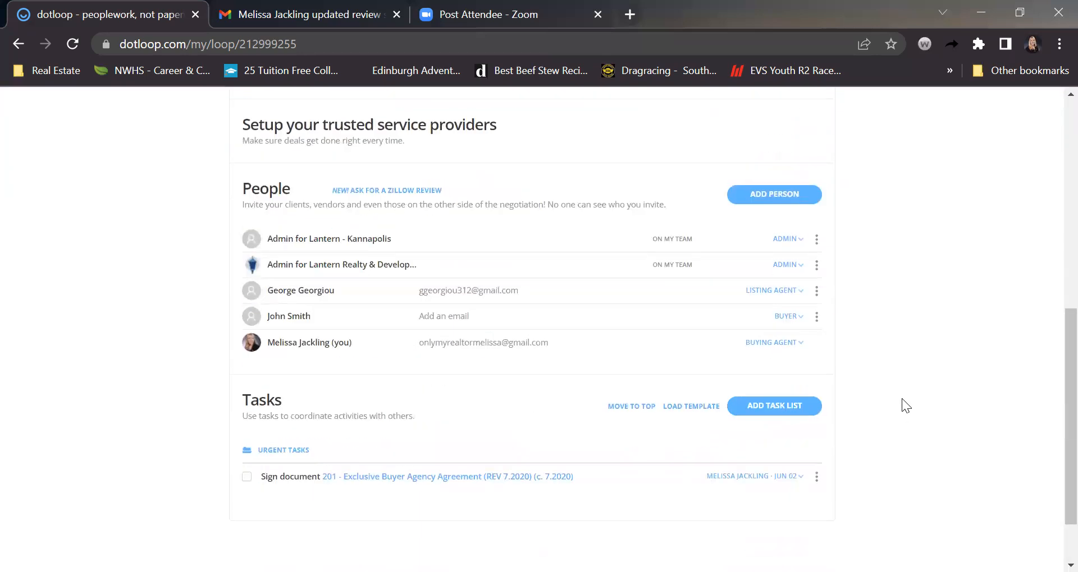
{"action": "scroll", "coordinate": [901, 399], "scroll_direction": "up", "scroll_amount": 7}
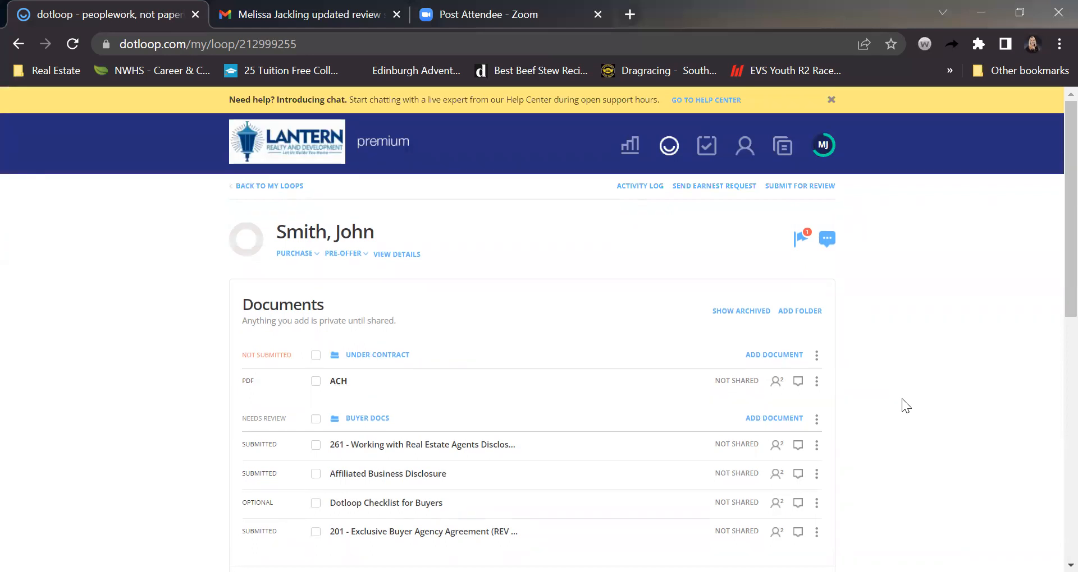
{"action": "scroll", "coordinate": [901, 399], "scroll_direction": "down", "scroll_amount": 7}
{"action": "scroll", "coordinate": [902, 399], "scroll_direction": "up", "scroll_amount": 7}
{"action": "scroll", "coordinate": [901, 398], "scroll_direction": "down", "scroll_amount": 7}
{"action": "scroll", "coordinate": [902, 399], "scroll_direction": "up", "scroll_amount": 7}
{"action": "scroll", "coordinate": [901, 399], "scroll_direction": "down", "scroll_amount": 5}
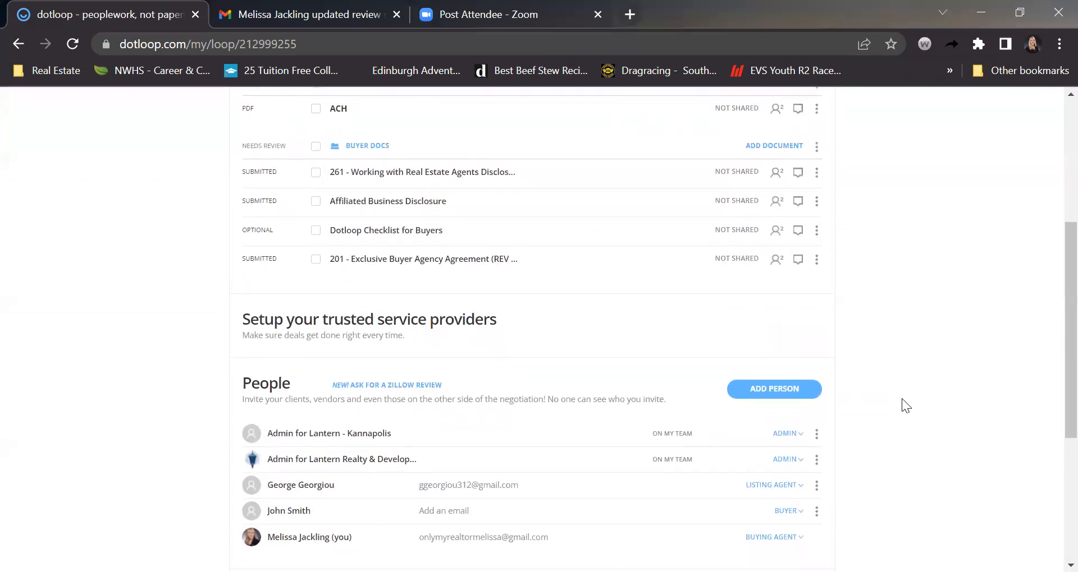
{"action": "scroll", "coordinate": [901, 398], "scroll_direction": "down", "scroll_amount": 3}
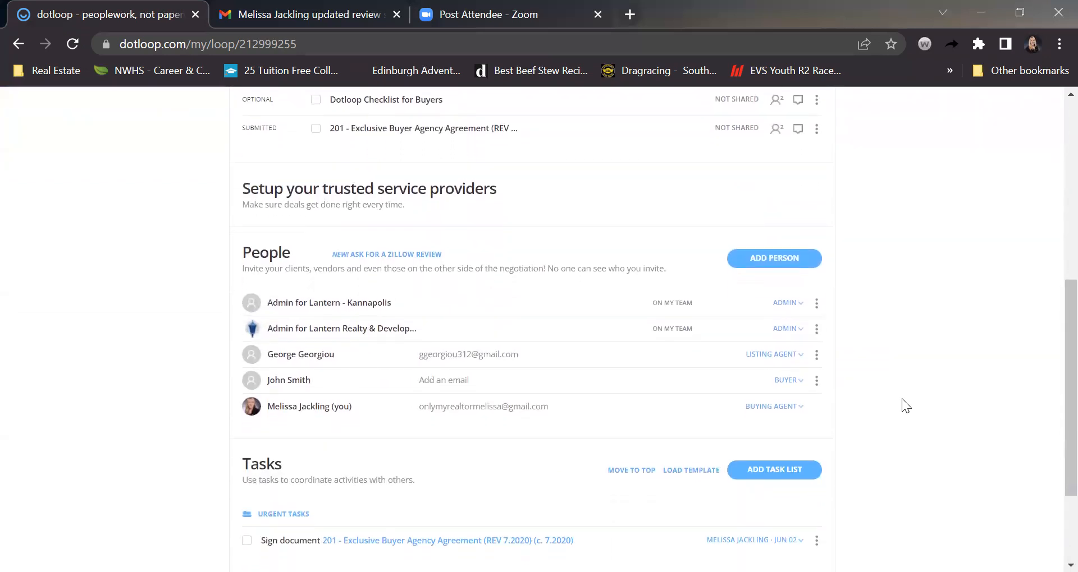
{"action": "scroll", "coordinate": [901, 398], "scroll_direction": "up", "scroll_amount": 6}
{"action": "scroll", "coordinate": [901, 399], "scroll_direction": "up", "scroll_amount": 3}
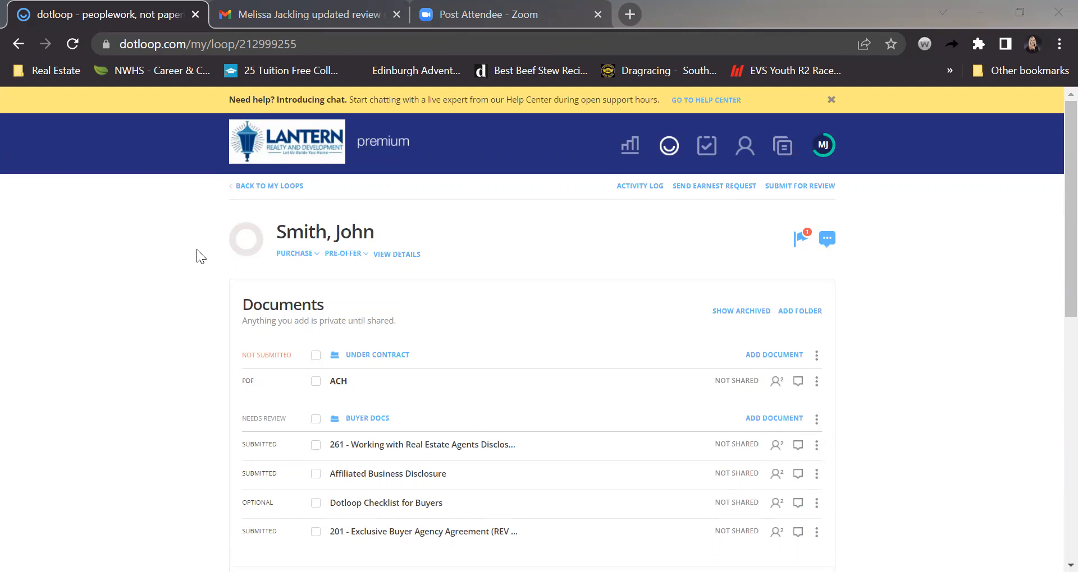
{"action": "scroll", "coordinate": [222, 387], "scroll_direction": "down", "scroll_amount": 2}
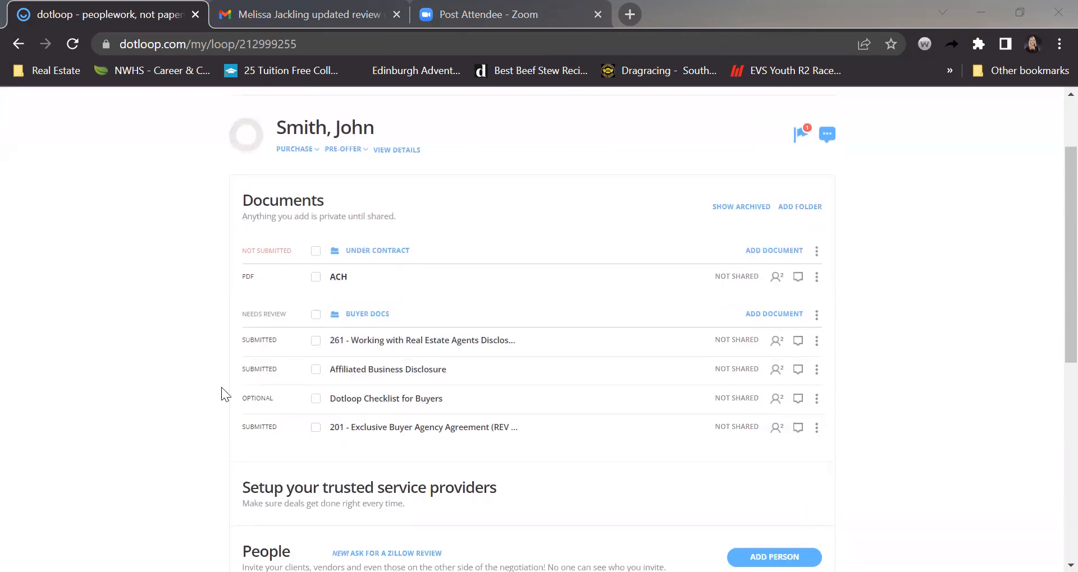
{"action": "scroll", "coordinate": [221, 387], "scroll_direction": "down", "scroll_amount": 1}
{"action": "scroll", "coordinate": [222, 387], "scroll_direction": "up", "scroll_amount": 3}
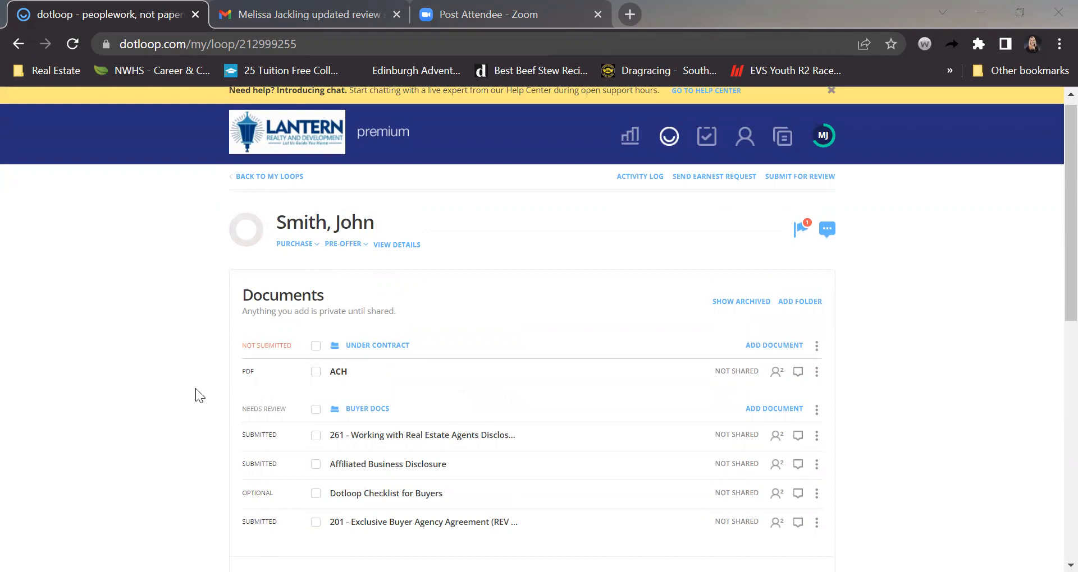
{"action": "scroll", "coordinate": [197, 395], "scroll_direction": "down", "scroll_amount": 1}
{"action": "scroll", "coordinate": [198, 395], "scroll_direction": "up", "scroll_amount": 2}
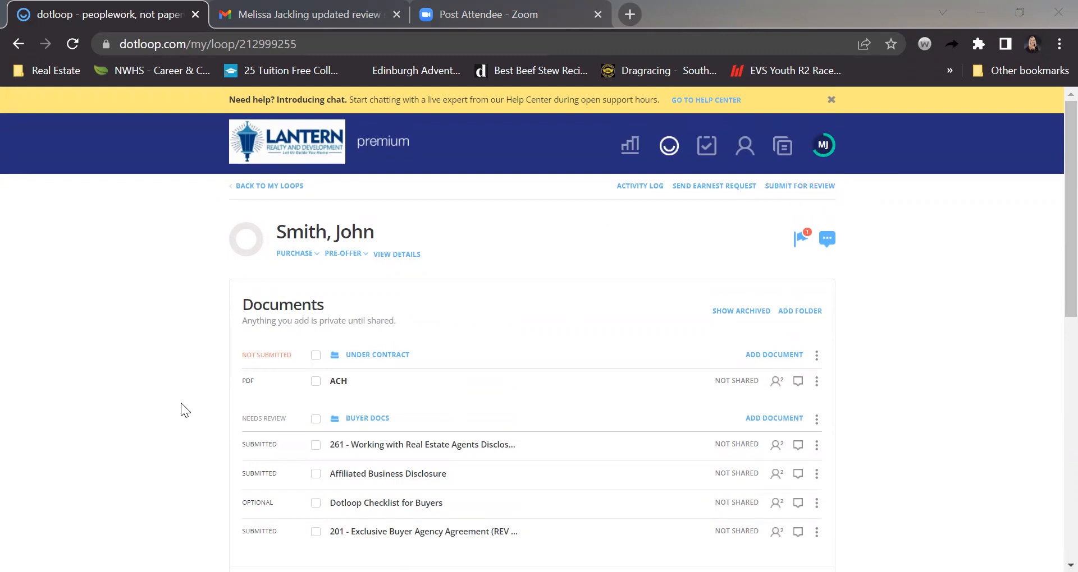
{"action": "scroll", "coordinate": [188, 440], "scroll_direction": "down", "scroll_amount": 1}
{"action": "scroll", "coordinate": [187, 439], "scroll_direction": "up", "scroll_amount": 1}
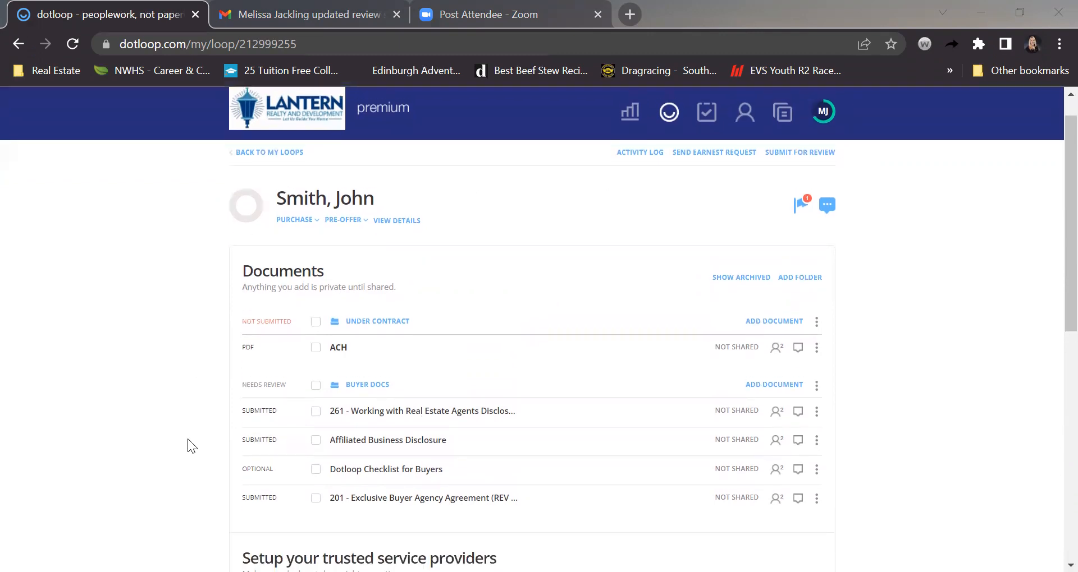
{"action": "scroll", "coordinate": [188, 439], "scroll_direction": "up", "scroll_amount": 1}
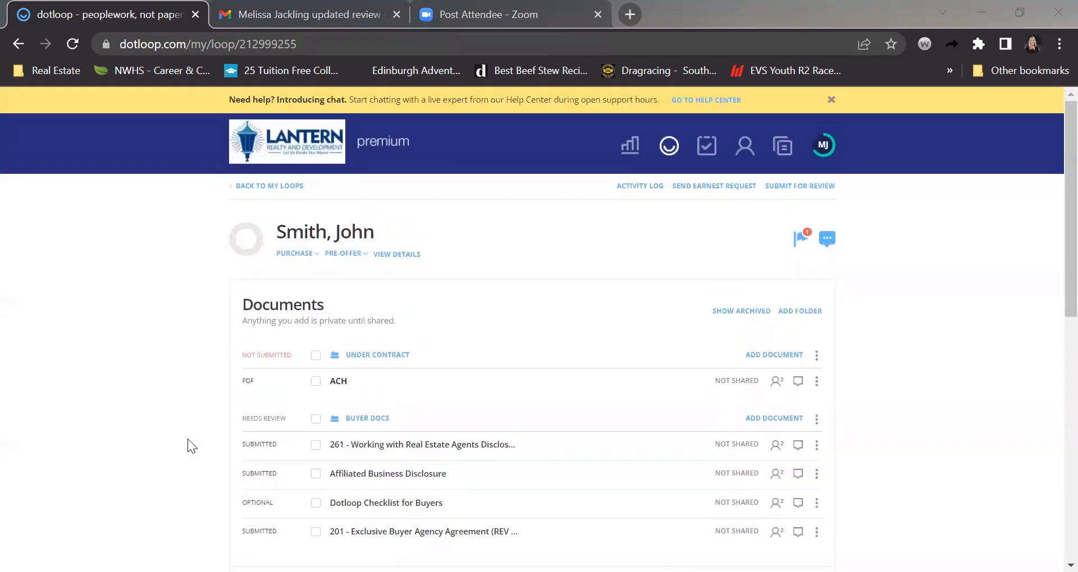
{"action": "scroll", "coordinate": [187, 439], "scroll_direction": "down", "scroll_amount": 1}
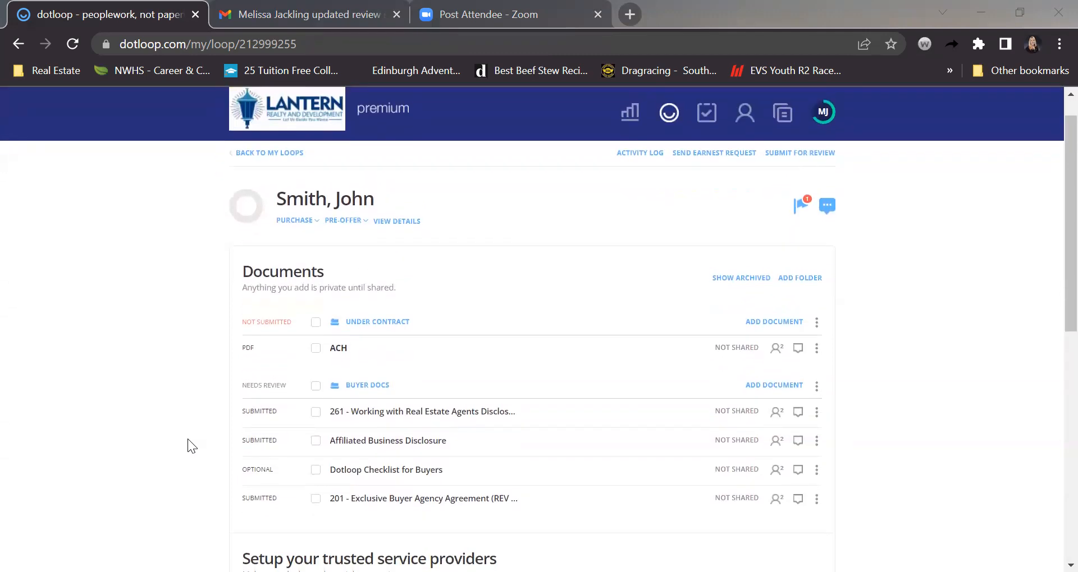
{"action": "scroll", "coordinate": [188, 446], "scroll_direction": "up", "scroll_amount": 1}
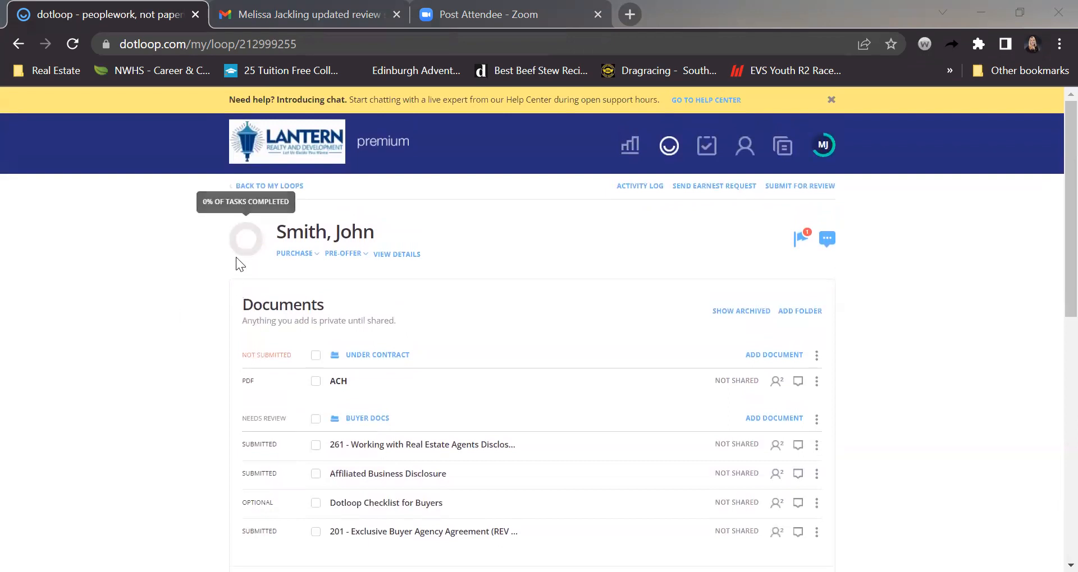
Check the loop's task completion indicator against its urgent tasks and the review statuses of its documents
{"action": "mouse_move", "coordinate": [246, 238]}
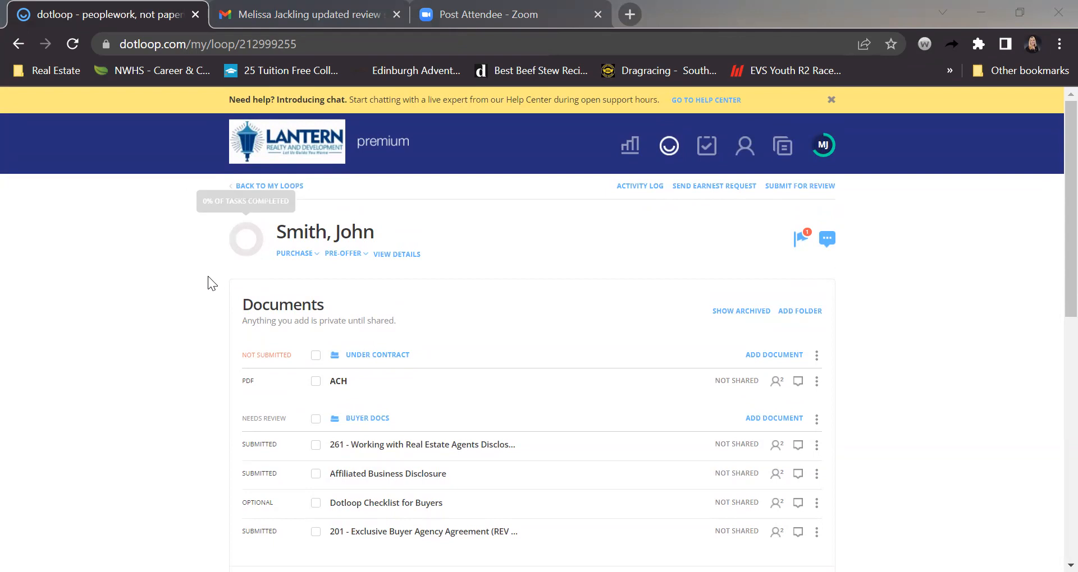
{"action": "scroll", "coordinate": [171, 435], "scroll_direction": "down", "scroll_amount": 5}
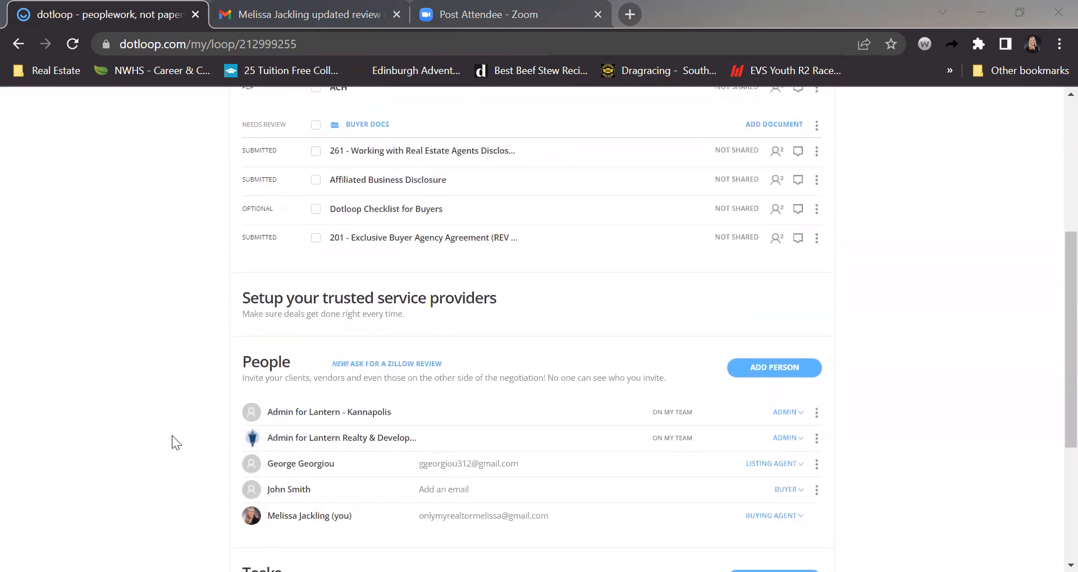
{"action": "scroll", "coordinate": [173, 441], "scroll_direction": "down", "scroll_amount": 2}
{"action": "scroll", "coordinate": [172, 436], "scroll_direction": "down", "scroll_amount": 2}
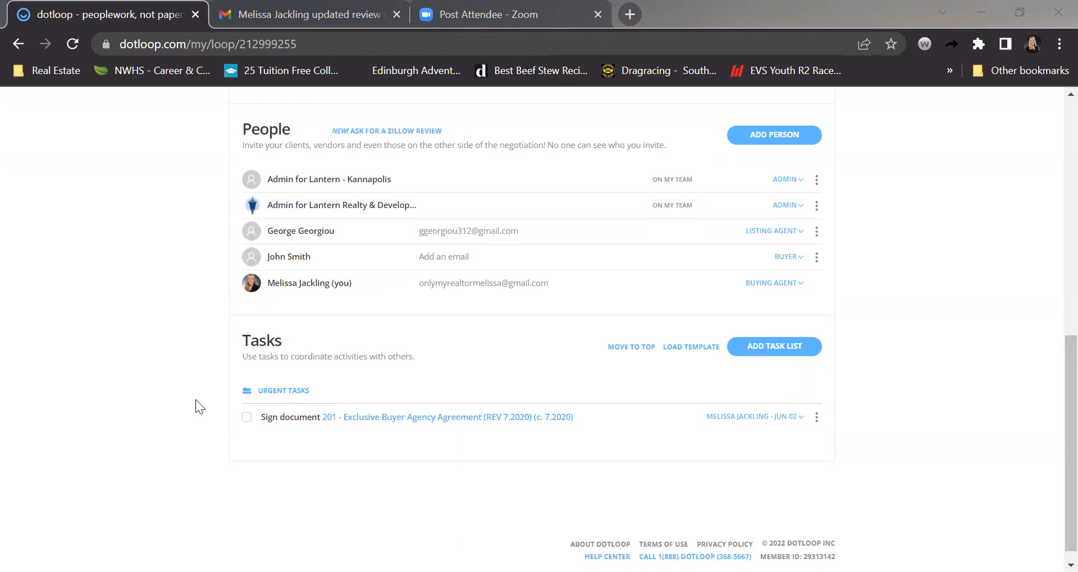
{"action": "scroll", "coordinate": [195, 399], "scroll_direction": "up", "scroll_amount": 15}
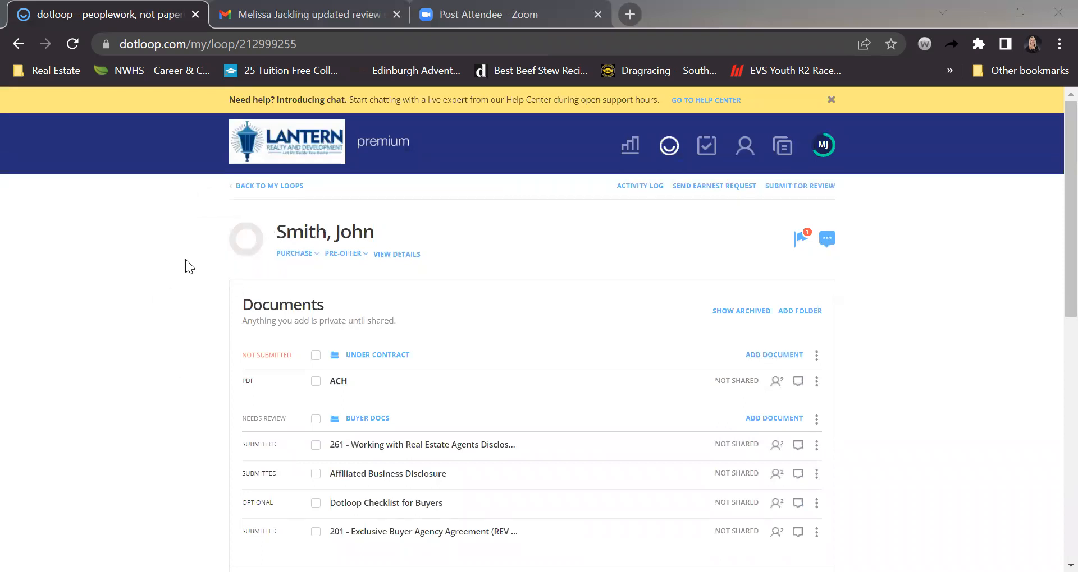
{"action": "scroll", "coordinate": [190, 404], "scroll_direction": "down", "scroll_amount": 3}
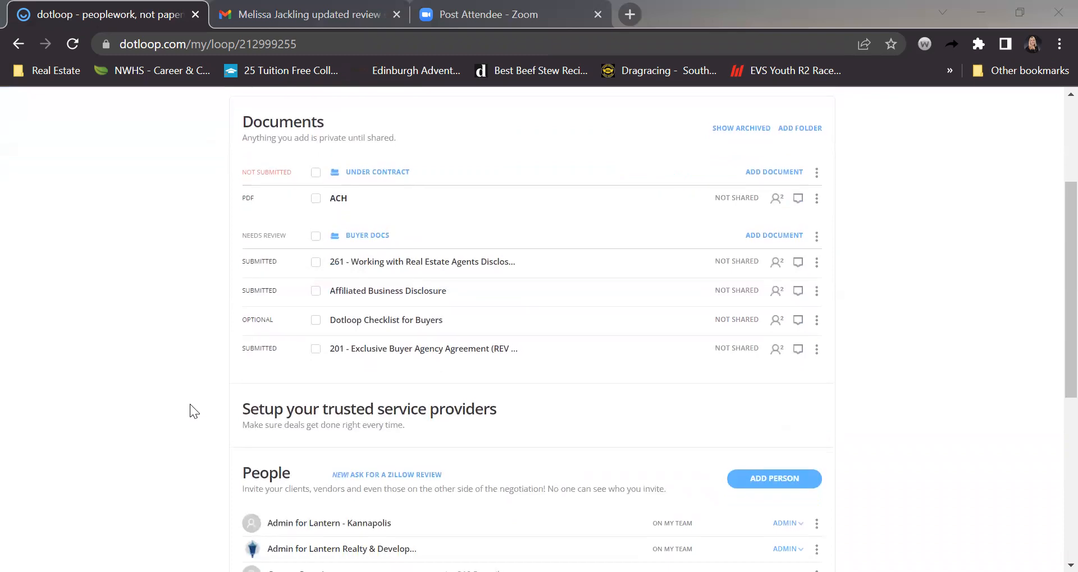
{"action": "scroll", "coordinate": [189, 404], "scroll_direction": "up", "scroll_amount": 4}
{"action": "scroll", "coordinate": [190, 404], "scroll_direction": "down", "scroll_amount": 2}
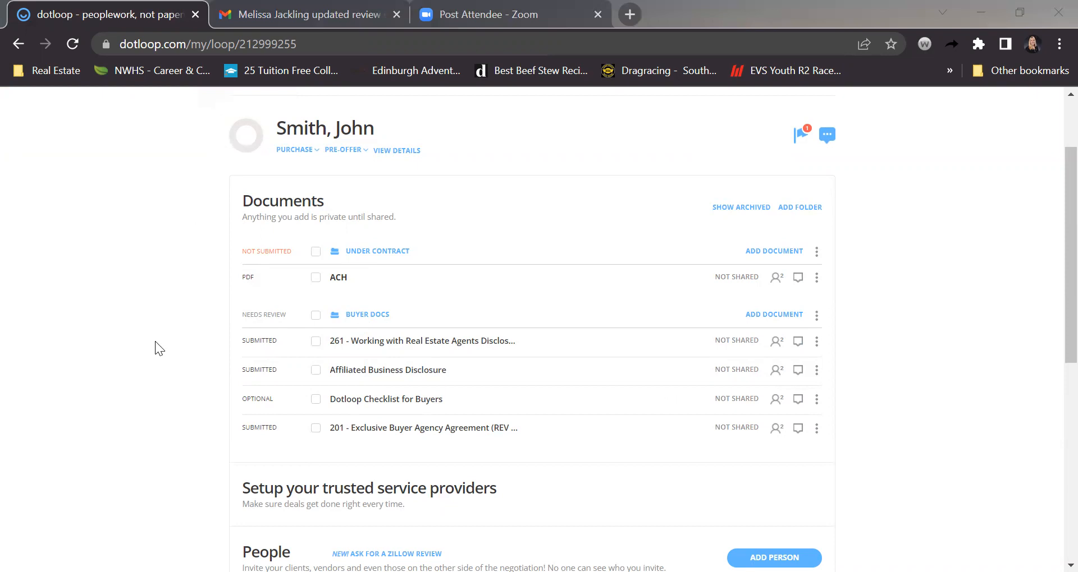
{"action": "scroll", "coordinate": [187, 414], "scroll_direction": "down", "scroll_amount": 4}
{"action": "scroll", "coordinate": [187, 415], "scroll_direction": "up", "scroll_amount": 5}
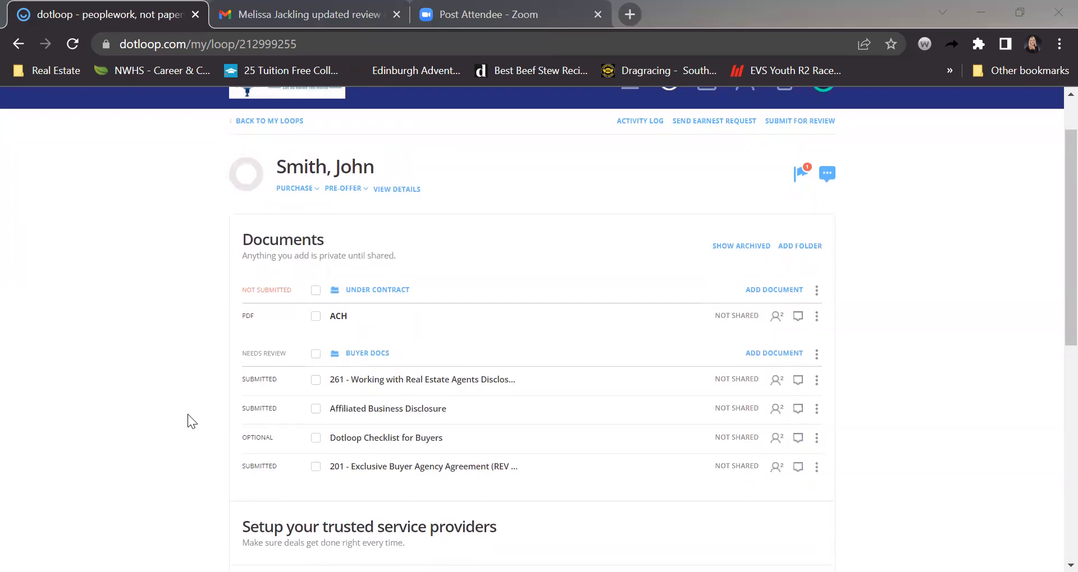
{"action": "scroll", "coordinate": [189, 415], "scroll_direction": "down", "scroll_amount": 2}
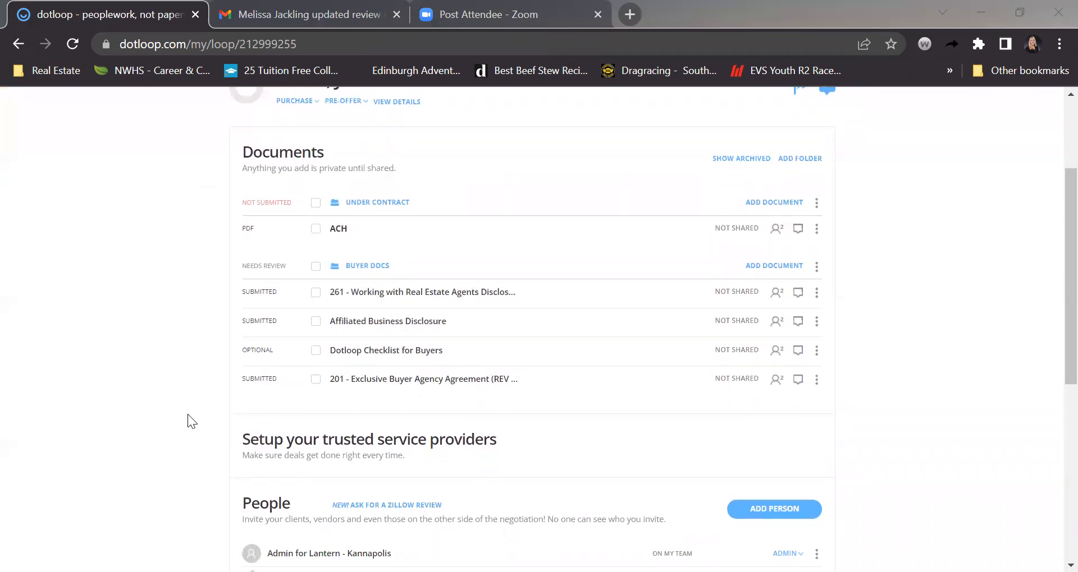
{"action": "scroll", "coordinate": [187, 415], "scroll_direction": "down", "scroll_amount": 7}
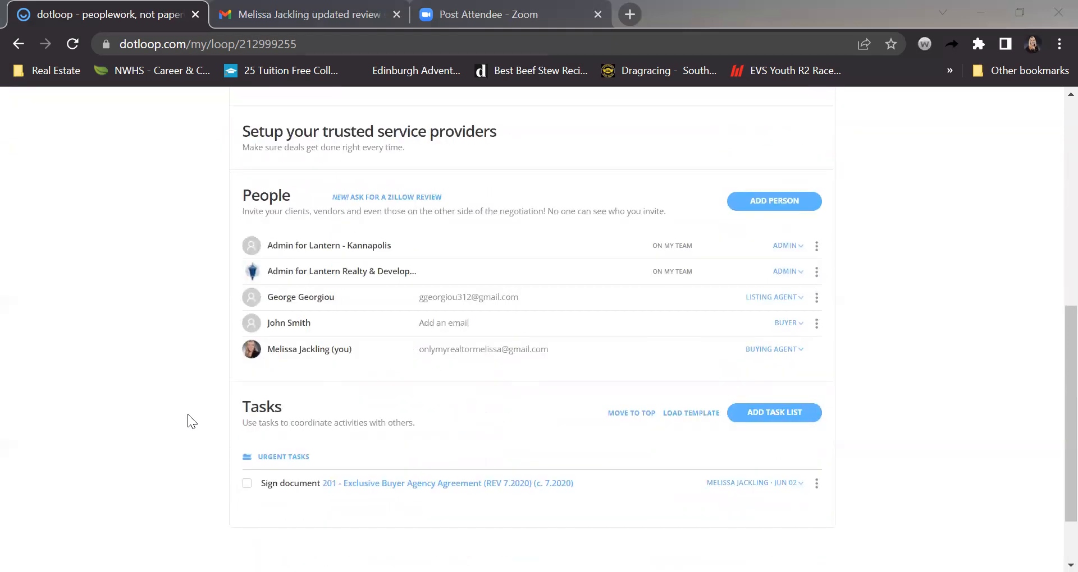
{"action": "scroll", "coordinate": [187, 416], "scroll_direction": "up", "scroll_amount": 7}
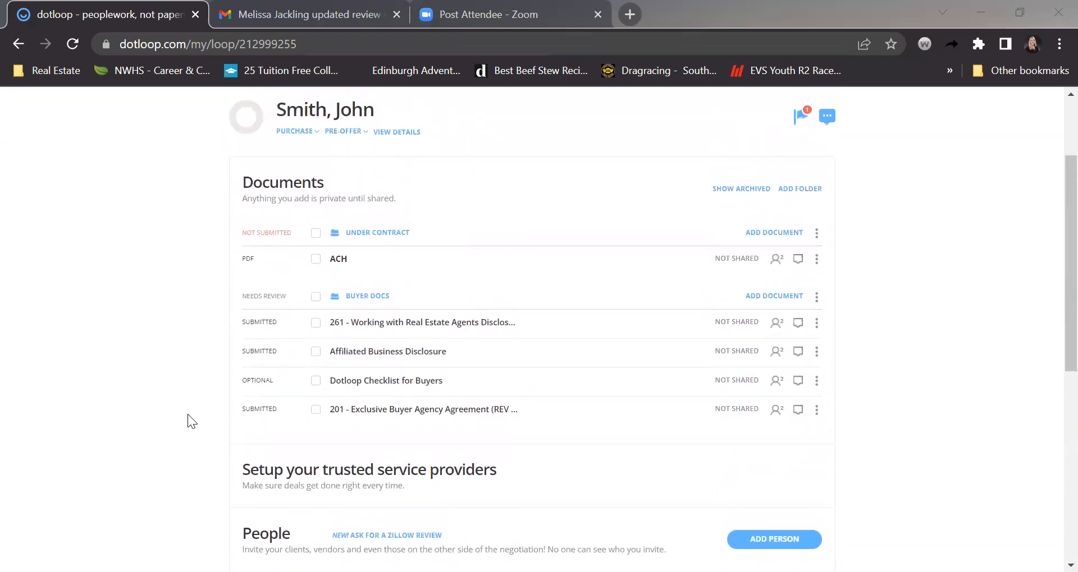
{"action": "scroll", "coordinate": [189, 415], "scroll_direction": "up", "scroll_amount": 1}
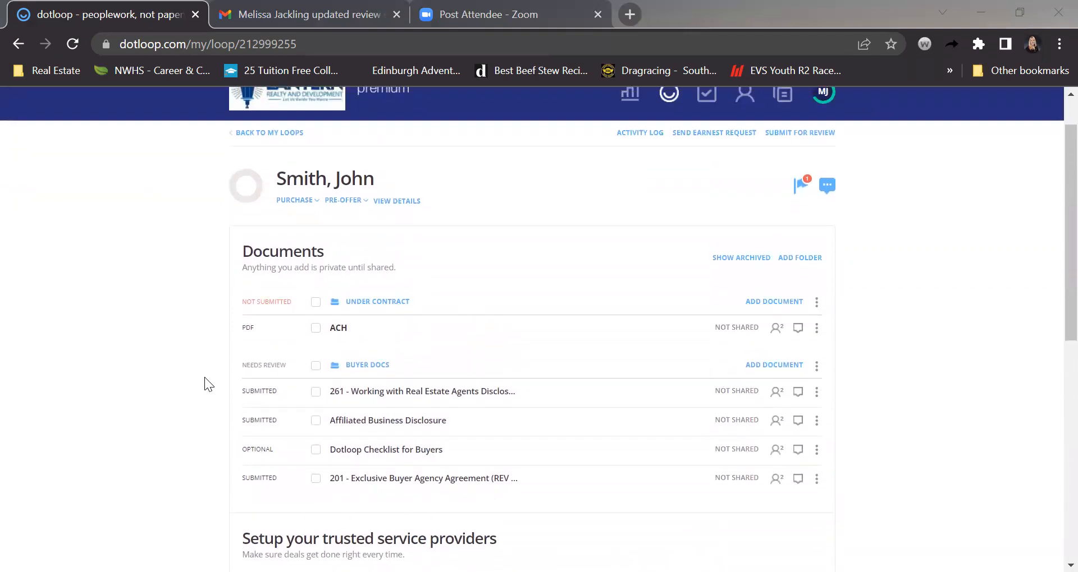
{"action": "scroll", "coordinate": [204, 377], "scroll_direction": "up", "scroll_amount": 1}
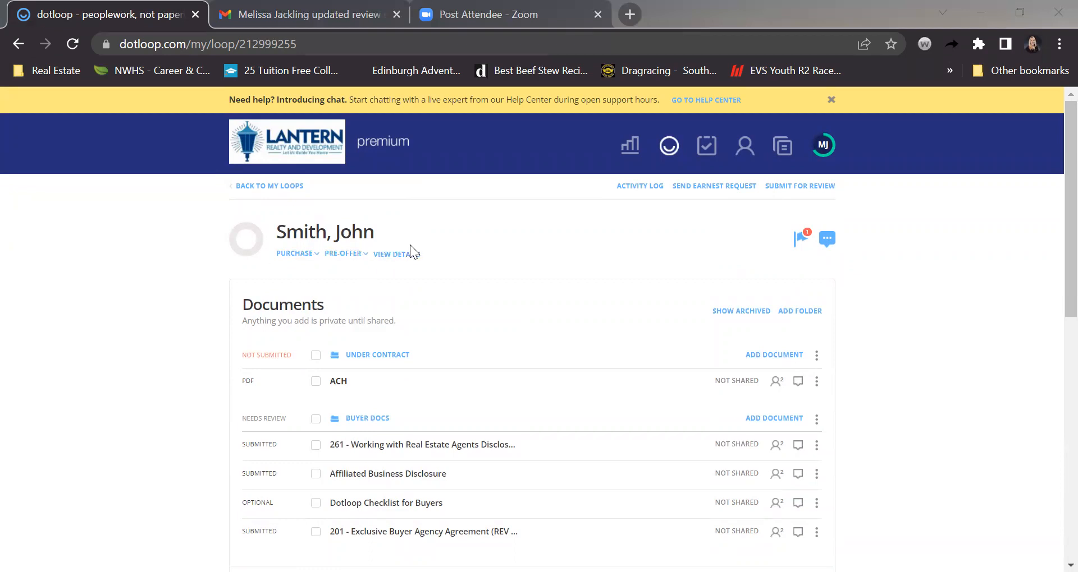
Open Reporting and review the year-to-date charts for total sales, loops, loops without prices and Easy Offer loop joins
{"action": "left_click", "coordinate": [632, 150]}
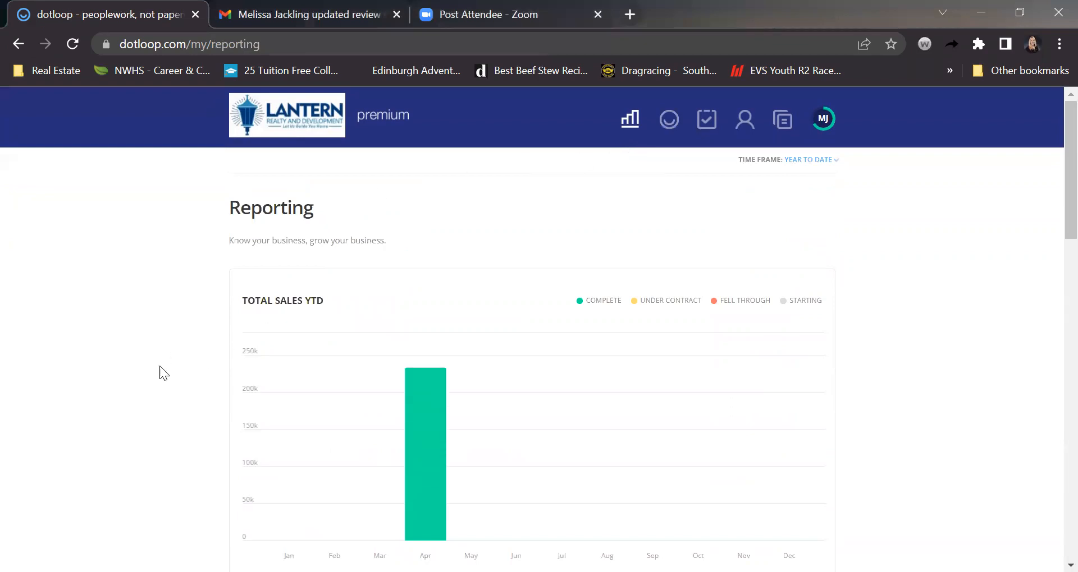
{"action": "scroll", "coordinate": [160, 367], "scroll_direction": "down", "scroll_amount": 2}
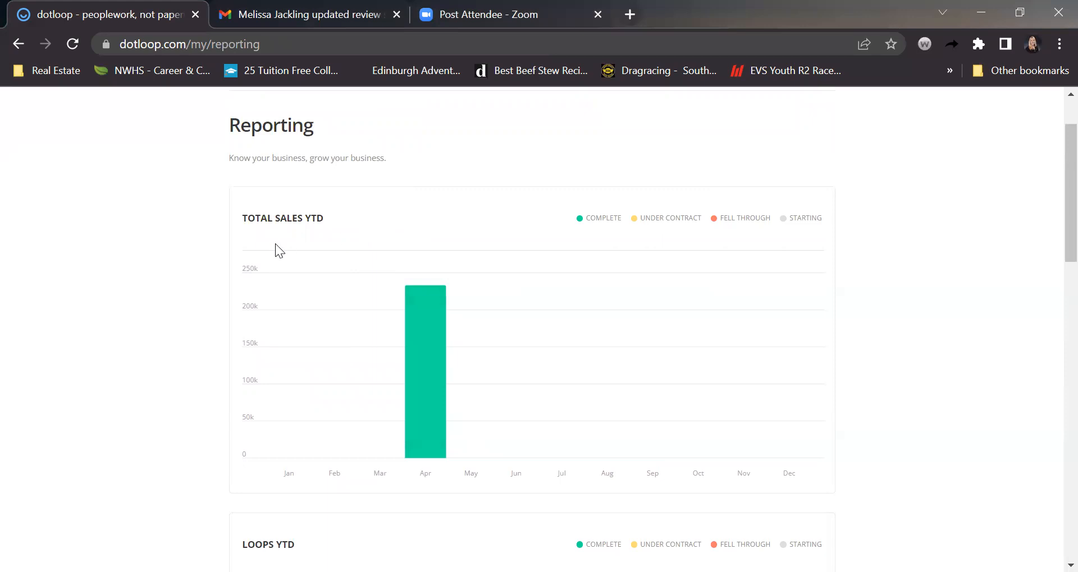
{"action": "scroll", "coordinate": [131, 331], "scroll_direction": "up", "scroll_amount": 2}
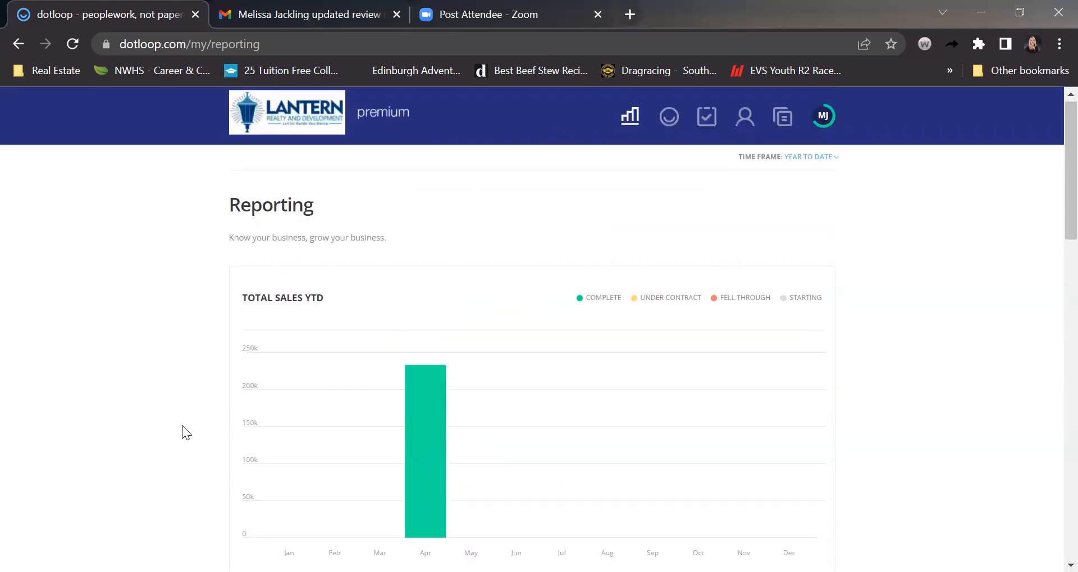
{"action": "scroll", "coordinate": [182, 425], "scroll_direction": "down", "scroll_amount": 2}
{"action": "scroll", "coordinate": [182, 426], "scroll_direction": "down", "scroll_amount": 1}
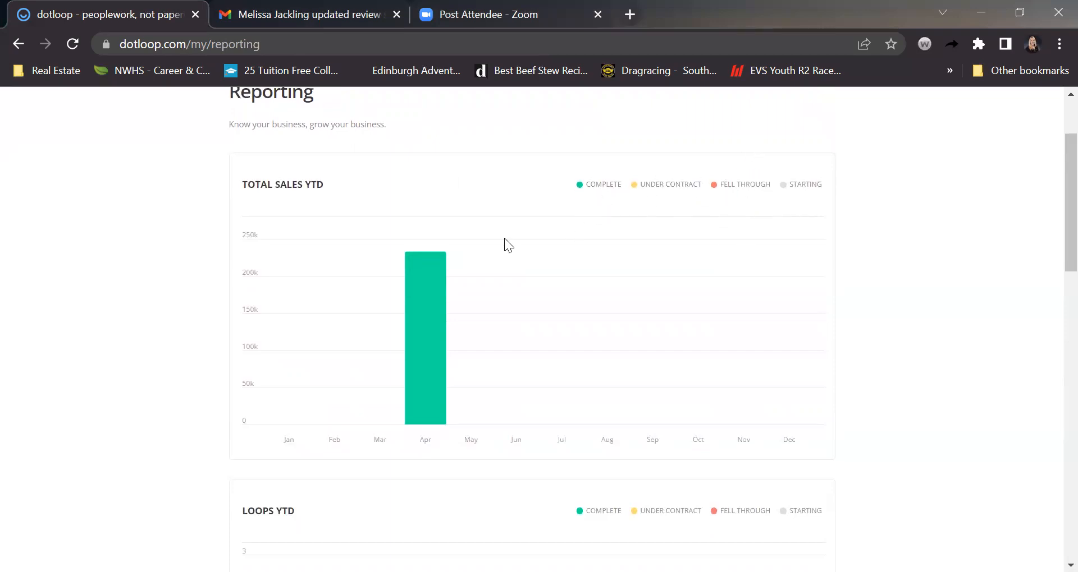
{"action": "scroll", "coordinate": [150, 444], "scroll_direction": "down", "scroll_amount": 5}
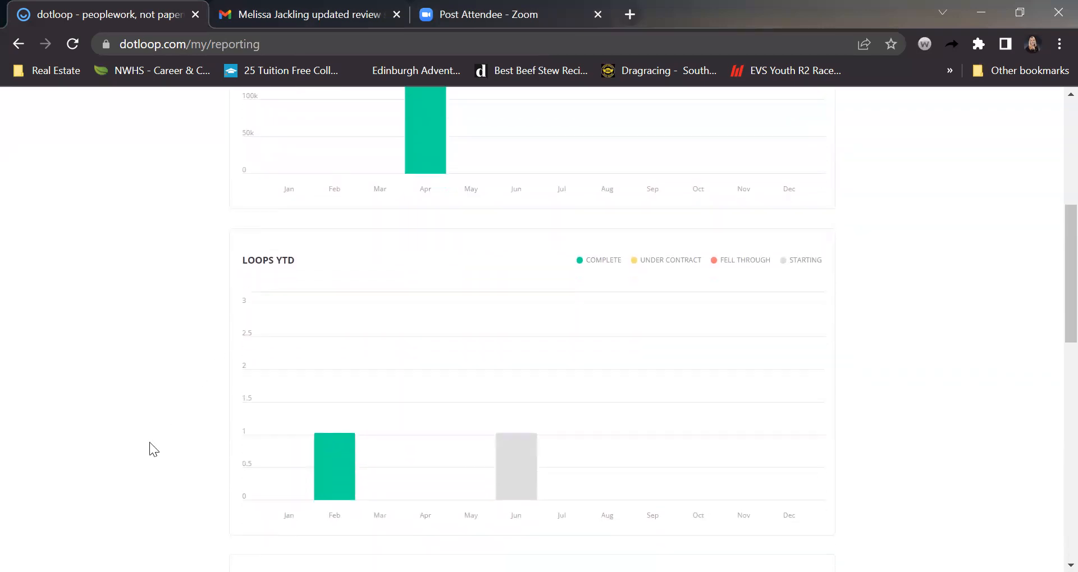
{"action": "scroll", "coordinate": [150, 449], "scroll_direction": "down", "scroll_amount": 6}
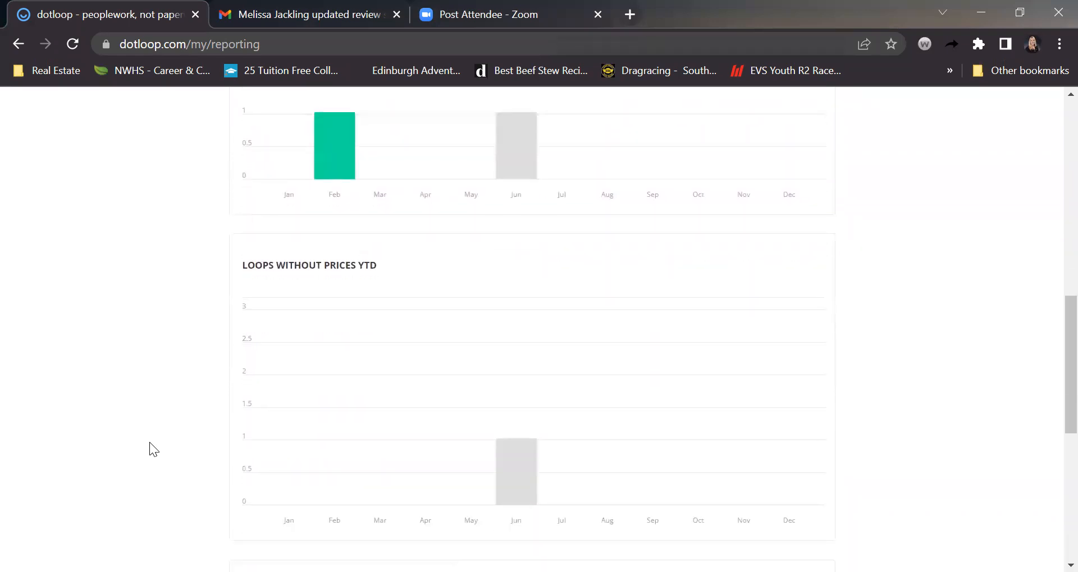
{"action": "scroll", "coordinate": [150, 443], "scroll_direction": "down", "scroll_amount": 6}
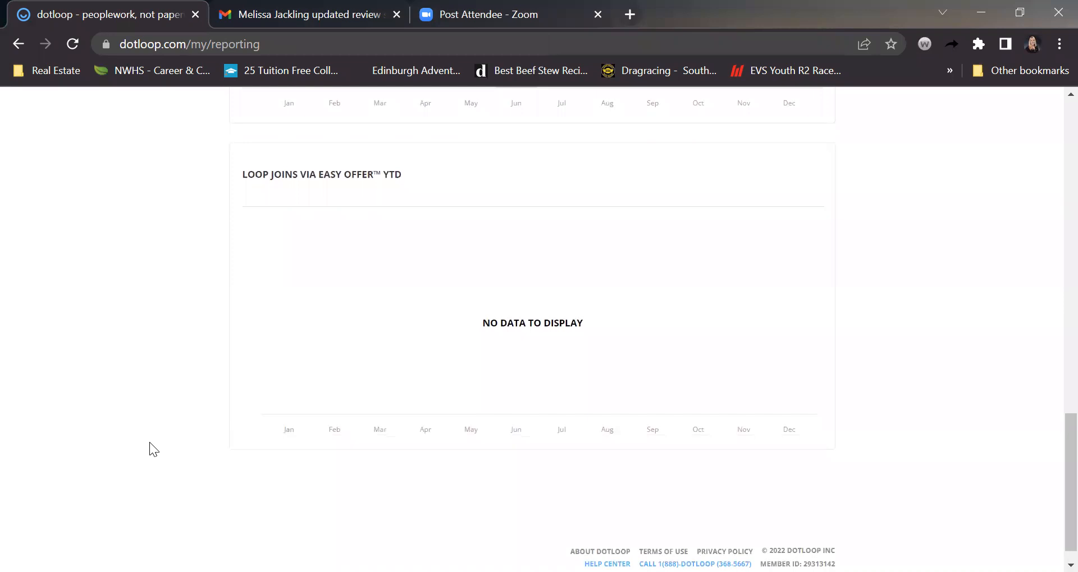
{"action": "scroll", "coordinate": [150, 442], "scroll_direction": "up", "scroll_amount": 10}
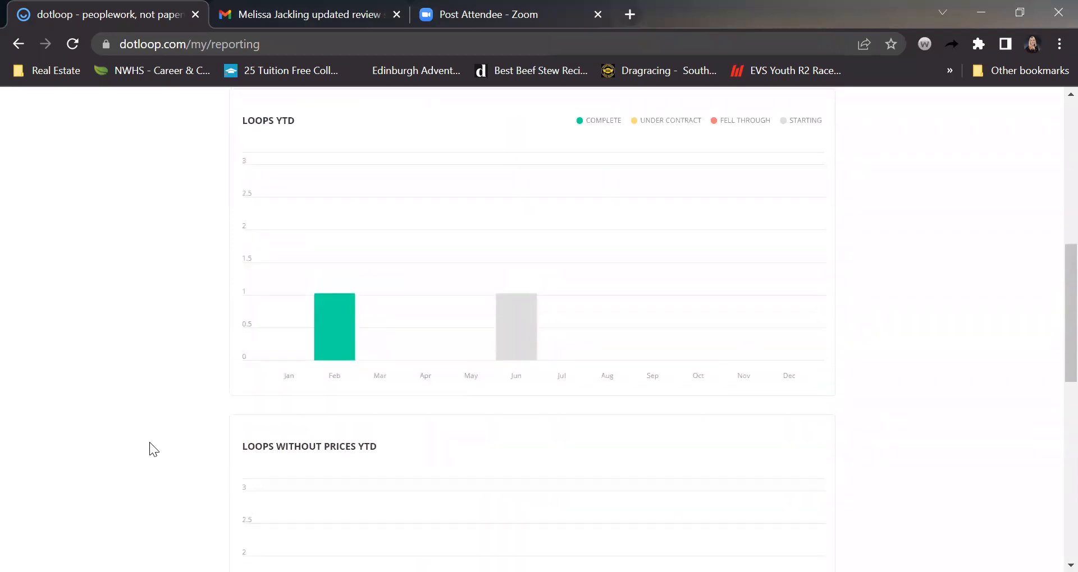
{"action": "scroll", "coordinate": [149, 443], "scroll_direction": "up", "scroll_amount": 6}
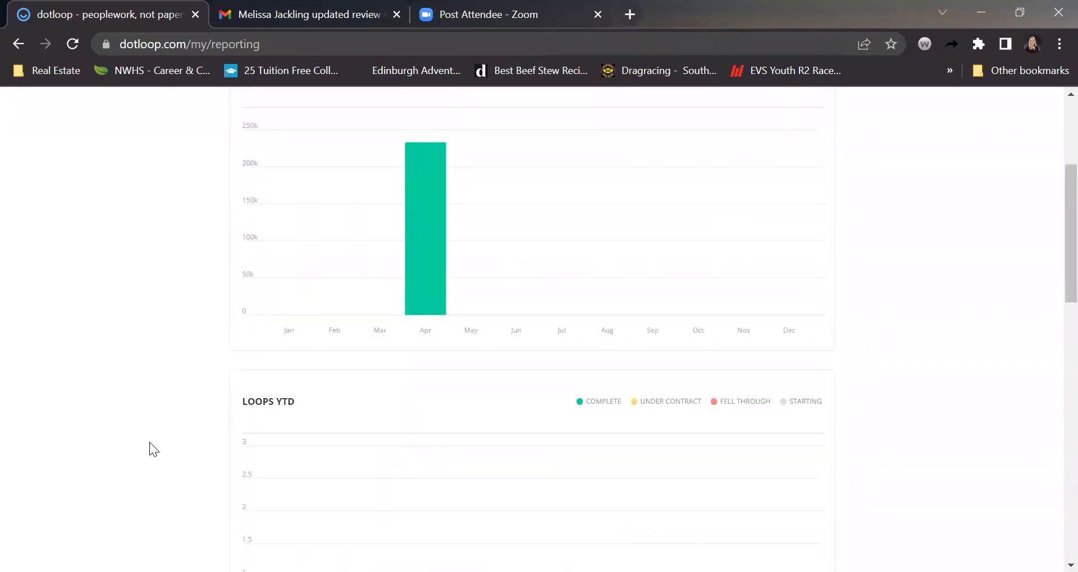
{"action": "scroll", "coordinate": [149, 449], "scroll_direction": "up", "scroll_amount": 2}
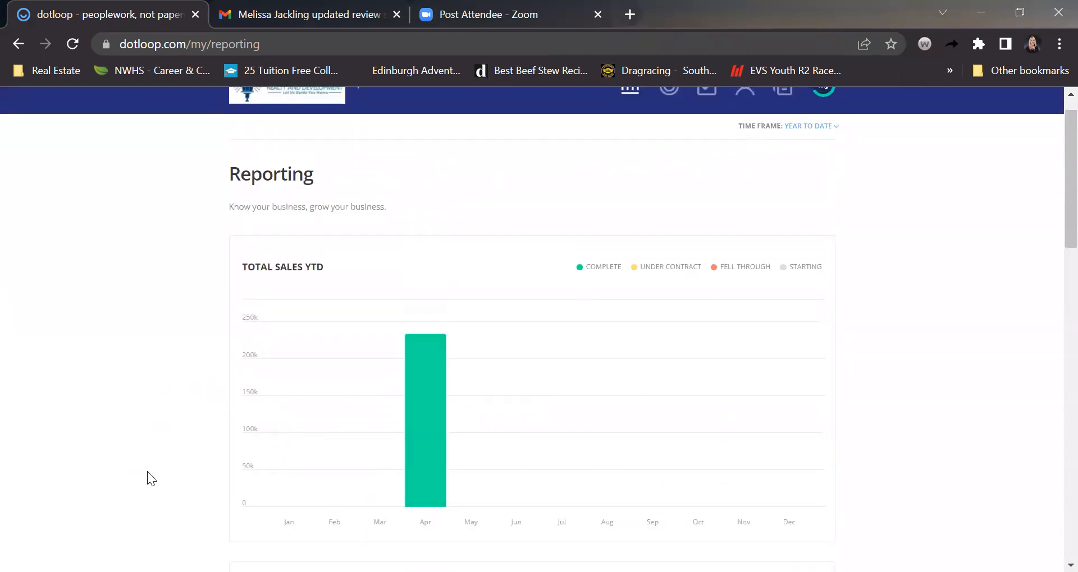
{"action": "scroll", "coordinate": [147, 473], "scroll_direction": "up", "scroll_amount": 1}
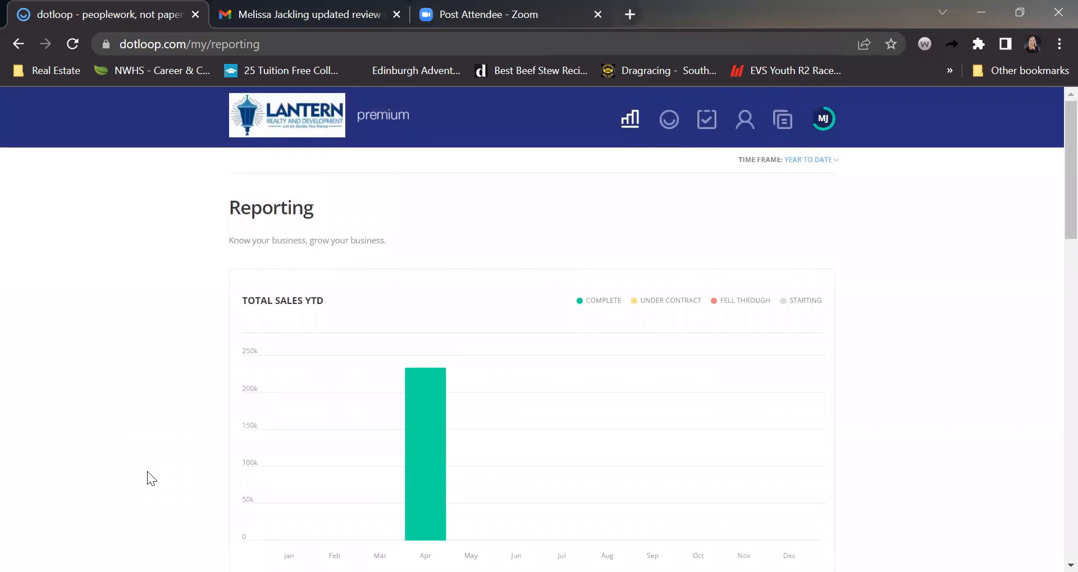
{"action": "scroll", "coordinate": [227, 520], "scroll_direction": "down", "scroll_amount": 3}
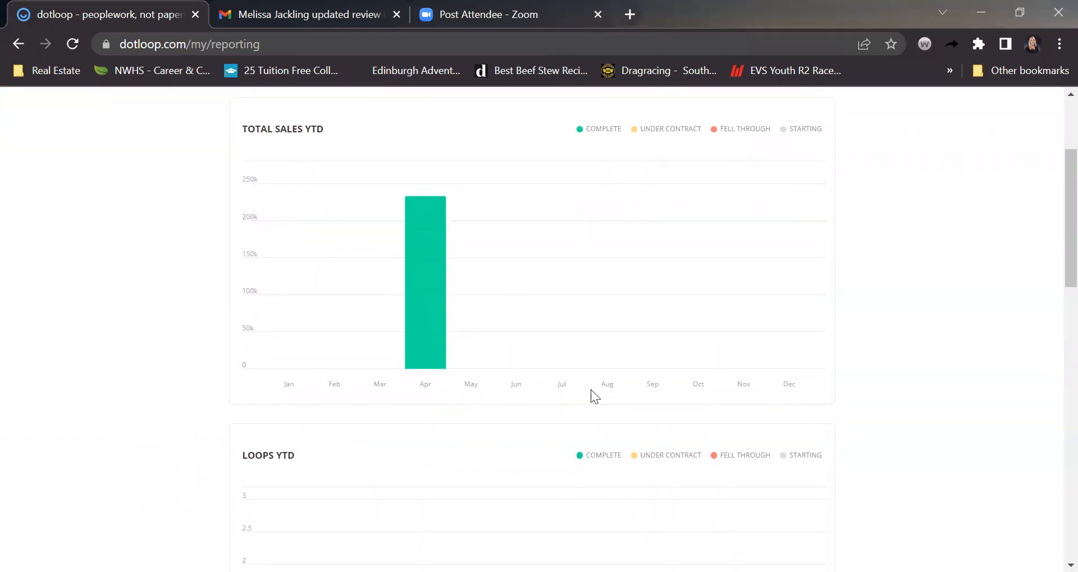
{"action": "scroll", "coordinate": [205, 457], "scroll_direction": "down", "scroll_amount": 4}
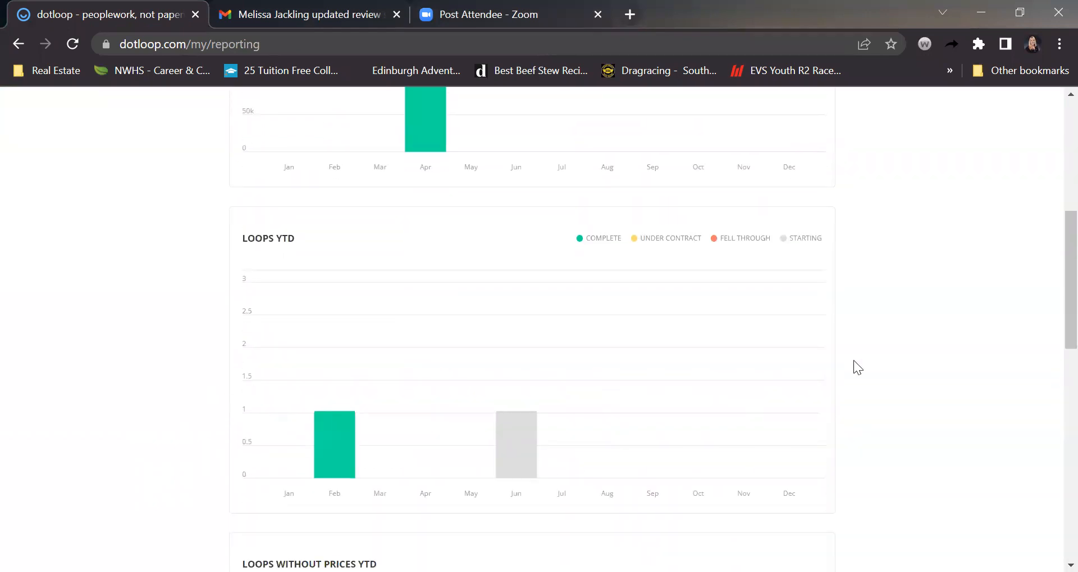
{"action": "scroll", "coordinate": [853, 360], "scroll_direction": "up", "scroll_amount": 7}
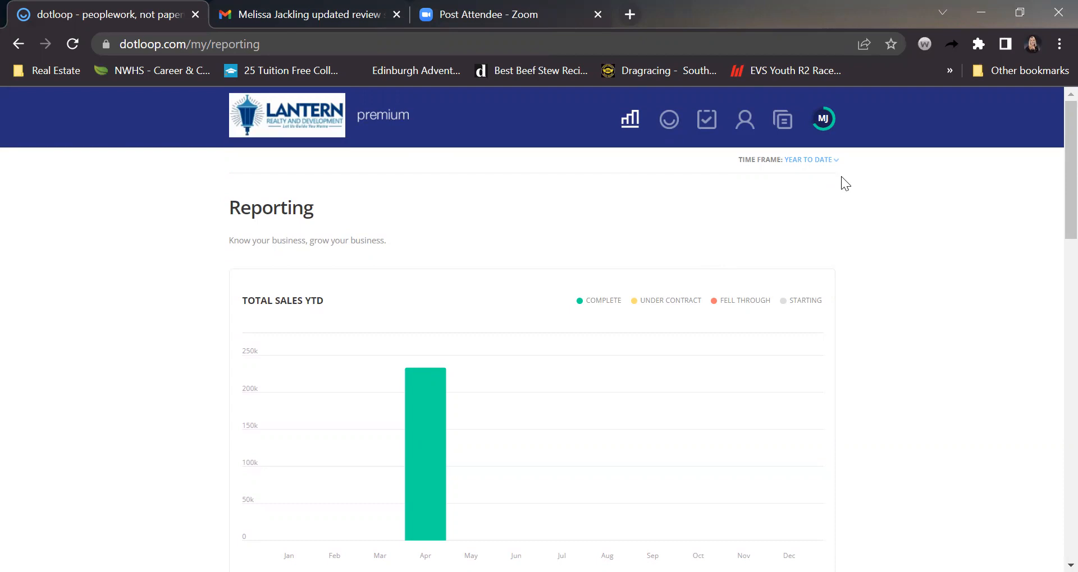
{"action": "scroll", "coordinate": [891, 382], "scroll_direction": "down", "scroll_amount": 3}
{"action": "scroll", "coordinate": [891, 382], "scroll_direction": "up", "scroll_amount": 3}
Try the Last 30 Days time frame on the reports and restore Year to Date
{"action": "left_click", "coordinate": [832, 159]}
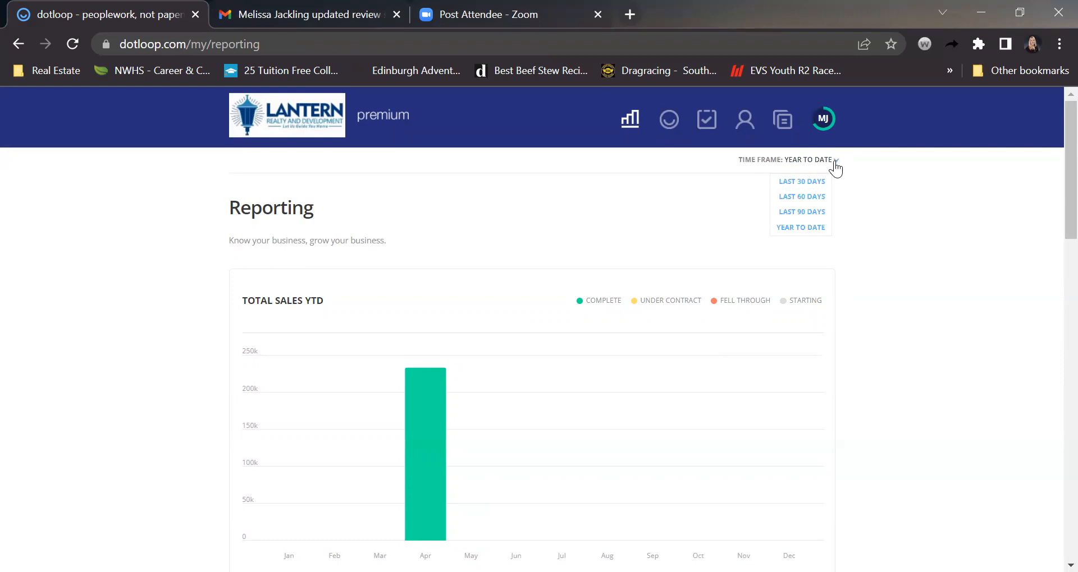
{"action": "left_click", "coordinate": [814, 181]}
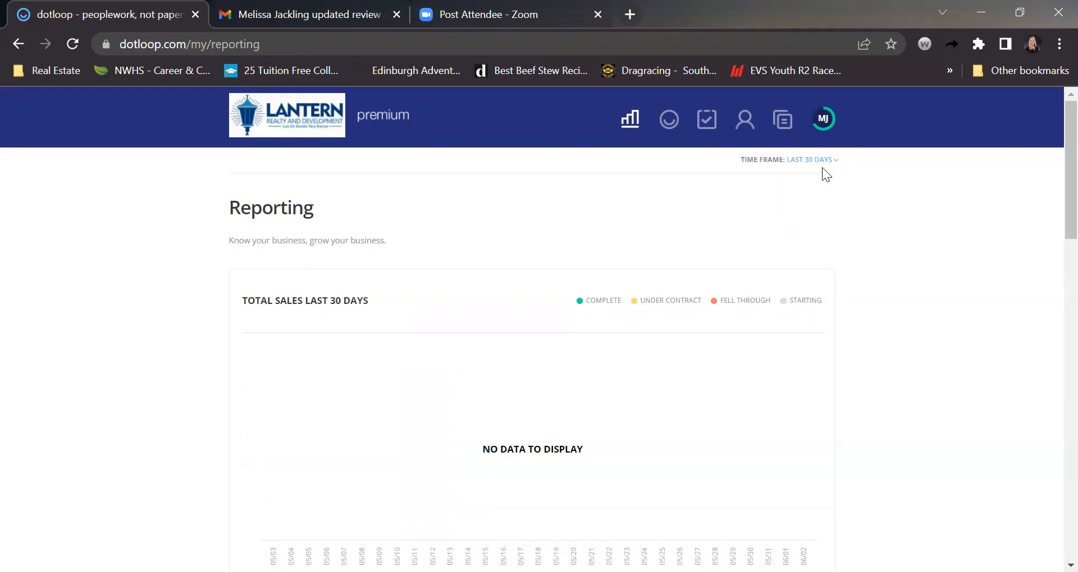
{"action": "left_click", "coordinate": [835, 161]}
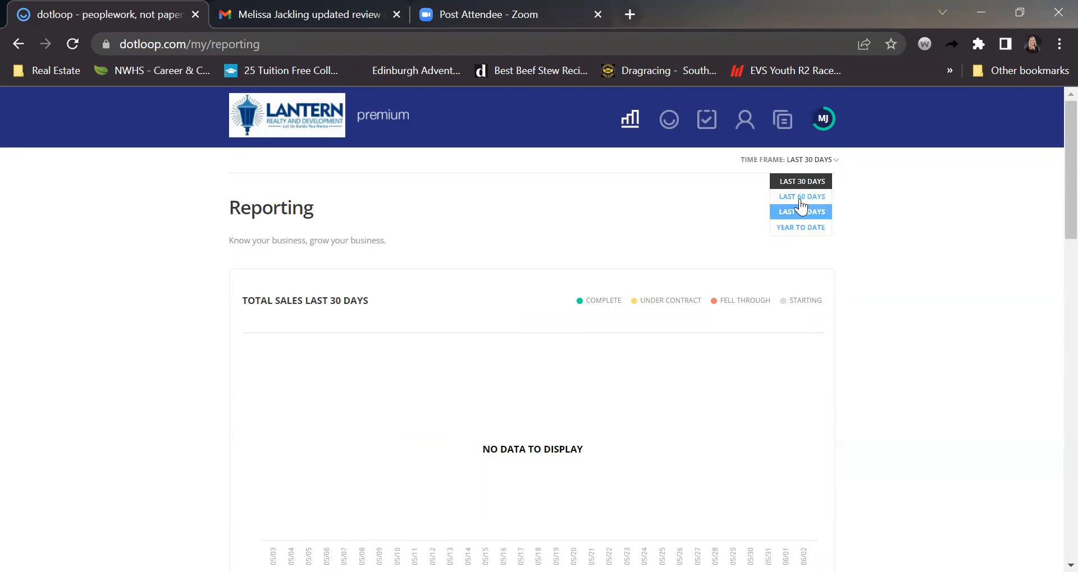
{"action": "left_click", "coordinate": [785, 229]}
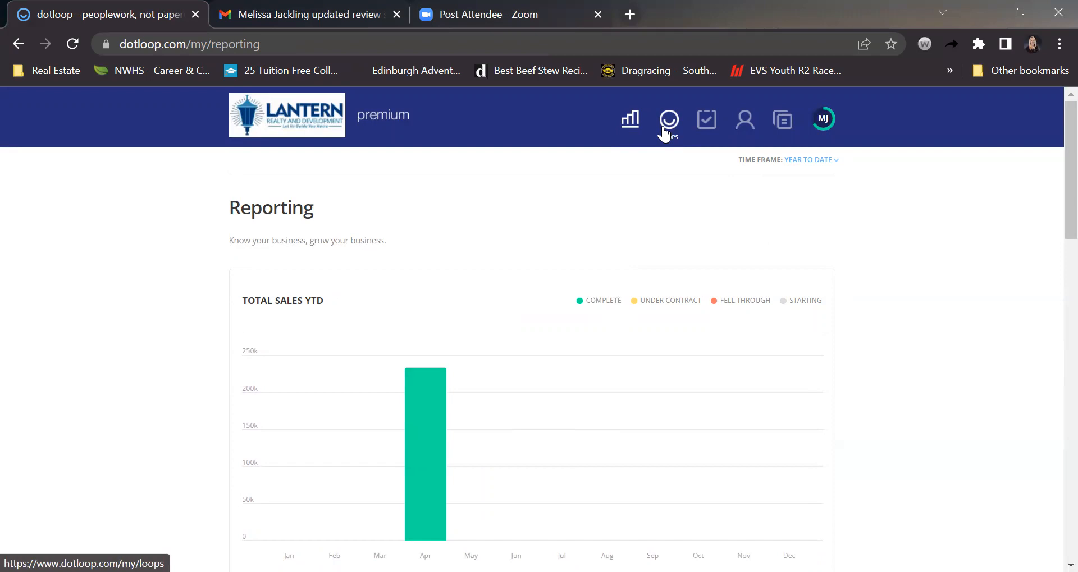
Reopen the buyer's Purchase loop from the loops list and review its document folders and people
{"action": "left_click", "coordinate": [668, 123]}
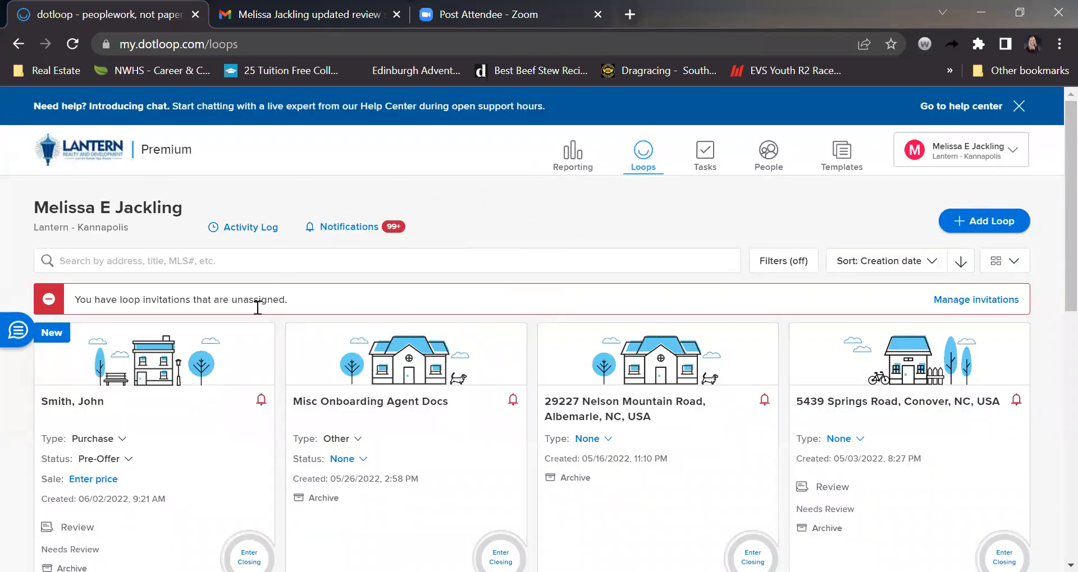
{"action": "left_click", "coordinate": [81, 408]}
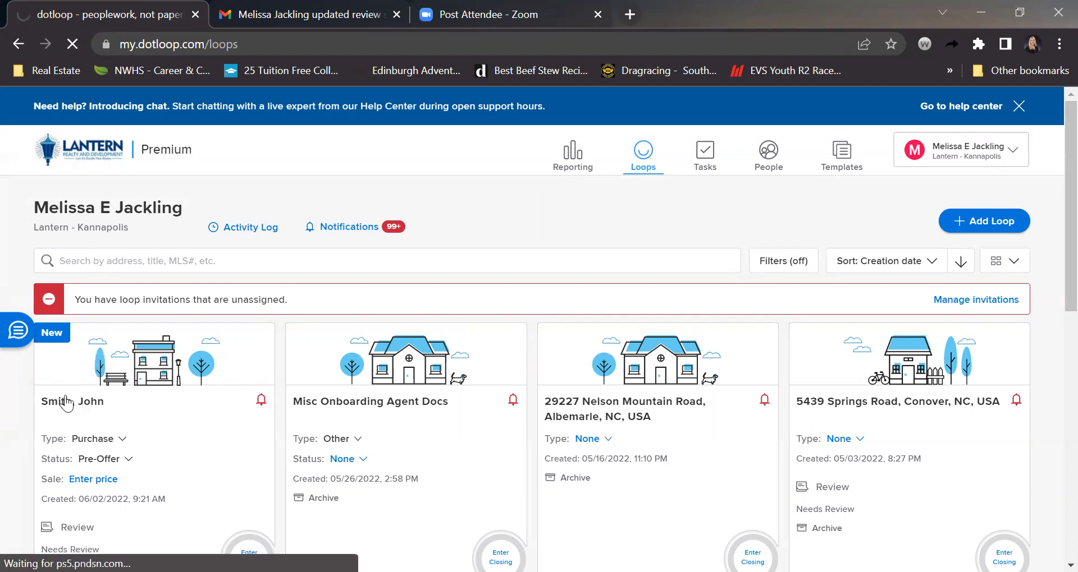
{"action": "scroll", "coordinate": [145, 398], "scroll_direction": "down", "scroll_amount": 5}
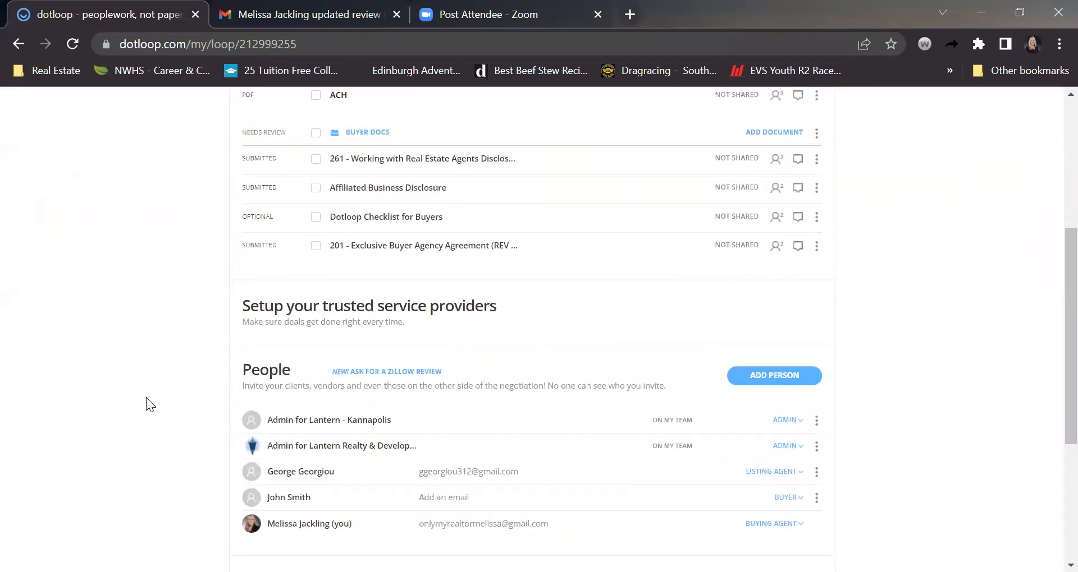
{"action": "scroll", "coordinate": [145, 398], "scroll_direction": "down", "scroll_amount": 1}
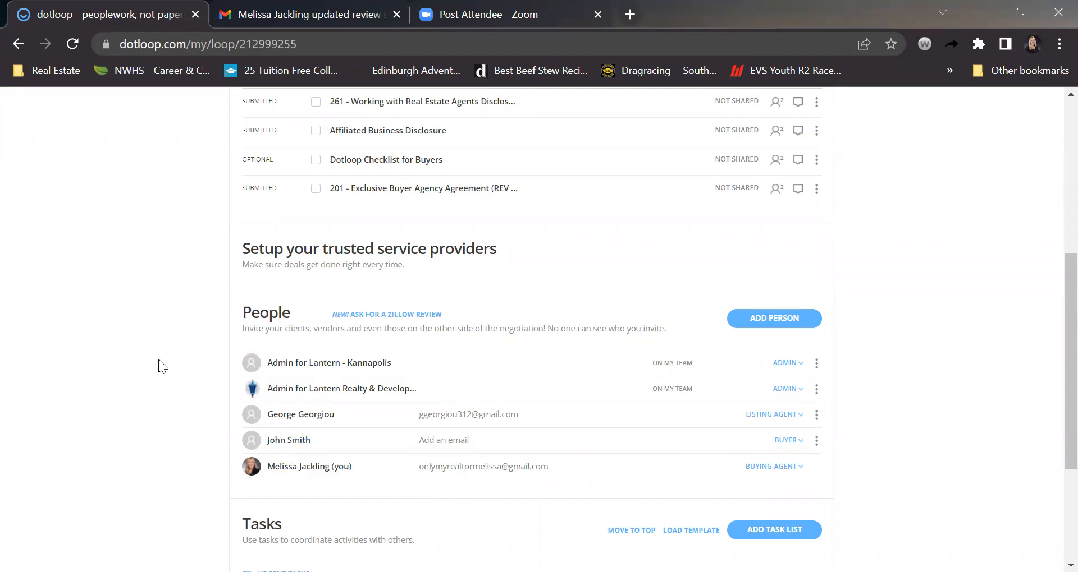
{"action": "scroll", "coordinate": [175, 359], "scroll_direction": "up", "scroll_amount": 3}
{"action": "scroll", "coordinate": [175, 356], "scroll_direction": "up", "scroll_amount": 1}
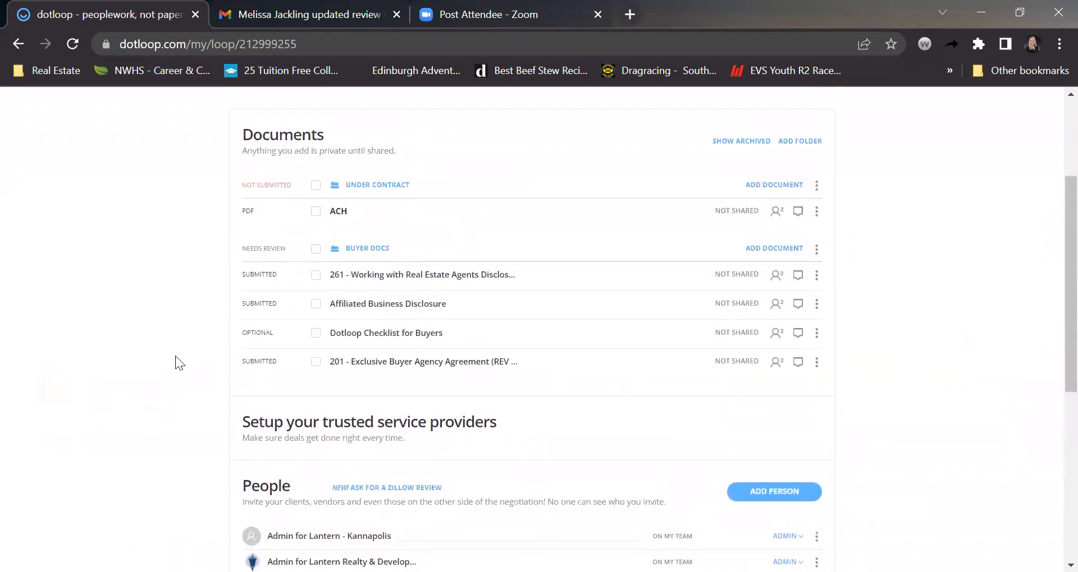
{"action": "scroll", "coordinate": [175, 356], "scroll_direction": "down", "scroll_amount": 2}
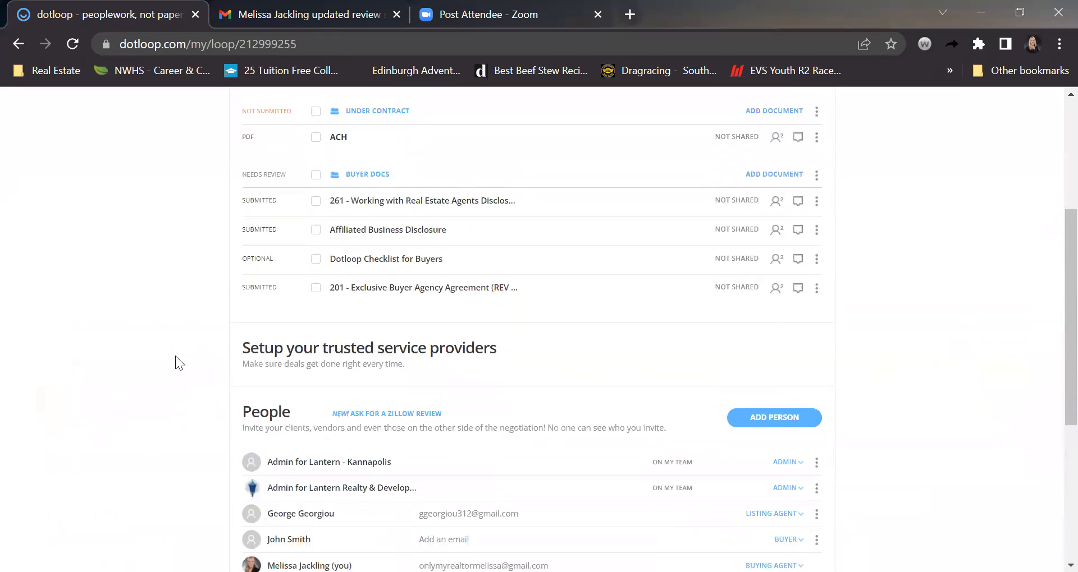
{"action": "scroll", "coordinate": [175, 356], "scroll_direction": "up", "scroll_amount": 1}
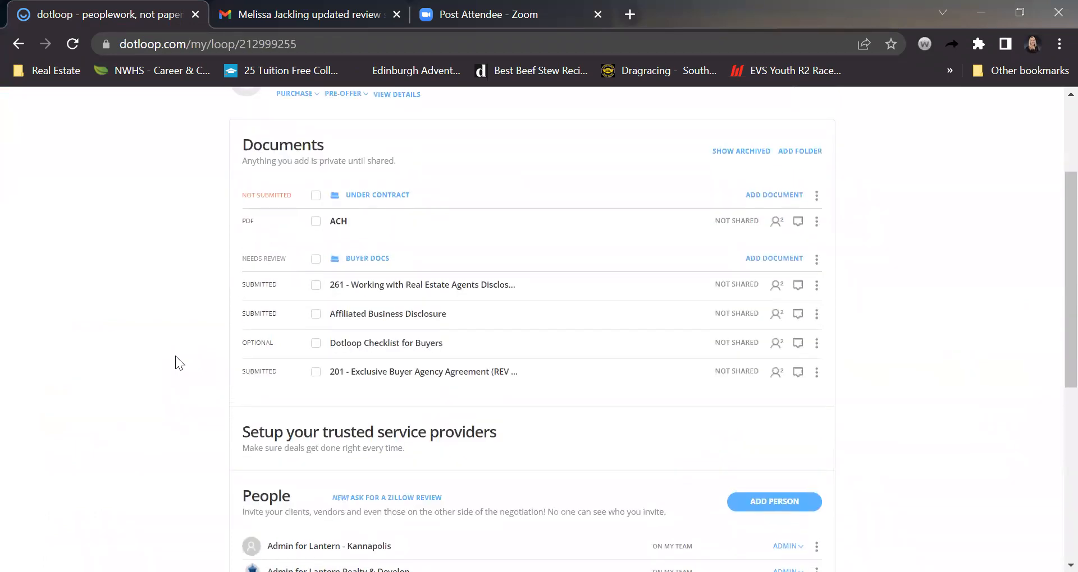
{"action": "scroll", "coordinate": [175, 356], "scroll_direction": "up", "scroll_amount": 3}
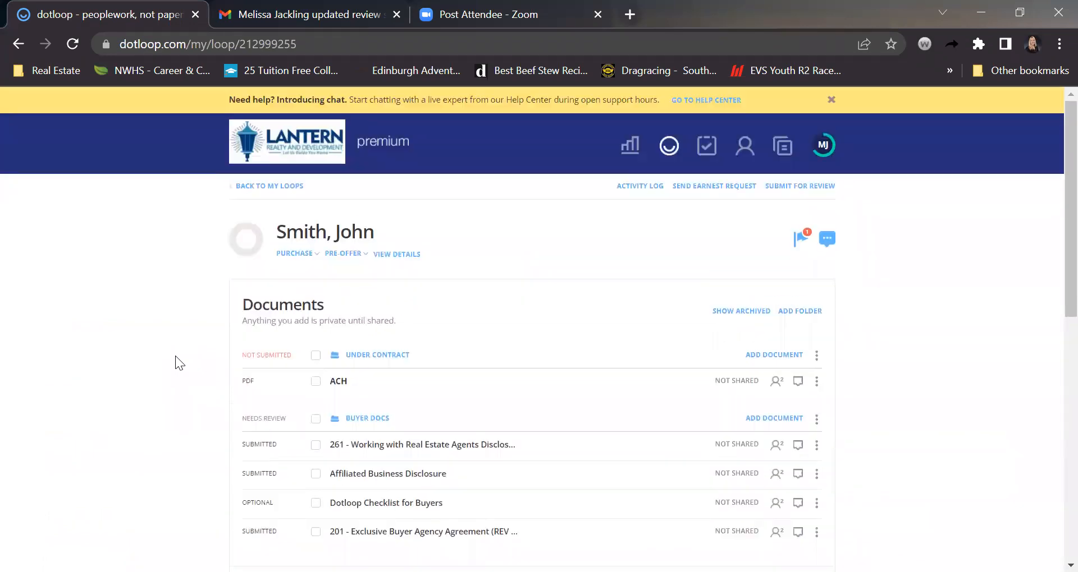
Check the profiles available in the account, close their list and look over the loop's documents and people
{"action": "left_click", "coordinate": [835, 146]}
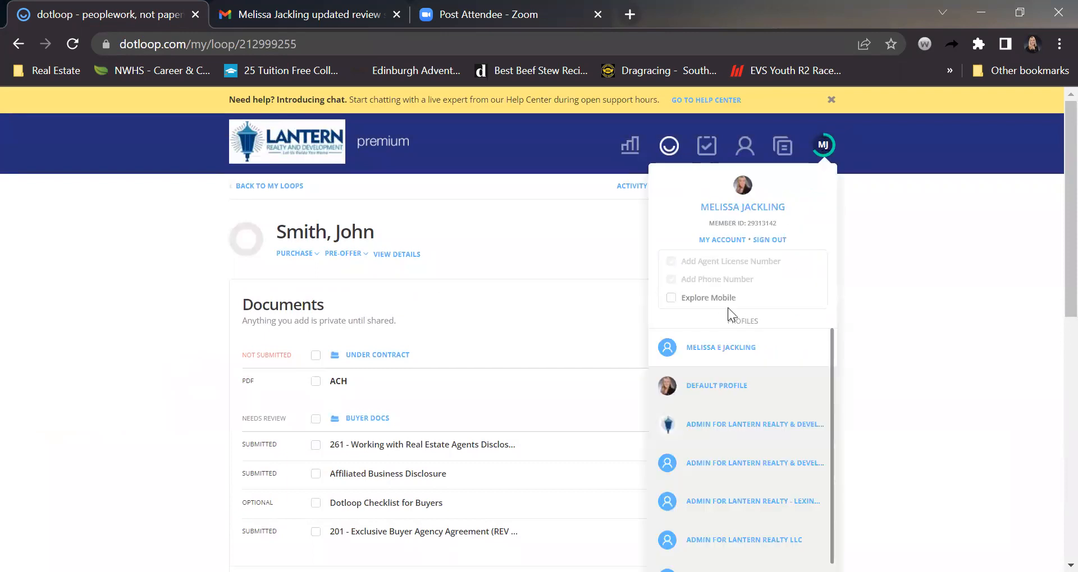
{"action": "left_click", "coordinate": [884, 312]}
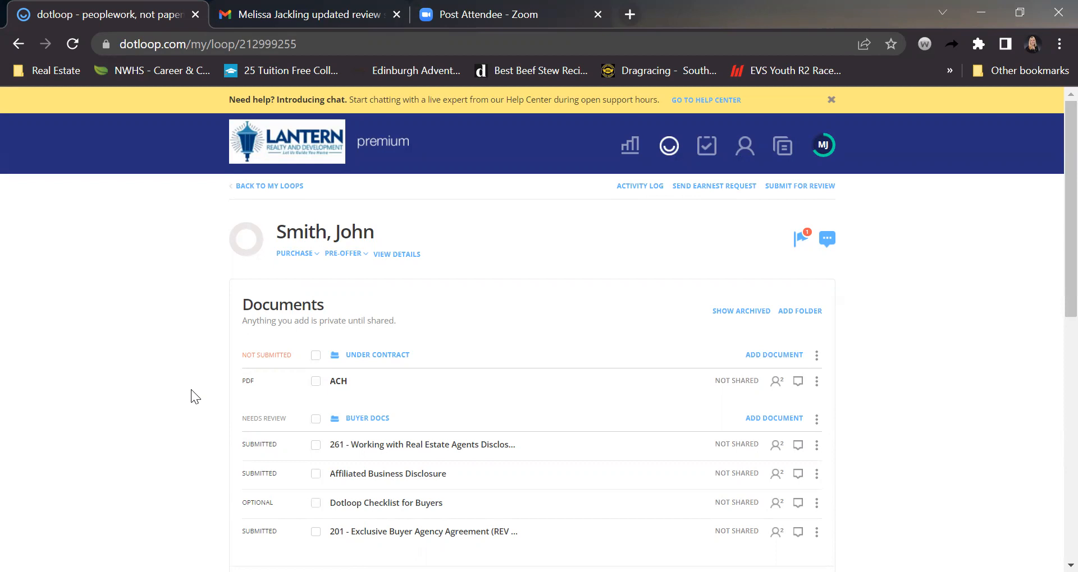
{"action": "scroll", "coordinate": [190, 390], "scroll_direction": "down", "scroll_amount": 5}
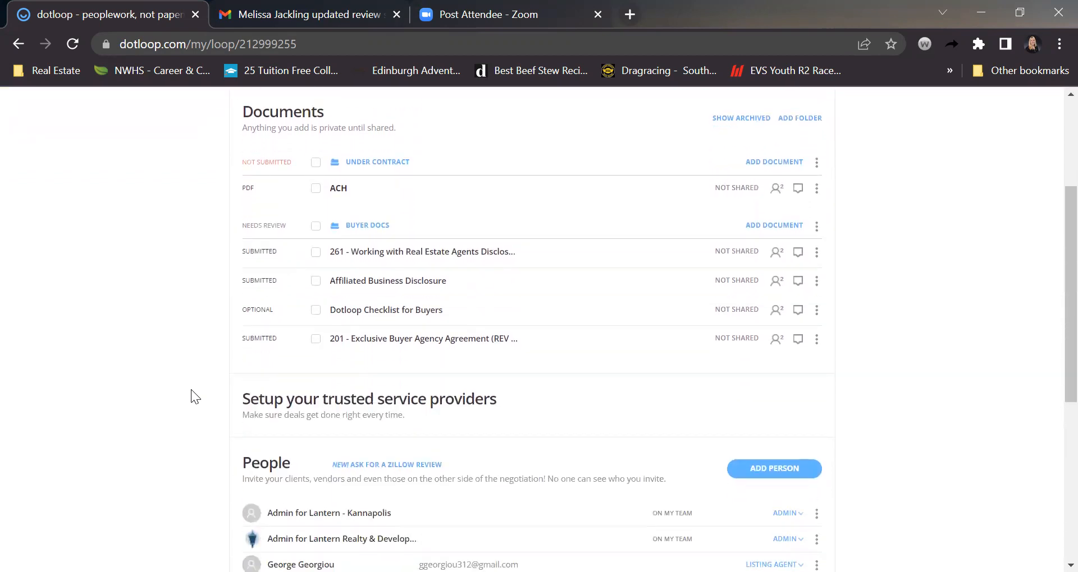
{"action": "scroll", "coordinate": [191, 389], "scroll_direction": "down", "scroll_amount": 1}
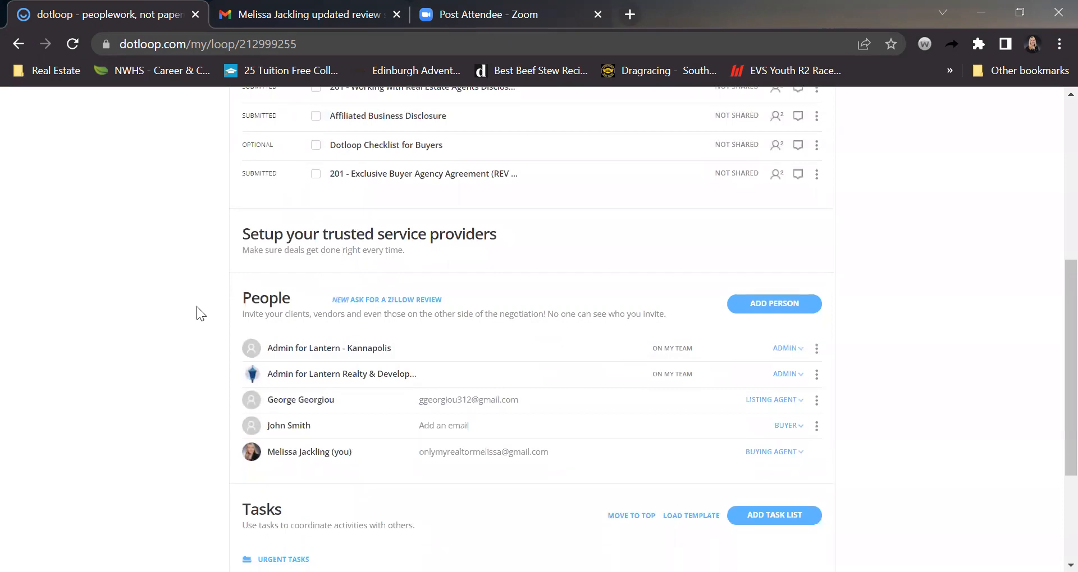
Review the buyer's loop from its header through the Under Contract and Buyer Docs folders to the people list
{"action": "scroll", "coordinate": [196, 307], "scroll_direction": "up", "scroll_amount": 3}
{"action": "scroll", "coordinate": [196, 306], "scroll_direction": "up", "scroll_amount": 3}
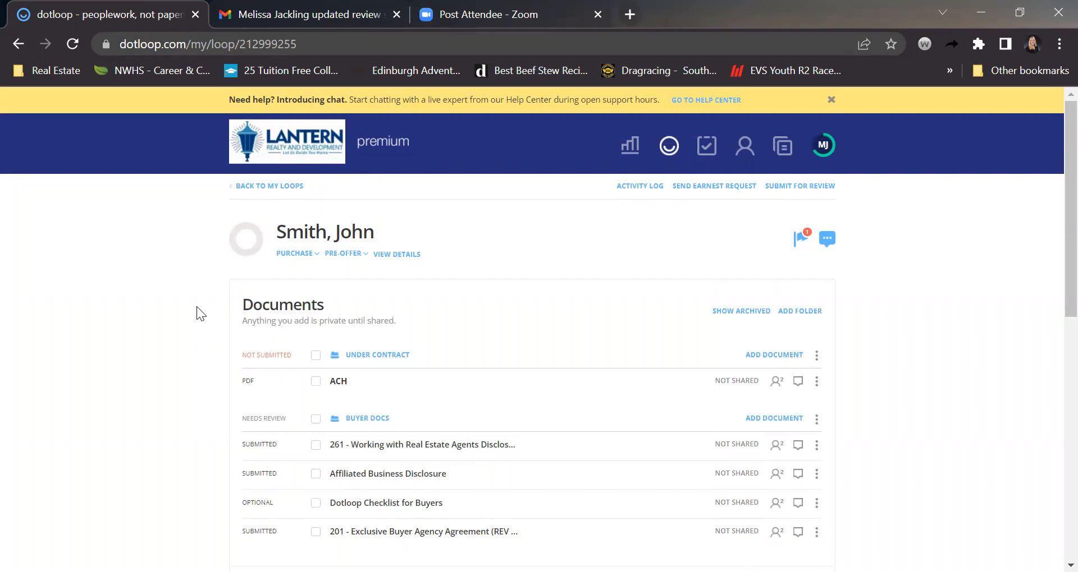
{"action": "scroll", "coordinate": [205, 315], "scroll_direction": "down", "scroll_amount": 1}
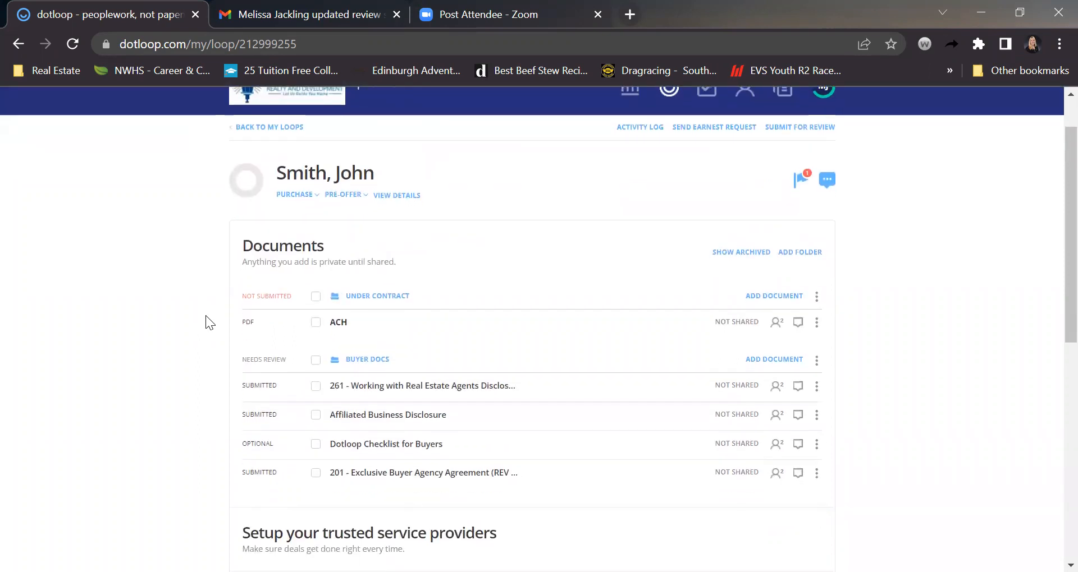
{"action": "scroll", "coordinate": [203, 353], "scroll_direction": "down", "scroll_amount": 1}
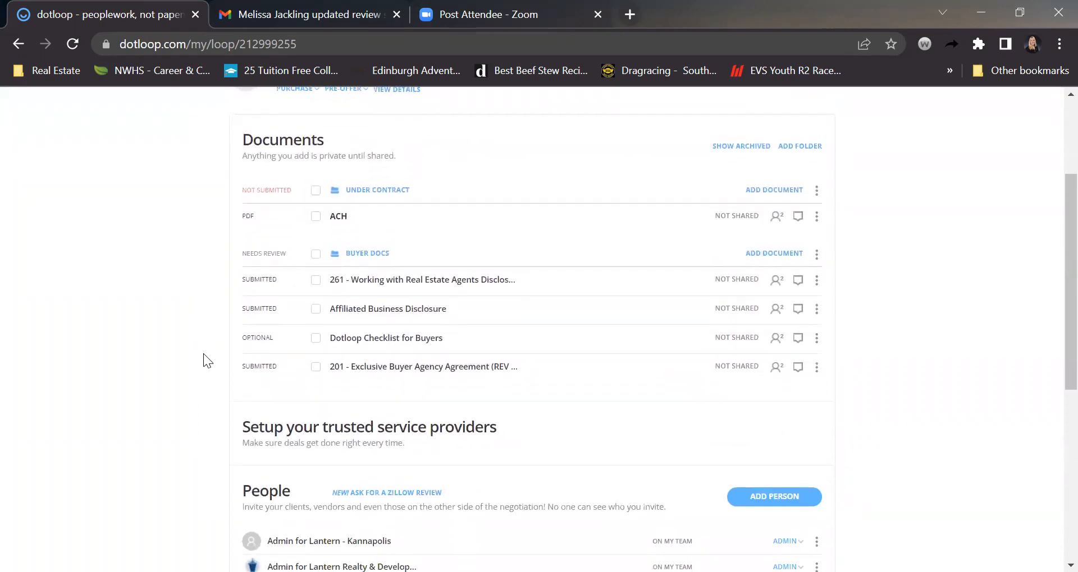
{"action": "scroll", "coordinate": [204, 355], "scroll_direction": "up", "scroll_amount": 2}
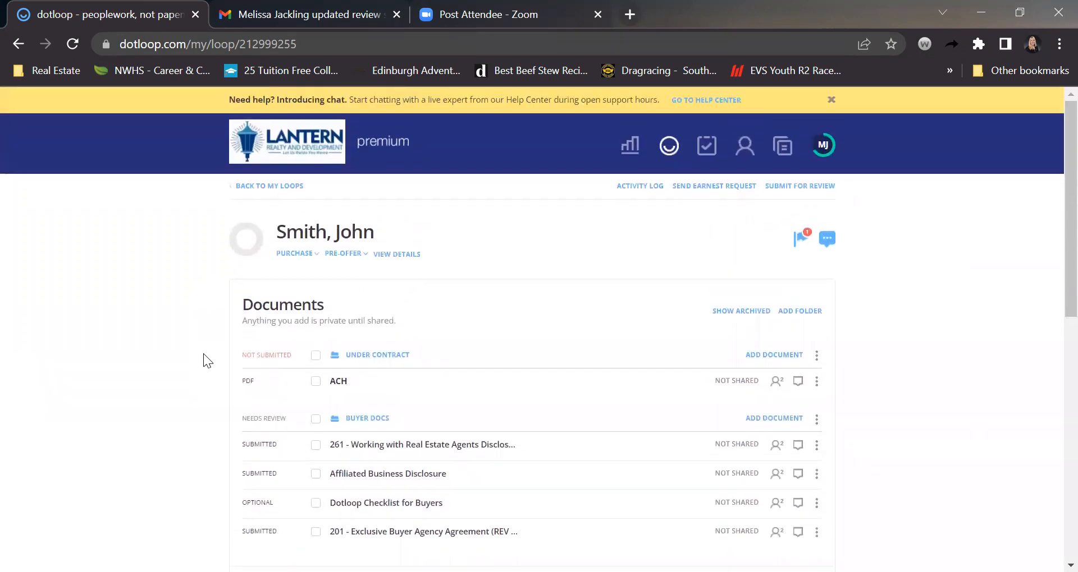
{"action": "scroll", "coordinate": [204, 371], "scroll_direction": "down", "scroll_amount": 1}
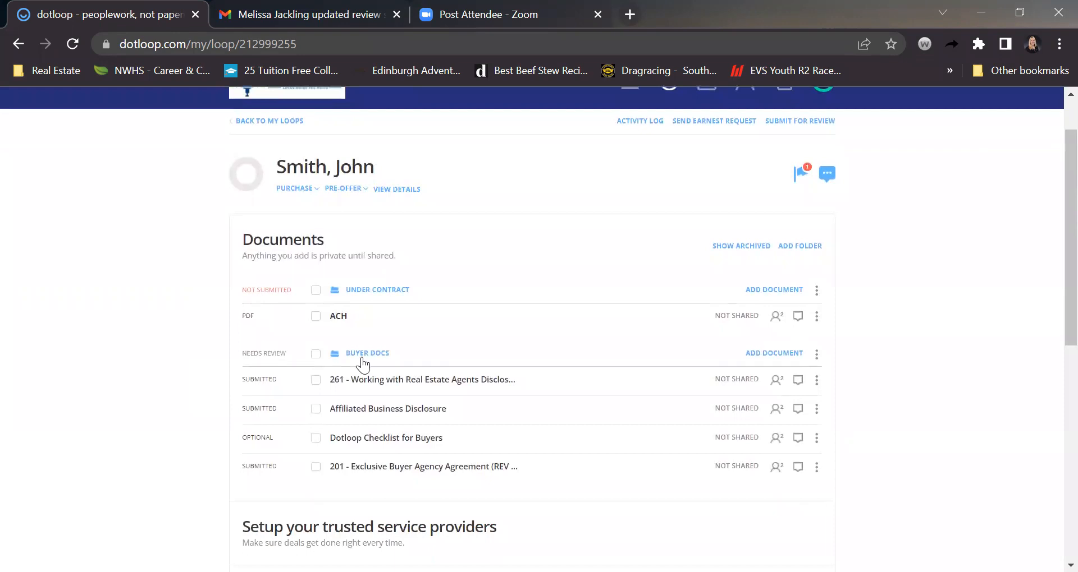
{"action": "scroll", "coordinate": [866, 380], "scroll_direction": "down", "scroll_amount": 1}
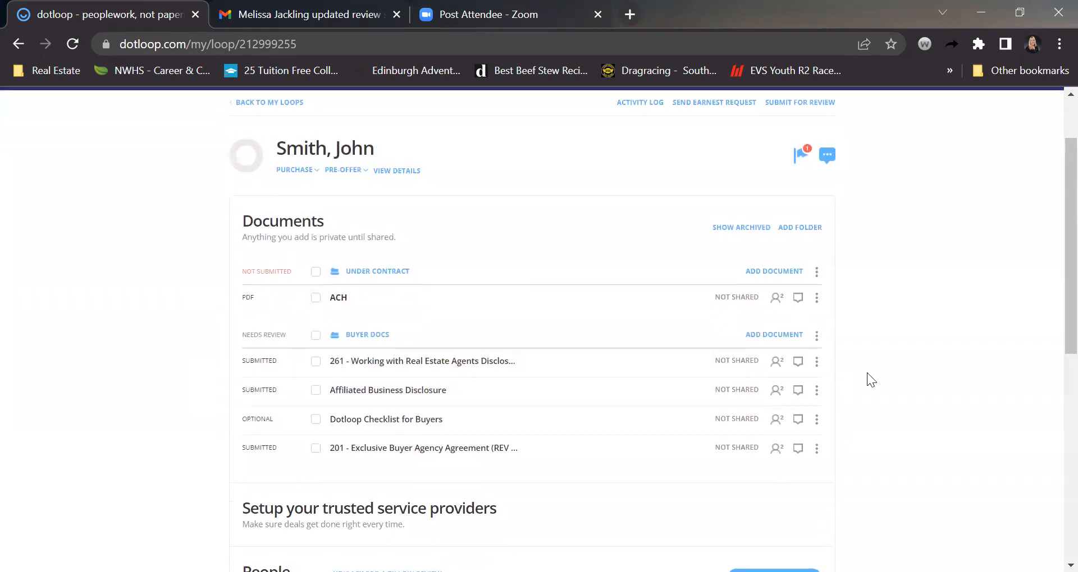
{"action": "scroll", "coordinate": [866, 373], "scroll_direction": "down", "scroll_amount": 1}
{"action": "scroll", "coordinate": [867, 373], "scroll_direction": "down", "scroll_amount": 4}
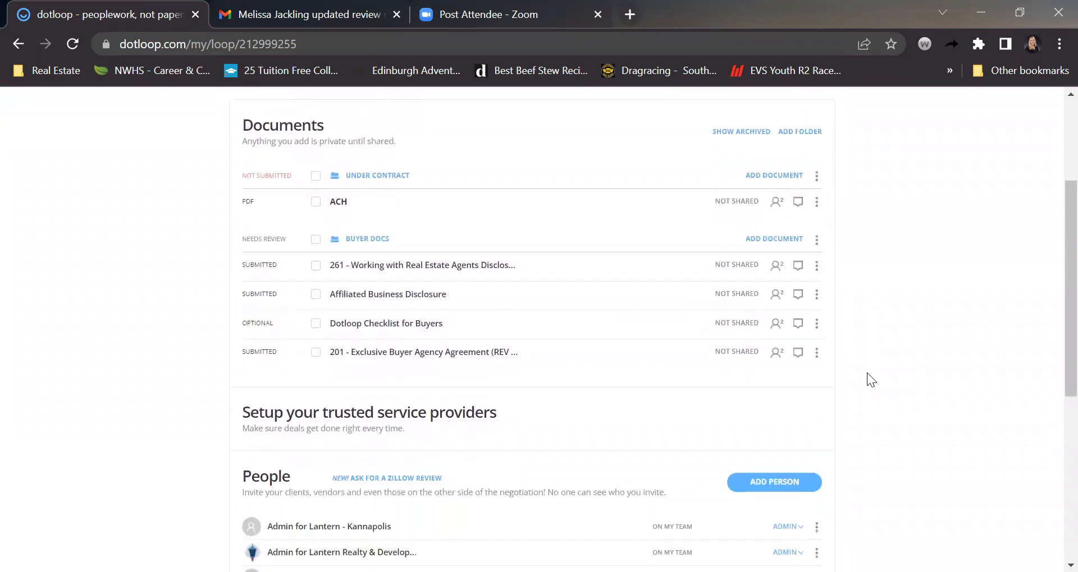
{"action": "scroll", "coordinate": [867, 373], "scroll_direction": "down", "scroll_amount": 3}
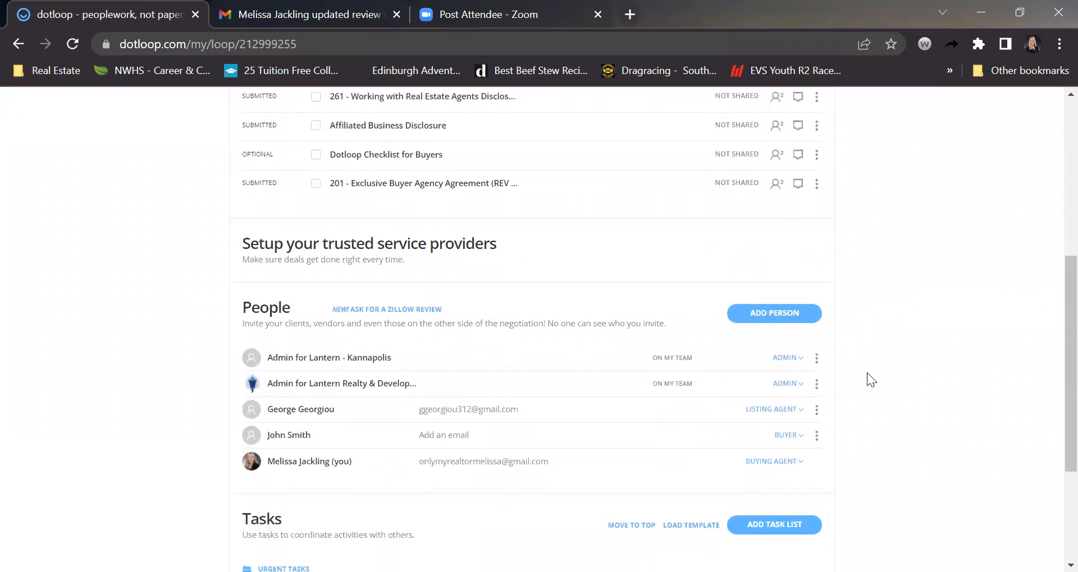
Examine the submission status of the loop's document folders, the roles of its people and its urgent tasks
{"action": "scroll", "coordinate": [866, 373], "scroll_direction": "up", "scroll_amount": 8}
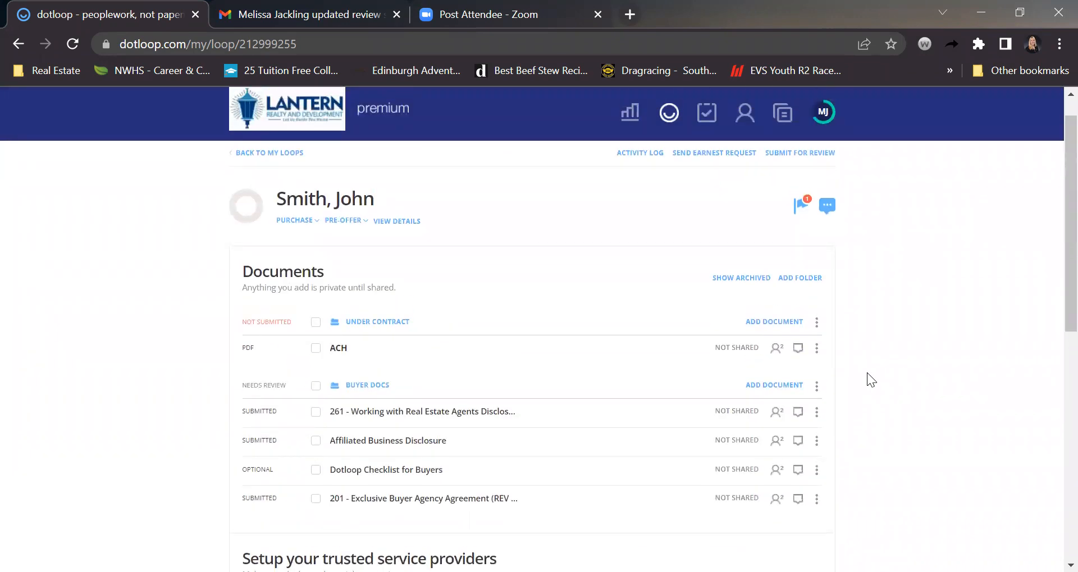
{"action": "scroll", "coordinate": [866, 373], "scroll_direction": "down", "scroll_amount": 5}
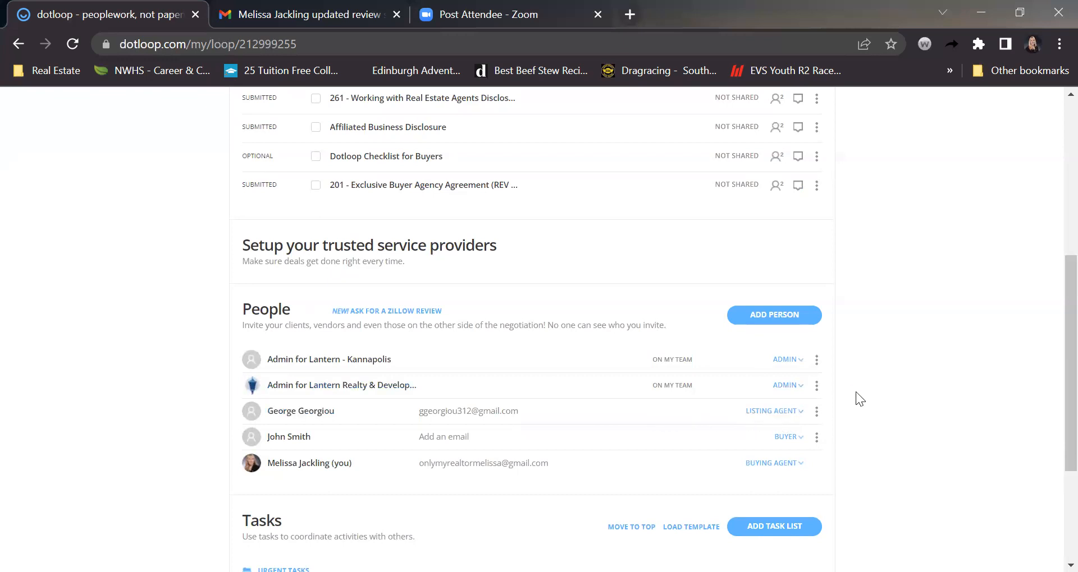
{"action": "scroll", "coordinate": [874, 412], "scroll_direction": "down", "scroll_amount": 1}
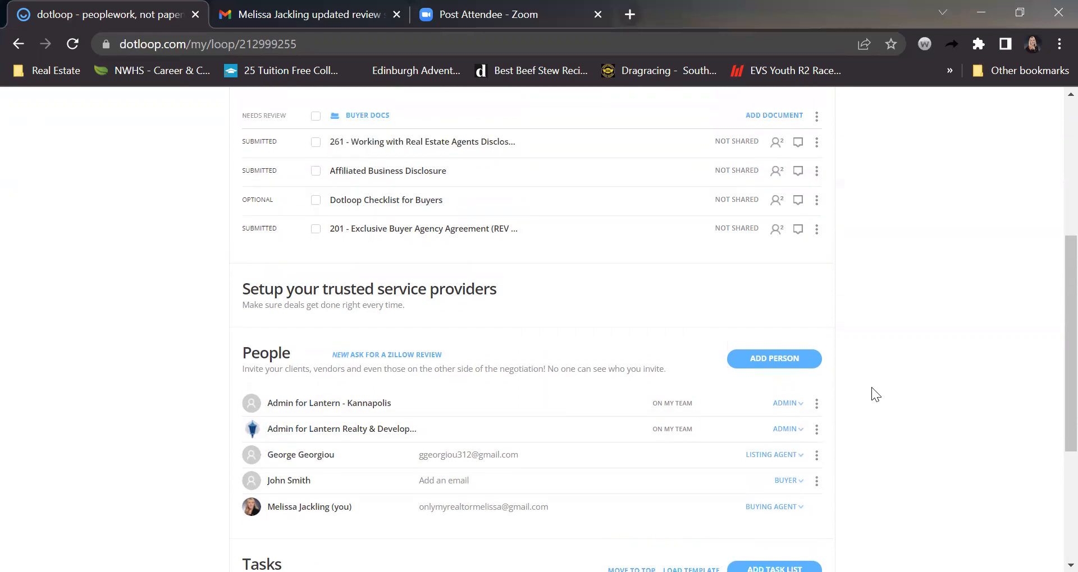
{"action": "scroll", "coordinate": [871, 387], "scroll_direction": "up", "scroll_amount": 5}
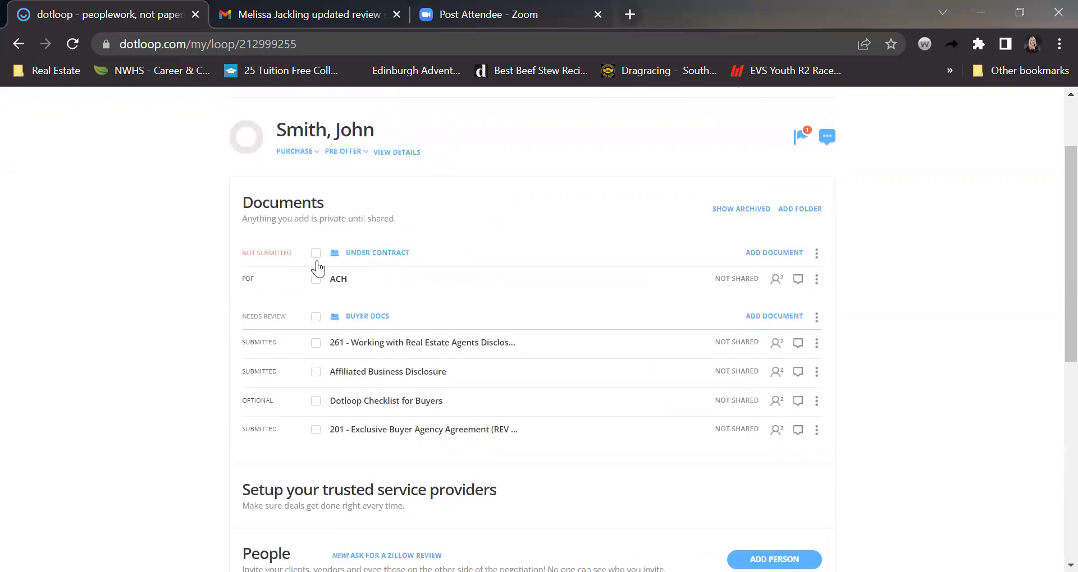
{"action": "scroll", "coordinate": [172, 470], "scroll_direction": "down", "scroll_amount": 3}
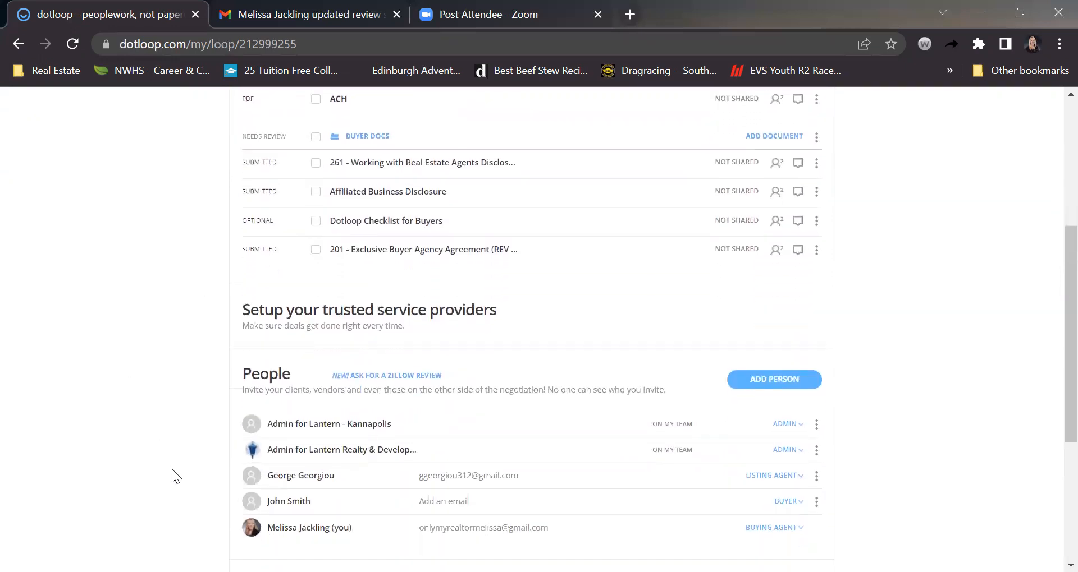
{"action": "scroll", "coordinate": [172, 469], "scroll_direction": "down", "scroll_amount": 3}
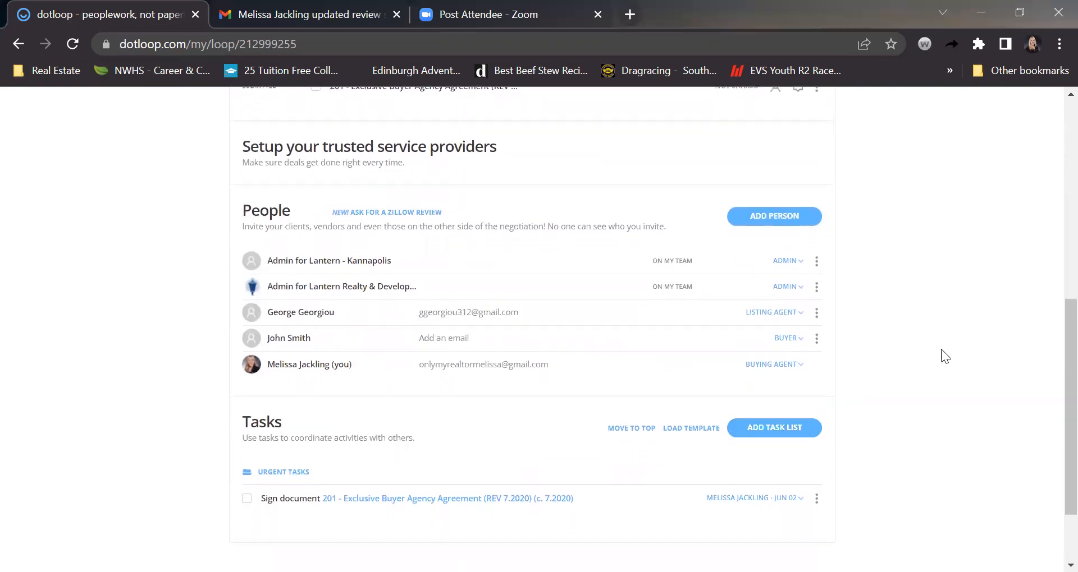
{"action": "scroll", "coordinate": [904, 369], "scroll_direction": "up", "scroll_amount": 1}
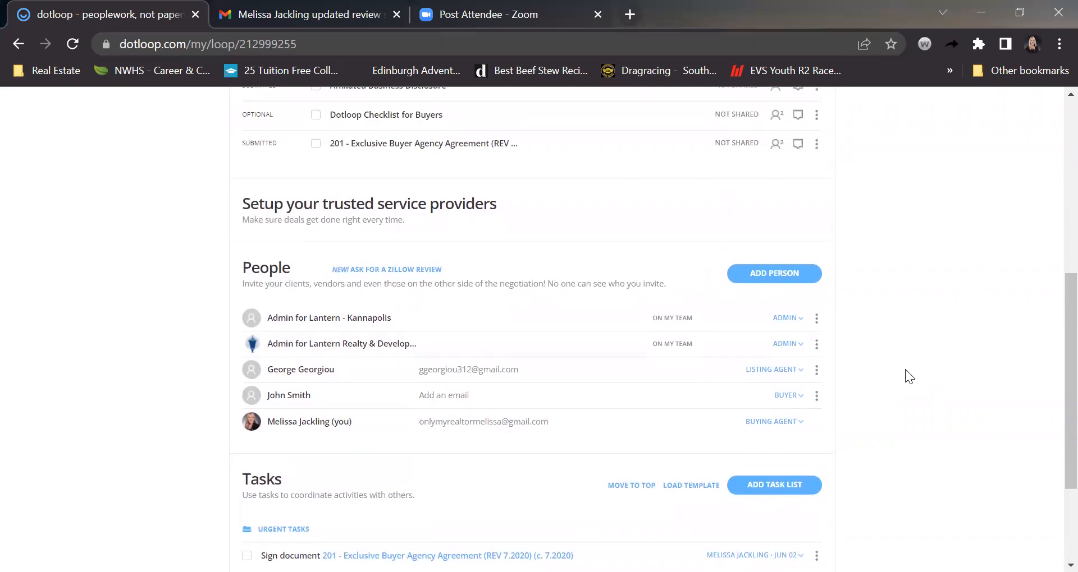
{"action": "scroll", "coordinate": [904, 370], "scroll_direction": "up", "scroll_amount": 3}
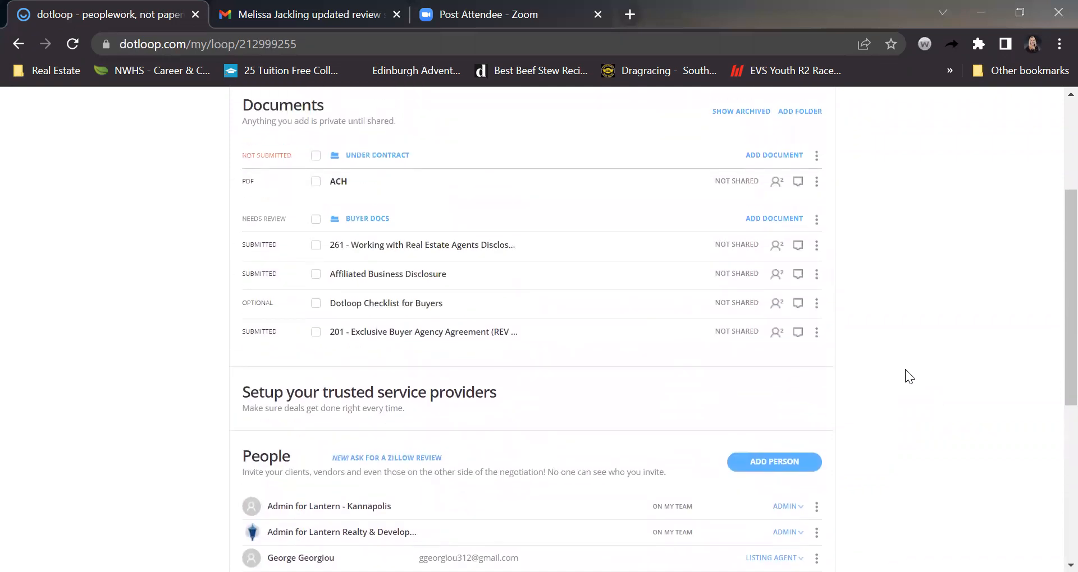
{"action": "scroll", "coordinate": [904, 369], "scroll_direction": "up", "scroll_amount": 3}
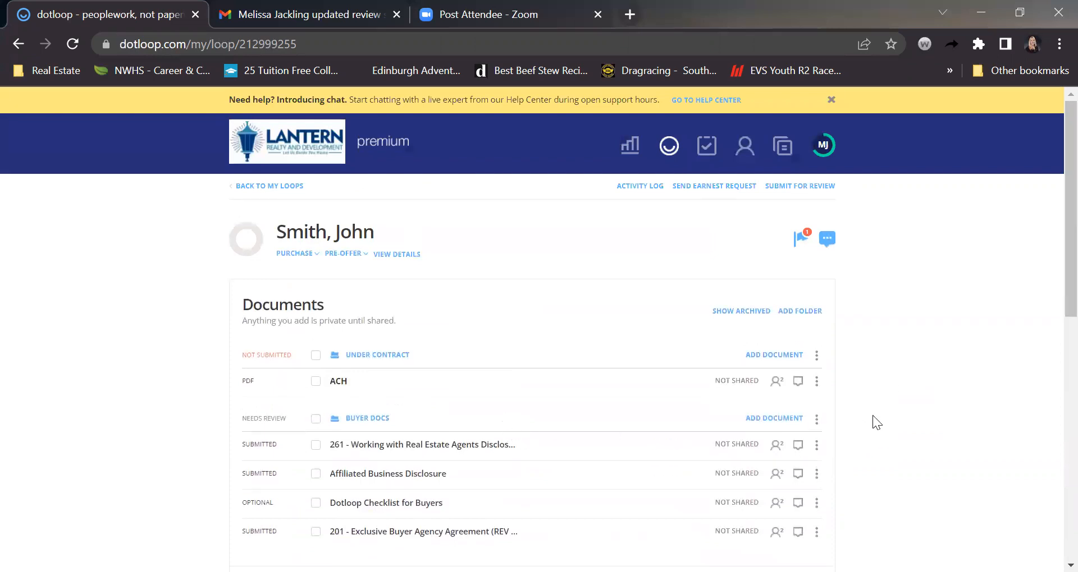
{"action": "scroll", "coordinate": [872, 415], "scroll_direction": "down", "scroll_amount": 1}
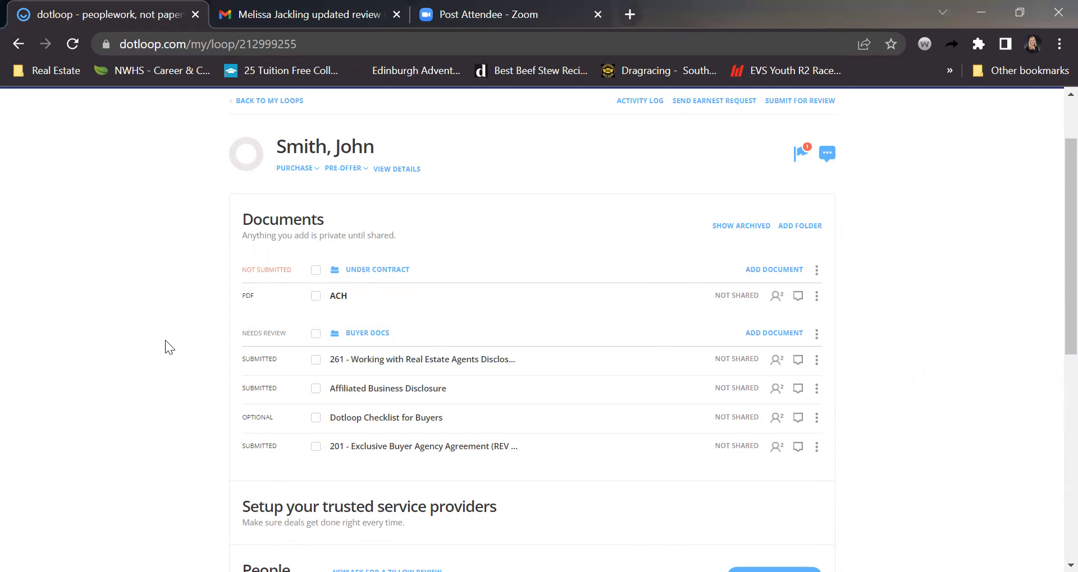
{"action": "scroll", "coordinate": [189, 349], "scroll_direction": "down", "scroll_amount": 2}
{"action": "scroll", "coordinate": [189, 349], "scroll_direction": "up", "scroll_amount": 3}
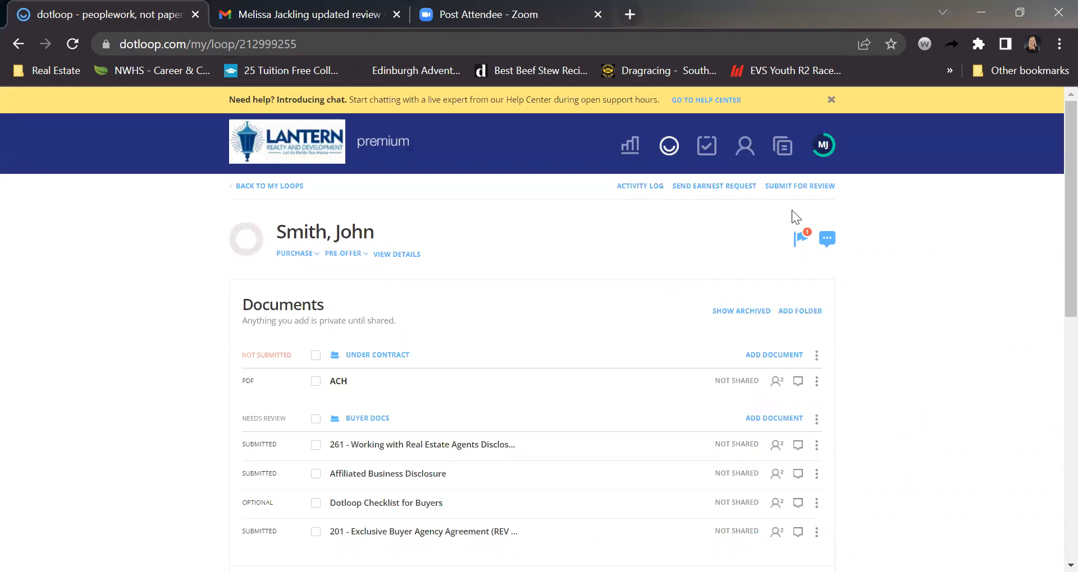
{"action": "scroll", "coordinate": [929, 441], "scroll_direction": "down", "scroll_amount": 1}
{"action": "scroll", "coordinate": [930, 441], "scroll_direction": "up", "scroll_amount": 1}
{"action": "scroll", "coordinate": [198, 422], "scroll_direction": "down", "scroll_amount": 3}
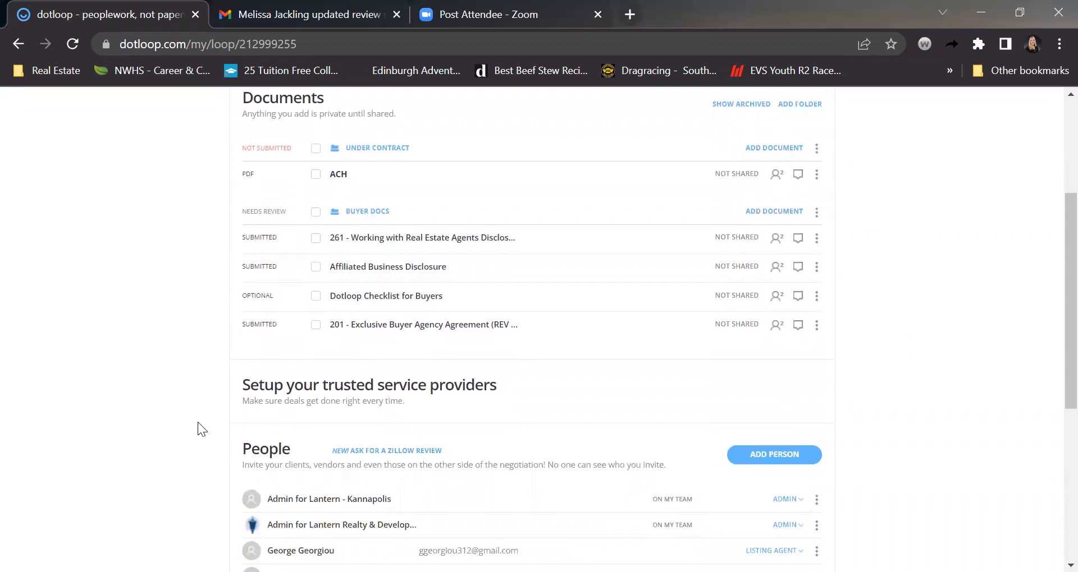
{"action": "scroll", "coordinate": [197, 422], "scroll_direction": "up", "scroll_amount": 3}
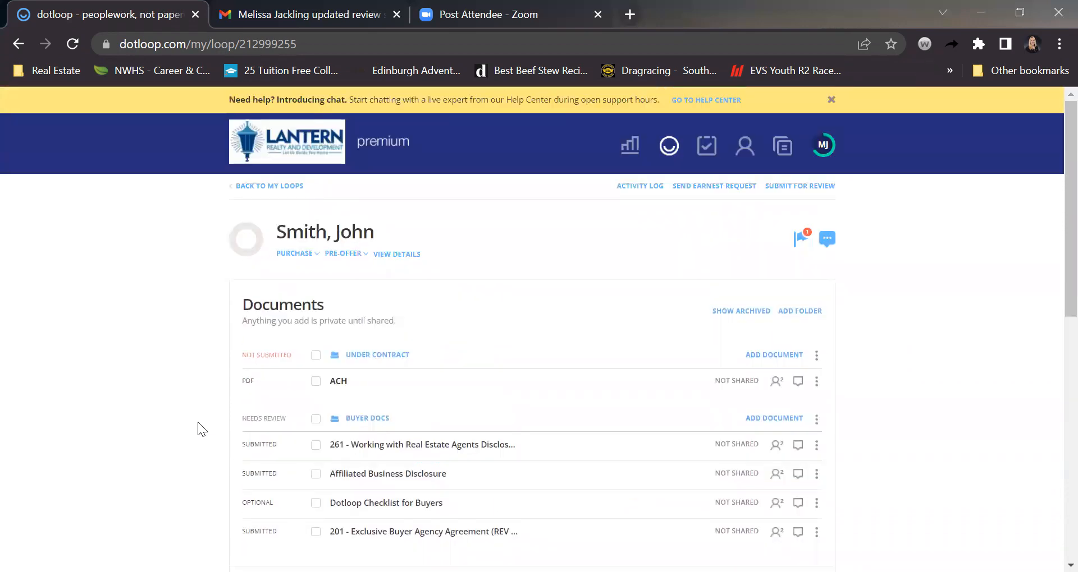
Open the loop's details and try prefixing its custom loop name with "Main St -"
{"action": "left_click", "coordinate": [340, 240]}
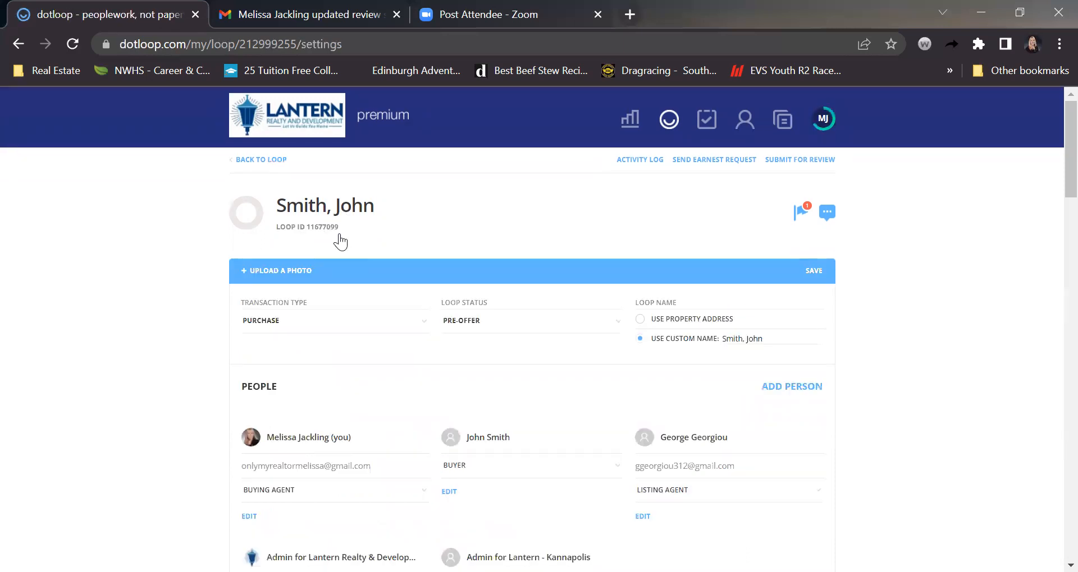
{"action": "left_click", "coordinate": [771, 339]}
{"action": "left_click", "coordinate": [723, 339]}
{"action": "type", "text": "Main St -"}
Remove the "Main St -" prefix from the custom loop name and return to the loop
{"action": "key", "text": "BackSpace"}
{"action": "key", "text": "BackSpace"}
{"action": "key", "text": "BackSpace"}
{"action": "key", "text": "BackSpace"}
{"action": "key", "text": "BackSpace"}
{"action": "key", "text": "BackSpace"}
{"action": "key", "text": "BackSpace"}
{"action": "key", "text": "BackSpace"}
{"action": "key", "text": "Delete"}
{"action": "key", "text": "Delete"}
{"action": "left_click", "coordinate": [890, 334]}
{"action": "left_click", "coordinate": [264, 159]}
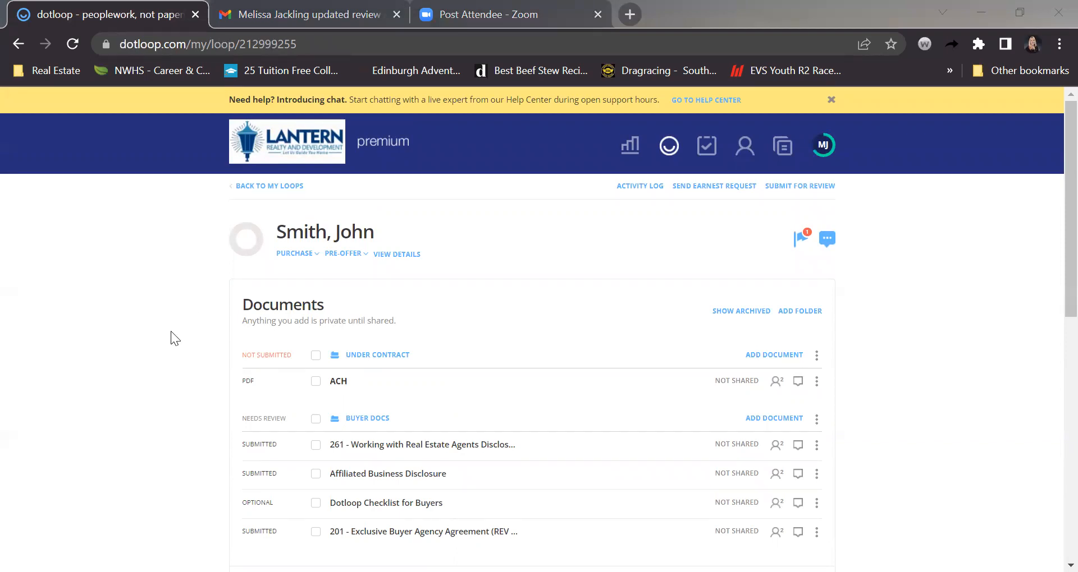
{"action": "left_click", "coordinate": [198, 408]}
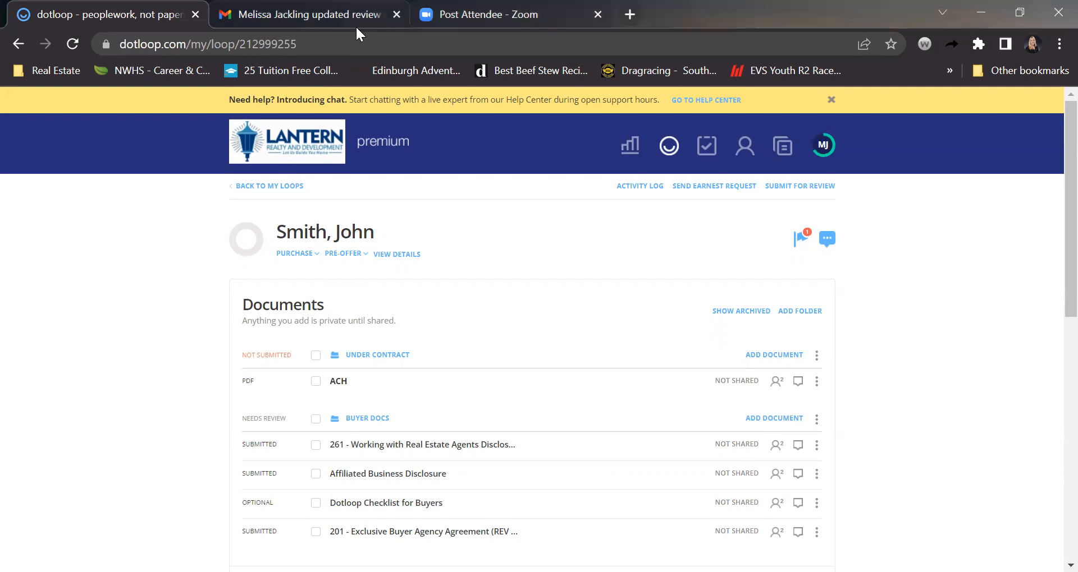